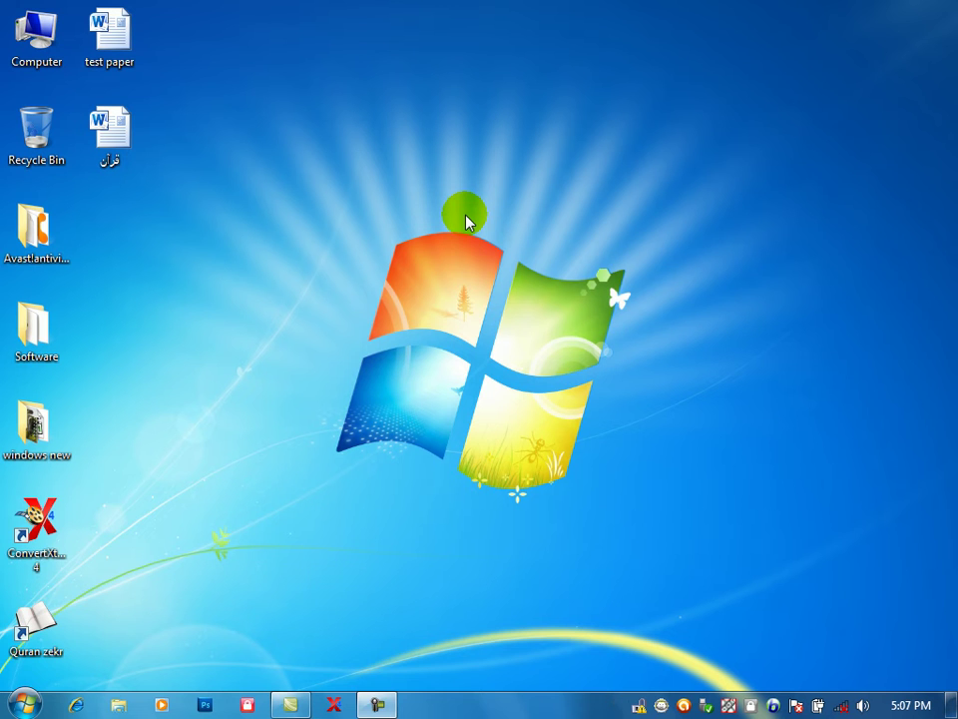
# Launch Notepad from the Run box.
pyautogui.press('super+r')
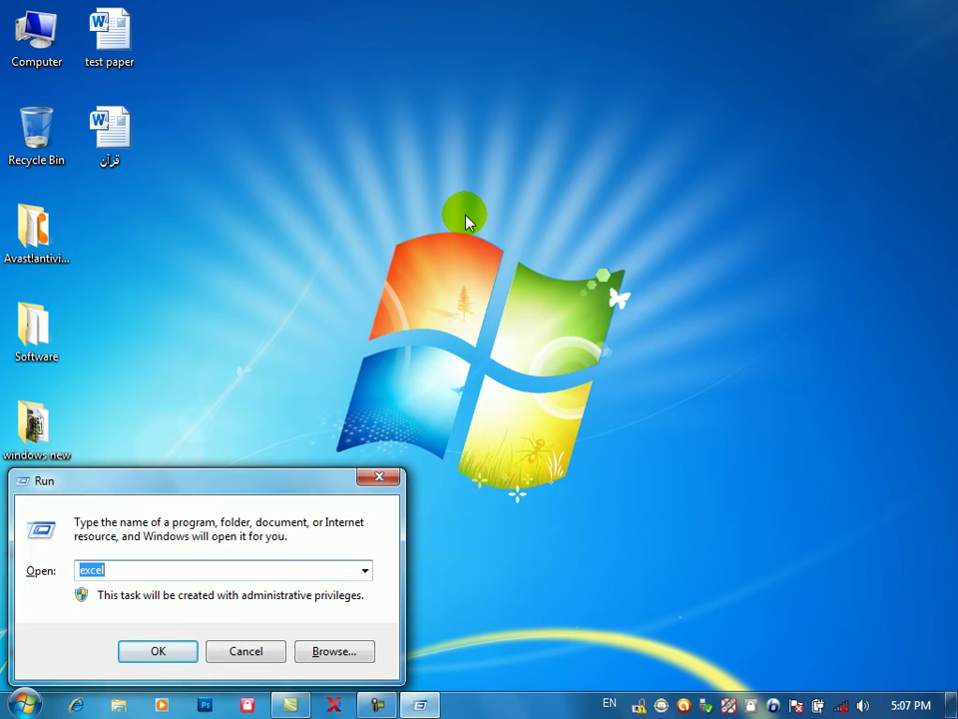
pyautogui.write('no')
pyautogui.write('d')
pyautogui.press('Return')
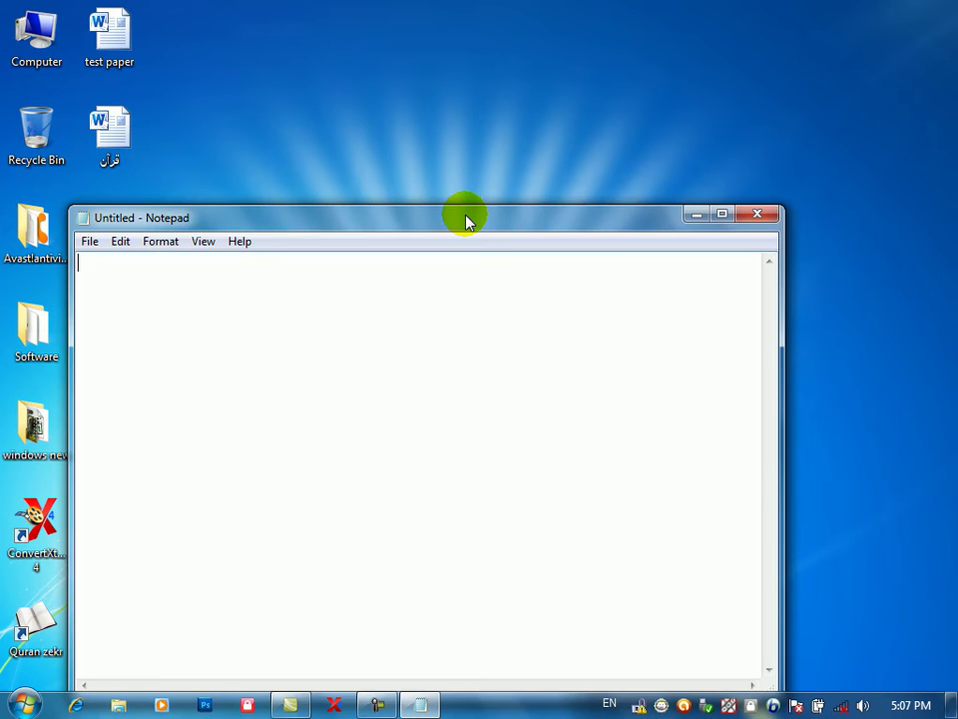
# Enlarge the Notepad font size to 36 through Format > Font.
pyautogui.hotkey('alt', 'f')
pyautogui.press('Right')
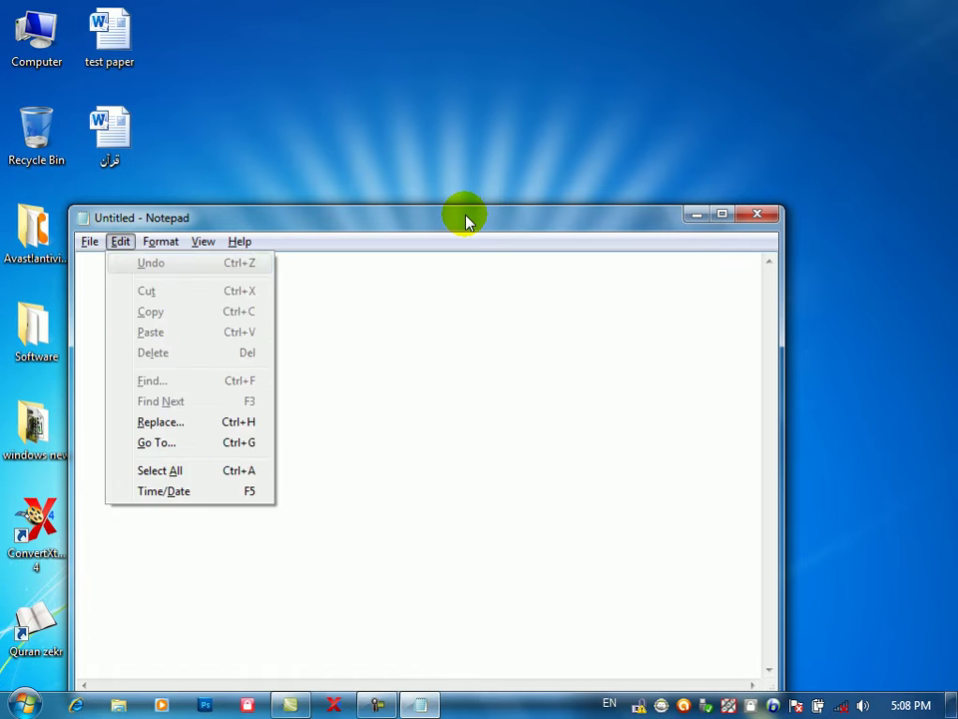
pyautogui.press('Right')
pyautogui.press('Escape')
pyautogui.hotkey('alt', 'o')
pyautogui.press('f')
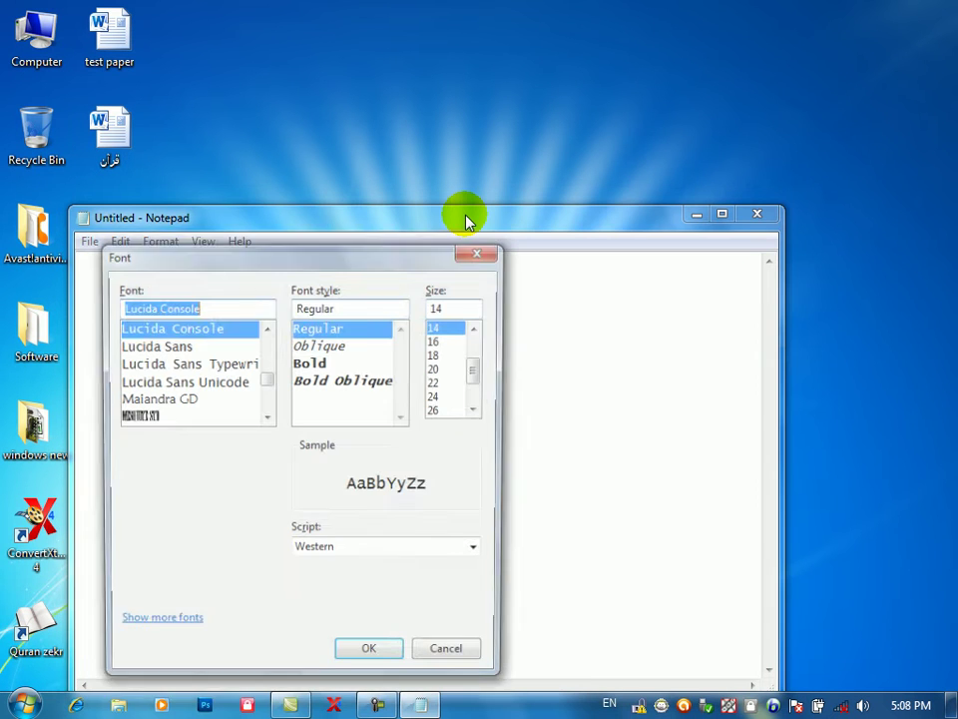
pyautogui.press('Tab')
pyautogui.press('Tab')
pyautogui.press('Down')
pyautogui.press('Down')
pyautogui.press('Down')
pyautogui.press('Down')
pyautogui.press('Down')
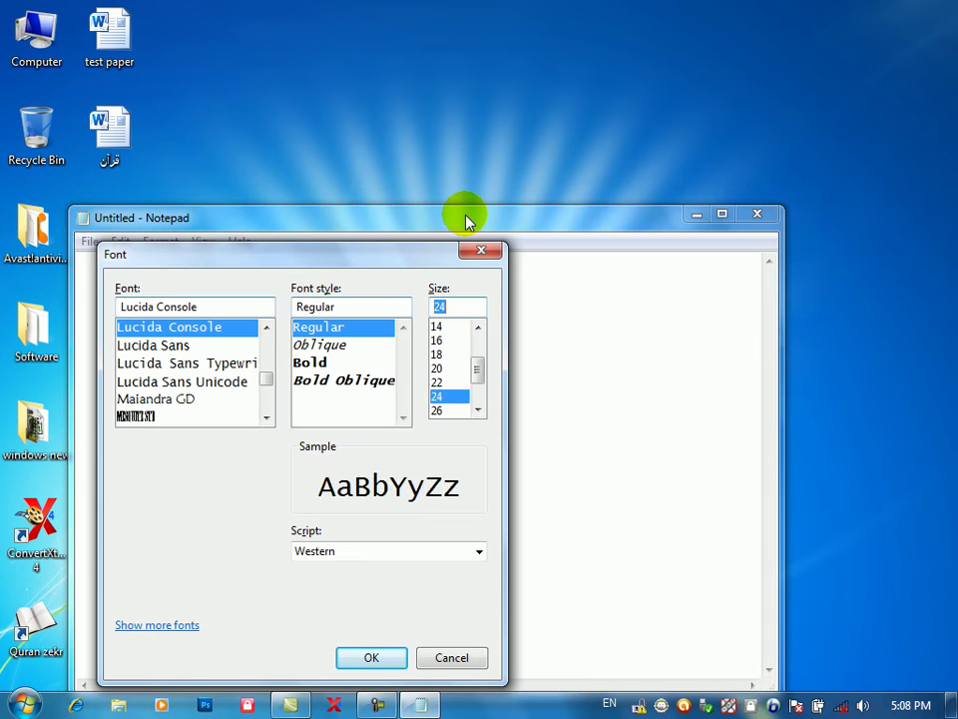
pyautogui.press('Down')
pyautogui.press('Down')
pyautogui.press('Down')
pyautogui.press('Return')
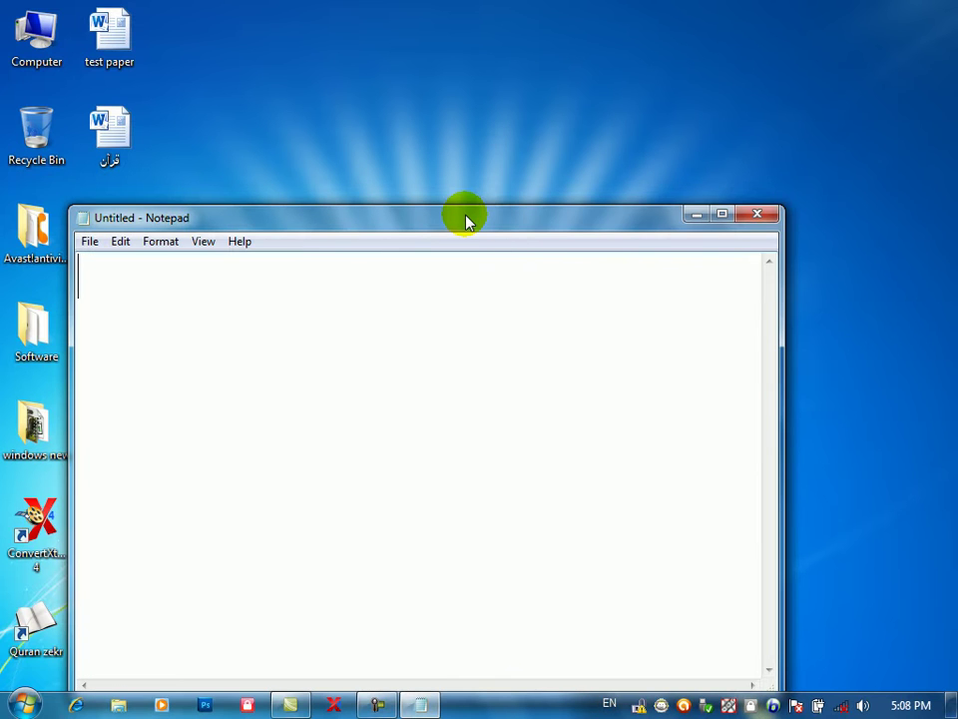
# Type 'DIT word 2010' and '12 day' on the first two lines.
pyautogui.write('DIT wo')
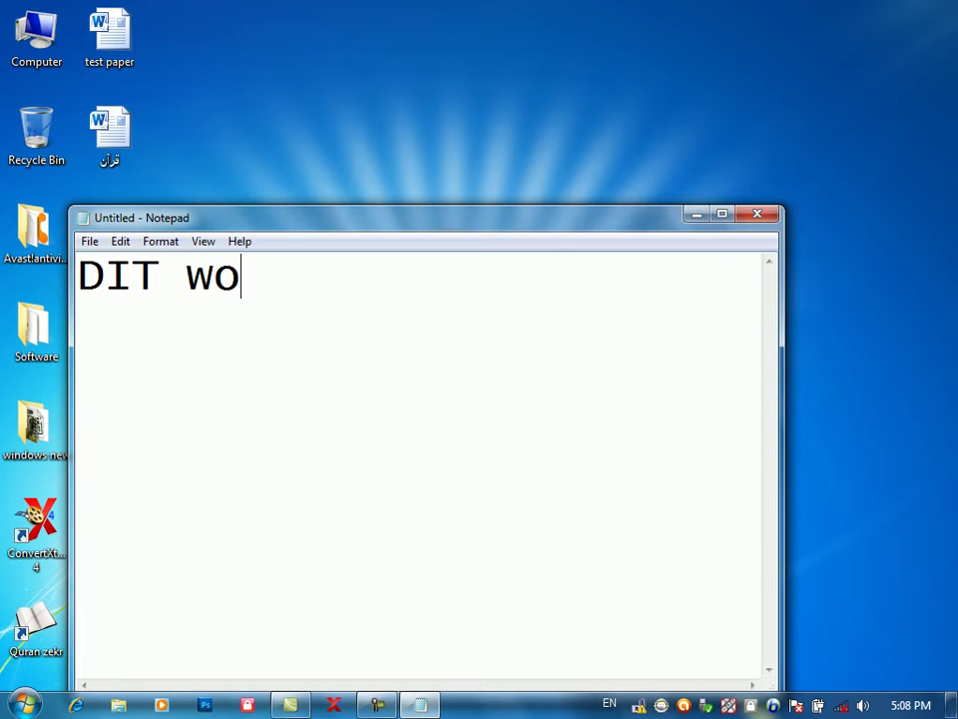
pyautogui.write('rd 2010')
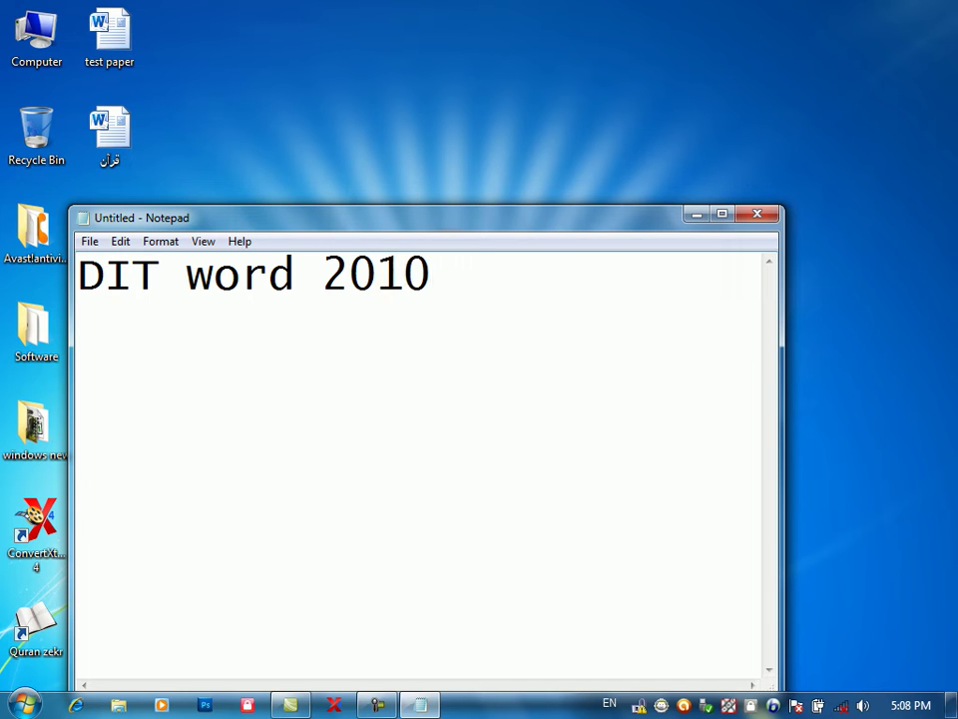
pyautogui.press('Return')
pyautogui.write('12 dat')
pyautogui.press('BackSpace')
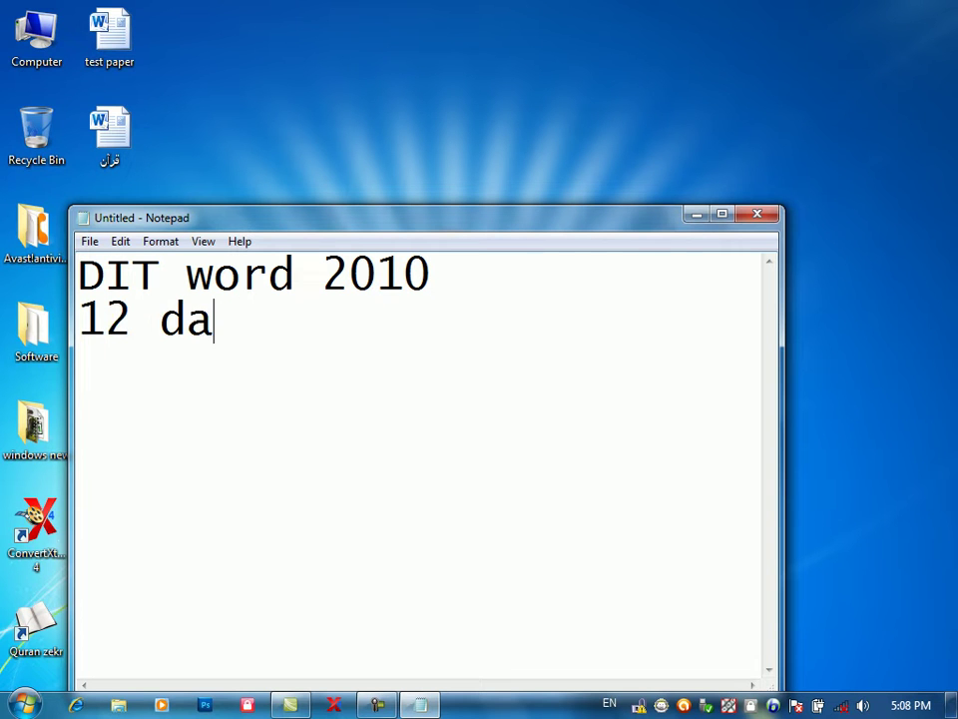
pyautogui.write('y')
pyautogui.press('Return')
# Add lines with the teacher's name and the teacher's cell phone number.
pyautogui.write('teacher ')
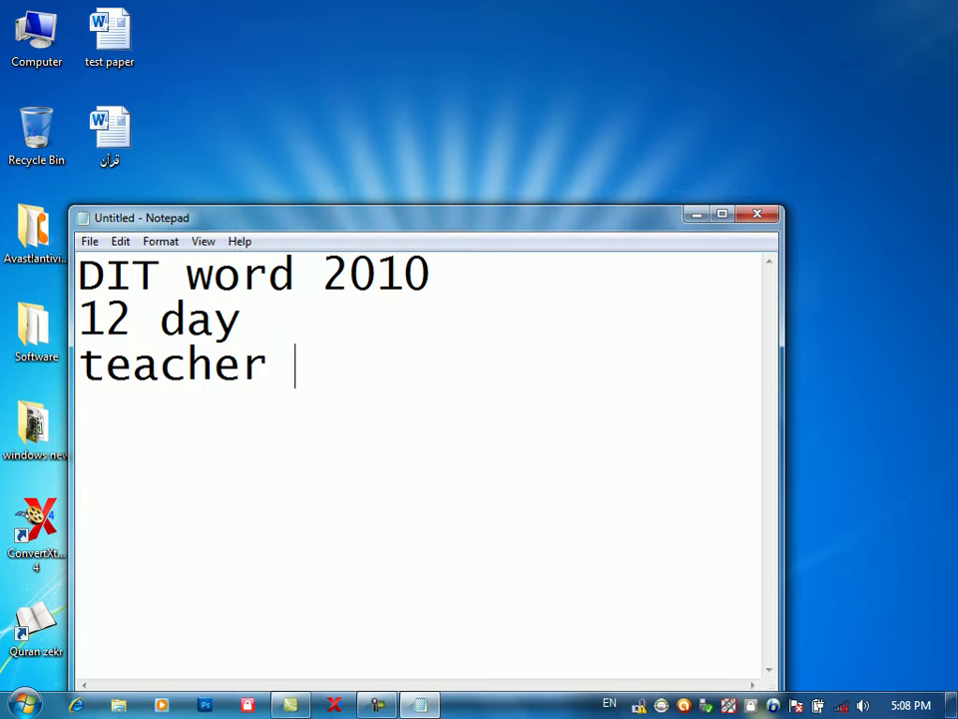
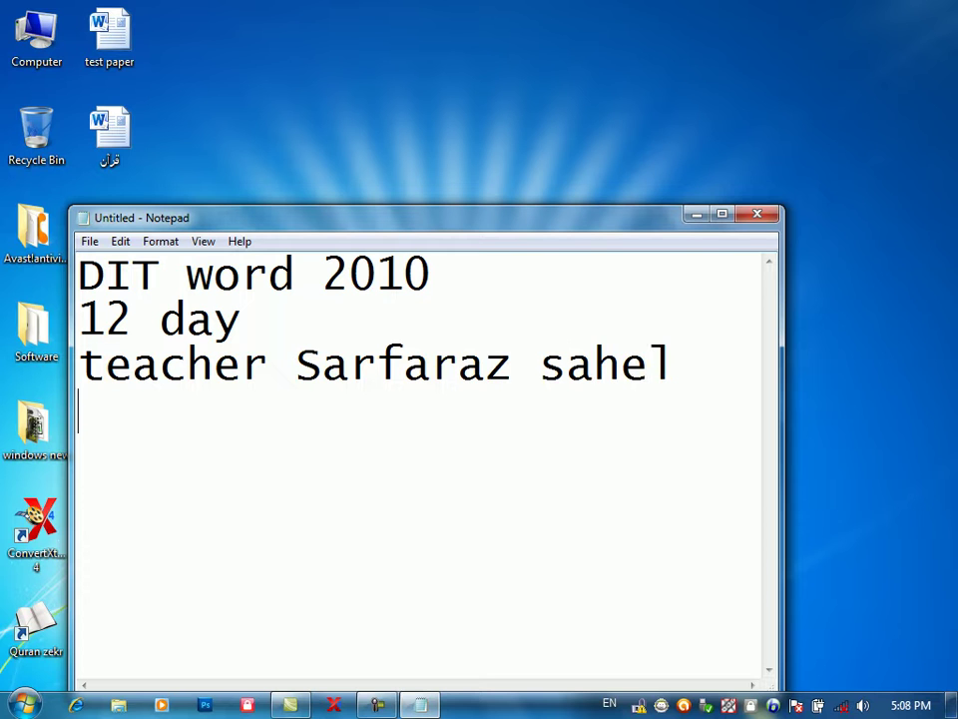
pyautogui.write('cep')
pyautogui.press('BackSpace')
pyautogui.press('BackSpace')
pyautogui.press('BackSpace')
pyautogui.write('cepl')
pyautogui.press('BackSpace')
pyautogui.press('BackSpace')
pyautogui.write('ll ')
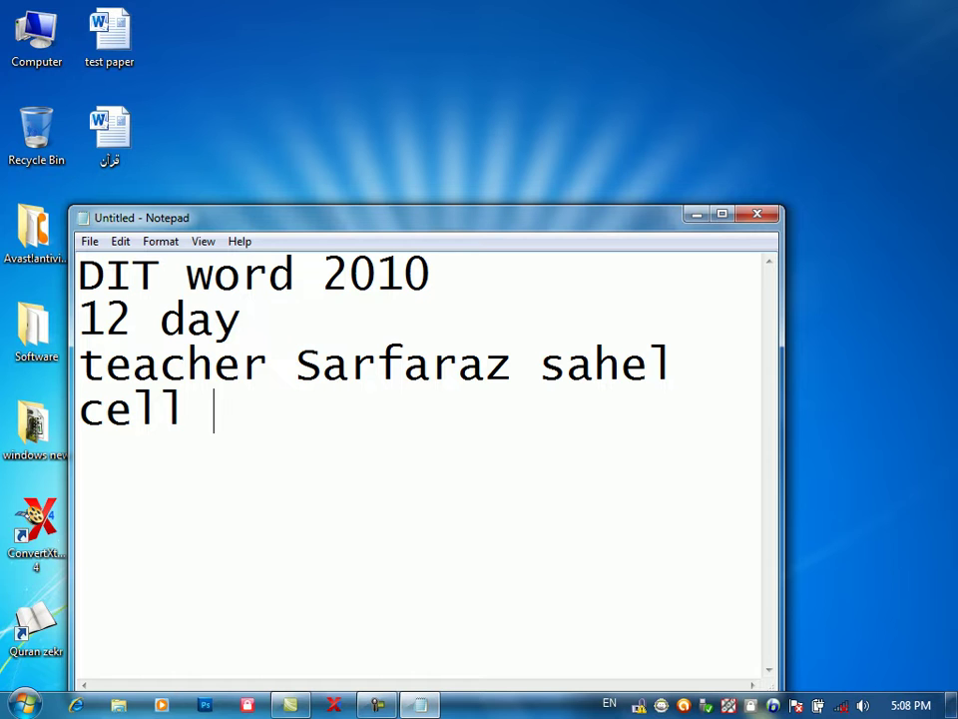
pyautogui.write('phone ')
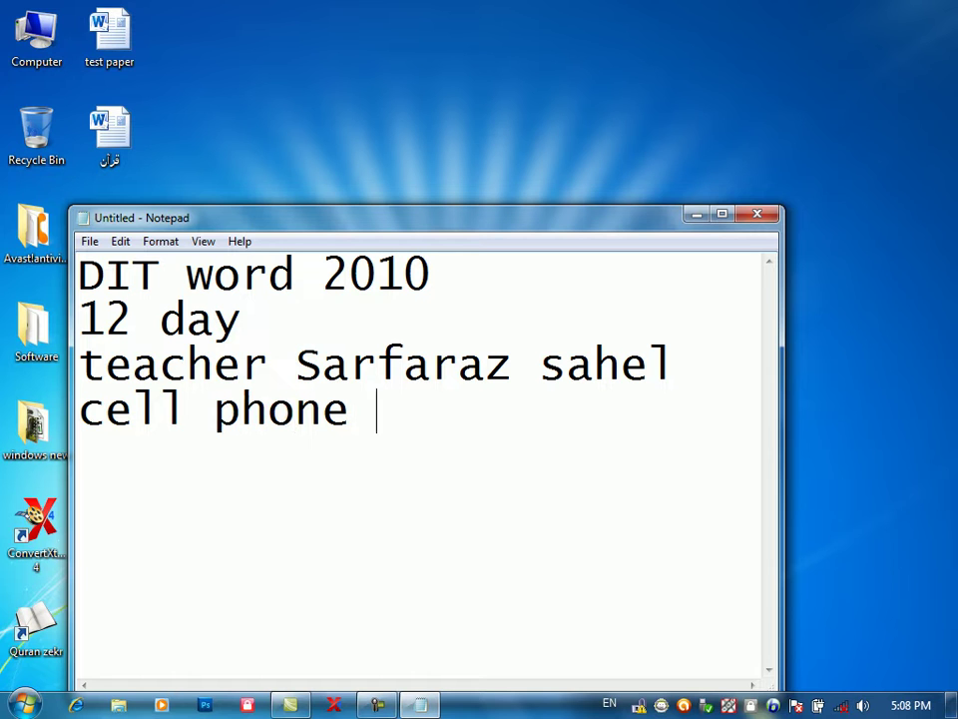
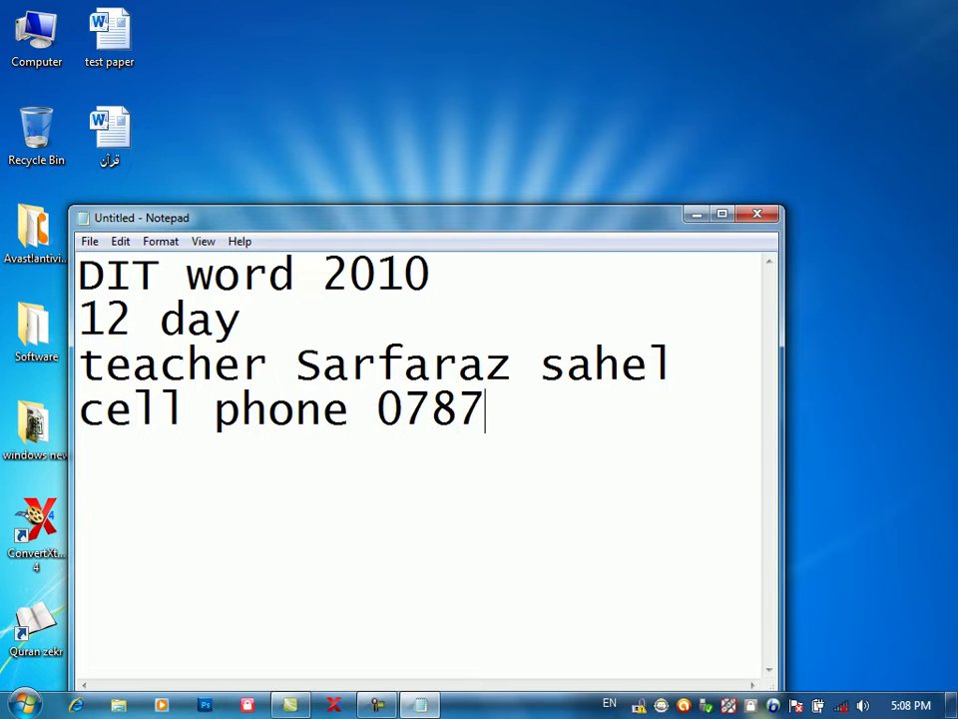
pyautogui.press('Return')
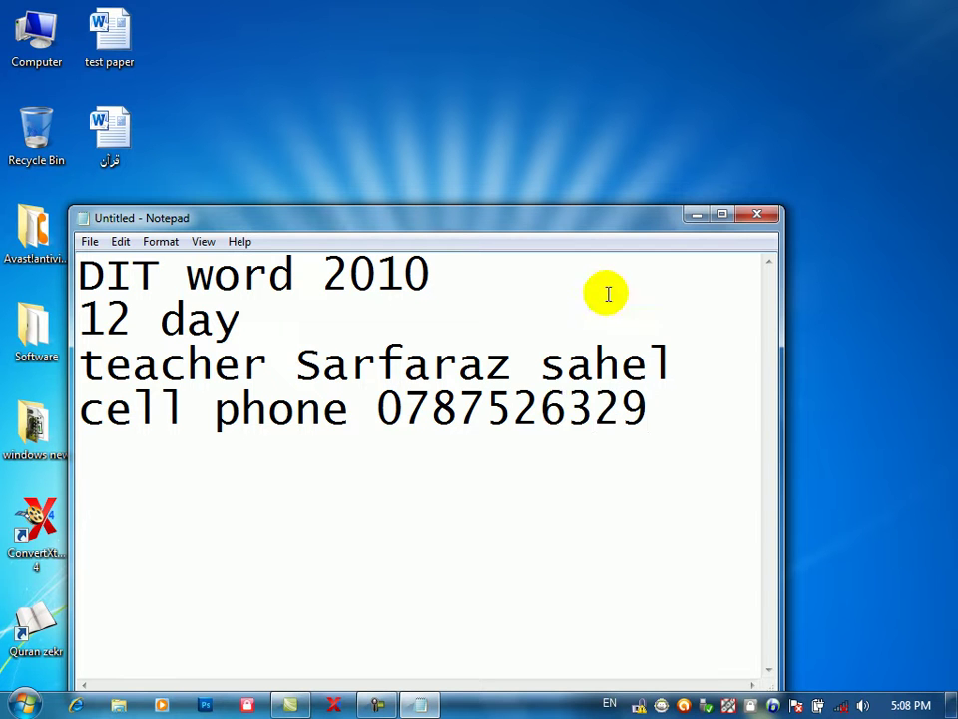
# Minimise Notepad and enter winword in the Run box.
pyautogui.click(694, 215)
pyautogui.press('super+r')
pyautogui.write('win')
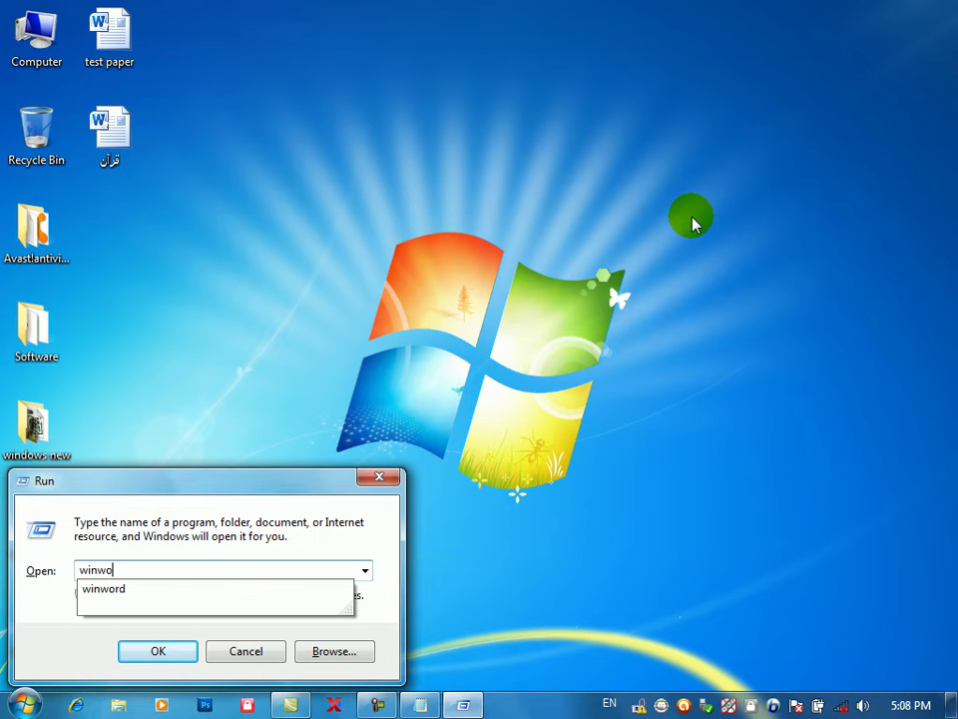
pyautogui.write('ord')
# Start Word with a blank Document1, cancelling the Insert Chart dialog without adding a chart.
pyautogui.press('Return')
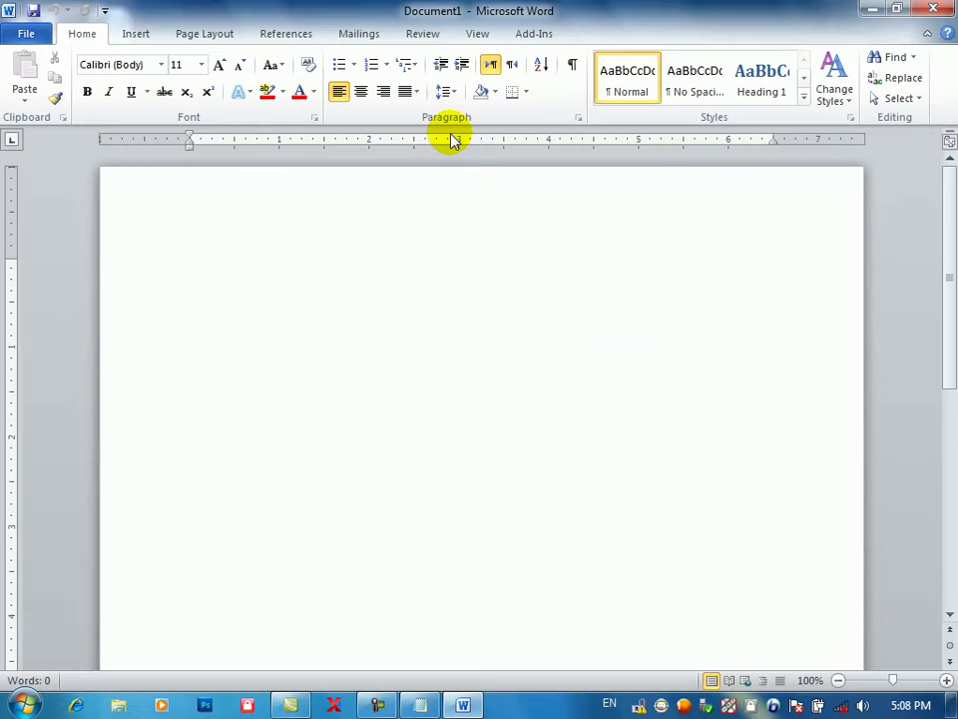
pyautogui.click(145, 33)
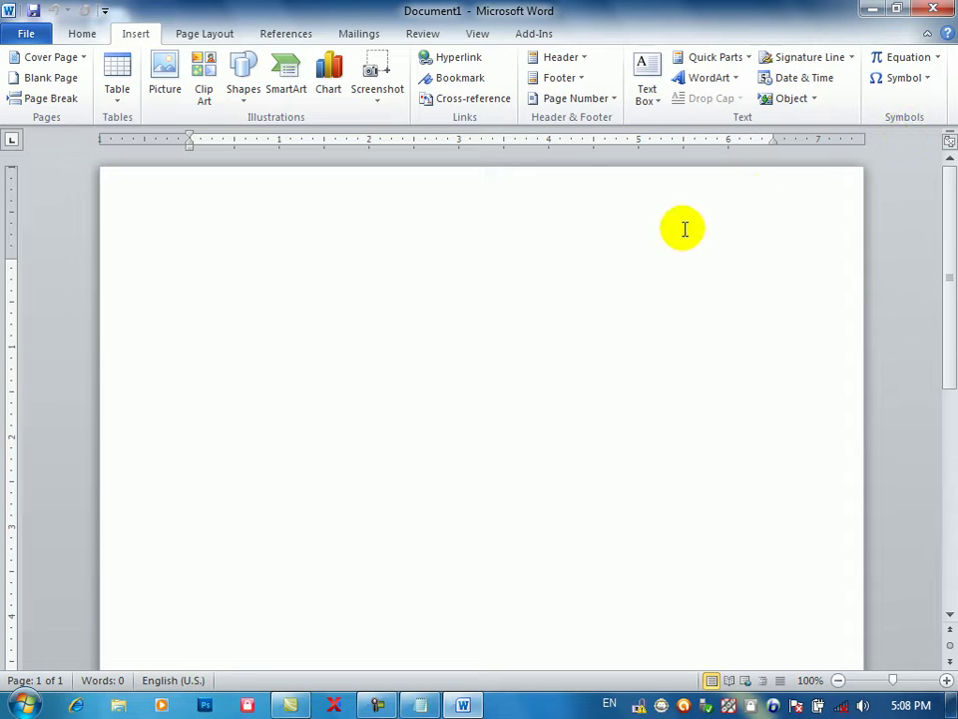
pyautogui.click(327, 78)
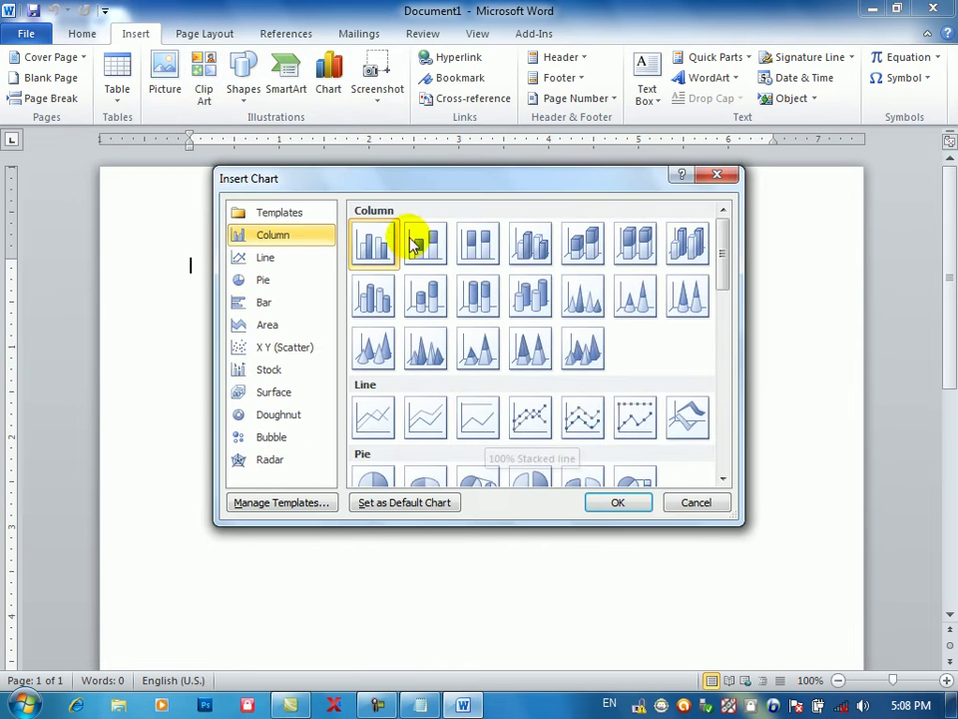
pyautogui.click(698, 501)
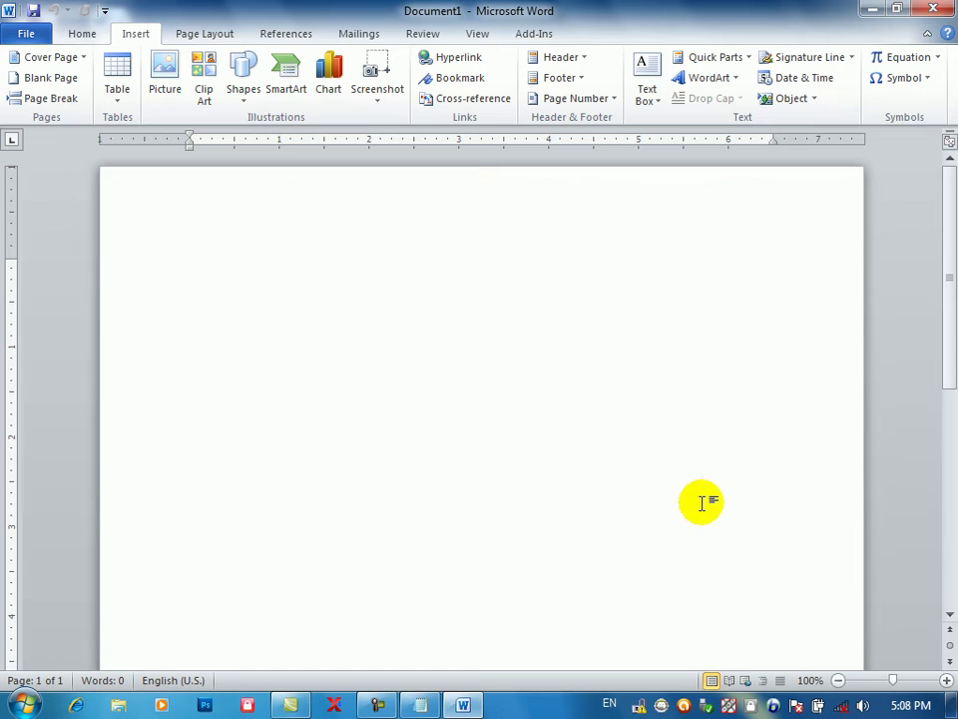
# Type an opening line saying charts are used for comparing data.
pyautogui.write('cahr')
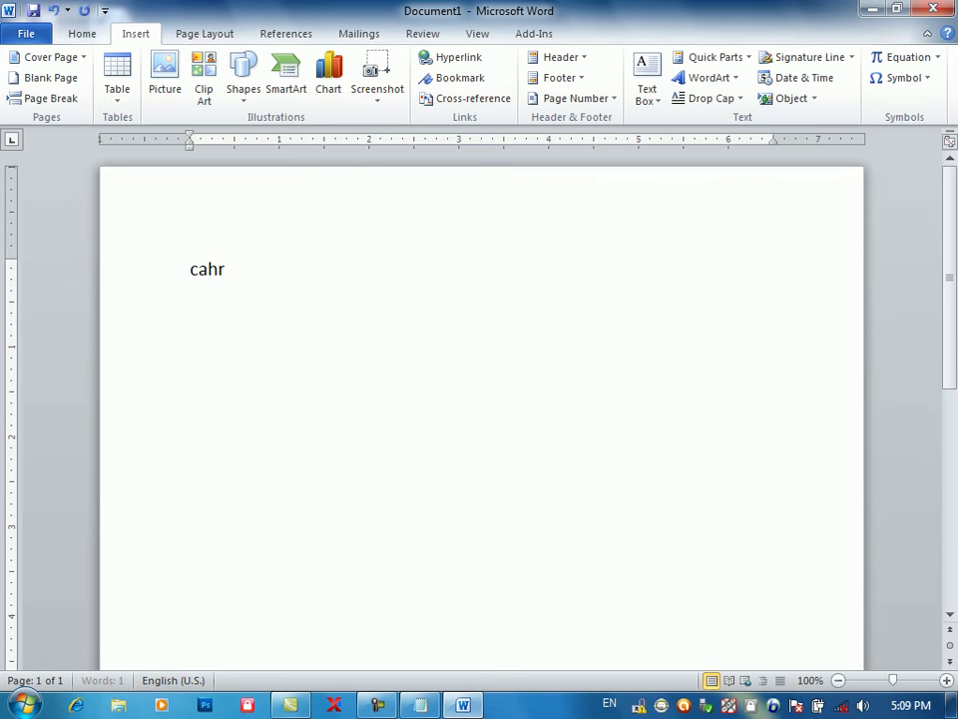
pyautogui.press('BackSpace')
pyautogui.press('BackSpace')
pyautogui.press('BackSpace')
pyautogui.write('chart ')
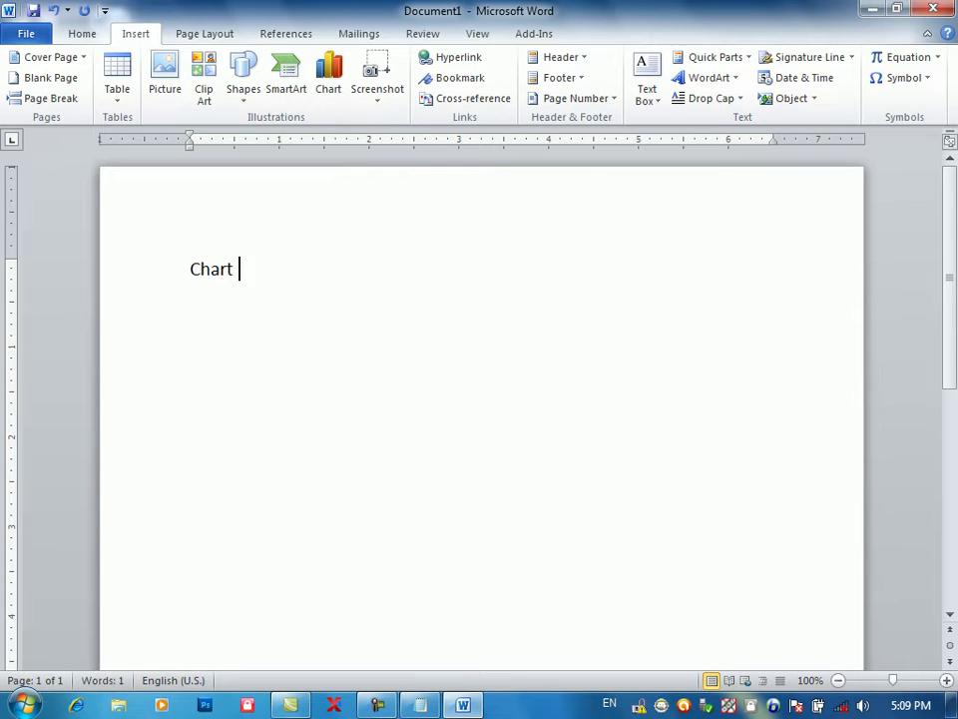
pyautogui.write('c')
pyautogui.write(' us')
pyautogui.write('i')
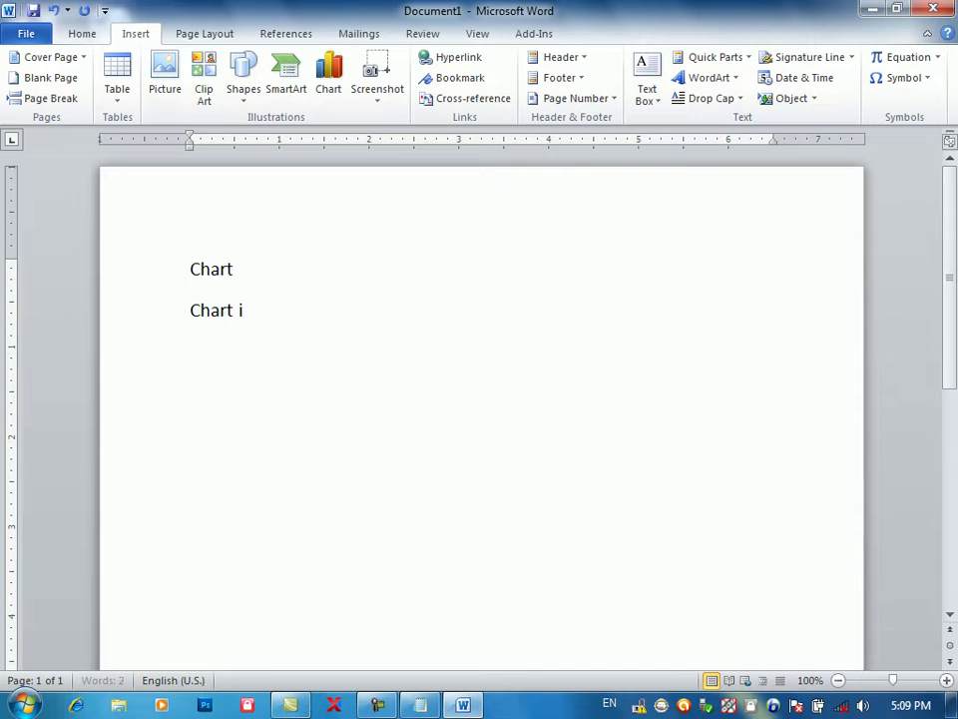
pyautogui.write(' se')
pyautogui.write('pu')
pyautogui.press('BackSpace')
pyautogui.press('BackSpace')
pyautogui.write('mp')
pyautogui.write(' of tht')
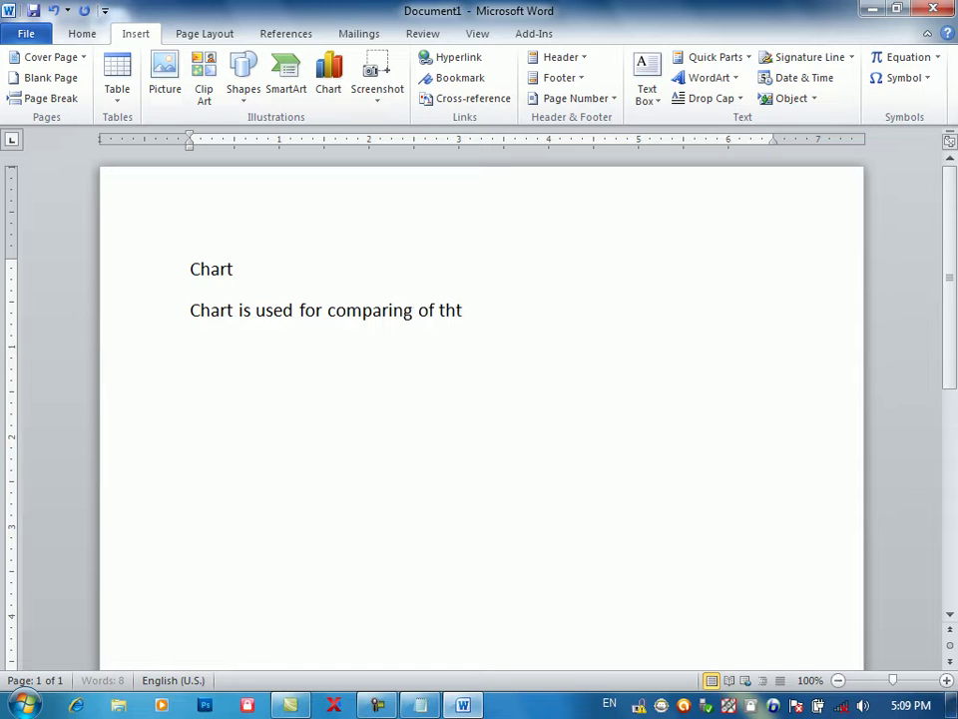
pyautogui.write('ta')
pyautogui.press('BackSpace')
pyautogui.press('BackSpace')
pyautogui.write('ata')
pyautogui.press('Return')
# Add a line giving examples such as scores and employee salary.
pyautogui.write('scy')
pyautogui.press('BackSpace')
pyautogui.press('BackSpace')
pyautogui.write('uch as score of thee')
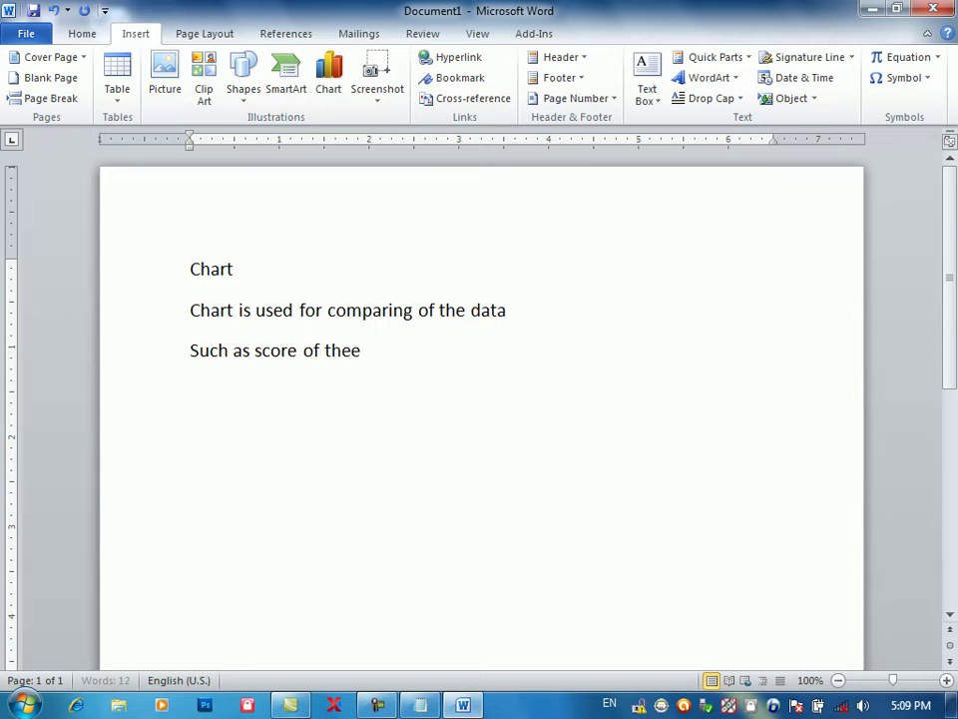
pyautogui.press('BackSpace')
pyautogui.press('BackSpace')
pyautogui.write('e student')
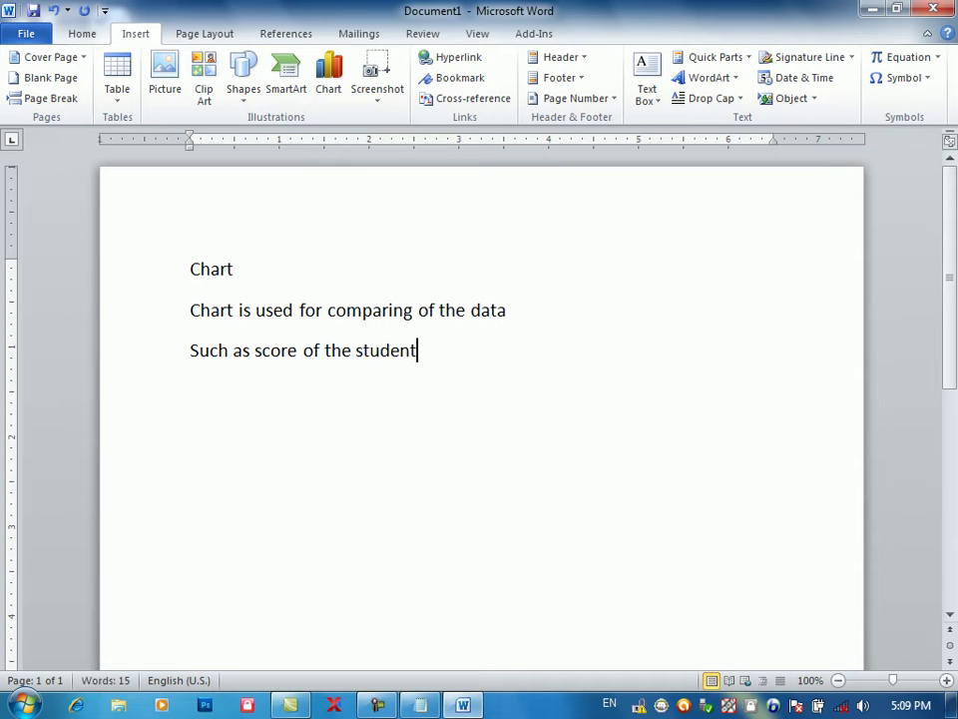
pyautogui.write('s')
pyautogui.write('and ')
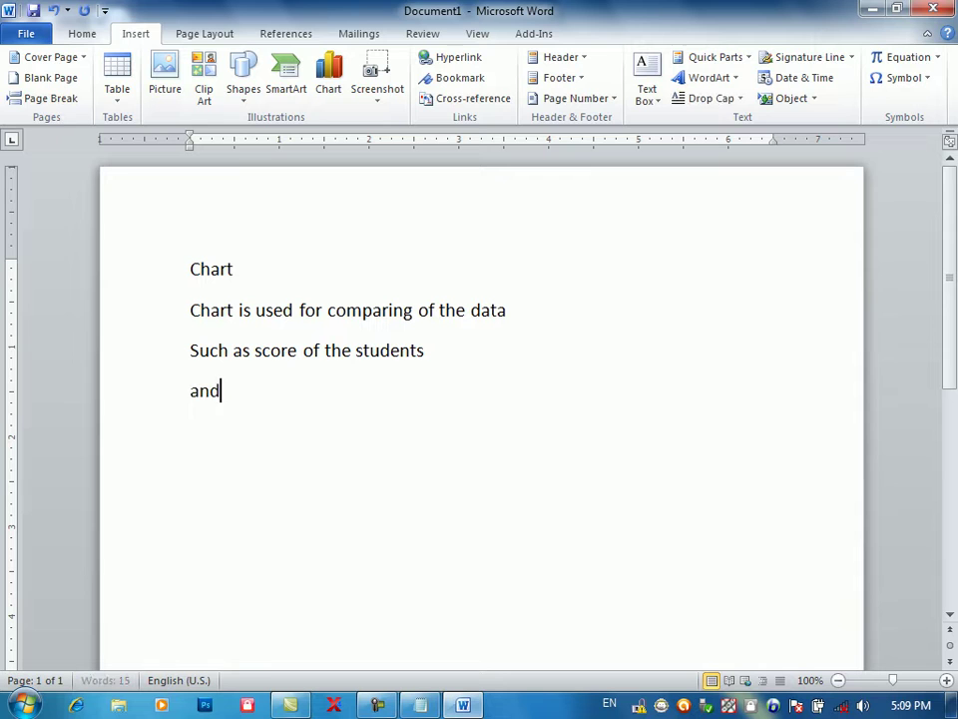
pyautogui.write('employe')
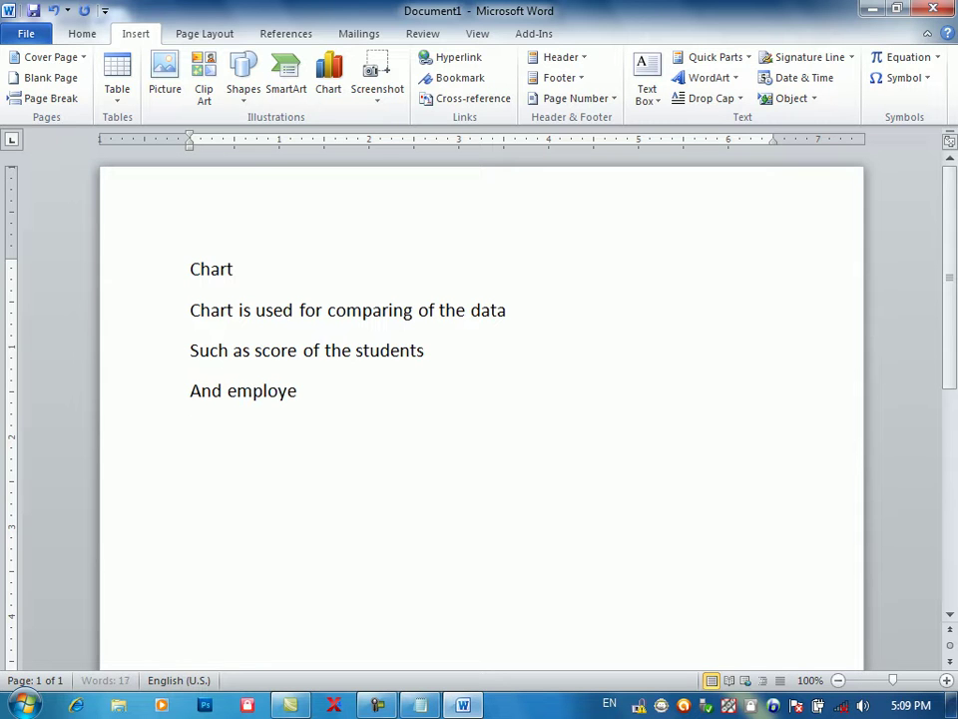
pyautogui.press('BackSpace')
pyautogui.press('BackSpace')
pyautogui.press('BackSpace')
pyautogui.write('lary')
# Start a line stating there are 4 kinds of chart.
pyautogui.press('Return')
pyautogui.write('w')
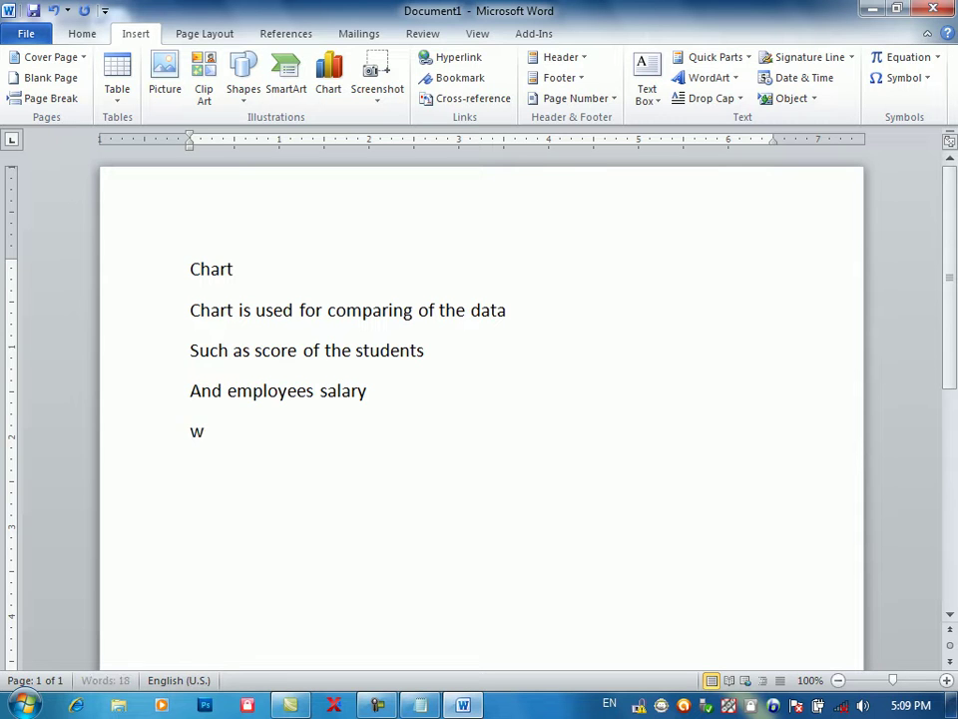
pyautogui.press('BackSpace')
pyautogui.press('BackSpace')
pyautogui.press('BackSpace')
pyautogui.write('ave 4 kinds')
pyautogui.press('BackSpace')
pyautogui.press('BackSpace')
pyautogui.write('t')
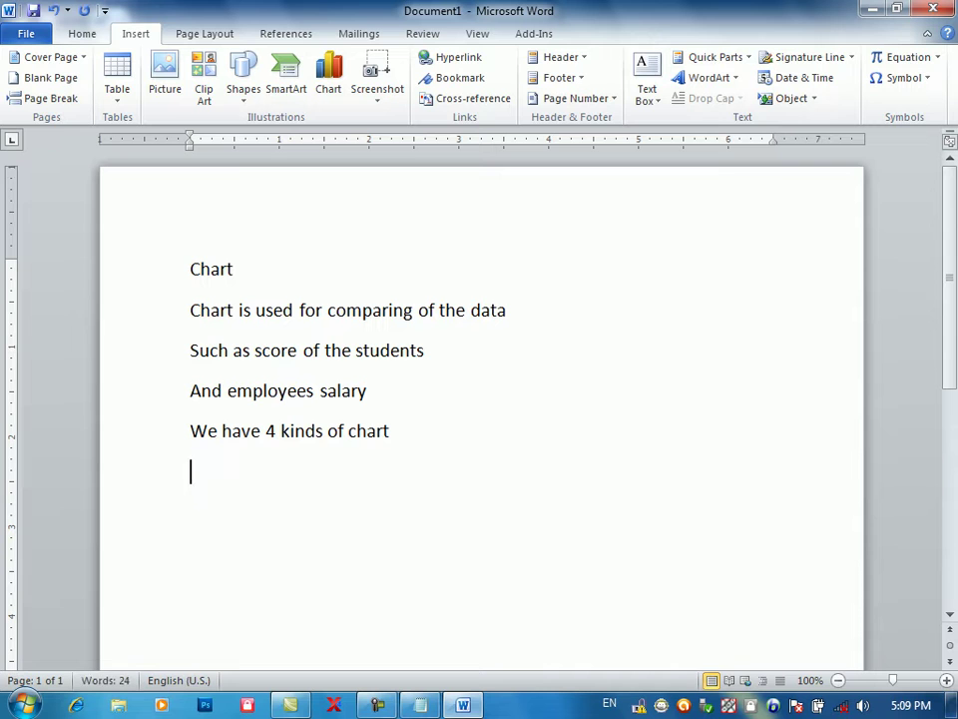
pyautogui.write('12.')
# List Column, Pie, Bar and Line chart as a numbered list, then start a new document.
pyautogui.press('BackSpace')
pyautogui.write('. cou')
pyautogui.press('BackSpace')
pyautogui.press('BackSpace')
pyautogui.press('BackSpace')
pyautogui.write('Col')
pyautogui.press('BackSpace')
pyautogui.write('lu')
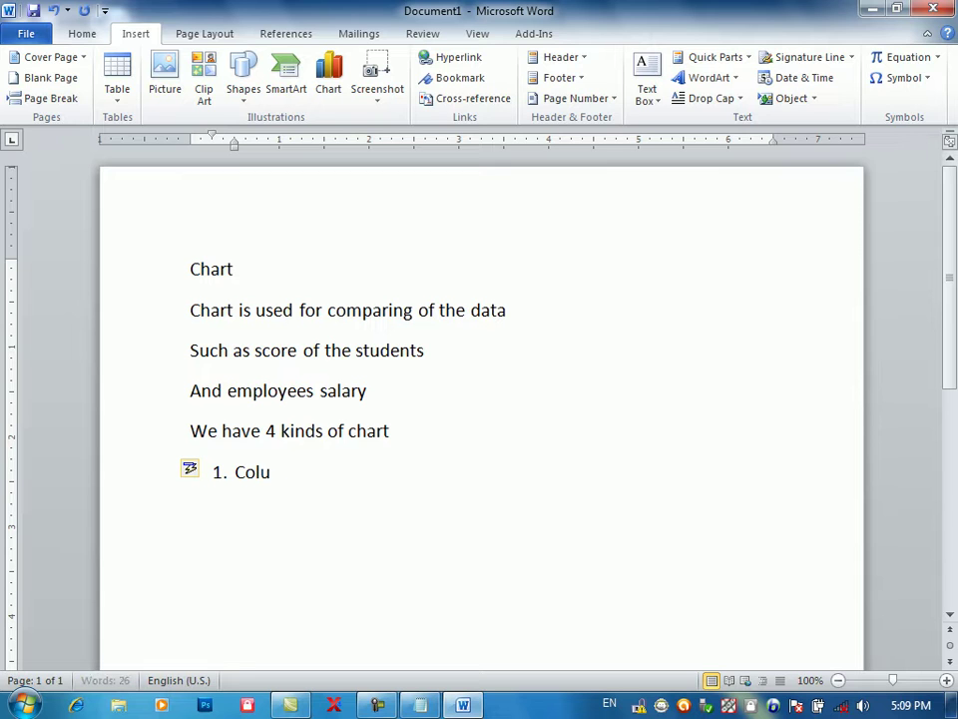
pyautogui.write('t')
pyautogui.press('Return')
pyautogui.write('pu')
pyautogui.press('BackSpace')
pyautogui.press('BackSpace')
pyautogui.press('BackSpace')
pyautogui.write('pie')
pyautogui.press('Return')
pyautogui.write('b')
pyautogui.press('Return')
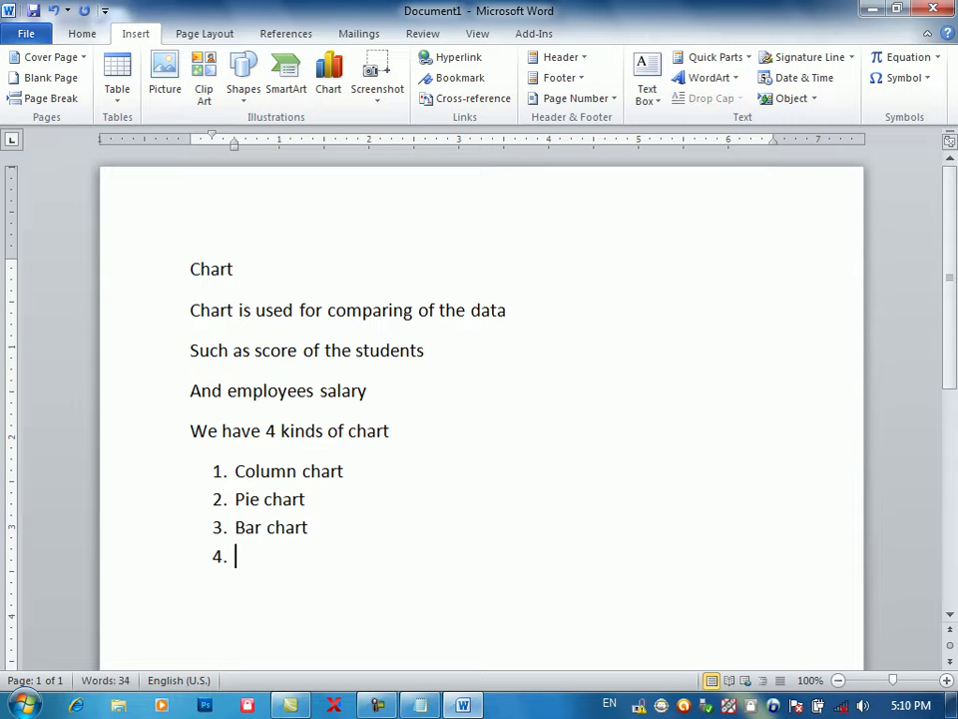
pyautogui.write('l chart')
pyautogui.press('Return')
pyautogui.press('BackSpace')
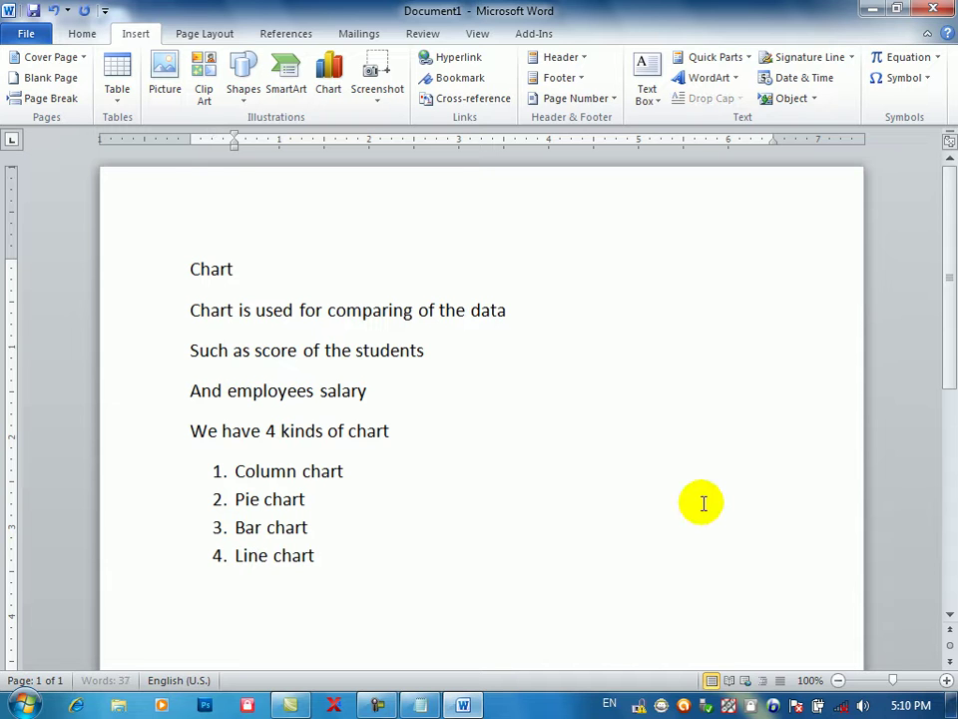
pyautogui.hotkey('ctrl', 'n')
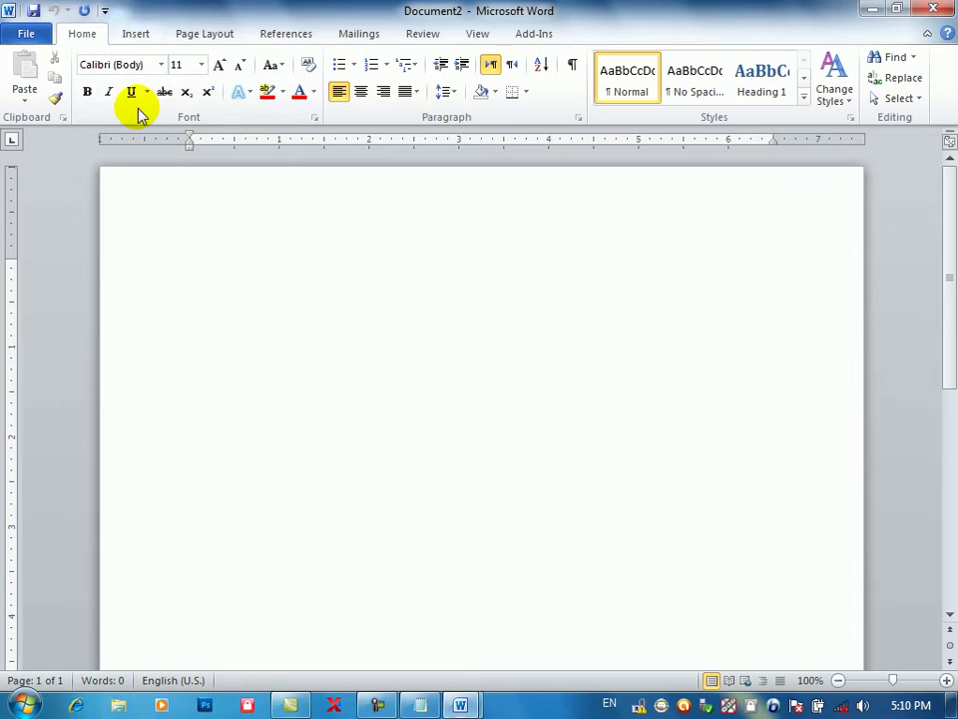
# Insert a stacked 3-D column chart into Document2.
pyautogui.click(140, 32)
pyautogui.click(329, 75)
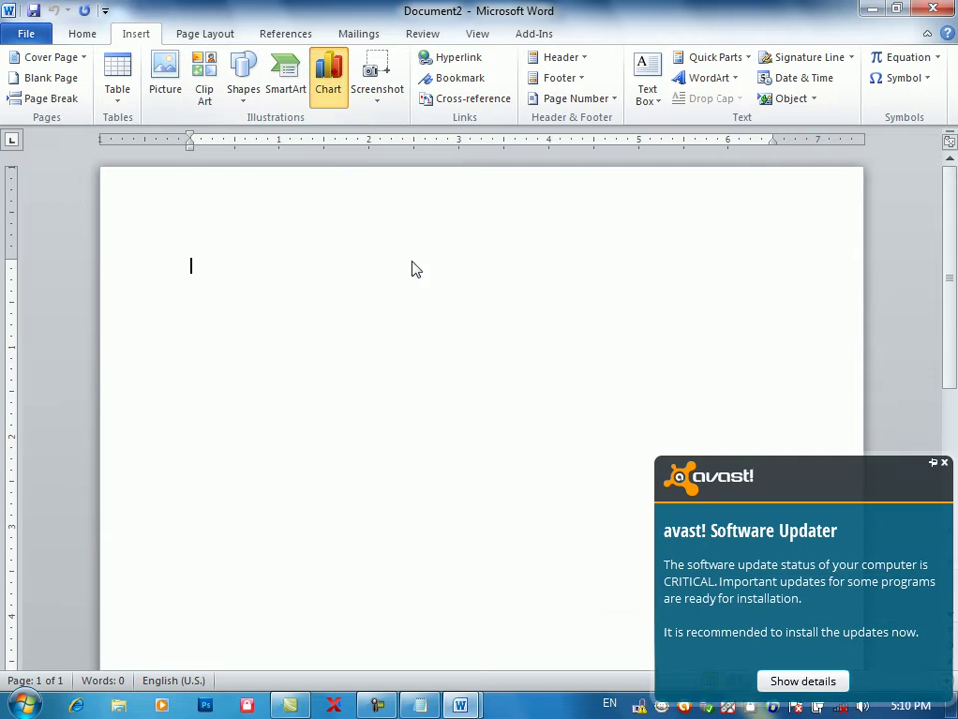
pyautogui.click(944, 446)
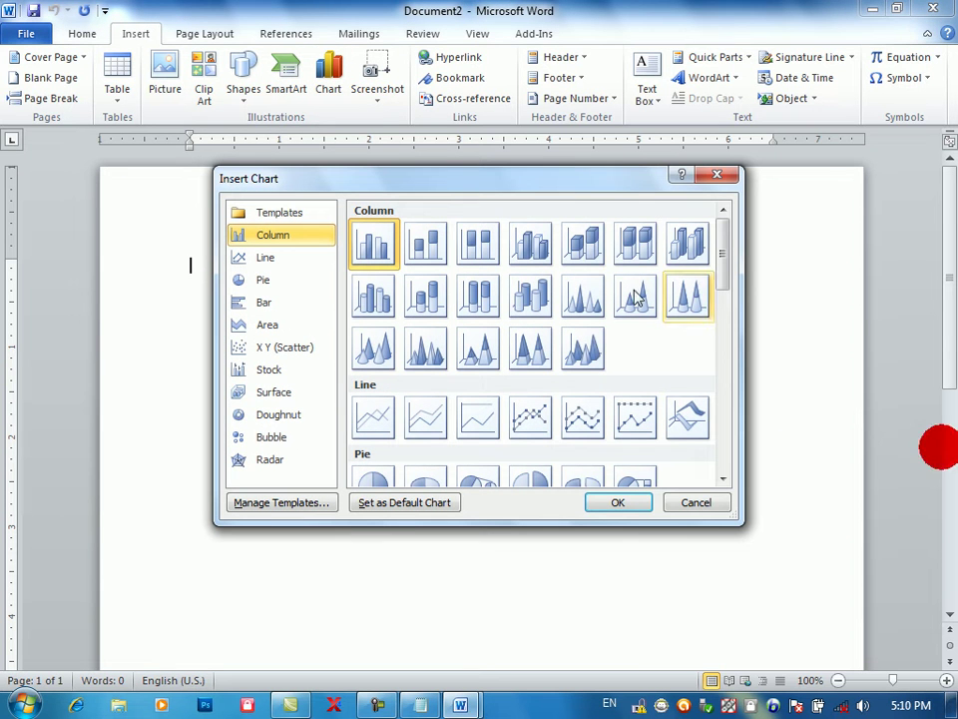
pyautogui.click(597, 256)
pyautogui.click(618, 502)
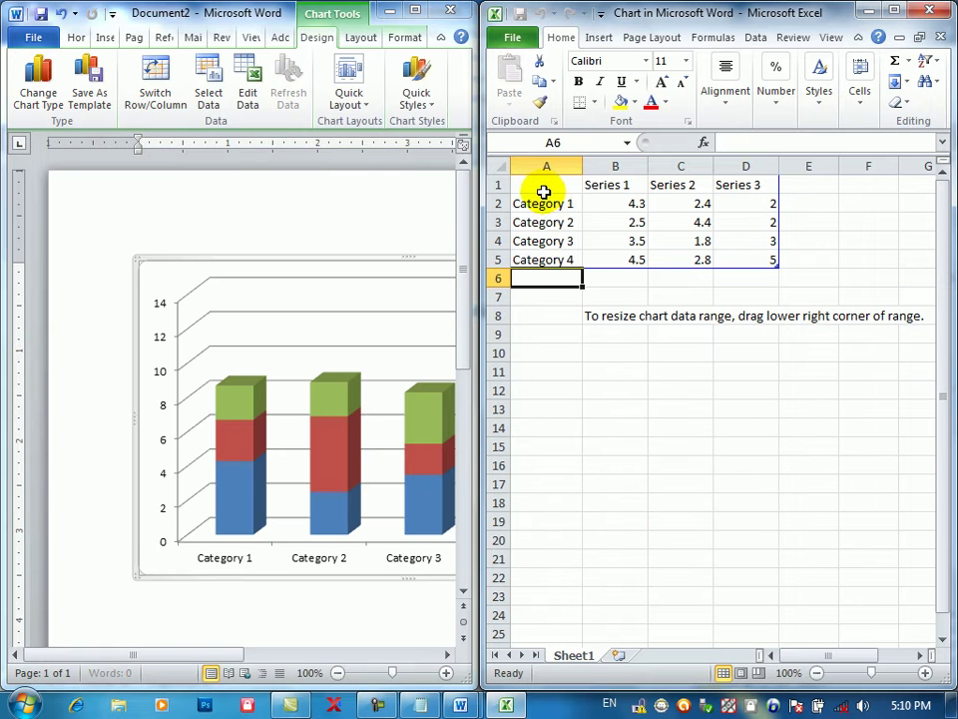
# Set the data sheet headers to name, post, salary and overtime.
pyautogui.click(544, 186)
pyautogui.write('name')
pyautogui.press('Tab')
pyautogui.write('post')
pyautogui.press('Tab')
pyautogui.write('salary')
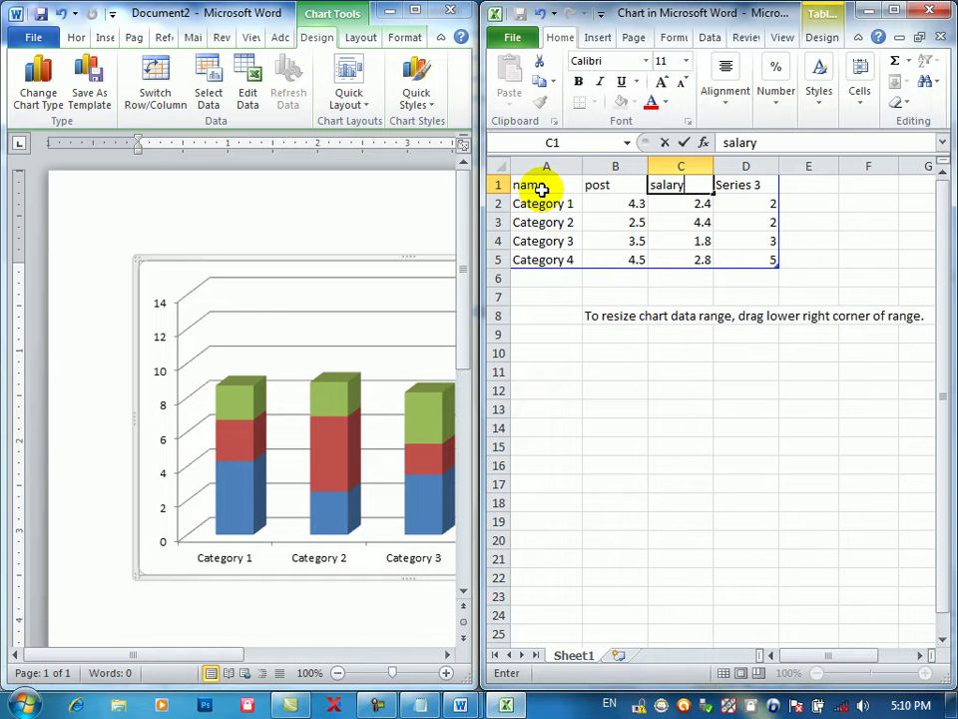
pyautogui.press('Tab')
pyautogui.write('overti')
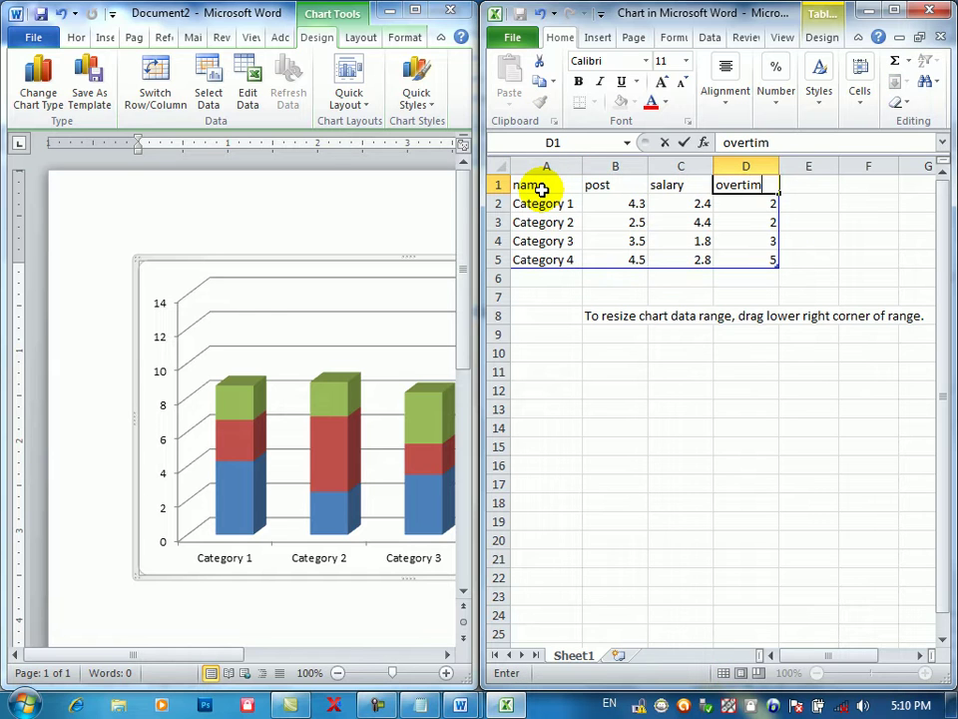
pyautogui.write('tim')
pyautogui.write('e')
pyautogui.press('Return')
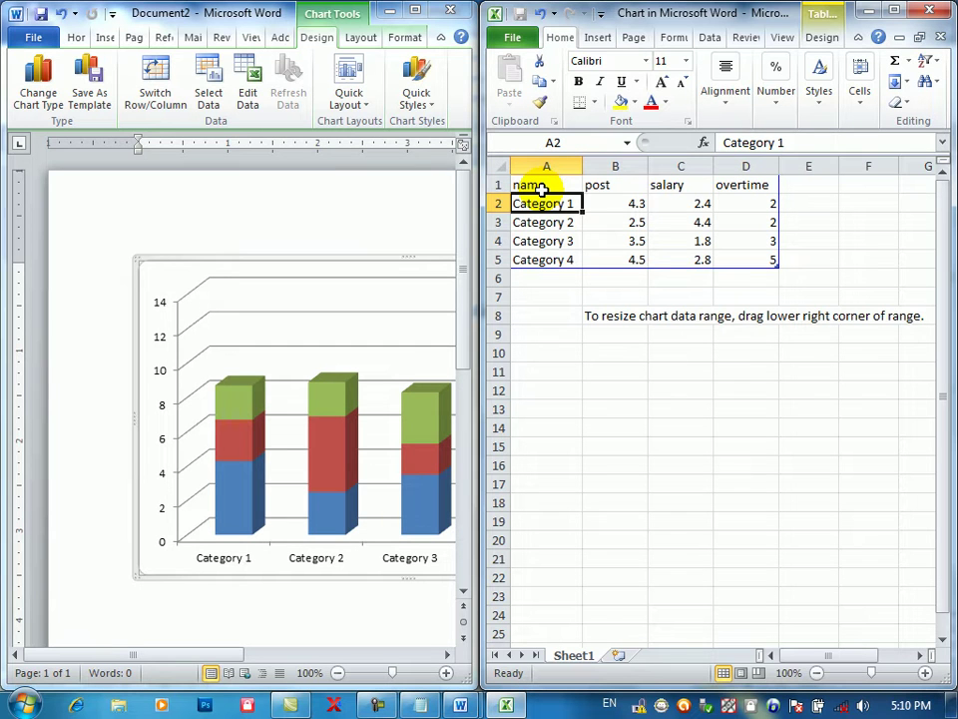
# Enter the four employee names in column A.
pyautogui.write('jan')
pyautogui.press('Return')
pyautogui.write('sahel')
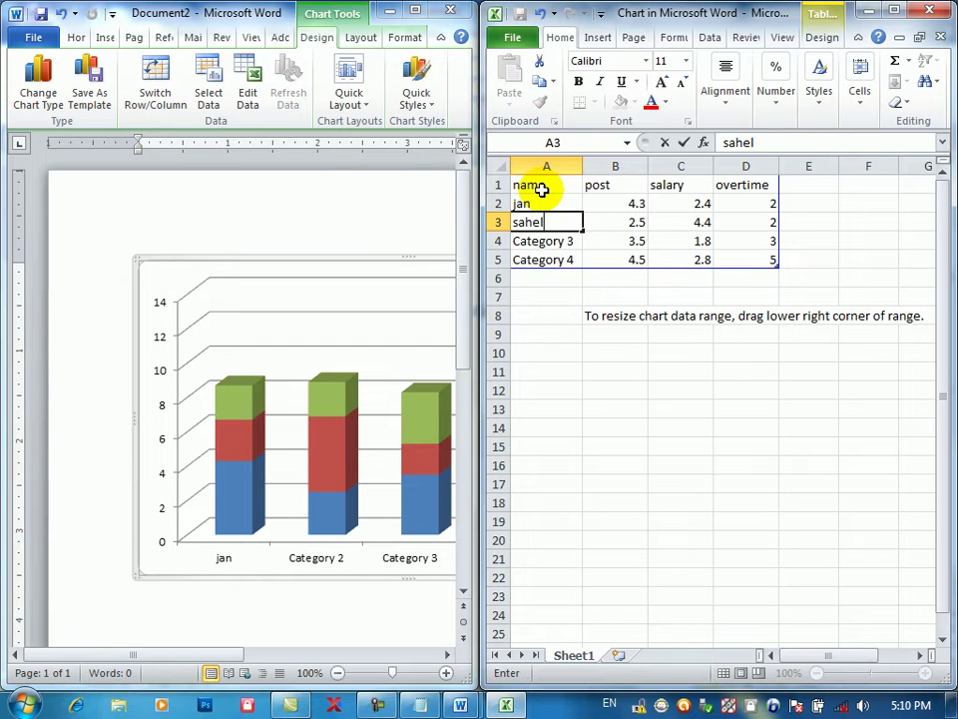
pyautogui.press('Return')
pyautogui.write('karim')
pyautogui.press('Return')
pyautogui.write('faw')
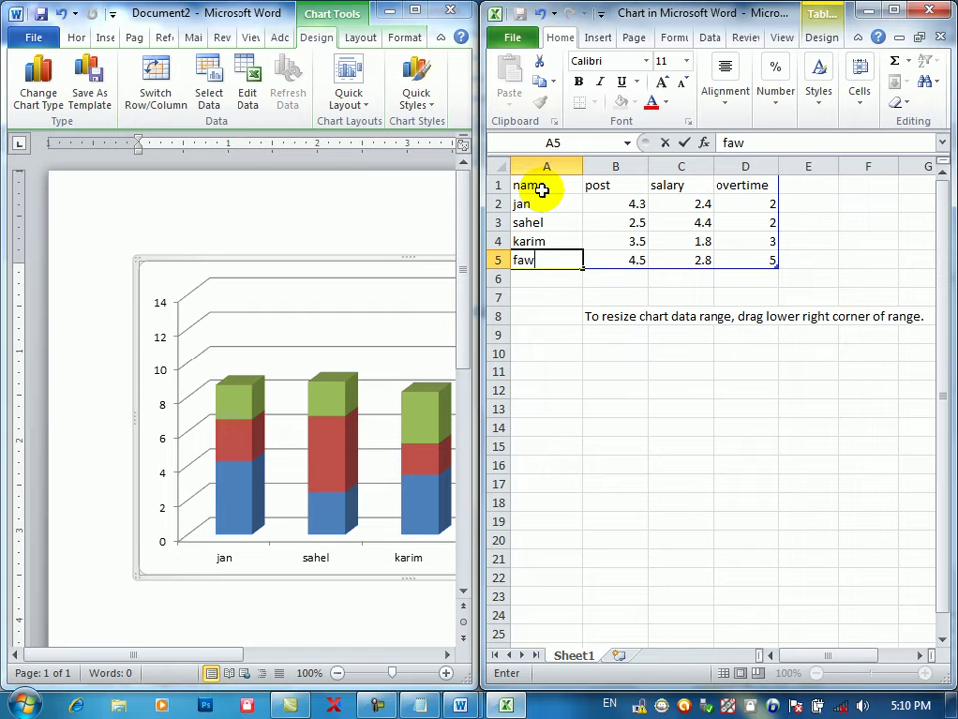
pyautogui.hotkey('ctrl', 'Return')
pyautogui.write('ahmad')
pyautogui.press('Tab')
# Enter posts doctor, manager, it and hr in column B.
pyautogui.press('Up')
pyautogui.press('Up')
pyautogui.press('Up')
pyautogui.press('Up')
pyautogui.press('Down')
pyautogui.write('doctor')
pyautogui.press('Return')
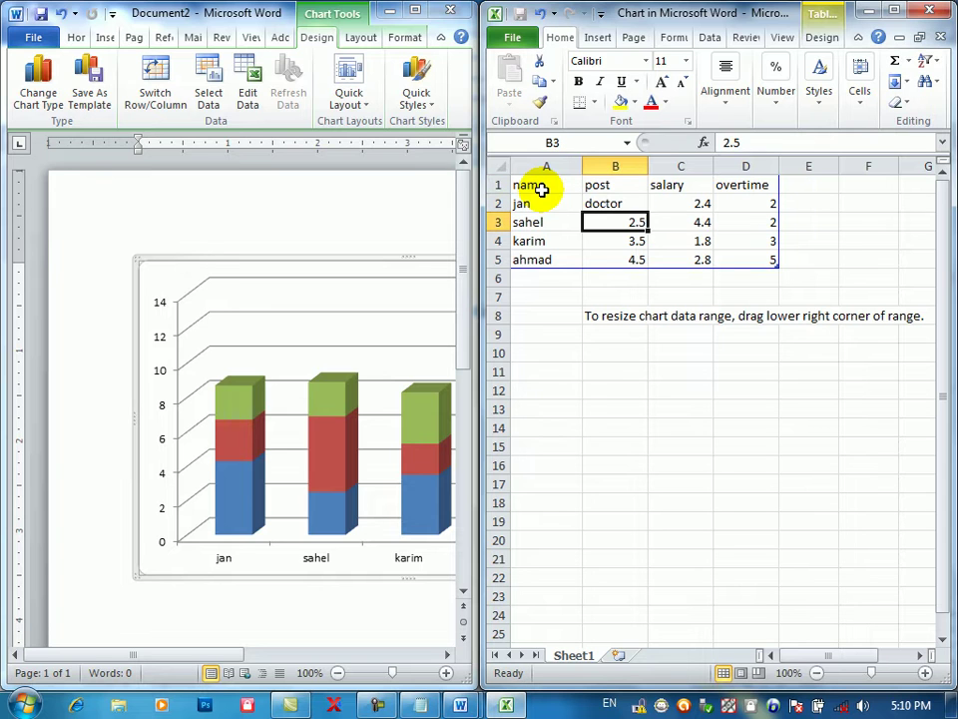
pyautogui.write('manager')
pyautogui.press('Return')
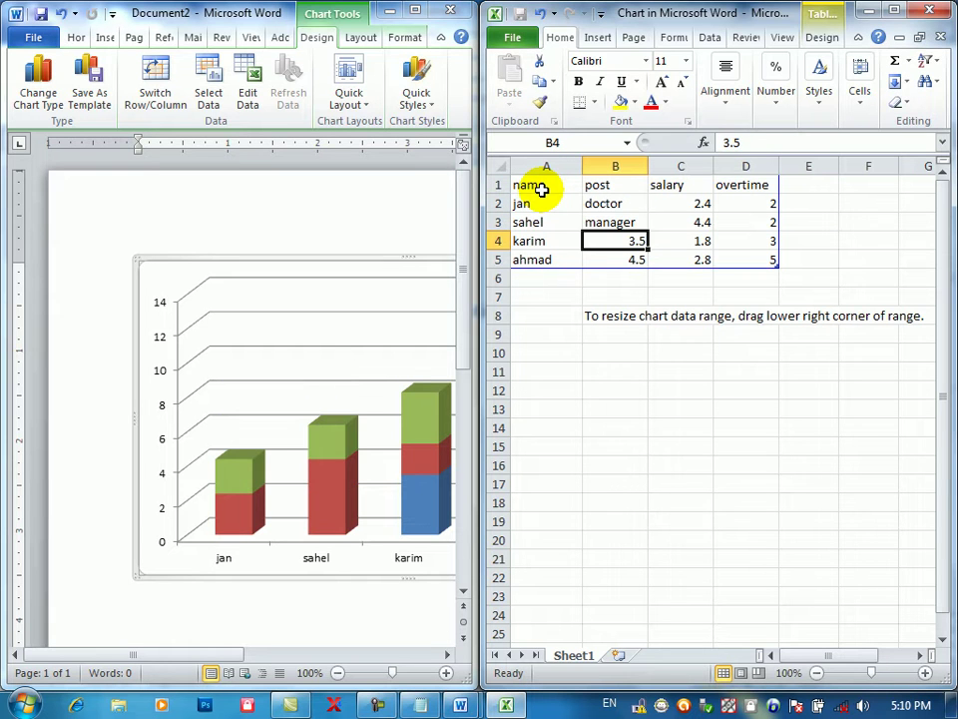
pyautogui.write('it')
pyautogui.press('Return')
pyautogui.write('hr')
pyautogui.press('Return')
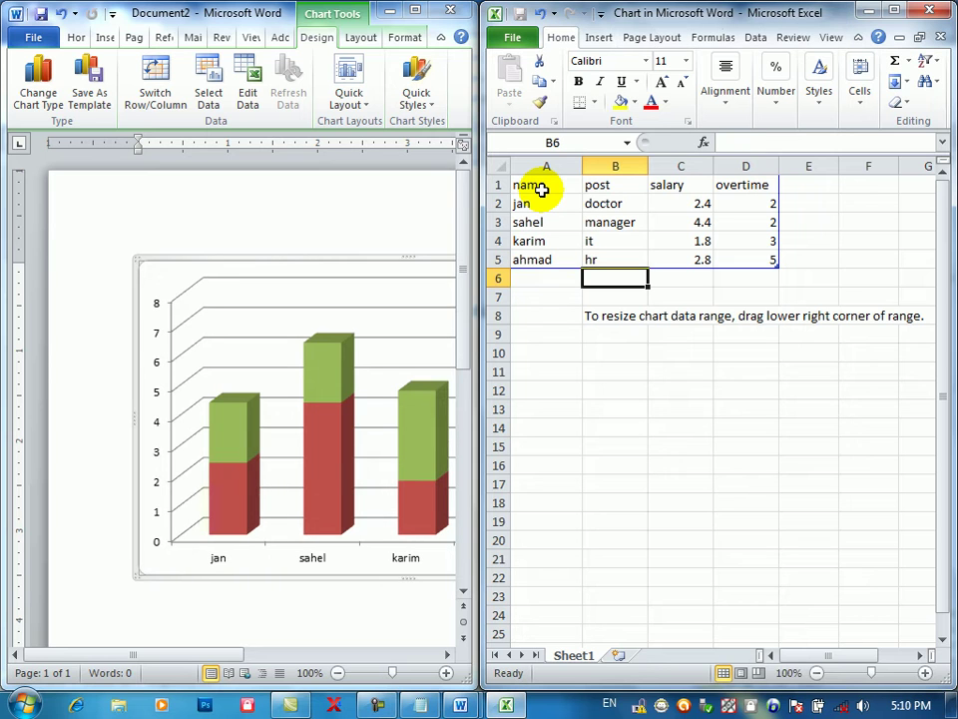
# Enter salaries 1000, 2000, 3000 and 400 in column C.
pyautogui.press('Right')
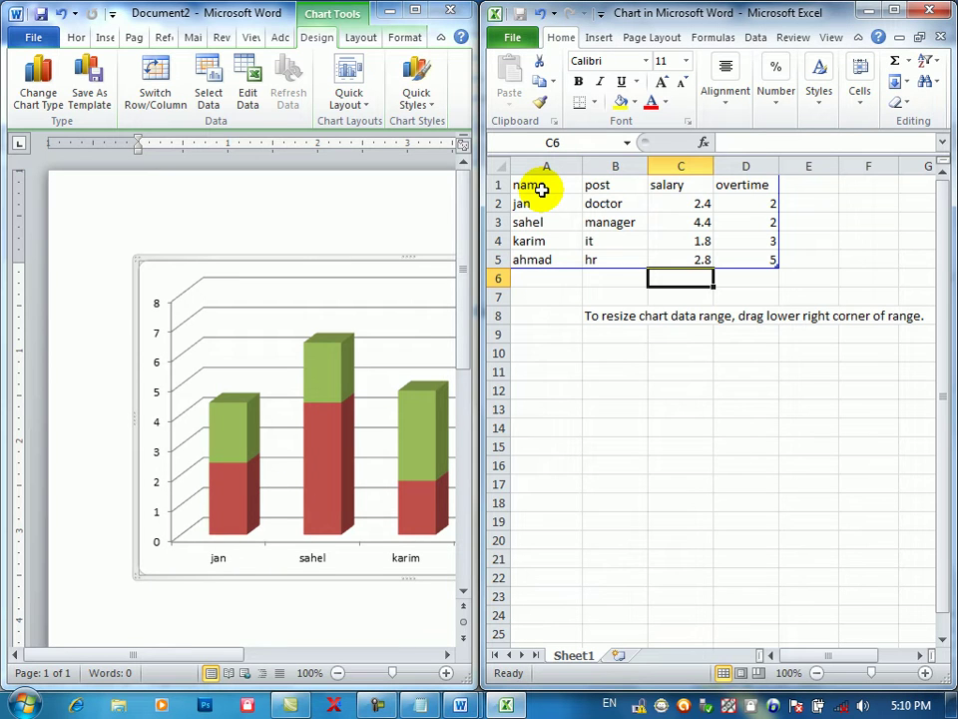
pyautogui.press('Up')
pyautogui.press('Up')
pyautogui.press('Up')
pyautogui.press('Up')
pyautogui.write('1000')
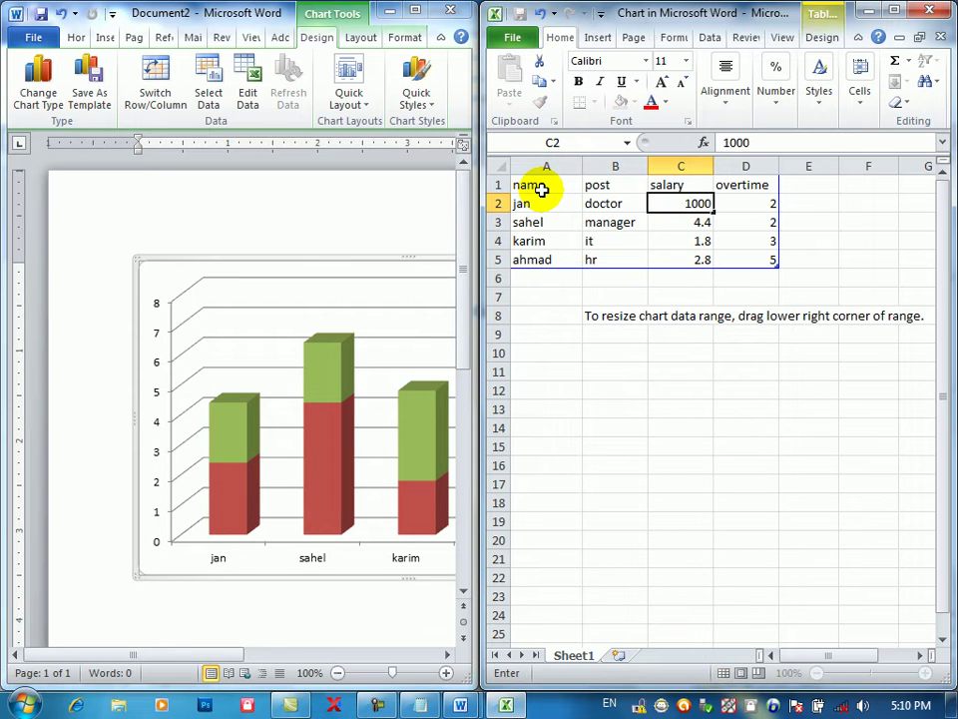
pyautogui.press('Return')
pyautogui.write('2000')
pyautogui.press('Return')
pyautogui.write('309000')
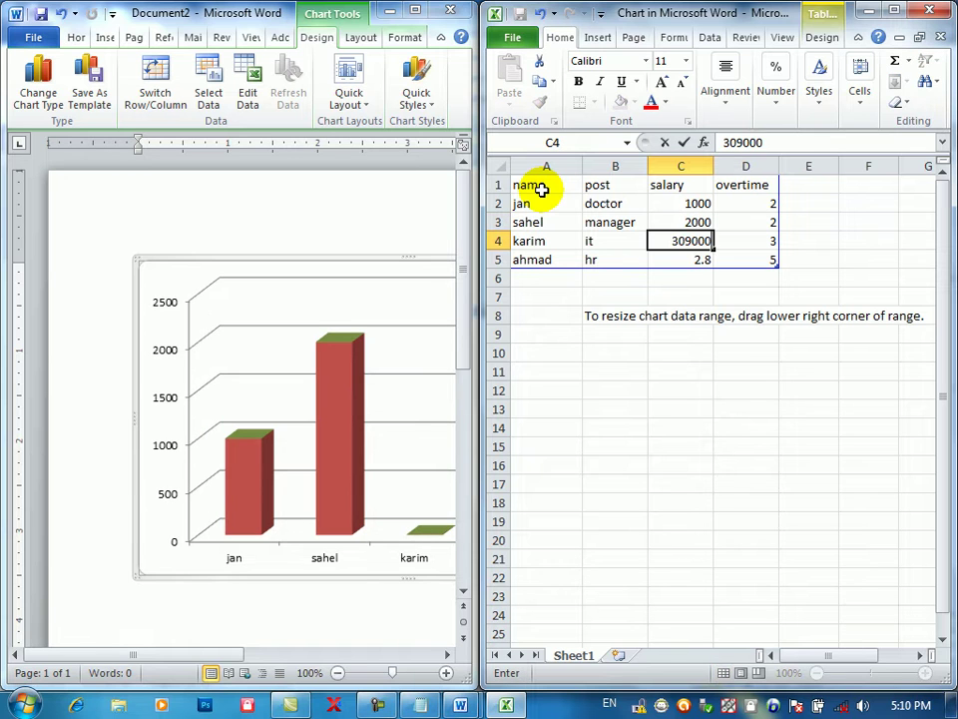
pyautogui.press('BackSpace')
pyautogui.press('Return')
pyautogui.write('40099')
pyautogui.press('BackSpace')
pyautogui.press('BackSpace')
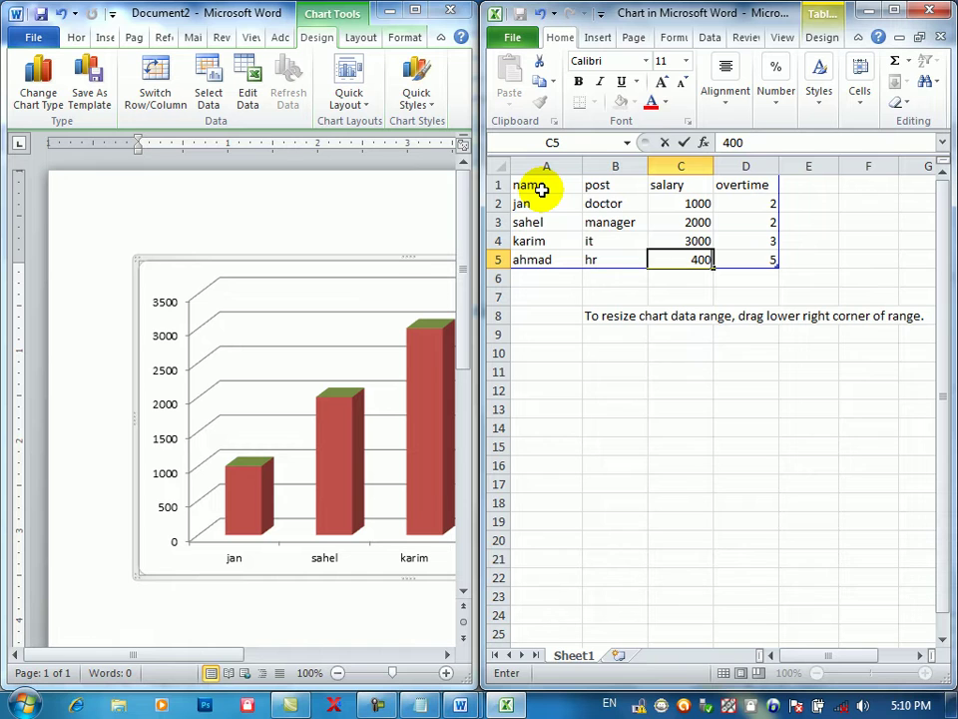
pyautogui.press('Right')
# Enter overtime 100, 200, 300 and 100 in column D, then type a total header in E1.
pyautogui.press('Up')
pyautogui.press('Up')
pyautogui.press('Up')
pyautogui.press('Up')
pyautogui.press('Down')
pyautogui.write('100')
pyautogui.press('Return')
pyautogui.write('200')
pyautogui.press('Return')
pyautogui.write('300')
pyautogui.press('Return')
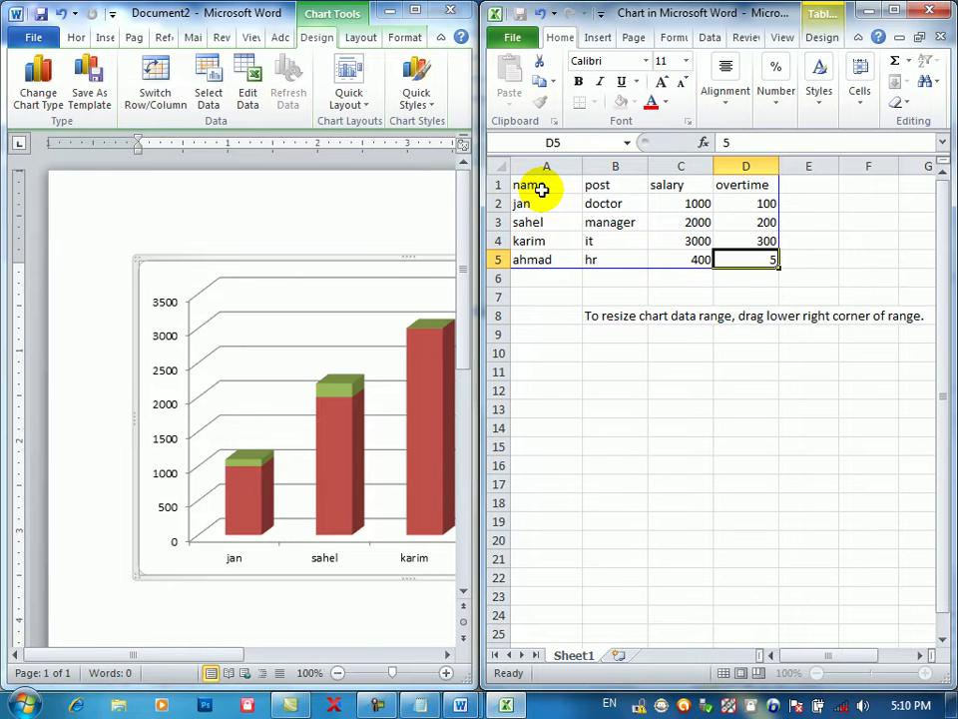
pyautogui.write('100')
pyautogui.press('Right')
pyautogui.press('Up')
pyautogui.press('Up')
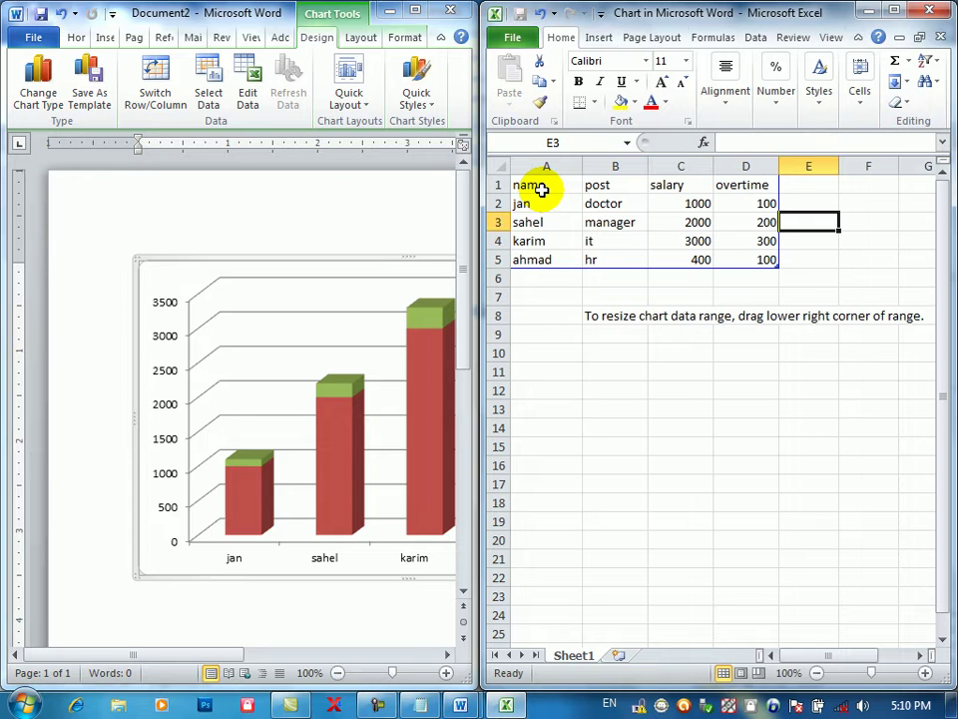
pyautogui.press('Up')
pyautogui.press('Up')
pyautogui.write('o0')
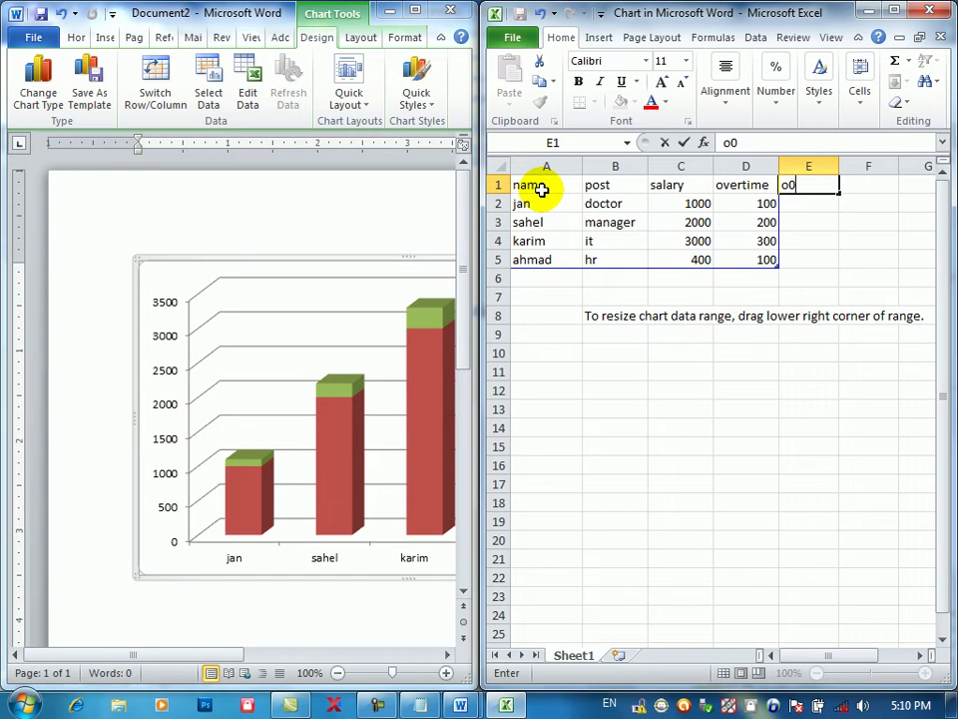
pyautogui.write('total')
# Fill the total column E2:E5 with =SUM of each row's salary and overtime.
pyautogui.press('Return')
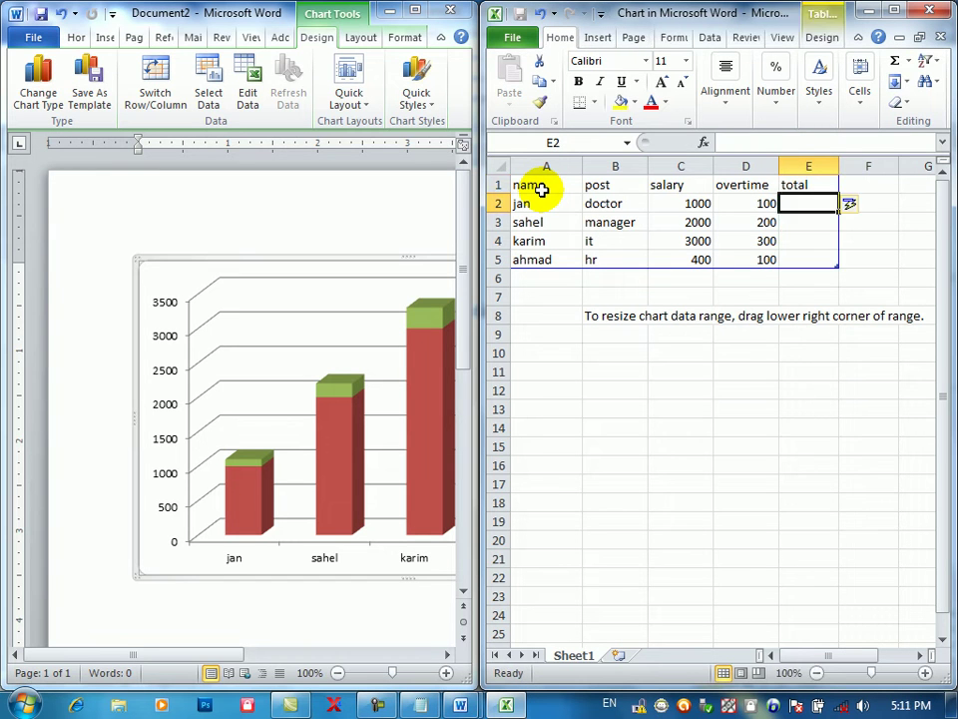
pyautogui.write('=sum(')
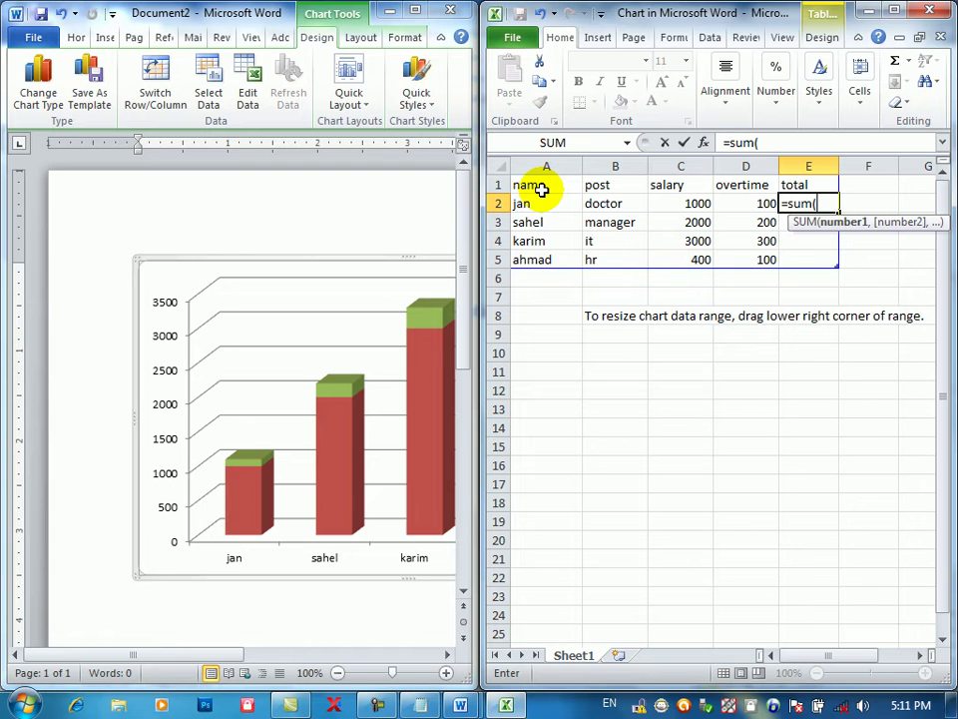
pyautogui.moveTo(667, 204); pyautogui.dragTo(748, 203)
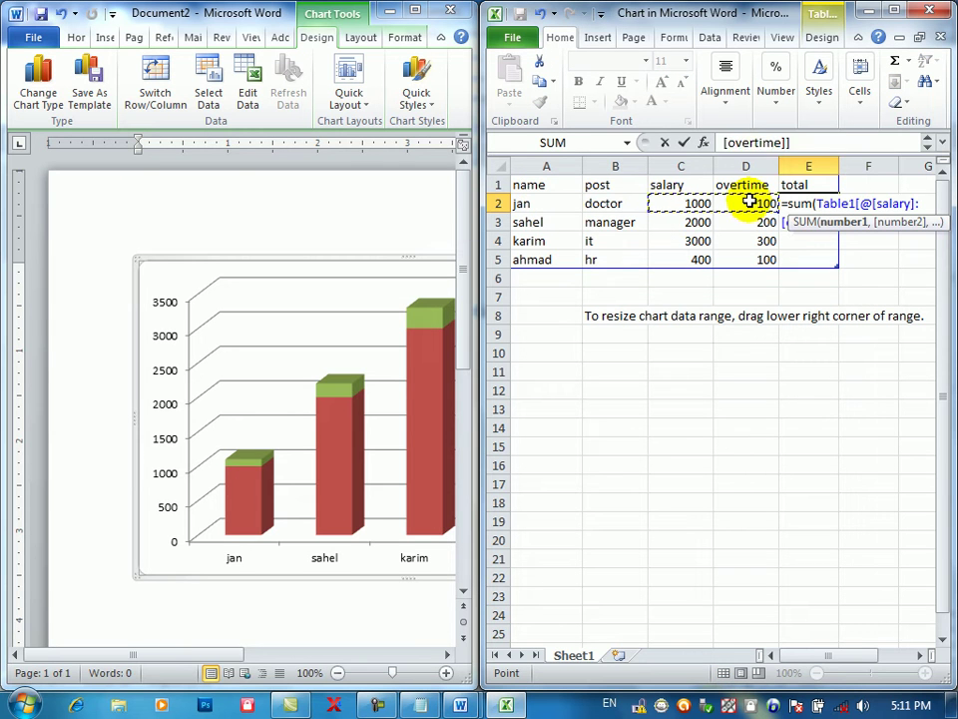
pyautogui.press('Return')
pyautogui.click(817, 202)
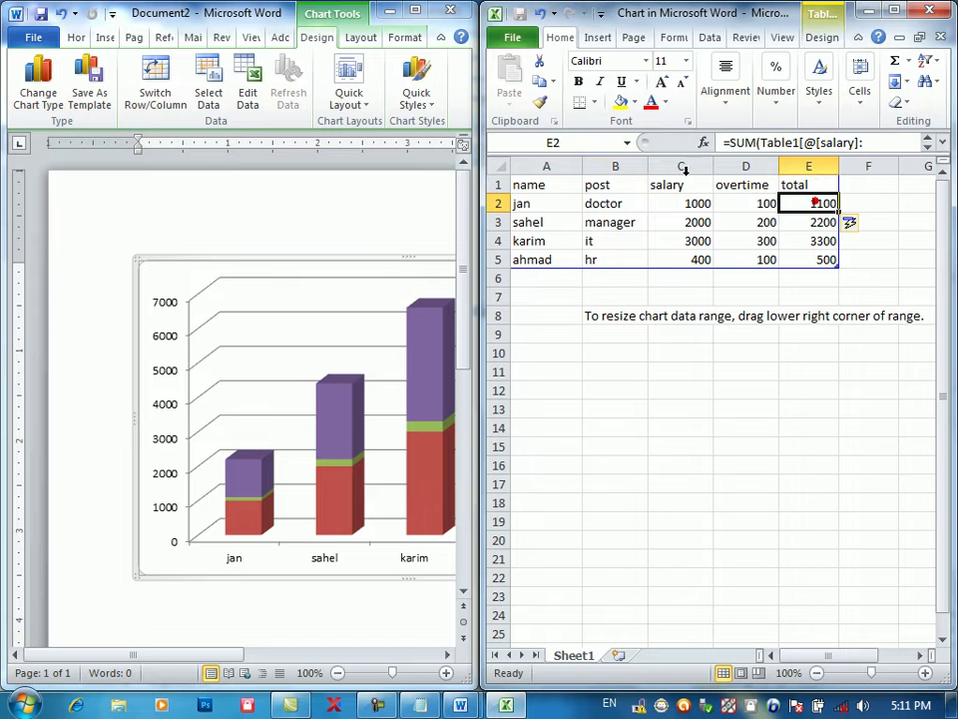
# Apply All Borders to the table A1:E5 and maximize the Word window to show the chart.
pyautogui.moveTo(517, 185); pyautogui.dragTo(824, 259)
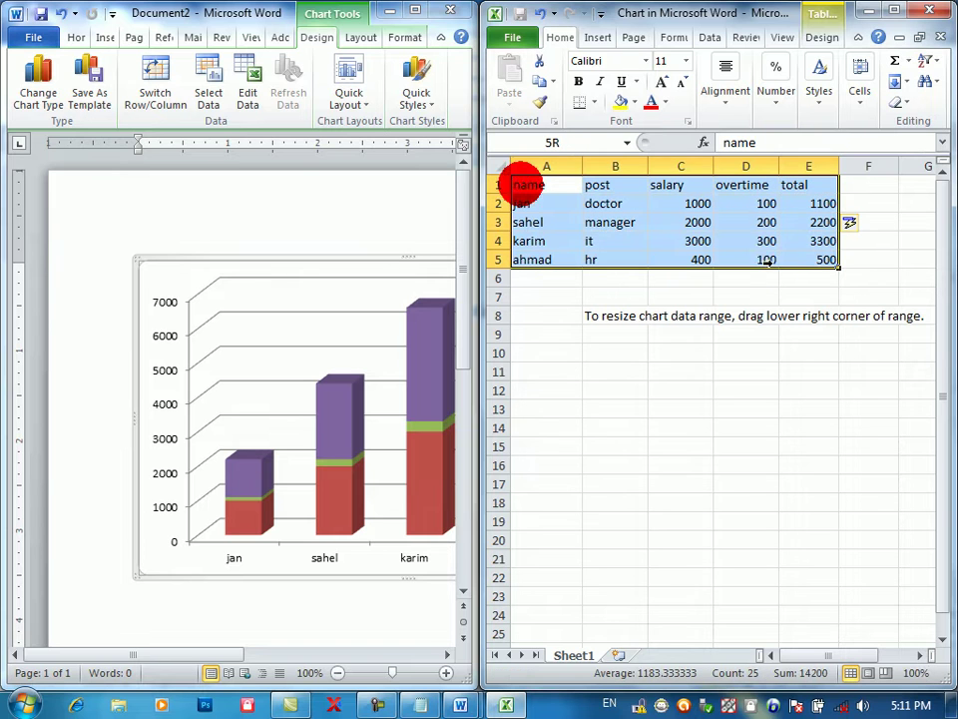
pyautogui.click(595, 102)
pyautogui.click(622, 250)
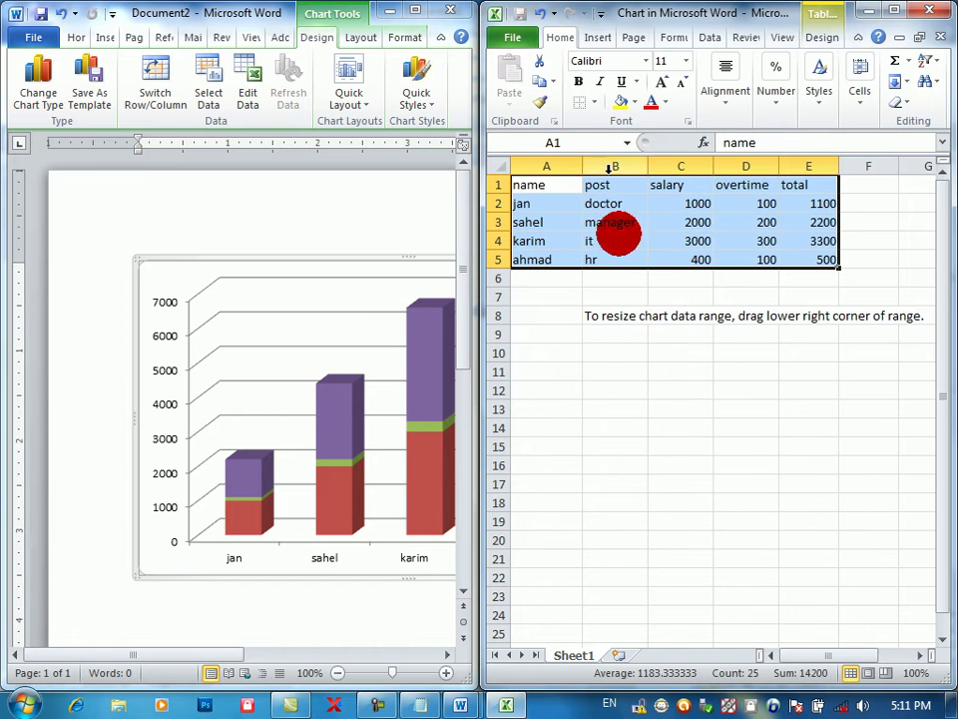
pyautogui.click(594, 104)
pyautogui.click(622, 251)
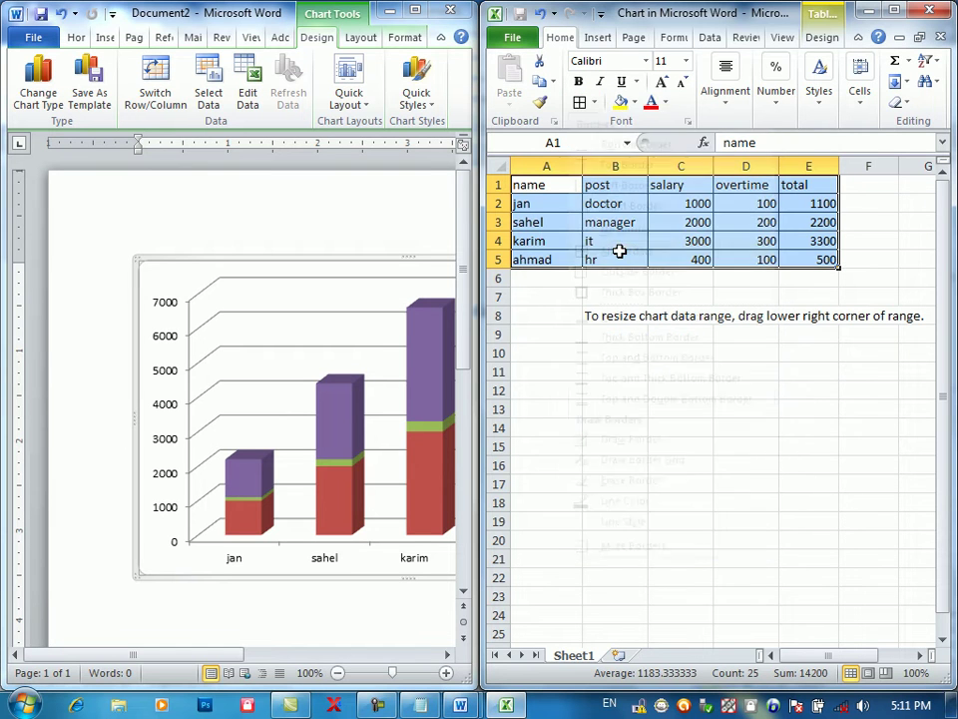
pyautogui.click(352, 331)
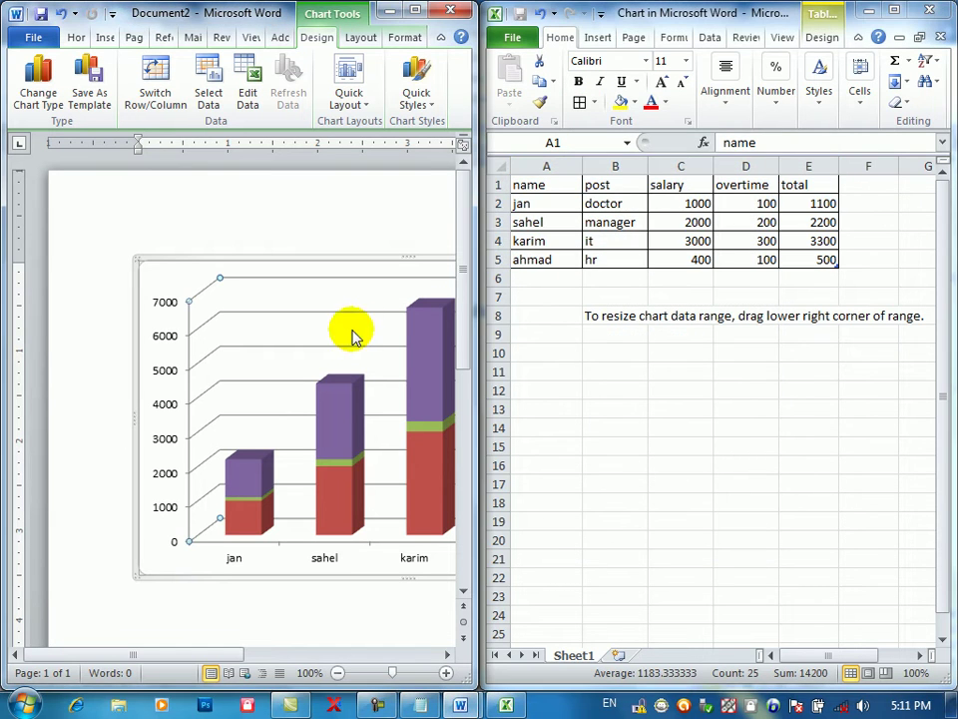
pyautogui.click(414, 10)
pyautogui.click(446, 287)
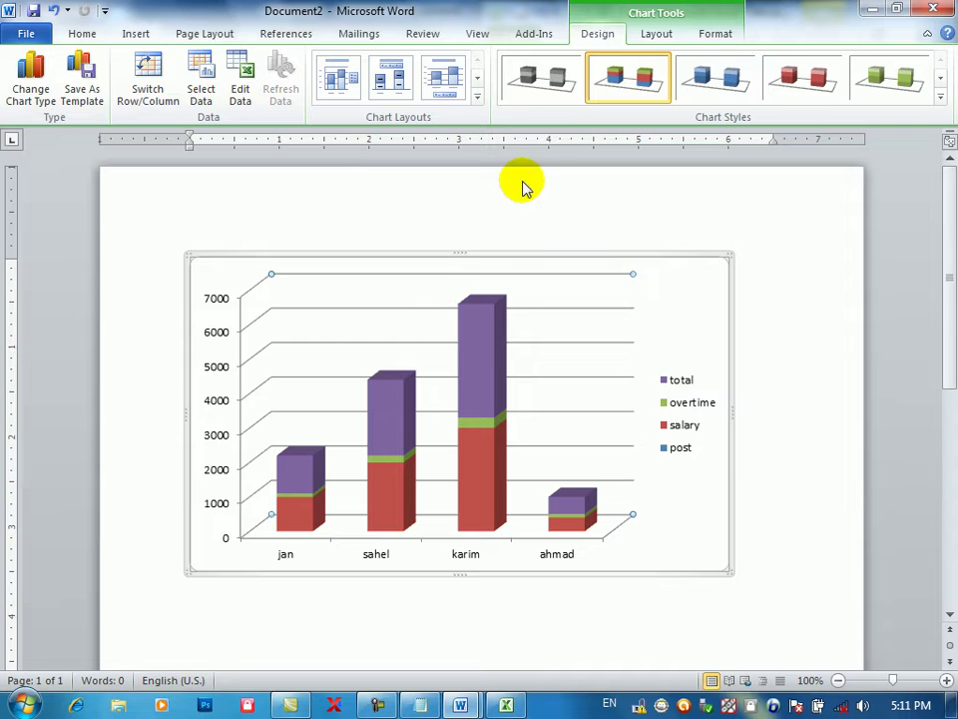
pyautogui.click(656, 33)
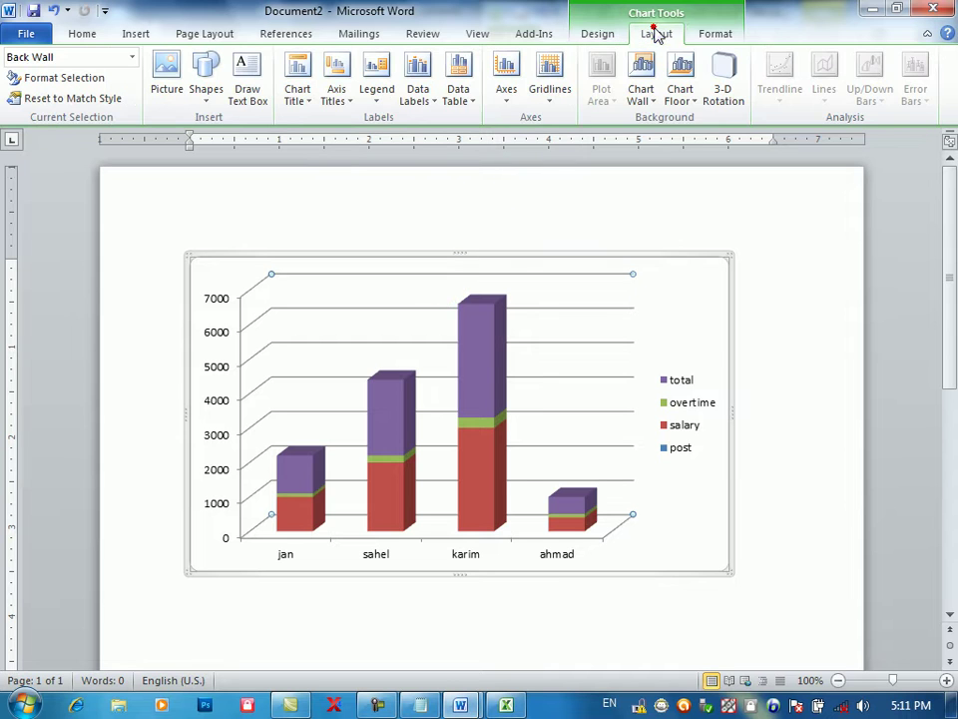
pyautogui.click(714, 40)
pyautogui.click(615, 34)
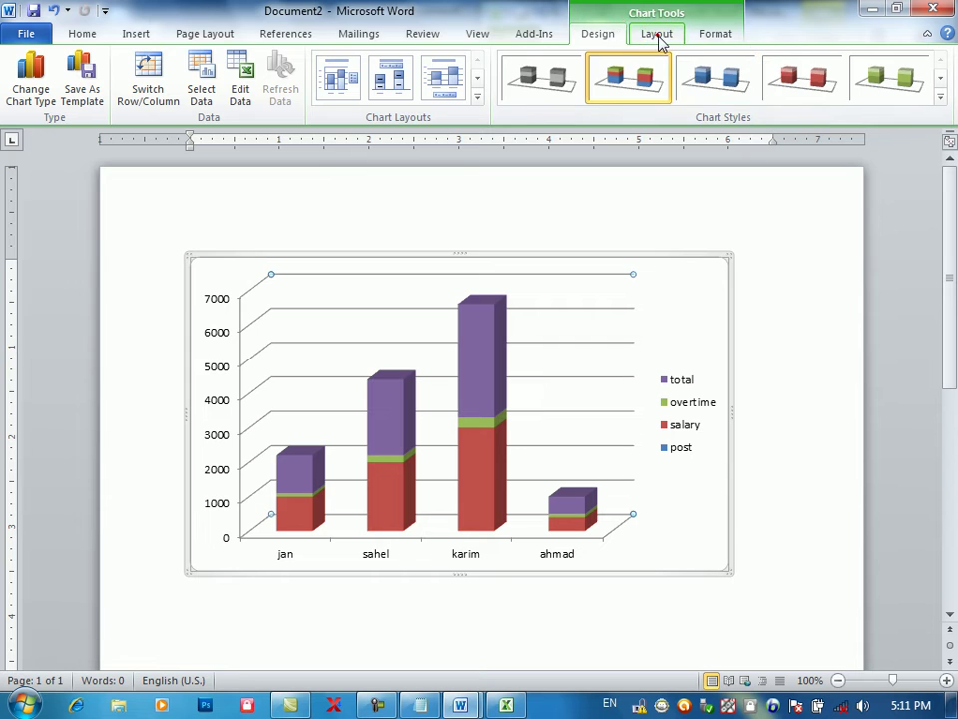
pyautogui.click(658, 38)
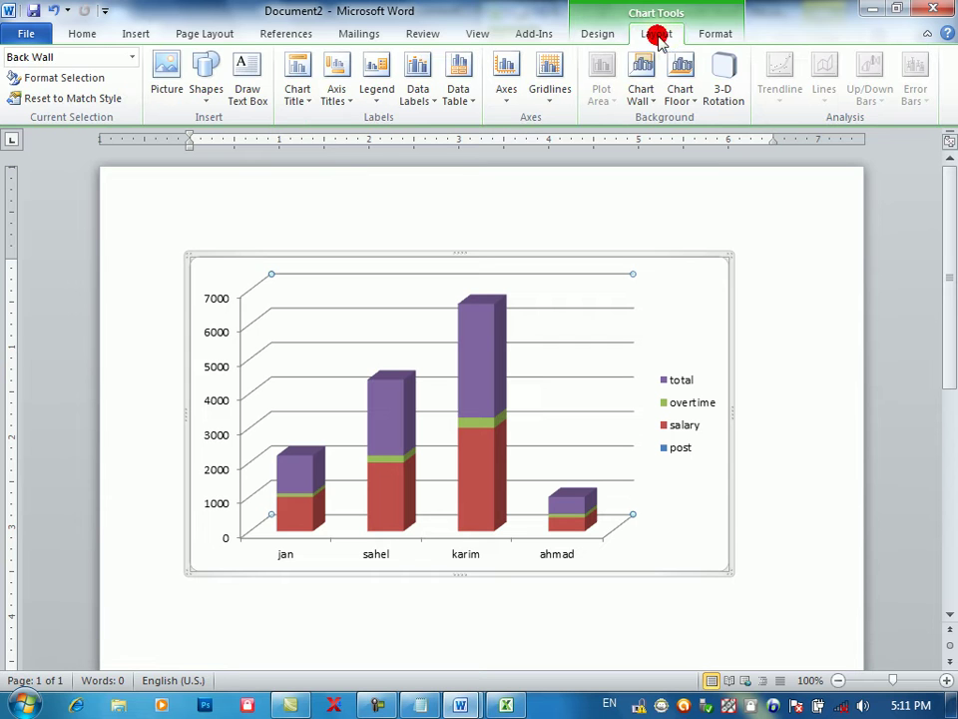
pyautogui.click(715, 36)
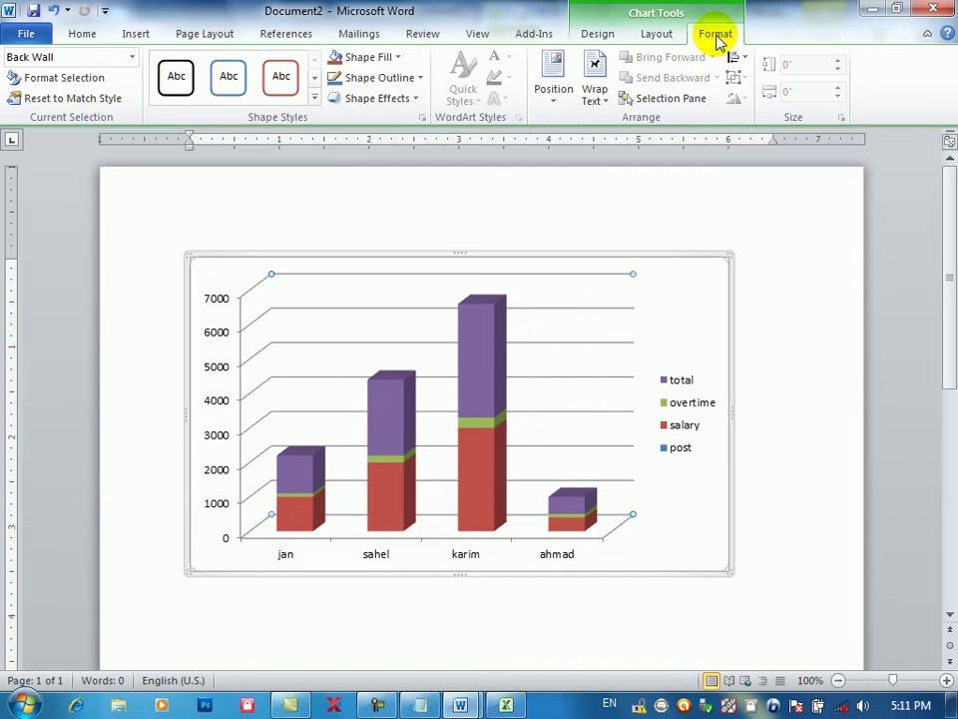
pyautogui.click(597, 35)
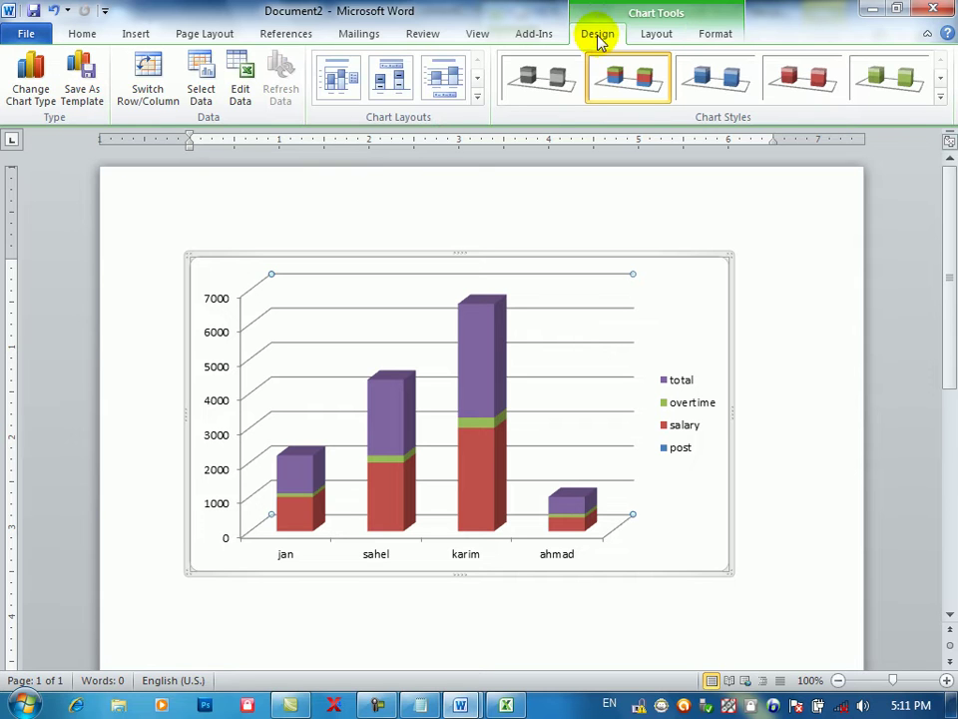
# Switch the chart to a 2-D 100% Stacked Column chart with a 0%–100% axis.
pyautogui.click(30, 80)
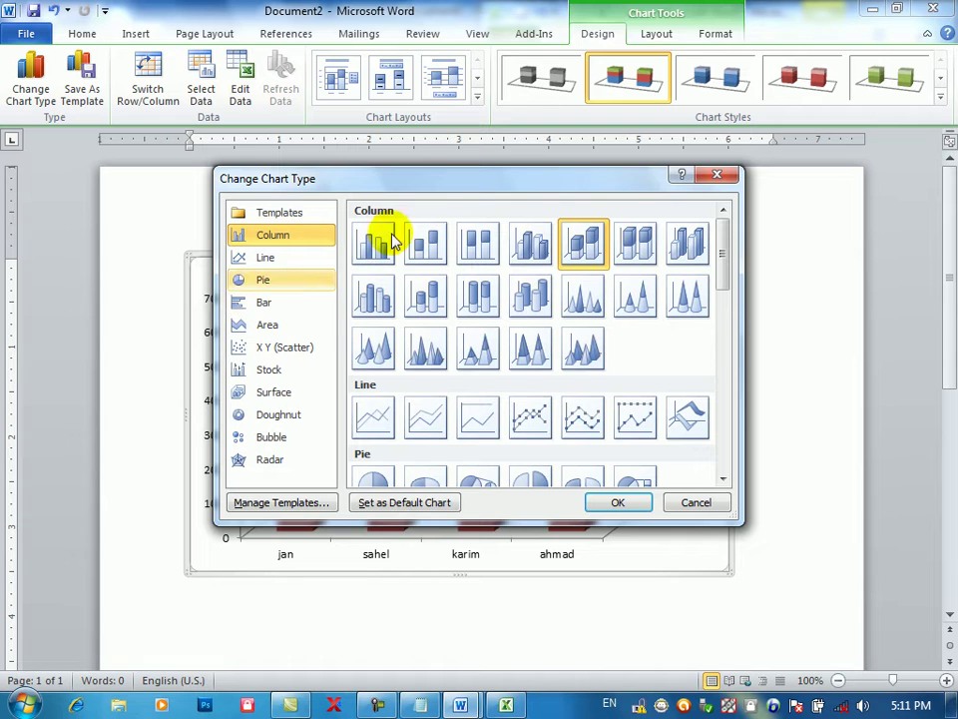
pyautogui.moveTo(435, 179); pyautogui.dragTo(436, 152)
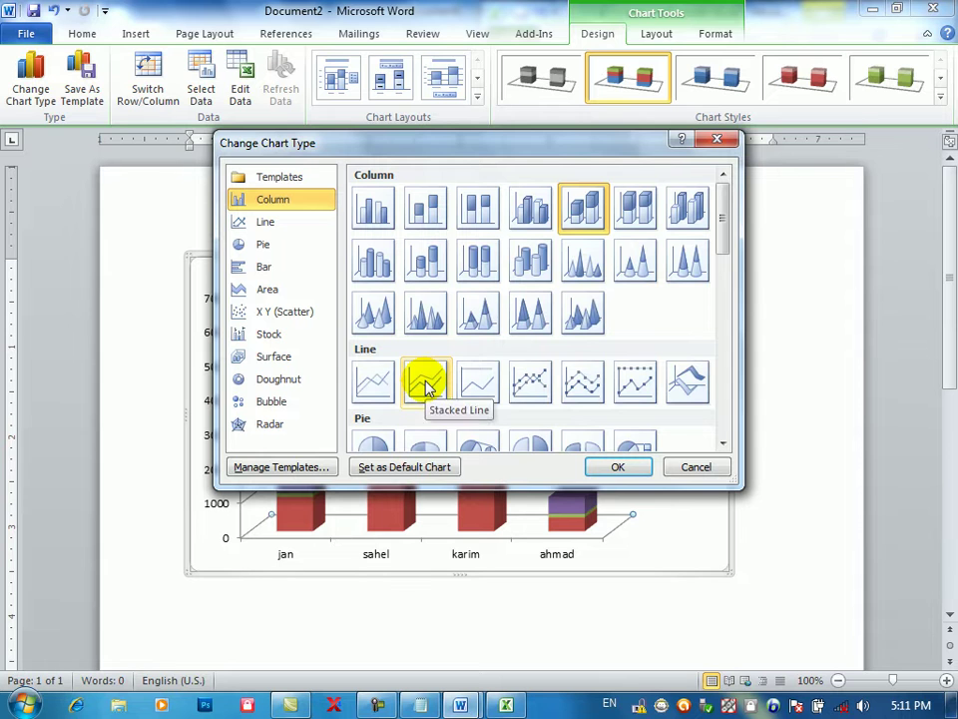
pyautogui.click(480, 208)
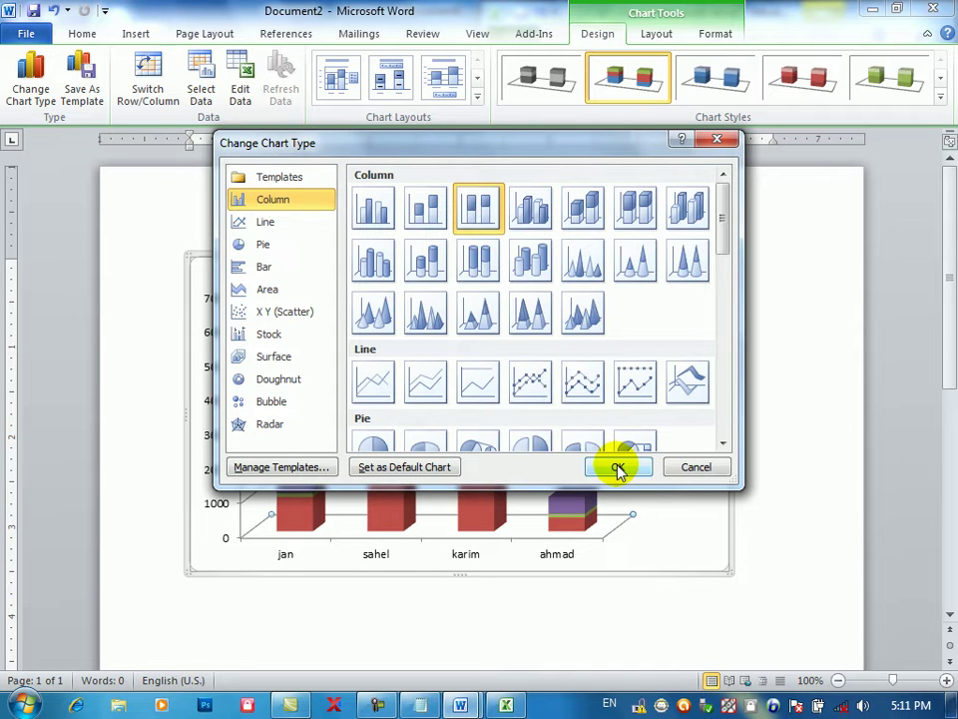
pyautogui.click(618, 467)
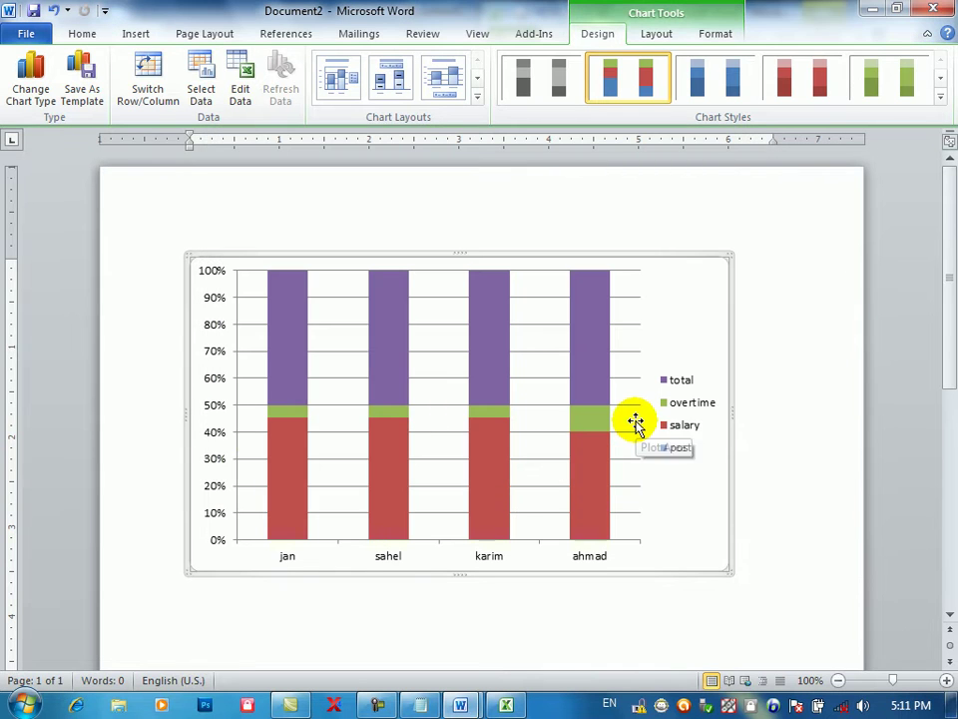
pyautogui.click(24, 87)
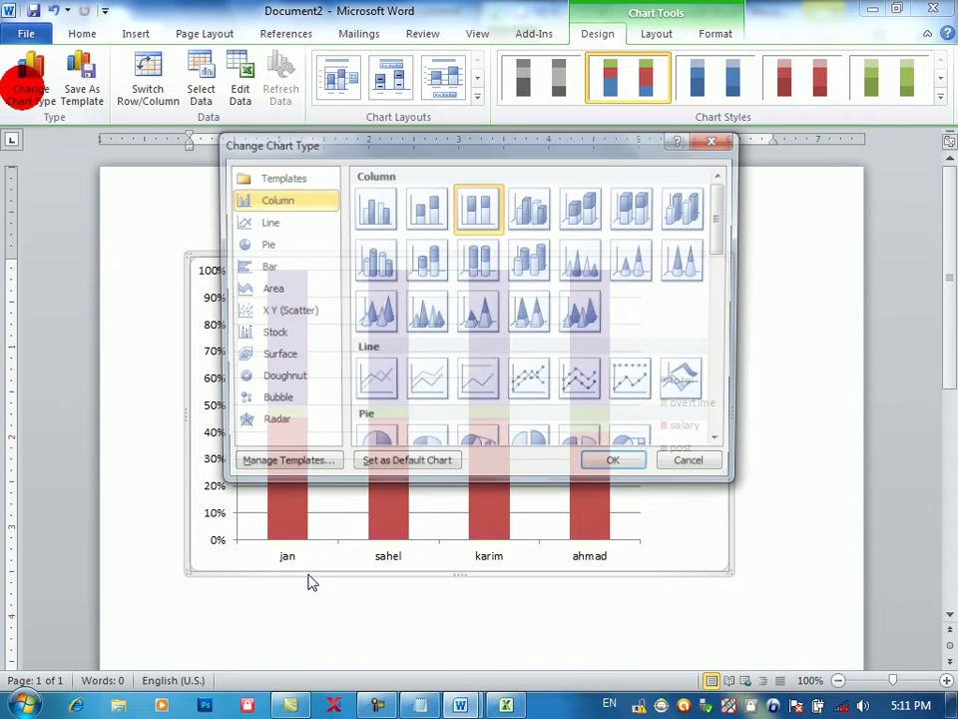
pyautogui.click(689, 470)
pyautogui.click(432, 431)
pyautogui.click(85, 80)
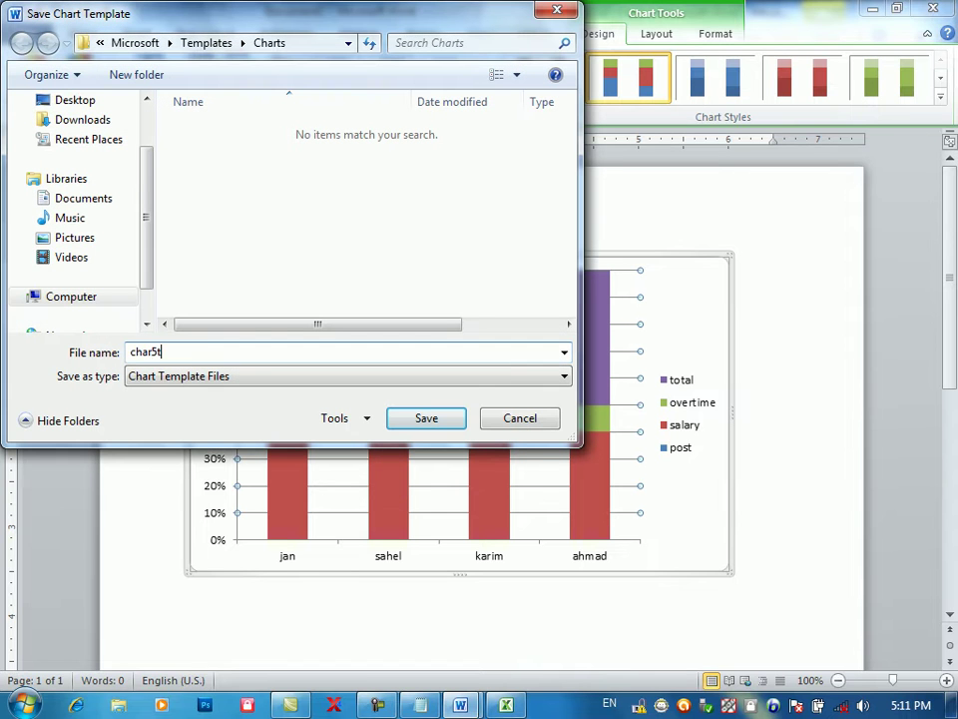
# Save the chart as template 'chart' on the Desktop and open the Charts templates folder.
pyautogui.click(103, 101)
pyautogui.click(459, 421)
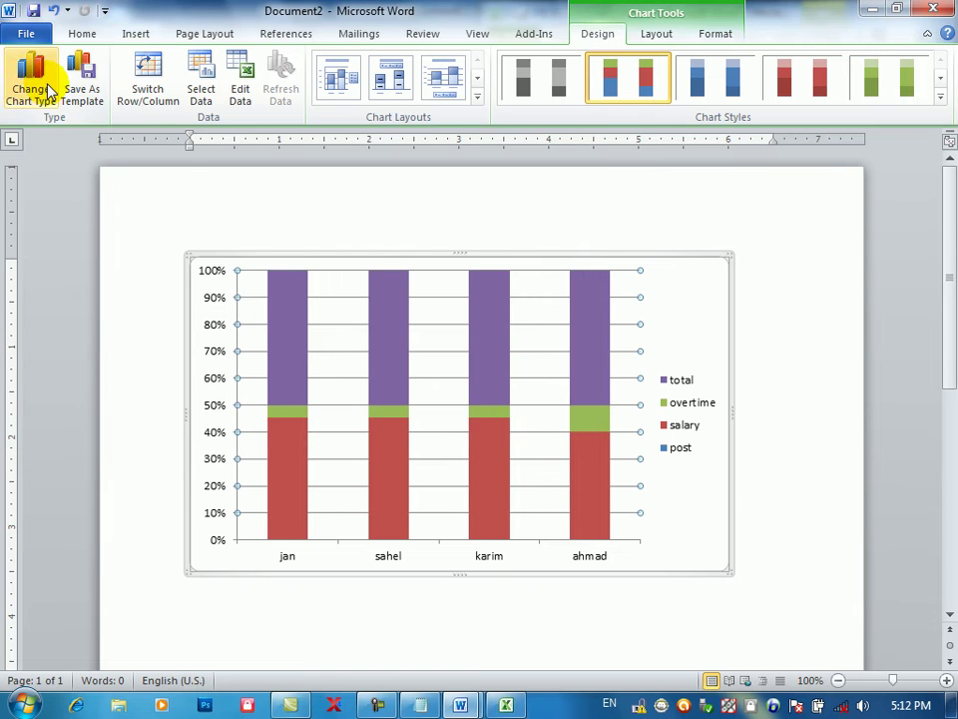
pyautogui.click(31, 68)
pyautogui.click(311, 462)
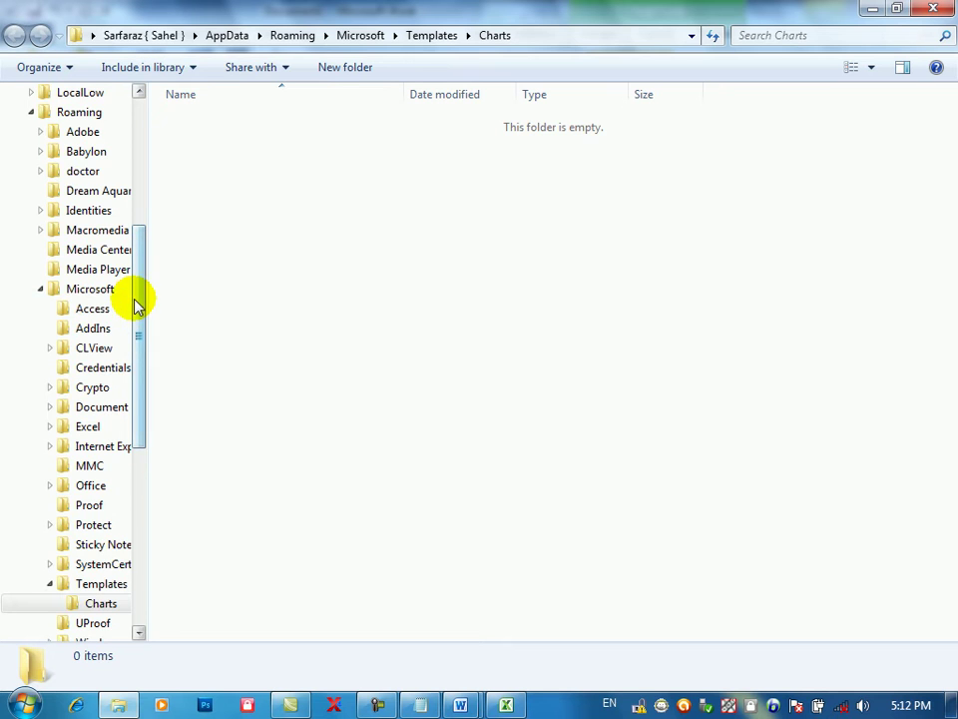
# Browse to the Desktop in Explorer and select the 4.23 KB 'chart' template file.
pyautogui.moveTo(136, 304); pyautogui.dragTo(134, 71)
pyautogui.click(70, 121)
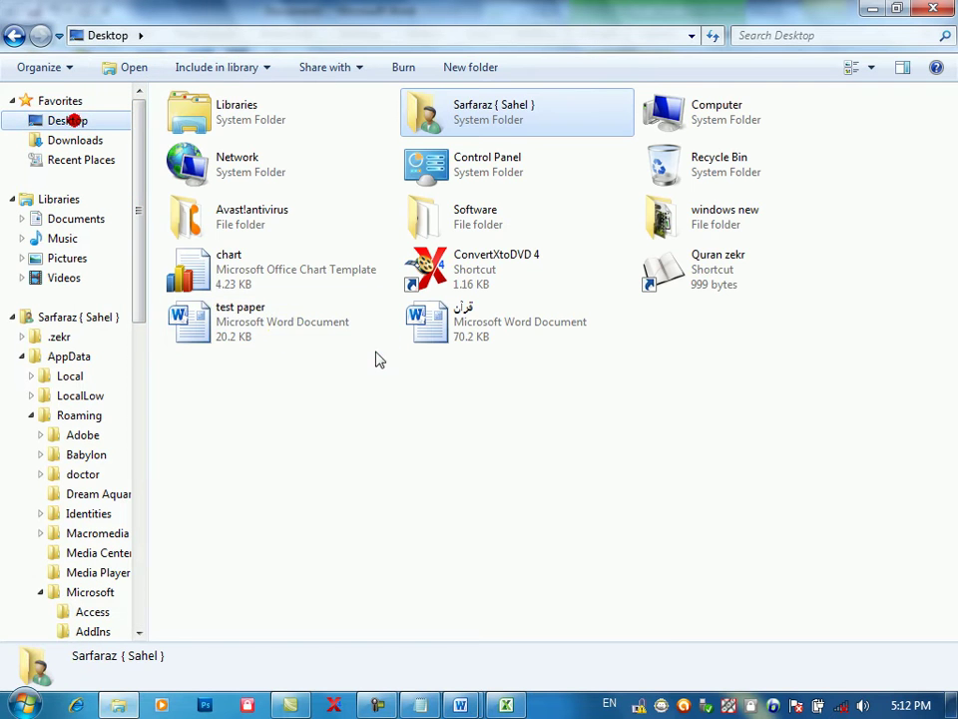
pyautogui.click(213, 254)
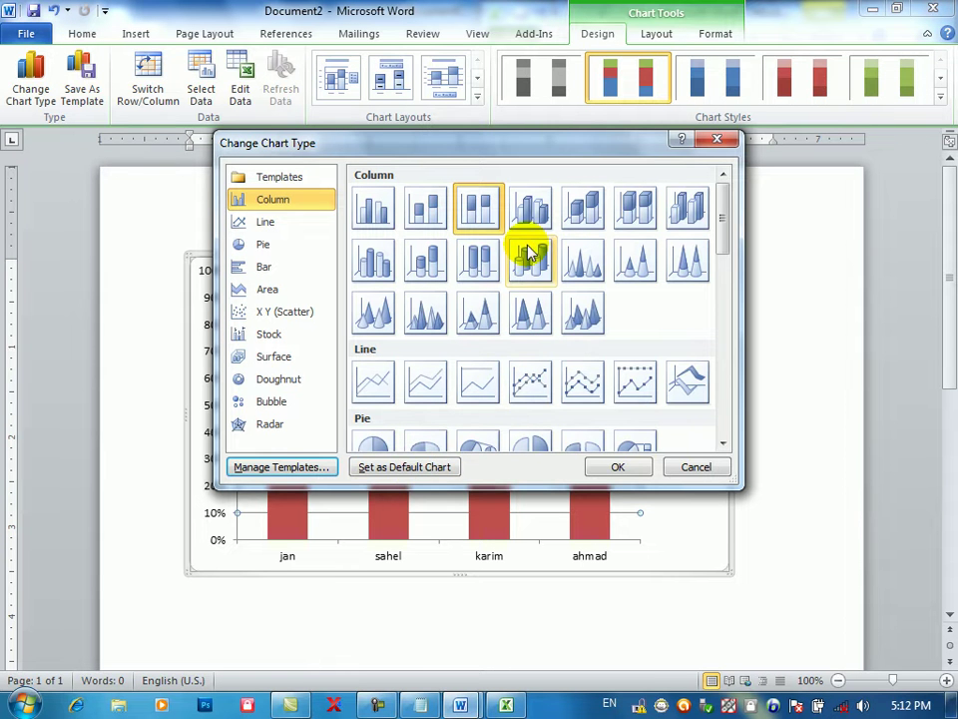
# Make 3-D Clustered Column the default chart type, then switch the chart's rows and columns.
pyautogui.click(530, 205)
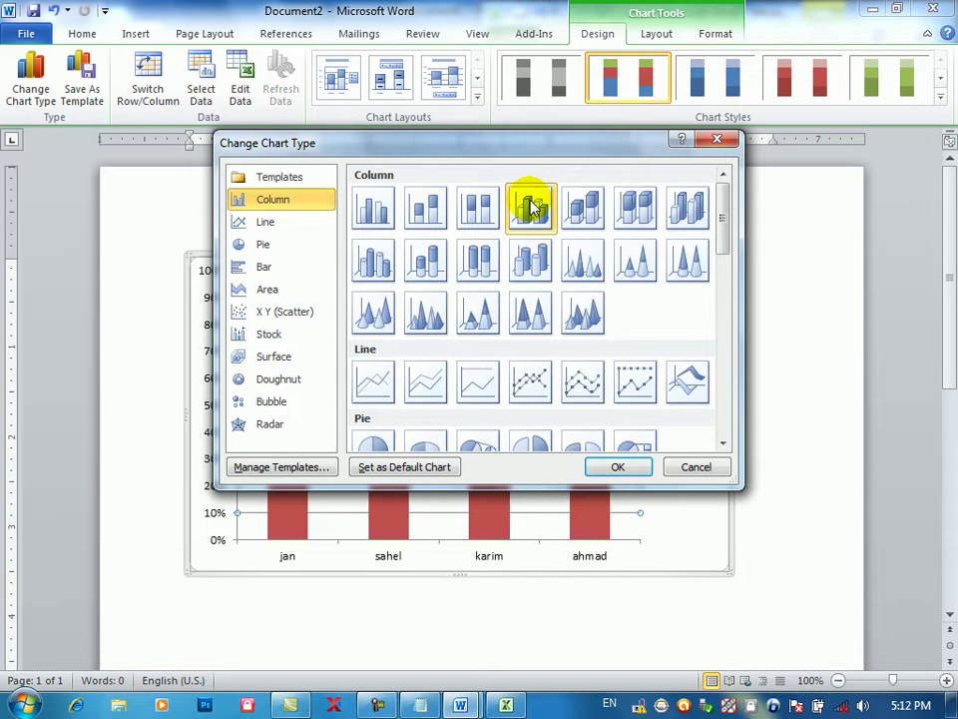
pyautogui.click(429, 467)
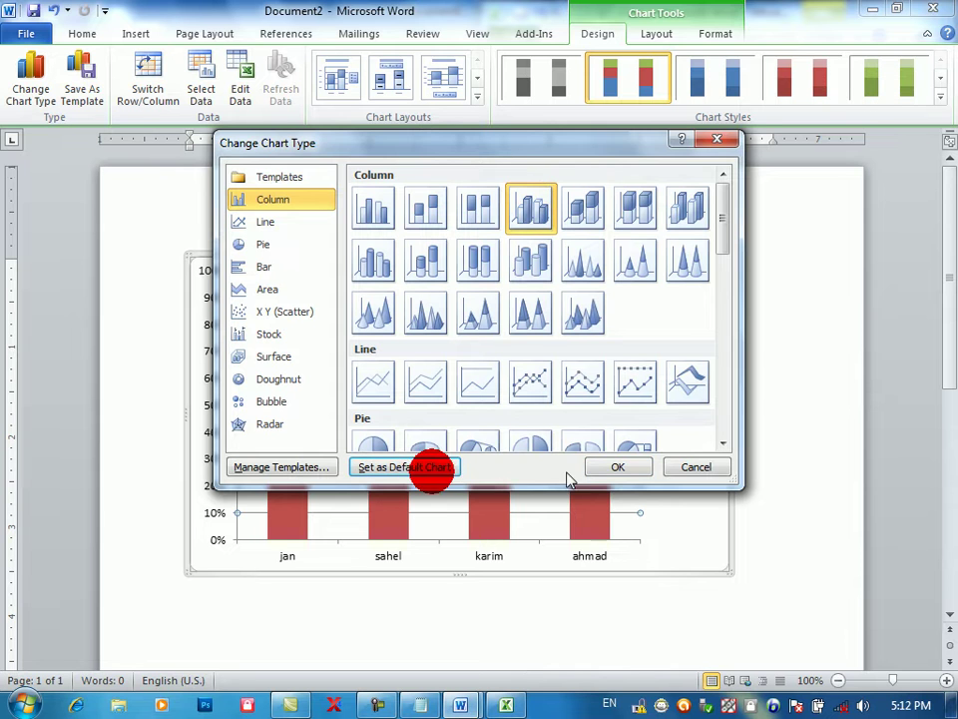
pyautogui.click(616, 467)
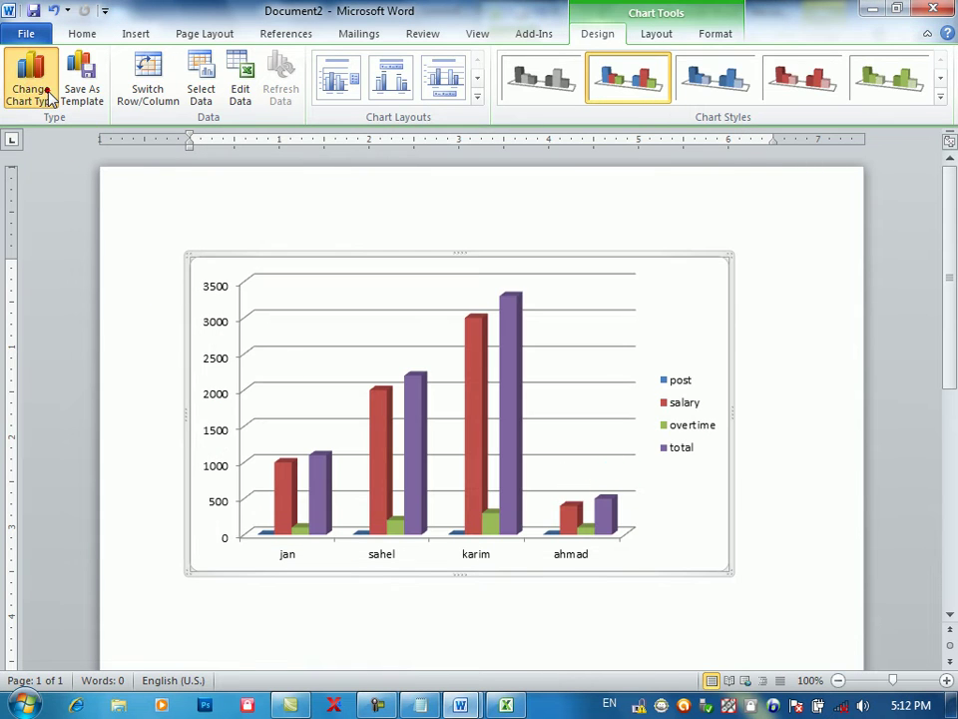
pyautogui.click(46, 92)
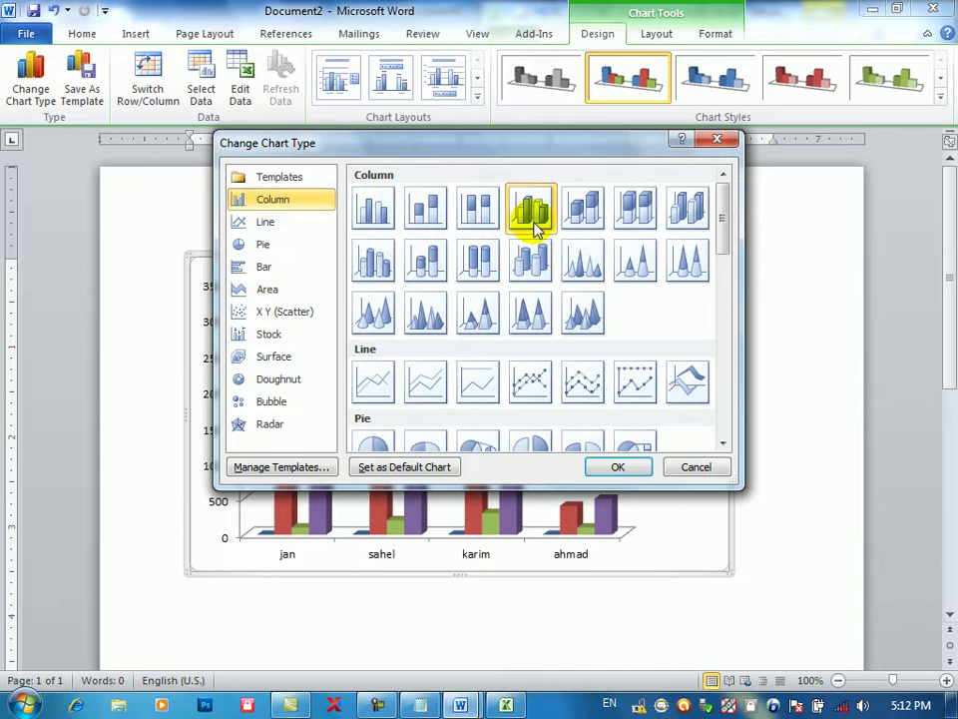
pyautogui.click(621, 466)
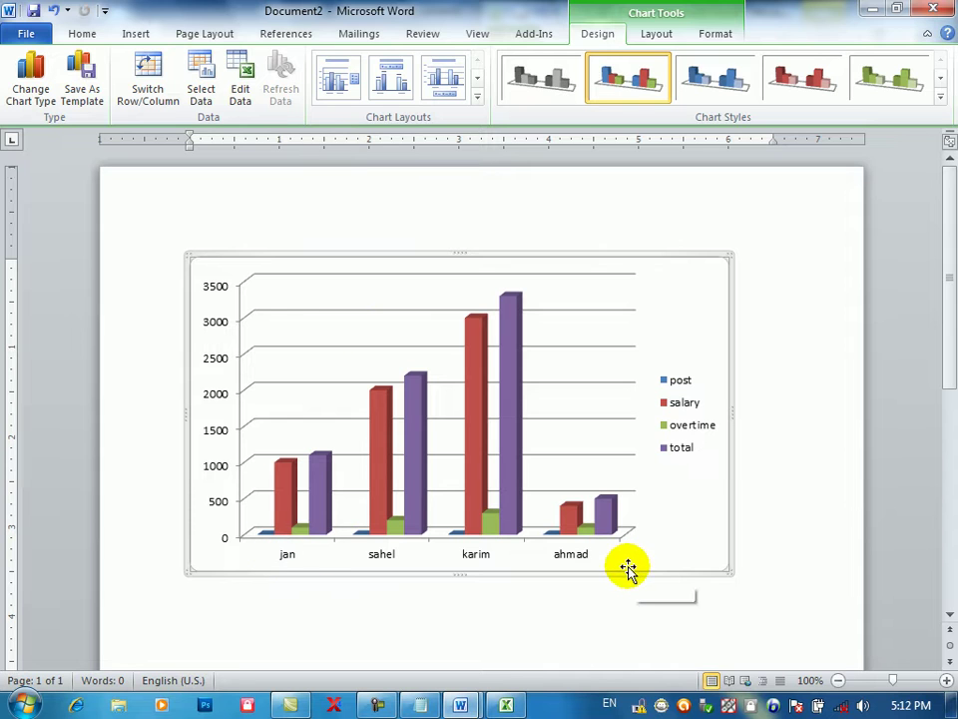
pyautogui.click(125, 65)
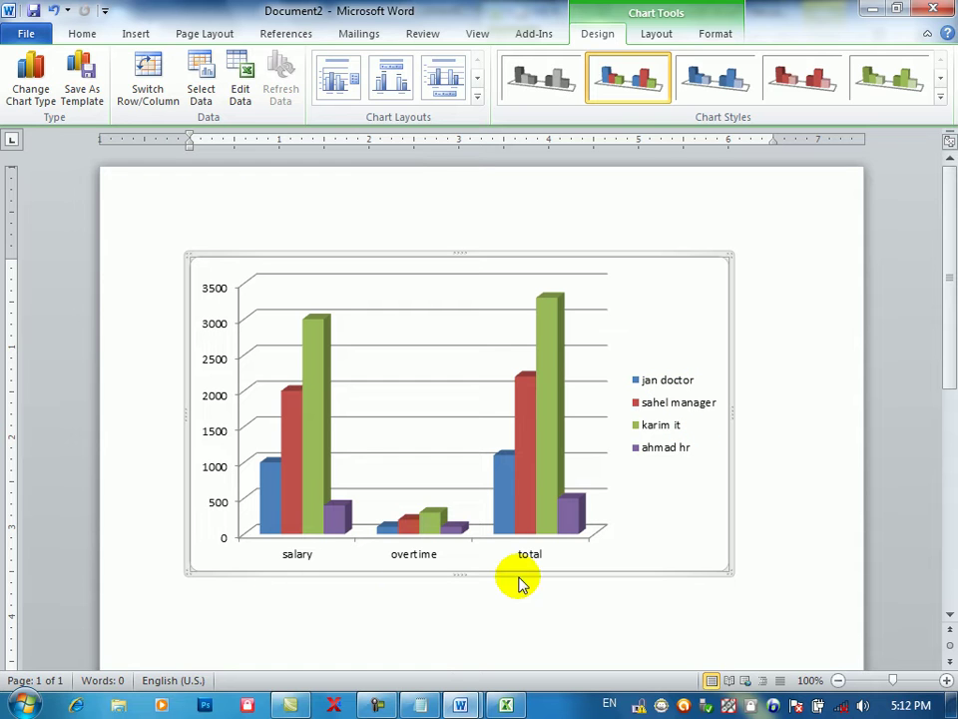
# Open Select Data to bring up the chart's A1:E5 data sheet in Excel, then close the dialog.
pyautogui.click(201, 80)
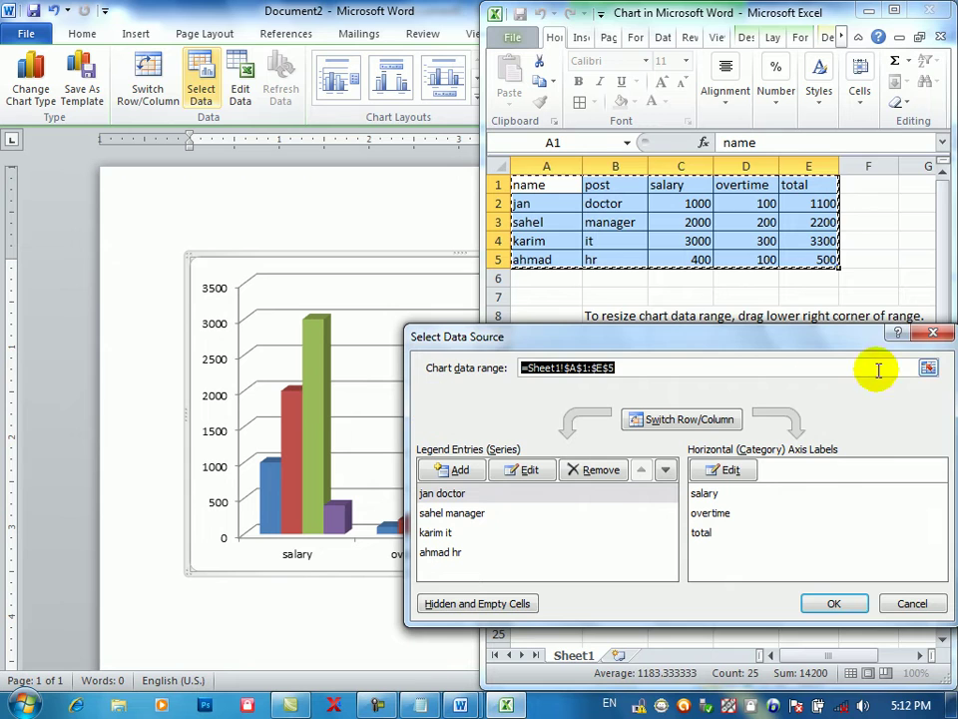
pyautogui.click(932, 333)
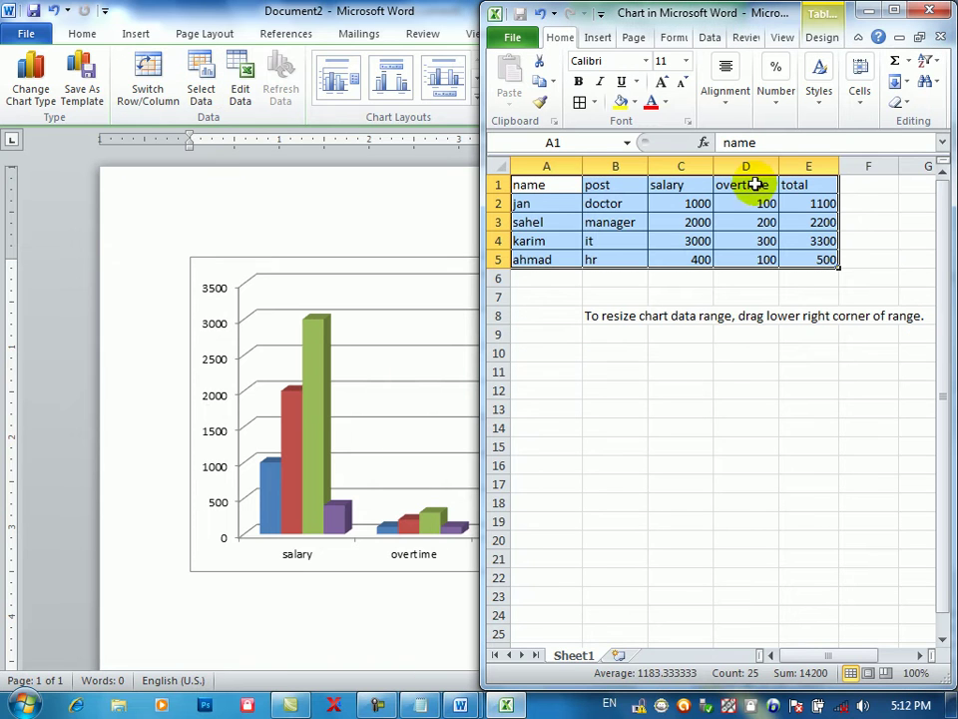
# Add an 'organ' column in F1 with MTN, UN, UNDP and USAID in F2:F5.
pyautogui.click(860, 184)
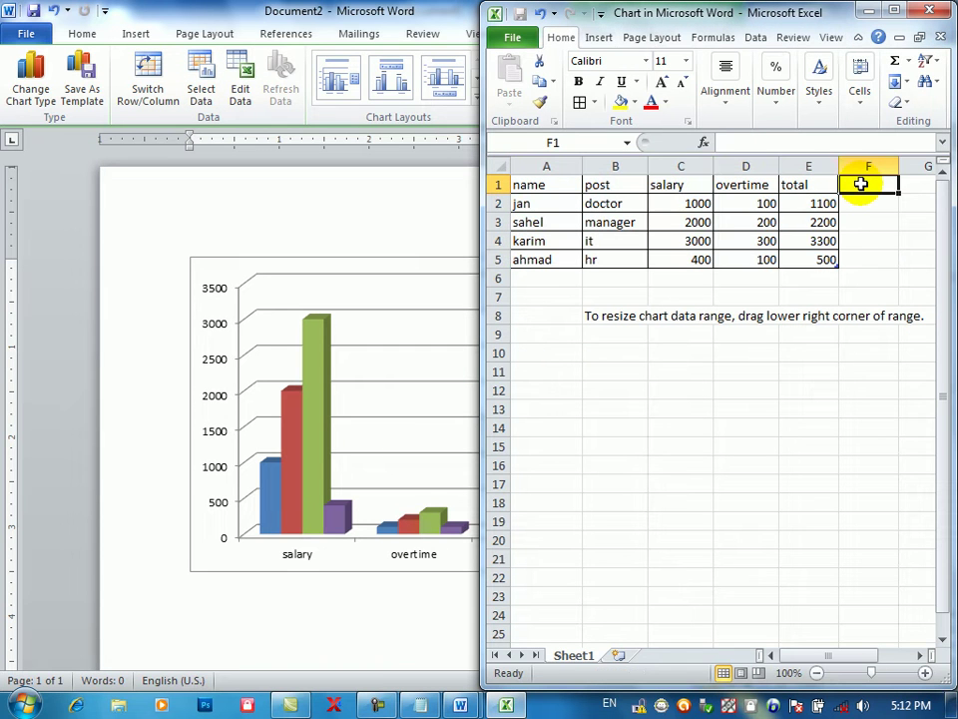
pyautogui.write('or')
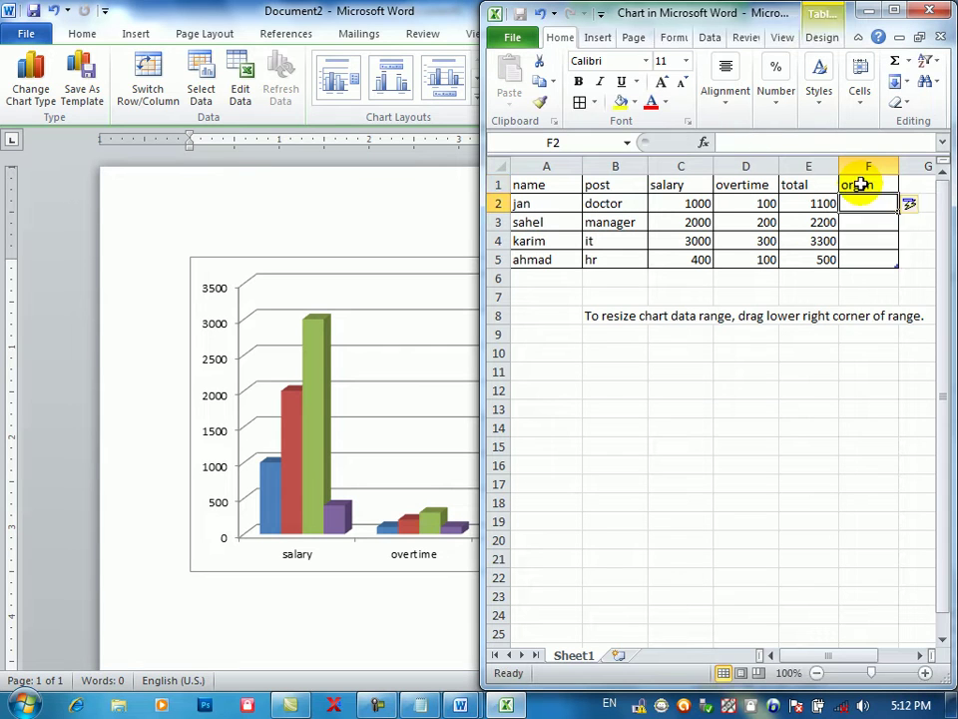
pyautogui.press('Return')
pyautogui.write('mo')
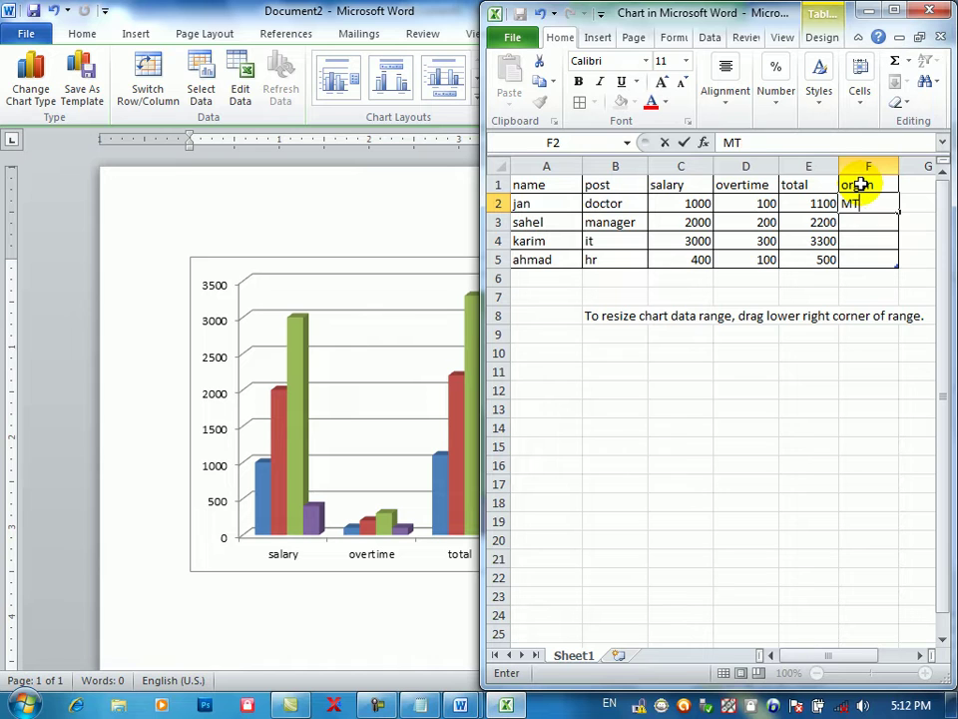
pyautogui.press('Return')
pyautogui.press('Return')
pyautogui.write('UNDP')
pyautogui.press('Return')
pyautogui.write('USAID')
pyautogui.press('Return')
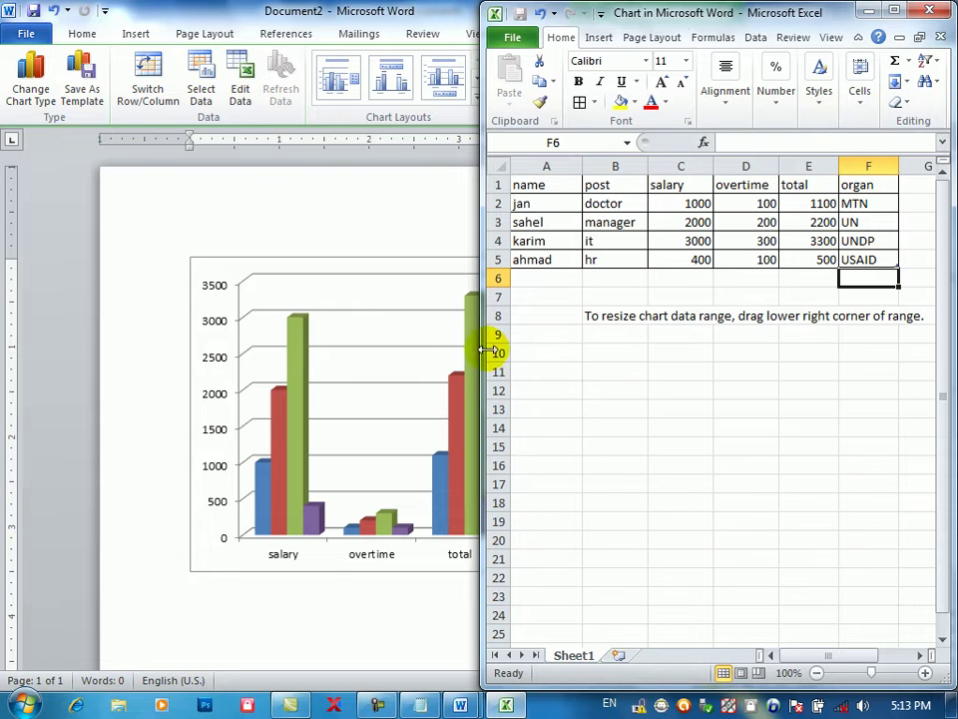
pyautogui.click(431, 362)
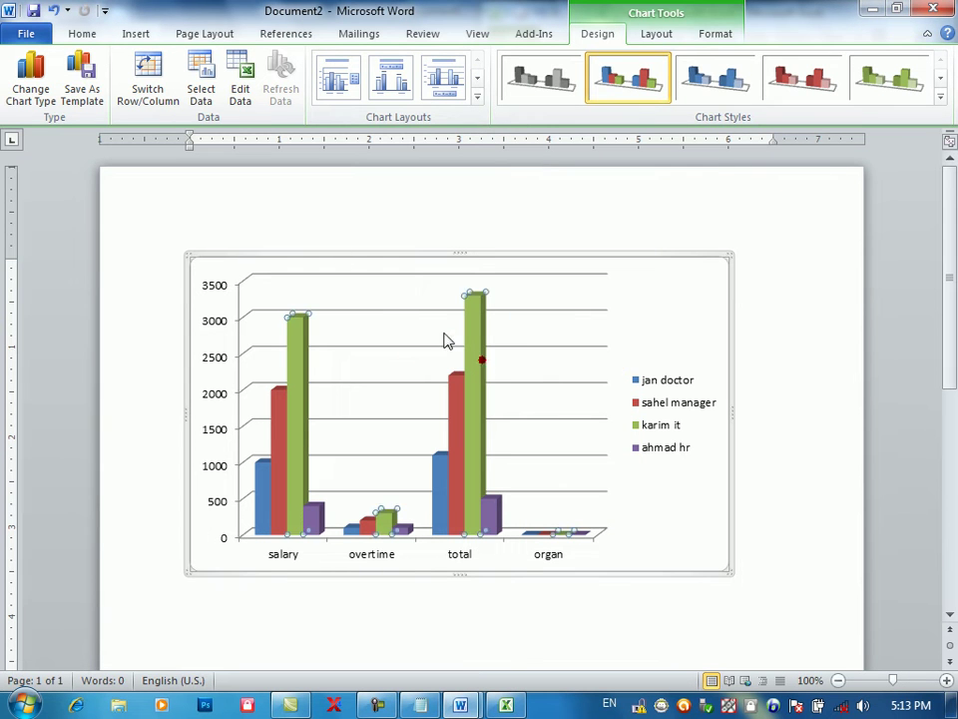
# Reset the chart's data range to A1:F6 in Select Data Source, leaving a single Series1.
pyautogui.click(200, 88)
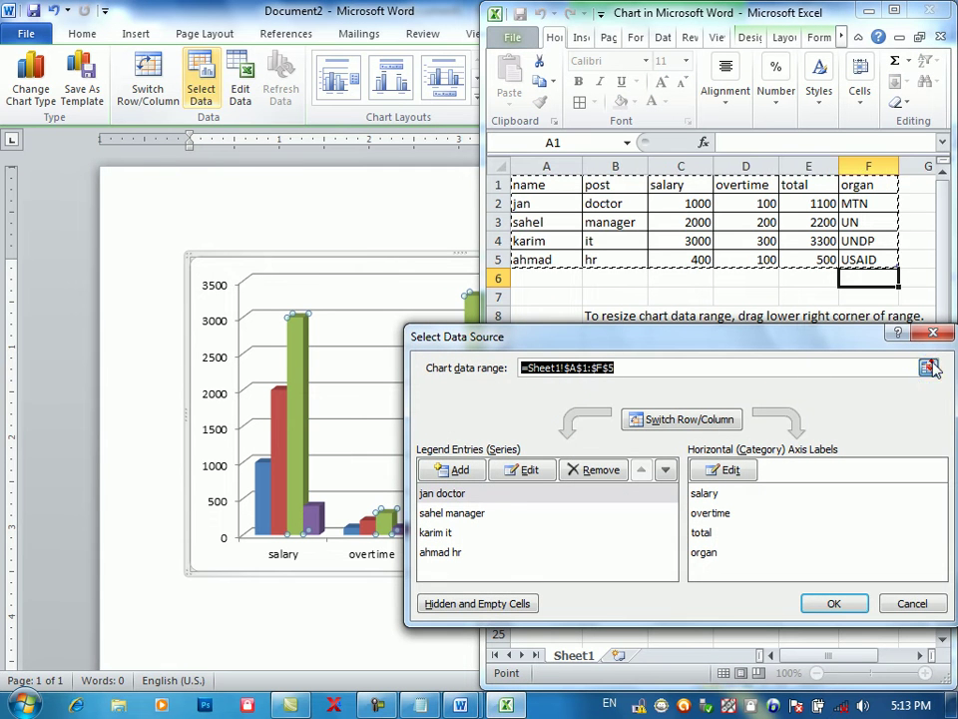
pyautogui.click(929, 368)
pyautogui.moveTo(513, 182); pyautogui.dragTo(914, 249)
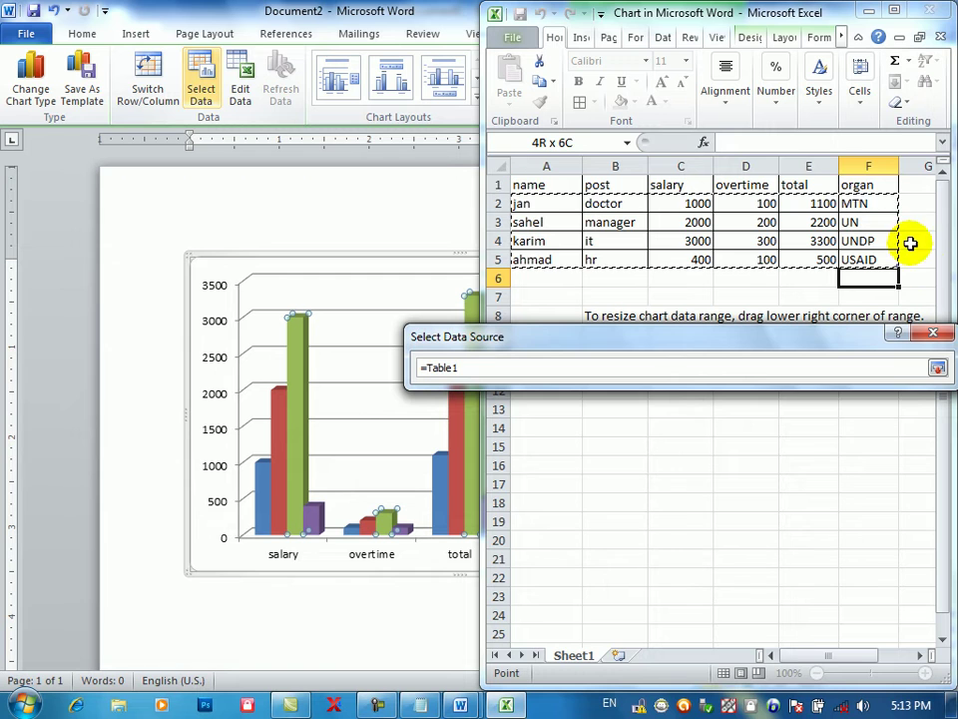
pyautogui.moveTo(536, 185); pyautogui.dragTo(879, 277)
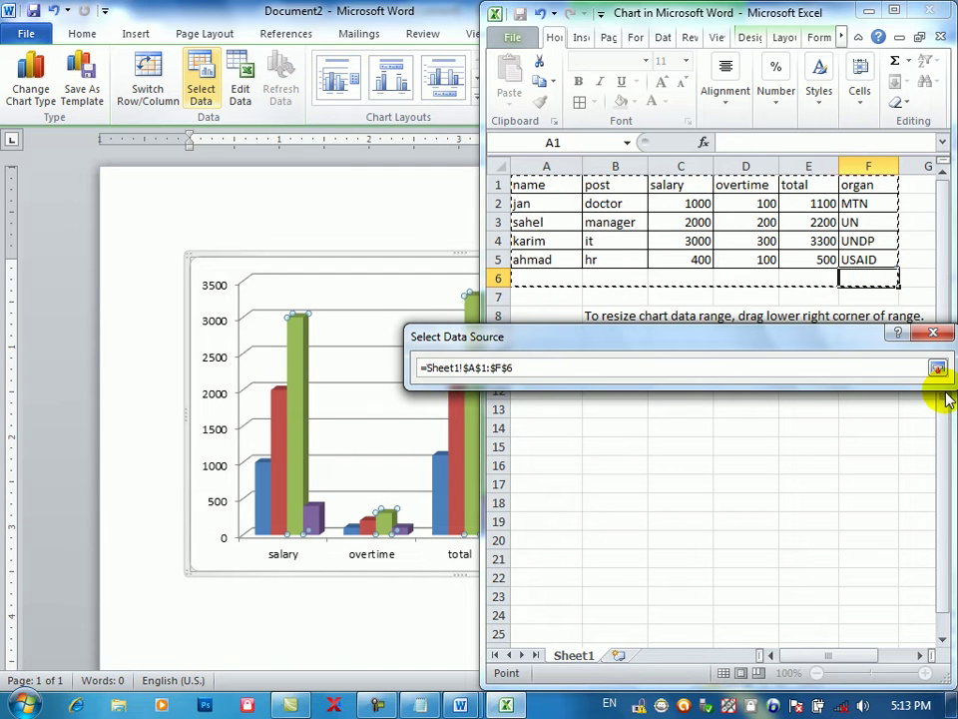
pyautogui.click(937, 368)
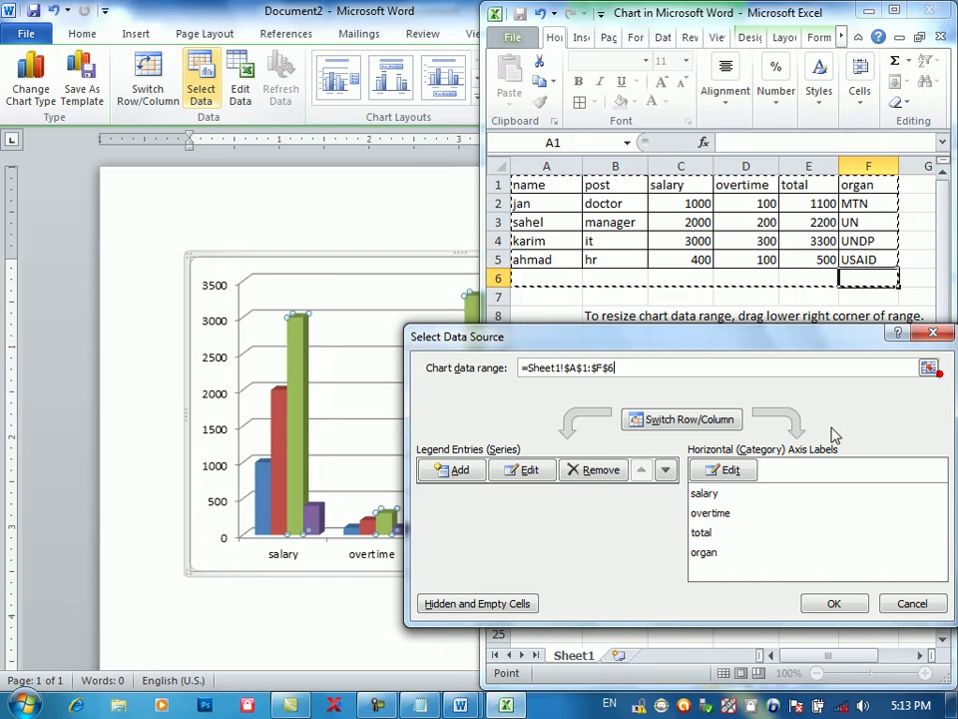
pyautogui.click(835, 603)
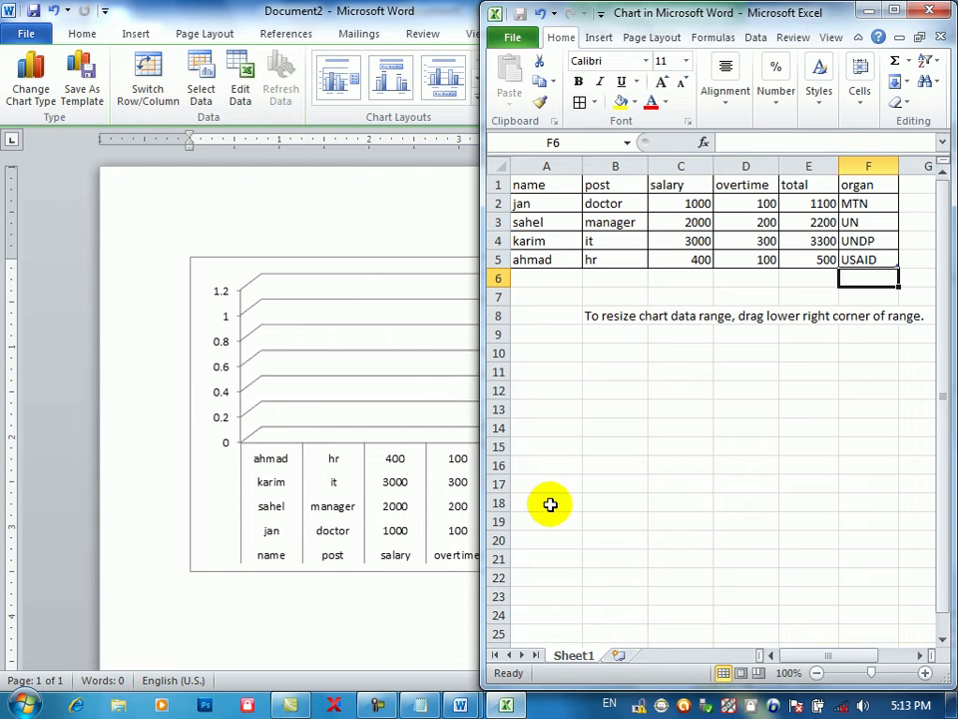
pyautogui.click(438, 11)
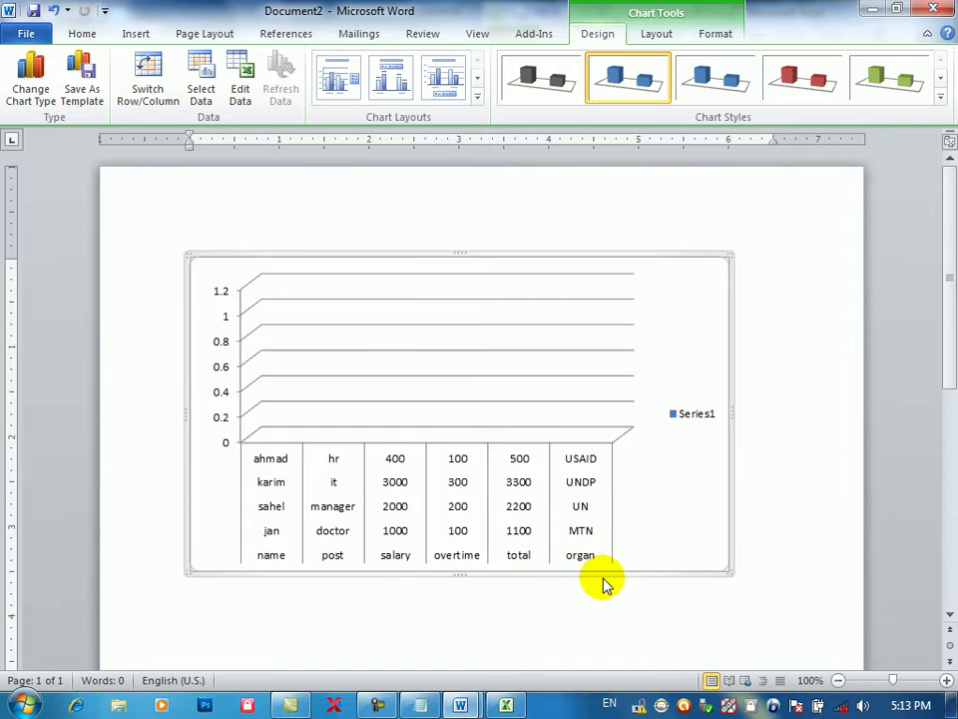
pyautogui.click(201, 88)
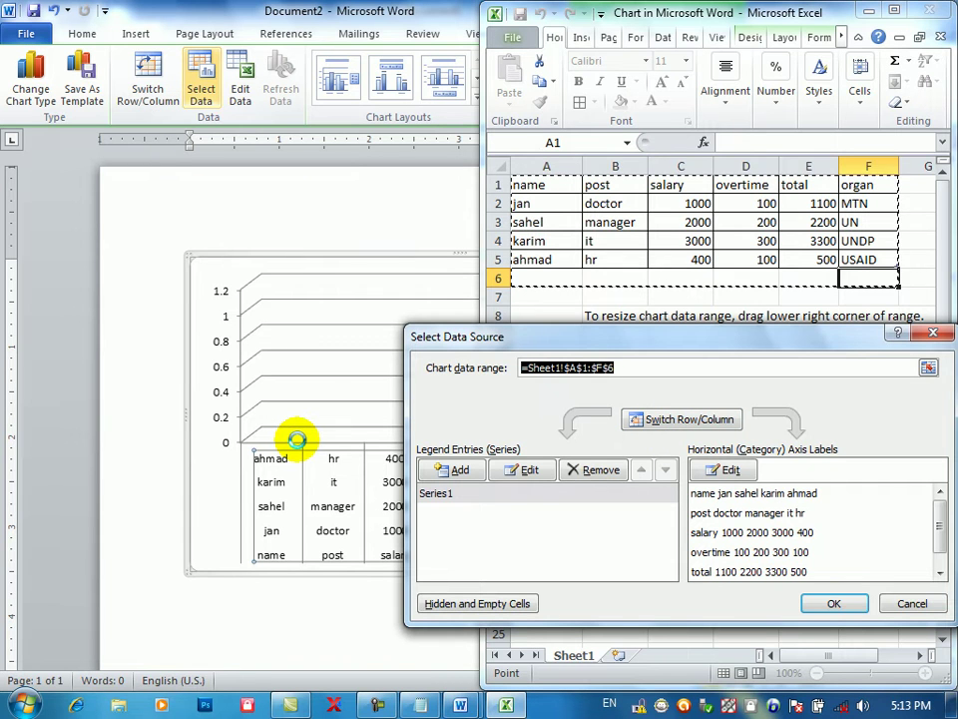
# Toggle Switch Row/Column and add a test series named 'Wali'.
pyautogui.click(645, 427)
pyautogui.click(644, 428)
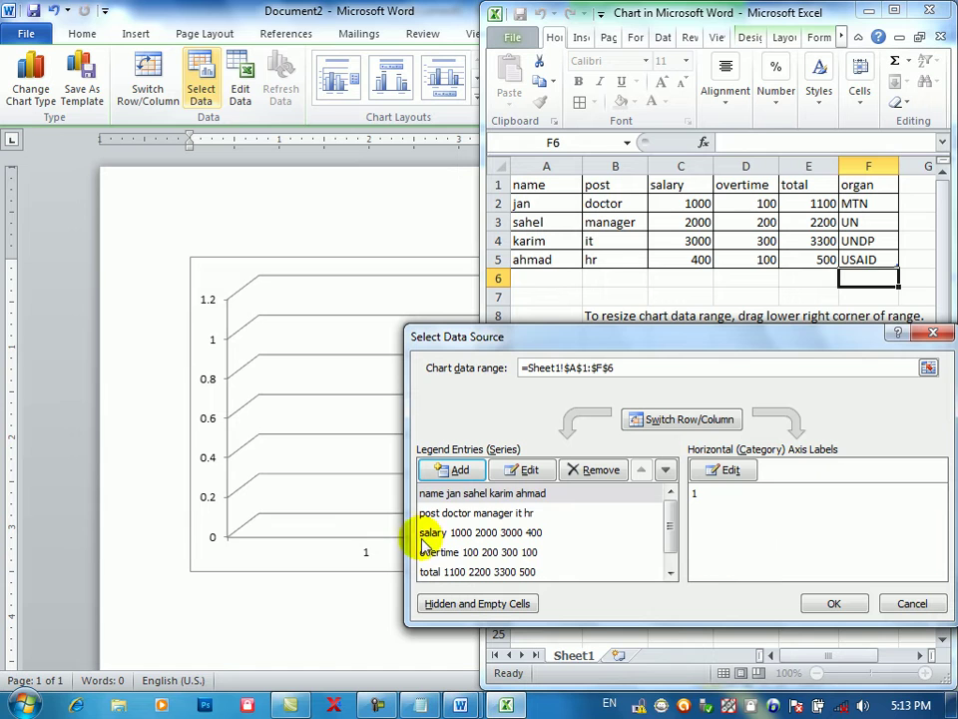
pyautogui.click(649, 428)
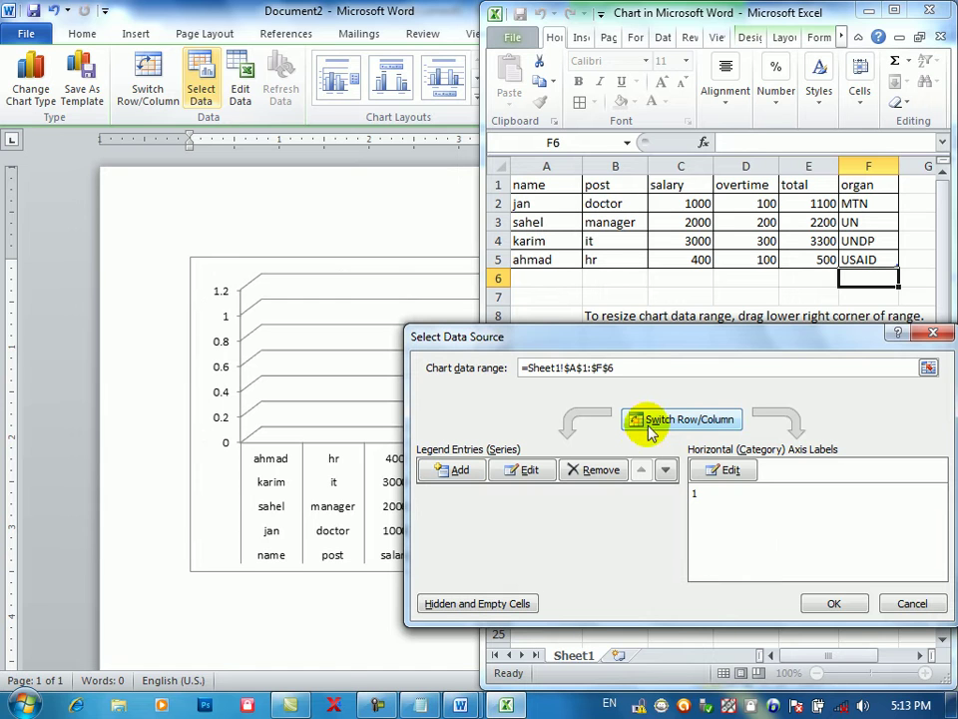
pyautogui.click(436, 493)
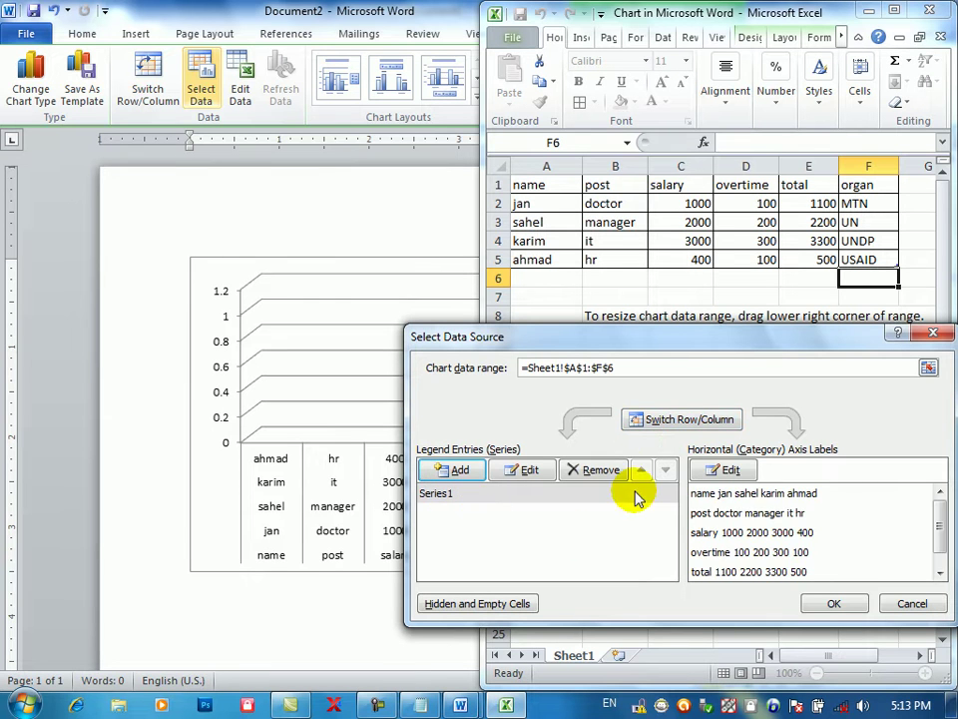
pyautogui.click(699, 424)
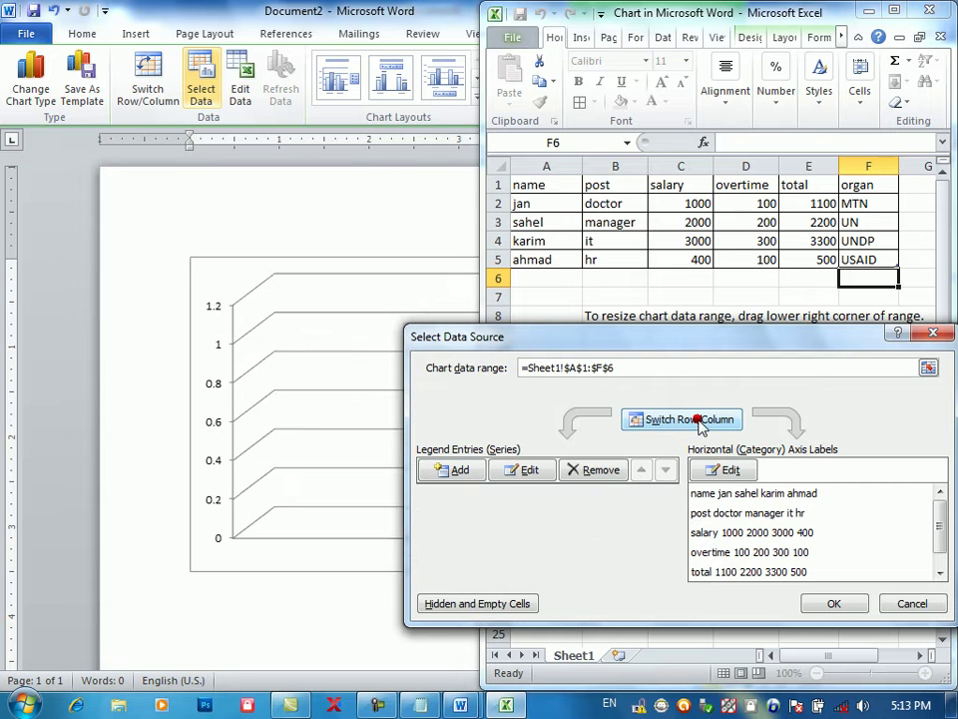
pyautogui.click(468, 473)
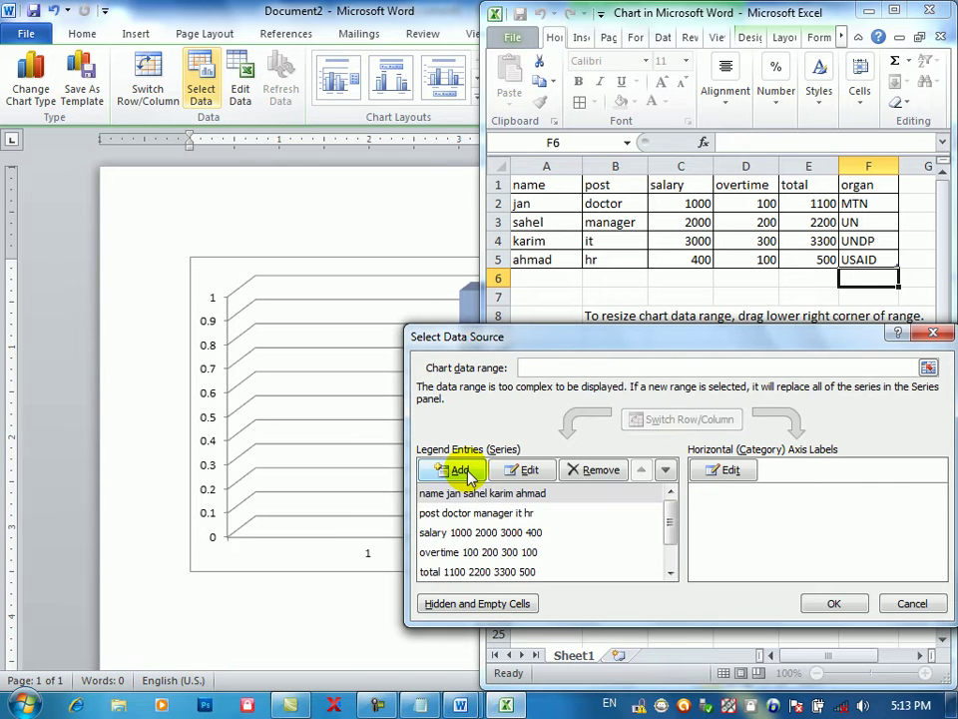
pyautogui.click(463, 469)
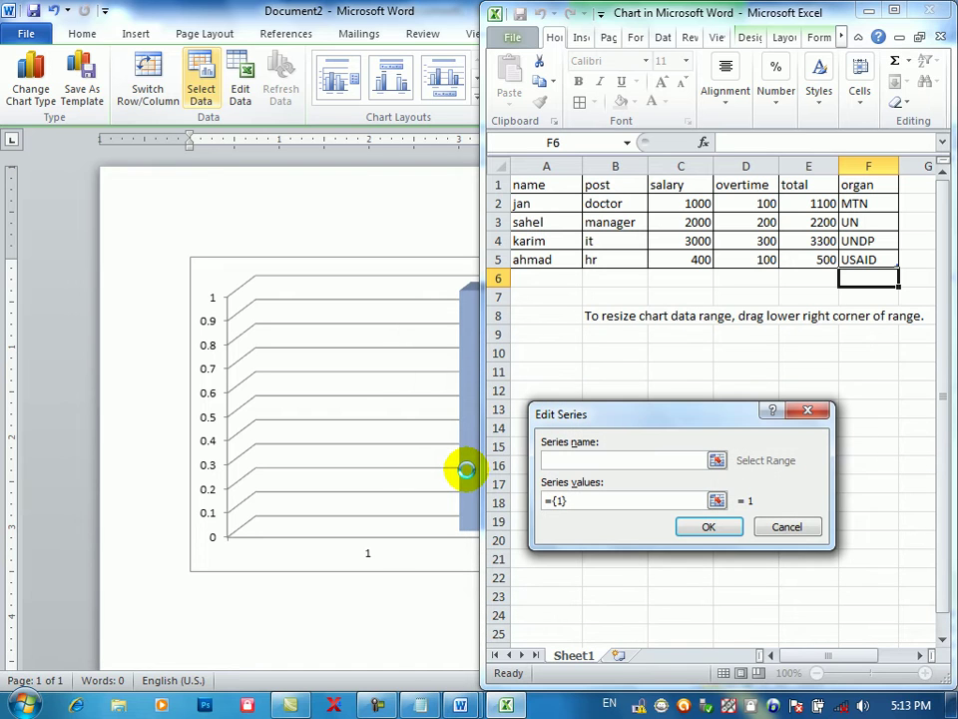
pyautogui.click(576, 466)
pyautogui.write('1000')
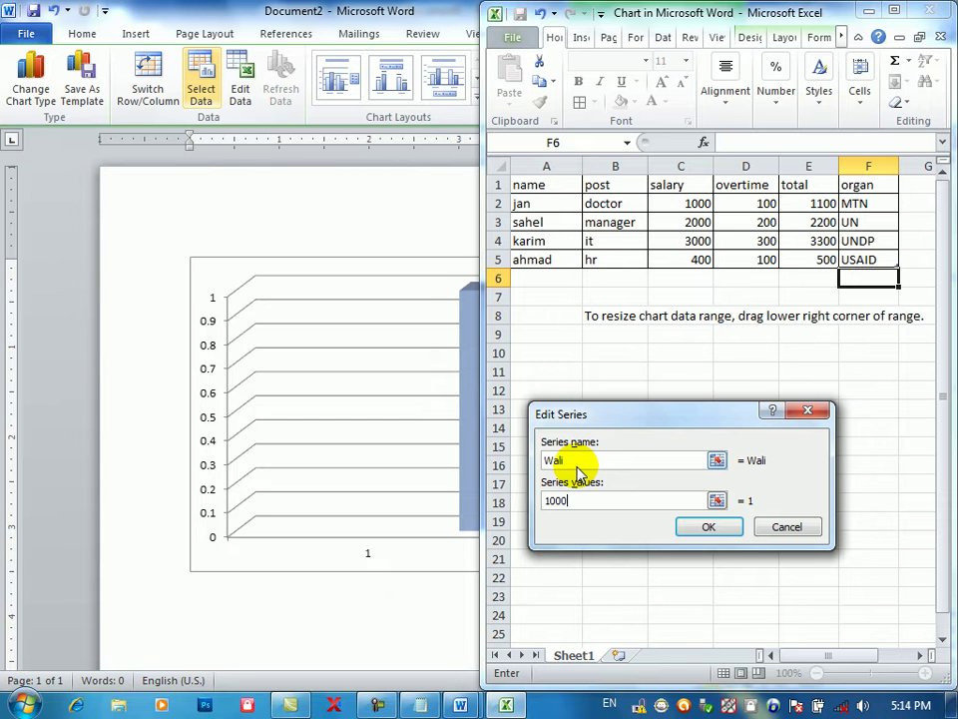
pyautogui.press('Return')
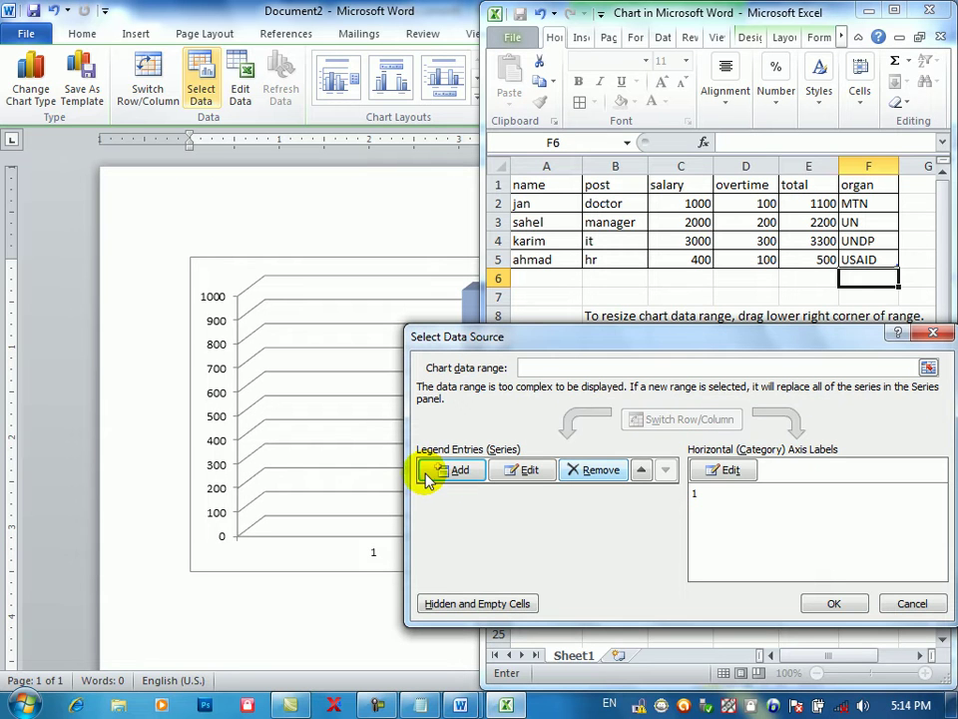
# Remove the Wali test series and apply the data, plotting name through organ as series.
pyautogui.click(536, 478)
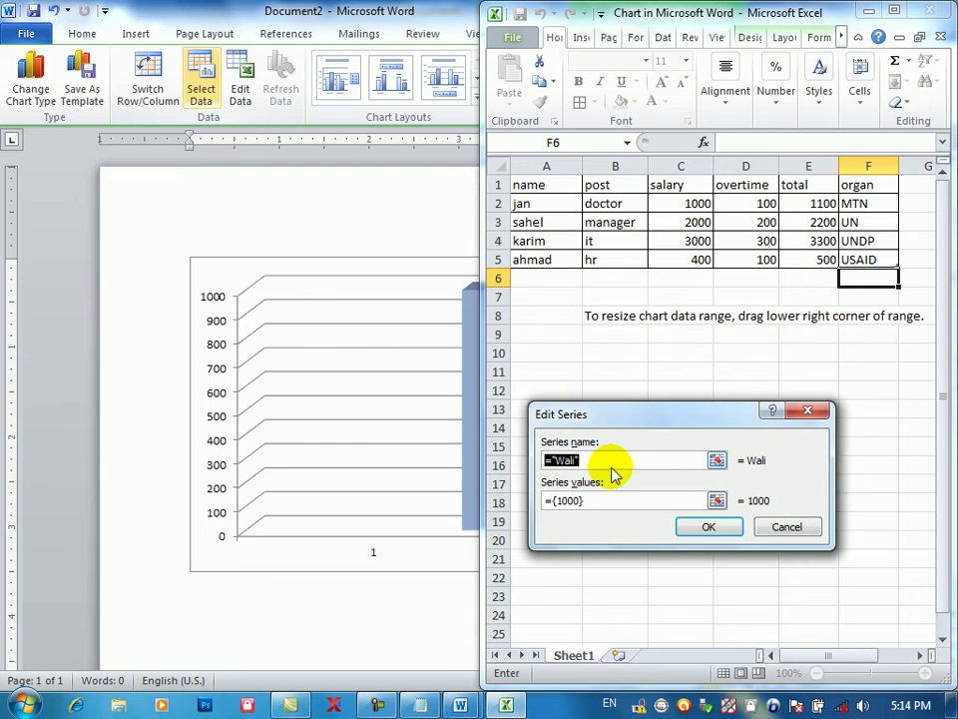
pyautogui.click(705, 527)
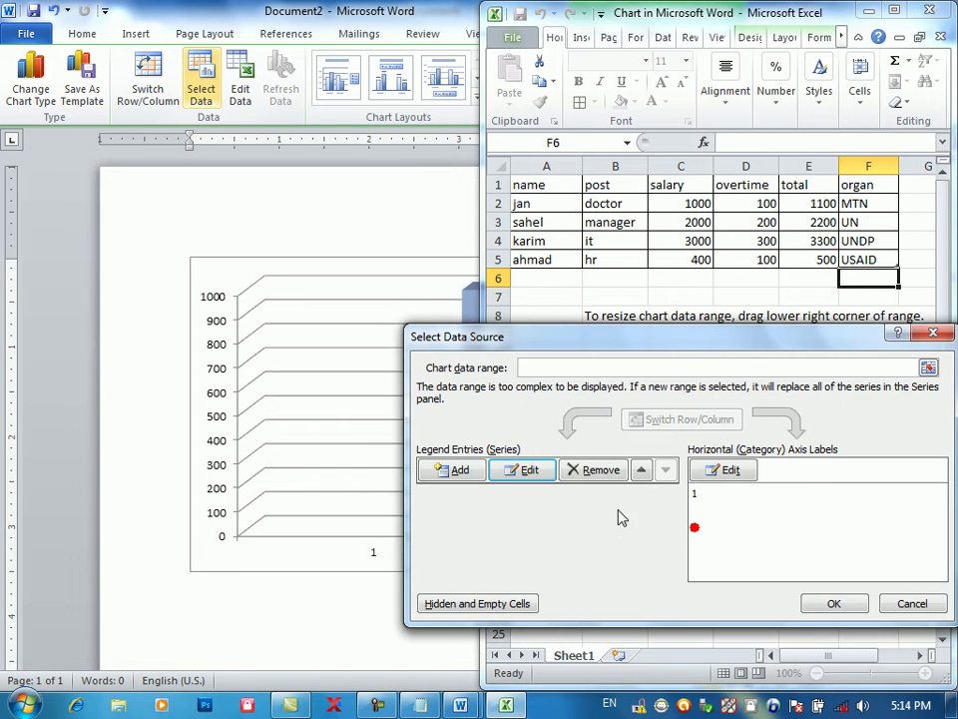
pyautogui.scroll(-1, 522, 567)
pyautogui.doubleClick(502, 579)
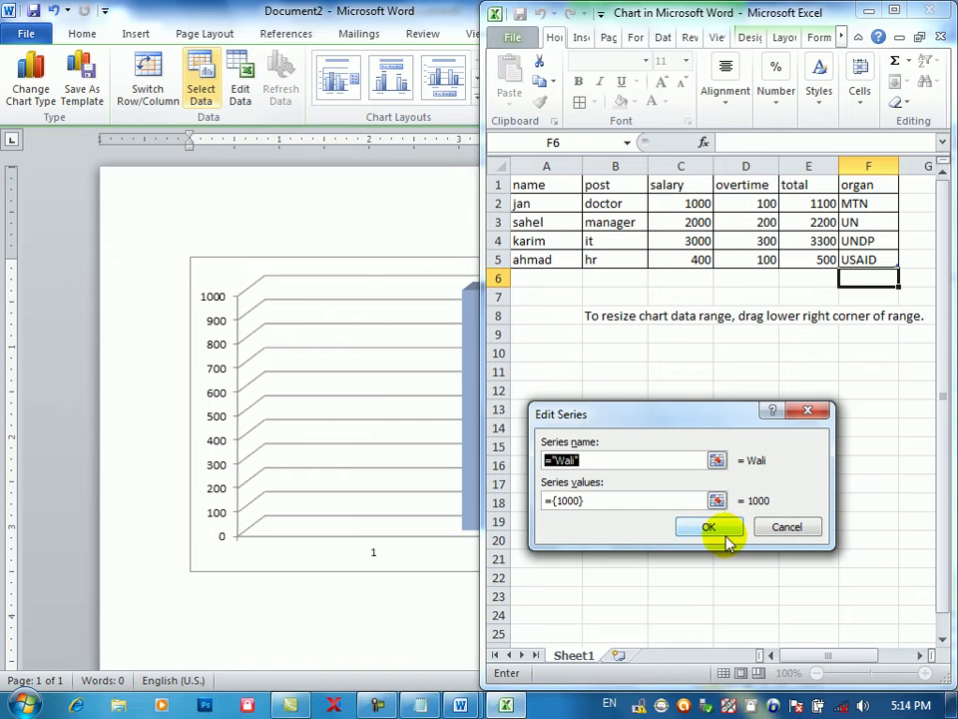
pyautogui.click(710, 528)
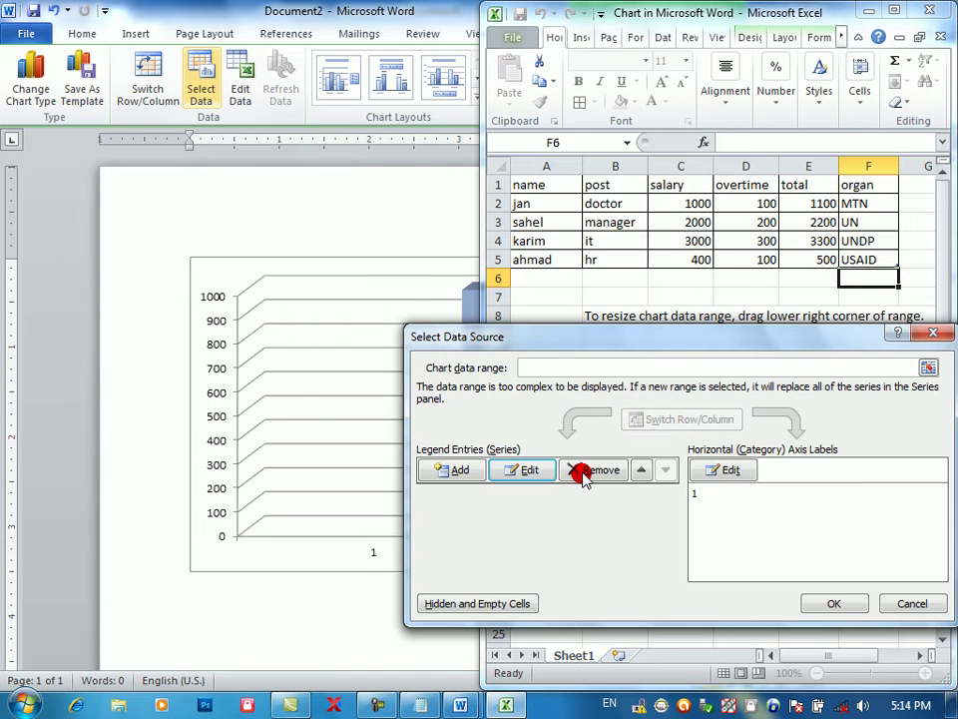
pyautogui.click(584, 475)
pyautogui.click(584, 475)
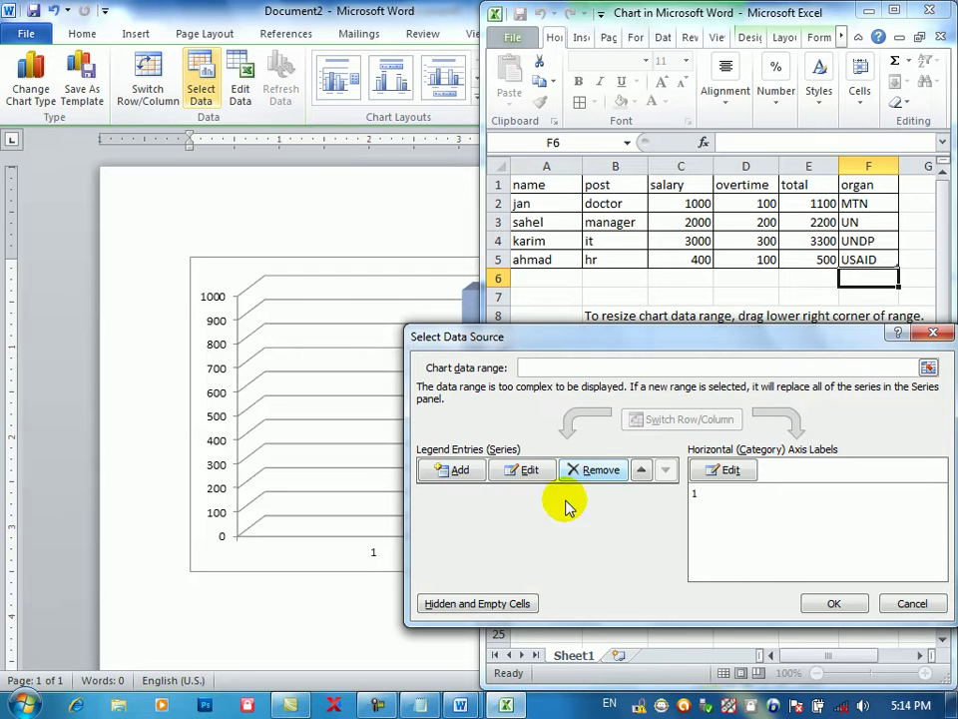
pyautogui.click(642, 474)
pyautogui.click(644, 473)
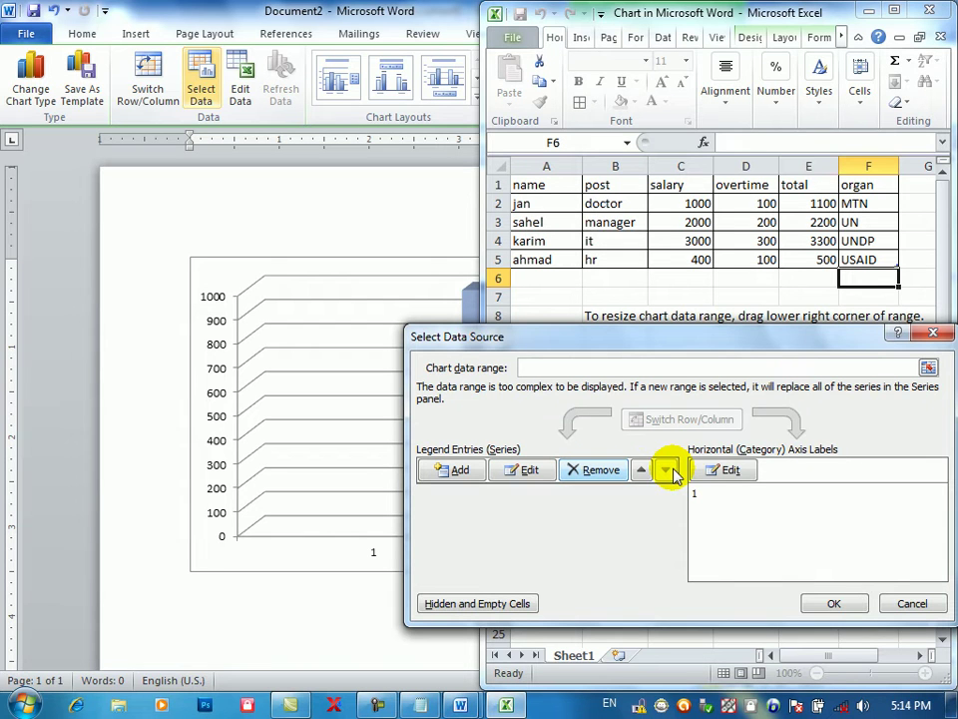
pyautogui.click(843, 604)
# Select the chart, open its data with Edit Data, and maximize the Word window.
pyautogui.click(390, 428)
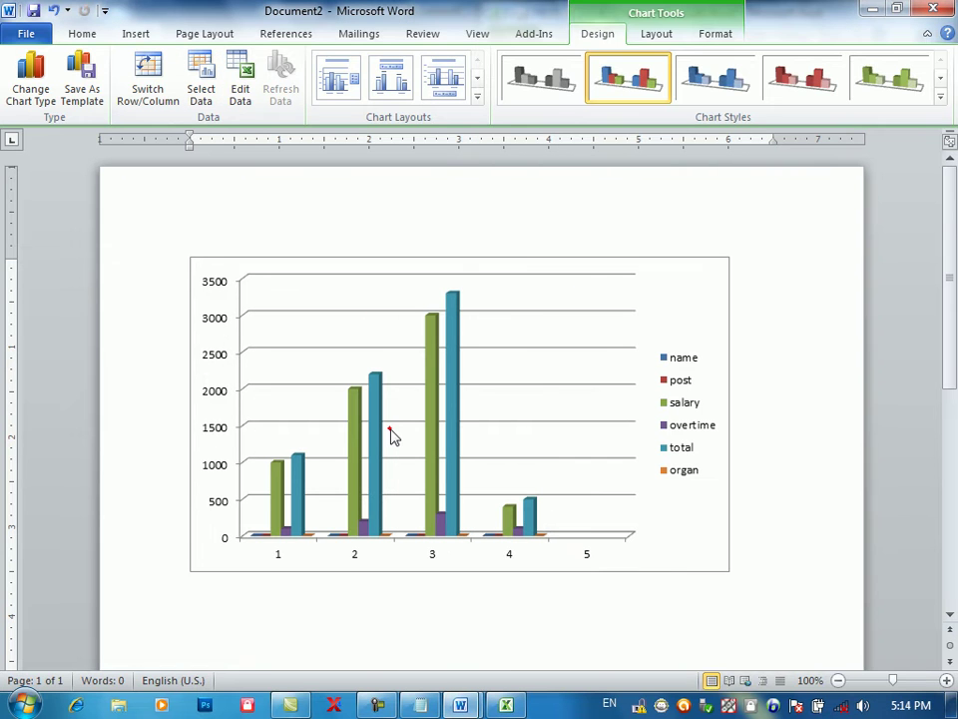
pyautogui.click(463, 270)
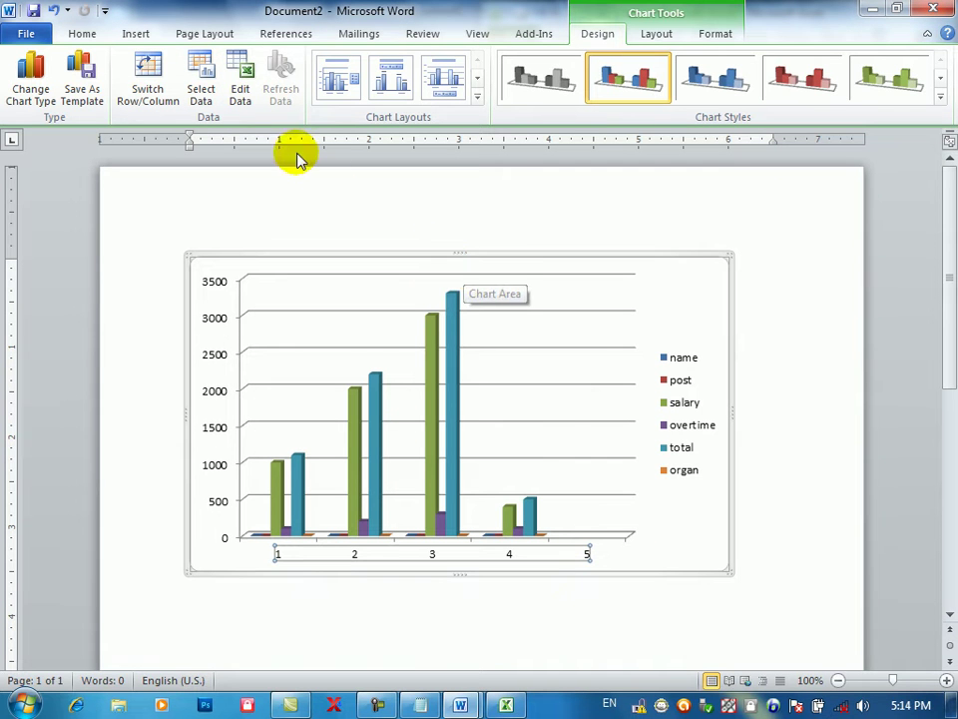
pyautogui.click(240, 85)
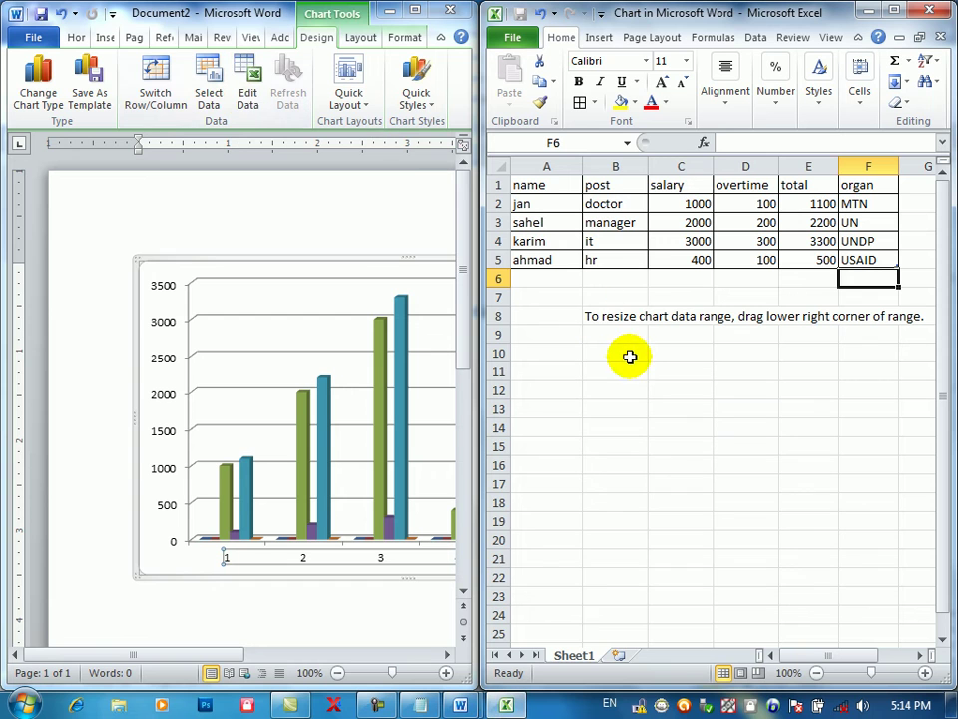
pyautogui.click(410, 13)
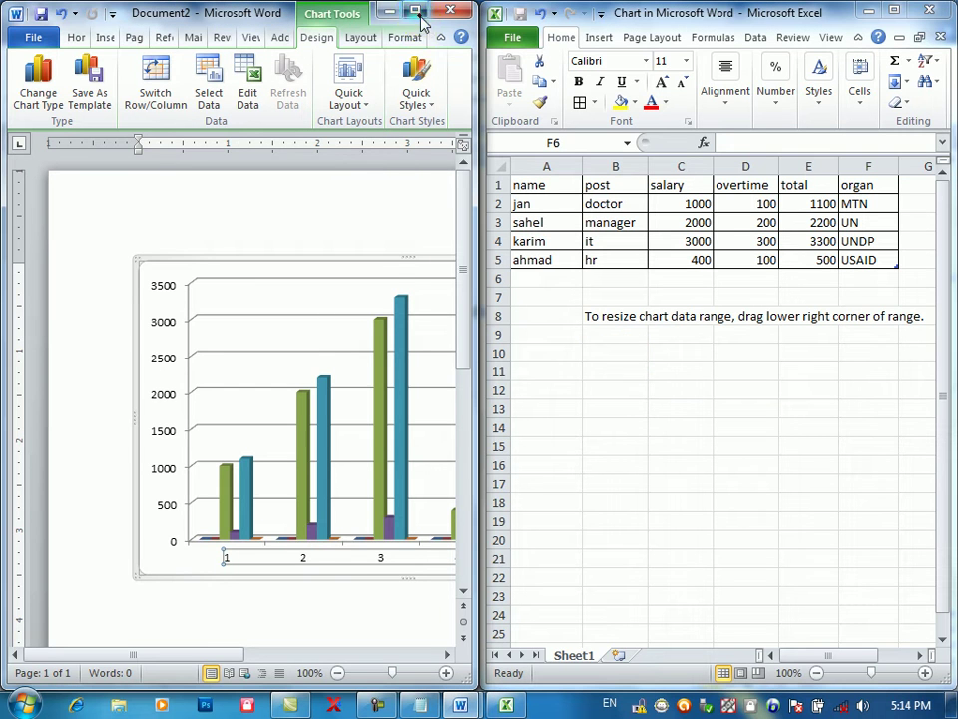
pyautogui.click(418, 13)
# Apply chart Layout 2 and title the chart 'list of the EMP'.
pyautogui.click(475, 96)
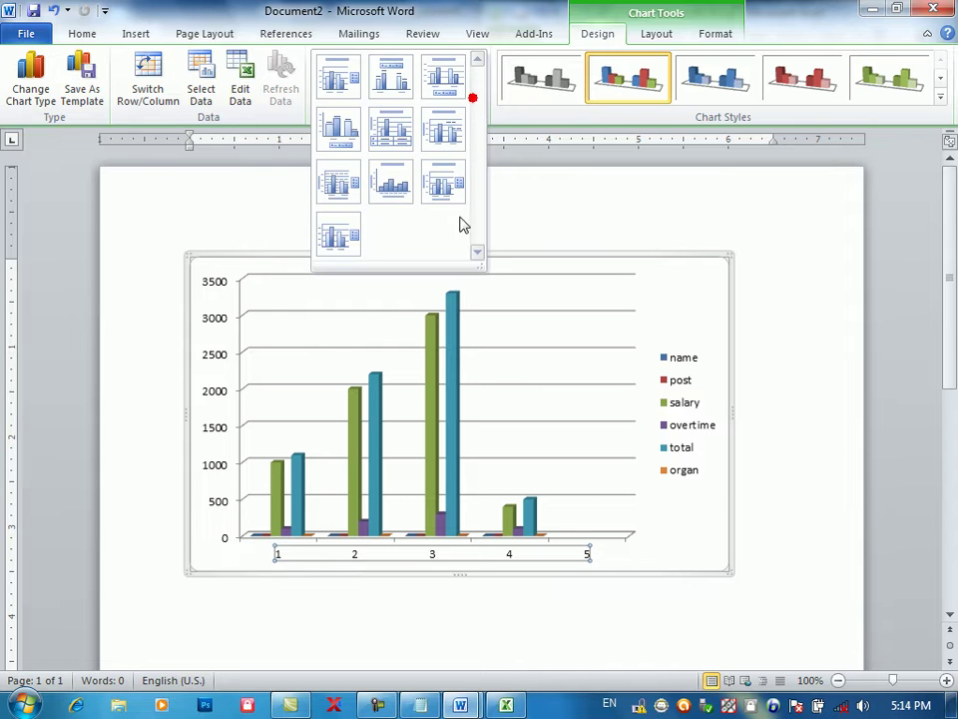
pyautogui.click(394, 95)
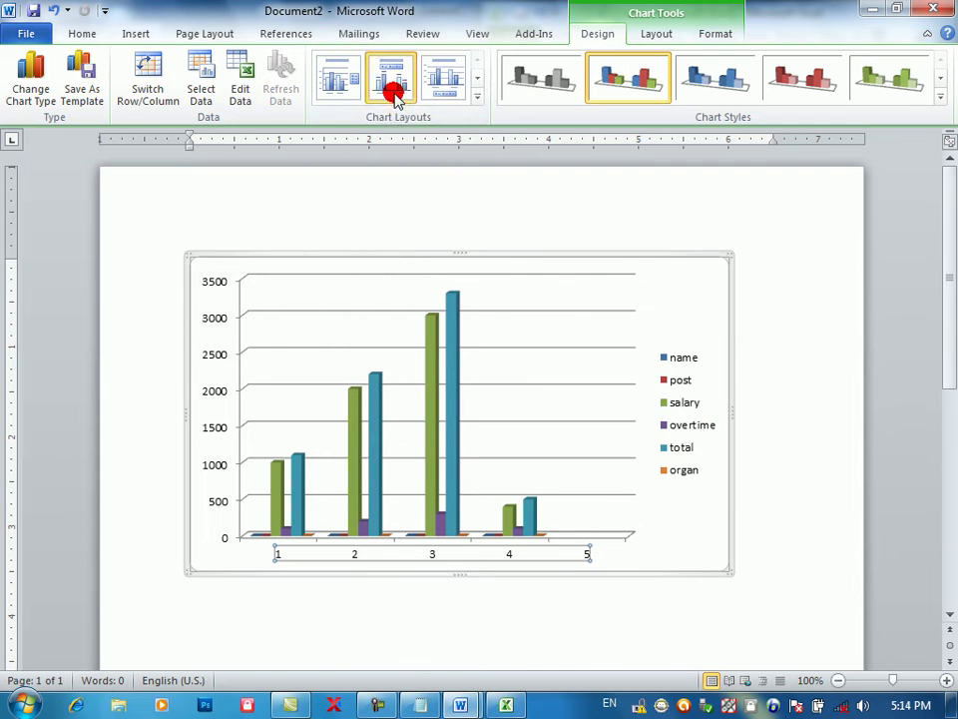
pyautogui.click(504, 283)
pyautogui.moveTo(504, 279); pyautogui.dragTo(385, 267)
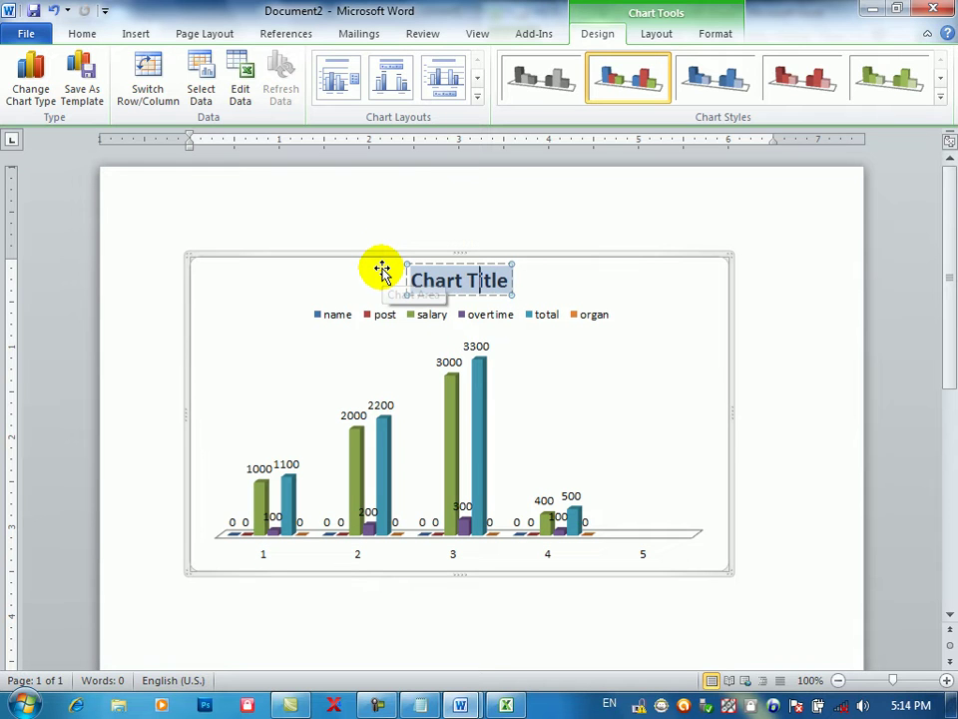
pyautogui.write('listn')
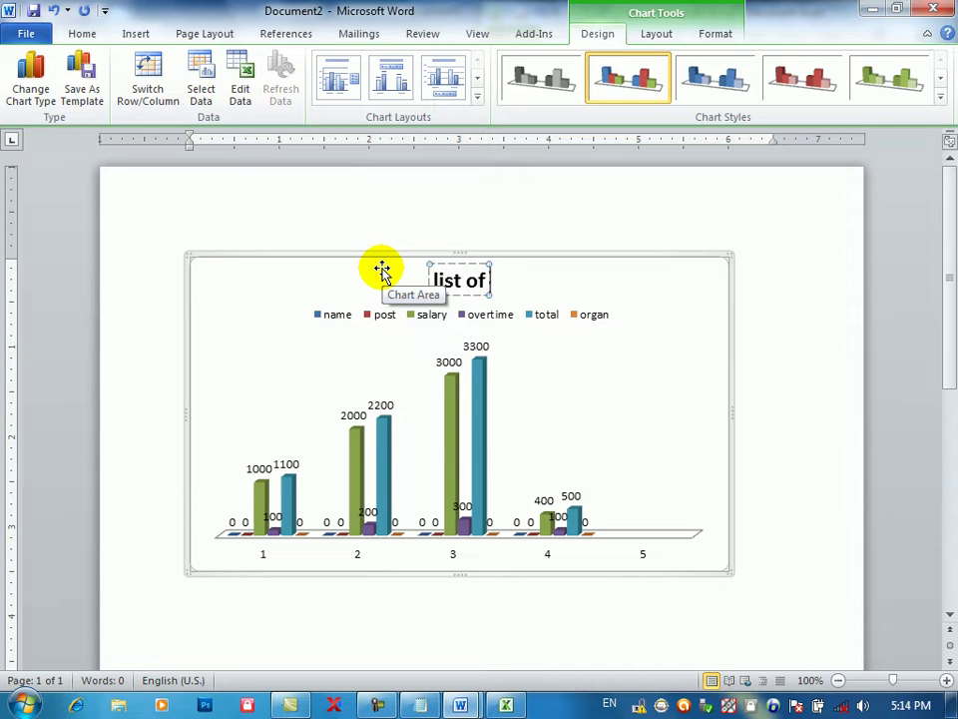
pyautogui.write('the E')
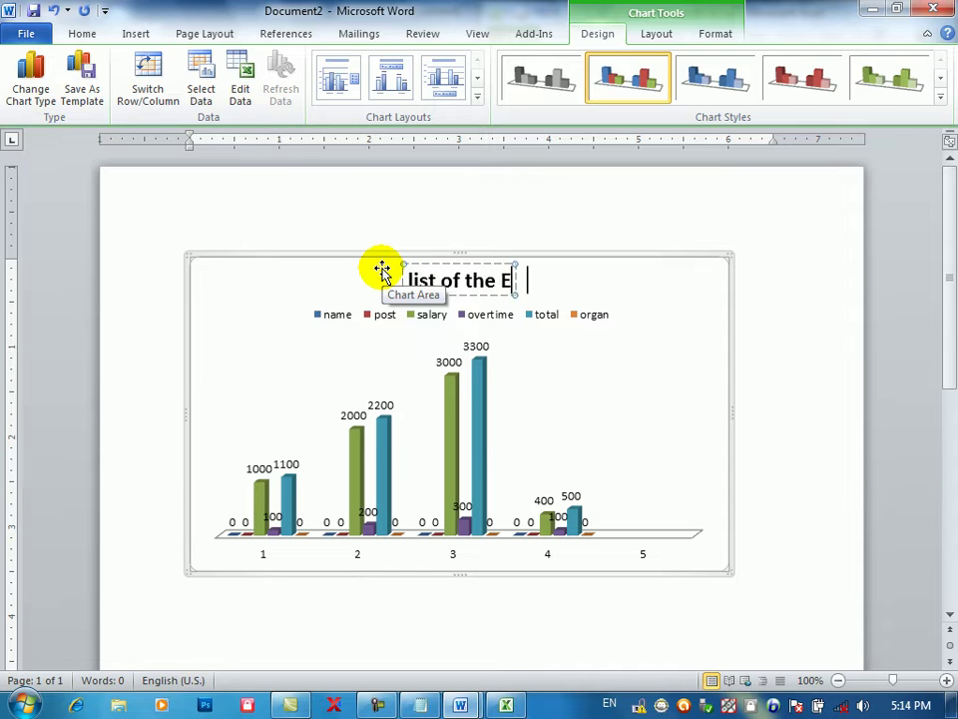
pyautogui.write('MP')
pyautogui.click(785, 264)
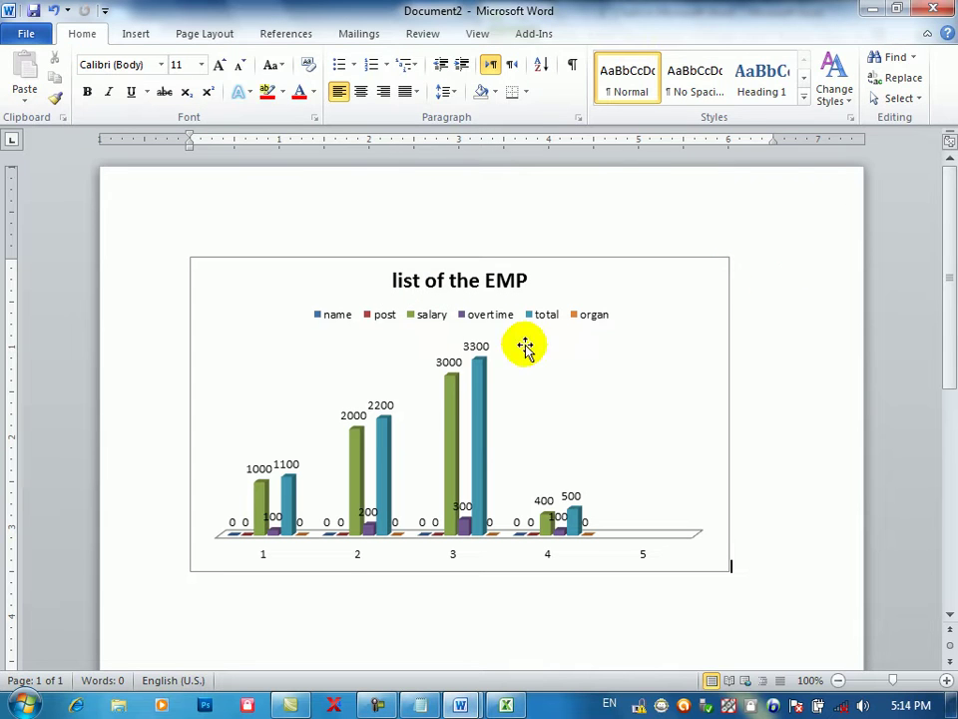
# Try several EMP chart styles, settling on the black-background style with red and pink columns.
pyautogui.click(447, 379)
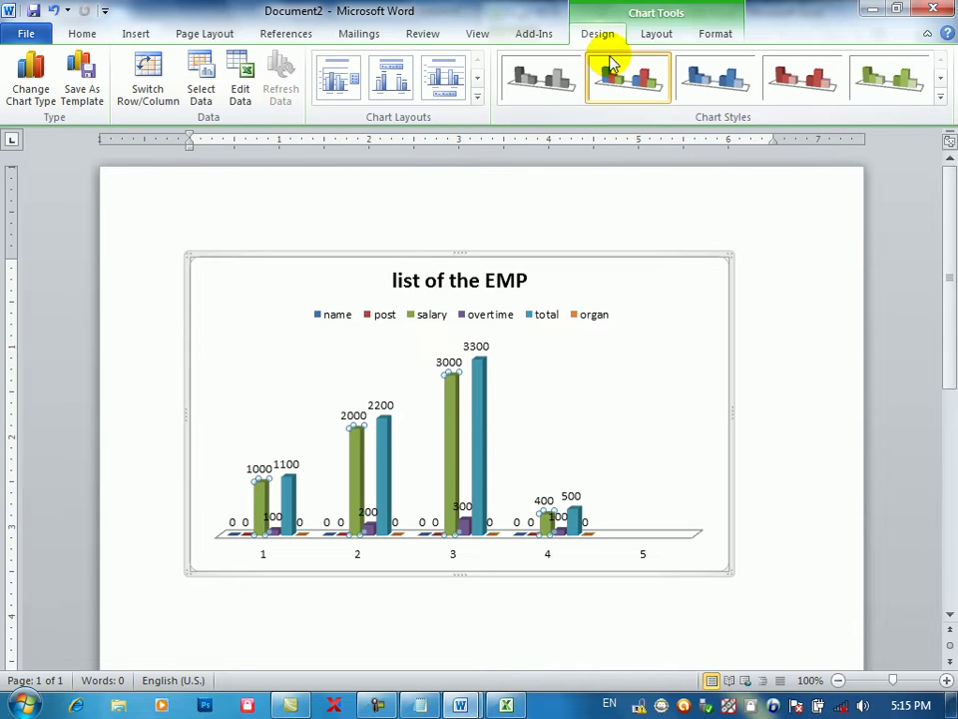
pyautogui.click(938, 96)
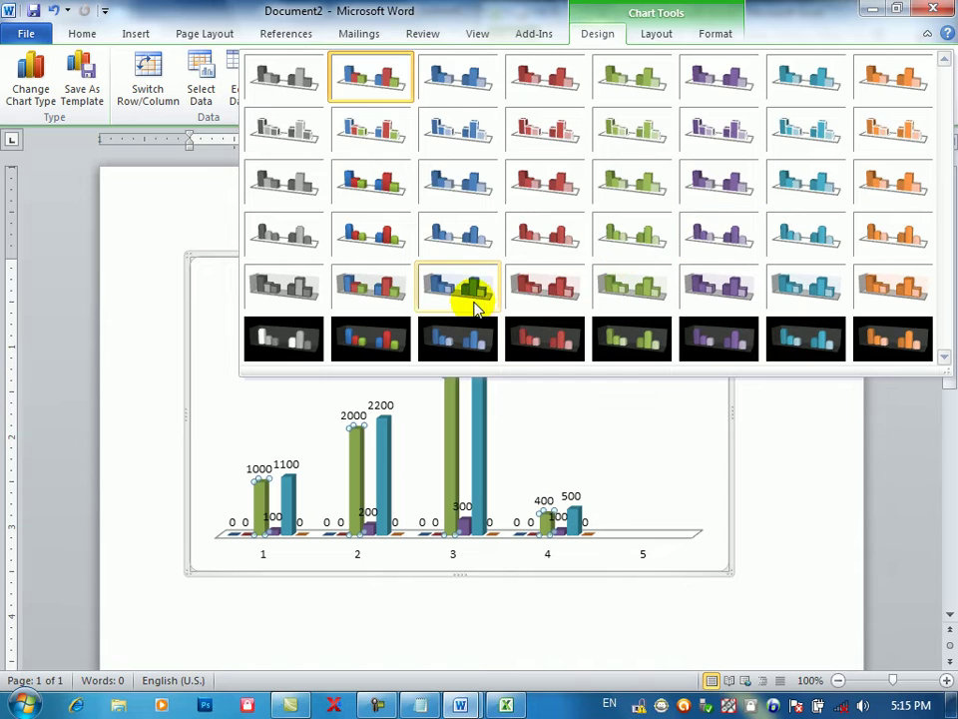
pyautogui.click(384, 293)
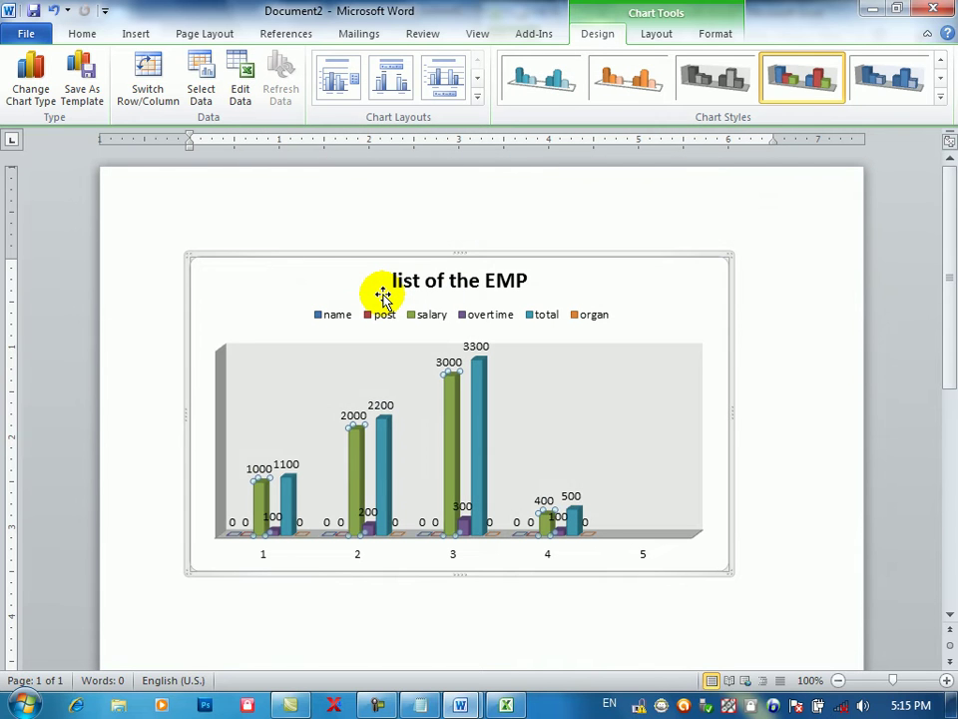
pyautogui.click(659, 85)
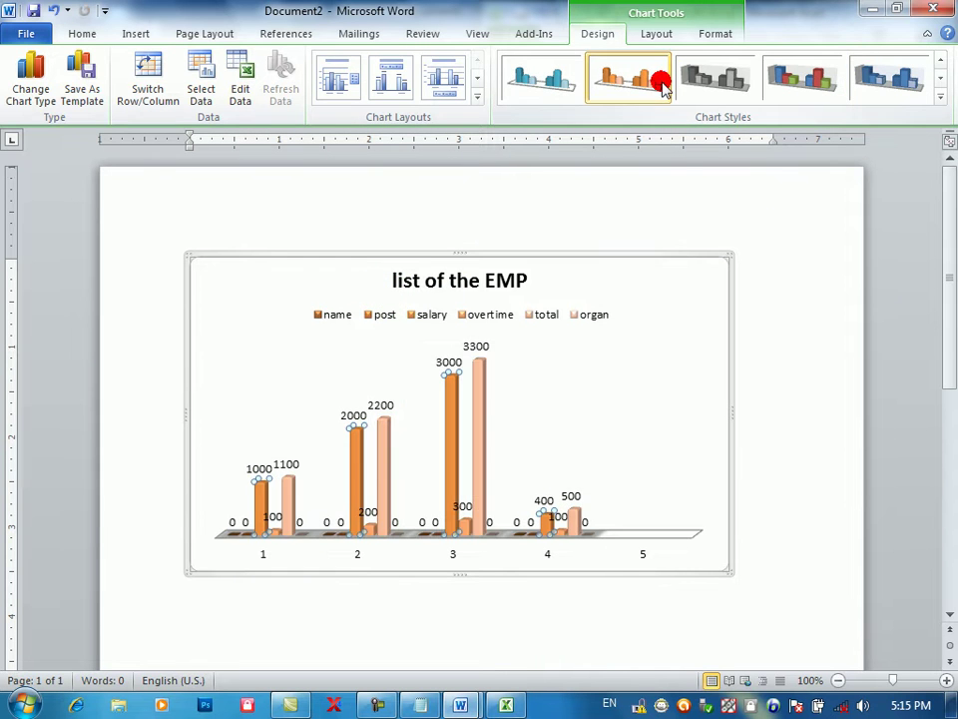
pyautogui.click(940, 97)
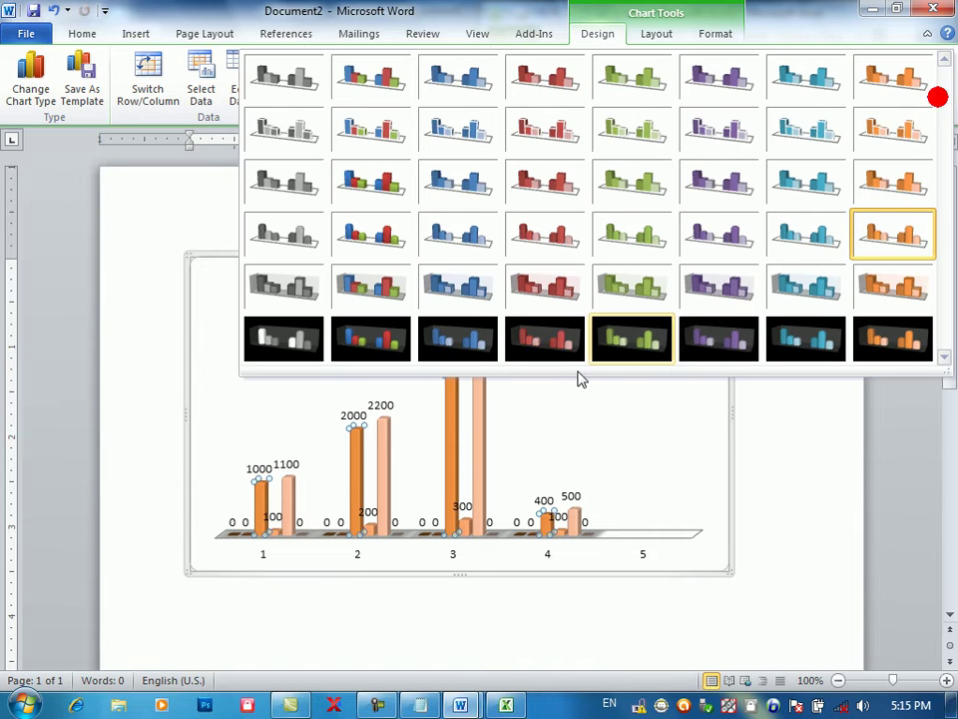
pyautogui.click(539, 346)
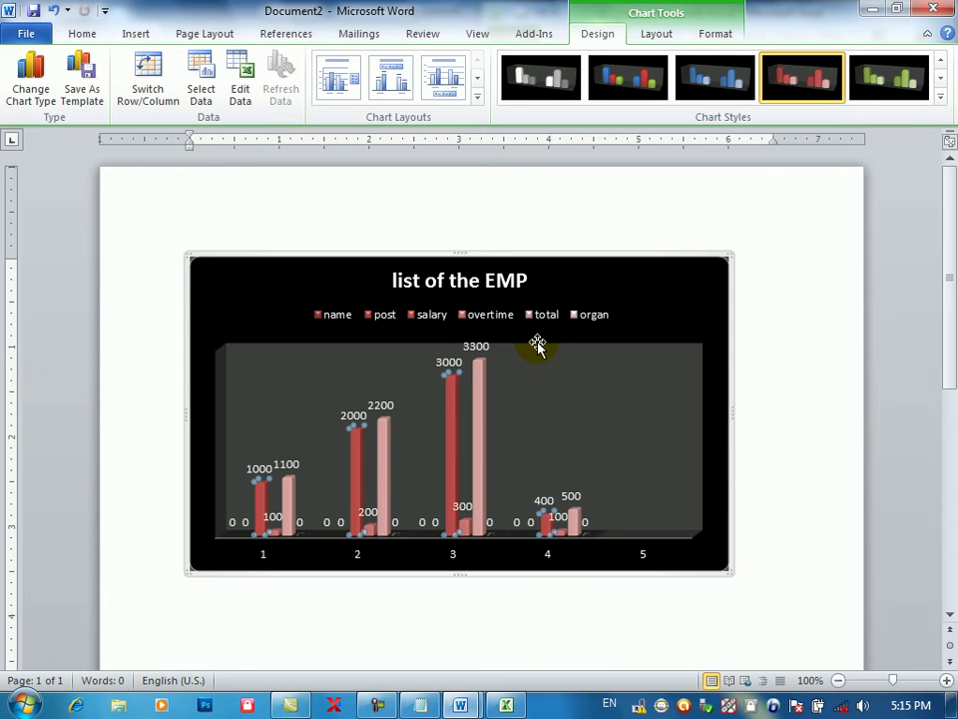
# Change the chart type to 3-D Stacked Column, accepting the conversion to 2-D.
pyautogui.click(30, 80)
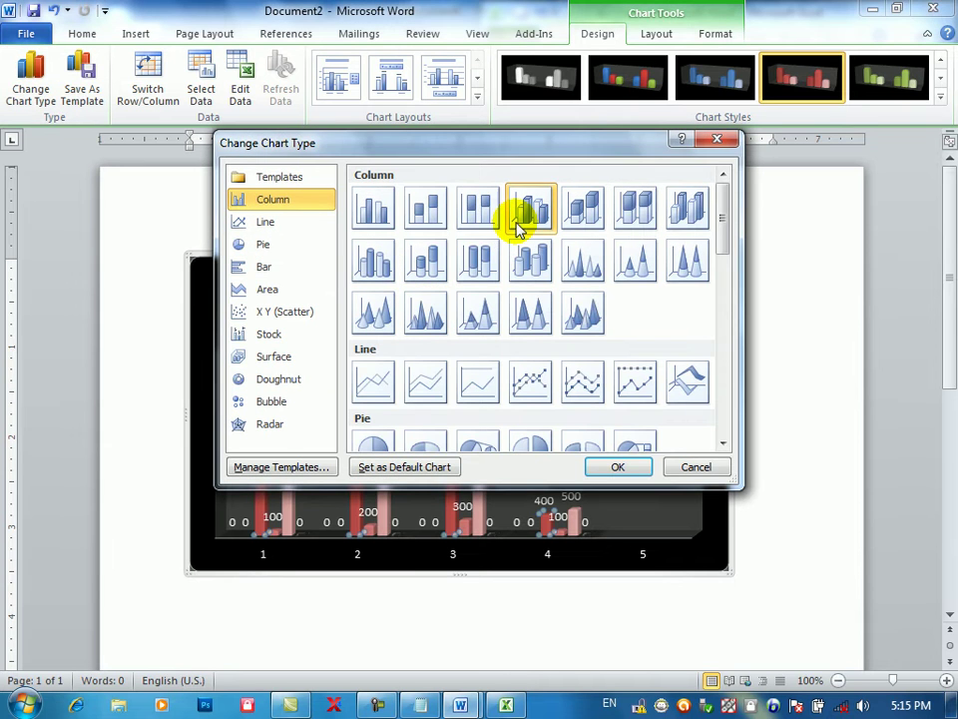
pyautogui.click(456, 207)
pyautogui.click(639, 467)
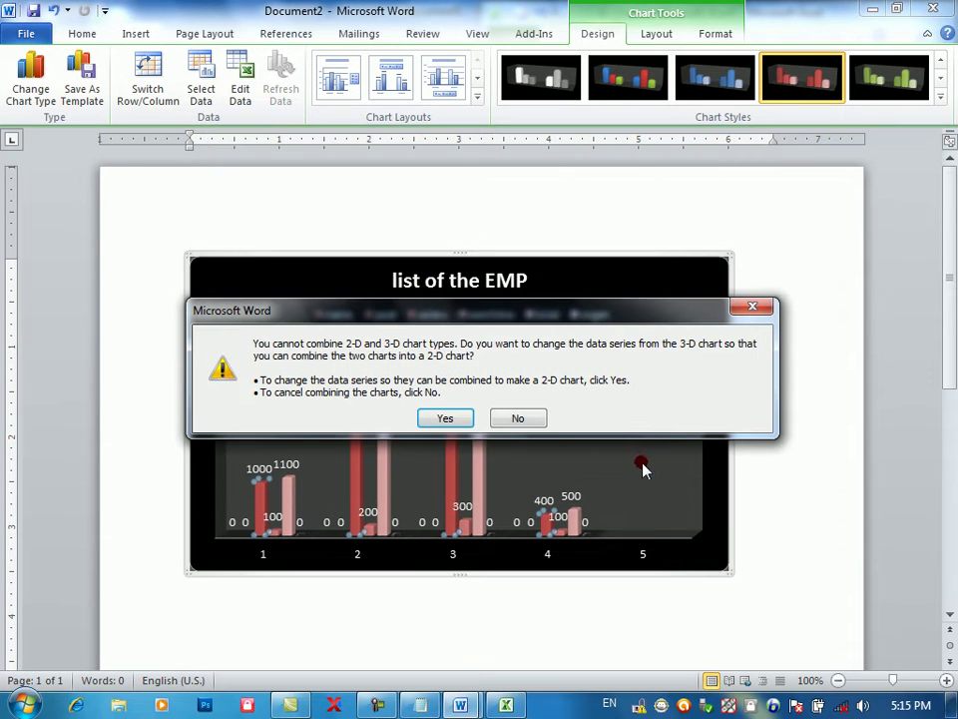
pyautogui.click(449, 417)
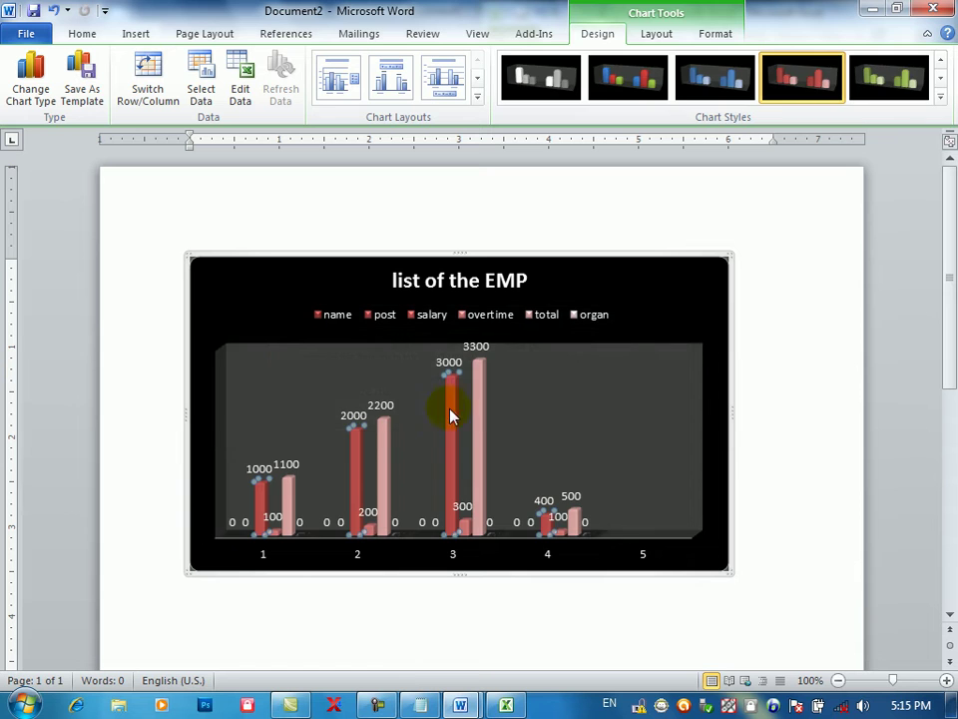
# Apply a multicolour chart style to the stacked columns on a white background.
pyautogui.click(940, 97)
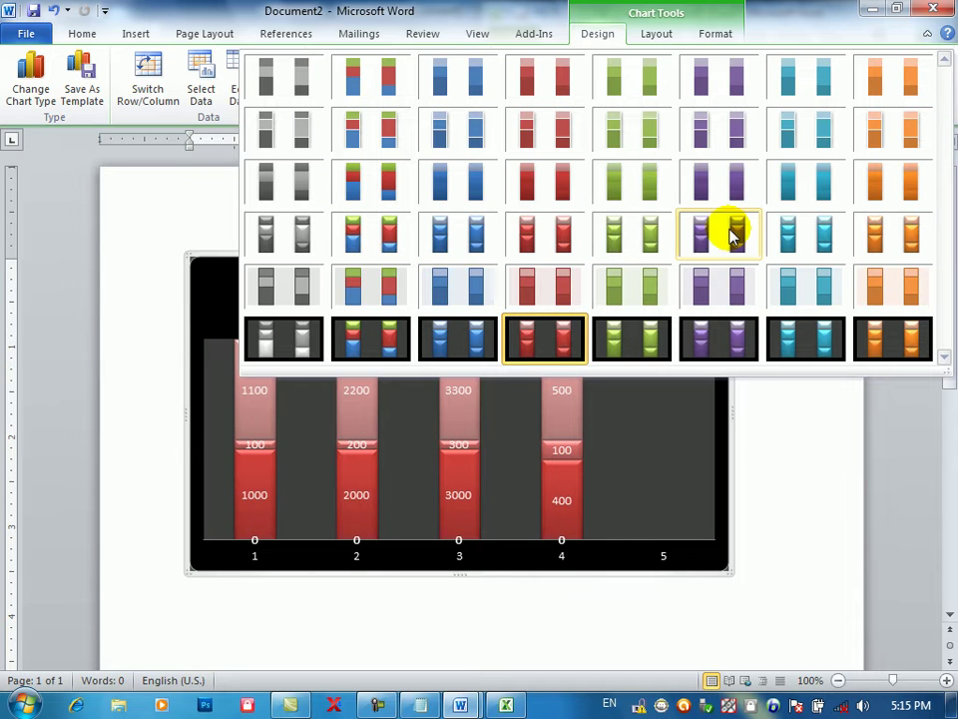
pyautogui.click(382, 238)
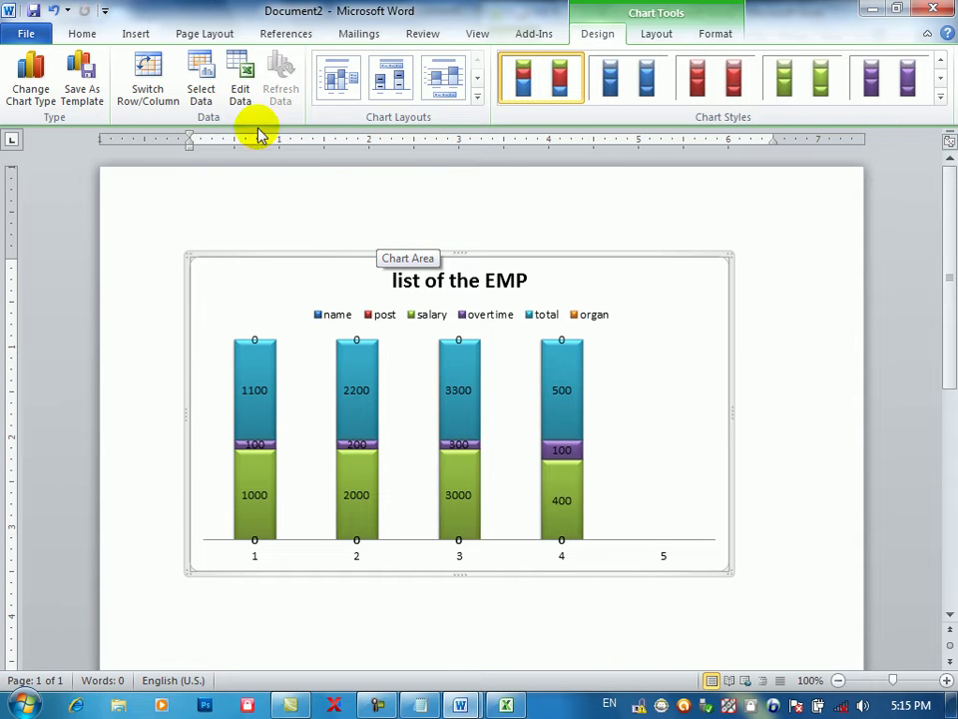
pyautogui.click(138, 36)
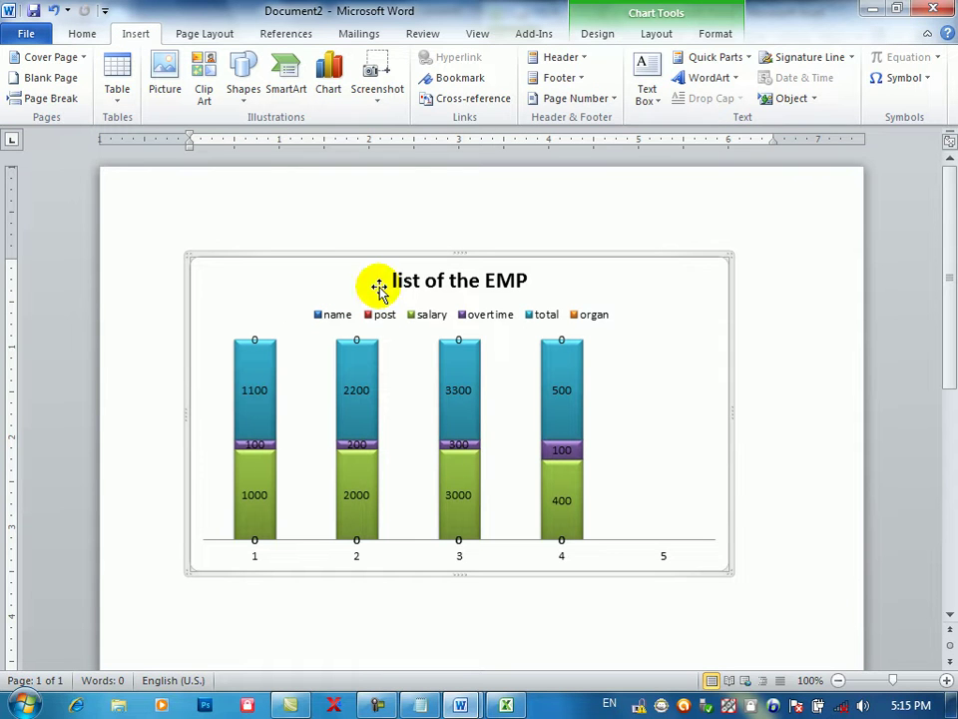
# Give the chart area a red shape style, leaving the shape fill untextured.
pyautogui.click(712, 36)
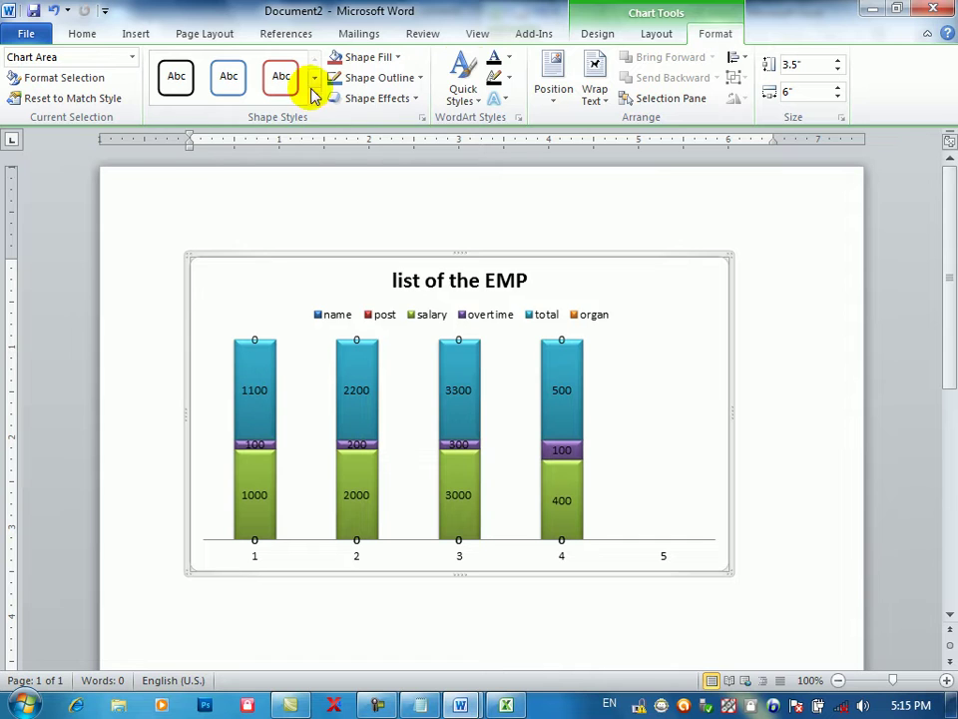
pyautogui.click(314, 93)
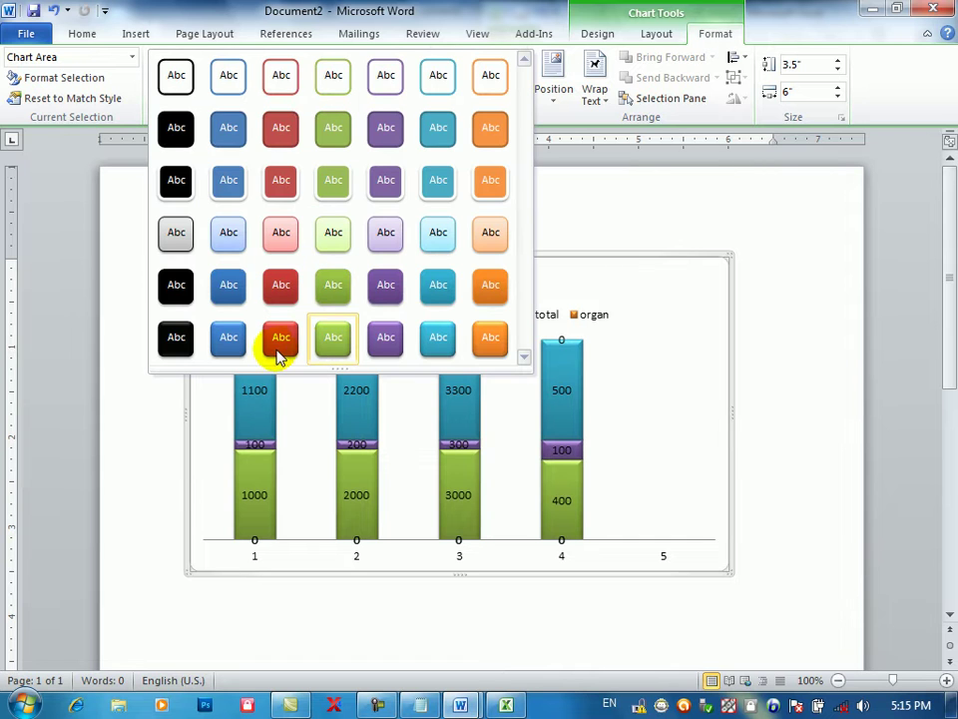
pyautogui.click(279, 349)
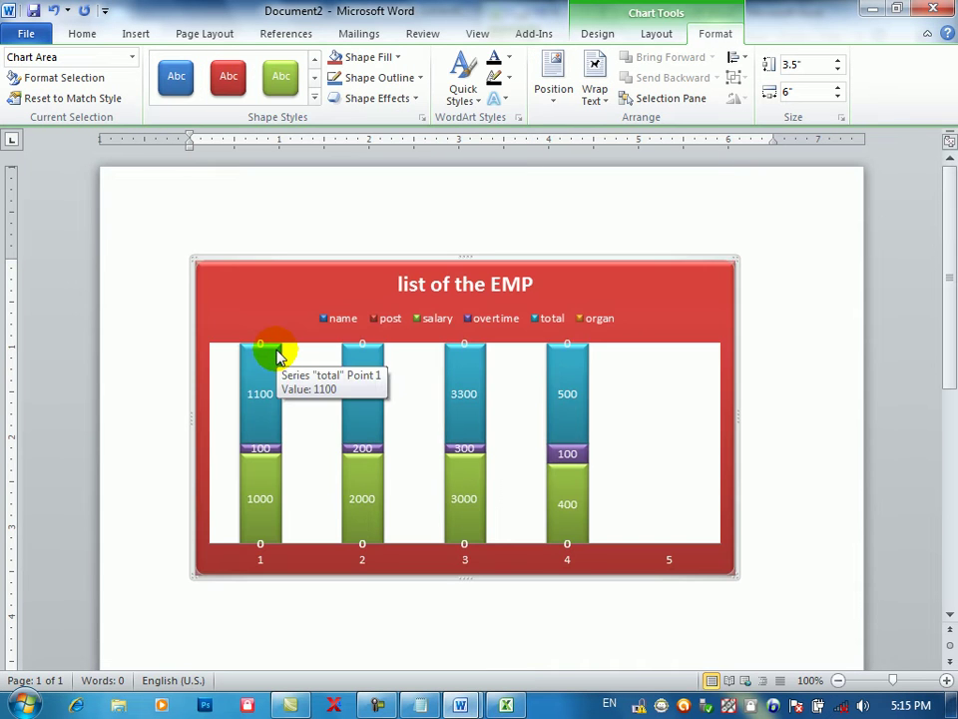
pyautogui.click(374, 57)
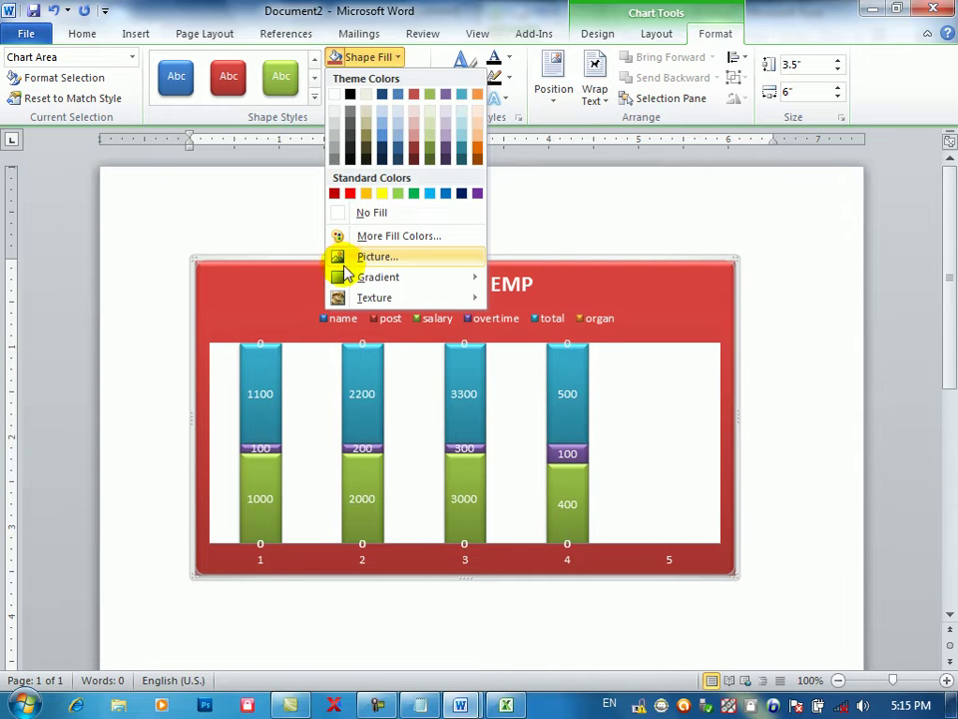
pyautogui.moveTo(366, 305)
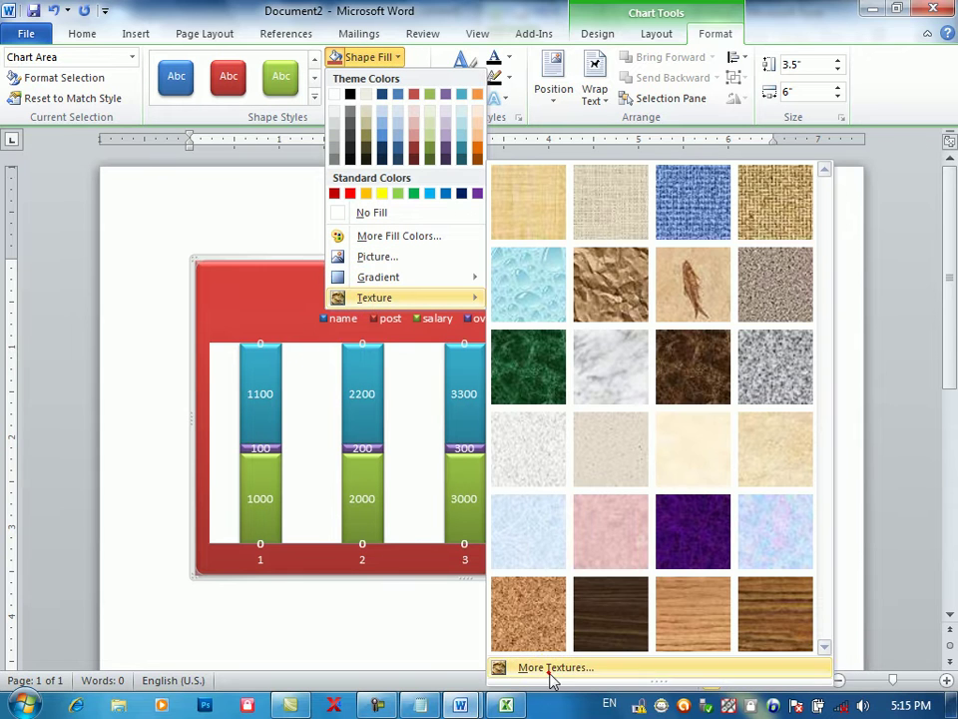
pyautogui.click(555, 668)
# Fill the chart area with the Rainbow preset gradient.
pyautogui.doubleClick(448, 414)
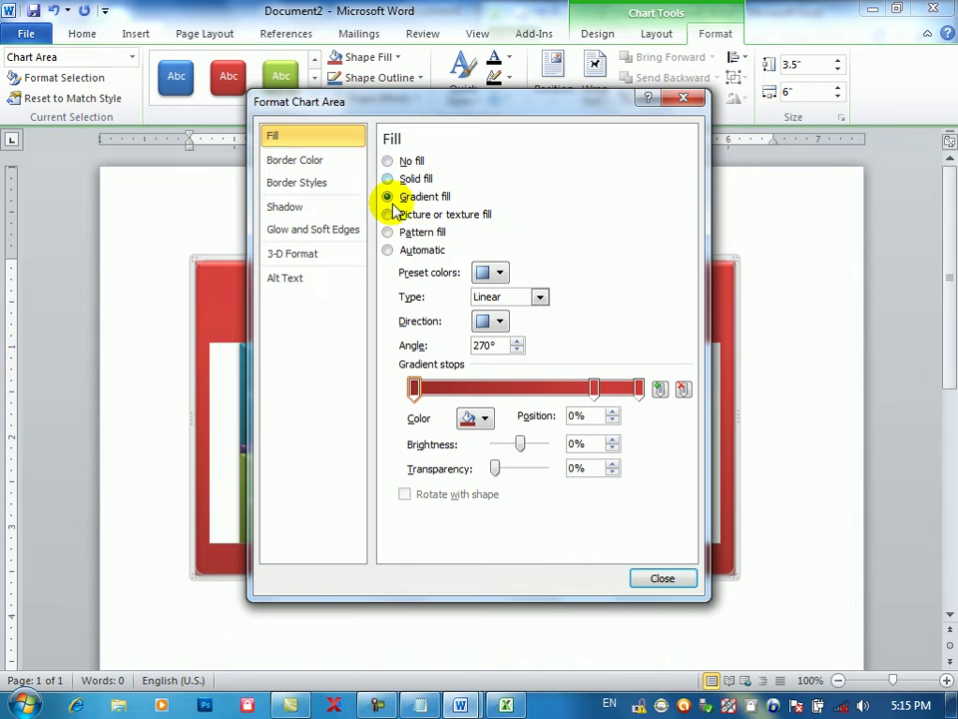
pyautogui.click(494, 272)
pyautogui.click(504, 444)
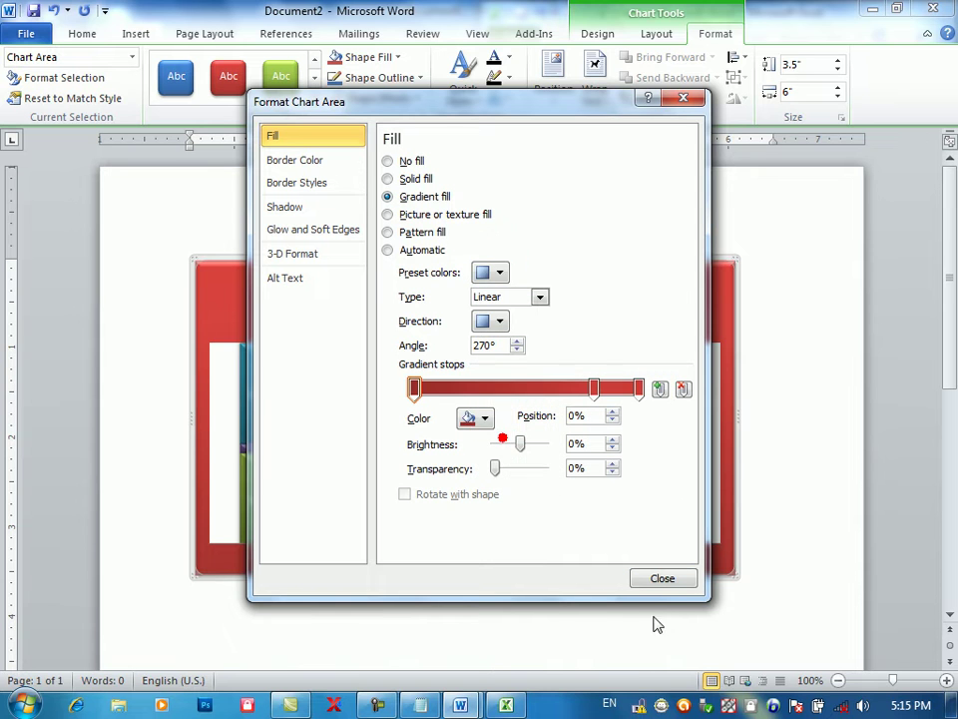
pyautogui.click(649, 580)
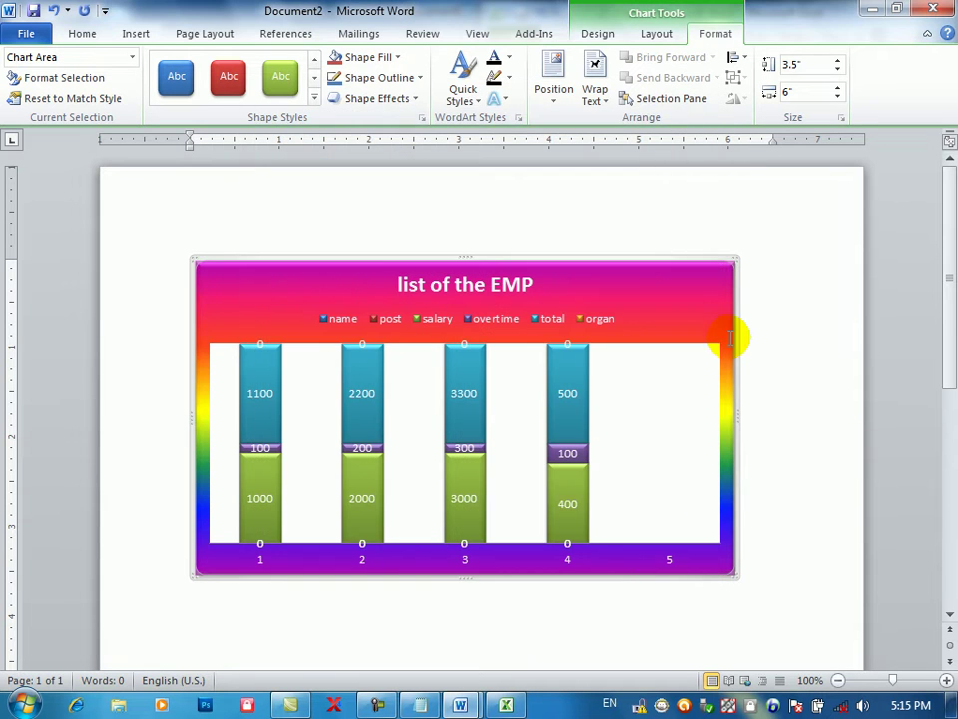
pyautogui.click(794, 276)
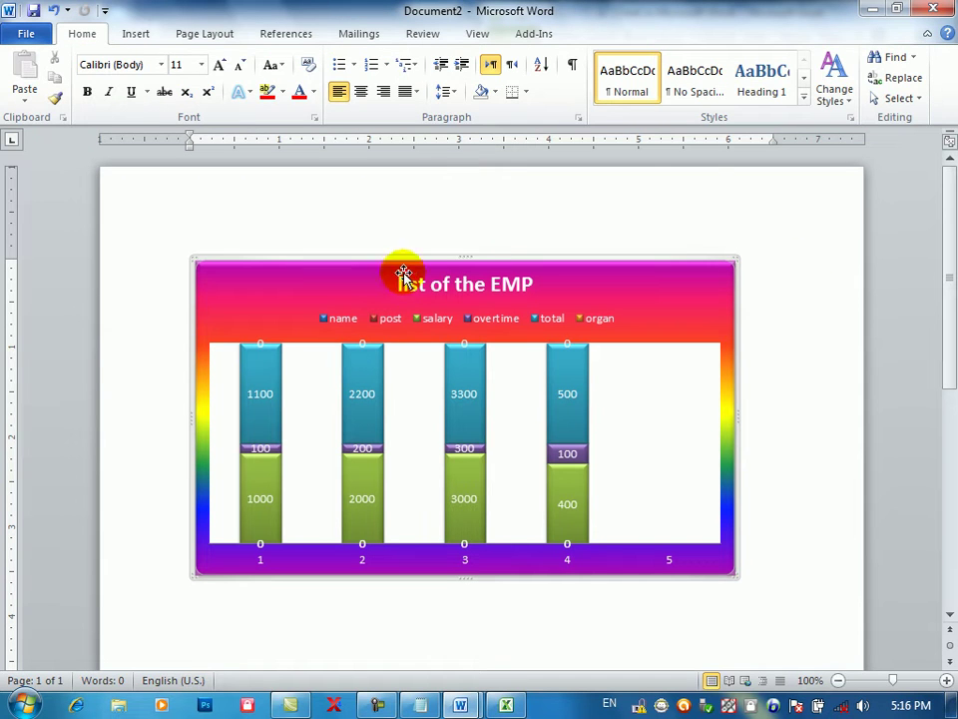
# Show a data table of the chart's values beneath the EMP chart columns.
pyautogui.click(478, 314)
pyautogui.click(476, 315)
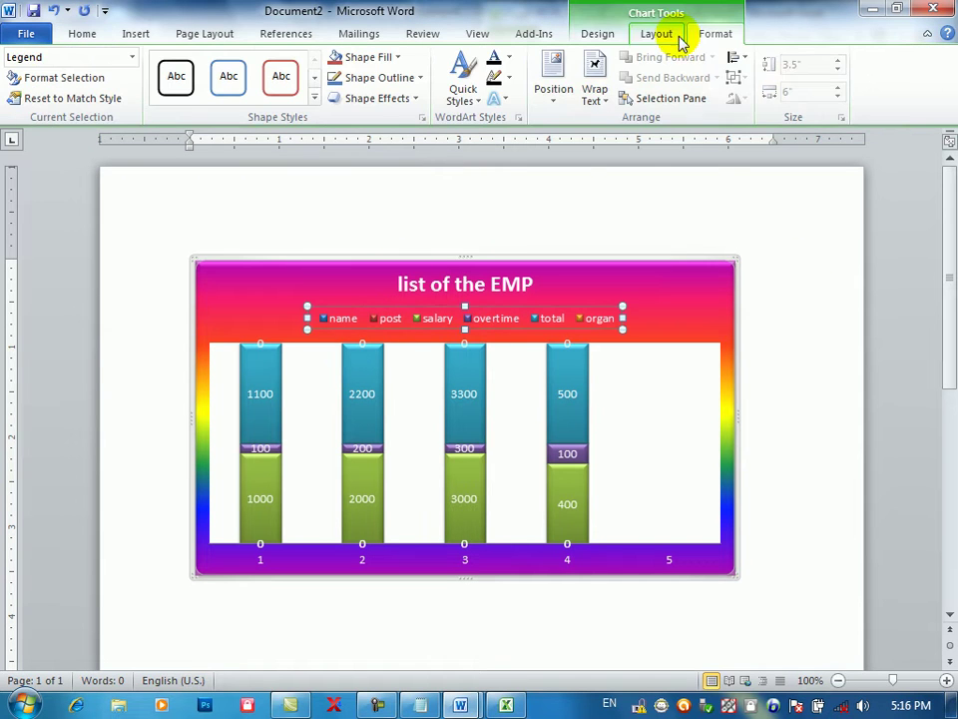
pyautogui.click(654, 36)
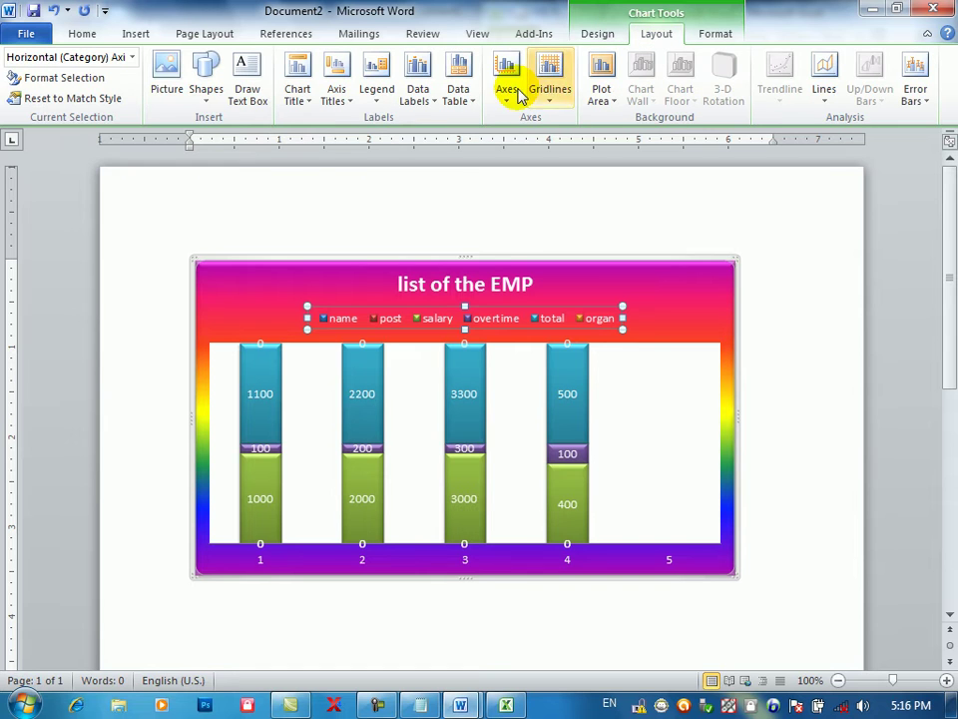
pyautogui.click(460, 98)
pyautogui.click(489, 169)
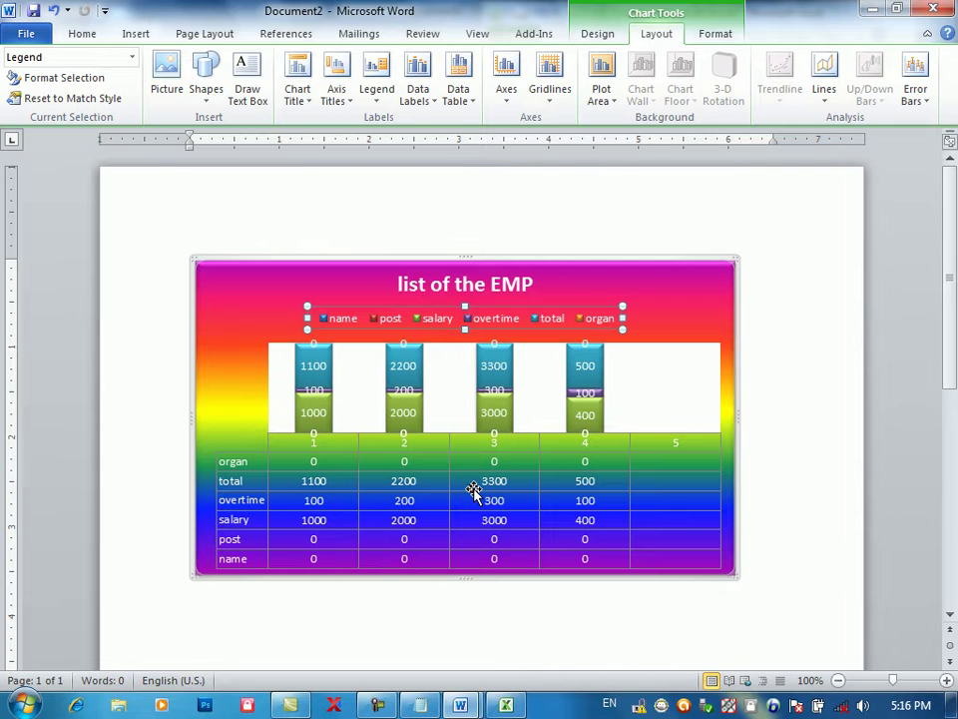
pyautogui.click(474, 289)
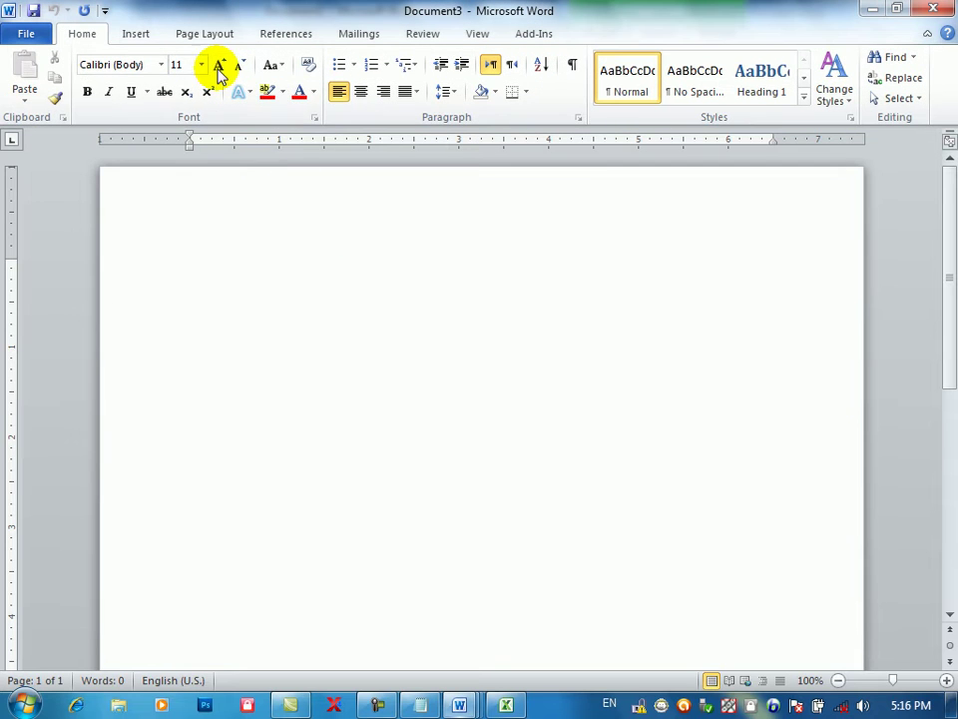
# Insert the built-in Mod Quote text box into Document3.
pyautogui.click(142, 36)
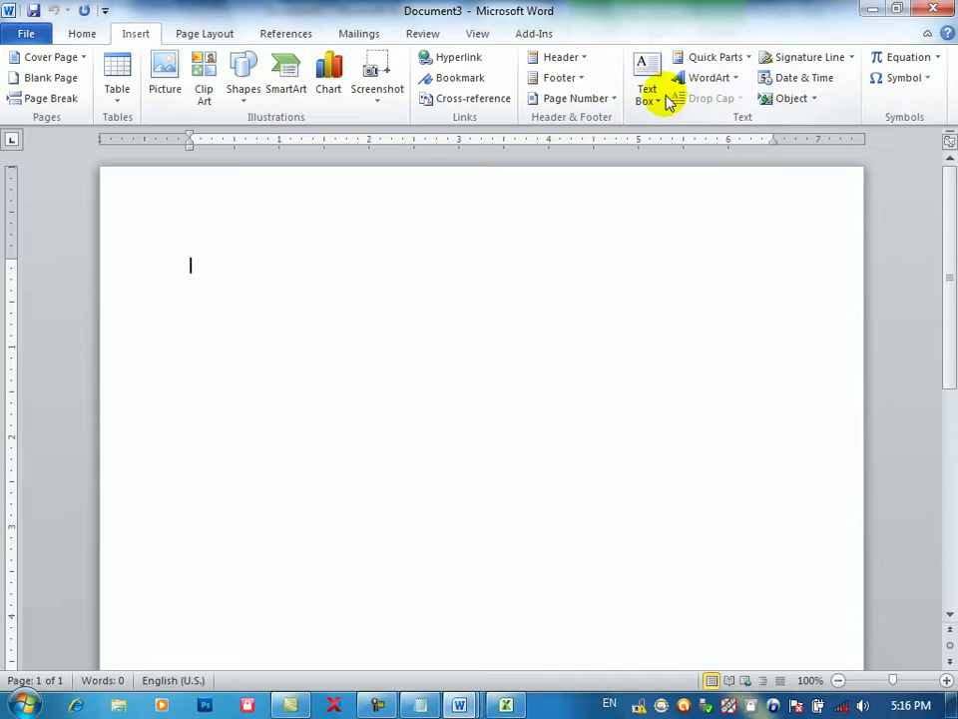
pyautogui.click(658, 94)
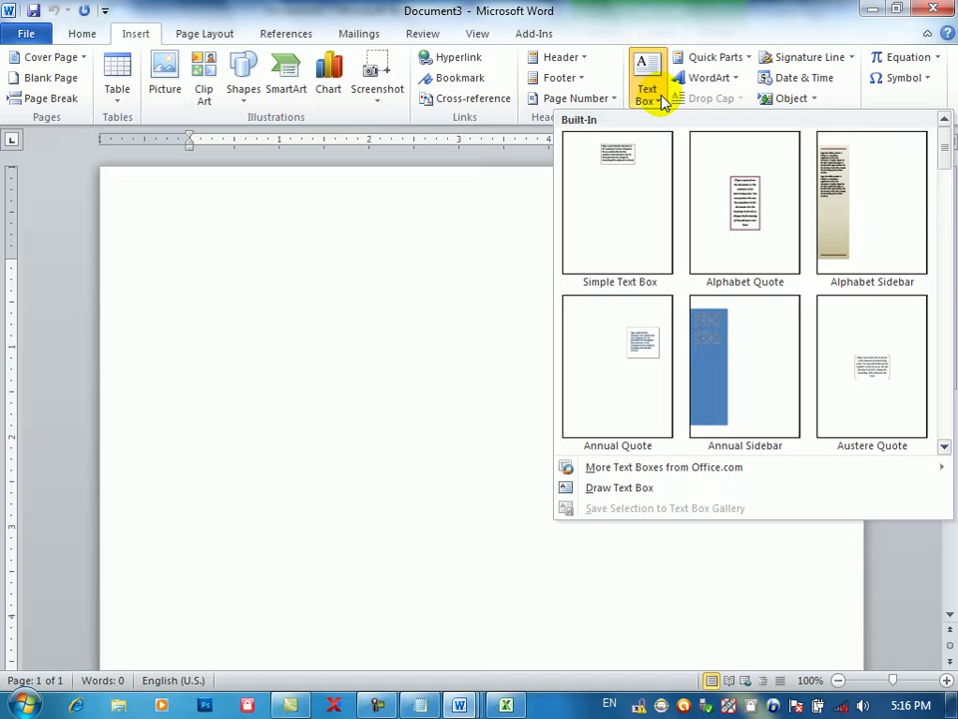
pyautogui.moveTo(944, 149); pyautogui.dragTo(947, 439)
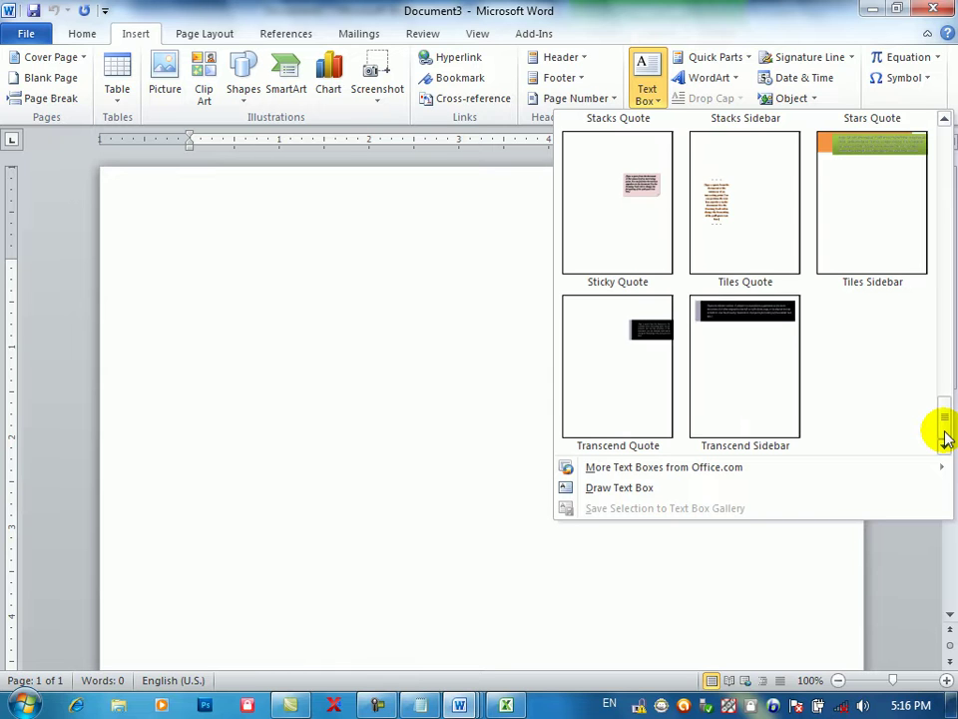
pyautogui.moveTo(946, 439); pyautogui.dragTo(949, 313)
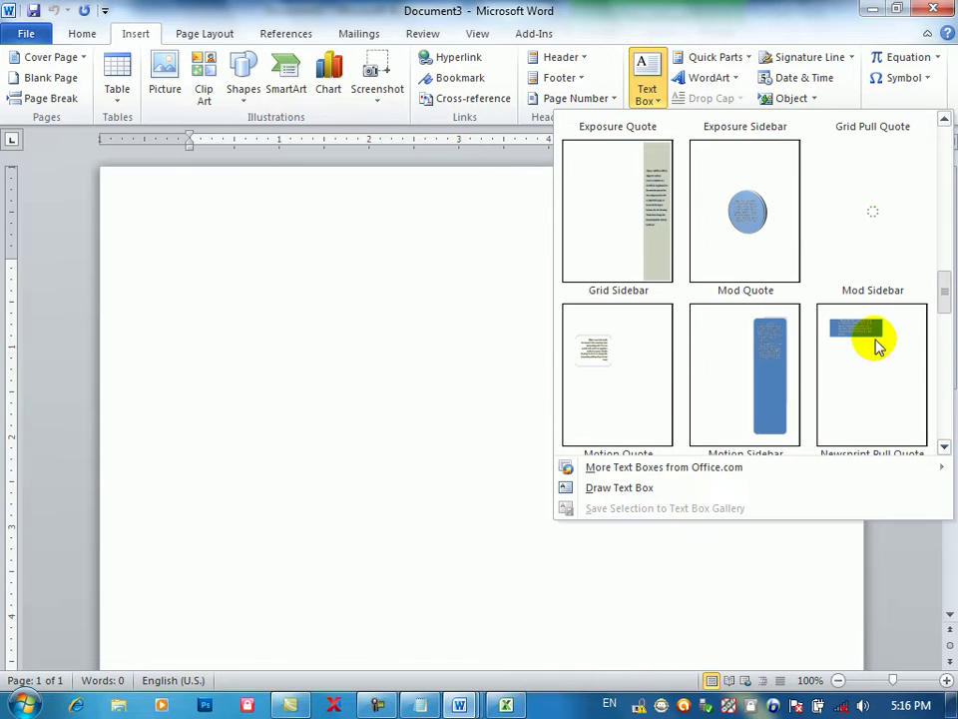
pyautogui.click(744, 229)
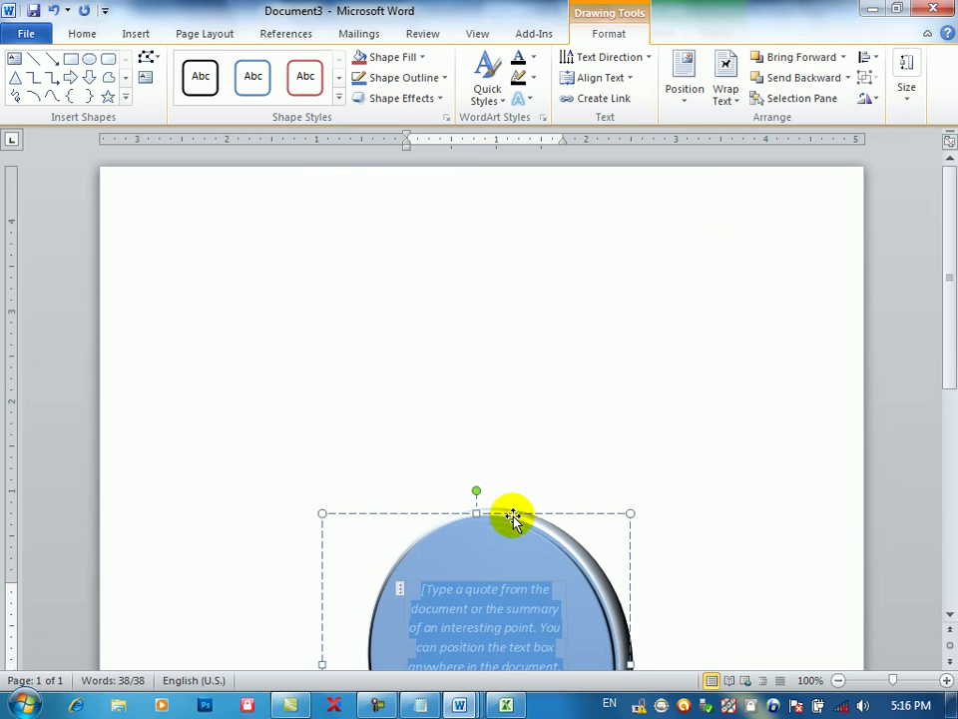
# Duplicate the circular Mod Quote and place the copy at the upper left.
pyautogui.moveTo(951, 302)
pyautogui.mouseDown()
pyautogui.moveTo(951, 382)
pyautogui.moveTo(490, 373)
pyautogui.mouseUp()
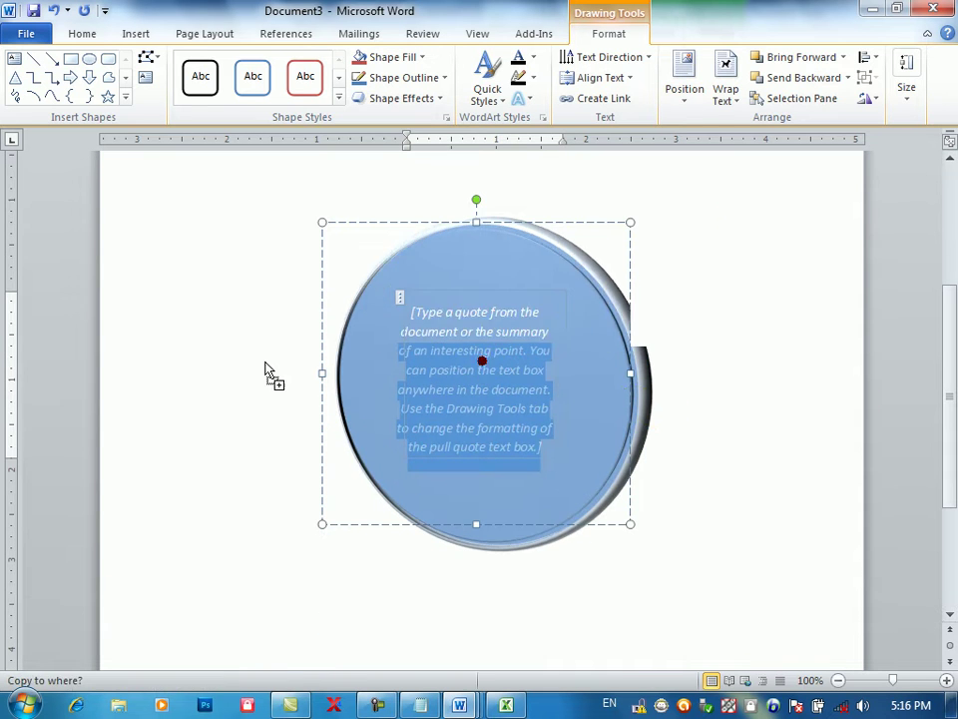
pyautogui.moveTo(483, 369); pyautogui.dragTo(203, 344)
pyautogui.click(203, 344)
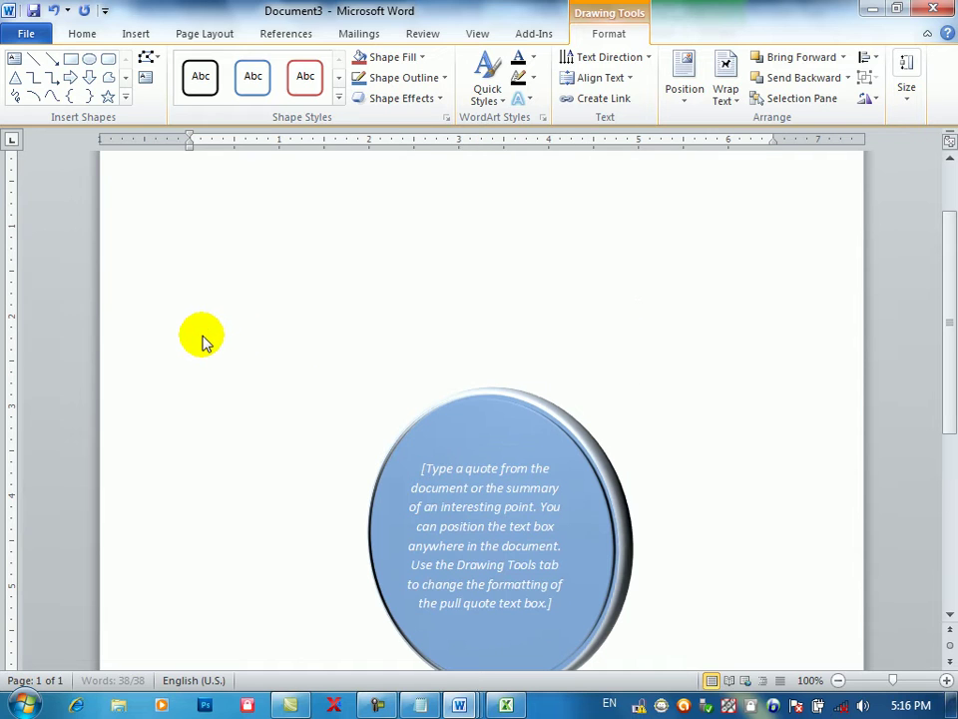
pyautogui.press('Return')
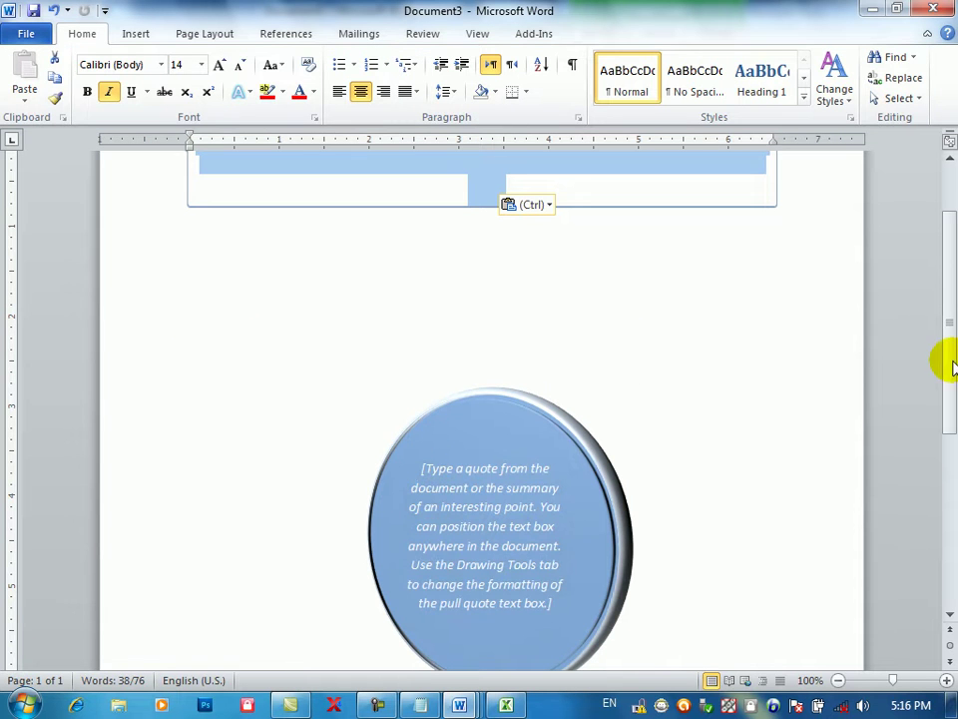
pyautogui.scroll(2, 940, 280)
pyautogui.click(806, 372)
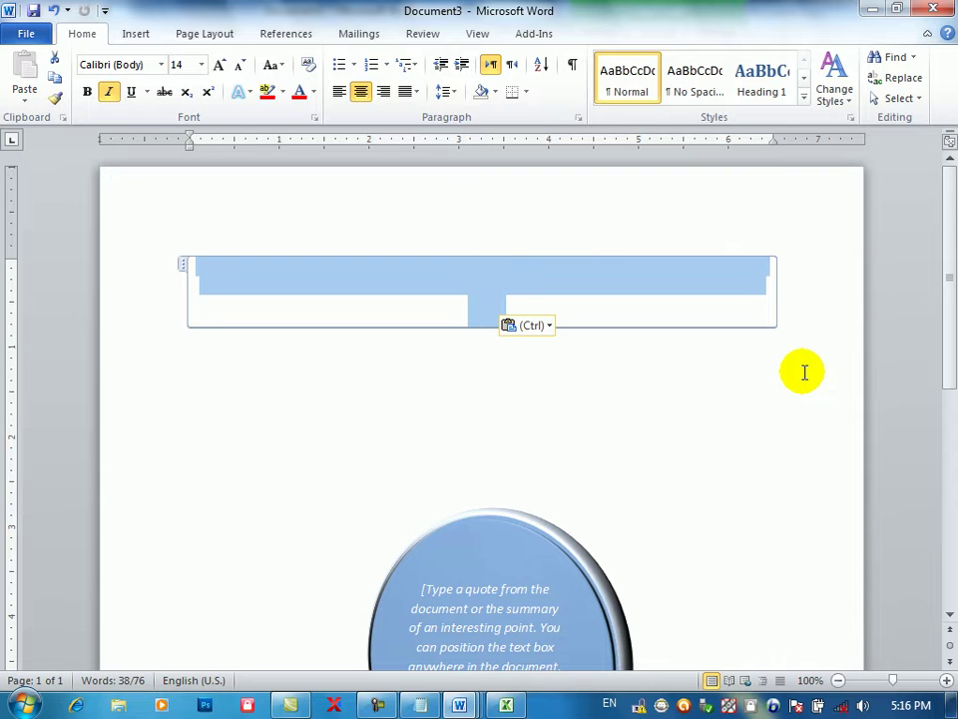
pyautogui.click(573, 578)
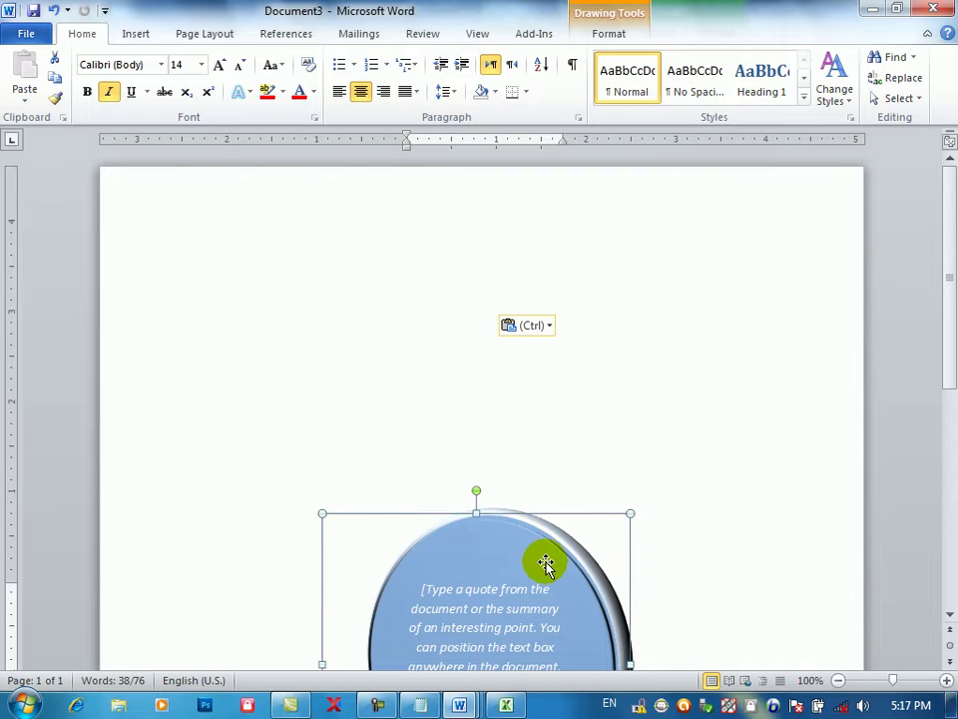
pyautogui.moveTo(470, 488); pyautogui.dragTo(353, 320)
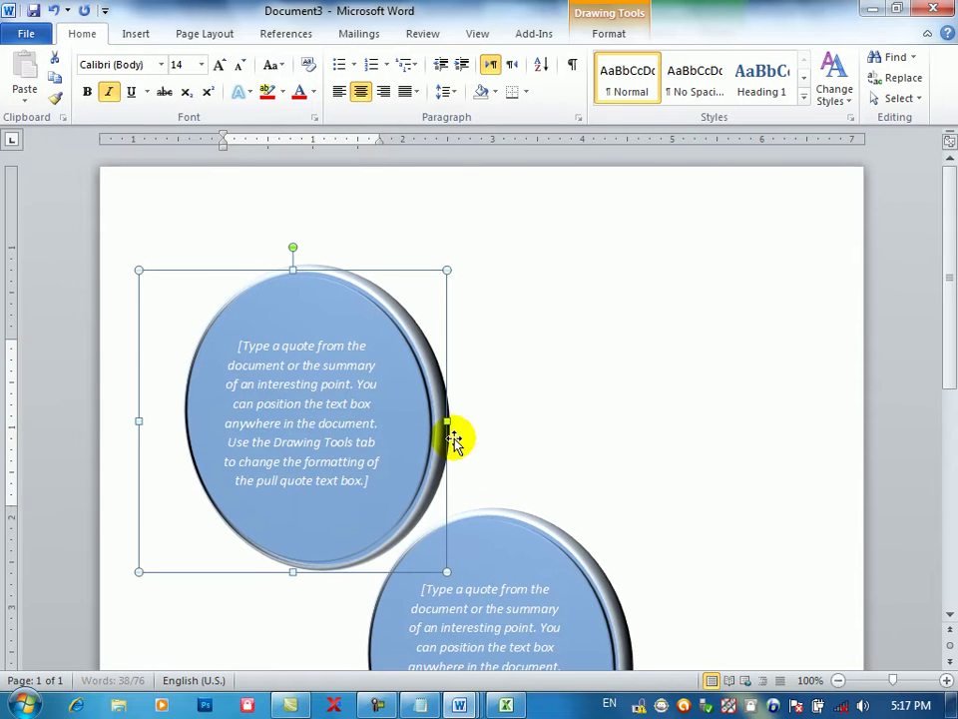
# Delete the placeholder quote text from the lower circle.
pyautogui.click(376, 513)
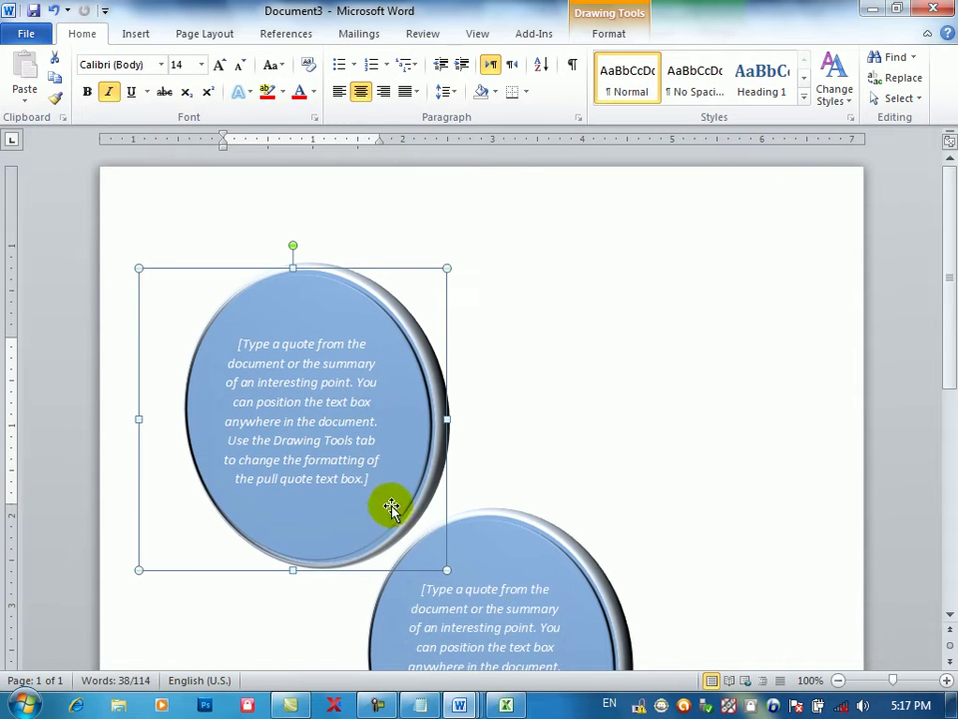
pyautogui.click(388, 491)
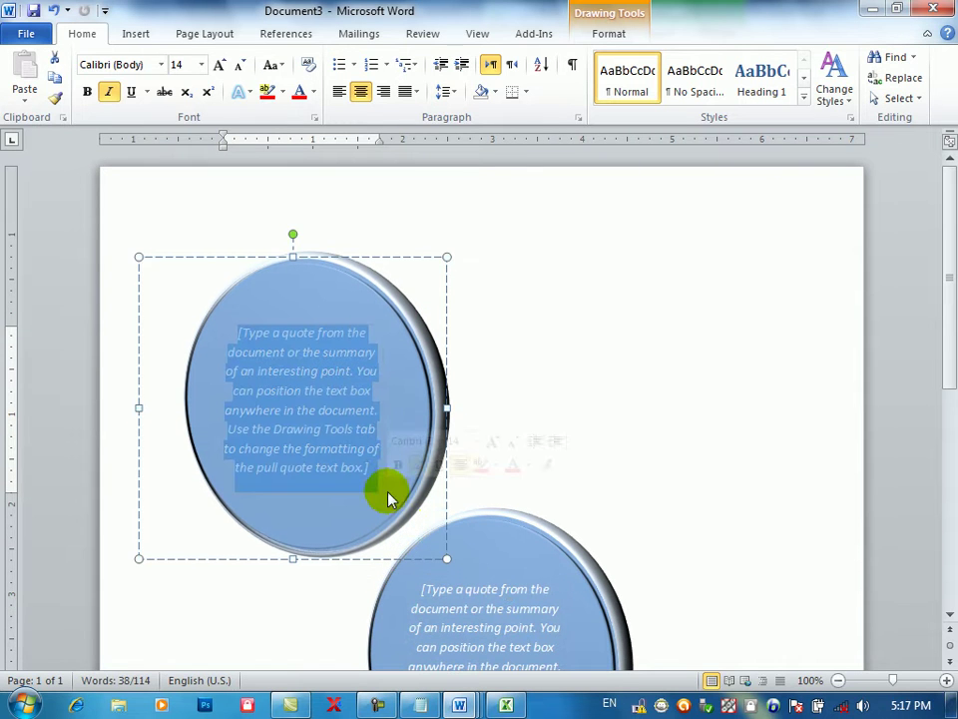
pyautogui.click(475, 571)
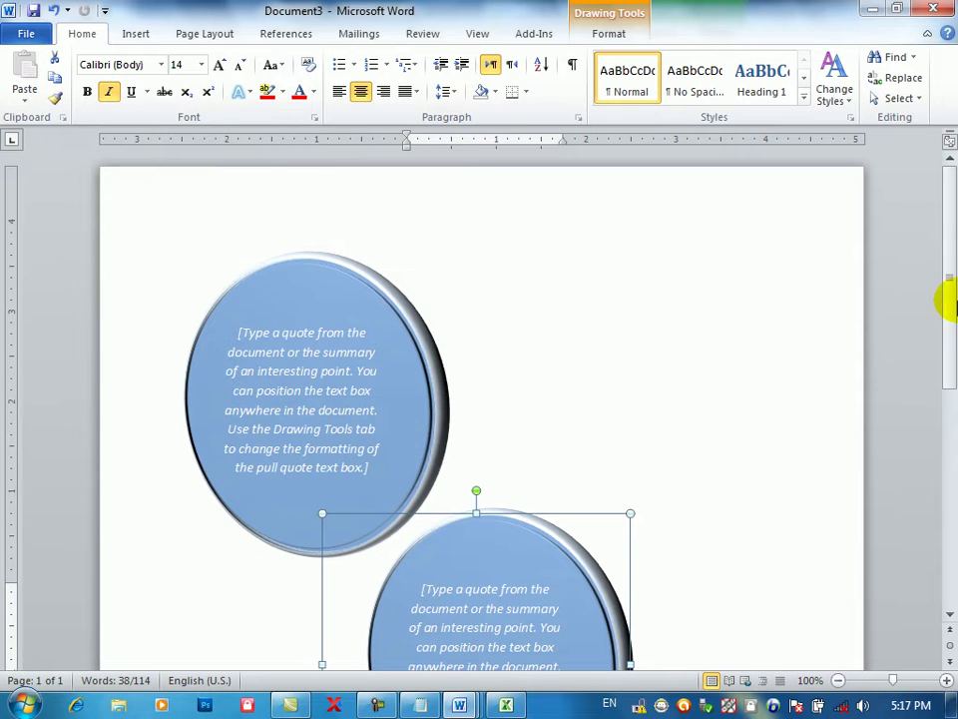
pyautogui.moveTo(947, 298); pyautogui.dragTo(949, 391)
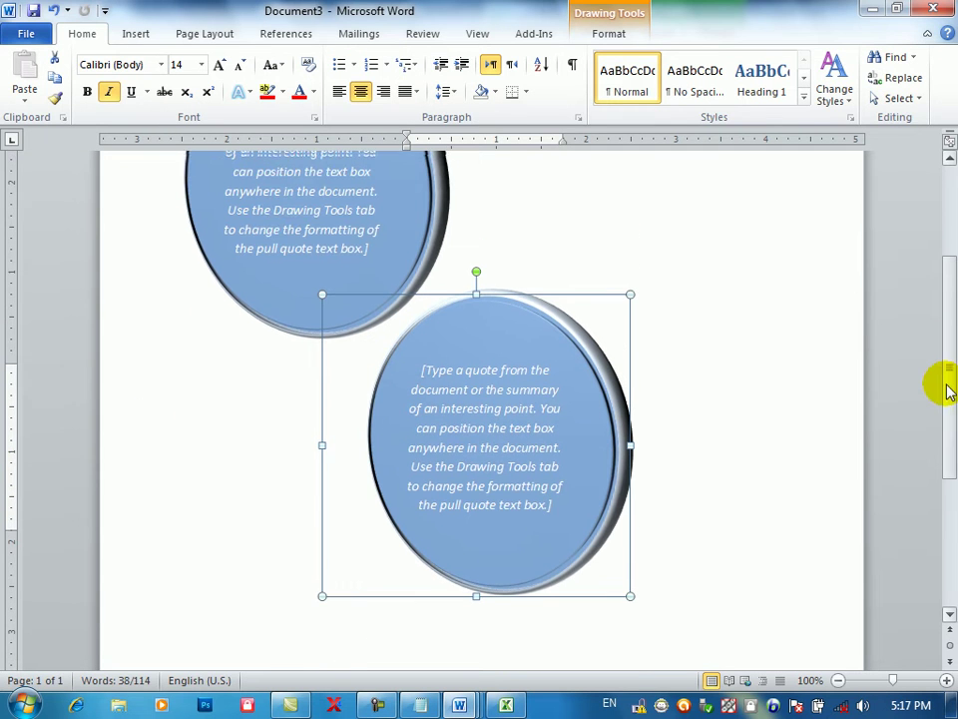
pyautogui.tripleClick(529, 499)
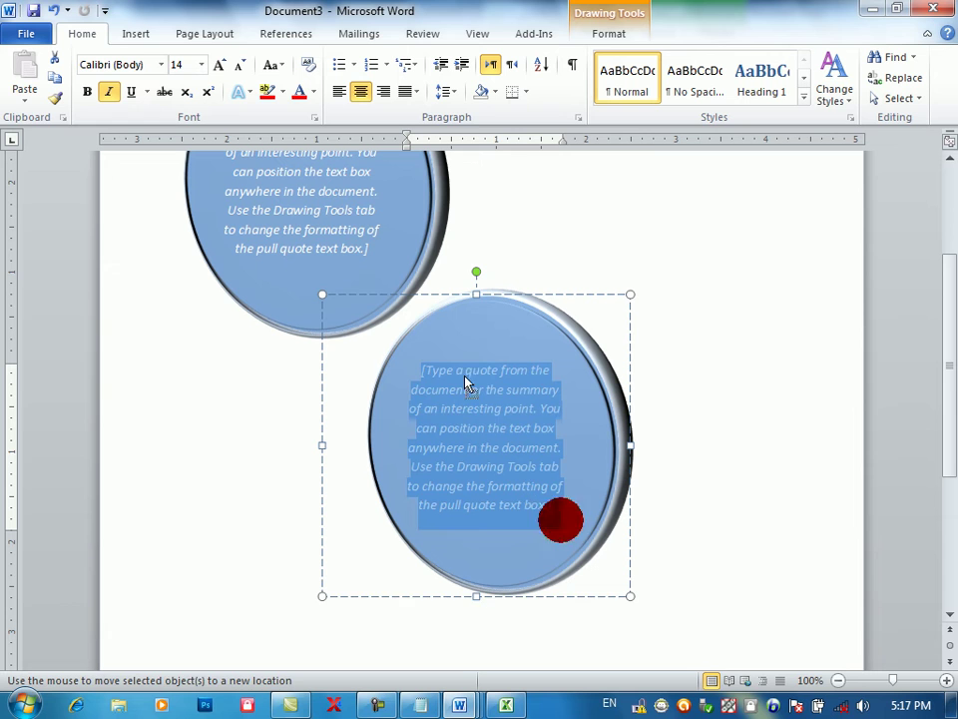
pyautogui.moveTo(466, 383); pyautogui.dragTo(456, 375)
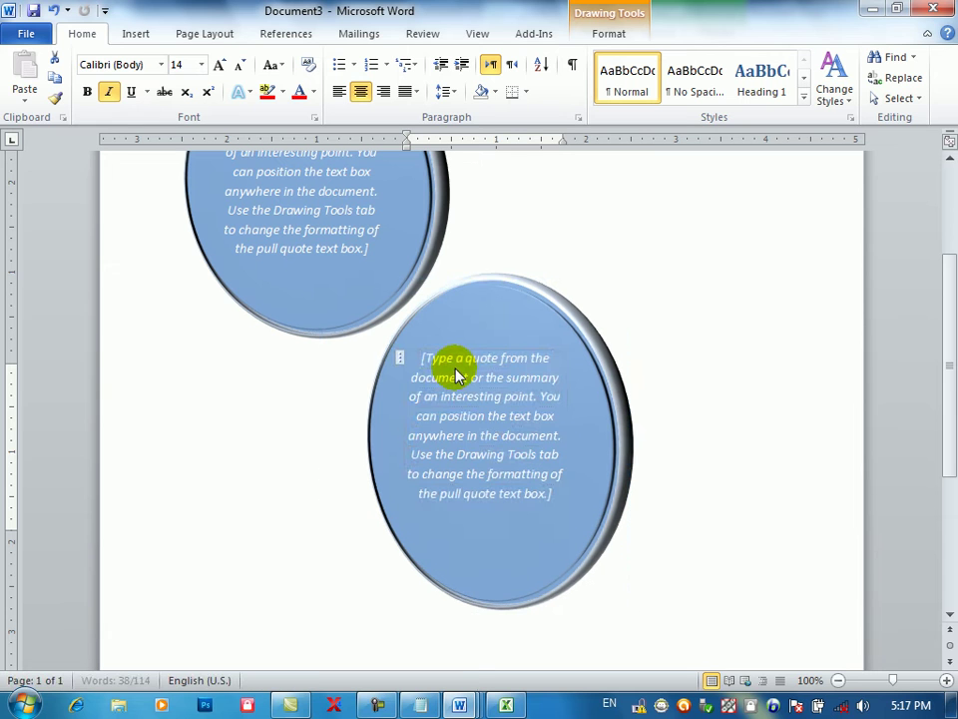
pyautogui.press('Delete')
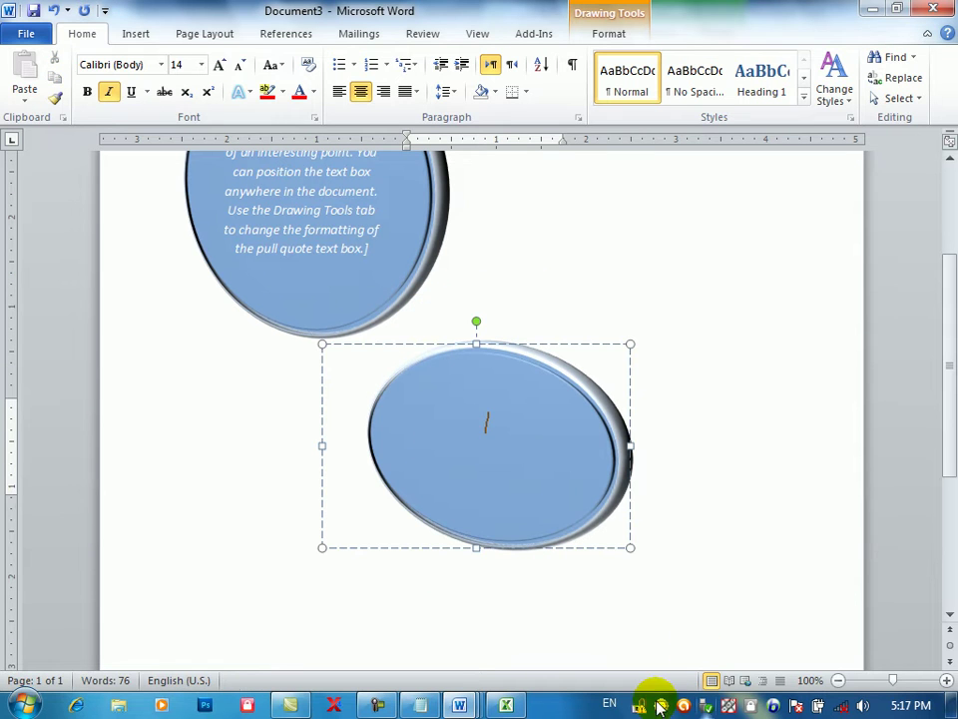
# Switch input to Persian and type 'موضوع در باره زبان انگلفی' in the lower ellipse.
pyautogui.click(609, 704)
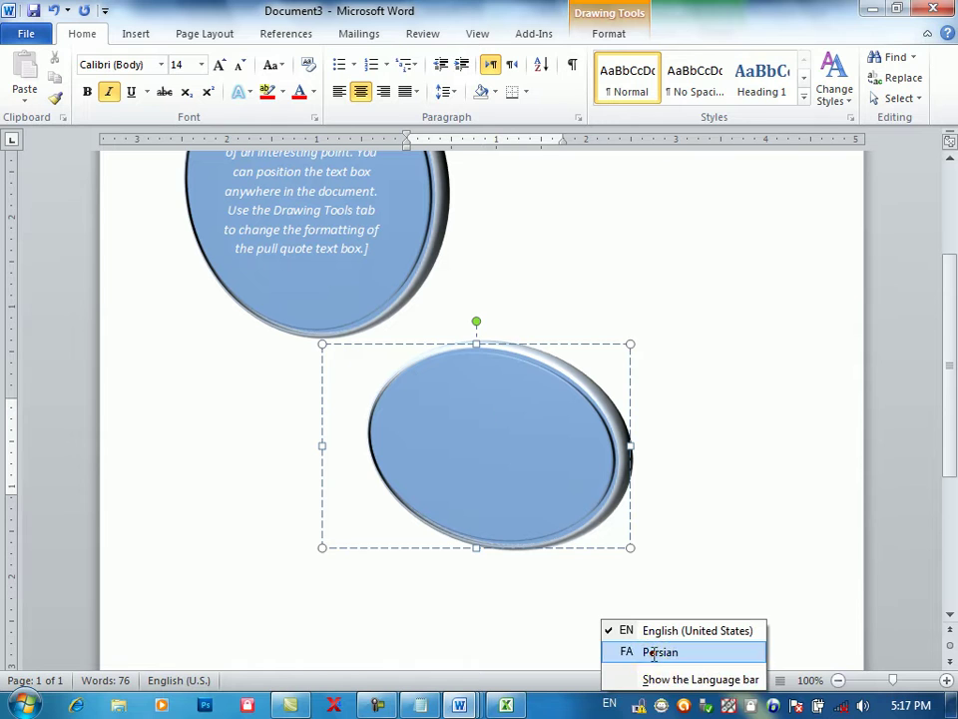
pyautogui.click(654, 652)
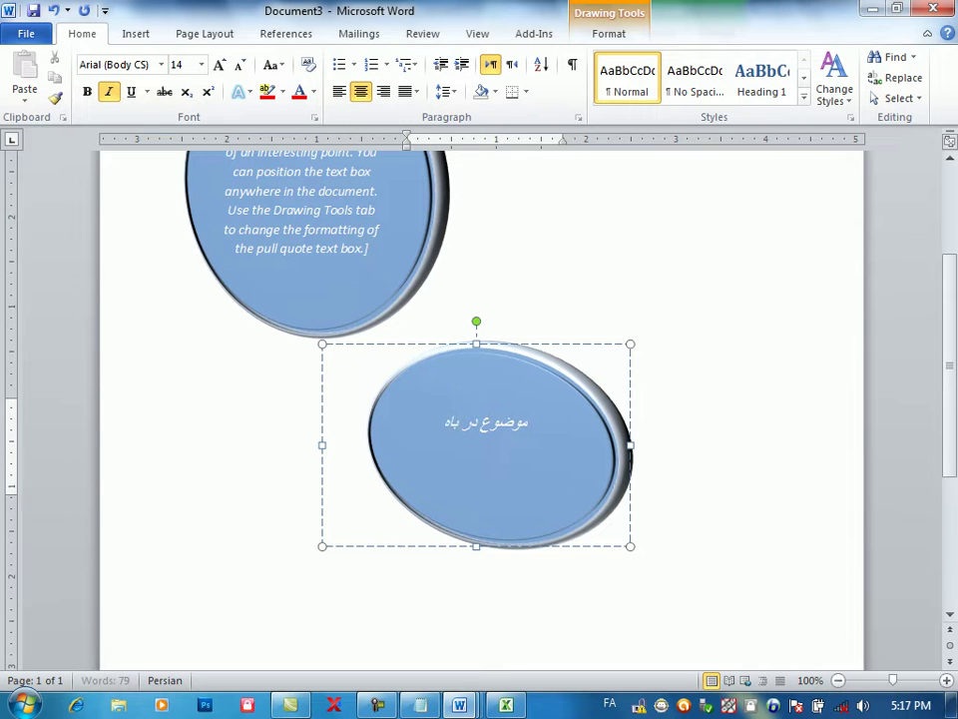
pyautogui.write('موضوع در با')
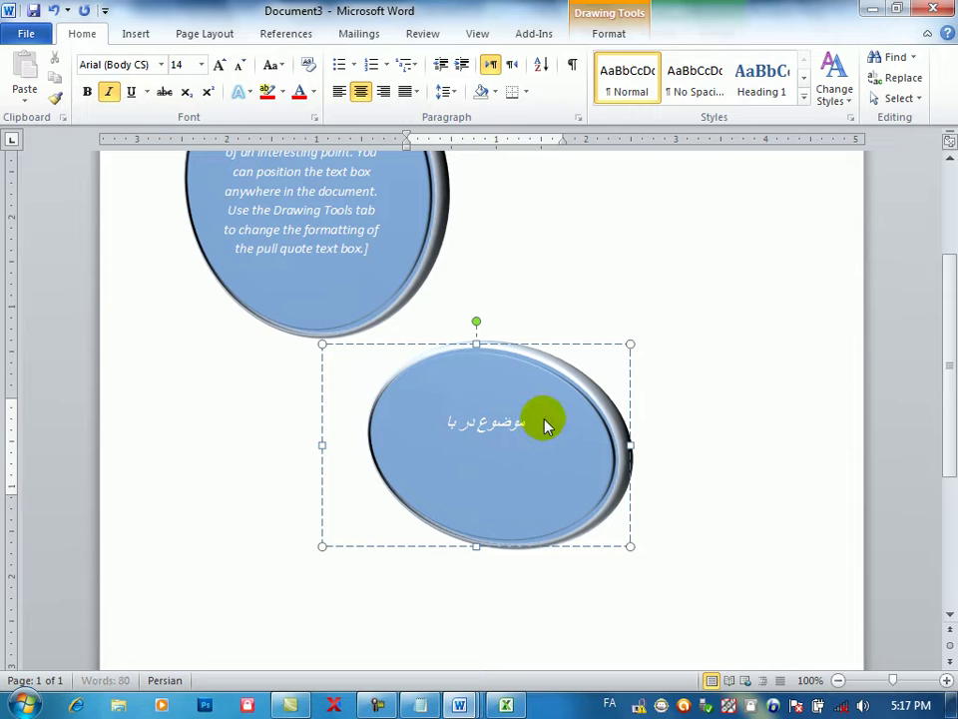
pyautogui.click(546, 426)
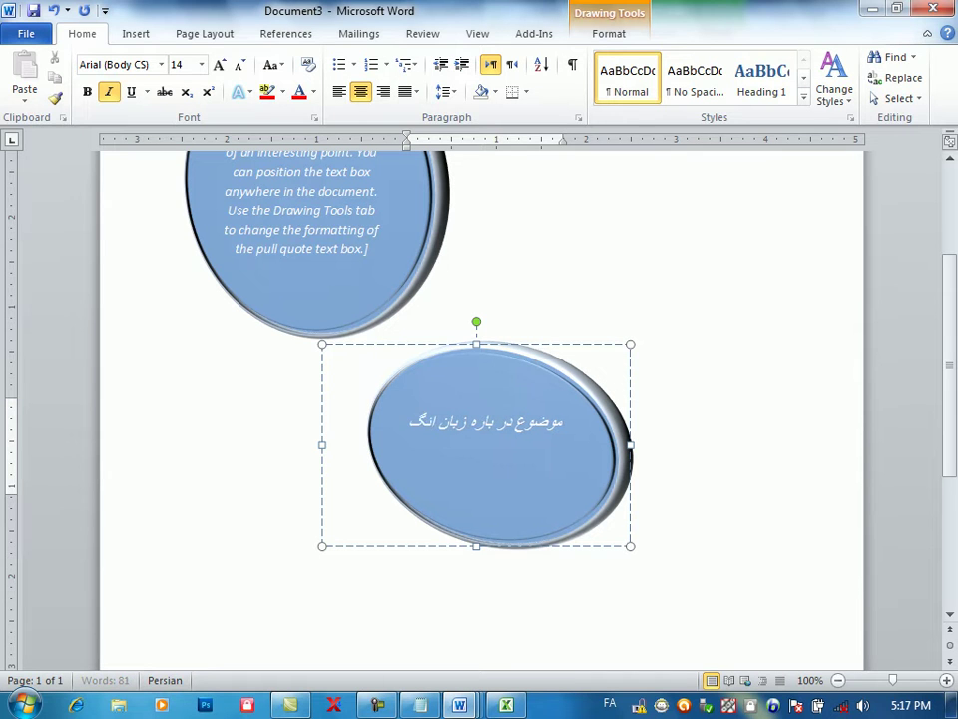
pyautogui.write('لفی')
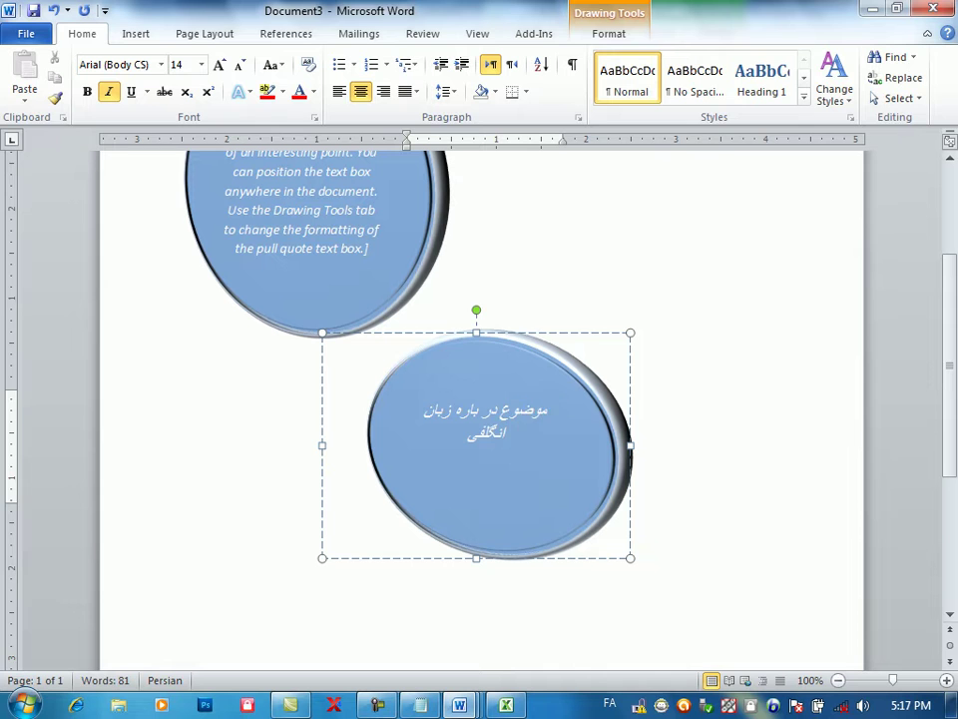
pyautogui.press('BackSpace')
pyautogui.press('BackSpace')
# Correct the caption's last word so it reads 'موضوع در باره زبان انگلیسی'.
pyautogui.write('ی')
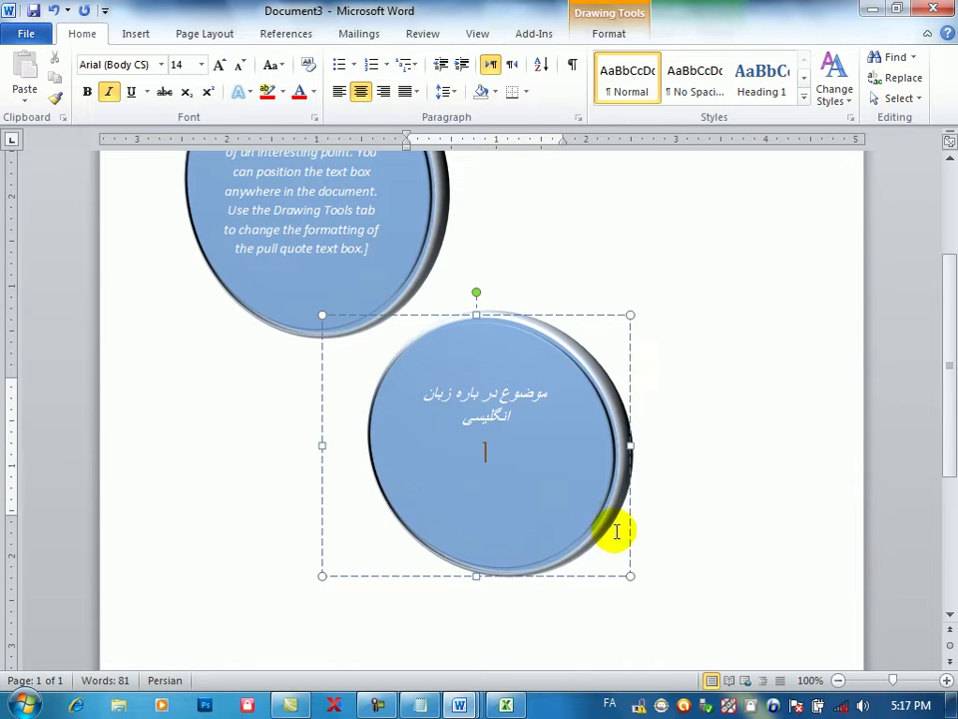
pyautogui.moveTo(516, 419)
pyautogui.mouseDown()
pyautogui.moveTo(419, 370)
pyautogui.moveTo(356, 250)
pyautogui.mouseUp()
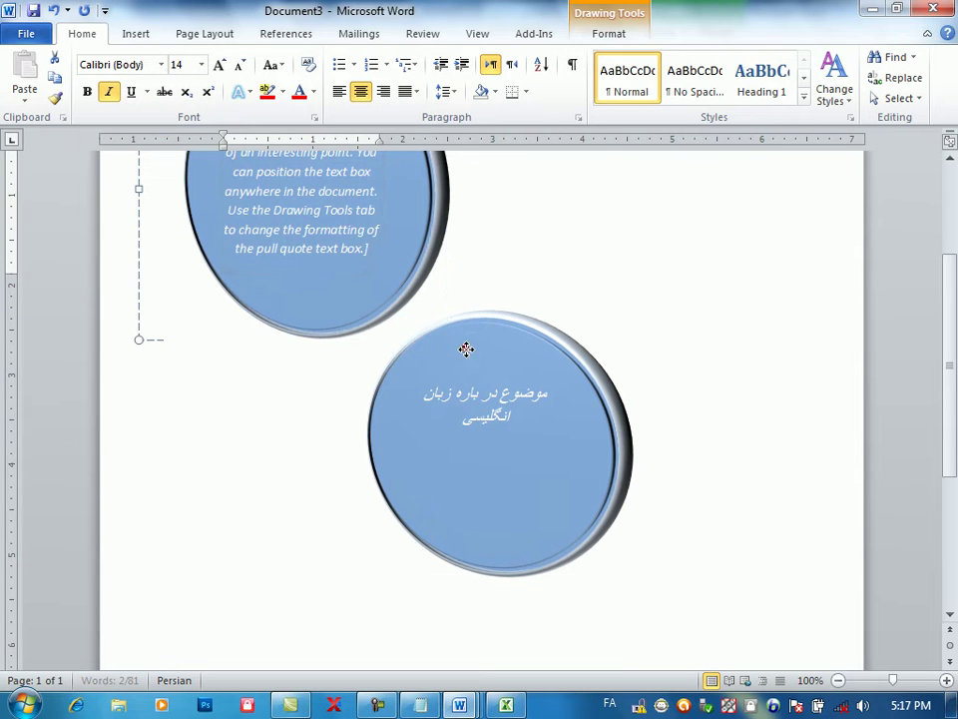
pyautogui.click(465, 344)
pyautogui.click(363, 253)
pyautogui.hotkey('ctrl', 'a')
# Duplicate the Persian circle below and to the right of the original.
pyautogui.click(469, 345)
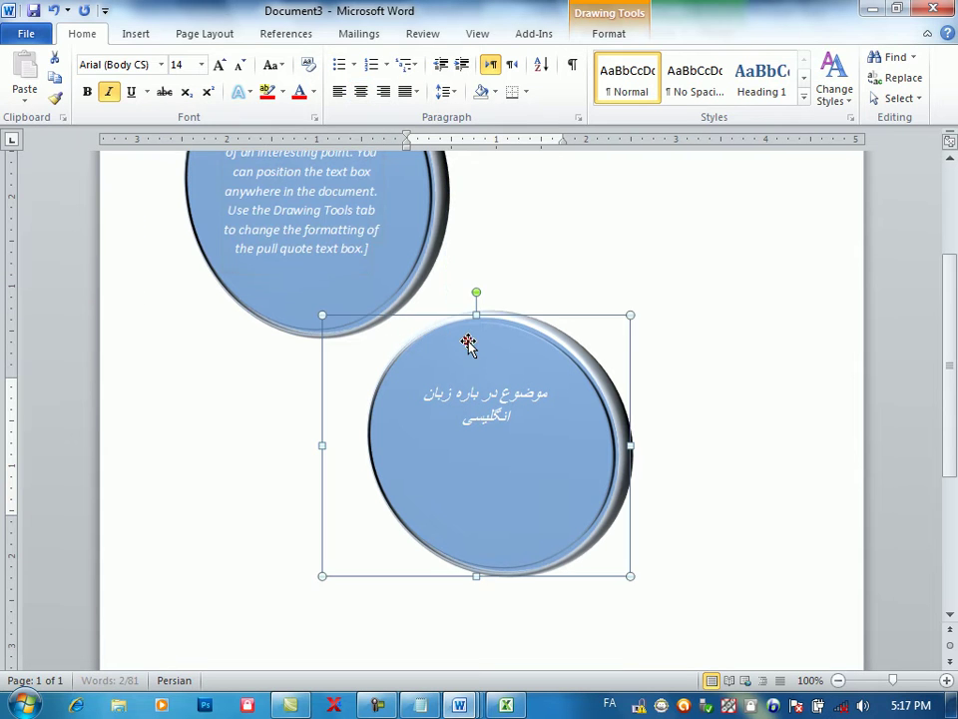
pyautogui.moveTo(495, 350); pyautogui.dragTo(643, 575)
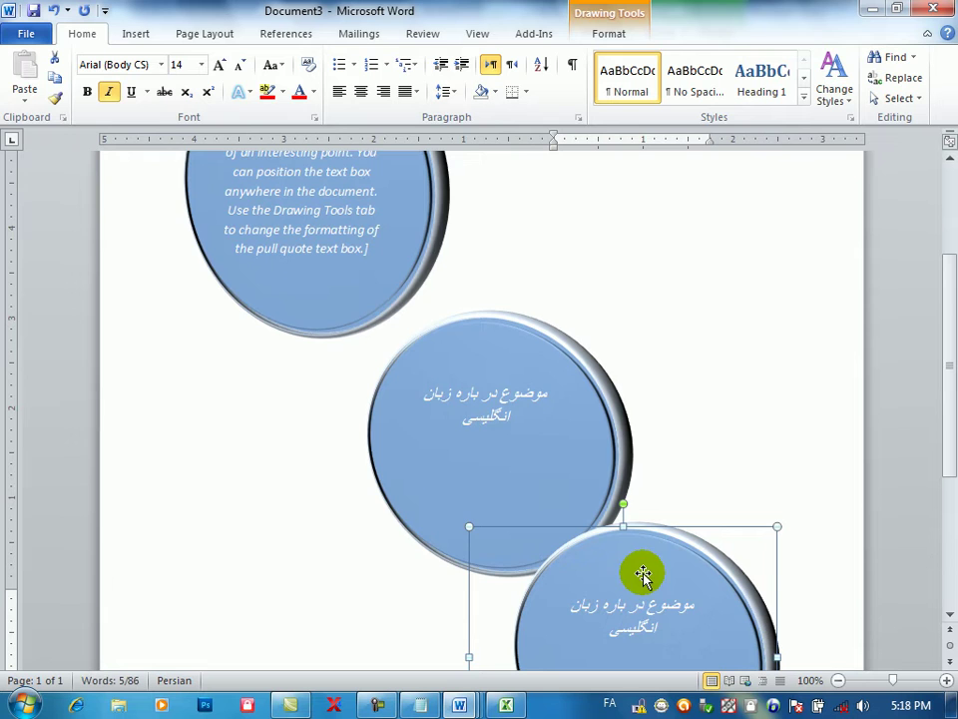
pyautogui.hotkey('ctrl', 'a')
pyautogui.click(367, 477)
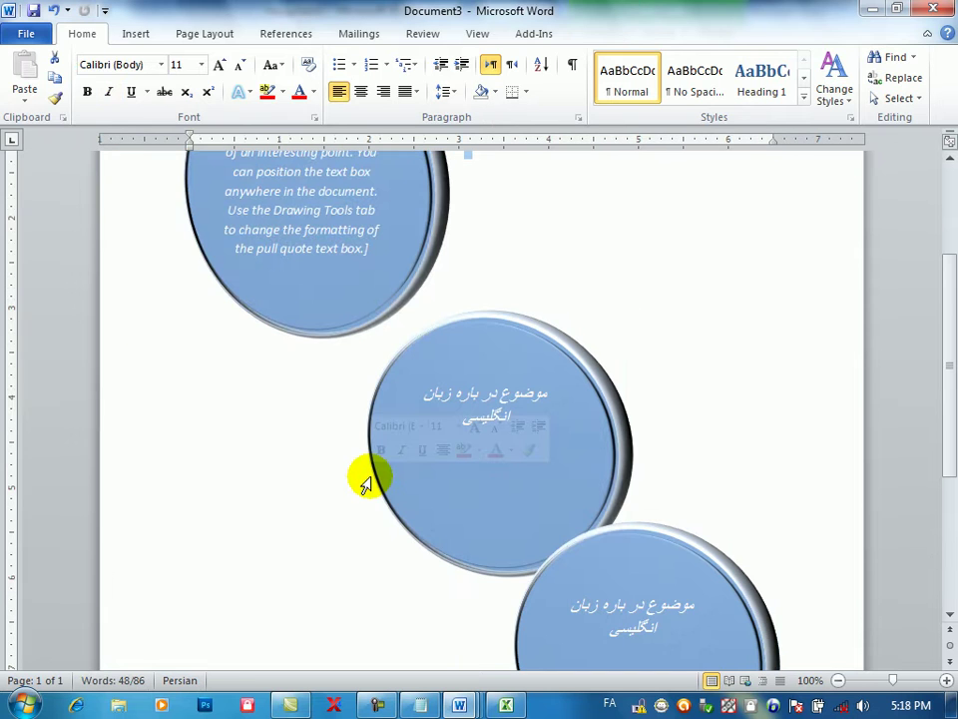
# Delete the quote circles, left-align the paragraph and switch input back to English.
pyautogui.press('Delete')
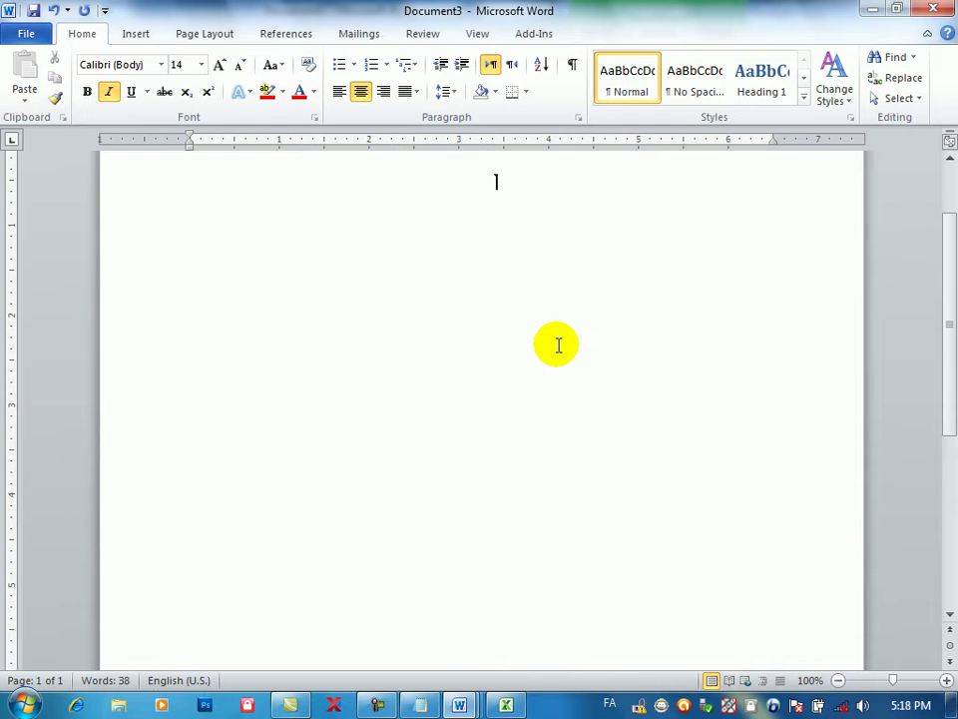
pyautogui.hotkey('ctrl', 'l')
pyautogui.hotkey('alt', 'shift')
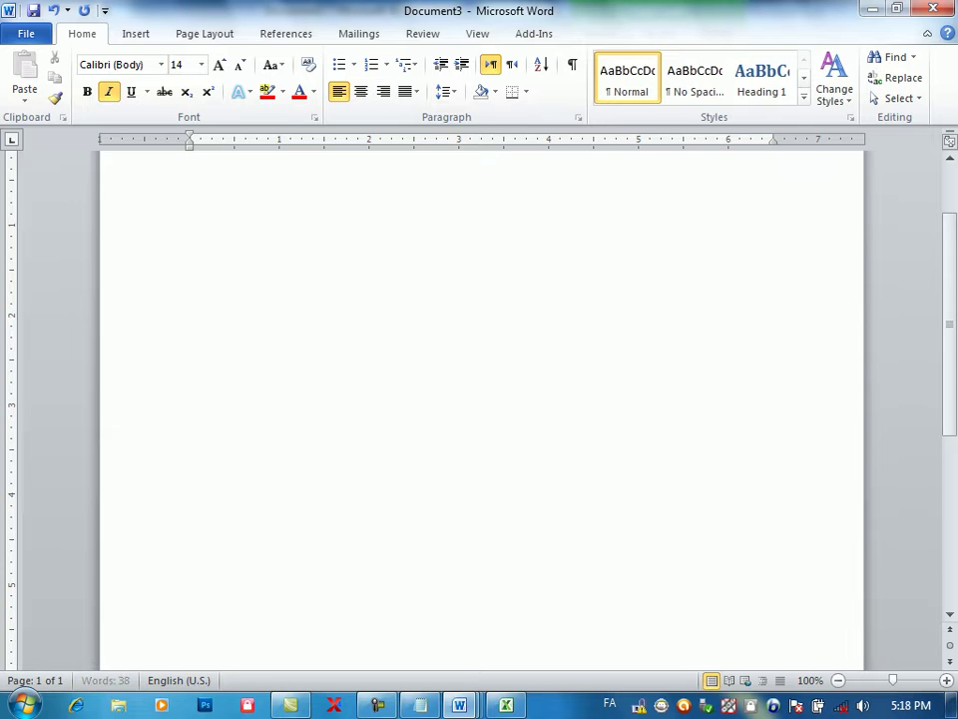
pyautogui.hotkey('alt', 'shift')
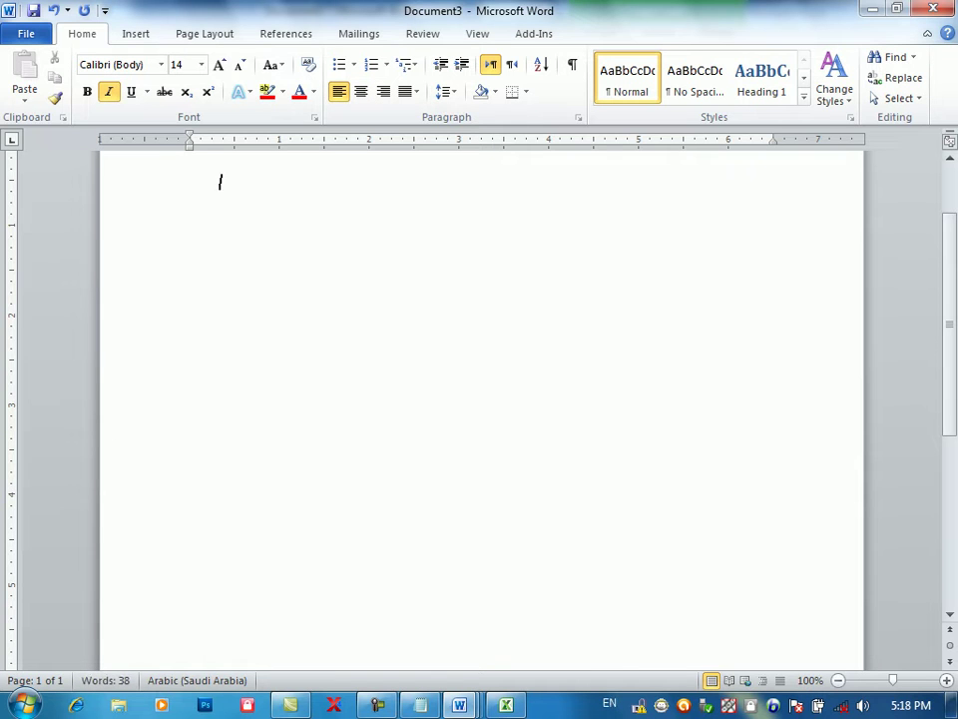
pyautogui.hotkey('alt', 'shift')
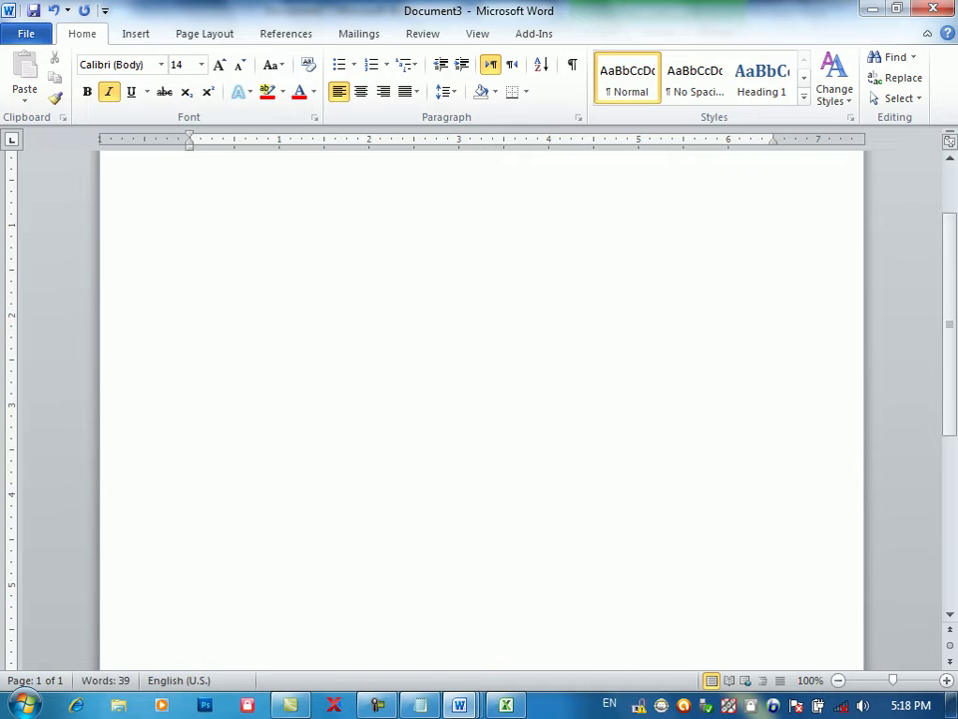
# Set the font colour to black, type =RAND text, select all, and dismiss the save prompt.
pyautogui.click(316, 92)
pyautogui.click(314, 151)
pyautogui.write('RAND(')
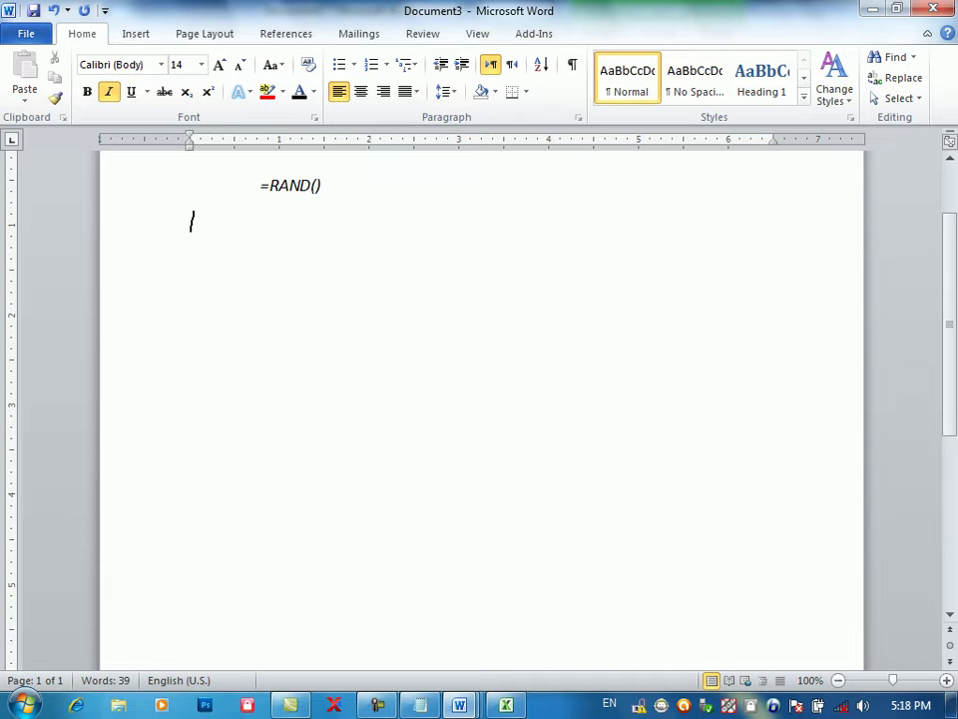
pyautogui.hotkey('ctrl', 'a')
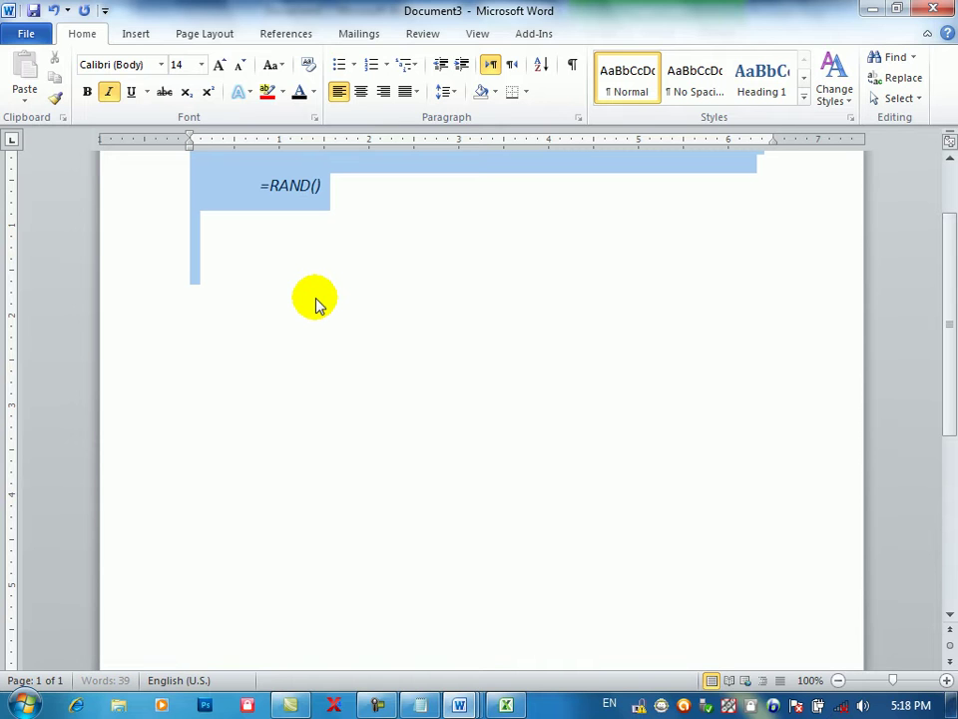
pyautogui.hotkey('ctrl', 's')
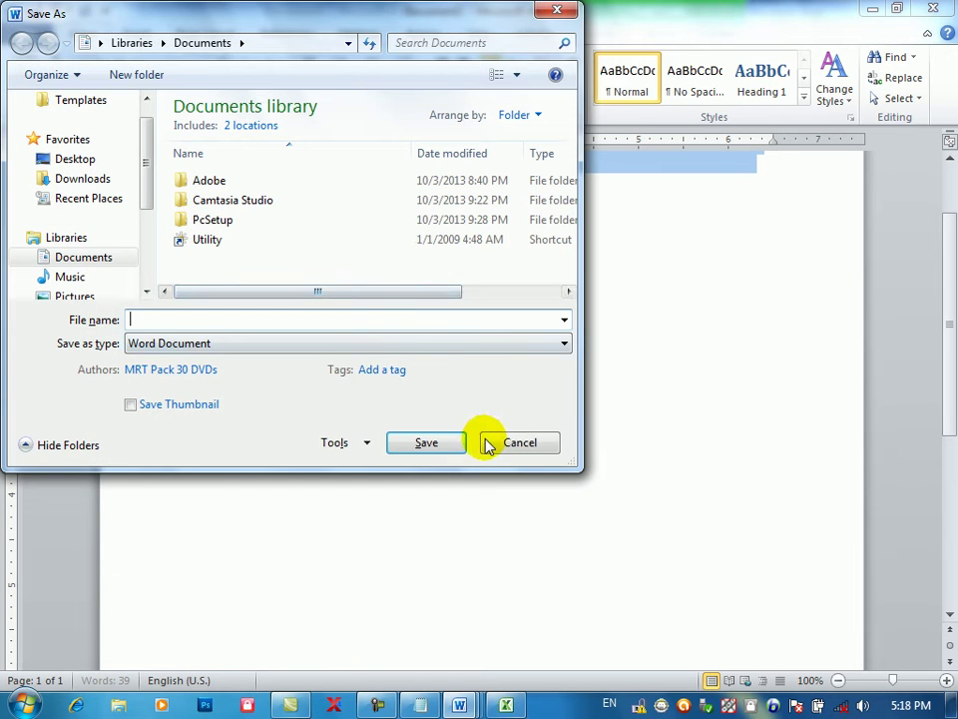
pyautogui.click(486, 442)
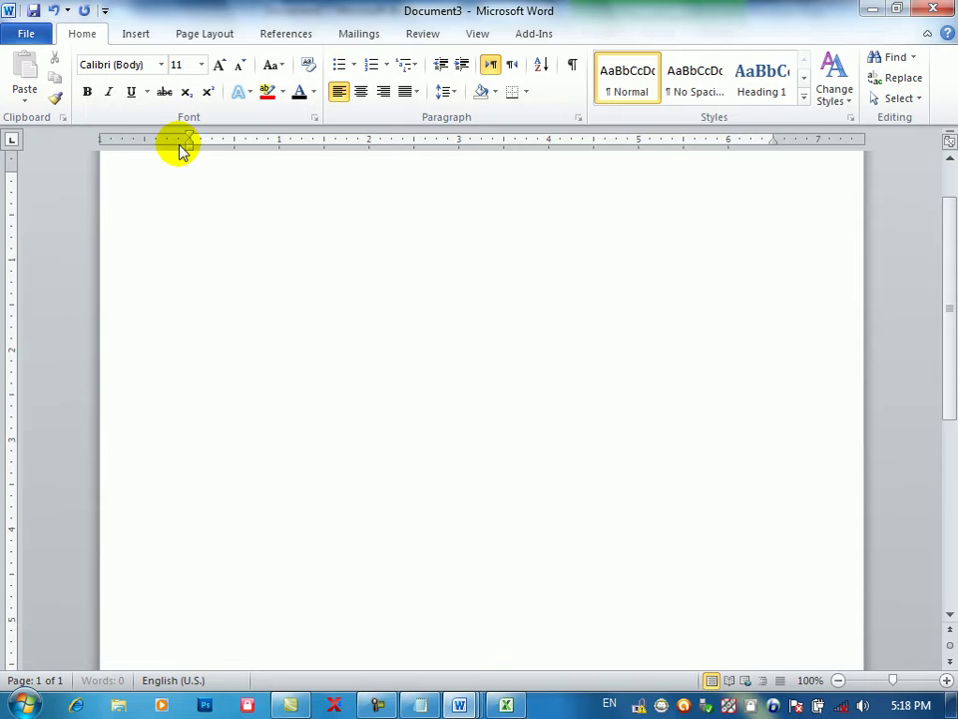
# Generate =RAND() sample paragraphs and repeat twice so the text reaches page 2.
pyautogui.write('=RAB')
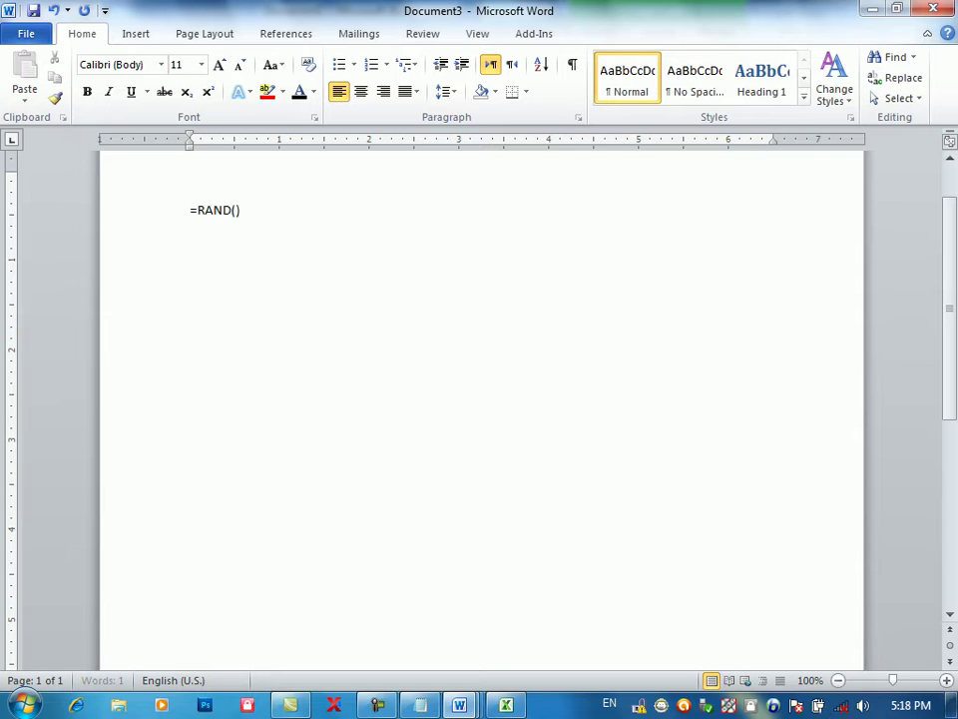
pyautogui.press('Return')
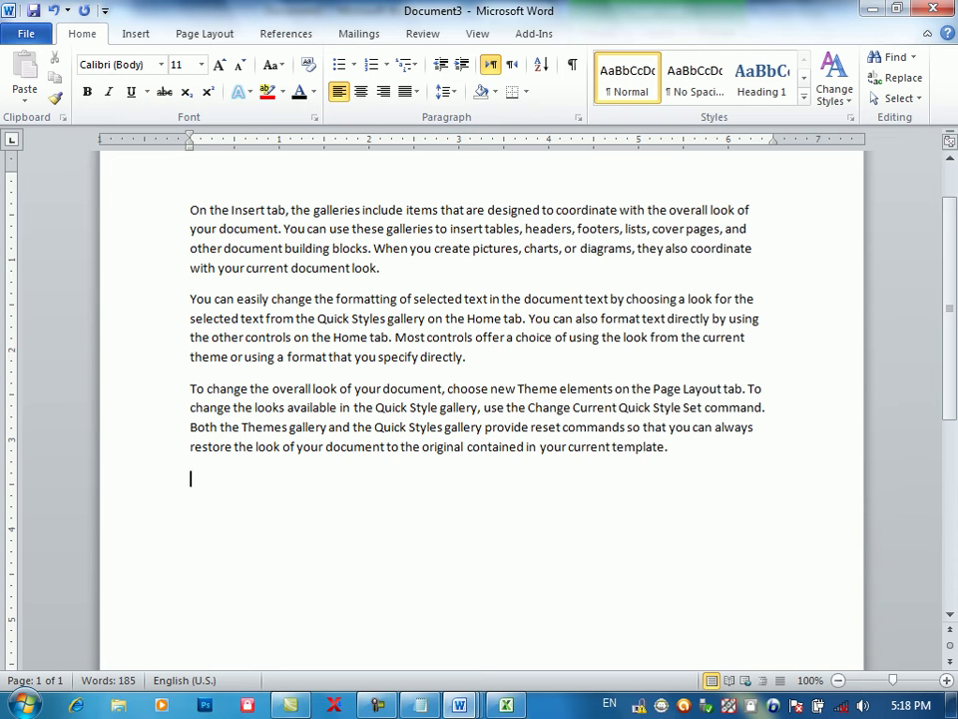
pyautogui.hotkey('ctrl', 'y')
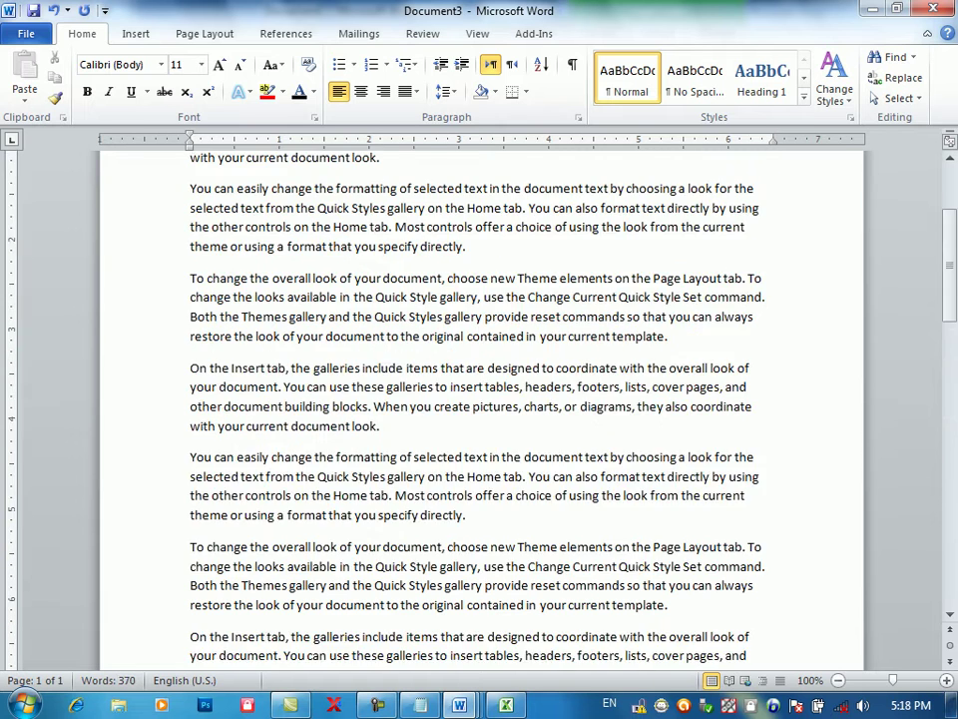
pyautogui.hotkey('ctrl', 'y')
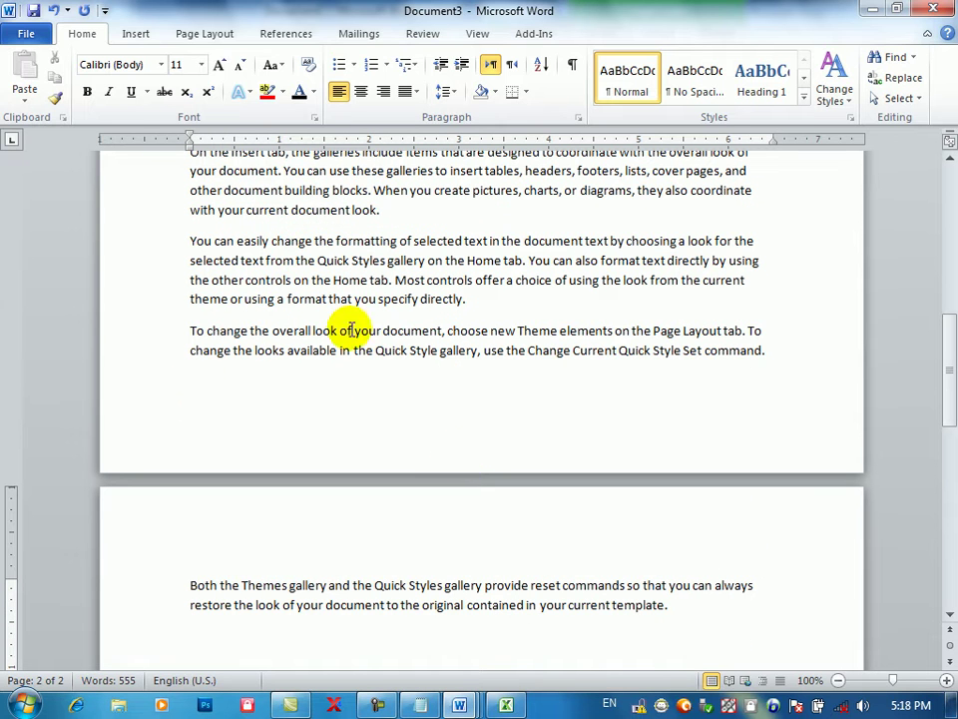
pyautogui.click(138, 36)
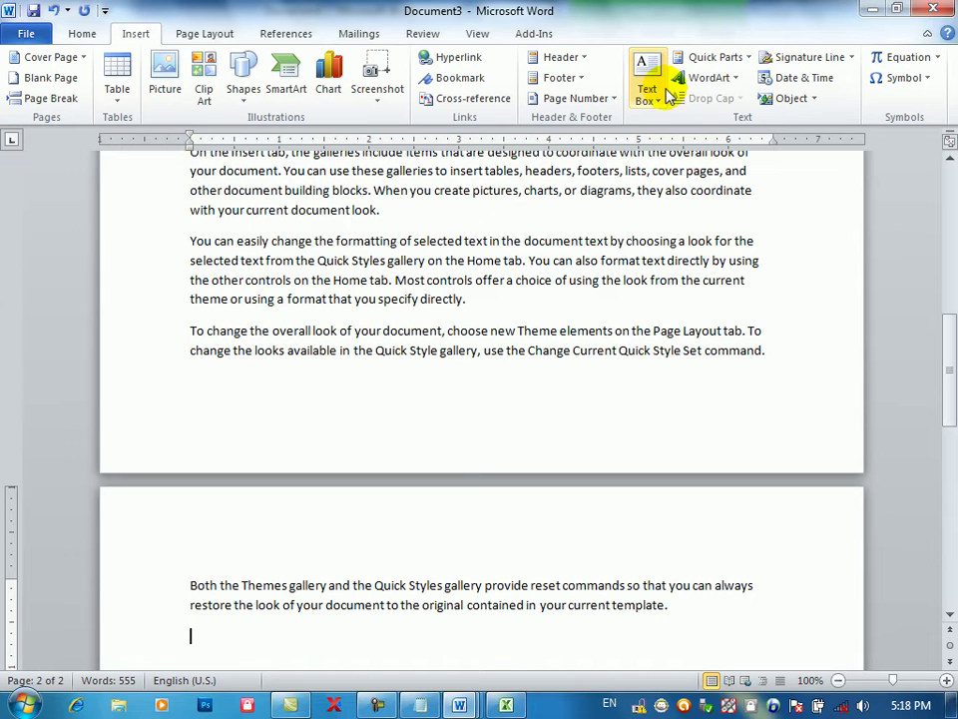
# Draw a text box below the page-1 paragraphs and type the 'Prepaed andcomputerized by' credit line.
pyautogui.click(651, 90)
pyautogui.click(614, 488)
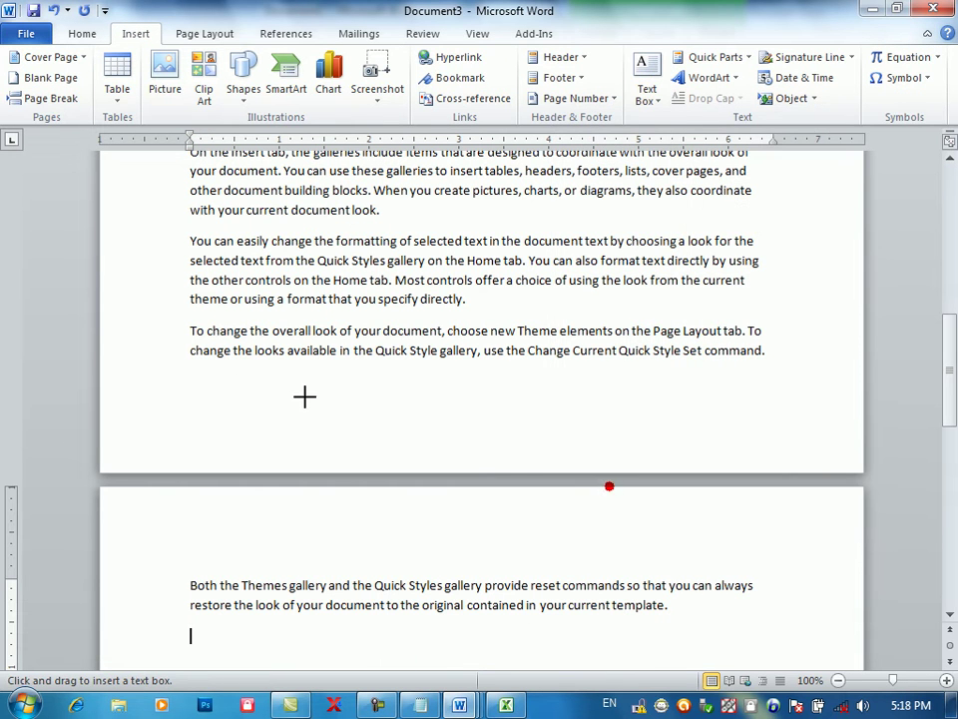
pyautogui.moveTo(185, 359); pyautogui.dragTo(780, 444)
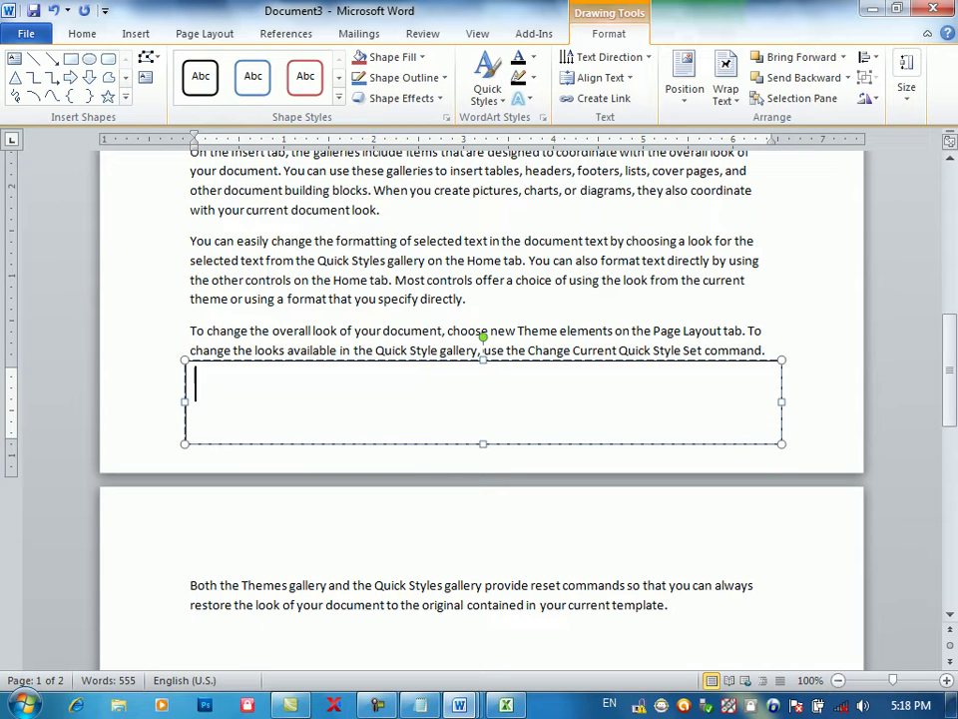
pyautogui.write('PRE')
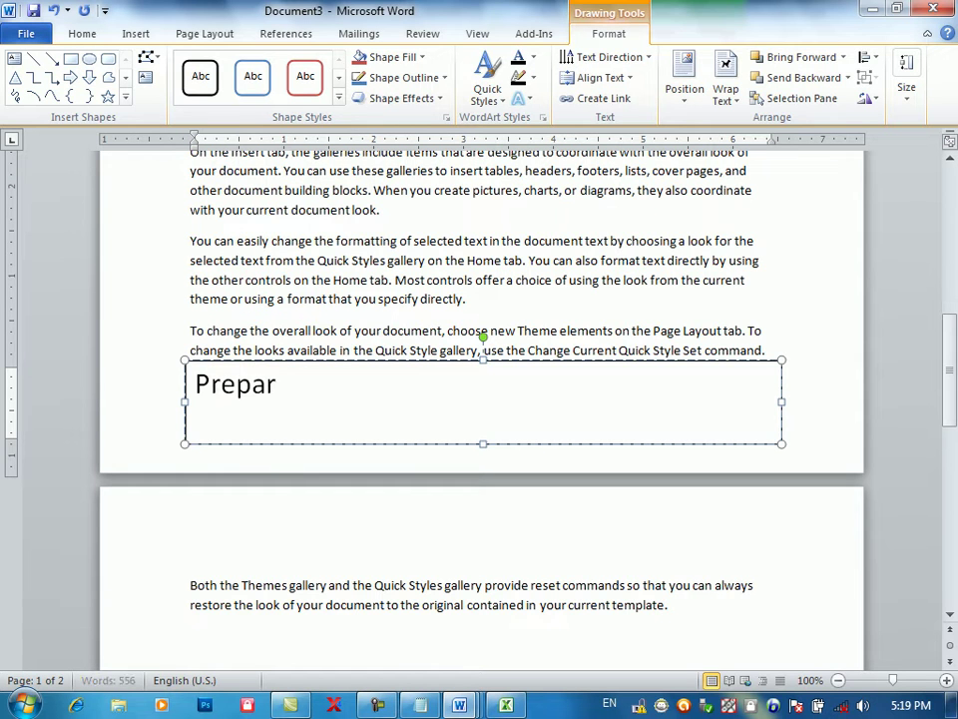
pyautogui.write('andcomputerized by sahel')
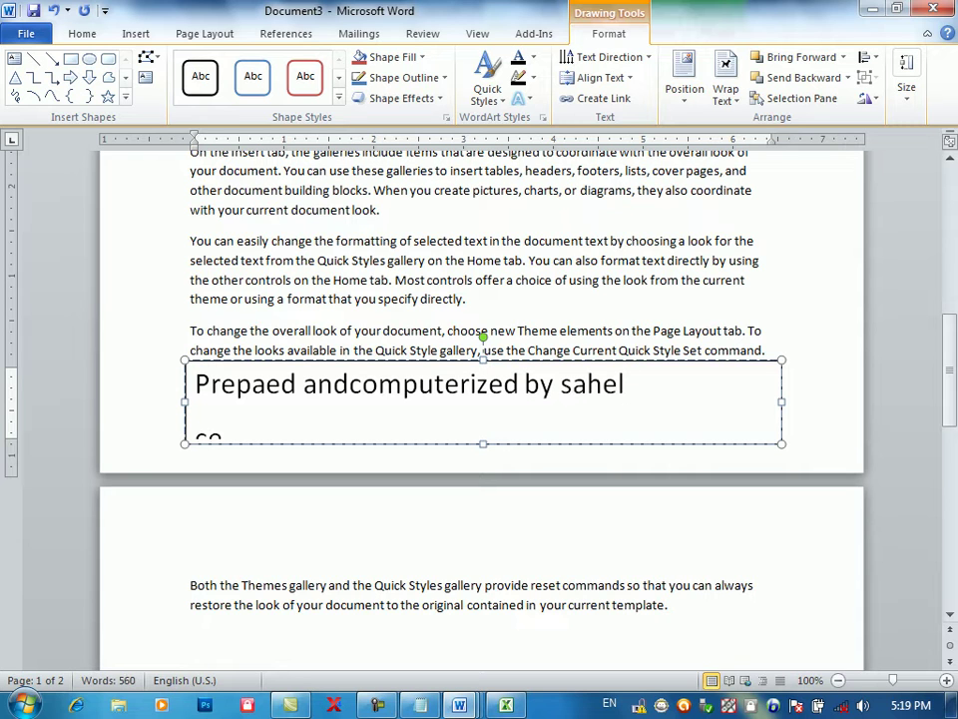
# Make the text box taller and add the author's e-mail address as a second line.
pyautogui.moveTo(483, 444); pyautogui.dragTo(484, 462)
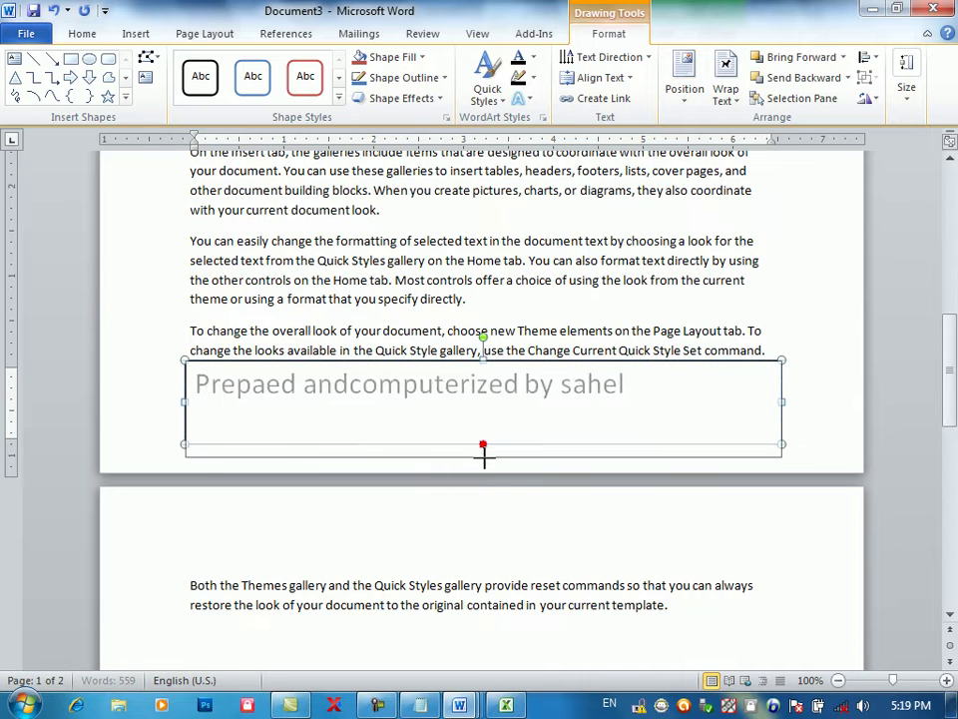
pyautogui.click(391, 430)
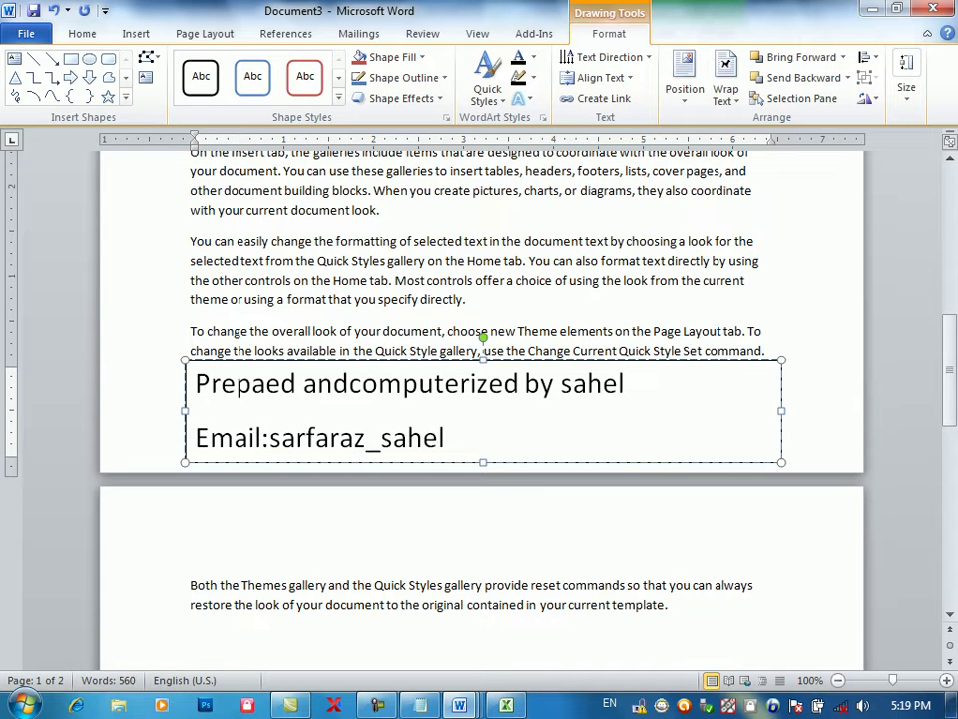
pyautogui.write('yahoo.com')
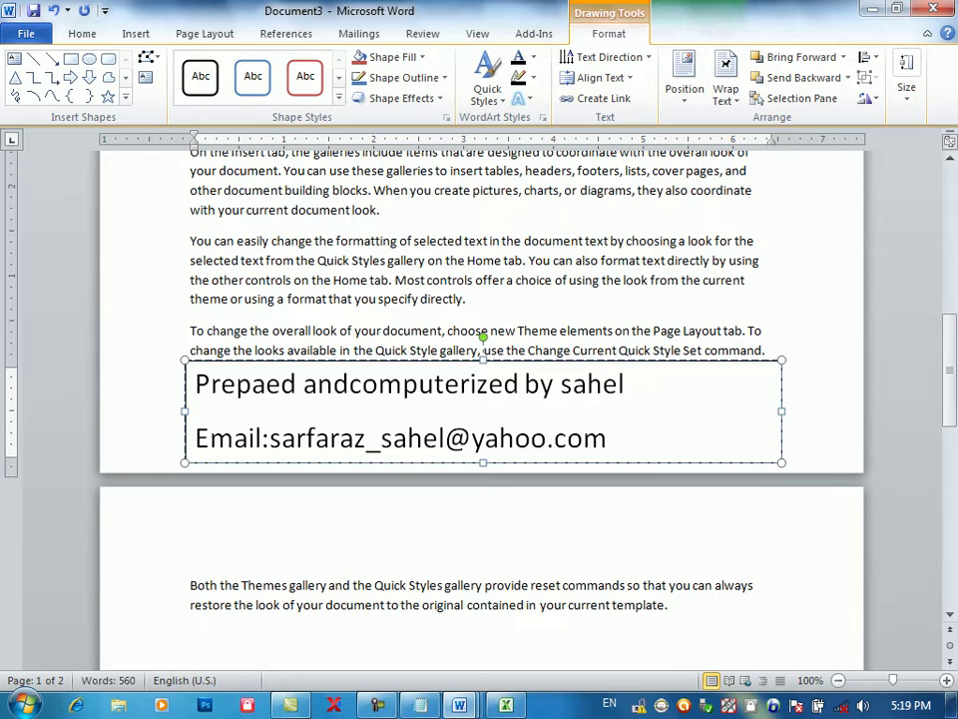
pyautogui.click(809, 363)
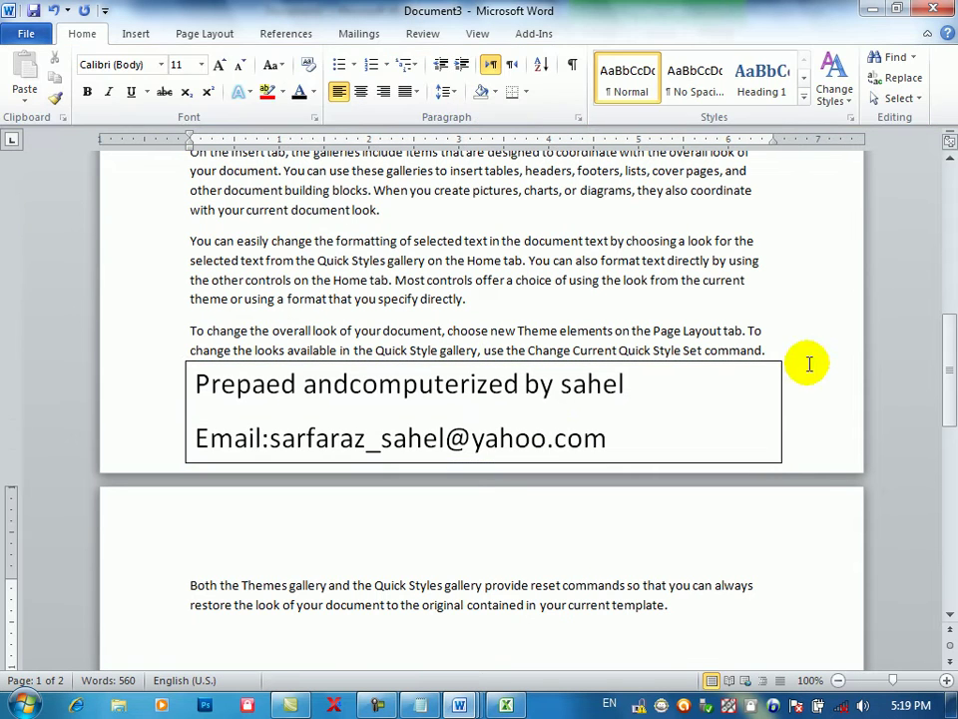
# Remove the credit text box's border with Shape Outline > No Outline.
pyautogui.click(627, 384)
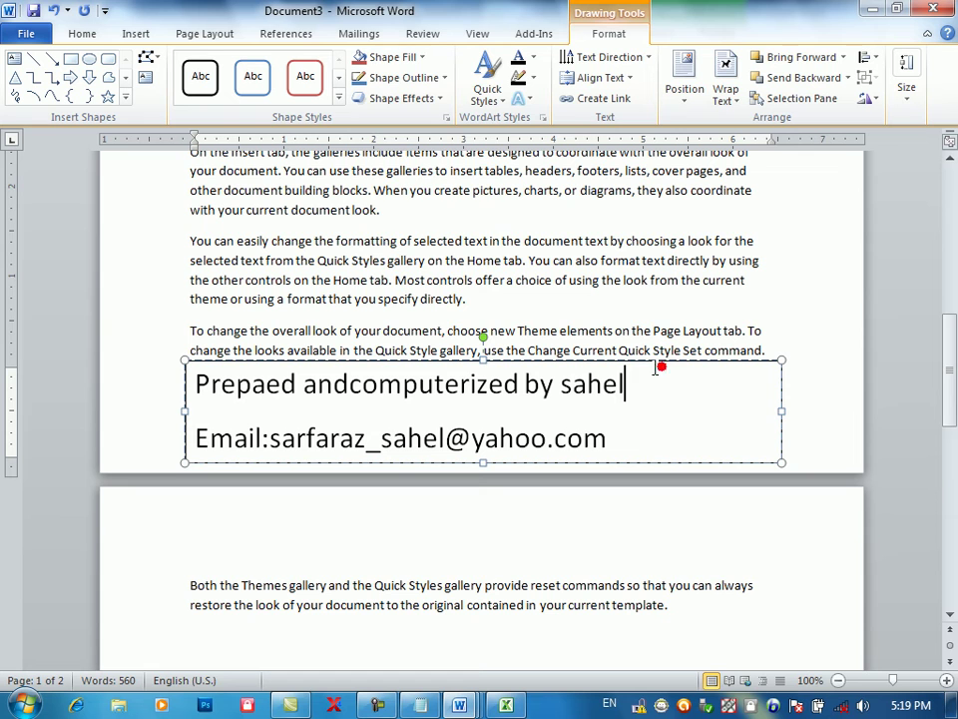
pyautogui.click(418, 82)
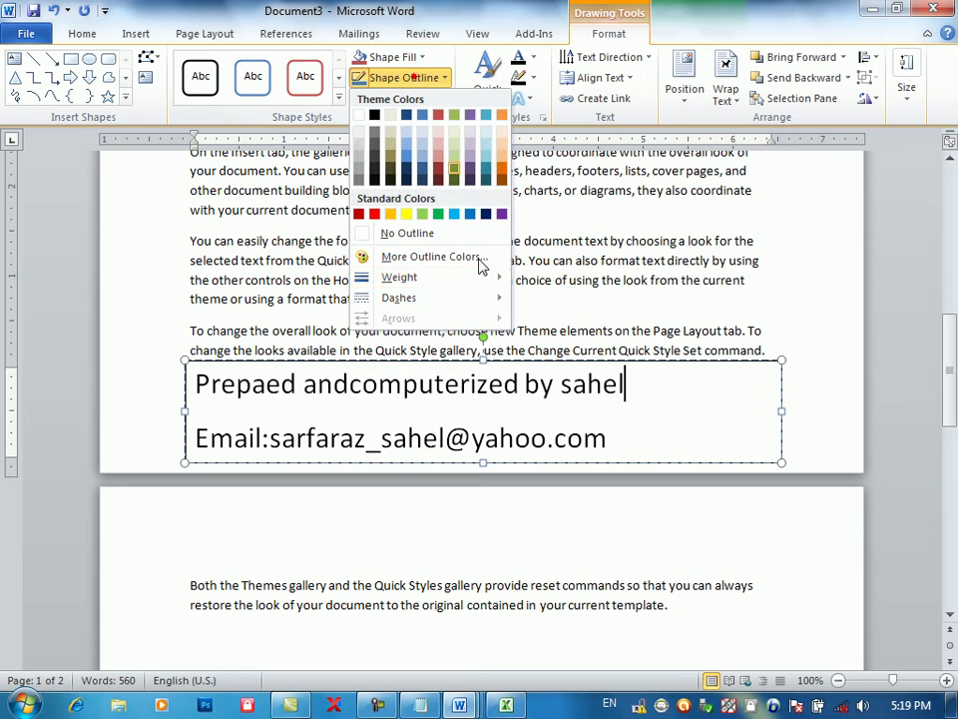
pyautogui.click(797, 238)
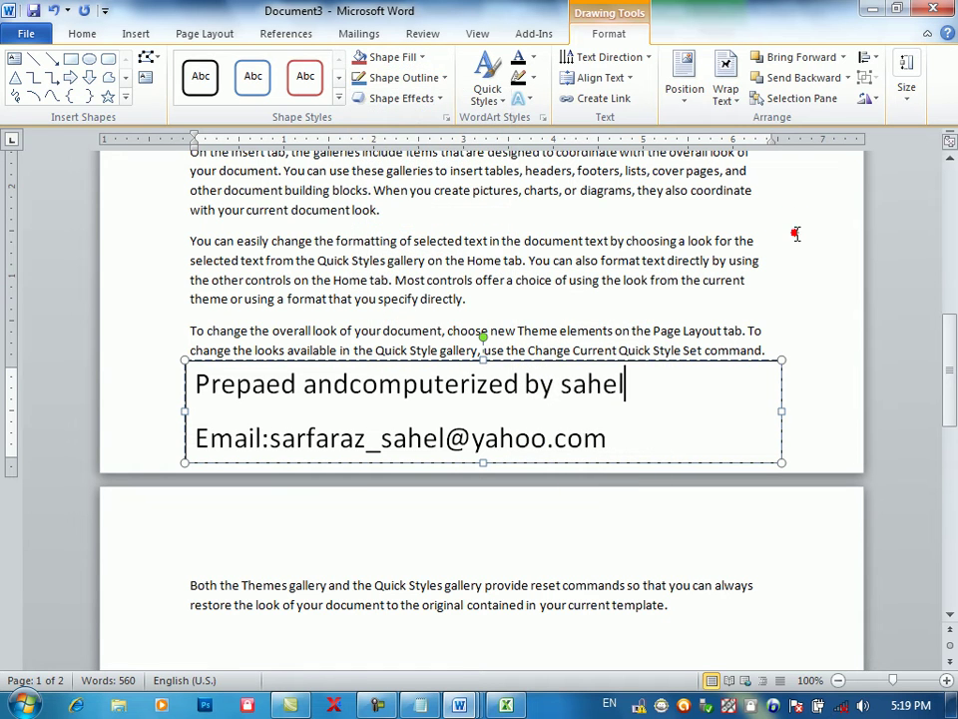
pyautogui.click(406, 85)
pyautogui.moveTo(371, 275)
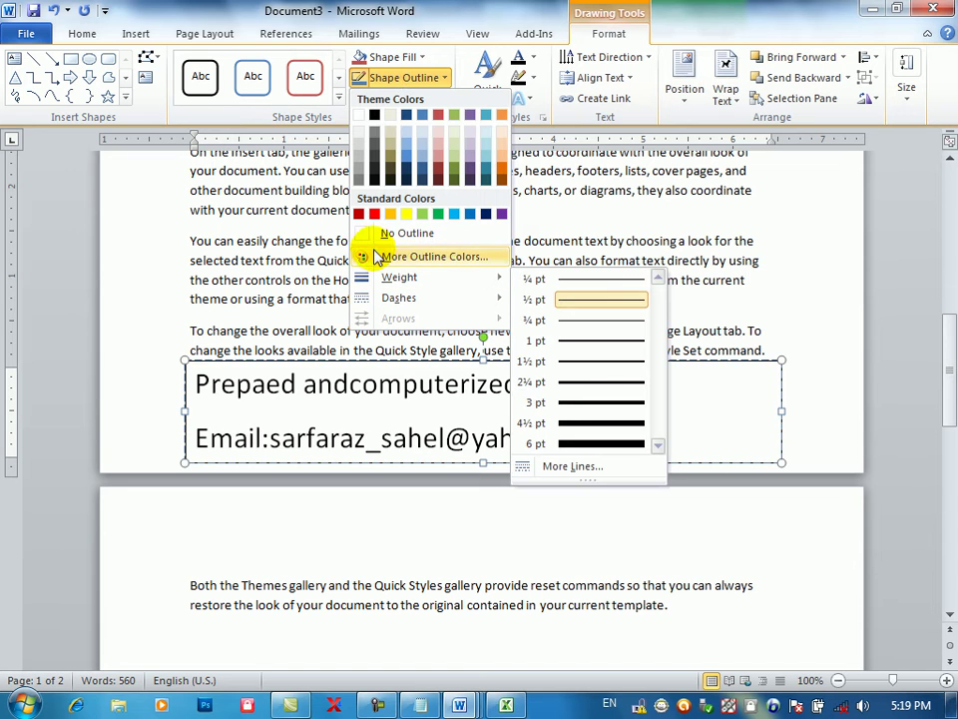
pyautogui.click(399, 232)
# Open the Insert tab's gallery of built-in text box styles.
pyautogui.click(841, 356)
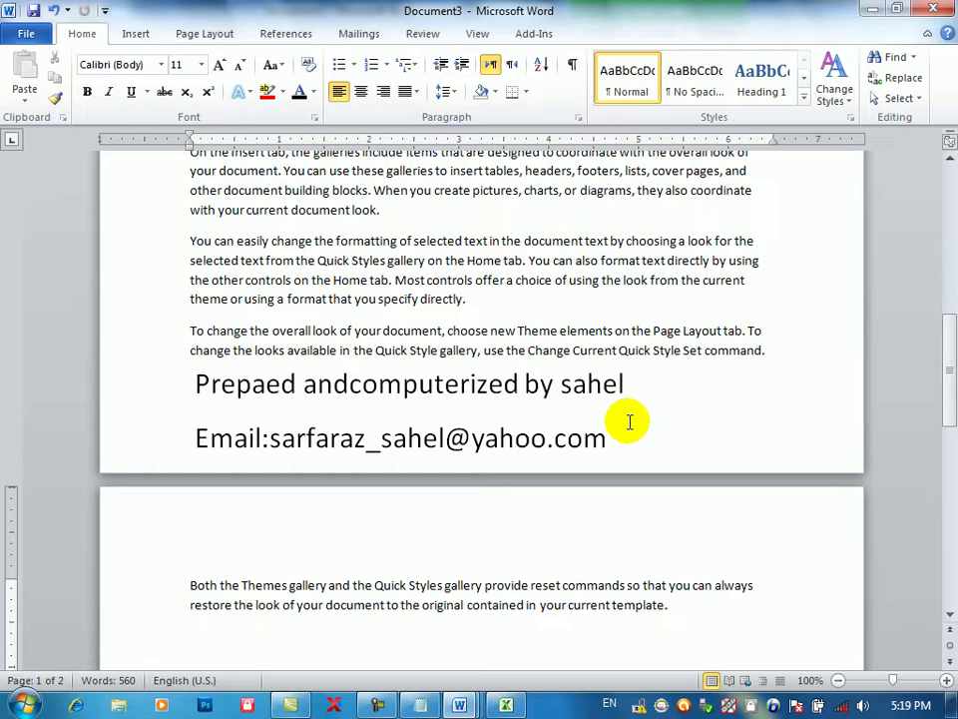
pyautogui.click(134, 33)
pyautogui.click(645, 80)
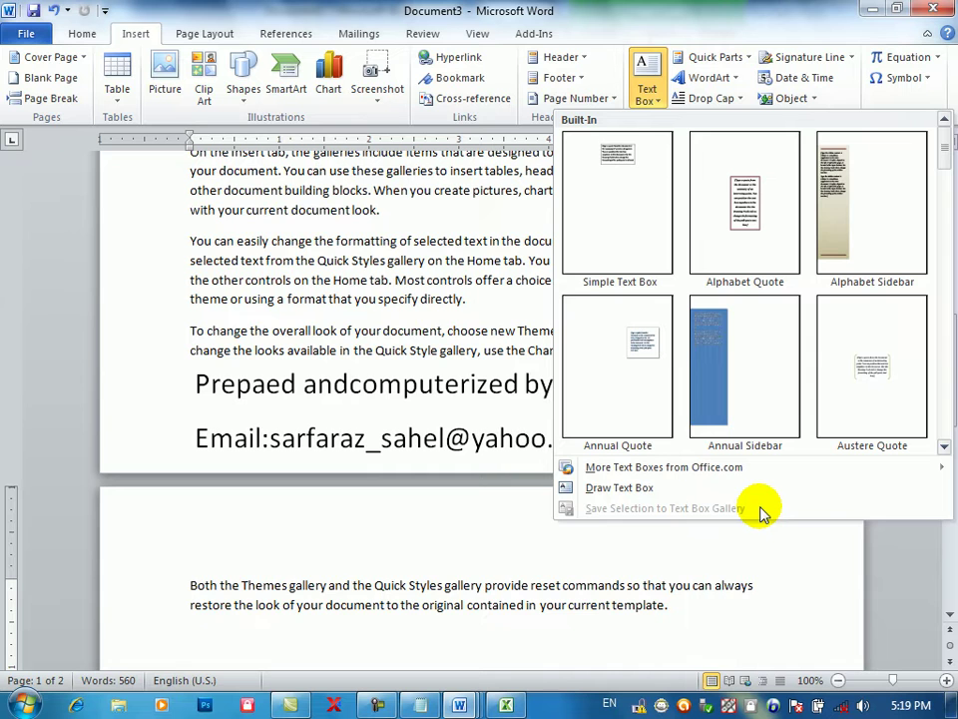
# Draw a text box framing the 'Both the Themes gallery…' paragraph on page 2.
pyautogui.click(949, 524)
pyautogui.moveTo(947, 518)
pyautogui.mouseDown()
pyautogui.moveTo(941, 350)
pyautogui.moveTo(949, 404)
pyautogui.mouseUp()
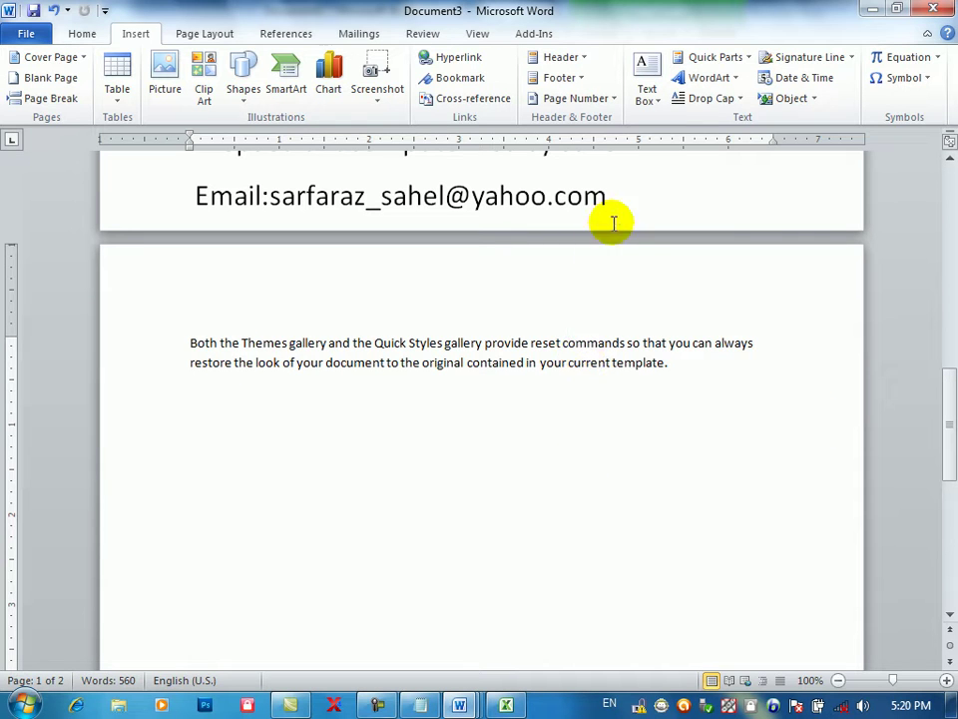
pyautogui.click(651, 100)
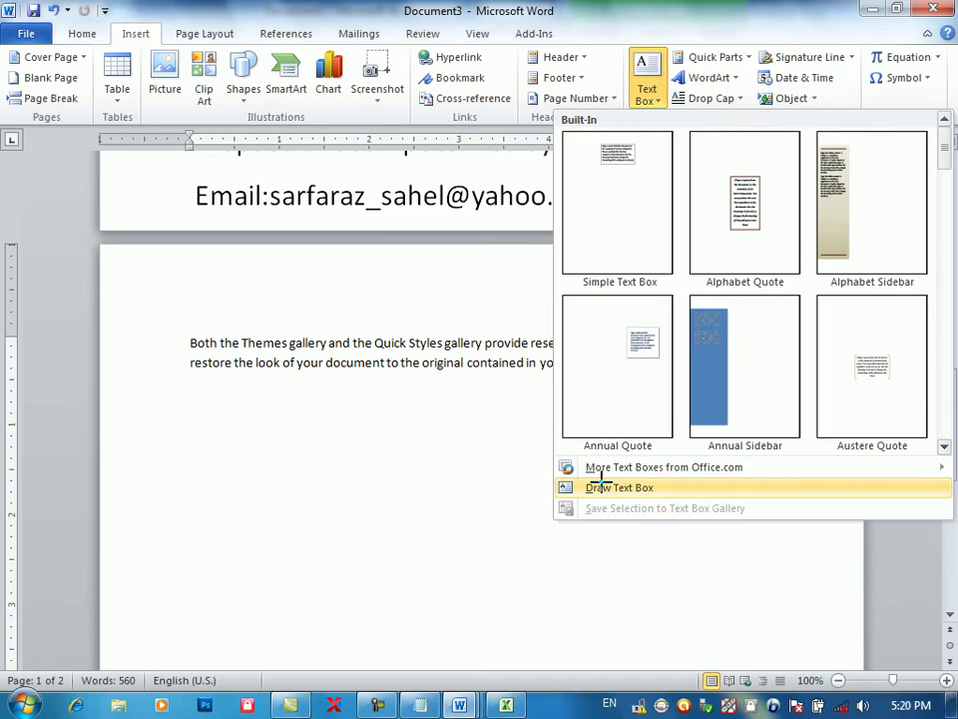
pyautogui.click(604, 487)
pyautogui.moveTo(171, 288)
pyautogui.mouseDown()
pyautogui.moveTo(466, 363)
pyautogui.moveTo(790, 428)
pyautogui.mouseUp()
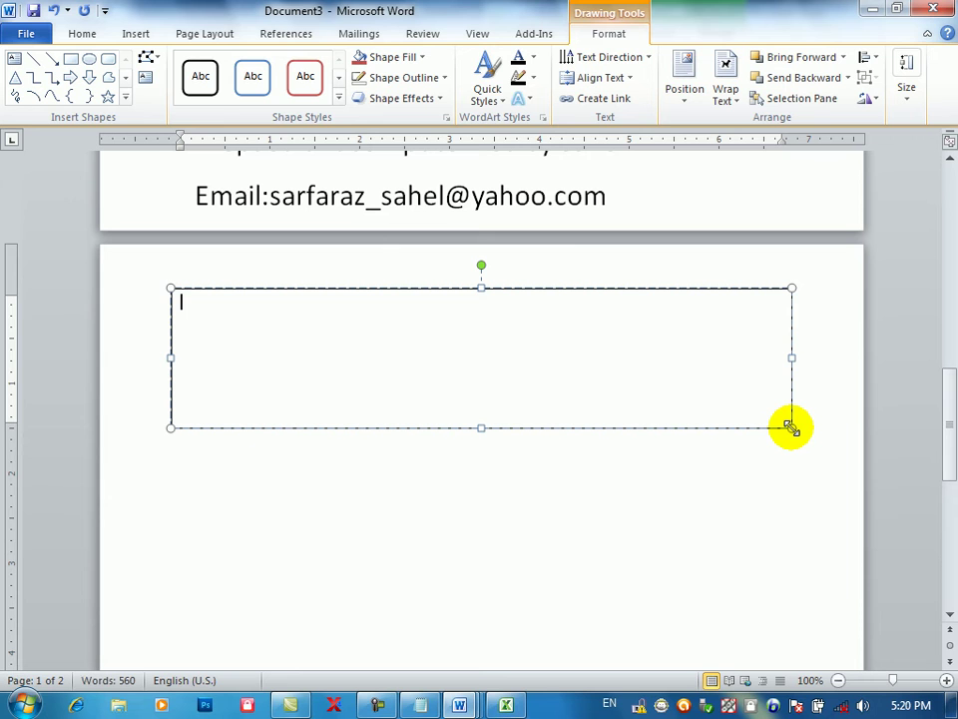
# Give the new text box No Fill and place the insertion point below it.
pyautogui.click(395, 56)
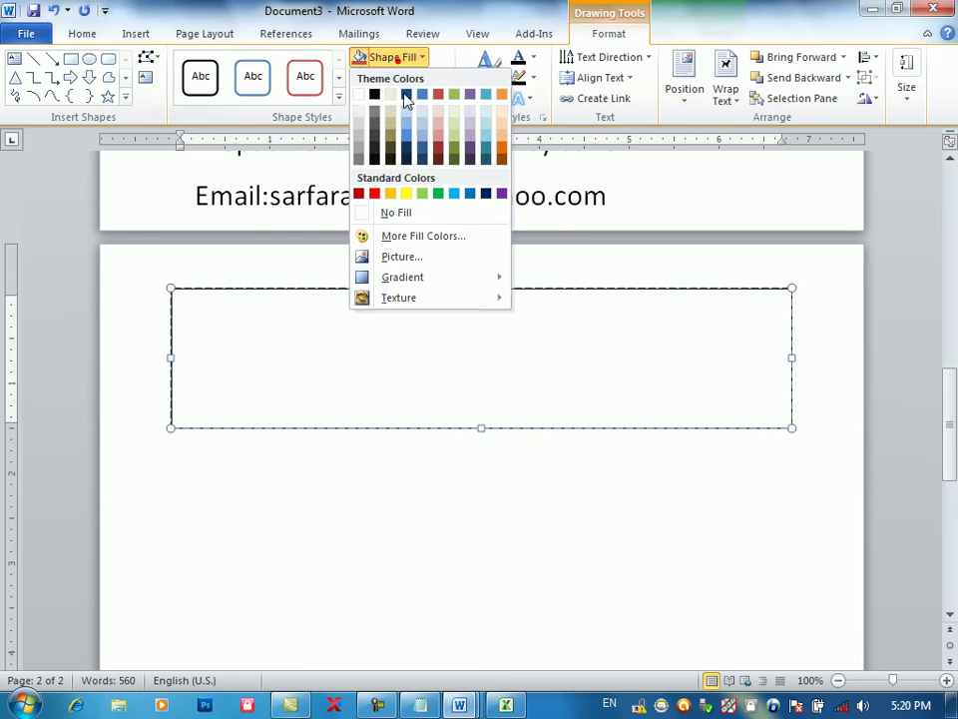
pyautogui.click(369, 212)
pyautogui.click(570, 554)
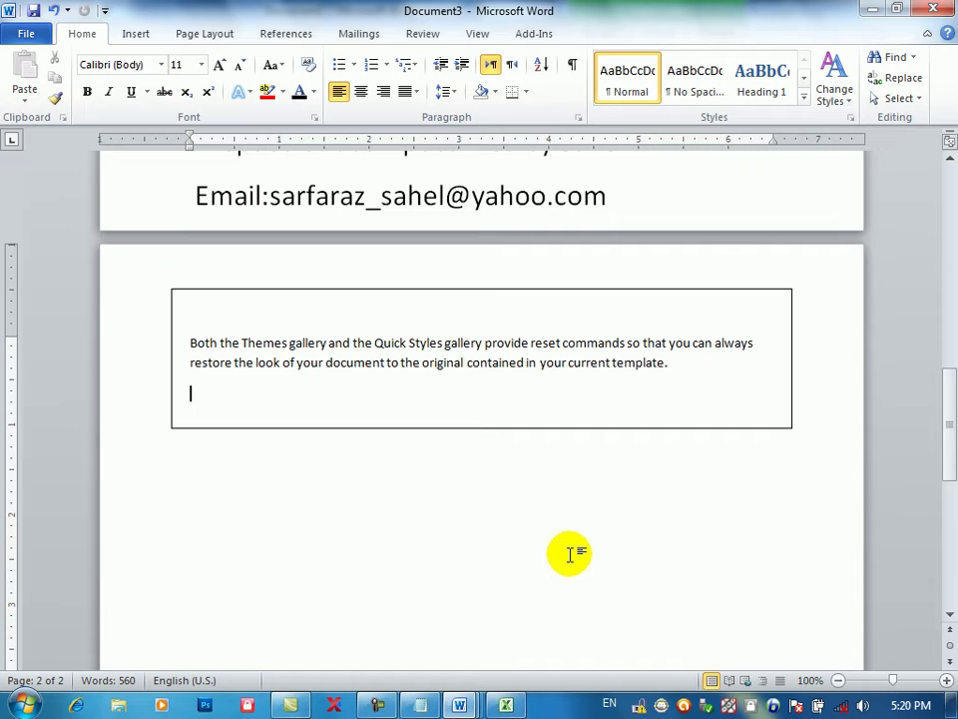
pyautogui.doubleClick(383, 562)
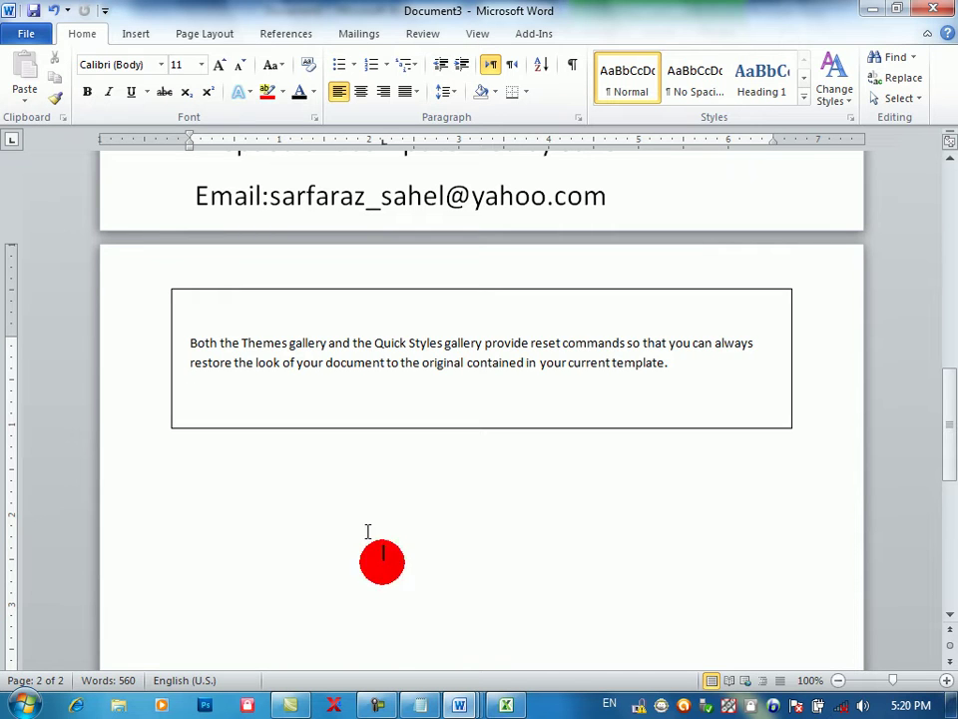
pyautogui.click(138, 45)
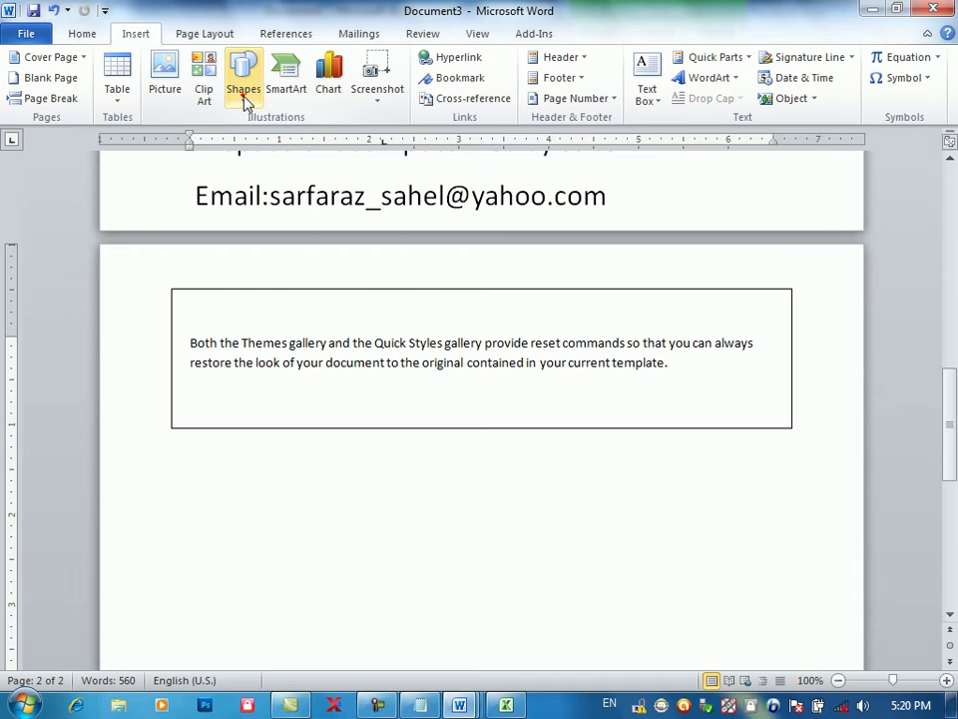
# Draw two full-width text boxes, one beneath the other, under the framed Themes paragraph.
pyautogui.click(241, 90)
pyautogui.click(235, 136)
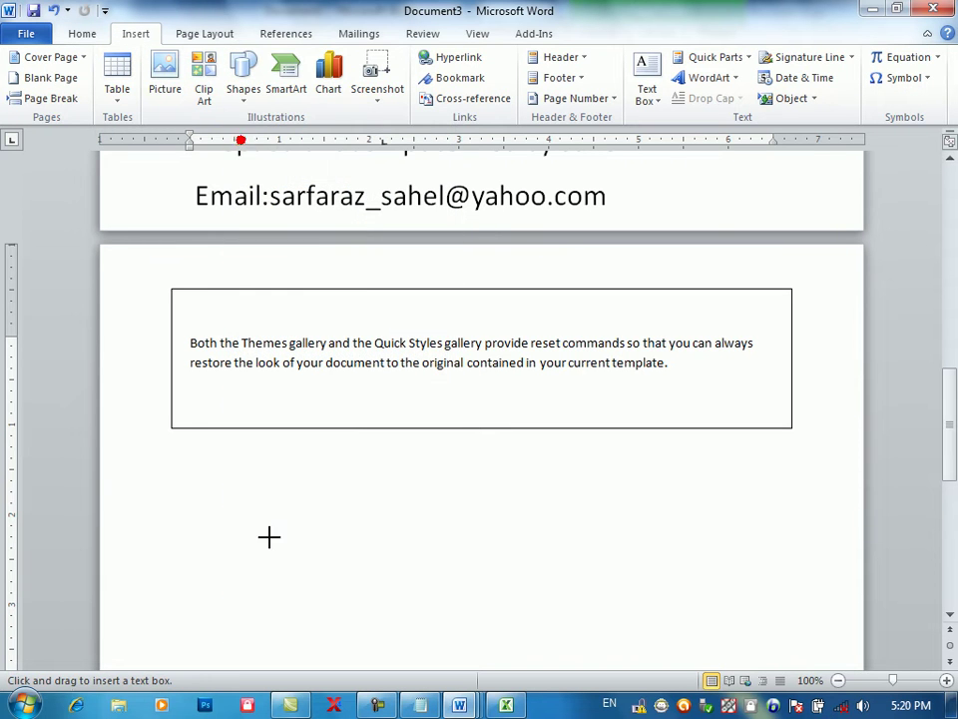
pyautogui.moveTo(177, 437); pyautogui.dragTo(795, 546)
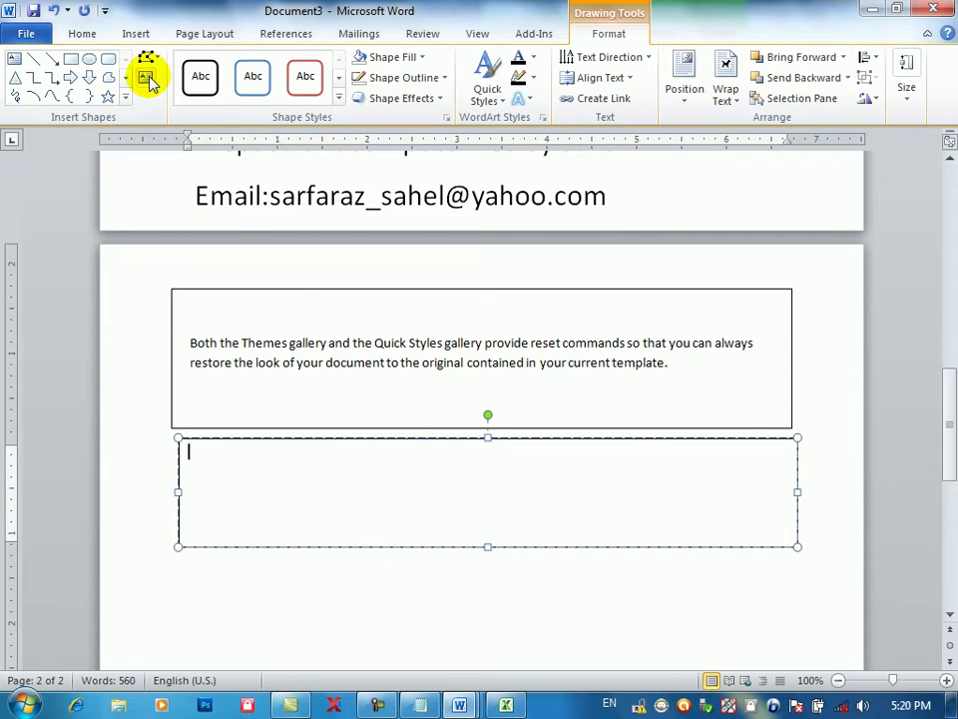
pyautogui.click(146, 77)
pyautogui.moveTo(188, 558); pyautogui.dragTo(791, 657)
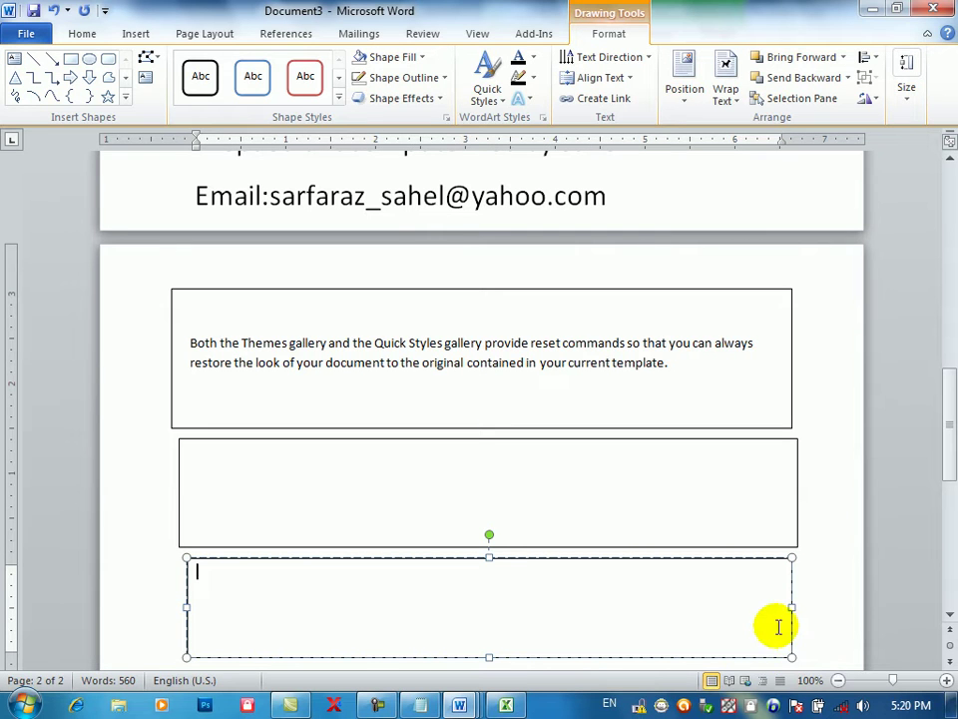
# Select the first page-2 text box and try a red, then a blue shape style on it.
pyautogui.click(136, 38)
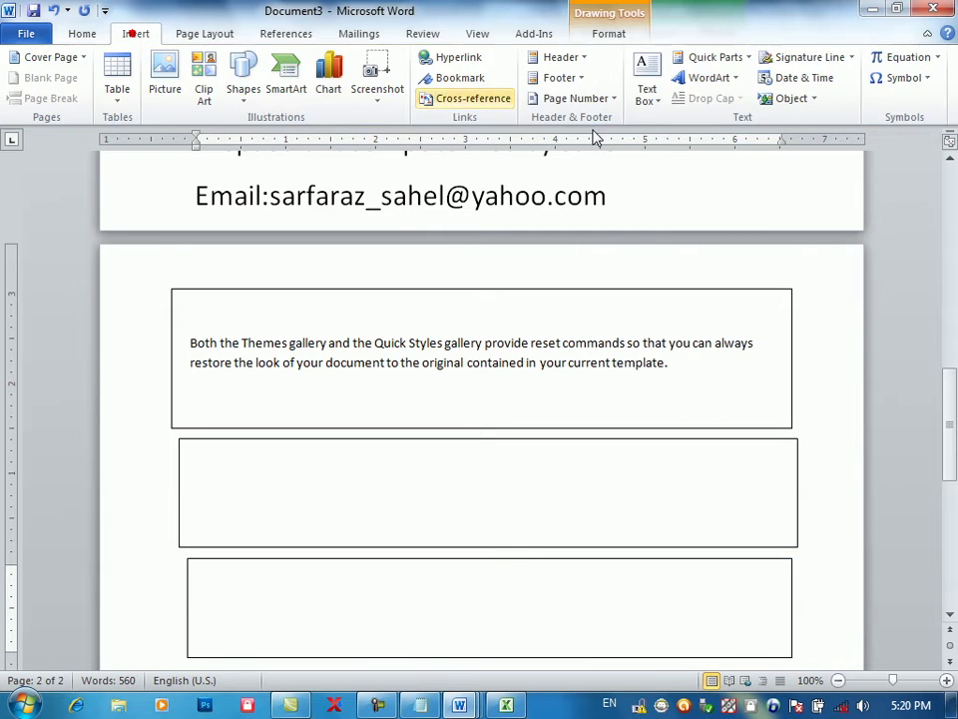
pyautogui.click(646, 92)
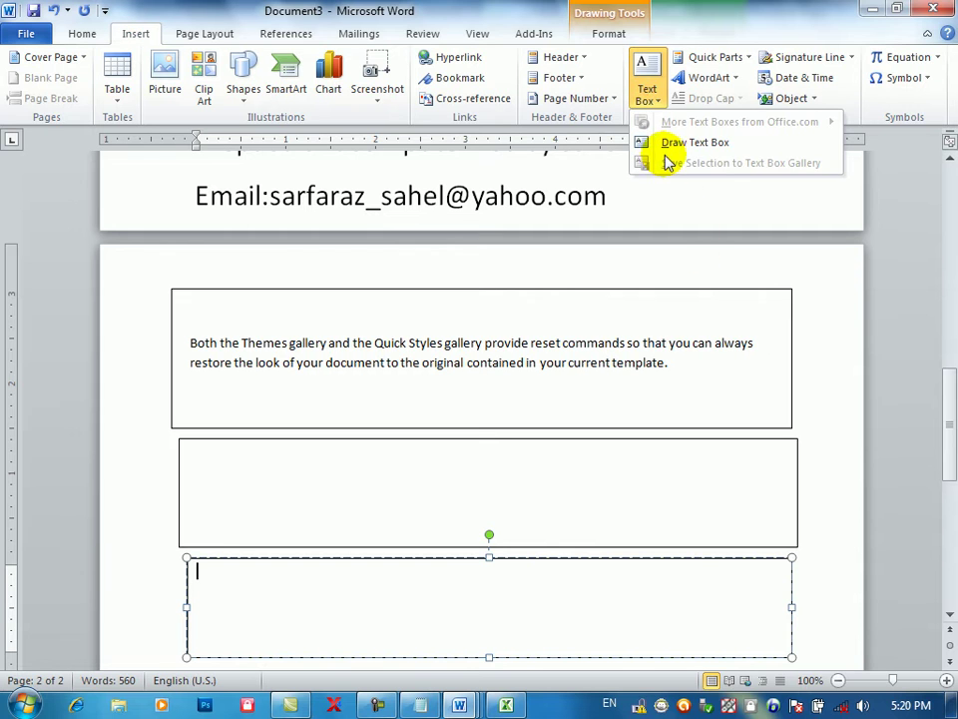
pyautogui.click(853, 305)
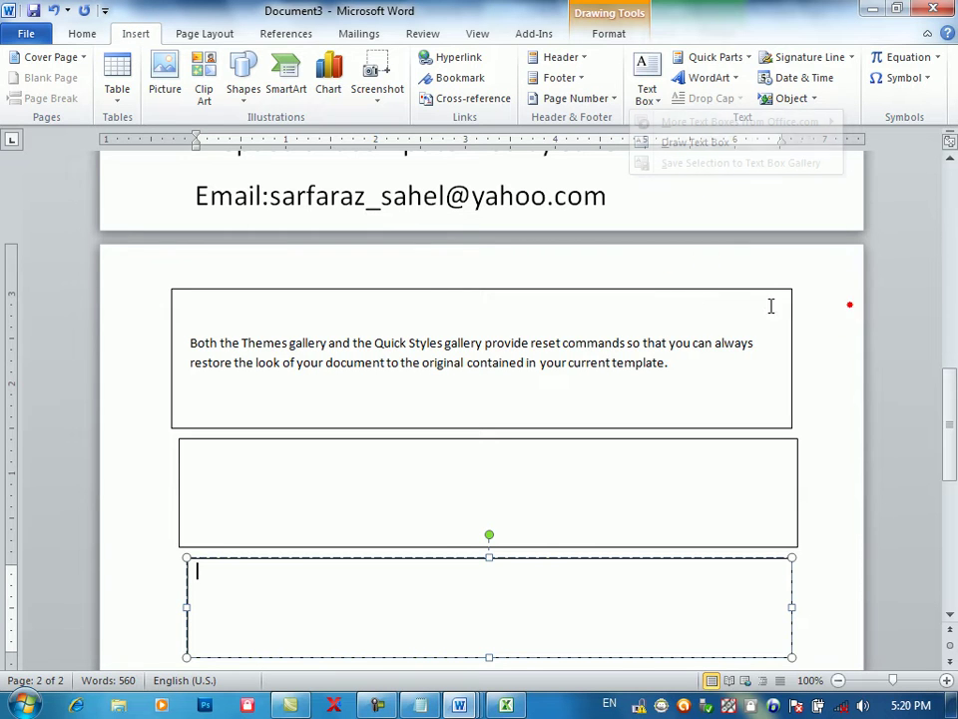
pyautogui.click(680, 294)
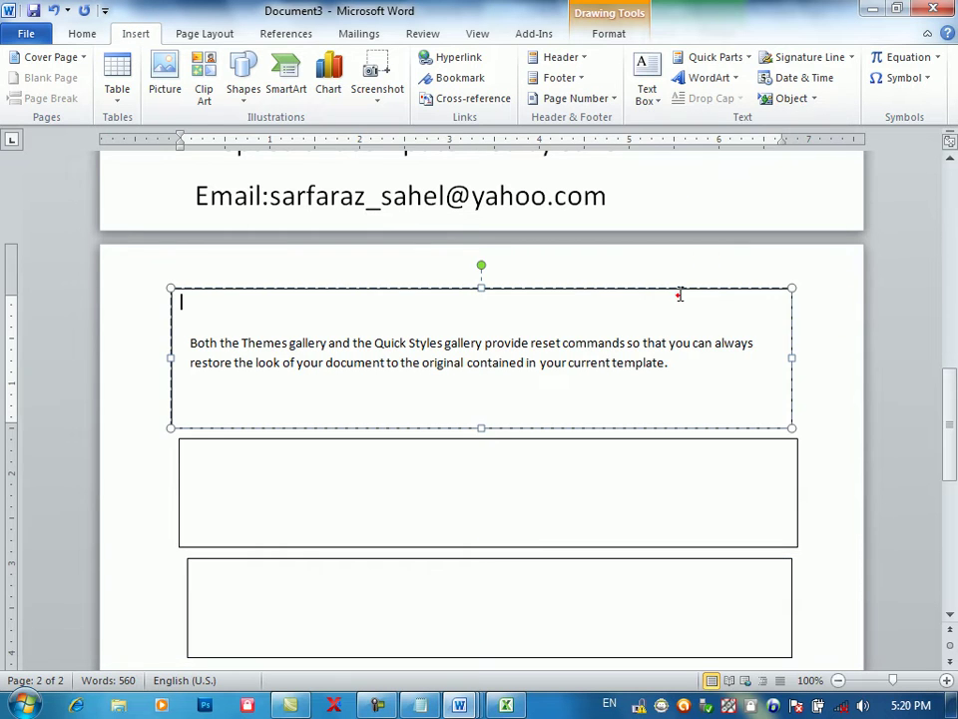
pyautogui.click(604, 33)
pyautogui.click(338, 97)
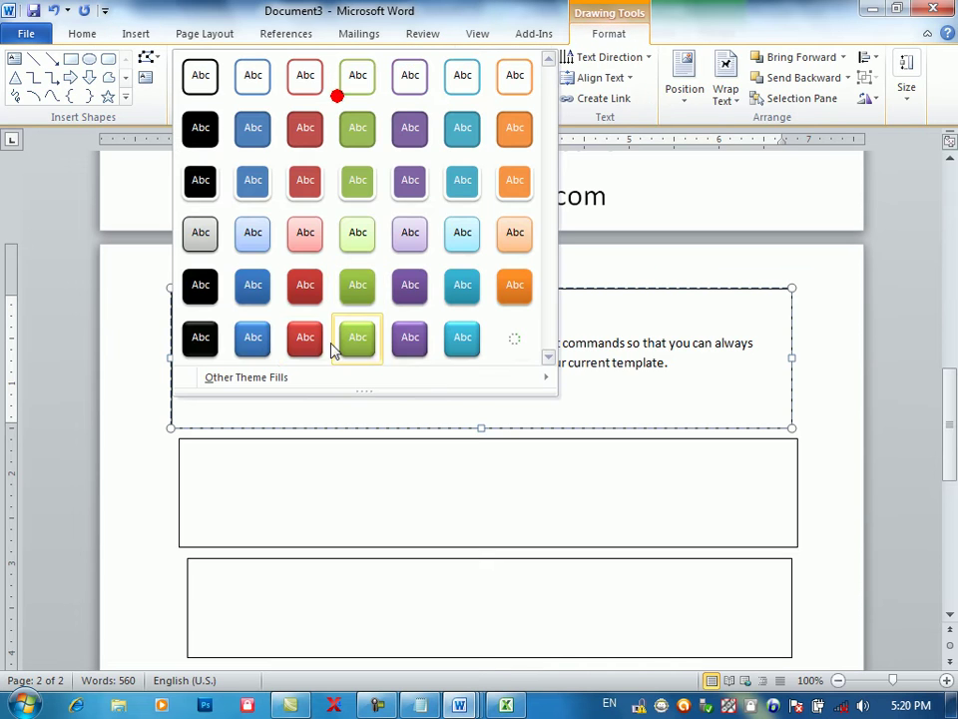
pyautogui.click(312, 342)
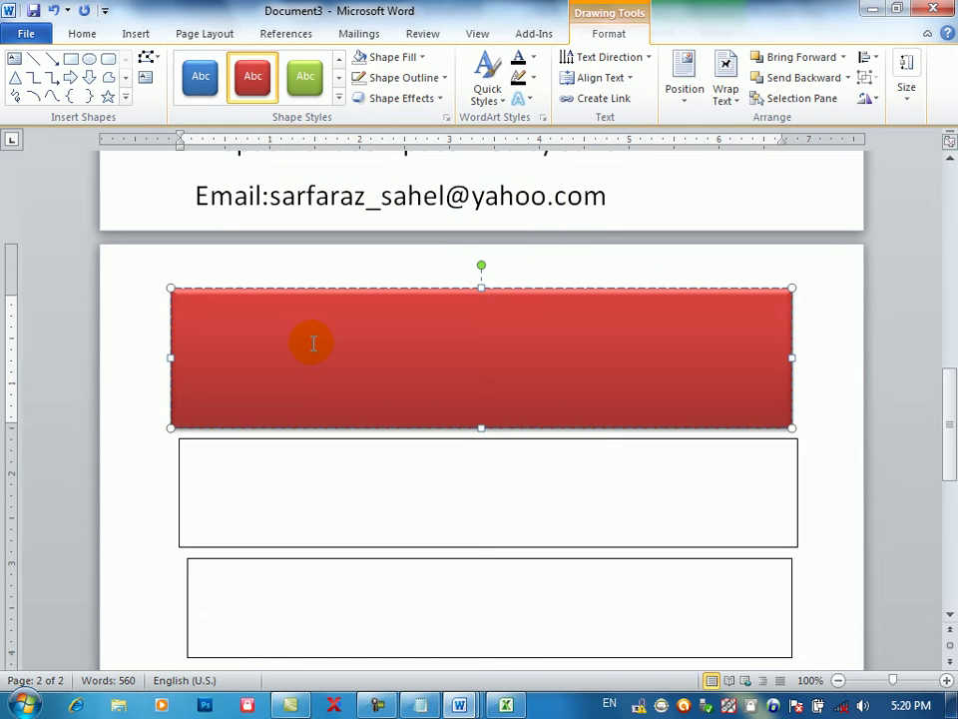
pyautogui.click(195, 79)
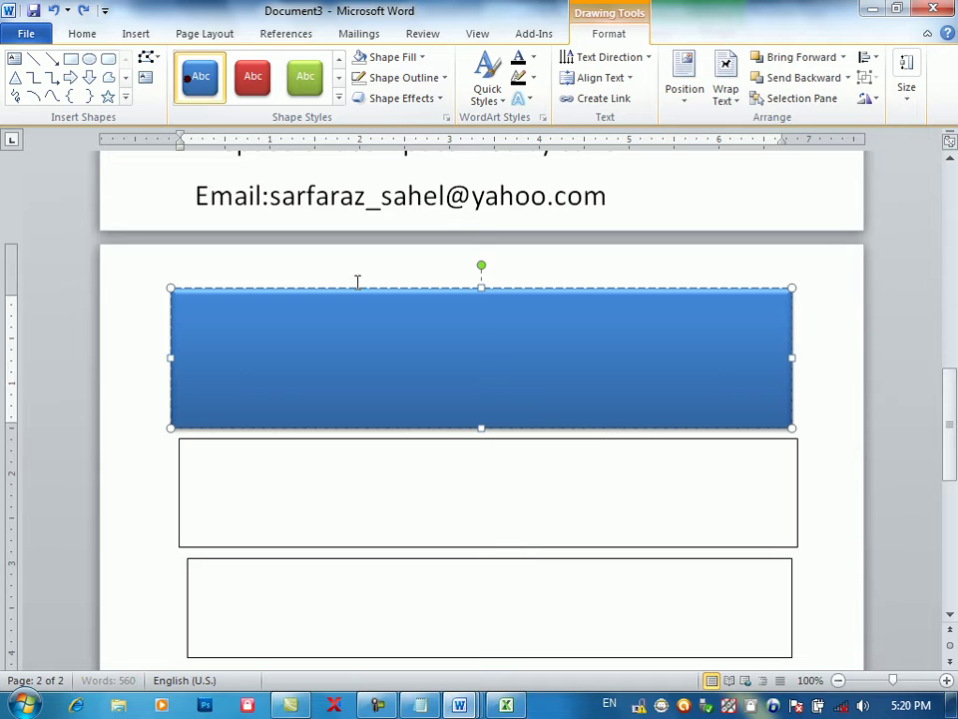
# Remove the text box's fill with Shape Fill > No Fill.
pyautogui.click(87, 34)
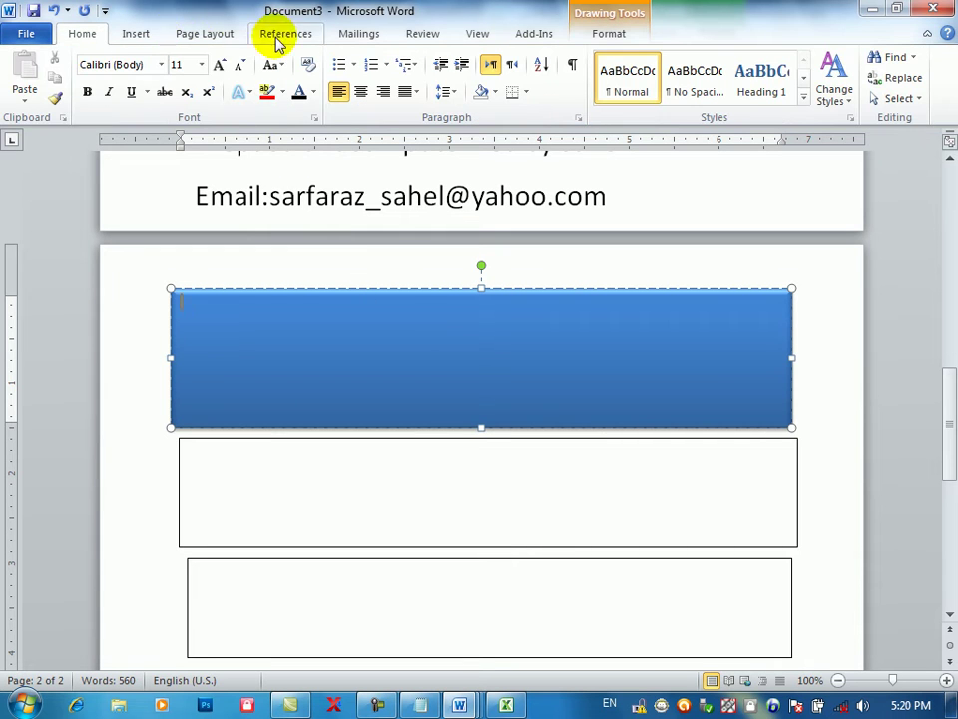
pyautogui.click(614, 30)
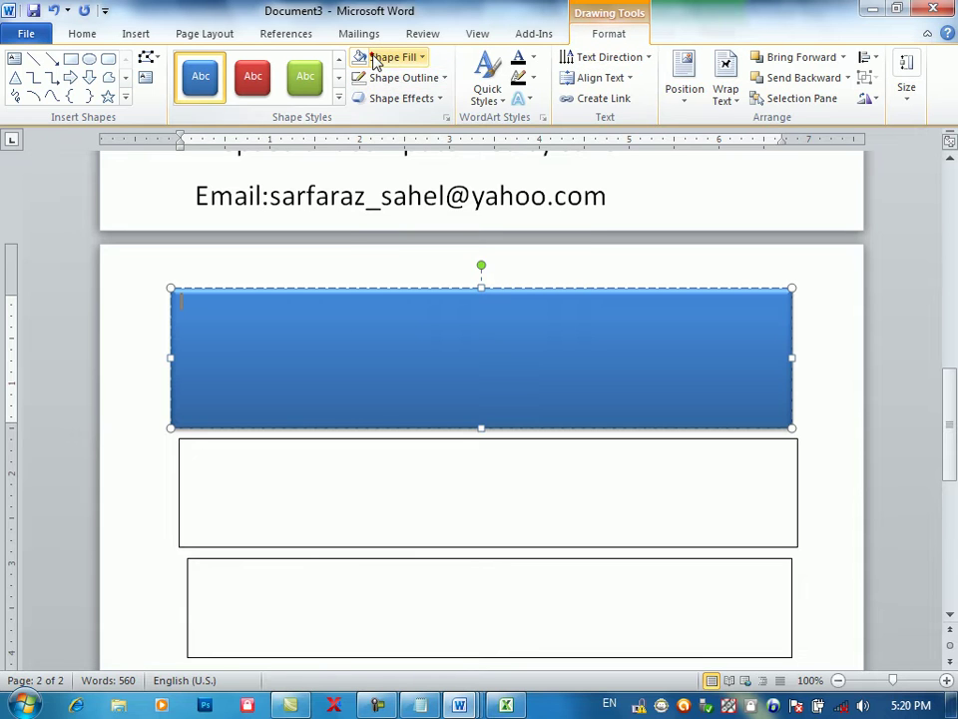
pyautogui.click(377, 60)
pyautogui.click(372, 212)
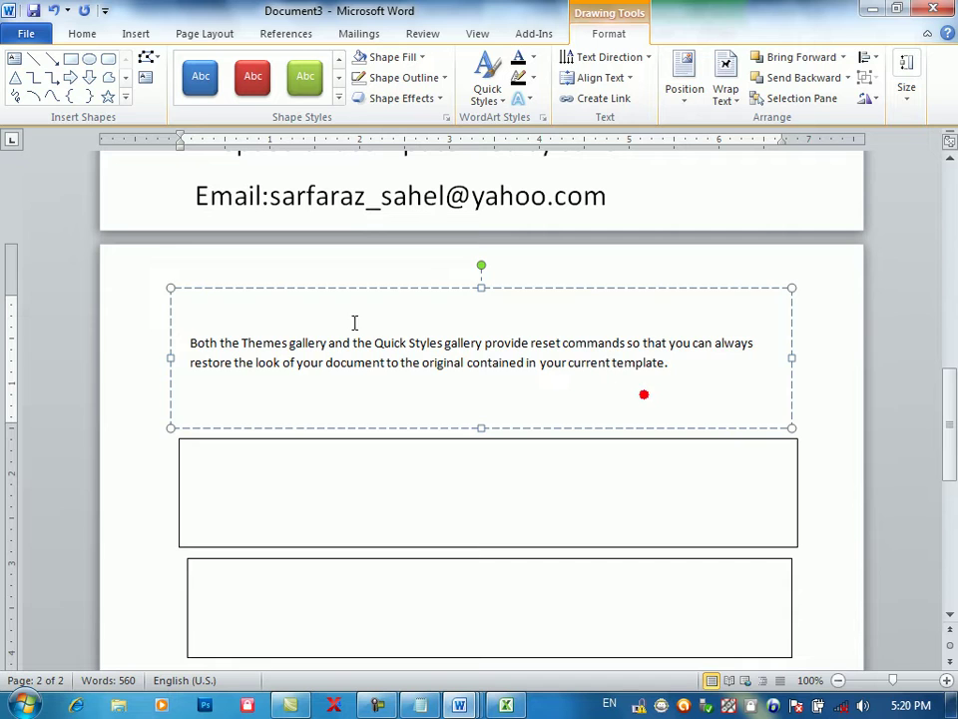
# Put the caret back before 'Both' and select the whole text box frame.
pyautogui.click(198, 316)
pyautogui.click(601, 400)
pyautogui.click(442, 344)
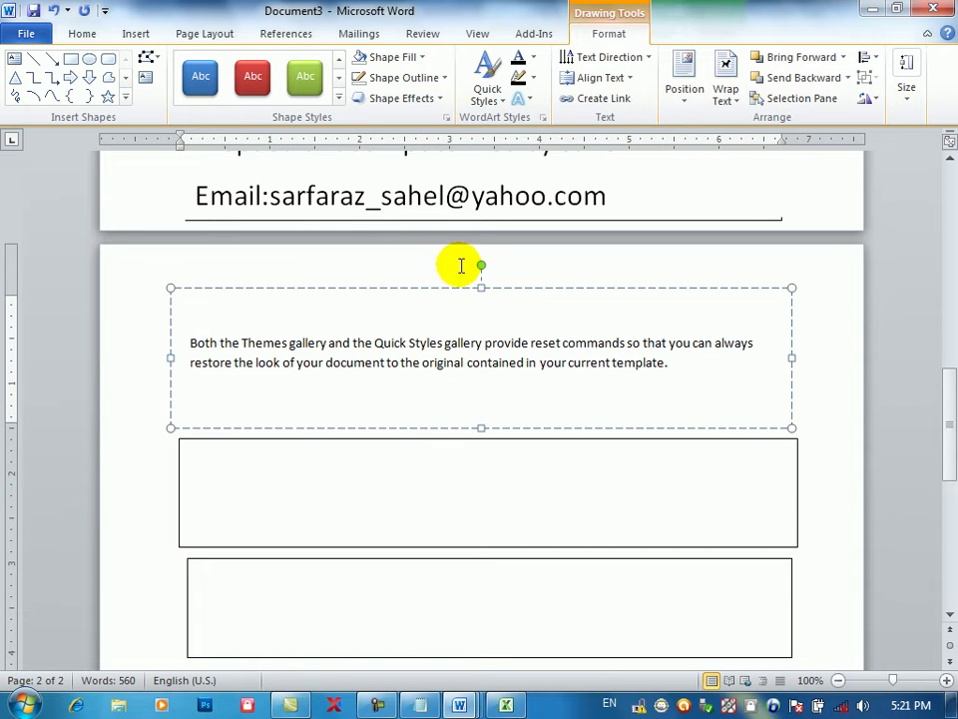
pyautogui.click(138, 34)
pyautogui.click(644, 94)
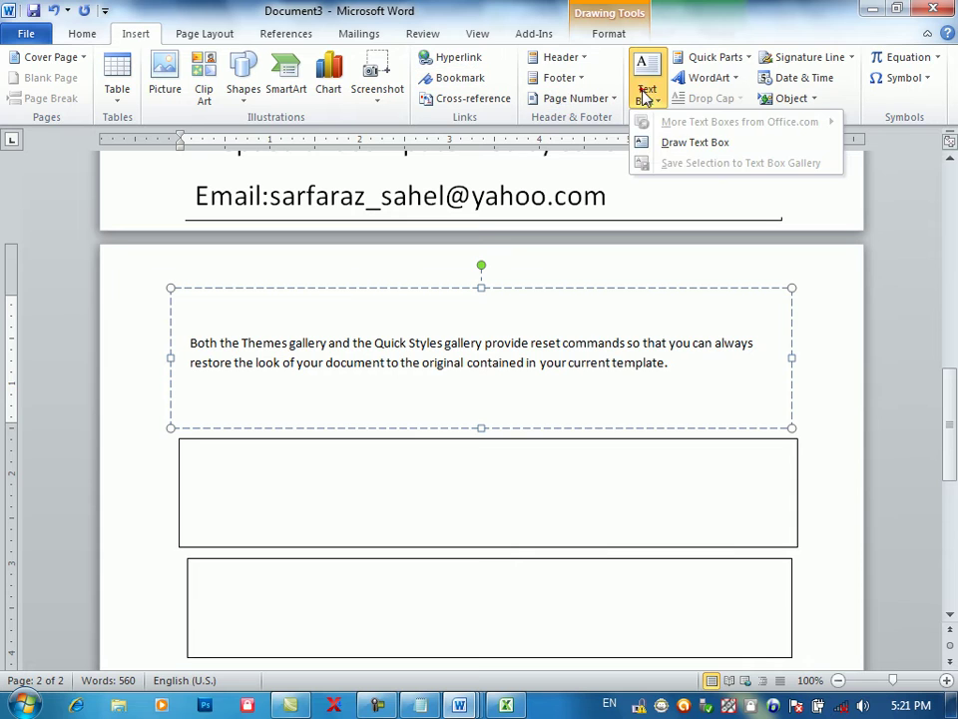
pyautogui.click(687, 340)
pyautogui.click(790, 423)
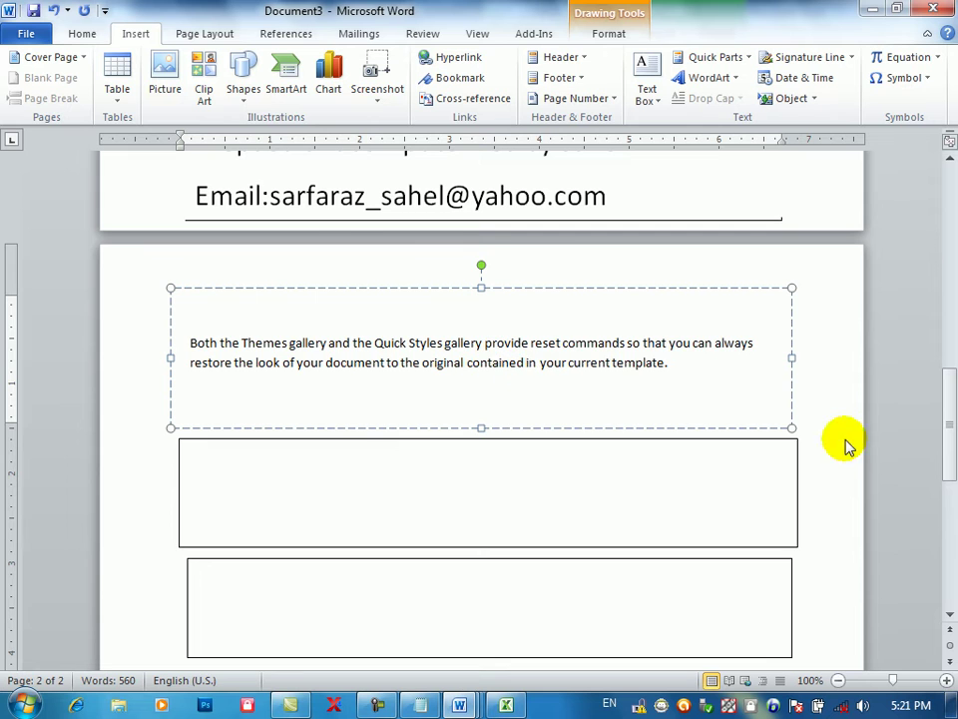
# Select all text in the page-1 credit text box and choose Save Selection to Text Box Gallery.
pyautogui.moveTo(950, 454); pyautogui.dragTo(950, 399)
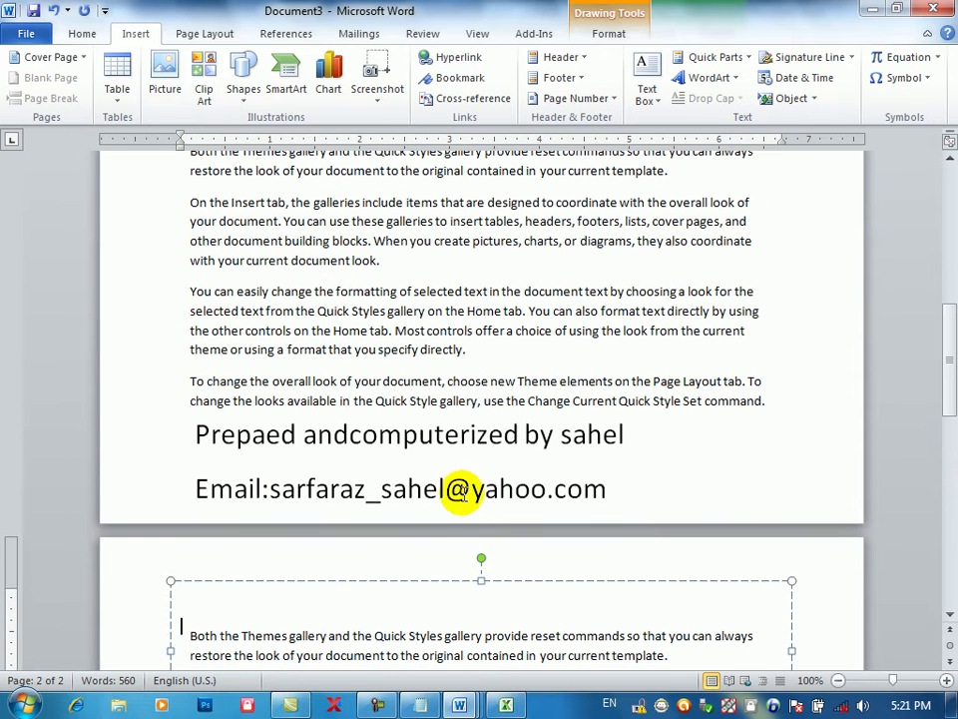
pyautogui.click(481, 487)
pyautogui.moveTo(633, 494); pyautogui.dragTo(471, 490)
pyautogui.hotkey('ctrl', 'a')
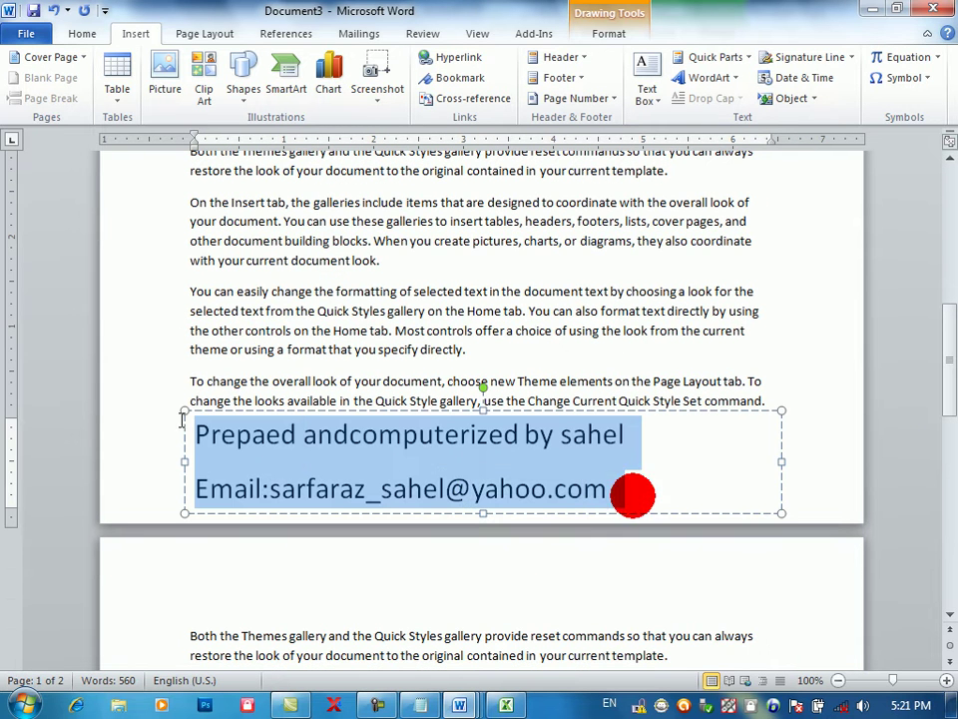
pyautogui.click(642, 100)
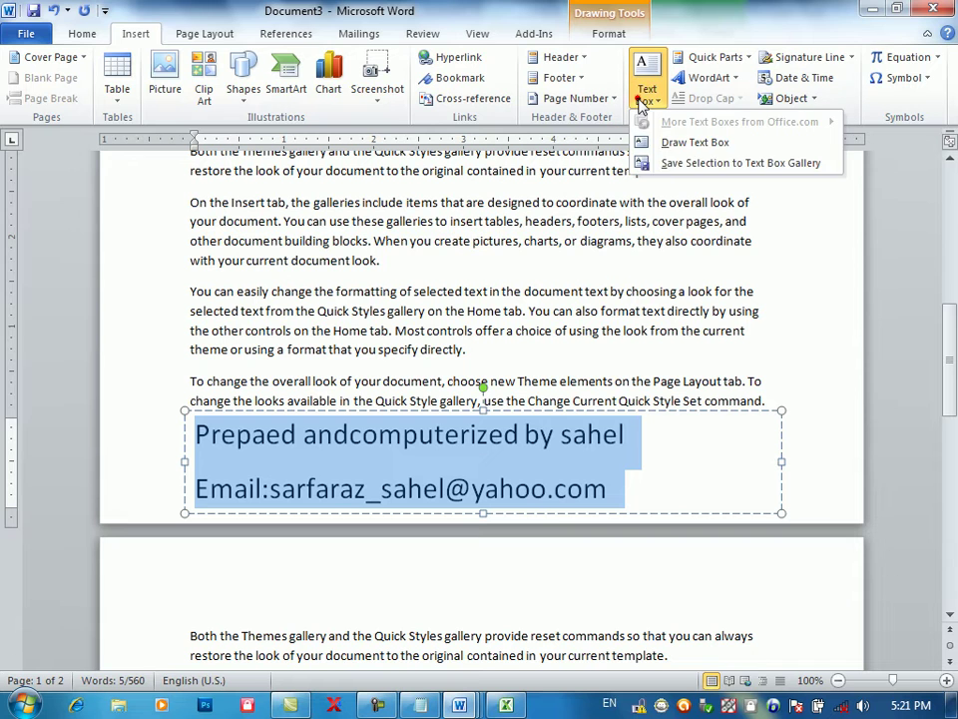
pyautogui.click(663, 161)
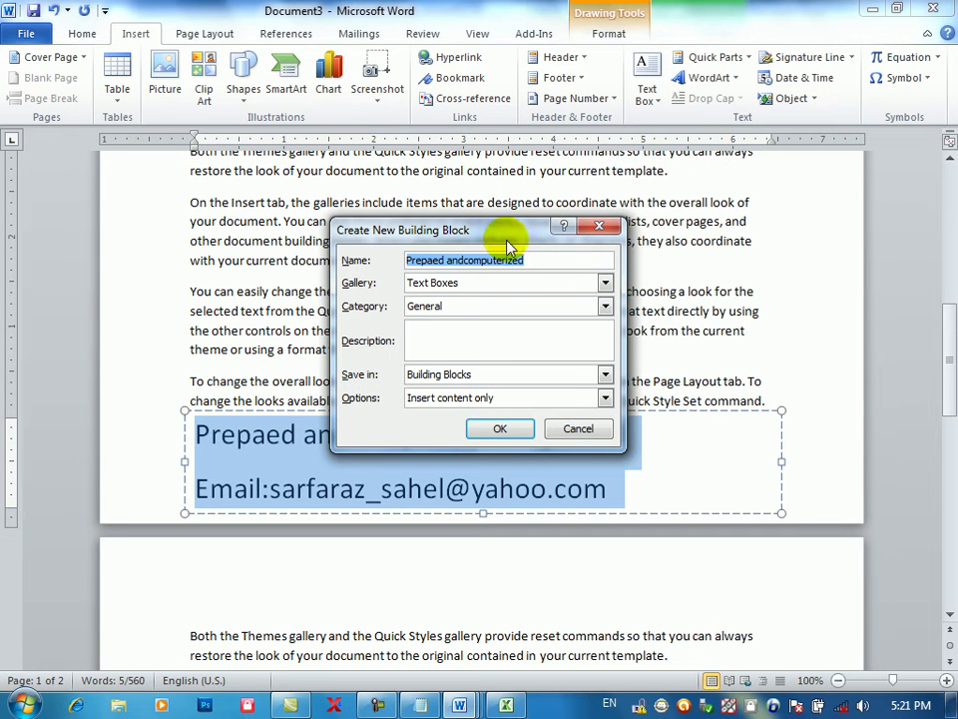
# Name the building block 'text box', add a non-writing-area description, and confirm.
pyautogui.moveTo(466, 231); pyautogui.dragTo(521, 171)
pyautogui.write('com')
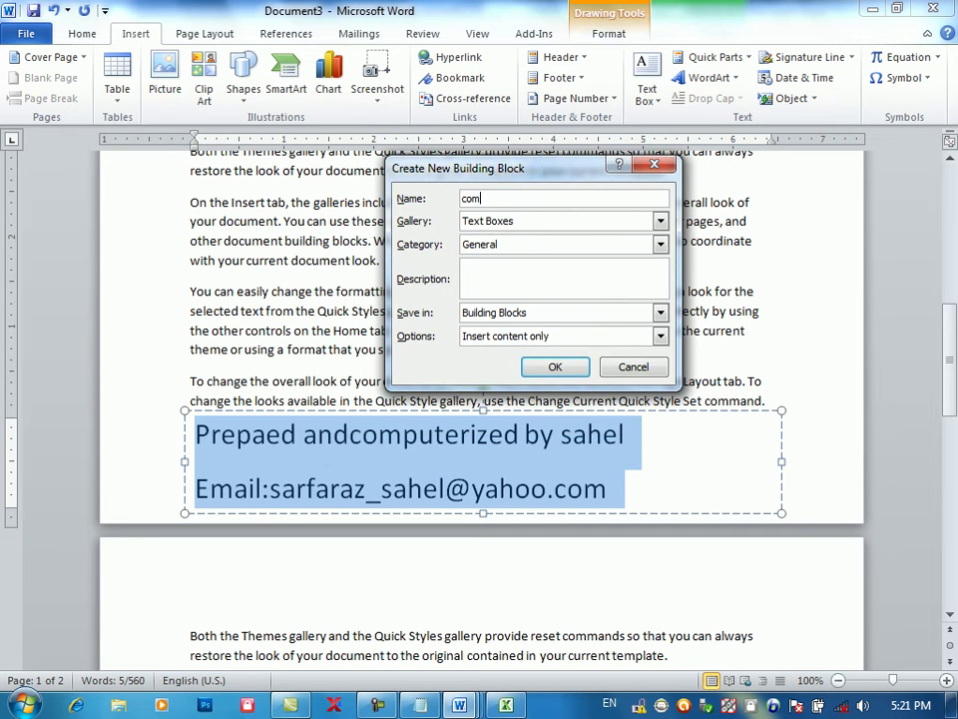
pyautogui.press('BackSpace')
pyautogui.write('text bo')
pyautogui.write('x')
pyautogui.click(517, 275)
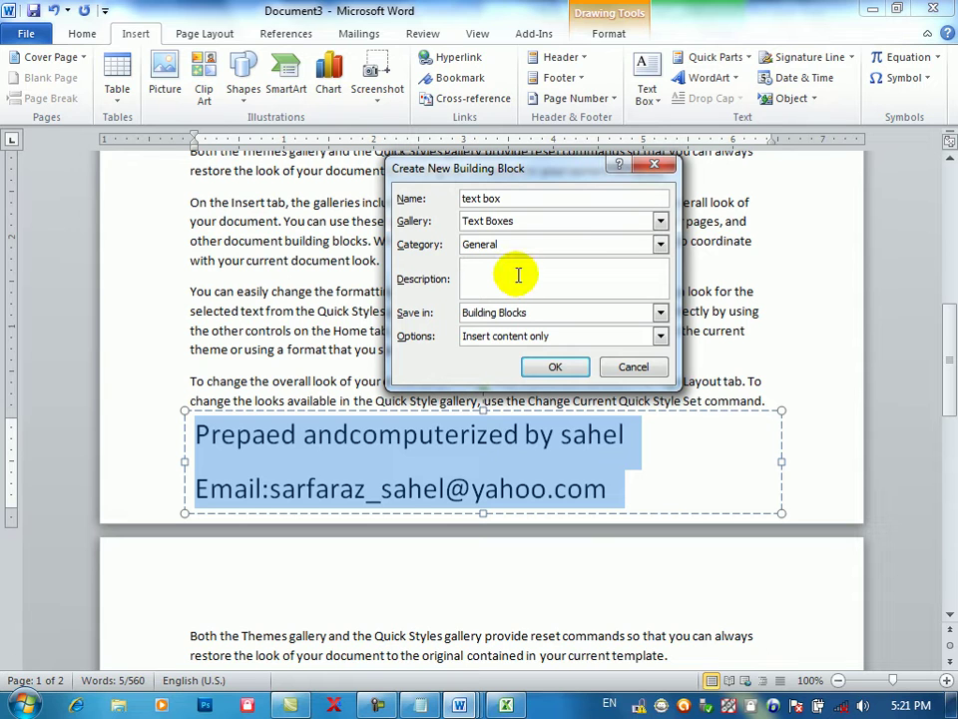
pyautogui.write('used for non writing are')
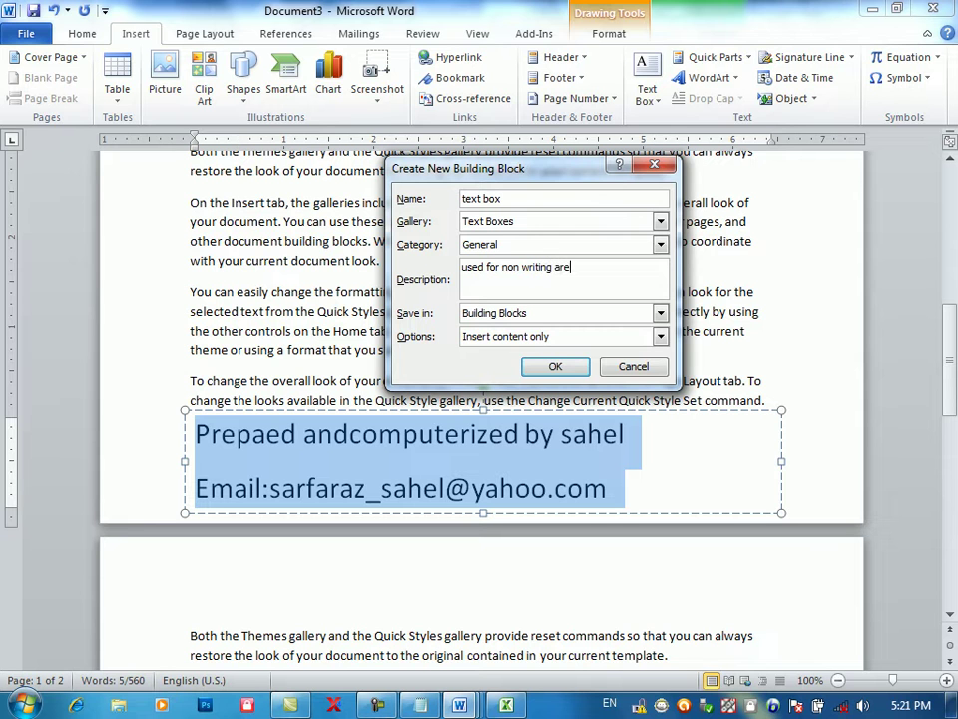
pyautogui.write('s')
pyautogui.press('Return')
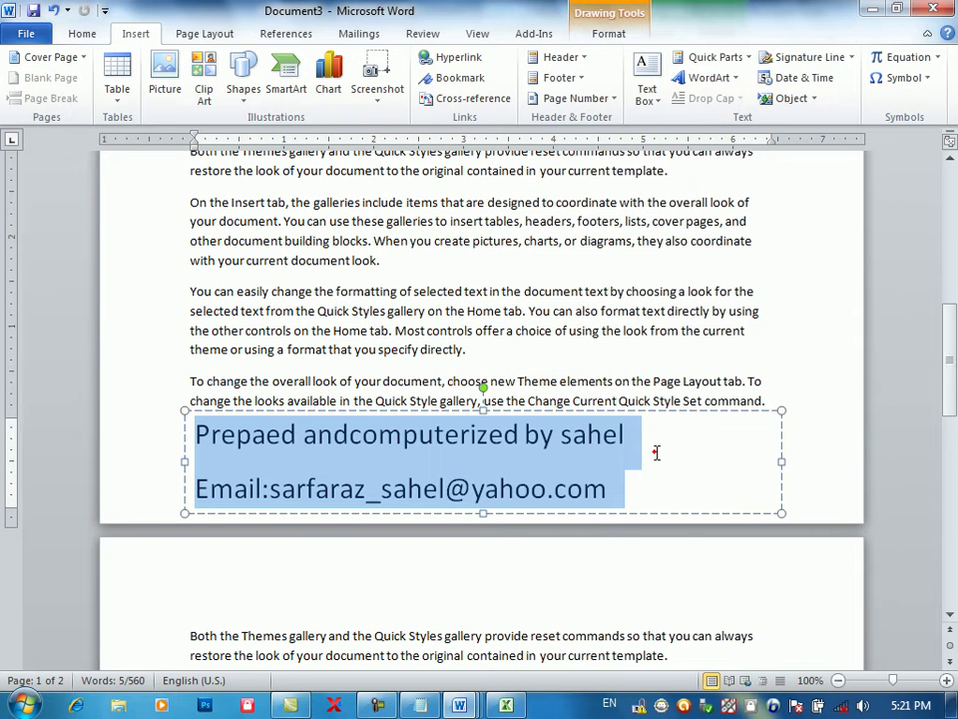
pyautogui.click(654, 452)
# Insert the saved 'text box' entry from the General section on page 2, then delete everything.
pyautogui.moveTo(949, 352); pyautogui.dragTo(941, 524)
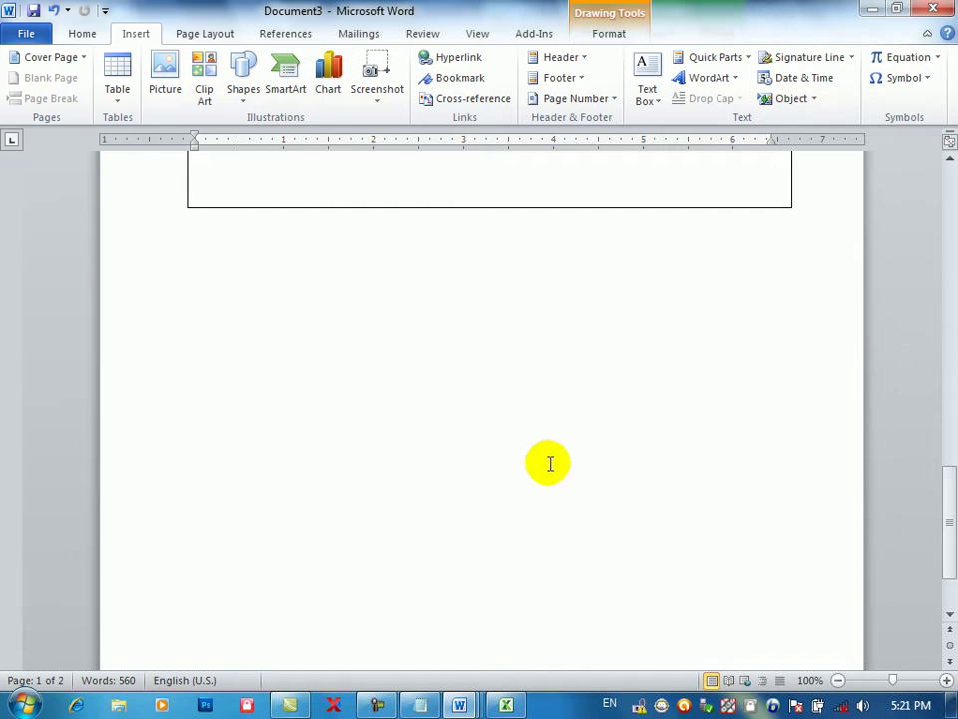
pyautogui.click(309, 353)
pyautogui.click(515, 344)
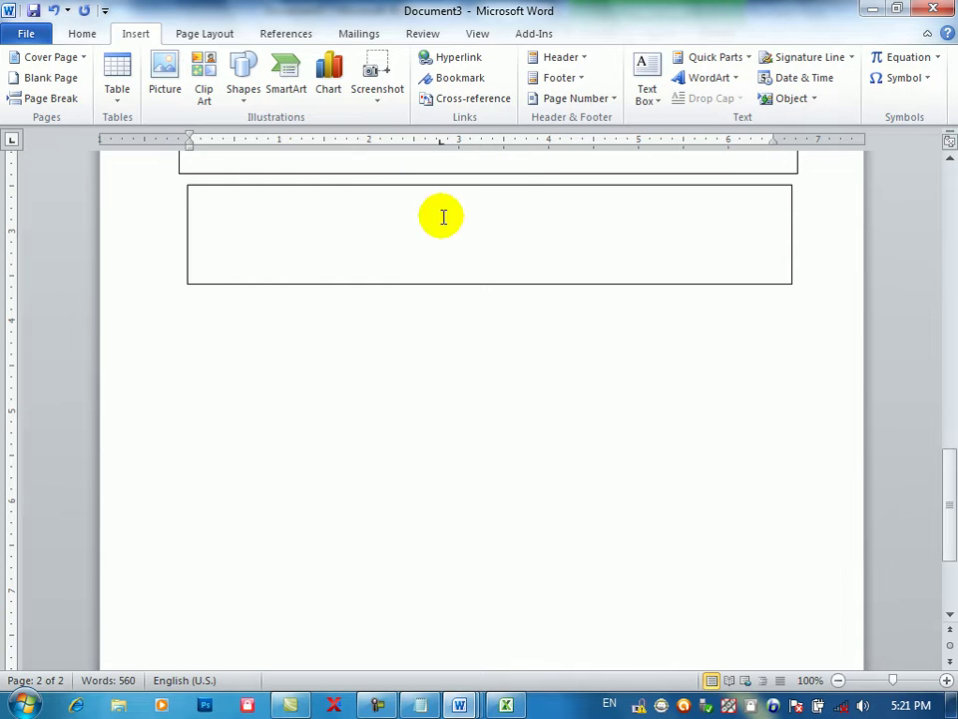
pyautogui.click(647, 88)
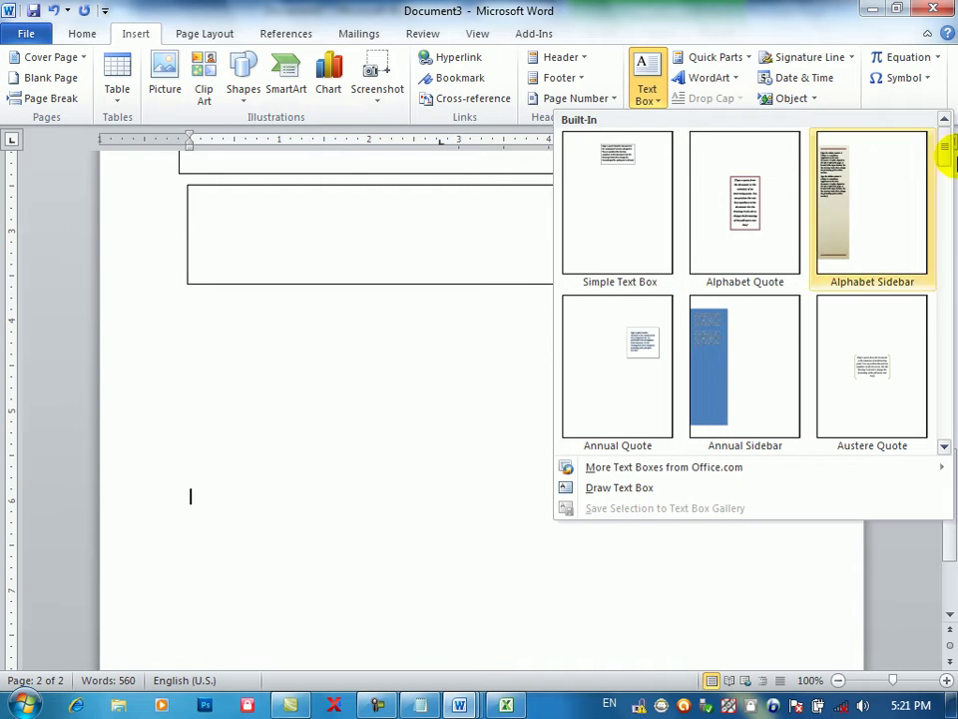
pyautogui.moveTo(947, 165)
pyautogui.mouseDown()
pyautogui.moveTo(935, 343)
pyautogui.moveTo(942, 436)
pyautogui.mouseUp()
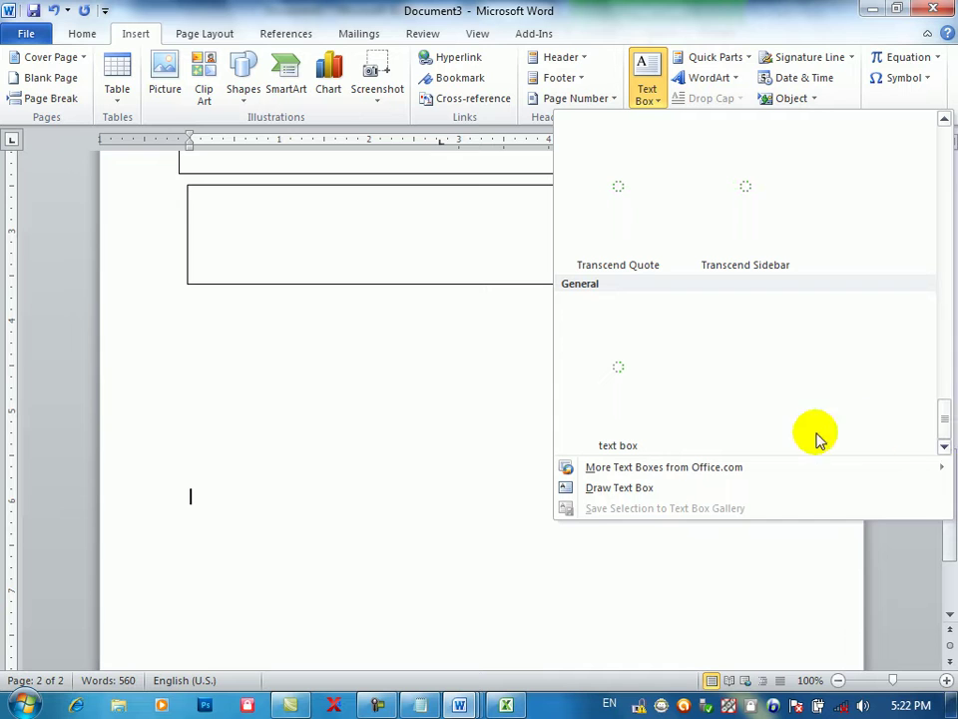
pyautogui.click(600, 452)
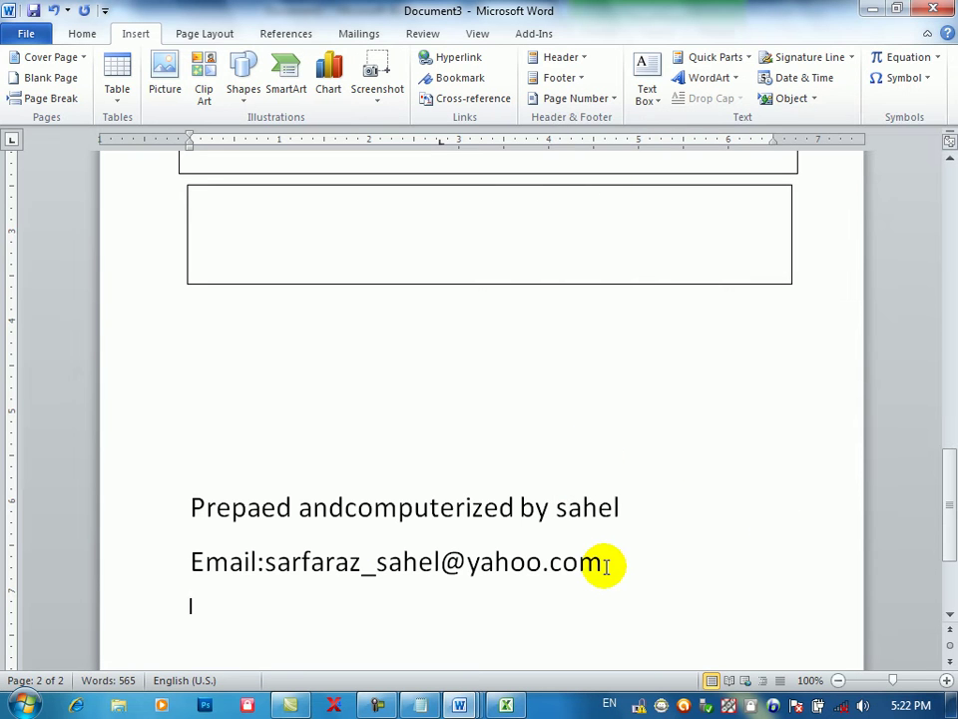
pyautogui.hotkey('ctrl', 'a')
pyautogui.press('Delete')
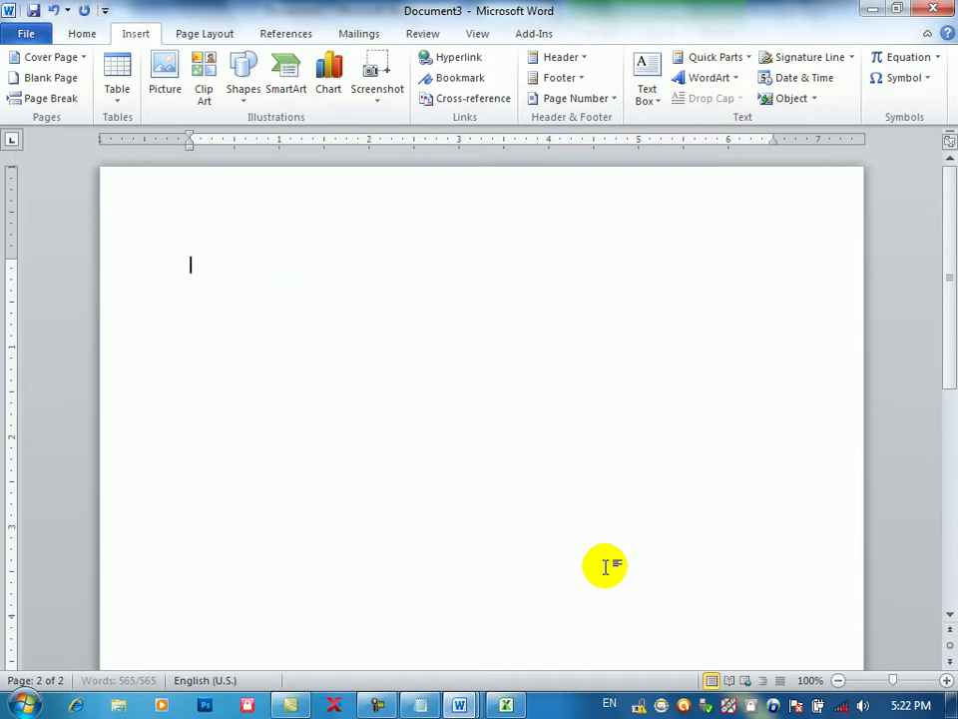
# Open and close the Text Box gallery and Quick Parts menu without inserting anything.
pyautogui.click(649, 95)
pyautogui.click(492, 333)
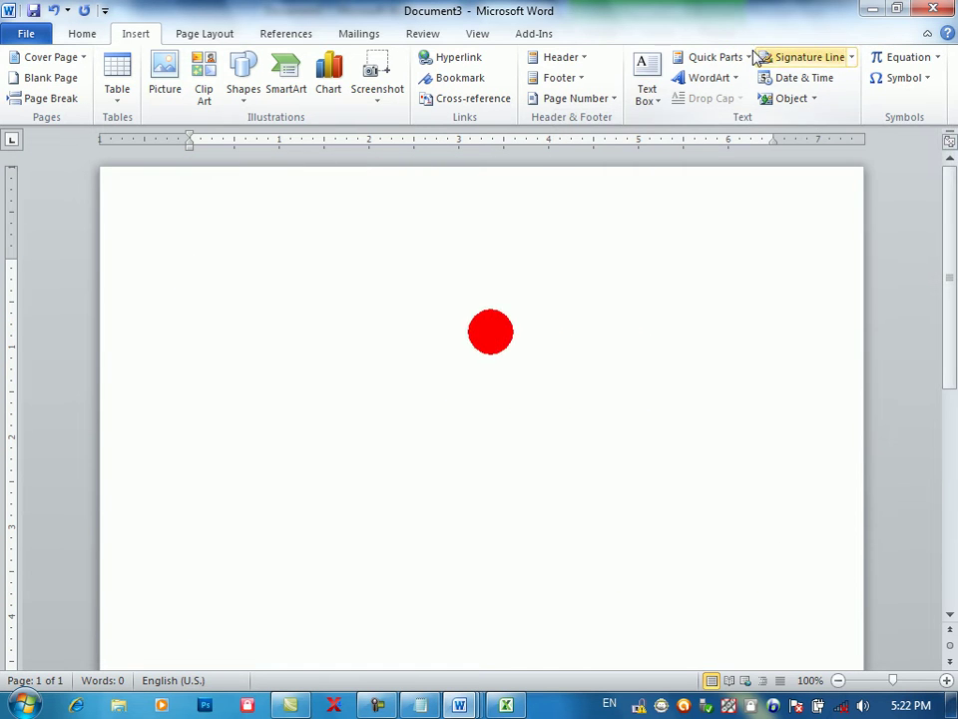
pyautogui.click(749, 55)
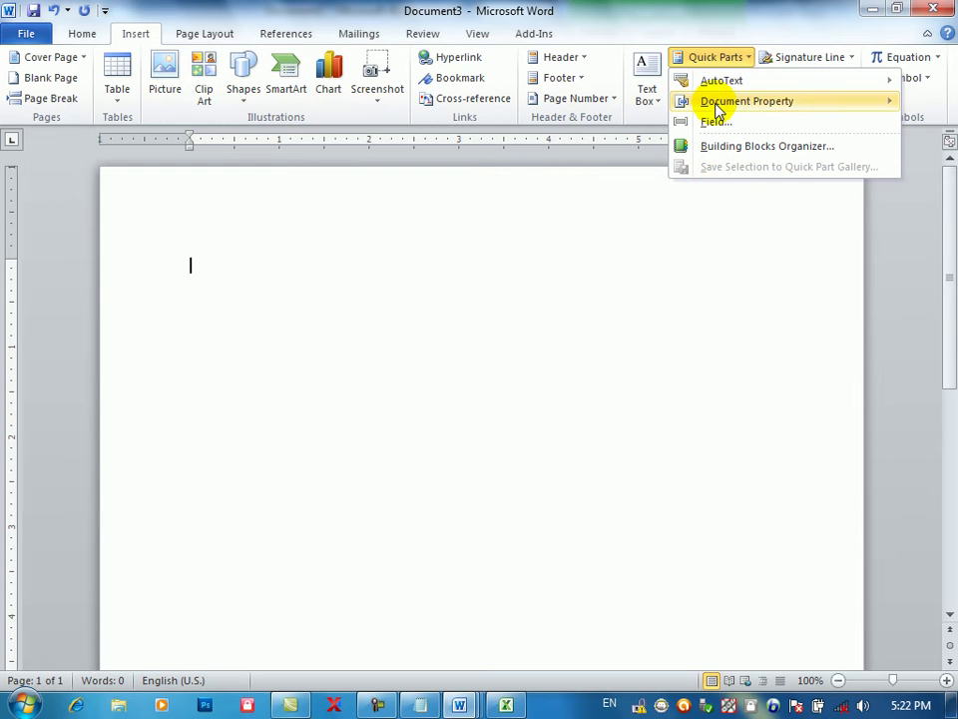
pyautogui.moveTo(715, 92)
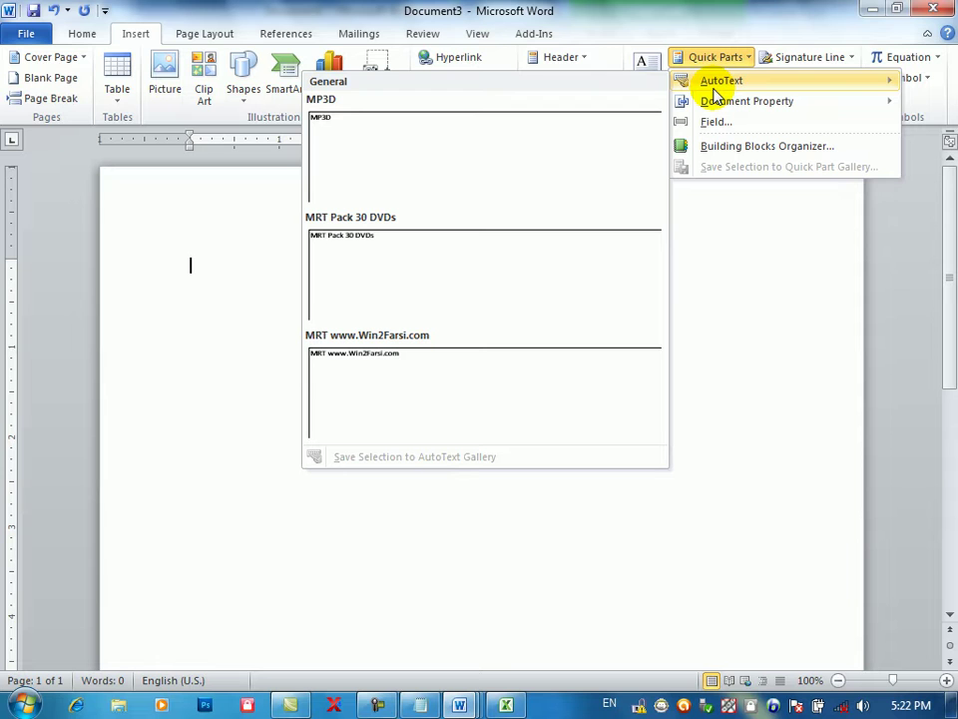
pyautogui.click(670, 287)
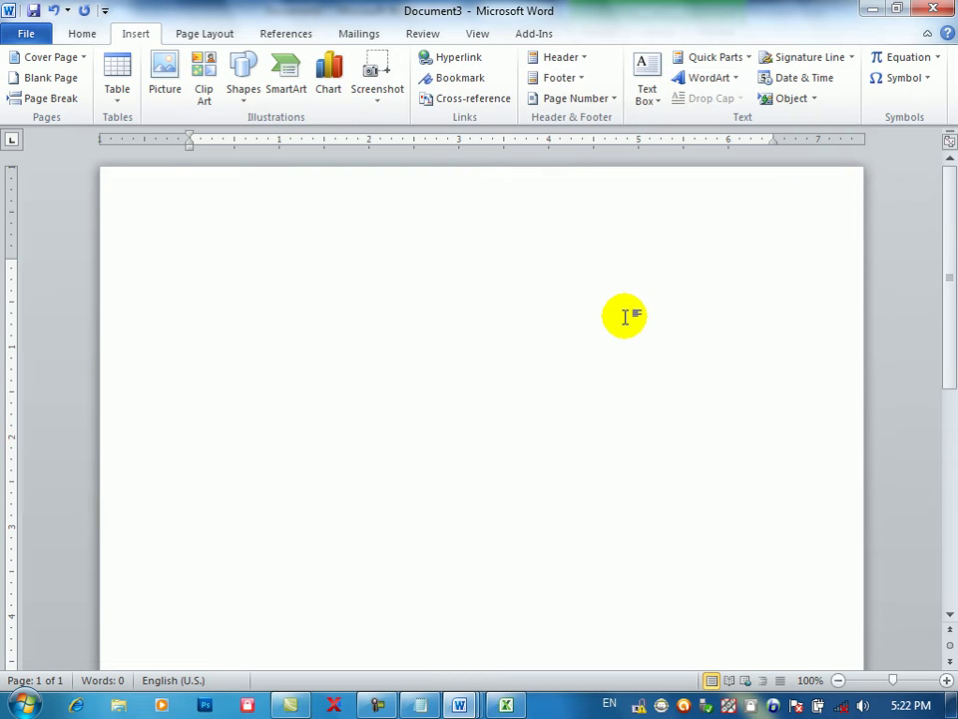
# Save 'sahel' plus three =rand() paragraphs as AutoText via Alt+F3, then type 'sahel' in new Document4.
pyautogui.write('sahel =ranbbnd')
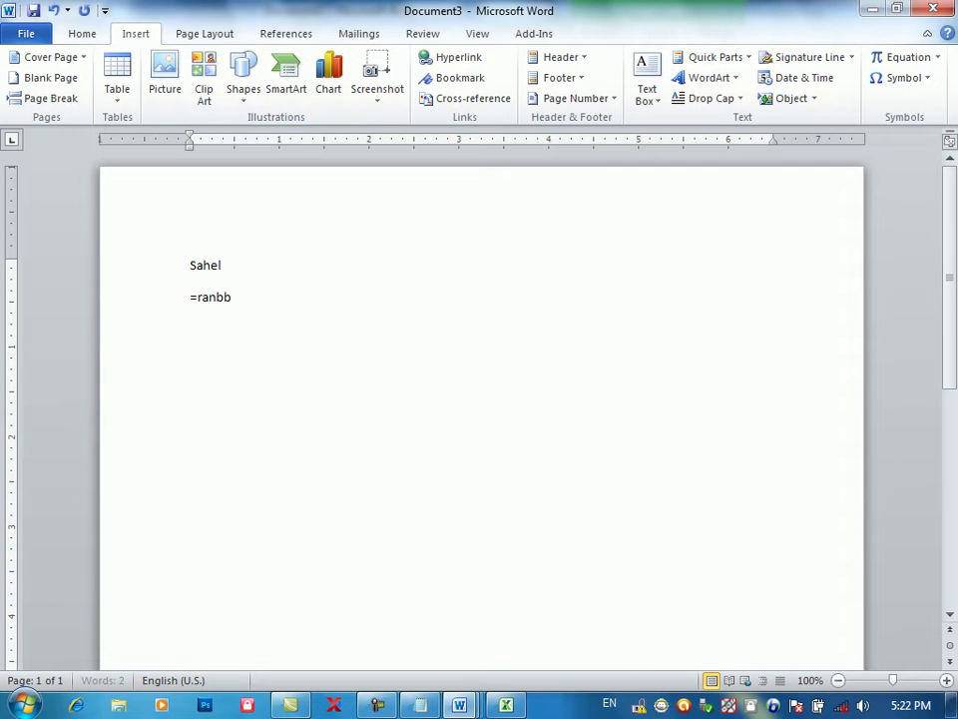
pyautogui.press('Return')
pyautogui.hotkey('ctrl', 'a')
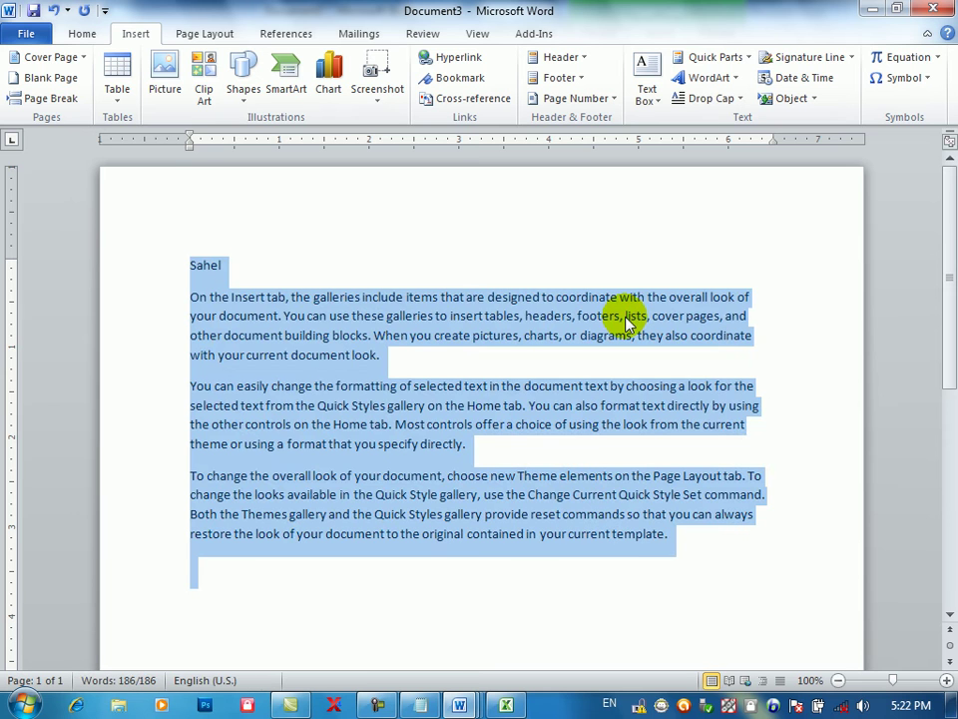
pyautogui.press('alt')
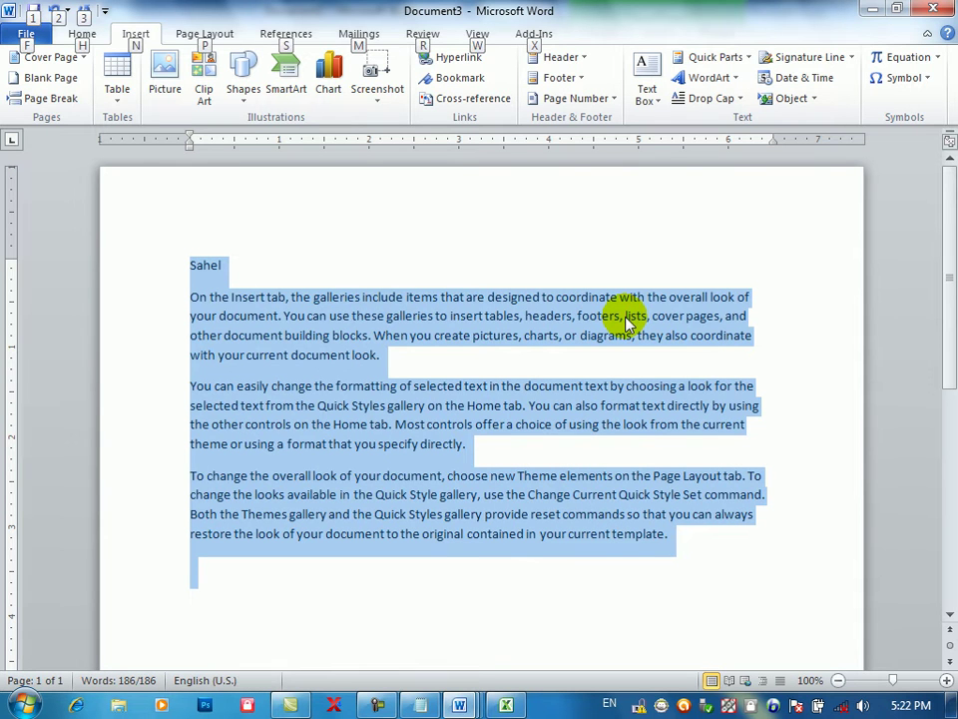
pyautogui.hotkey('alt', 'F3')
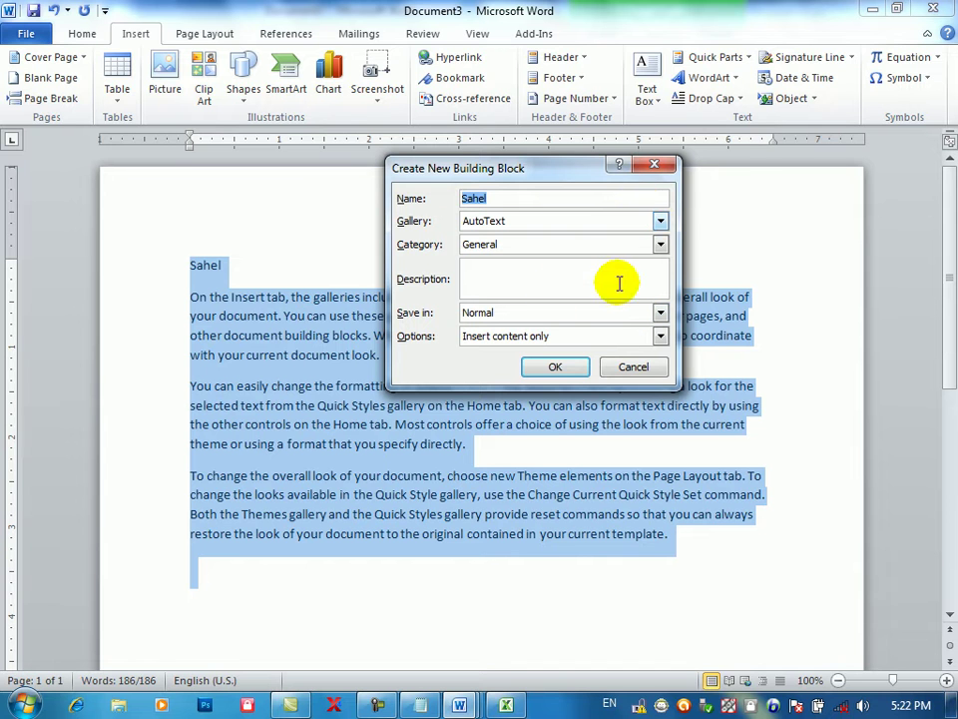
pyautogui.click(554, 367)
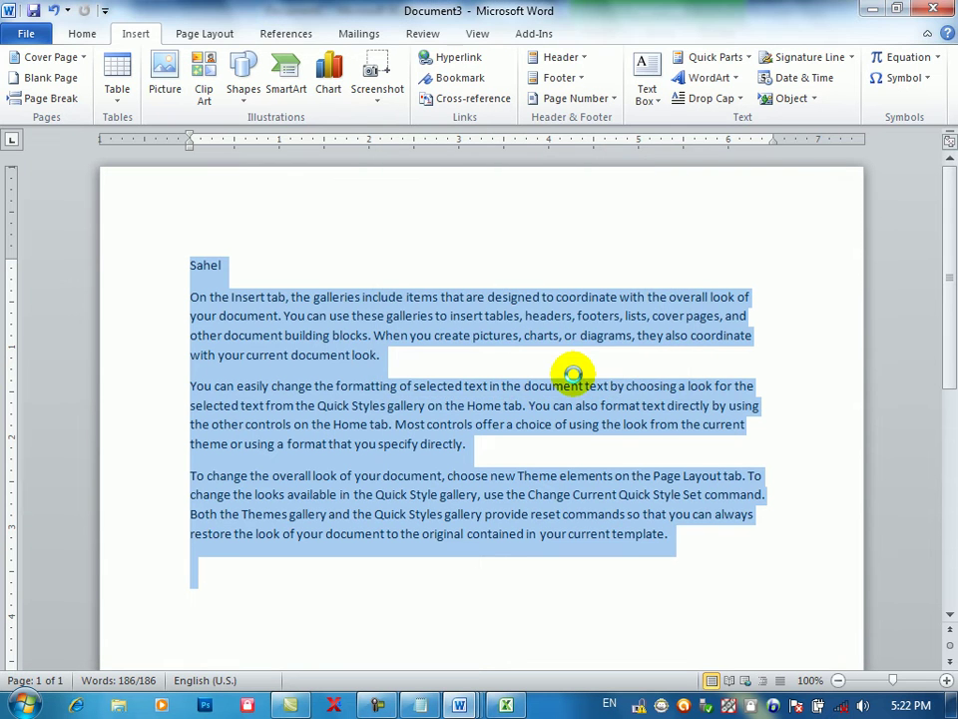
pyautogui.hotkey('ctrl', 'n')
pyautogui.write('s')
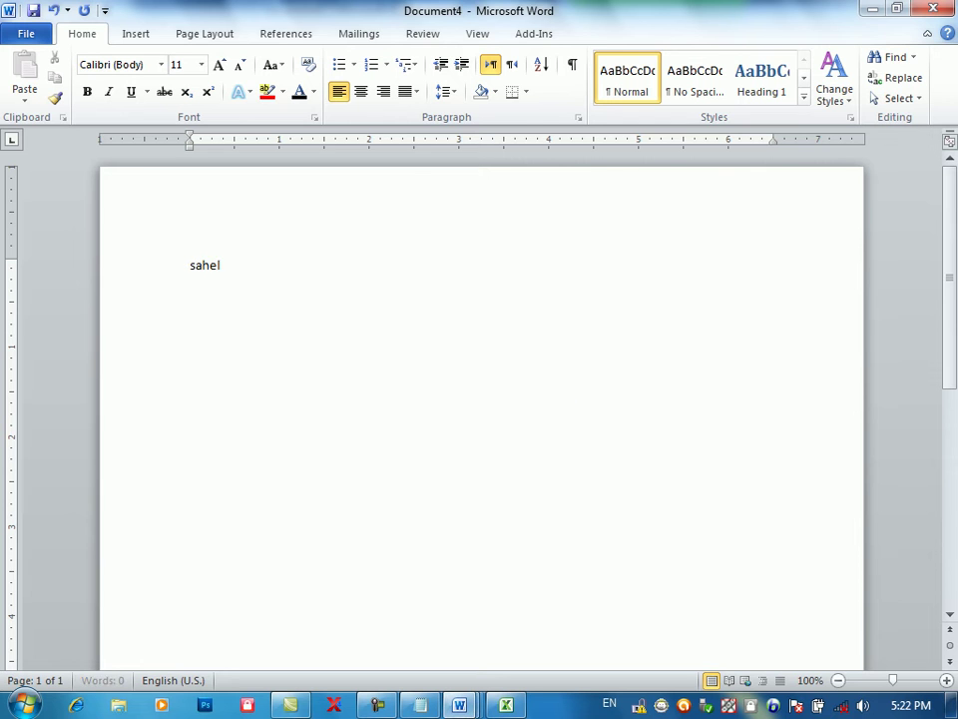
pyautogui.write('ahel')
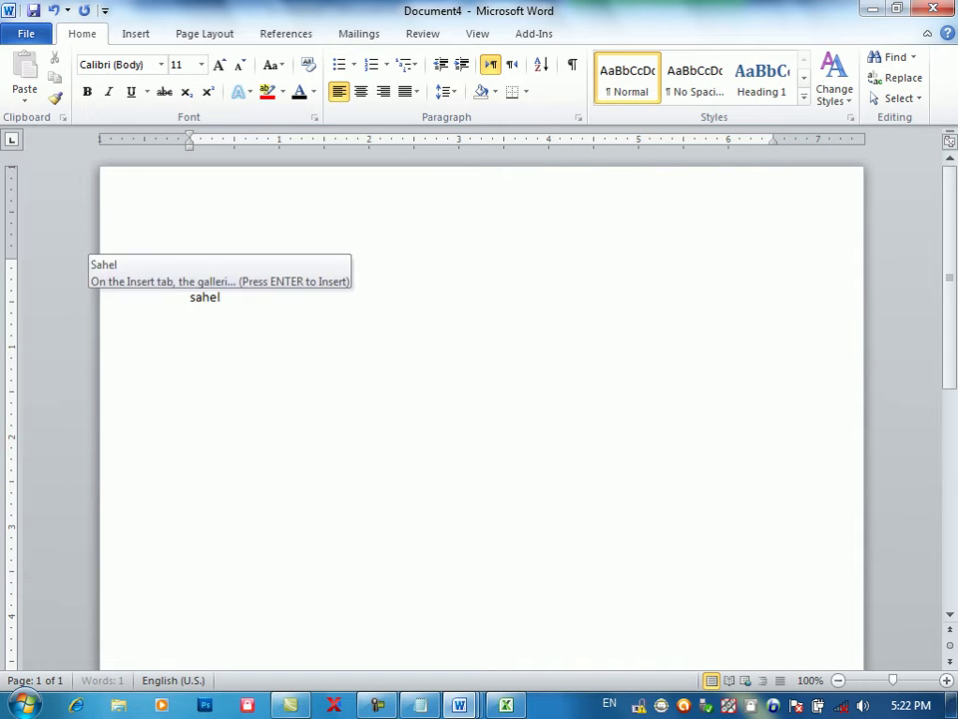
# Insert the Sahel AutoText entry from its tip and close the Excel chart data window.
pyautogui.press('Return')
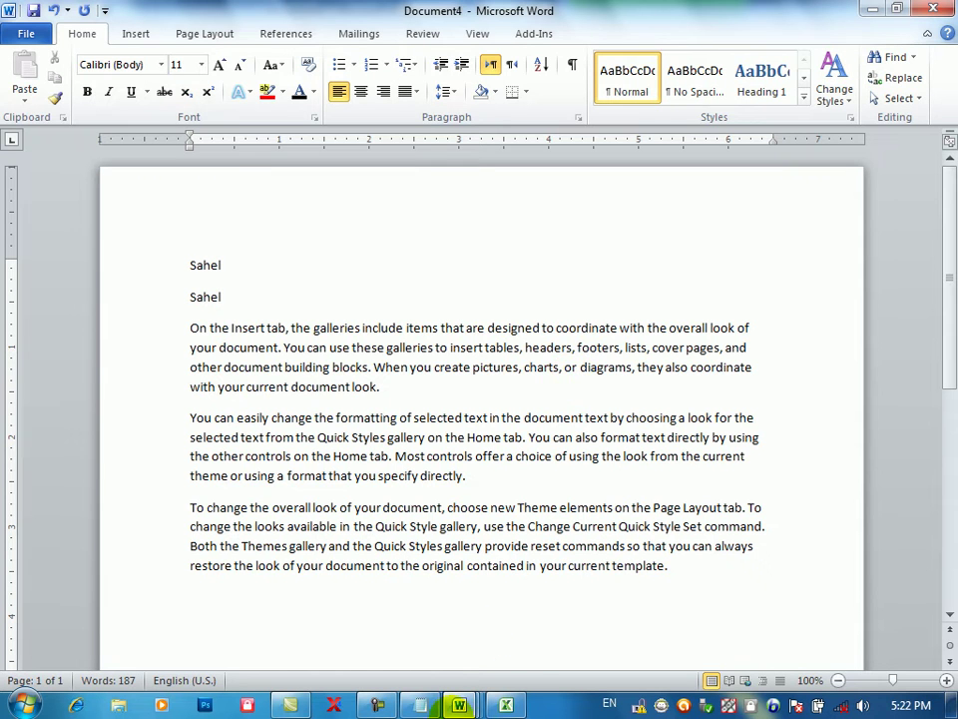
pyautogui.click(508, 705)
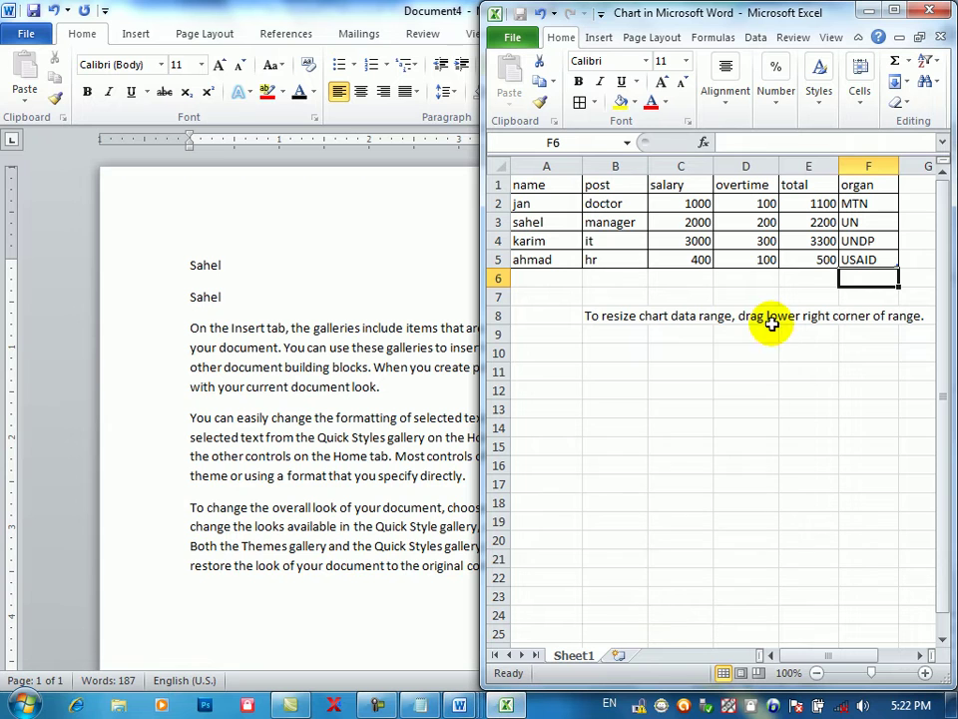
pyautogui.click(921, 10)
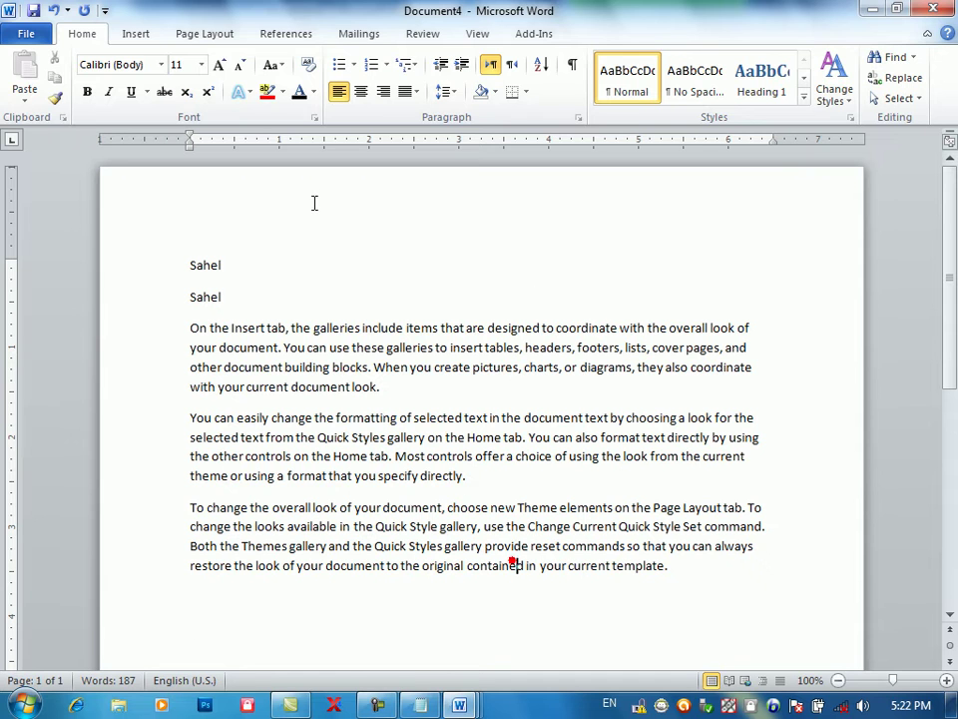
# Check the saved entries in the Quick Parts AutoText gallery.
pyautogui.click(136, 32)
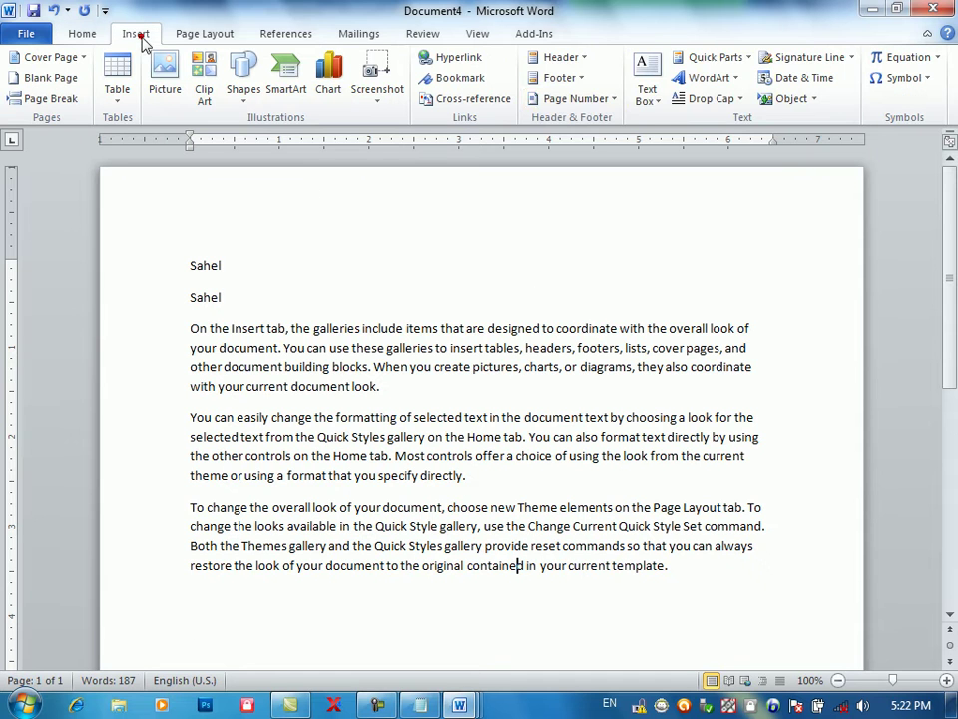
pyautogui.click(740, 60)
pyautogui.click(710, 80)
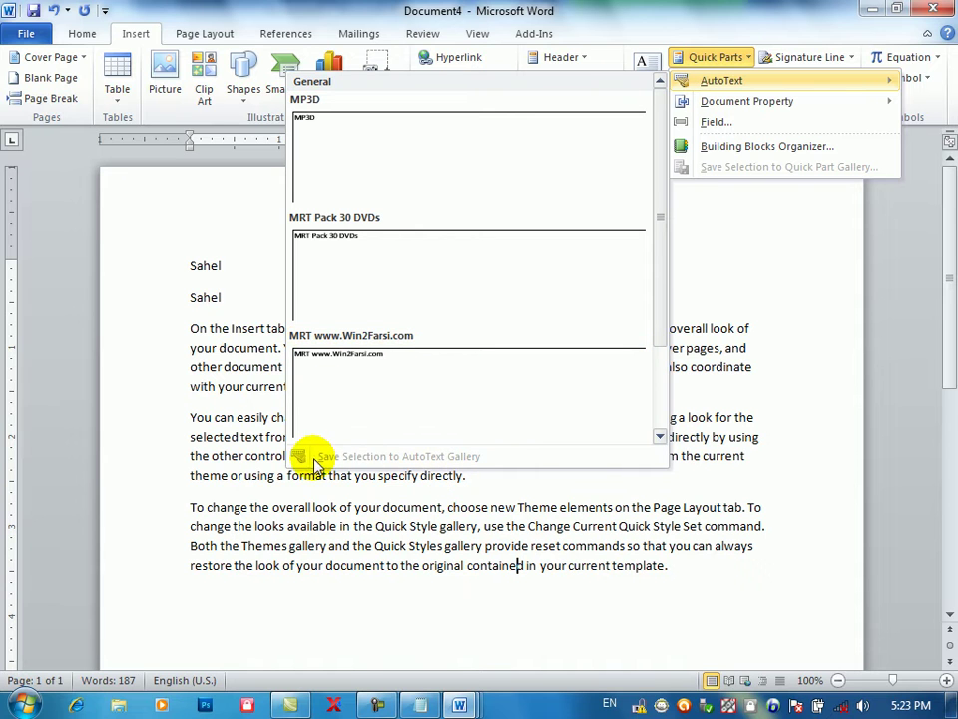
pyautogui.click(588, 605)
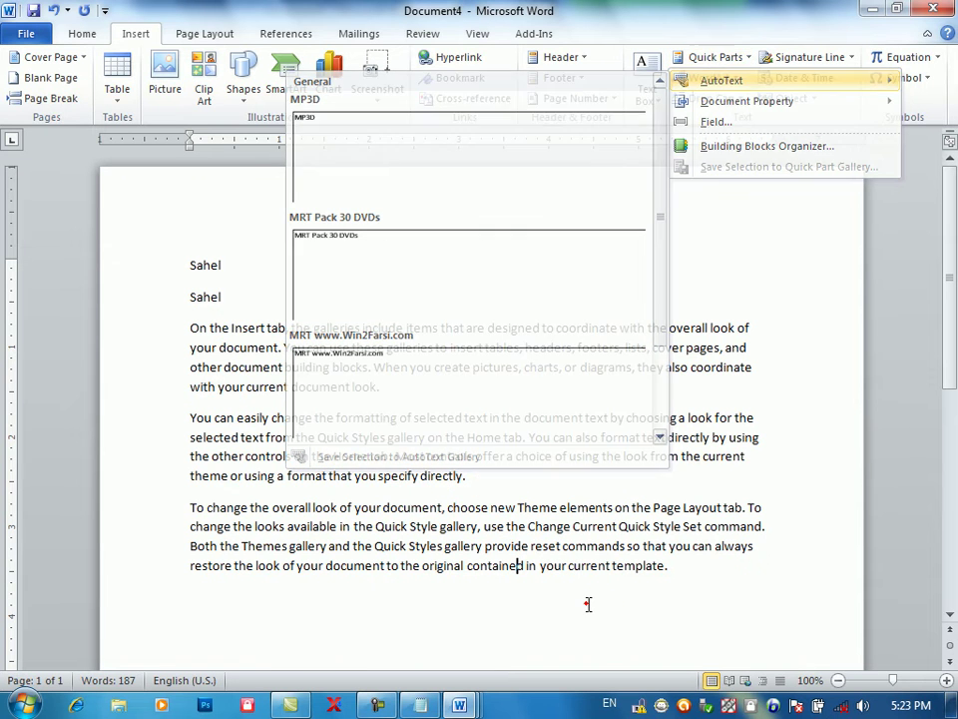
# Replace the page's text by retyping 'sahel' and pressing Enter at the AutoText tip.
pyautogui.moveTo(697, 583); pyautogui.dragTo(186, 231)
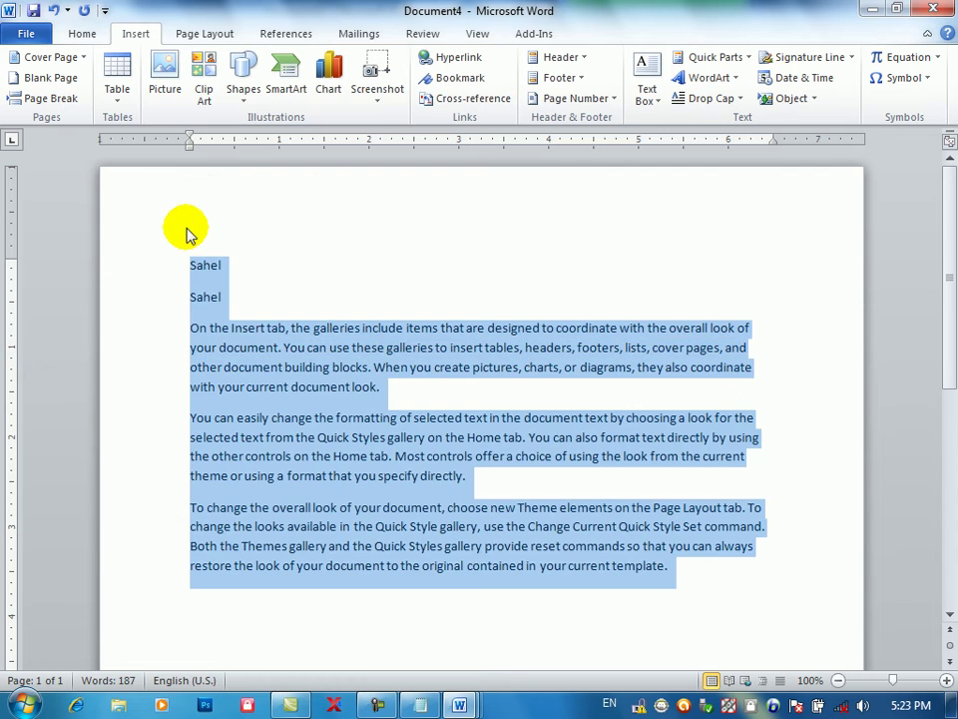
pyautogui.write('sahe')
pyautogui.press('BackSpace')
pyautogui.press('BackSpace')
pyautogui.press('BackSpace')
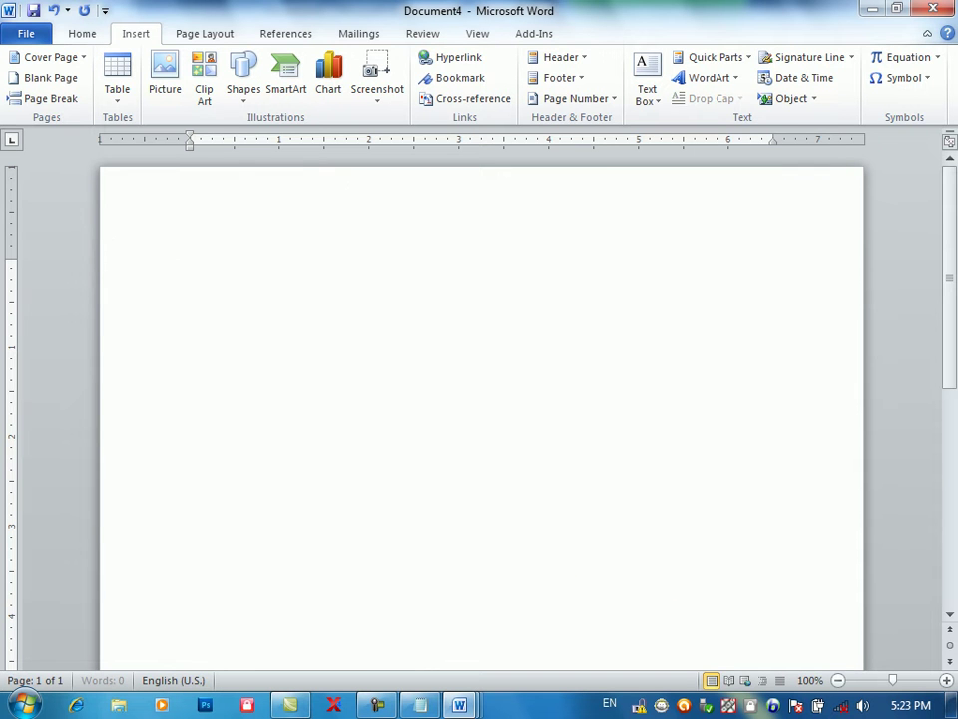
pyautogui.write('sahel')
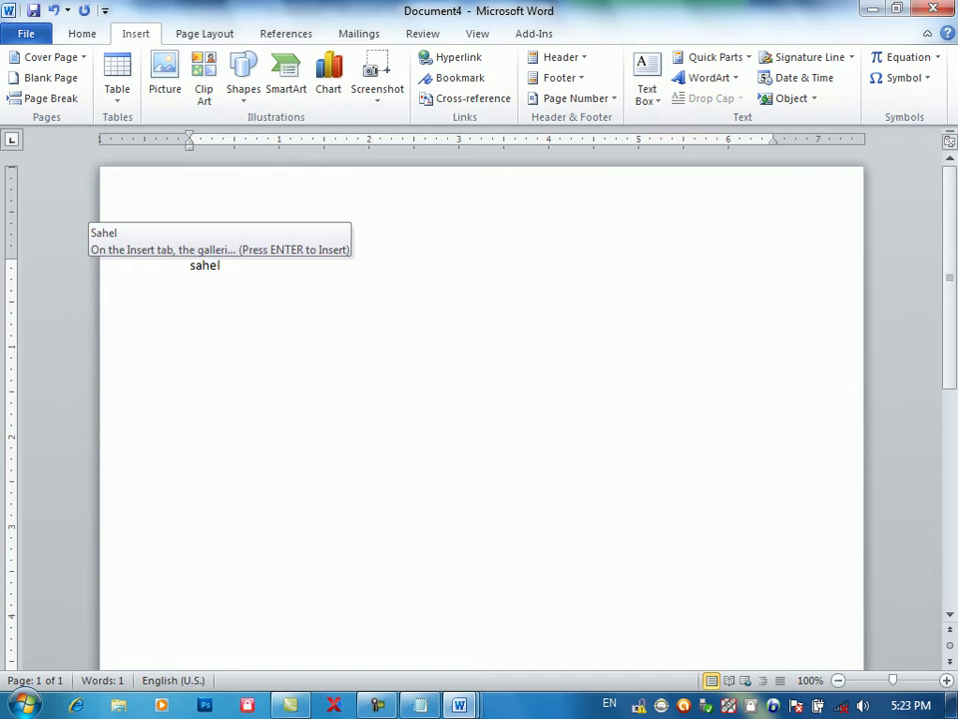
pyautogui.press('Return')
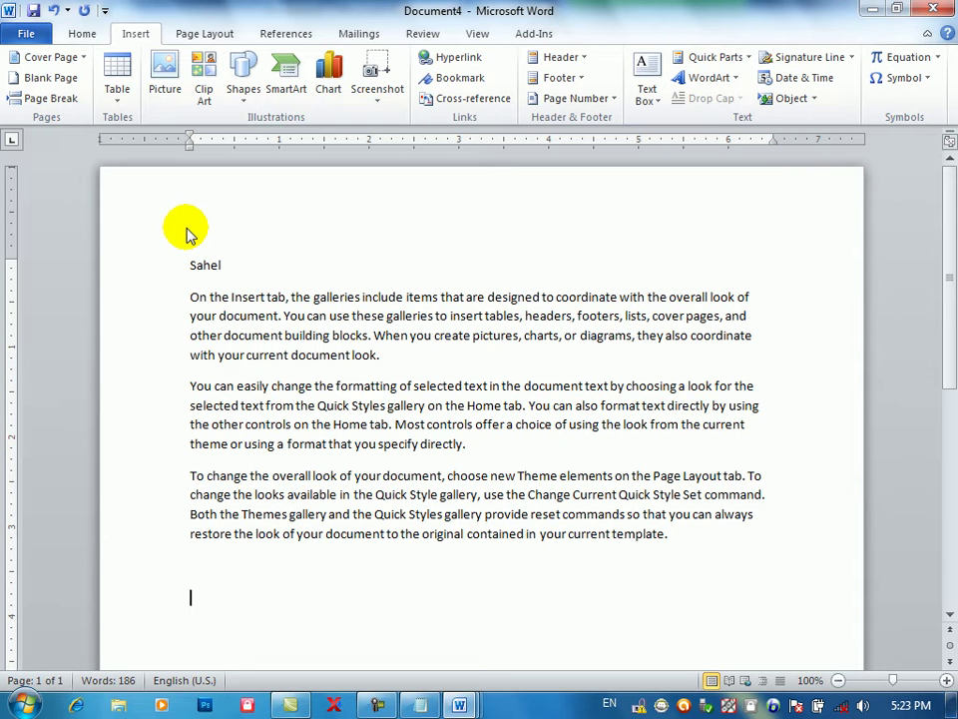
# Type the heading 'Computer' followed by a one-paragraph =rand(1) sample.
pyautogui.write('com')
pyautogui.write('r')
pyautogui.press('Return')
pyautogui.write('=')
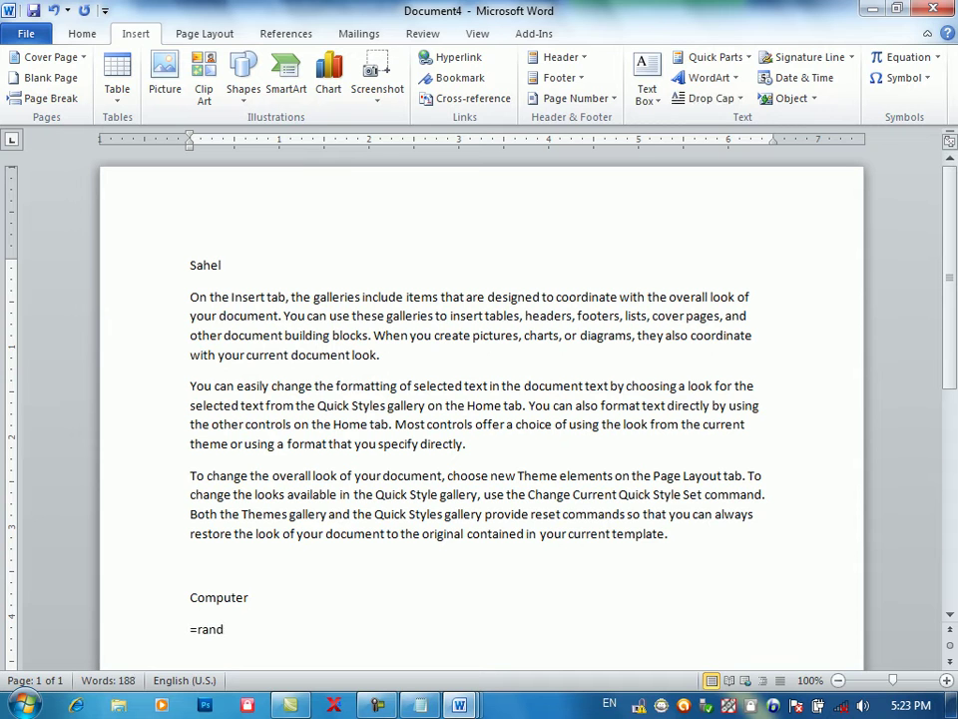
pyautogui.press('Return')
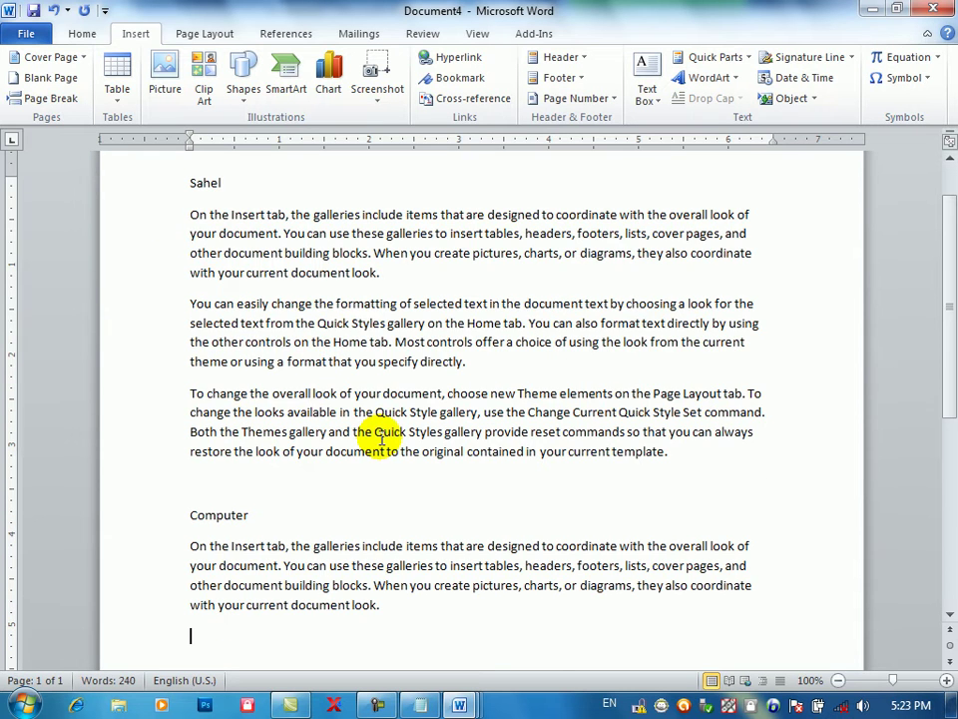
# Save the Computer heading and paragraph to the AutoText gallery as 'computer'.
pyautogui.moveTo(420, 606); pyautogui.dragTo(222, 502)
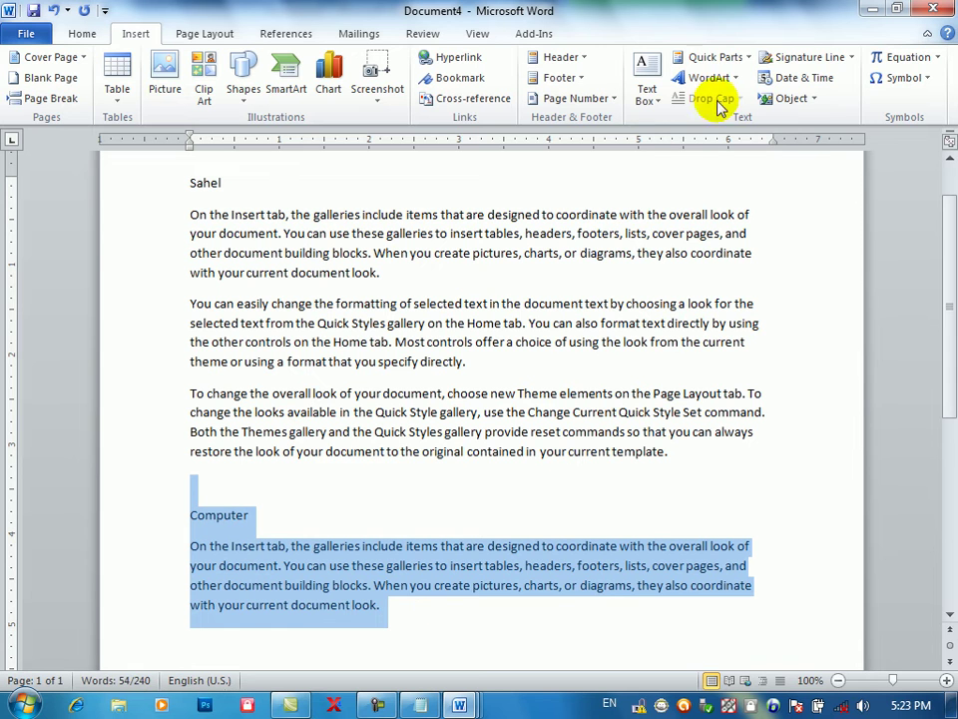
pyautogui.click(735, 56)
pyautogui.moveTo(737, 88)
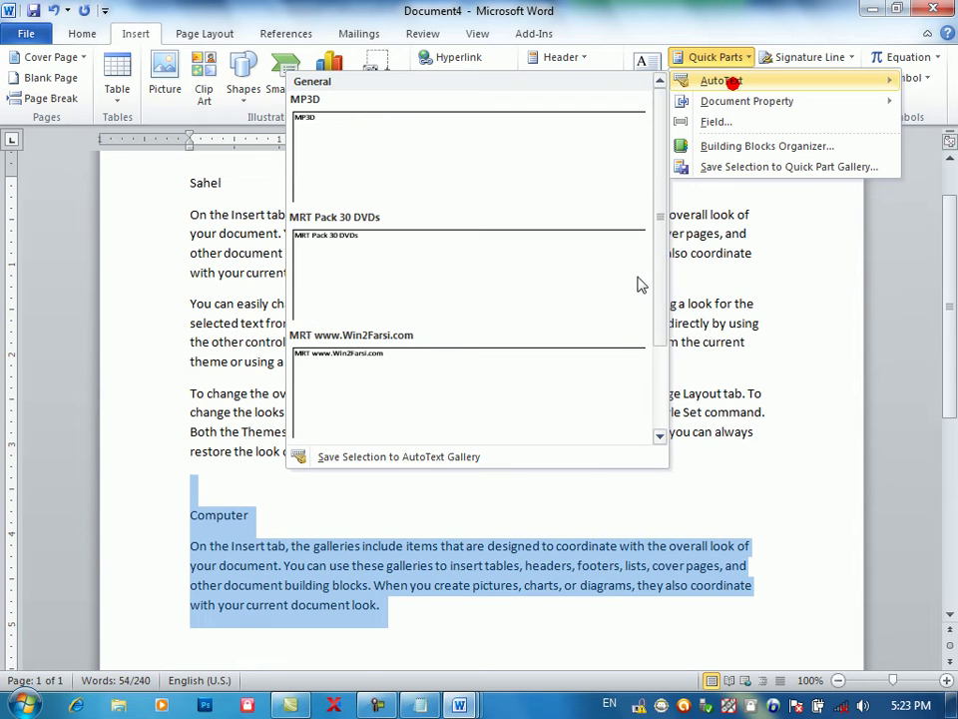
pyautogui.click(420, 457)
pyautogui.write('co')
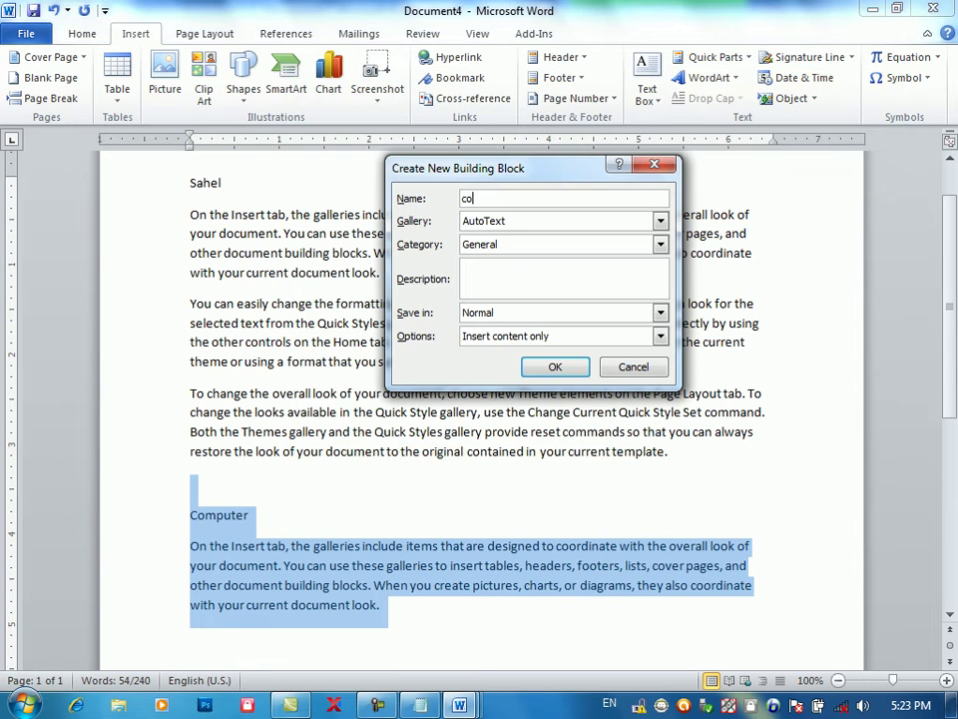
pyautogui.write('ter')
pyautogui.press('Return')
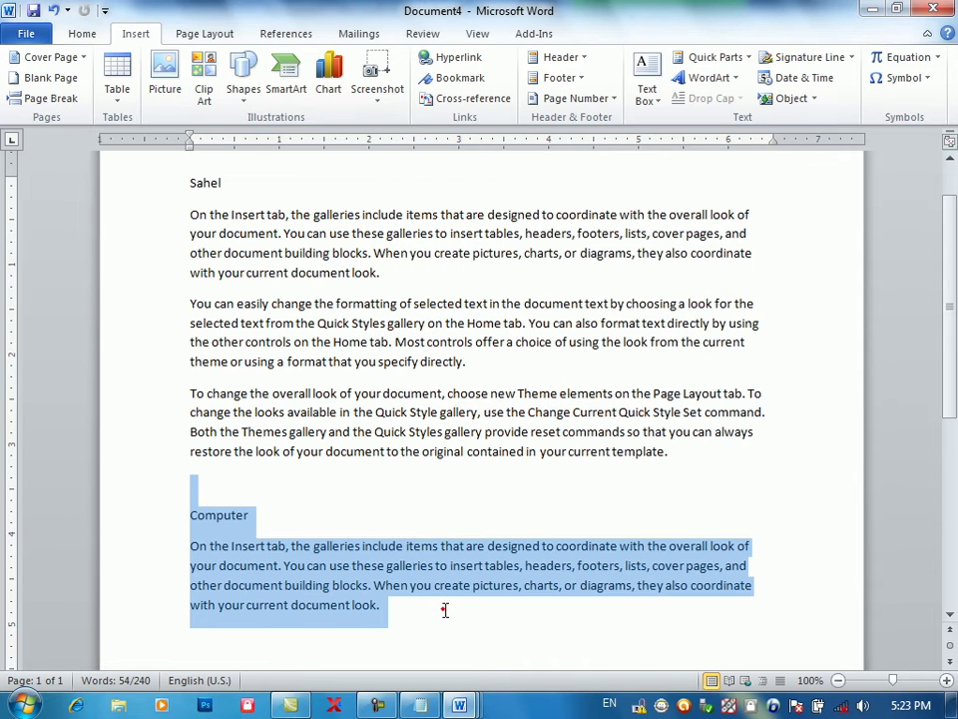
pyautogui.click(442, 608)
# Test the 'computer' entry in new Document5, then close it without saving.
pyautogui.hotkey('ctrl', 'n')
pyautogui.write('compute')
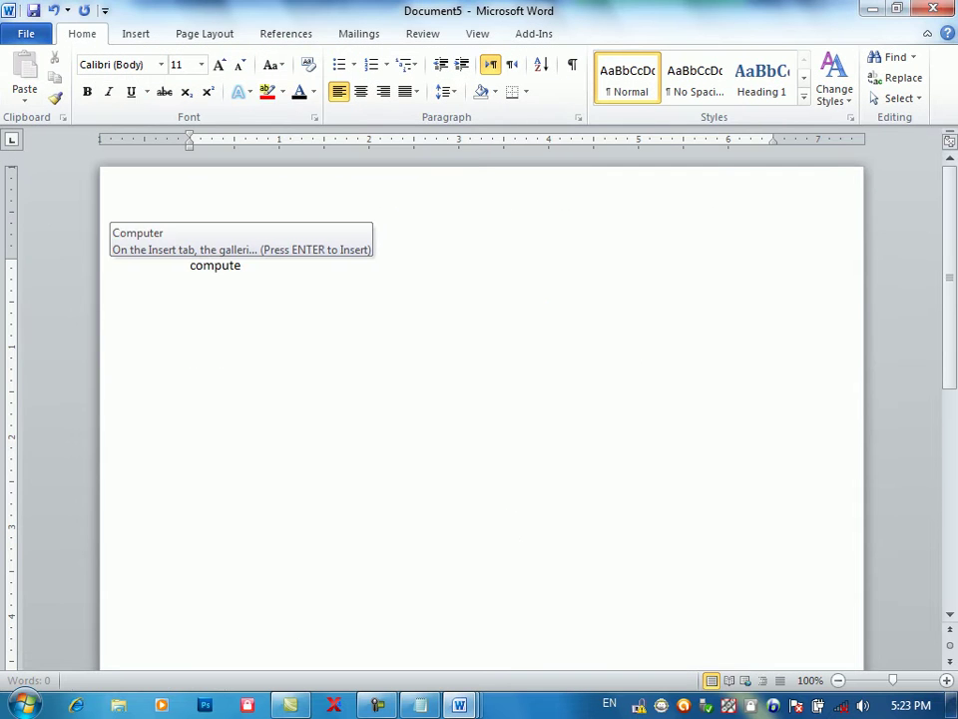
pyautogui.press('Return')
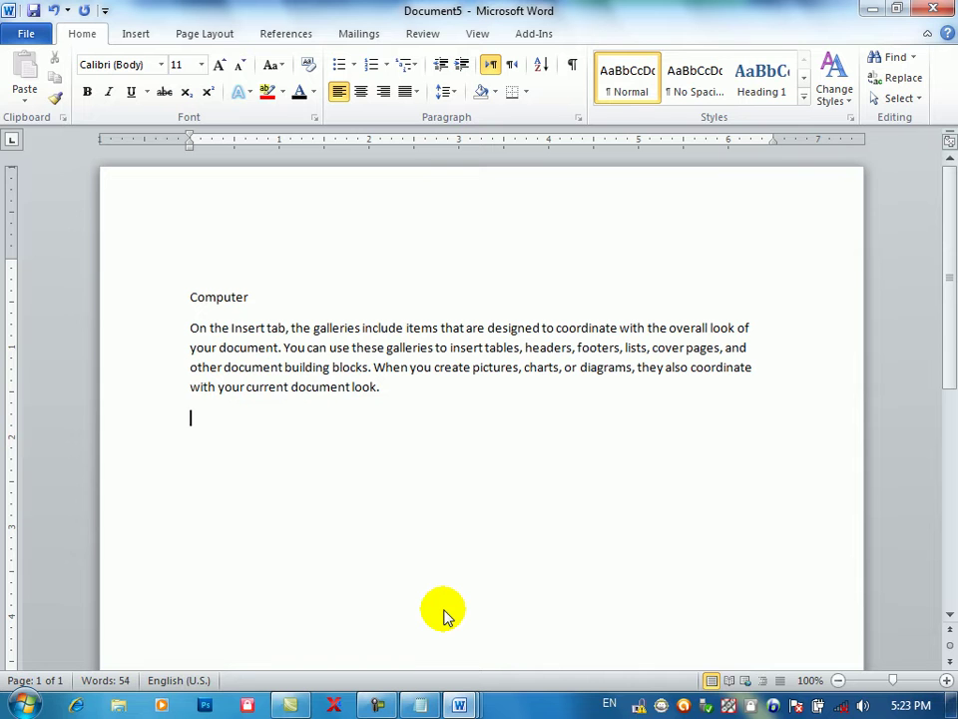
pyautogui.click(928, 9)
pyautogui.press('Return')
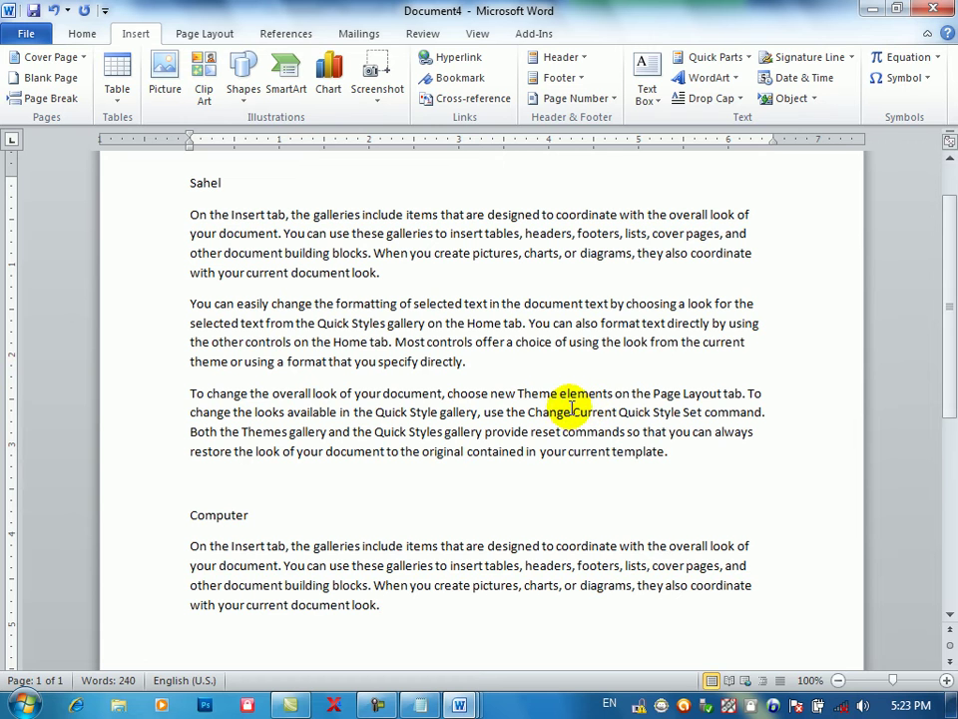
# Clear all existing text from the document.
pyautogui.click(736, 62)
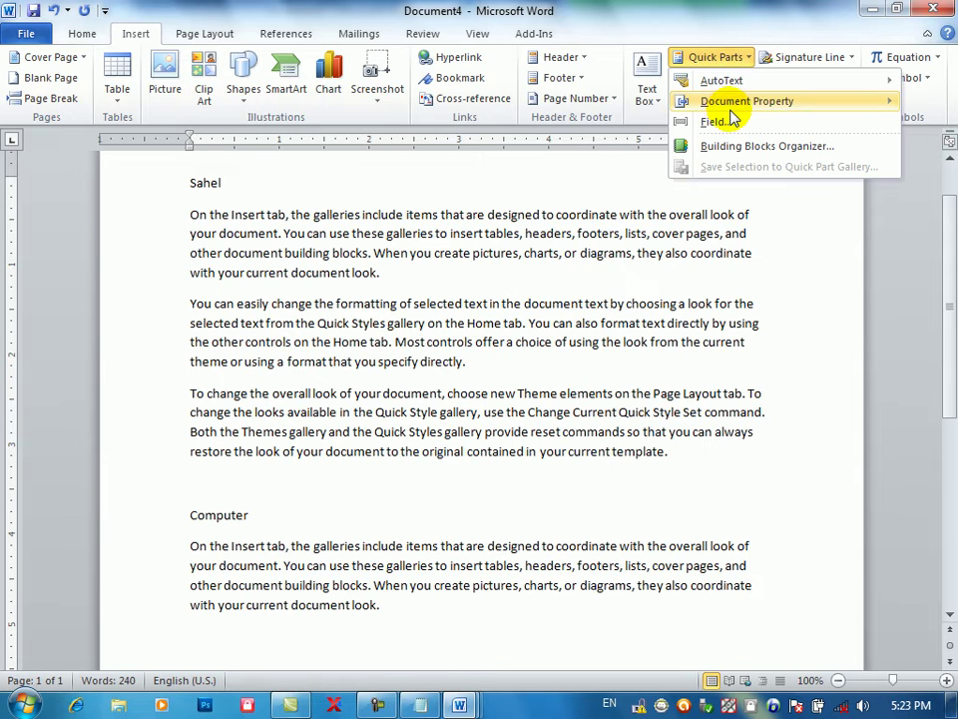
pyautogui.moveTo(731, 106)
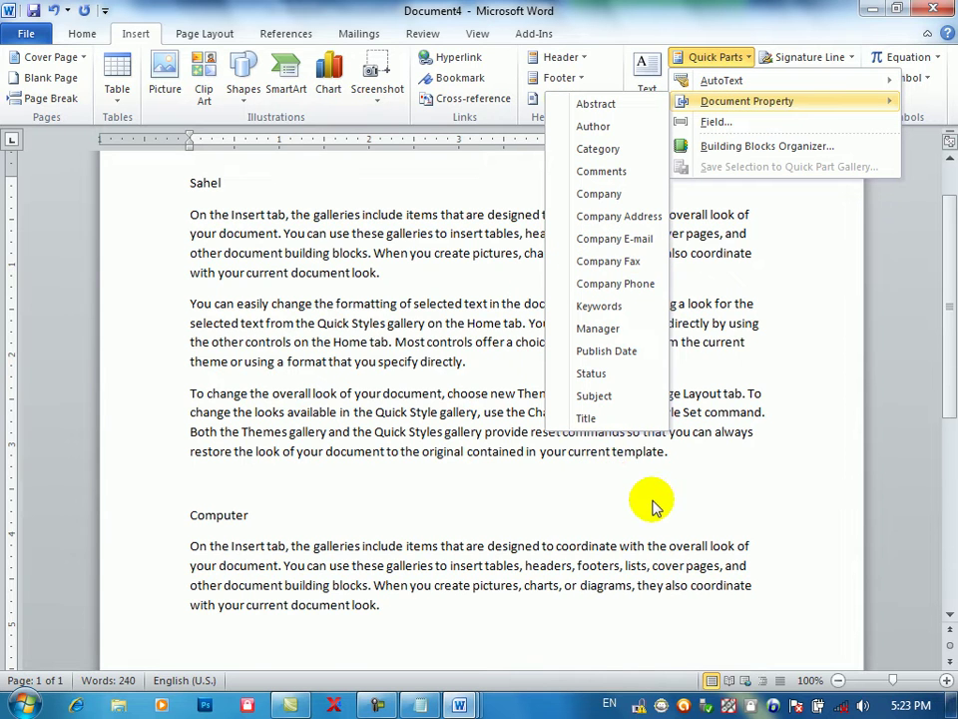
pyautogui.click(409, 645)
pyautogui.hotkey('ctrl', 'a')
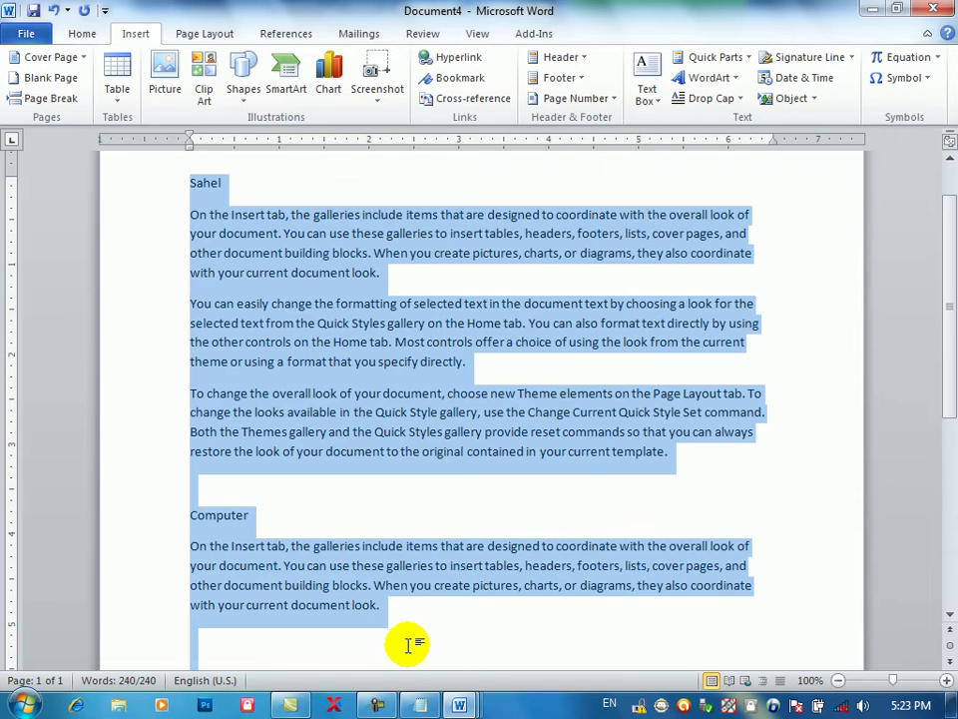
pyautogui.press('Delete')
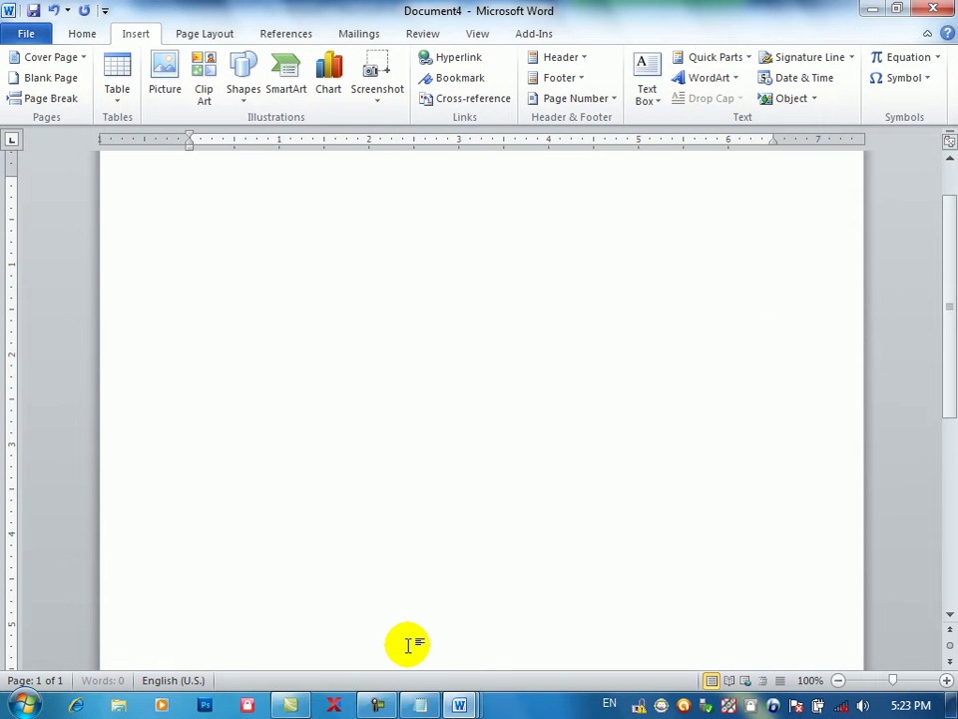
# Type the heading 'Computrer software and hardware note' and underline it.
pyautogui.write('Computrer soft')
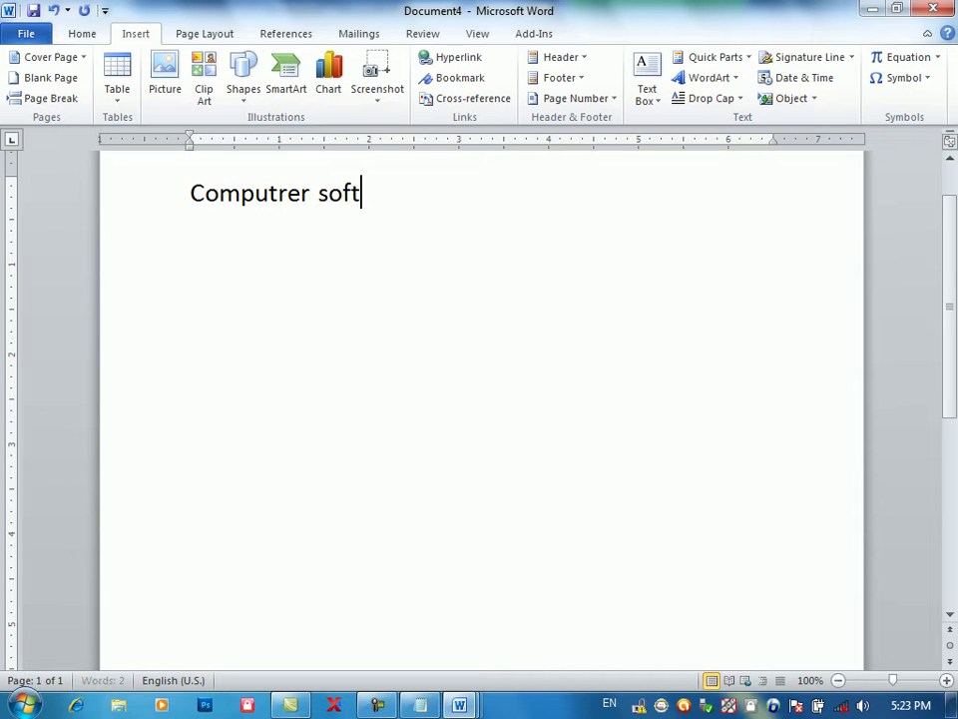
pyautogui.write('hardwqe')
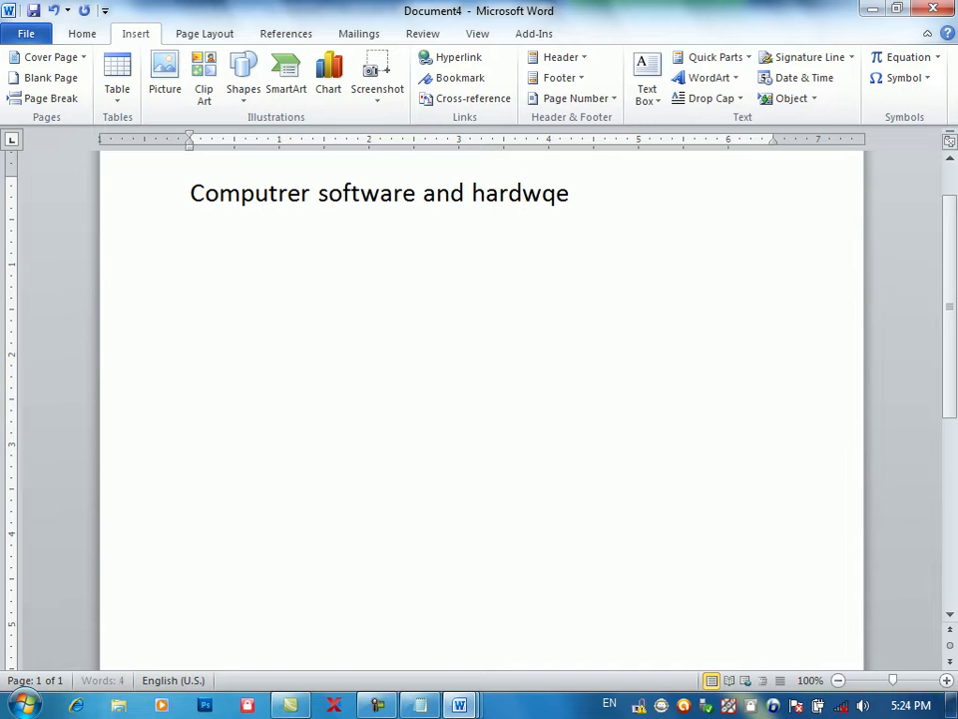
pyautogui.press('BackSpace')
pyautogui.press('BackSpace')
pyautogui.press('Return')
pyautogui.hotkey('ctrl', 'a')
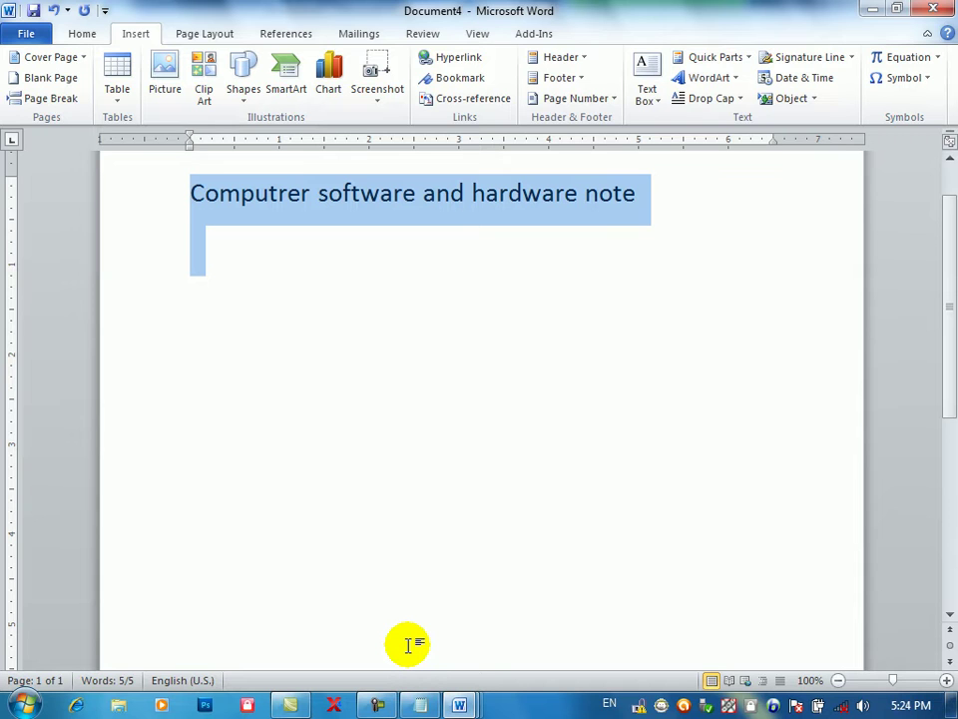
pyautogui.hotkey('ctrl', 'u')
pyautogui.click(273, 247)
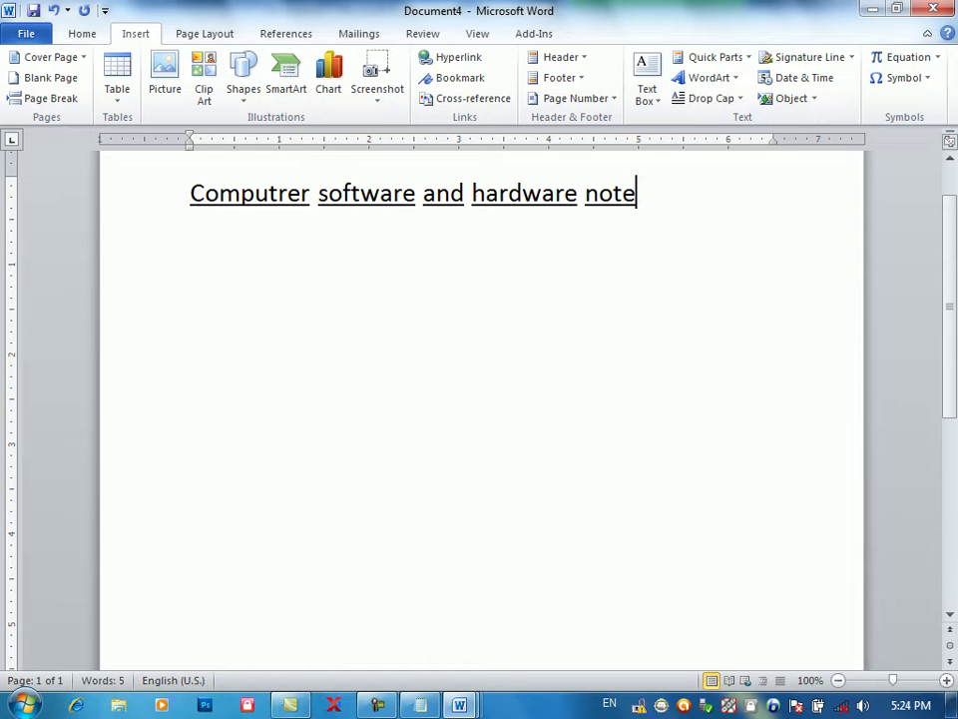
# Below the heading, enter =rand() to generate sample paragraphs.
pyautogui.hotkey('ctrl', 'shift', 's')
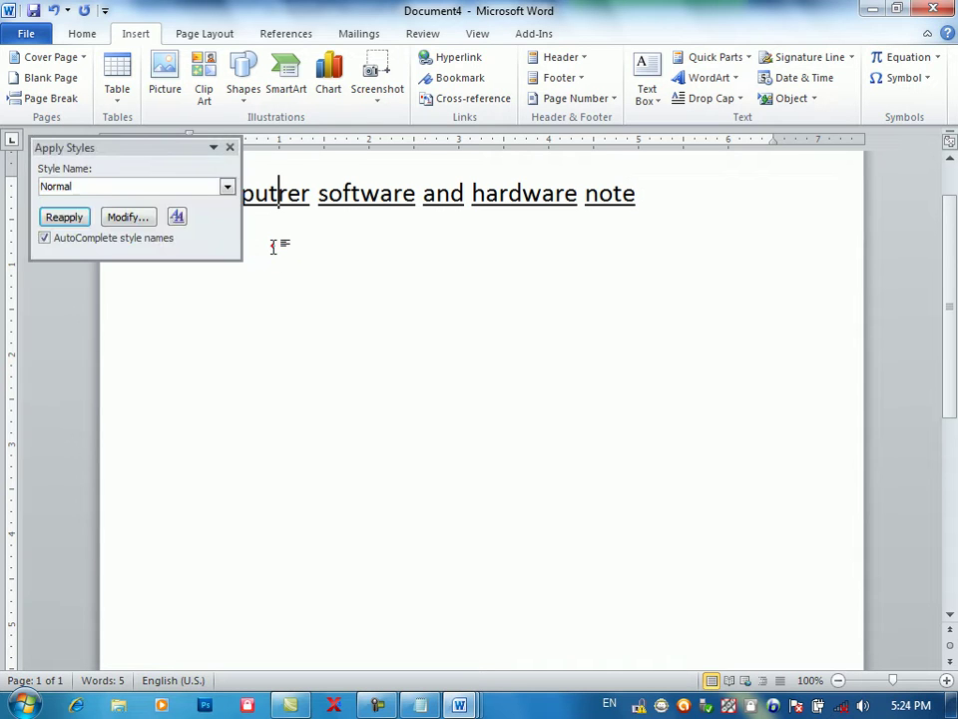
pyautogui.click(232, 148)
pyautogui.click(670, 221)
pyautogui.write('if')
pyautogui.press('BackSpace')
pyautogui.press('BackSpace')
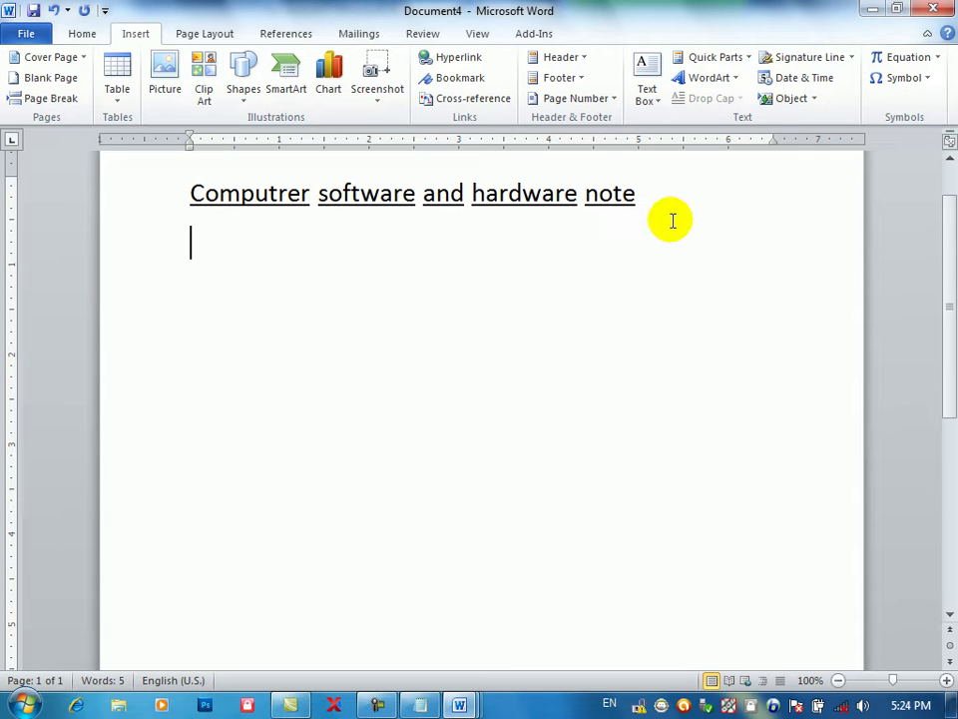
pyautogui.write('=-')
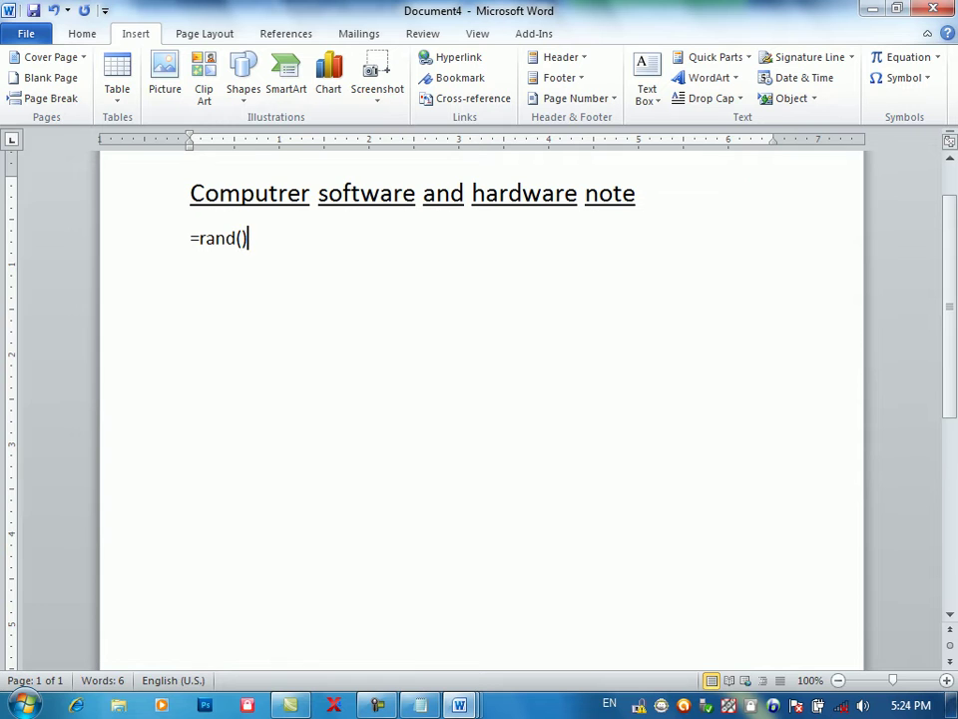
pyautogui.press('Return')
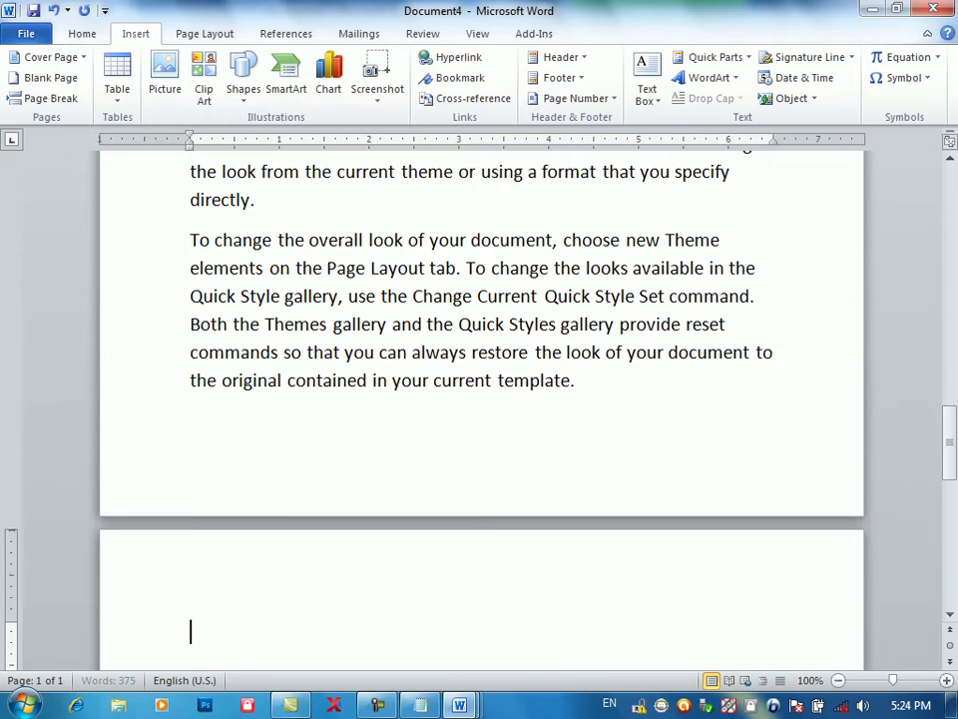
# Insert the Author document property field after the last sample paragraph.
pyautogui.moveTo(951, 490); pyautogui.dragTo(927, 272)
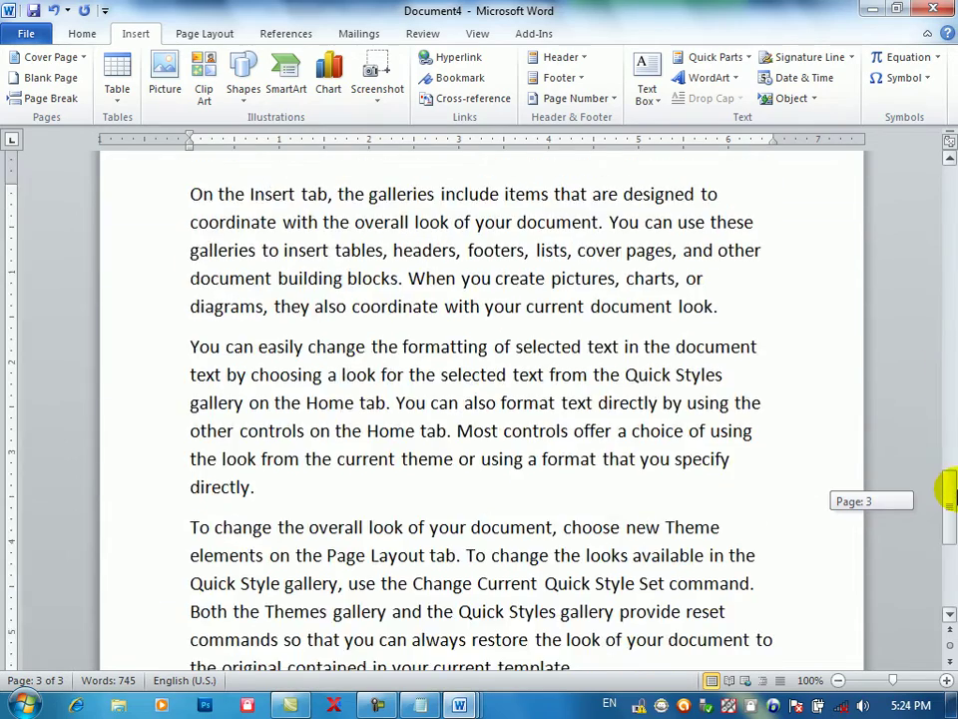
pyautogui.moveTo(949, 481); pyautogui.dragTo(942, 552)
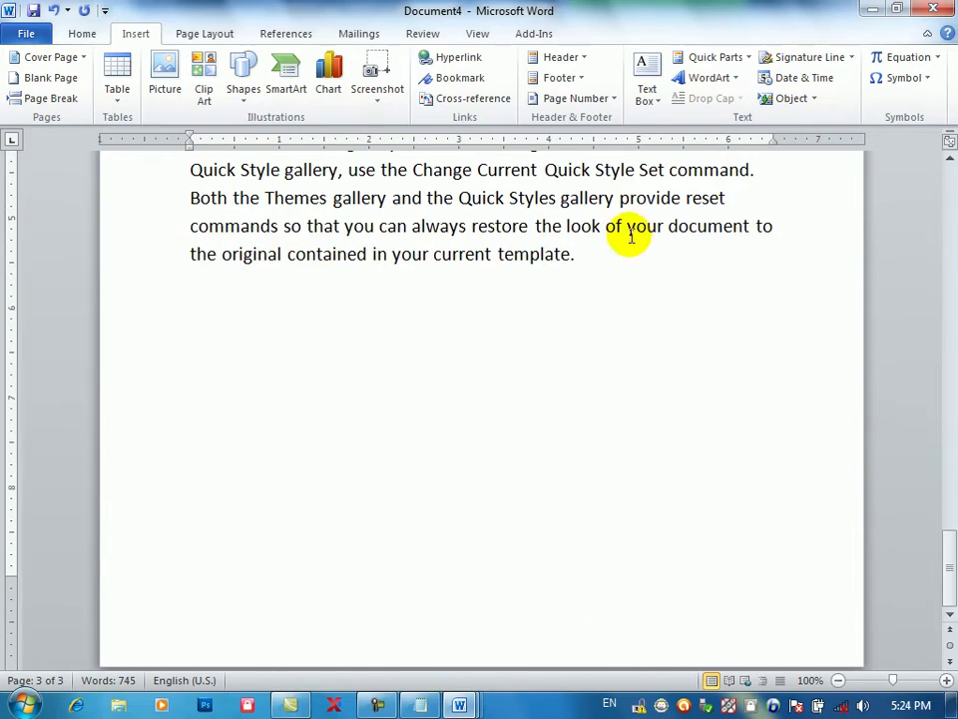
pyautogui.click(744, 56)
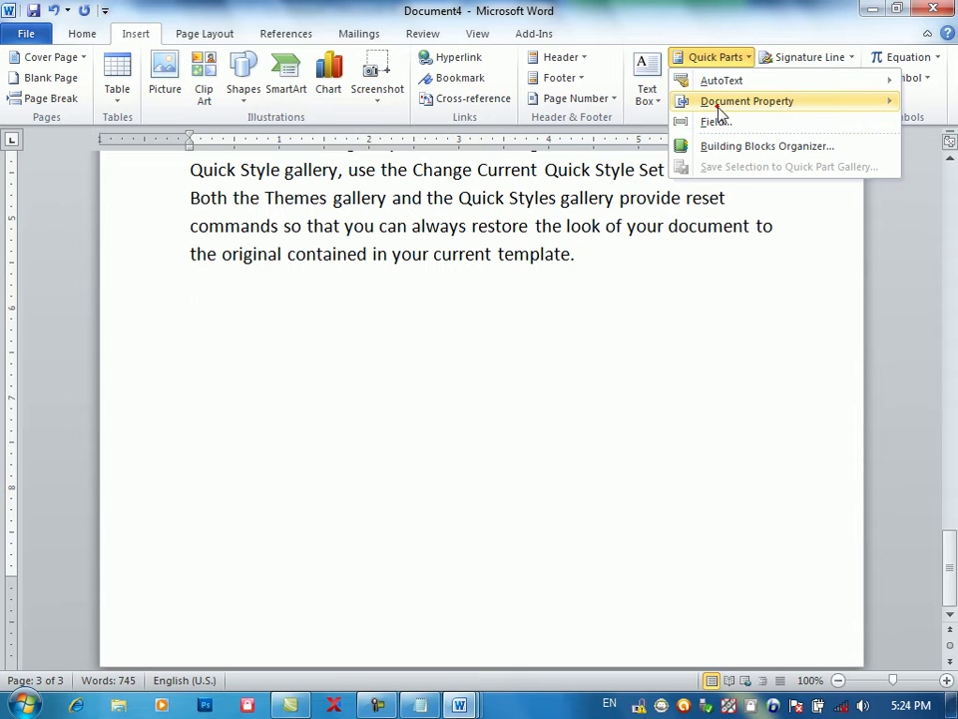
pyautogui.click(719, 104)
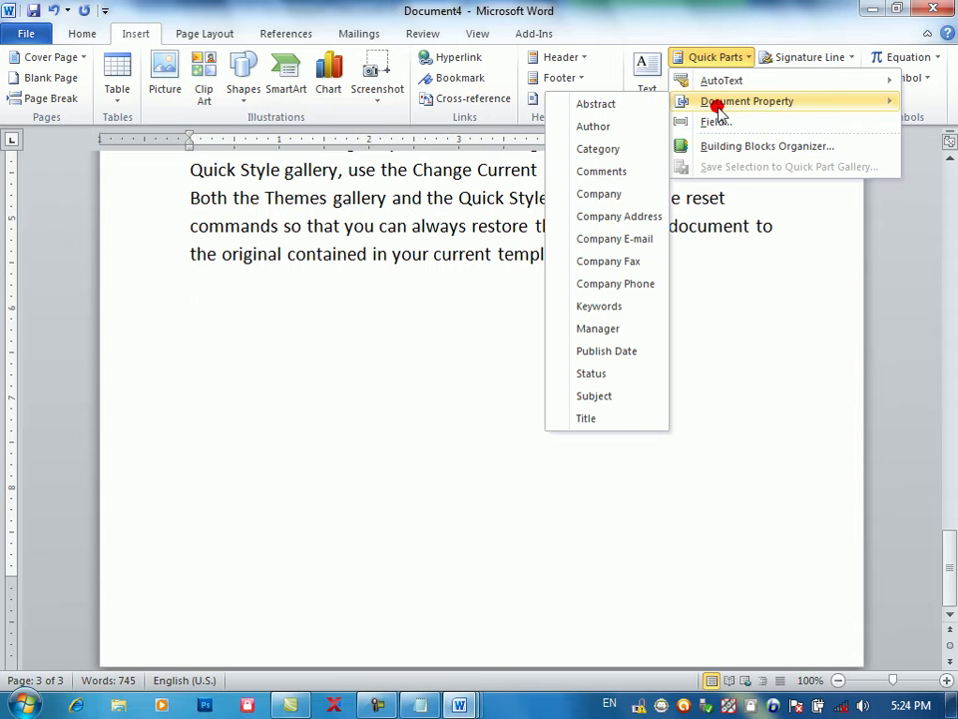
pyautogui.click(599, 133)
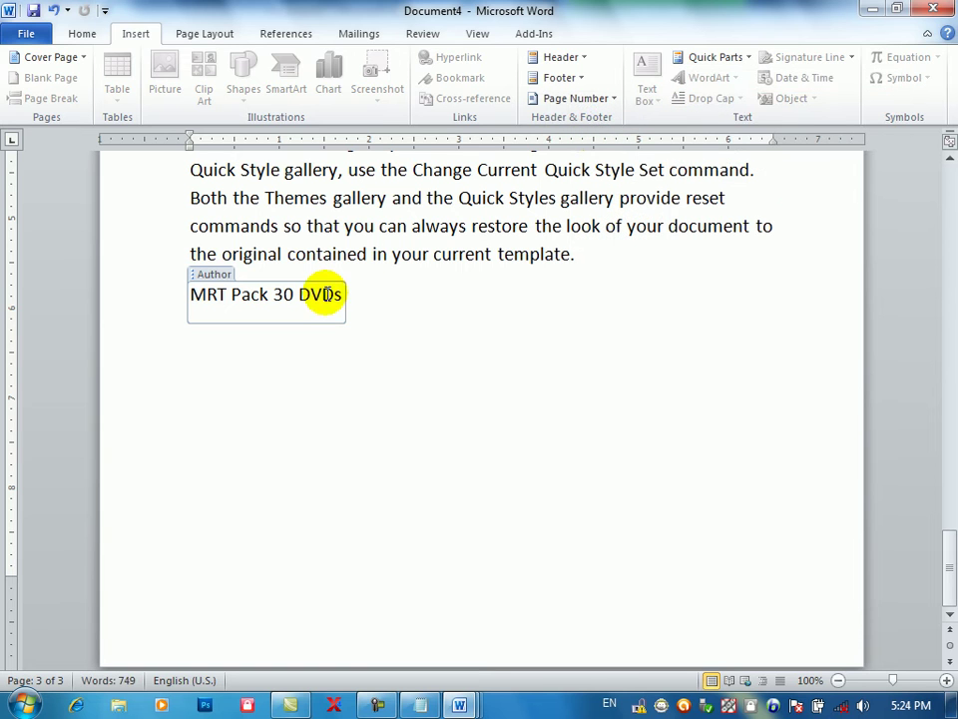
# Replace the Author field's 'MRT Pack 30 DVDs' value with the author's name.
pyautogui.moveTo(339, 294); pyautogui.dragTo(155, 278)
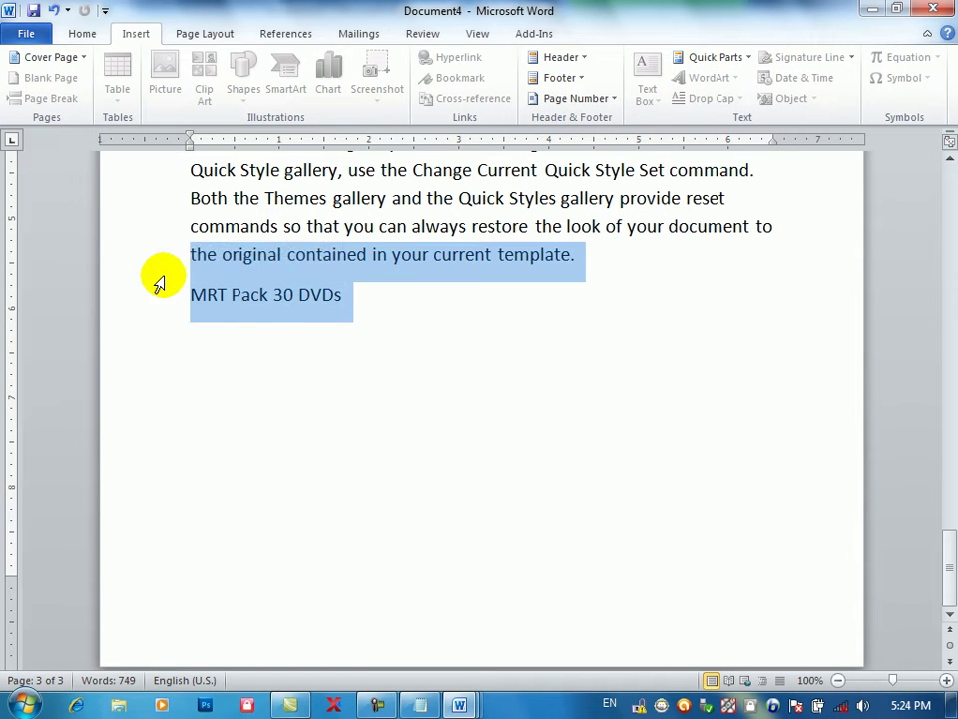
pyautogui.click(297, 311)
pyautogui.tripleClick(340, 296)
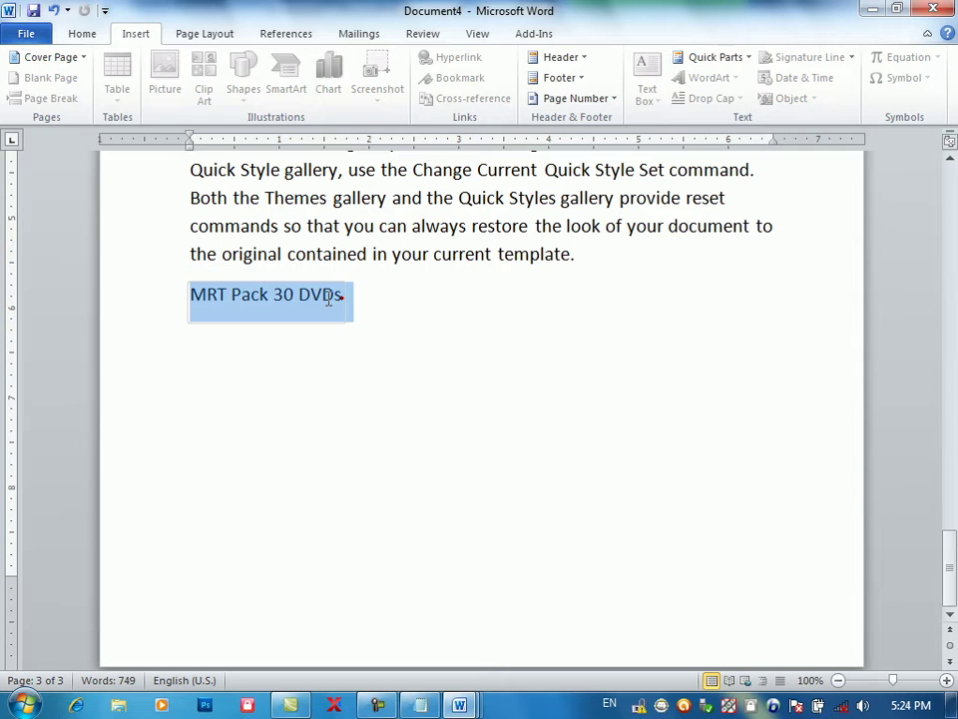
pyautogui.click(270, 305)
pyautogui.doubleClick(337, 299)
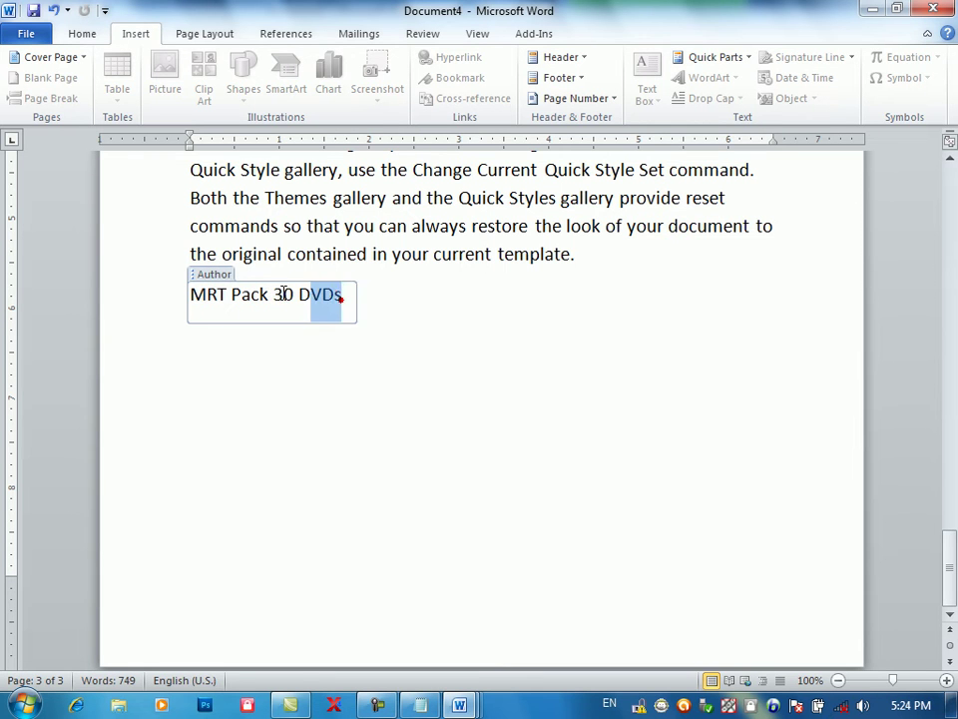
pyautogui.tripleClick(338, 298)
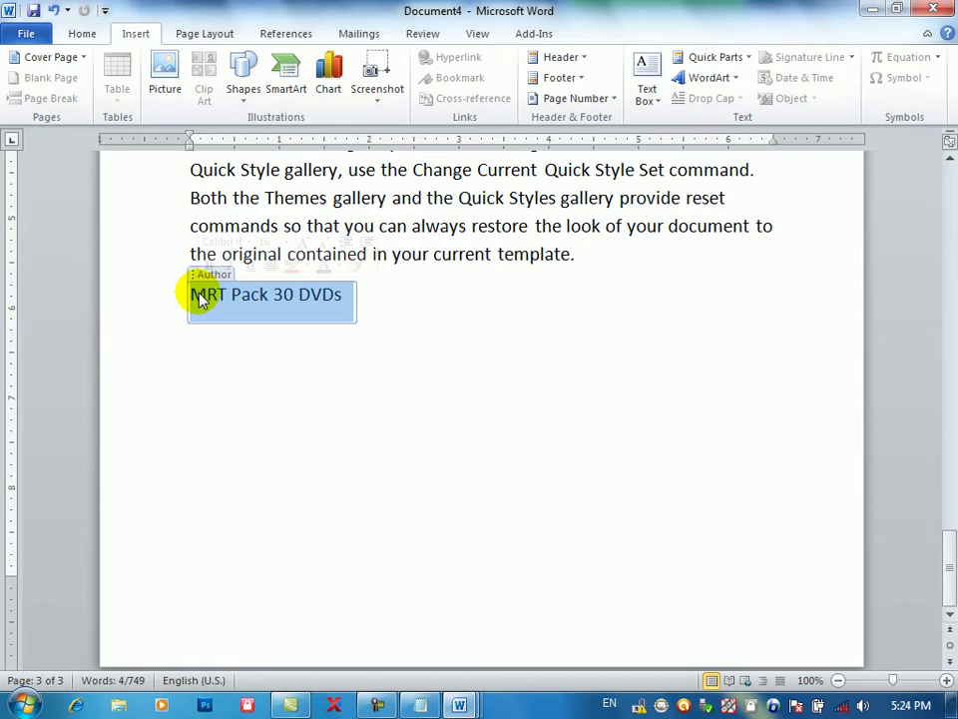
pyautogui.write('sahel ')
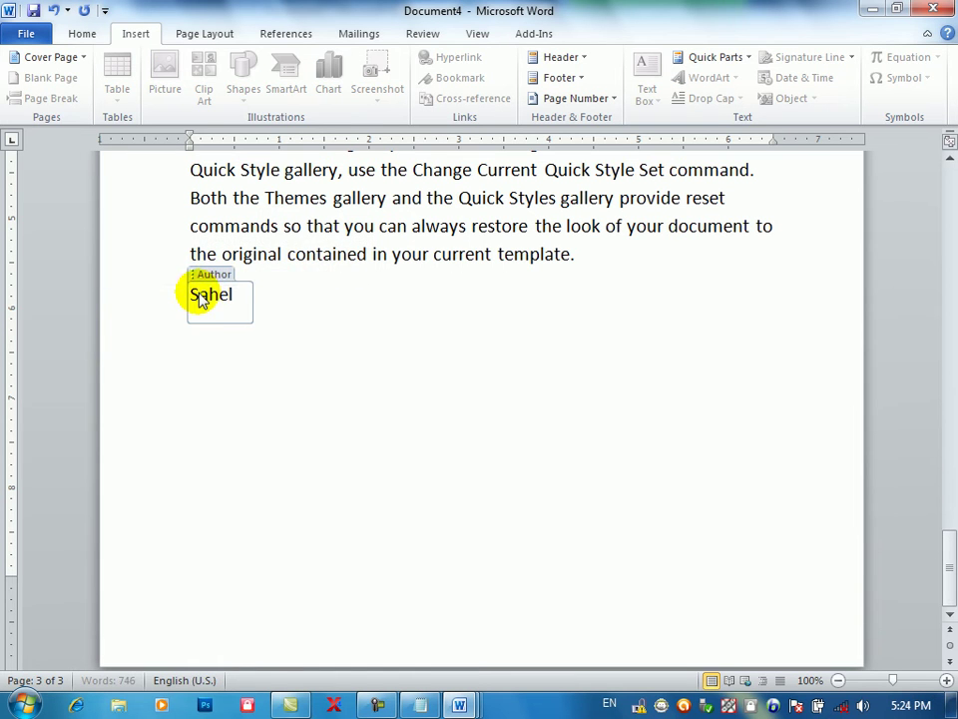
pyautogui.write('jan')
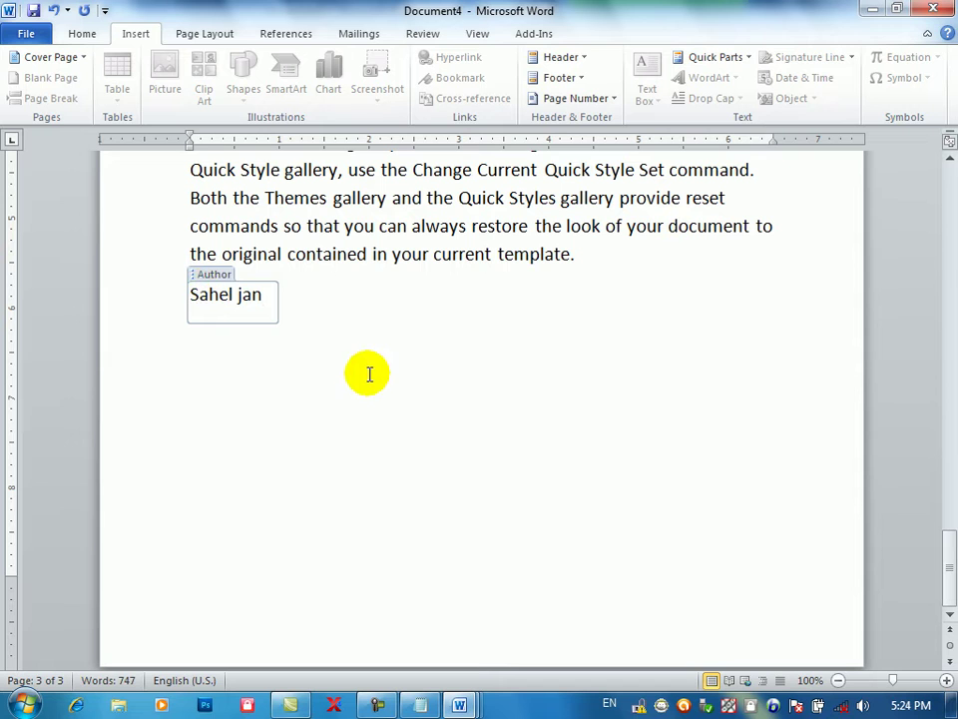
pyautogui.click(367, 373)
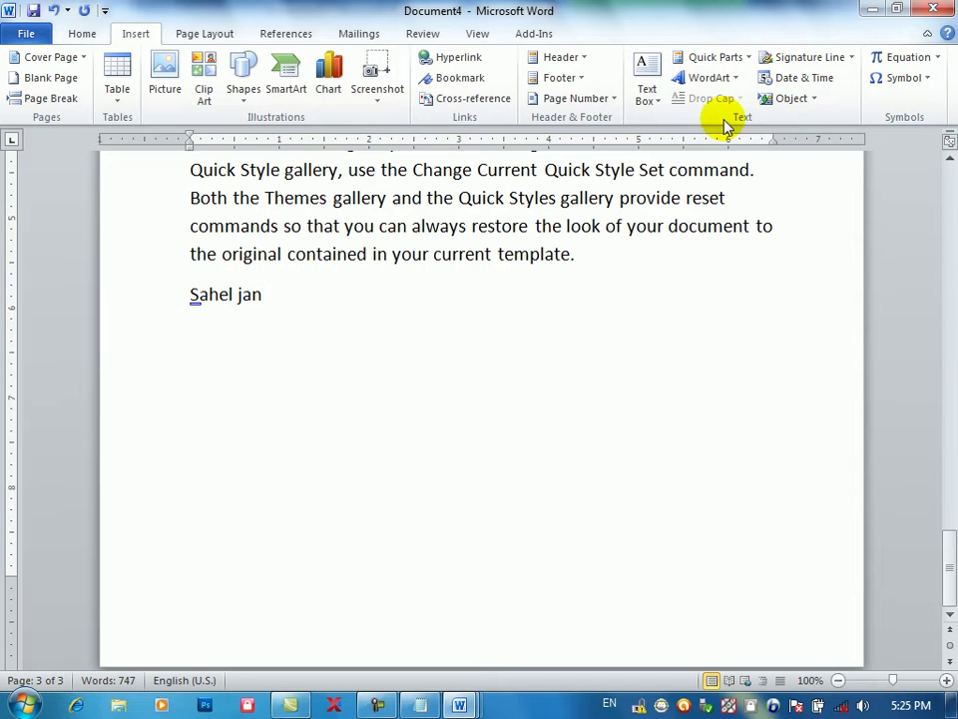
pyautogui.click(754, 58)
pyautogui.moveTo(727, 103)
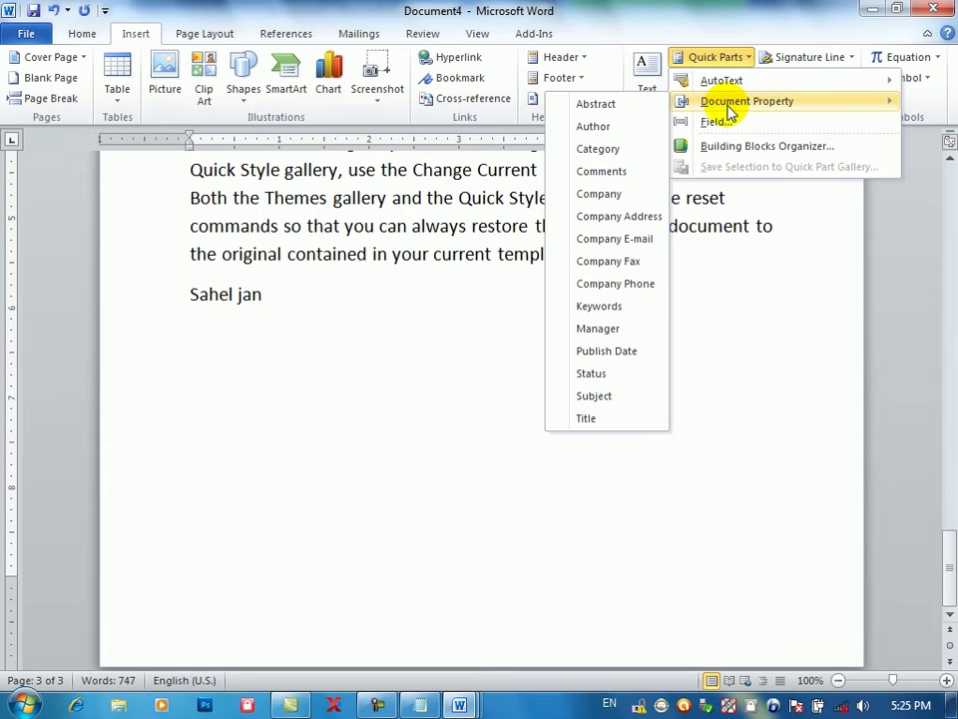
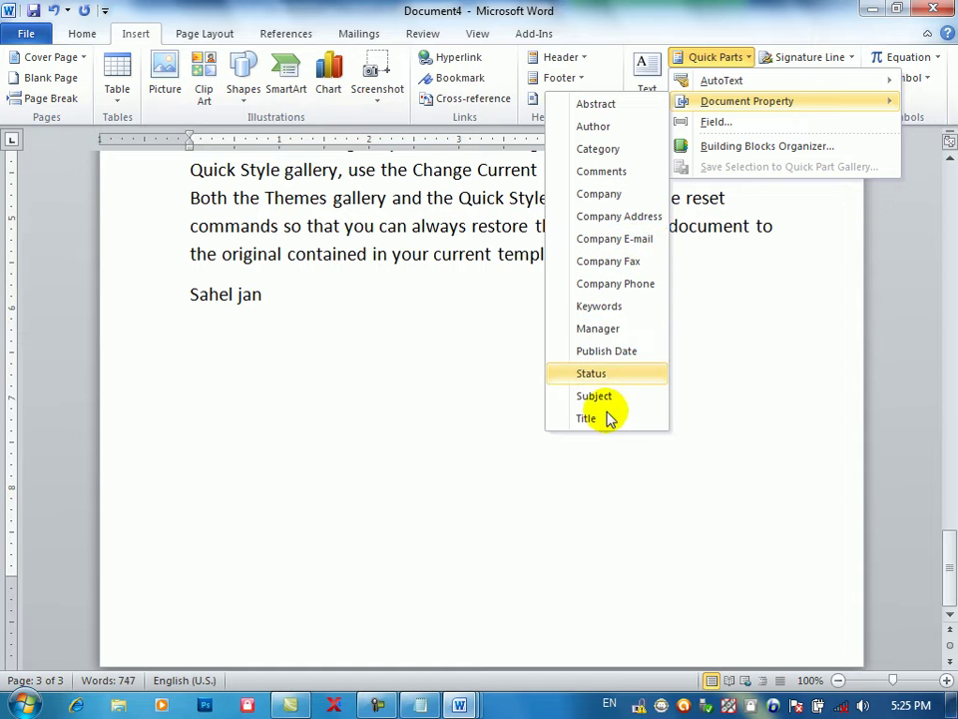
# Review the document's summary properties, such as title and author, then return to the text.
pyautogui.click(420, 481)
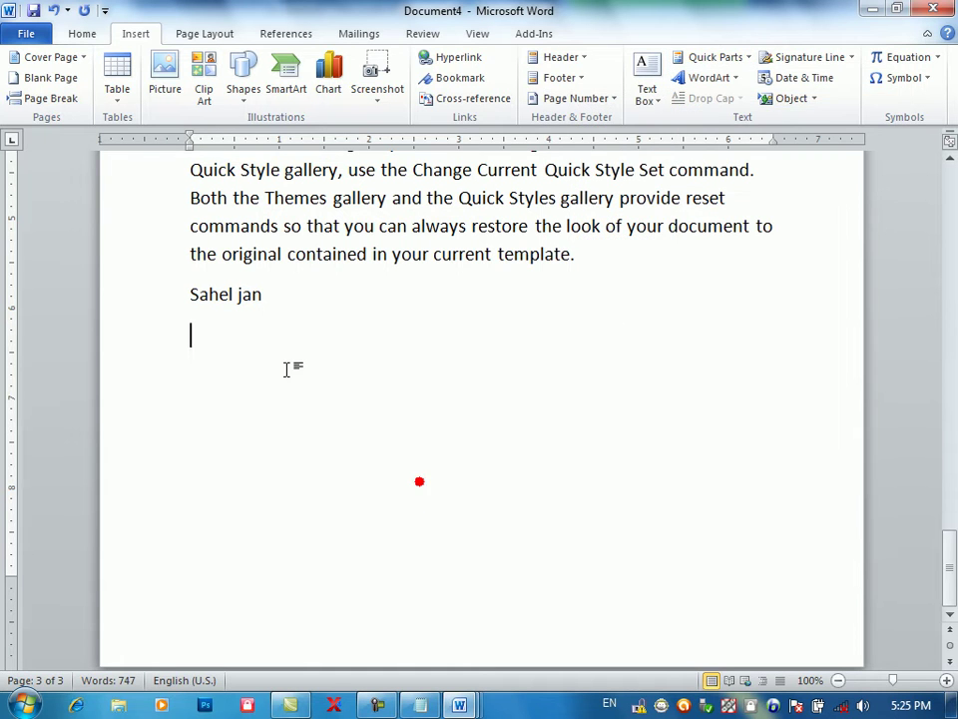
pyautogui.click(86, 34)
pyautogui.click(26, 34)
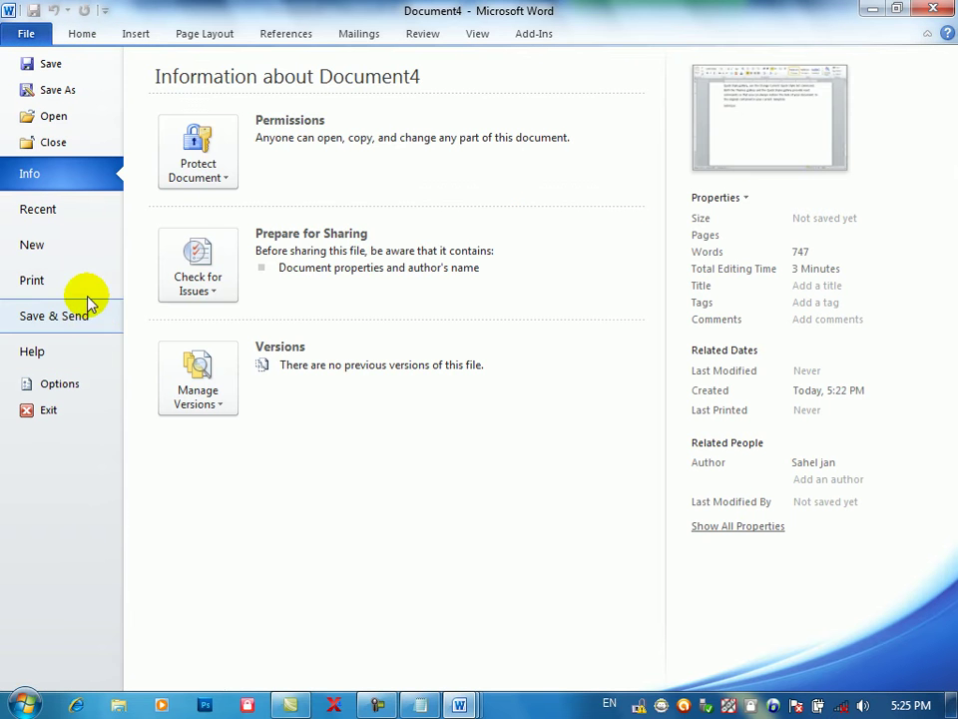
pyautogui.click(739, 200)
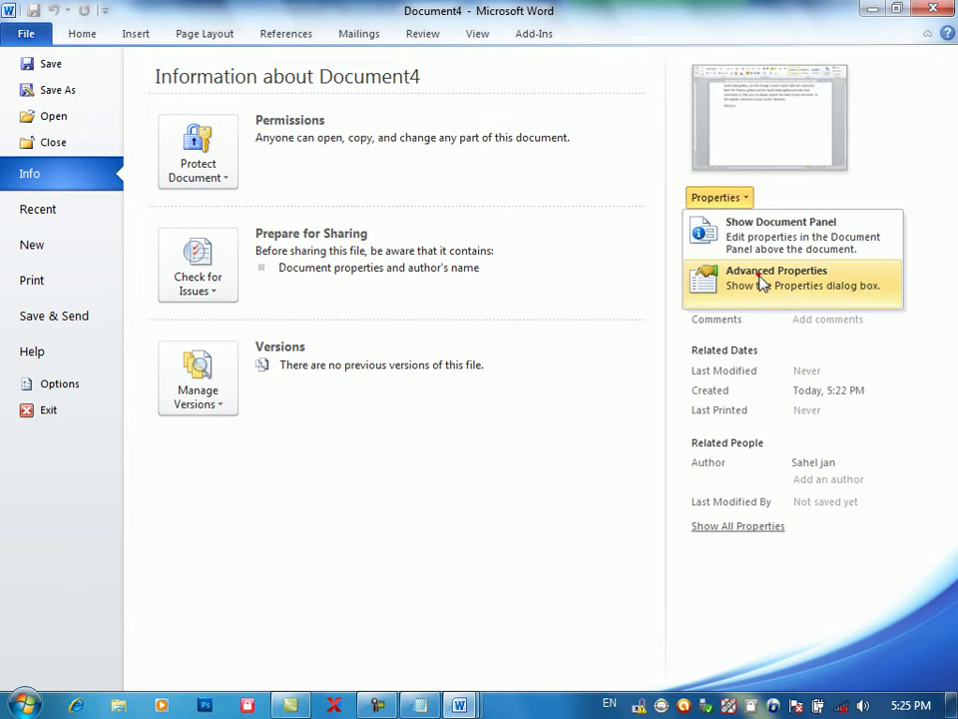
pyautogui.click(704, 282)
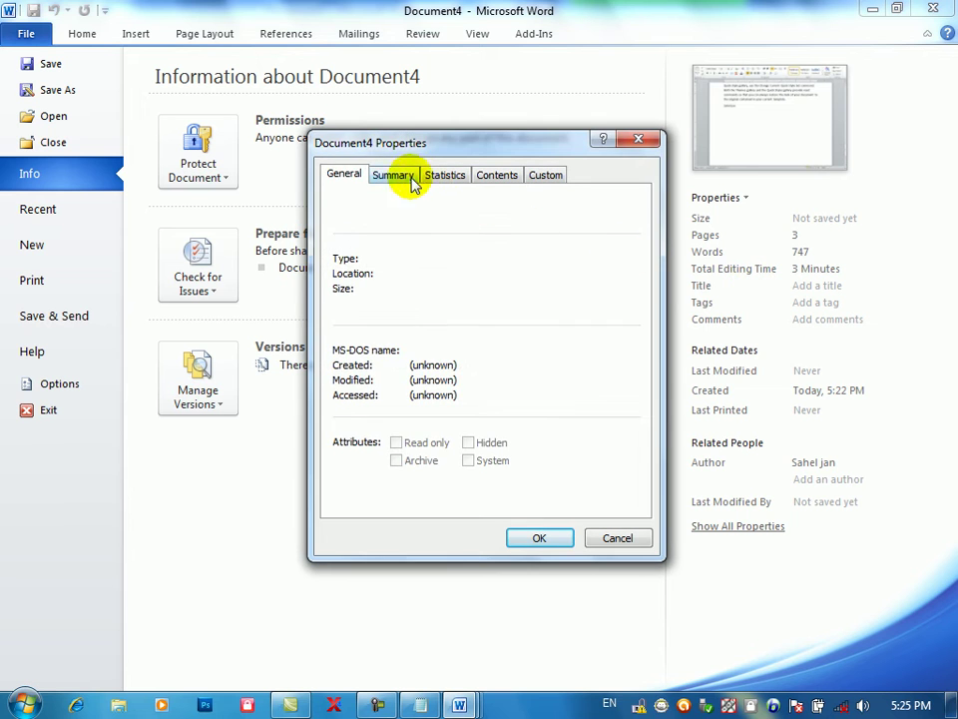
pyautogui.click(406, 178)
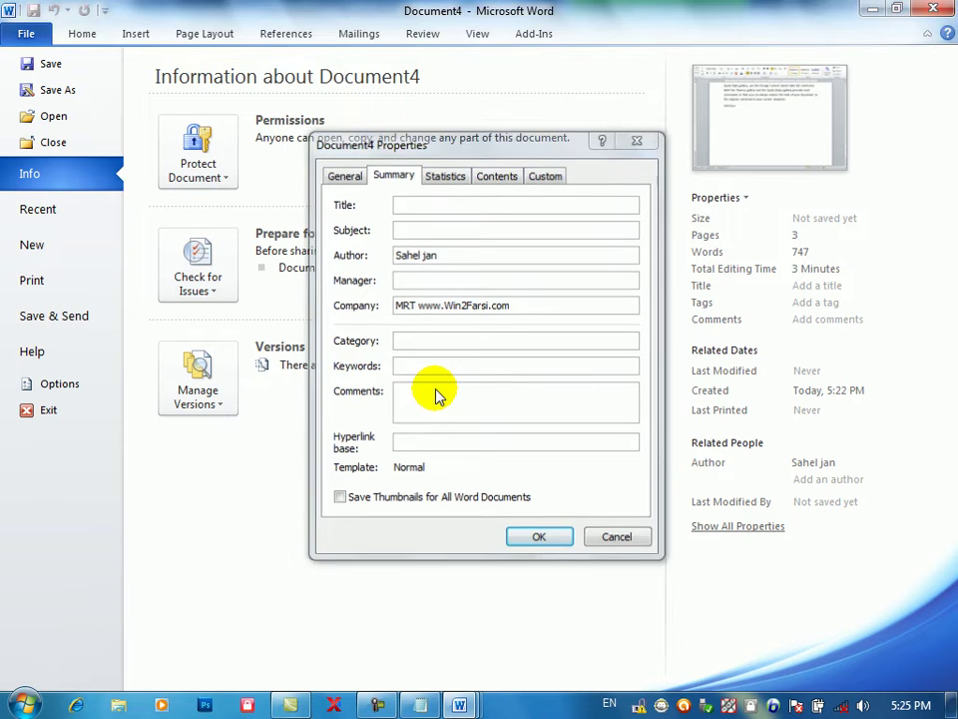
pyautogui.press('Escape')
pyautogui.press('Escape')
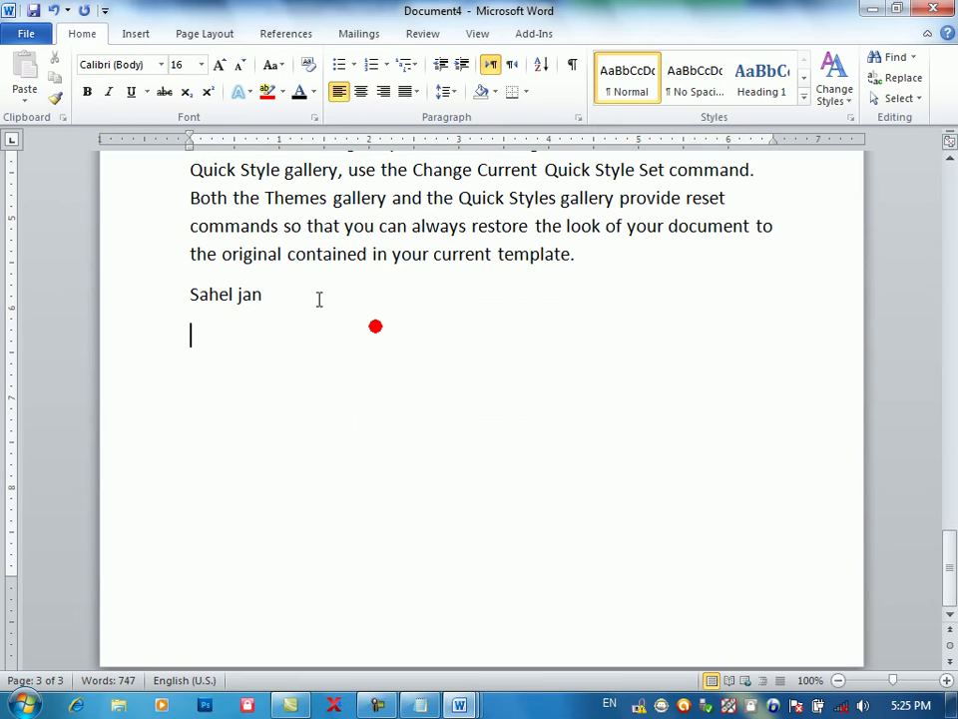
# Insert a =12+12 formula field, then delete its 24 result.
pyautogui.click(204, 33)
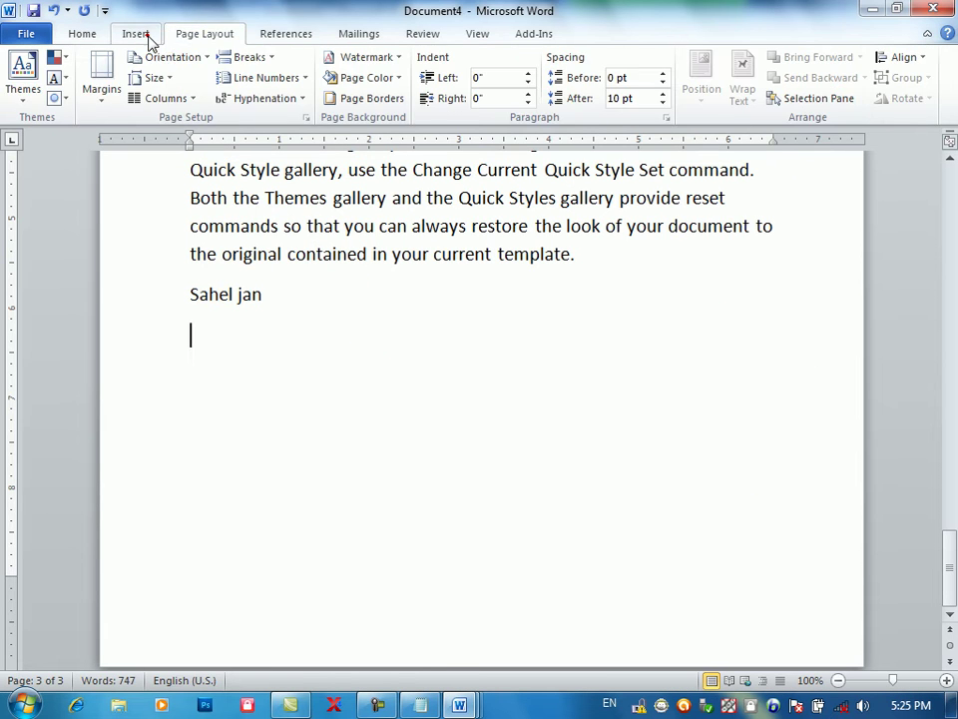
pyautogui.click(140, 34)
pyautogui.click(732, 62)
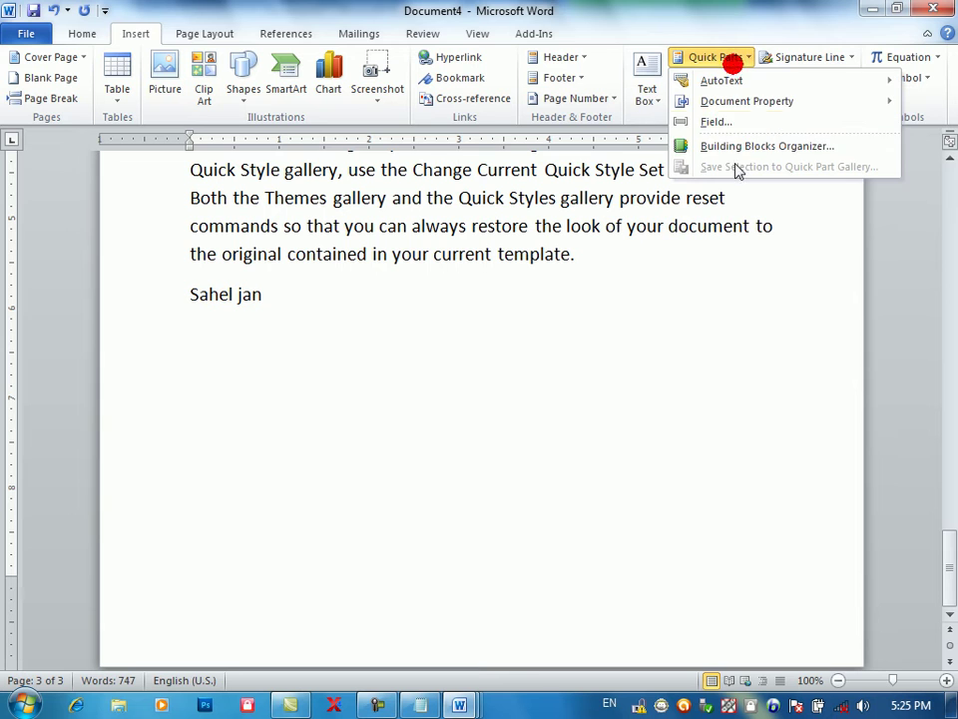
pyautogui.click(715, 125)
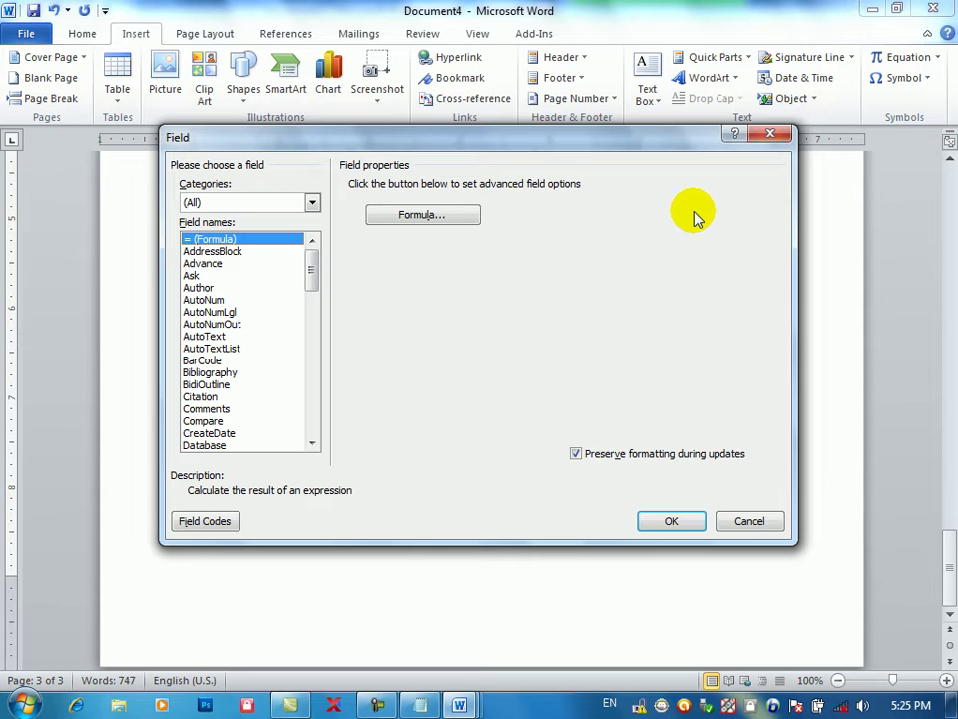
pyautogui.click(389, 215)
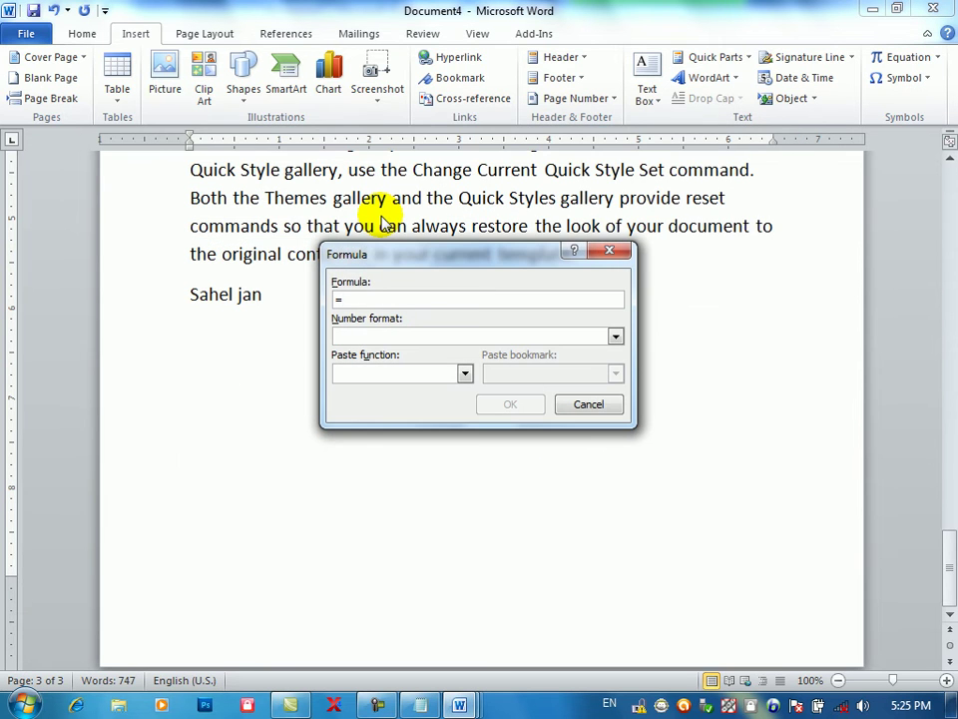
pyautogui.write('12+12')
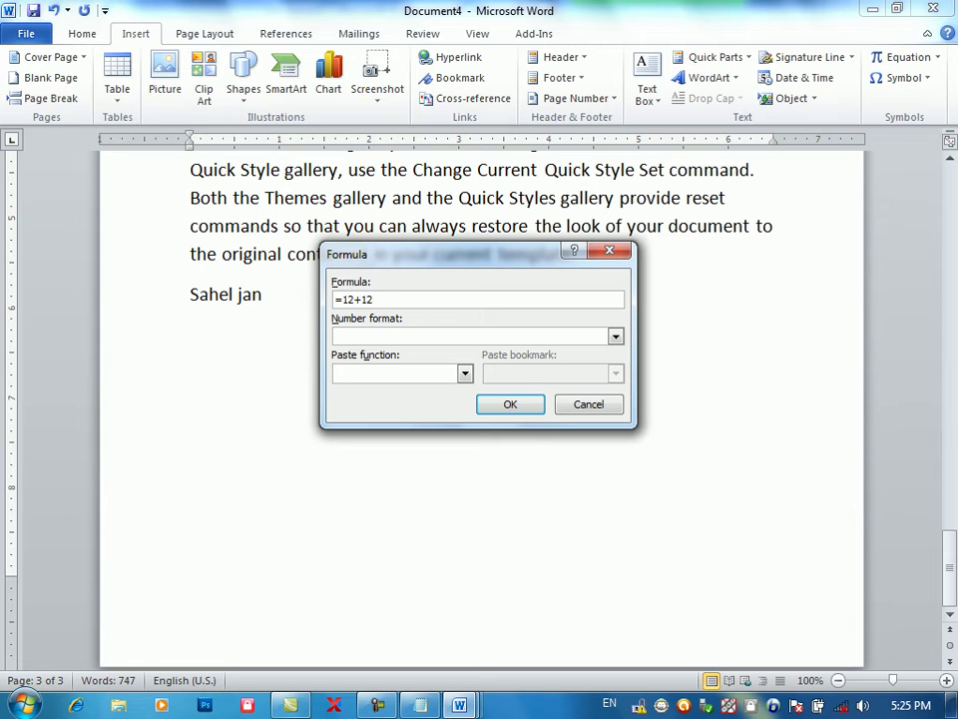
pyautogui.press('Return')
pyautogui.moveTo(224, 334); pyautogui.dragTo(177, 335)
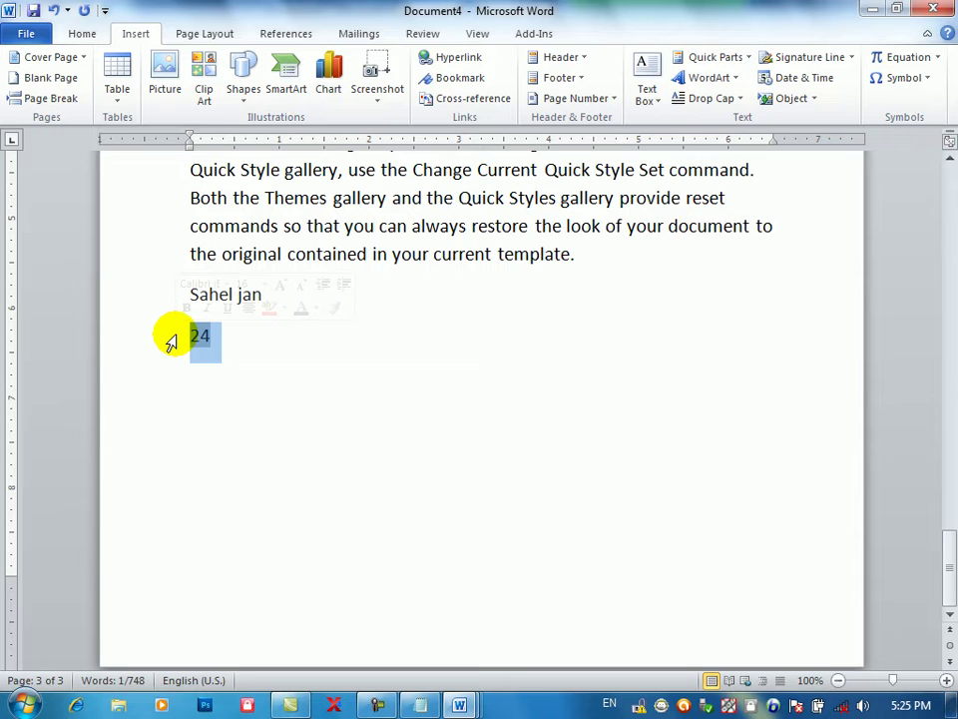
pyautogui.write('\\')
pyautogui.press('BackSpace')
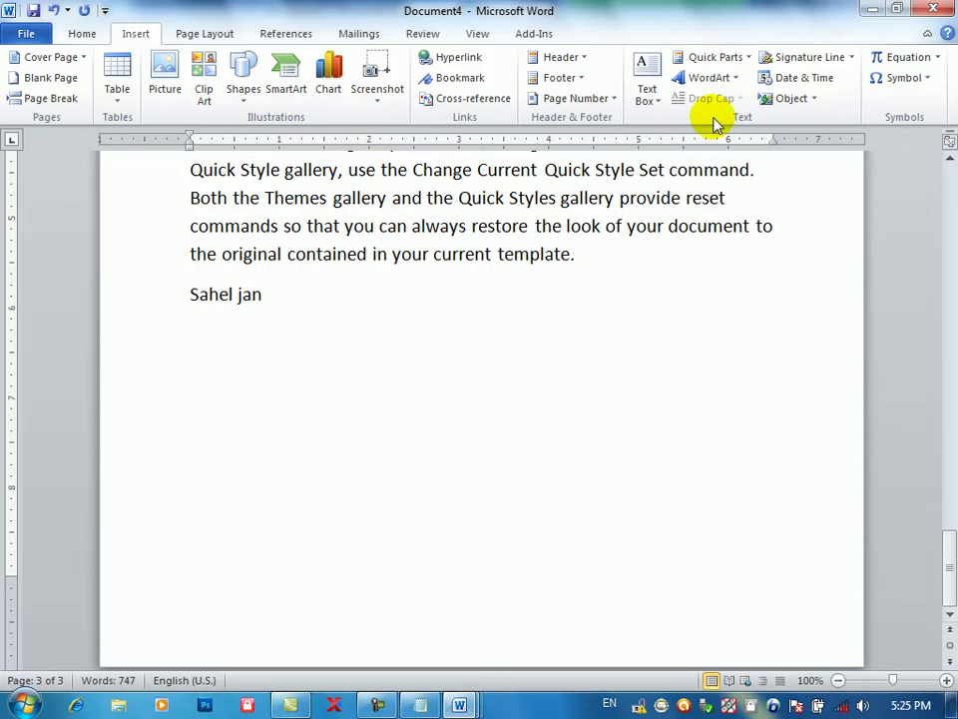
# Insert a =100/2 formula field showing 50, followed by an empty line.
pyautogui.click(744, 57)
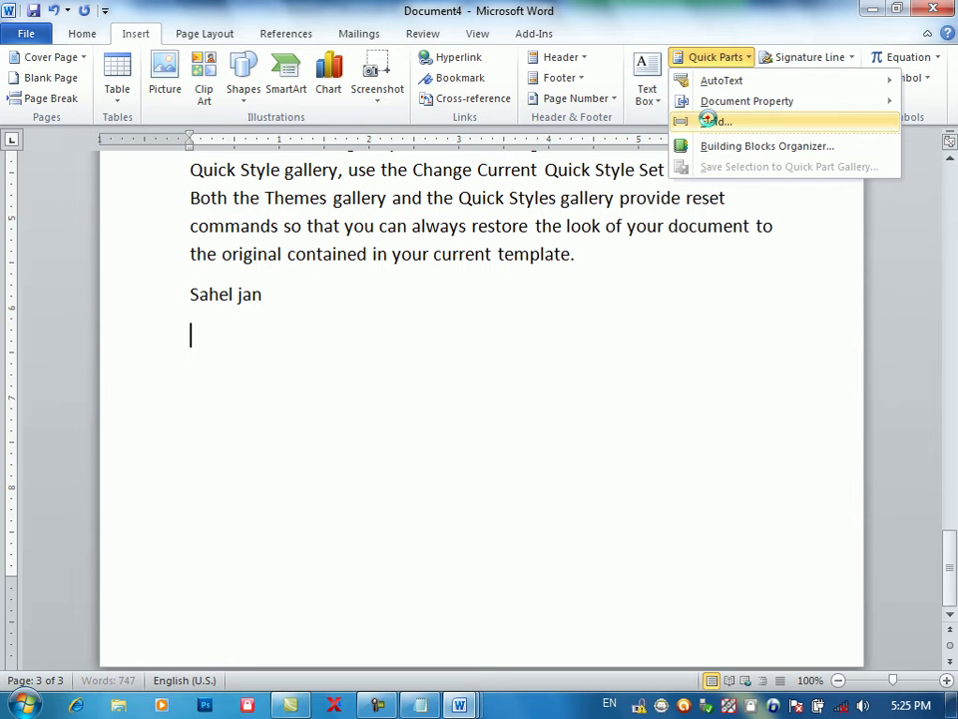
pyautogui.click(707, 120)
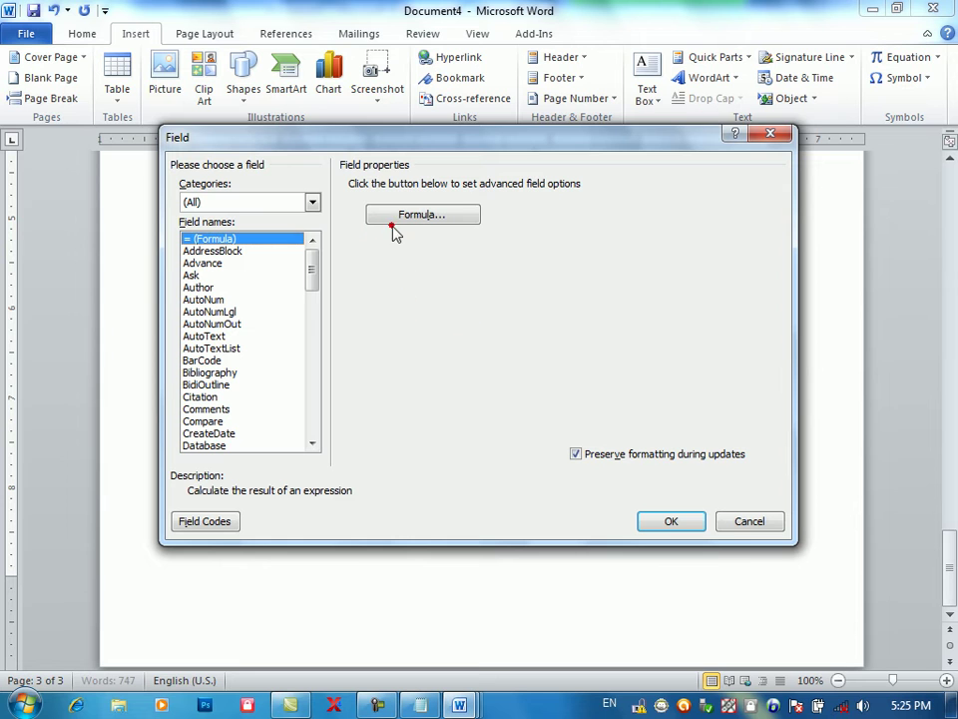
pyautogui.click(406, 217)
pyautogui.write('10')
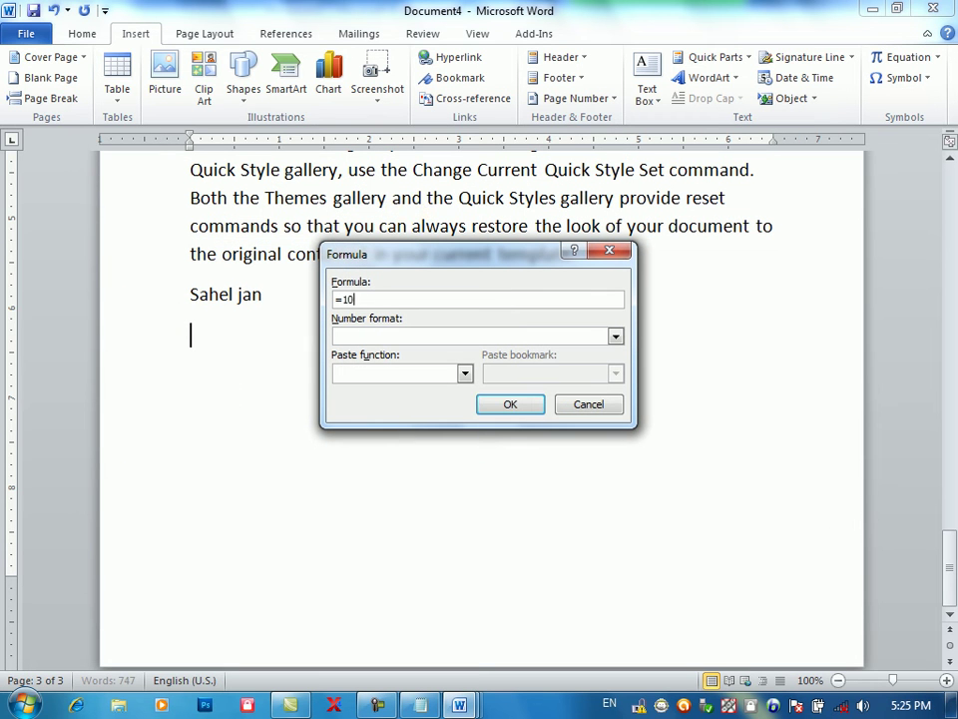
pyautogui.write('2')
pyautogui.press('Return')
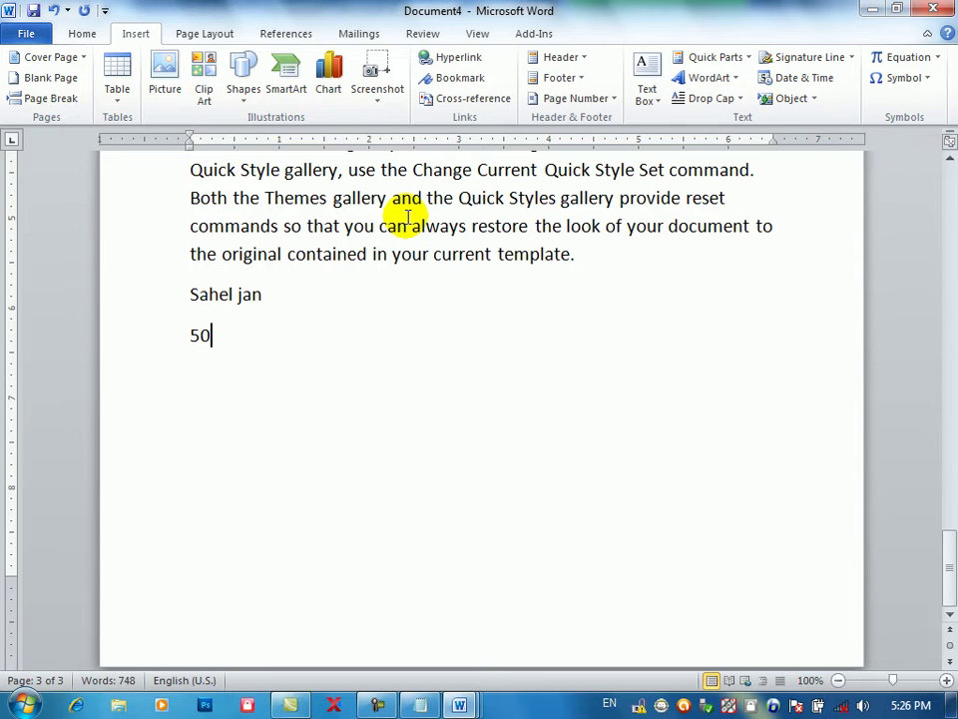
pyautogui.press('Return')
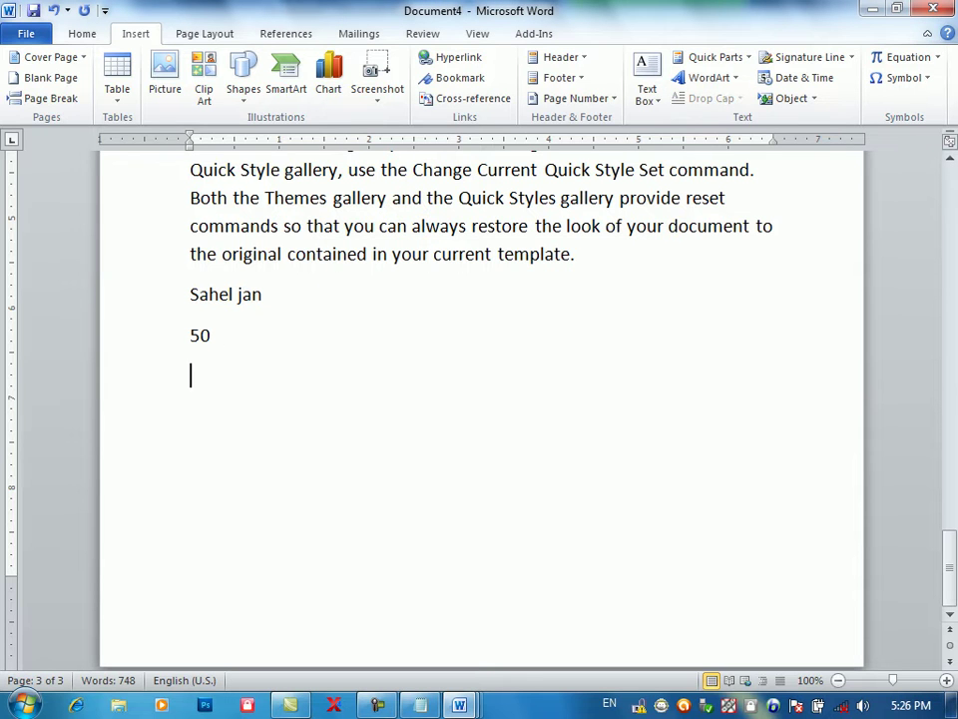
pyautogui.click(730, 77)
# Insert formula fields showing 40 and 0 on separate lines, ending with an empty line.
pyautogui.click(715, 57)
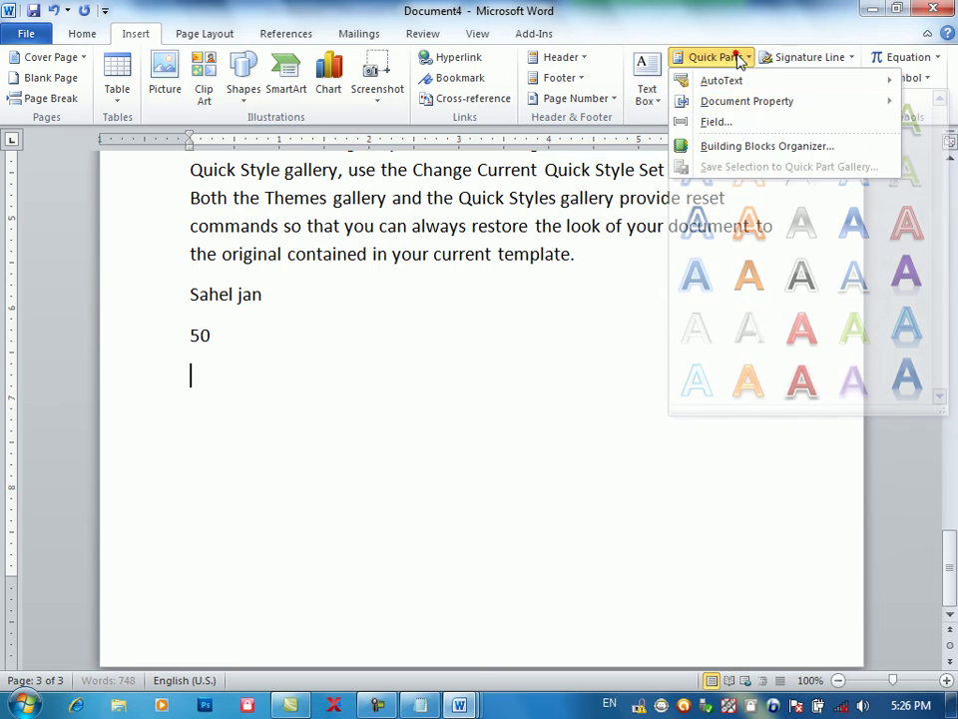
pyautogui.click(742, 125)
pyautogui.click(423, 222)
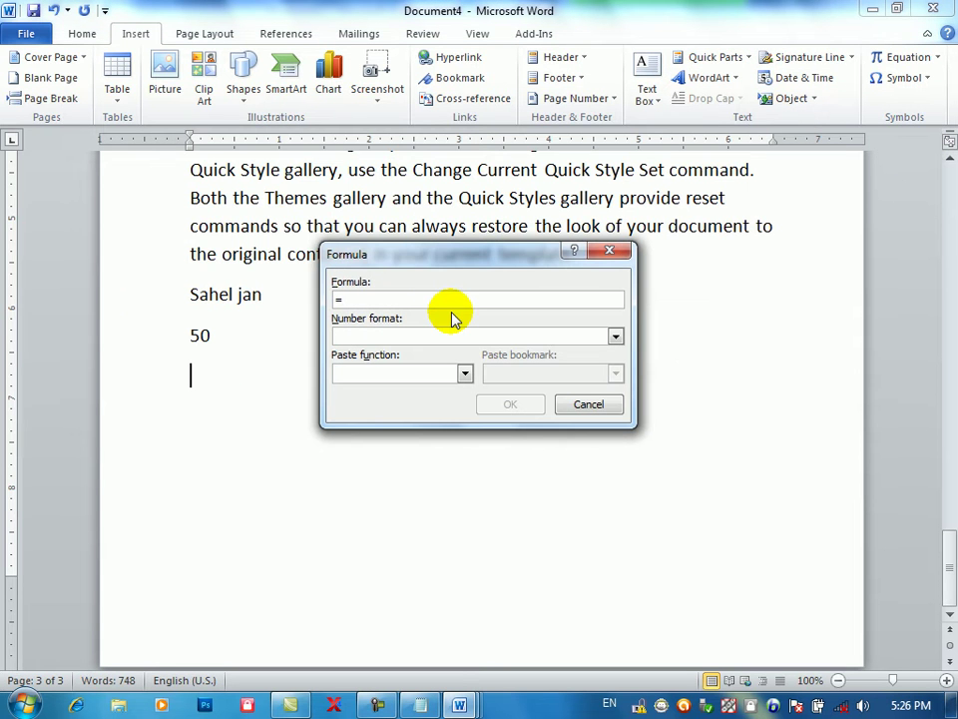
pyautogui.write('20*2')
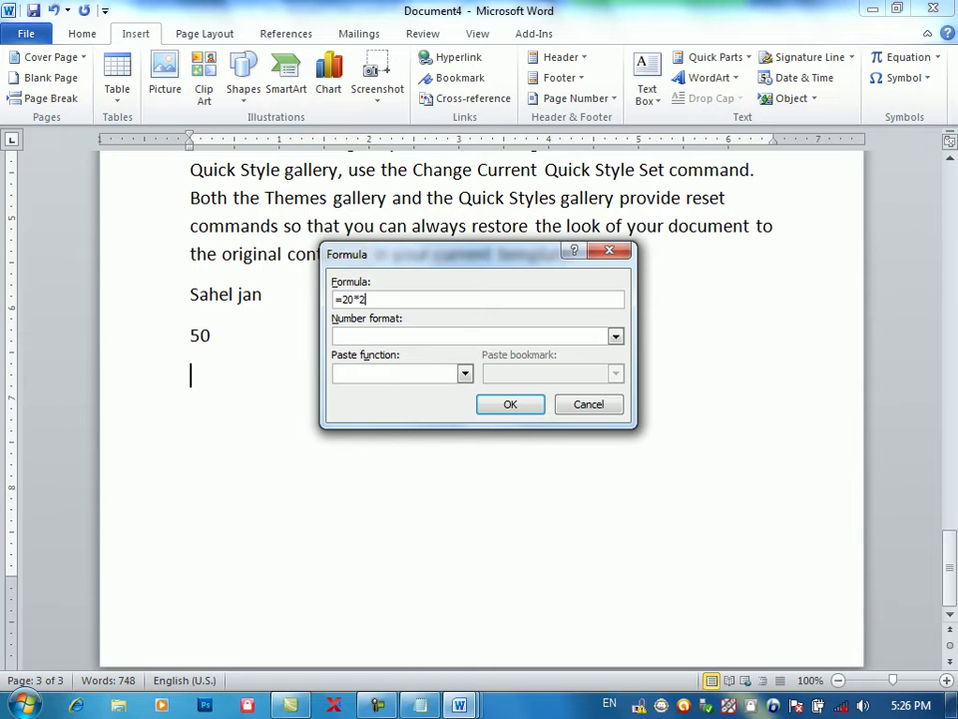
pyautogui.press('Return')
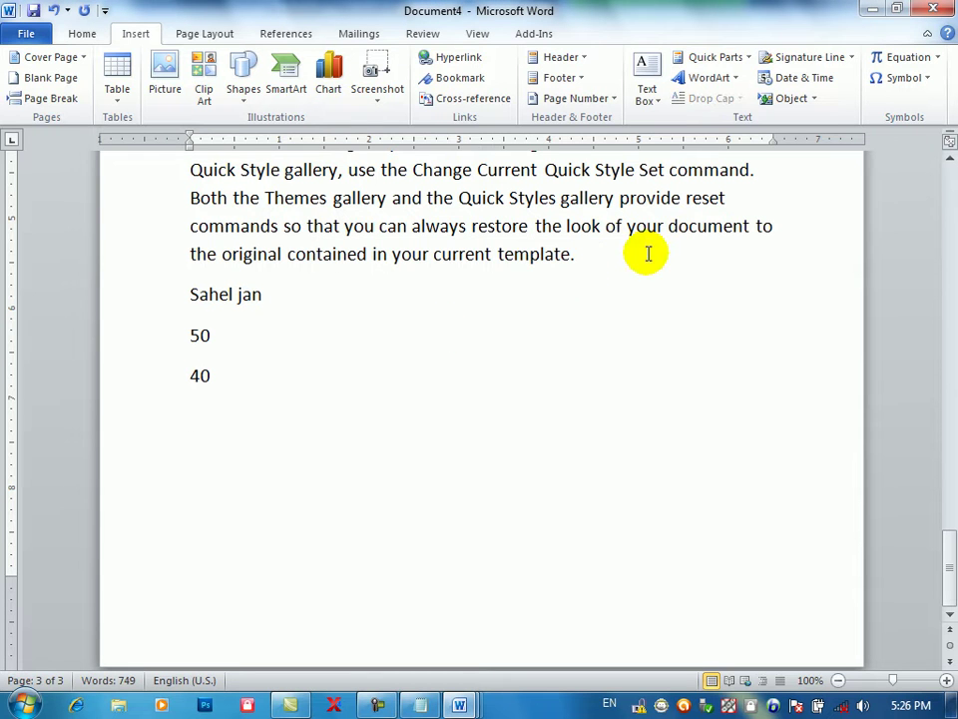
pyautogui.click(740, 55)
pyautogui.click(714, 124)
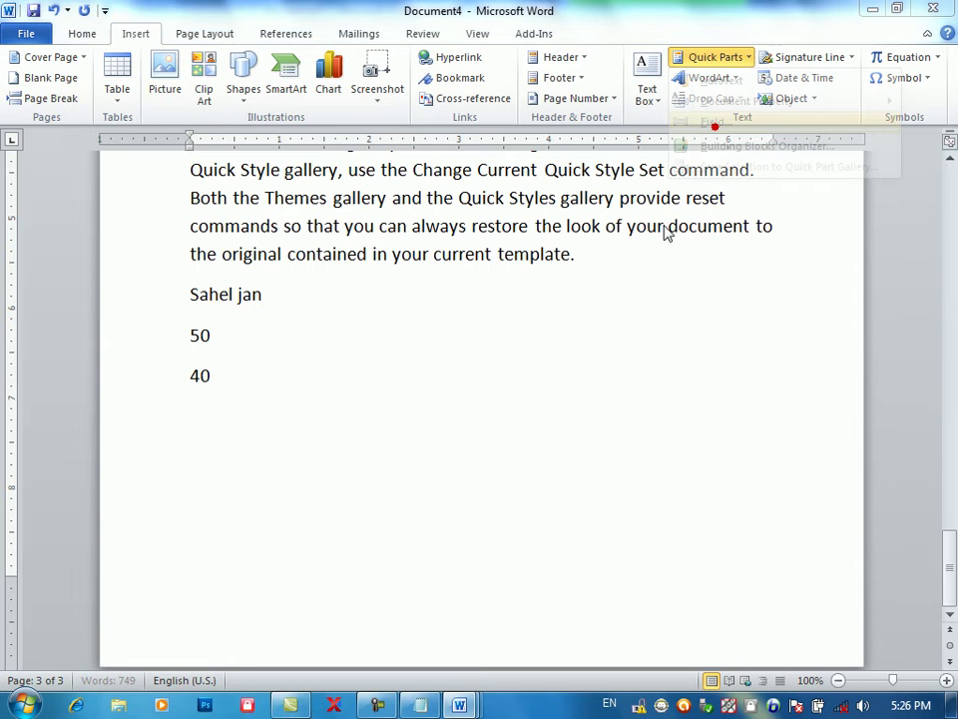
pyautogui.click(400, 220)
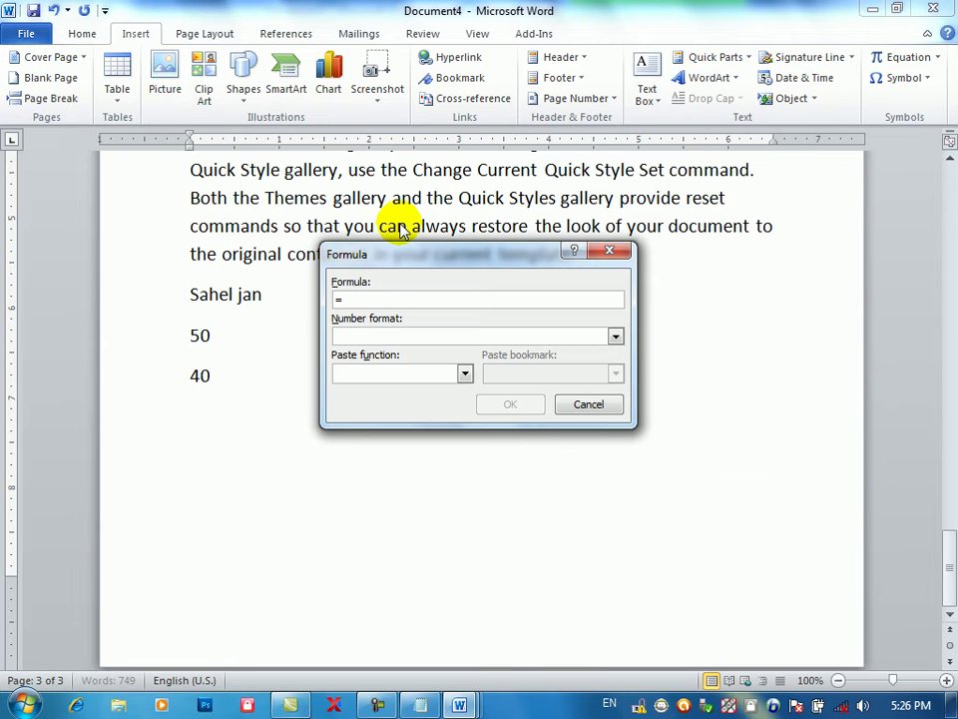
pyautogui.write('100-100')
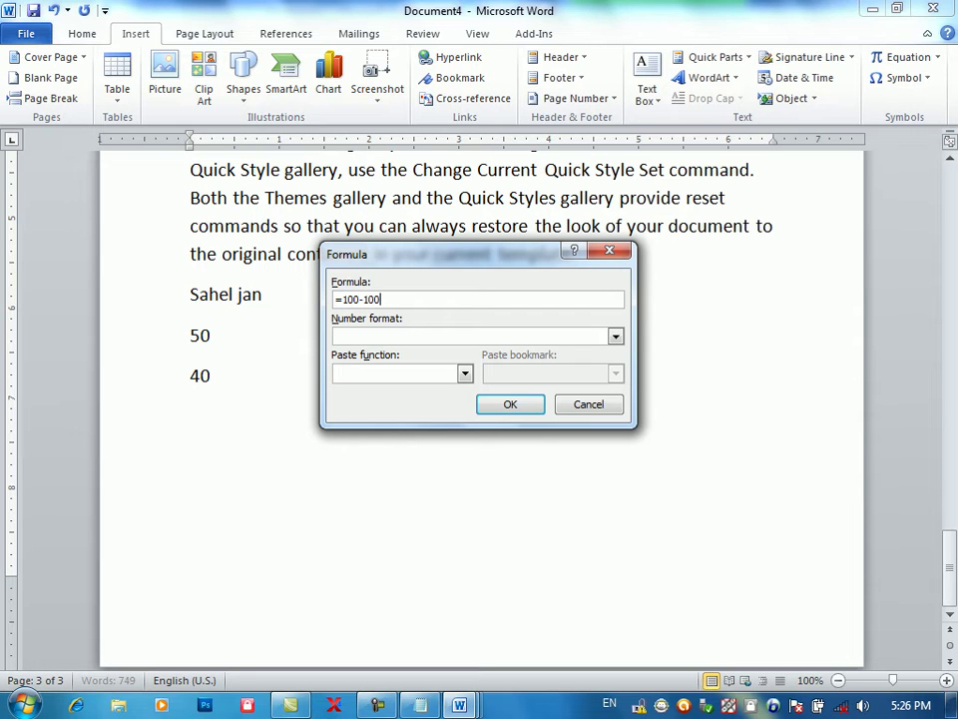
pyautogui.press('Return')
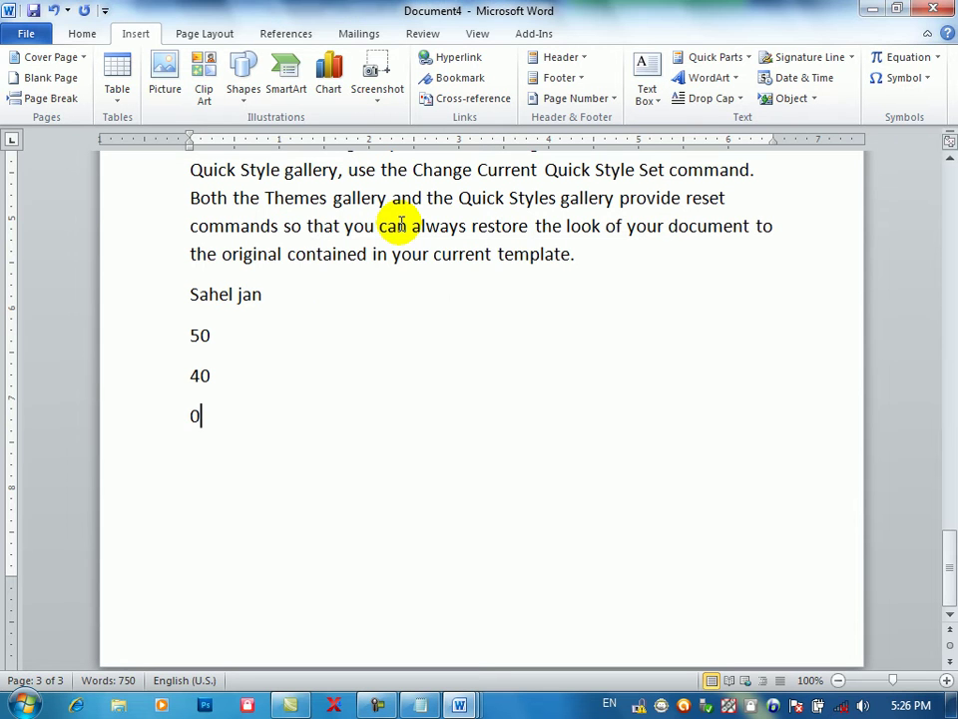
pyautogui.press('Return')
# Browse the Formula dialog's function list, cancel it, and create a new blank document.
pyautogui.click(743, 64)
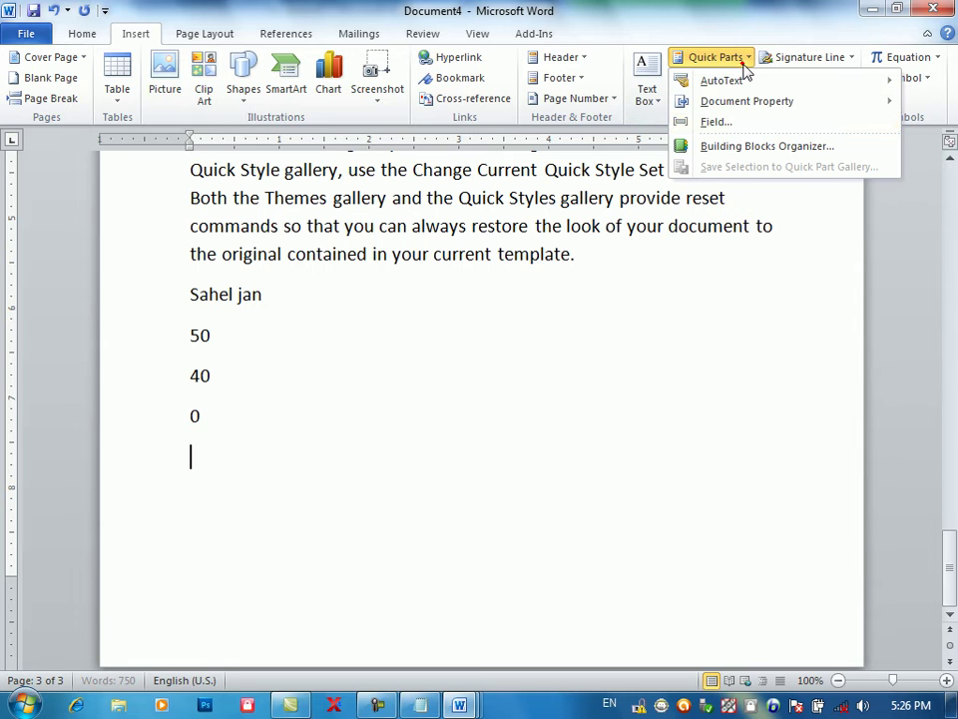
pyautogui.click(741, 123)
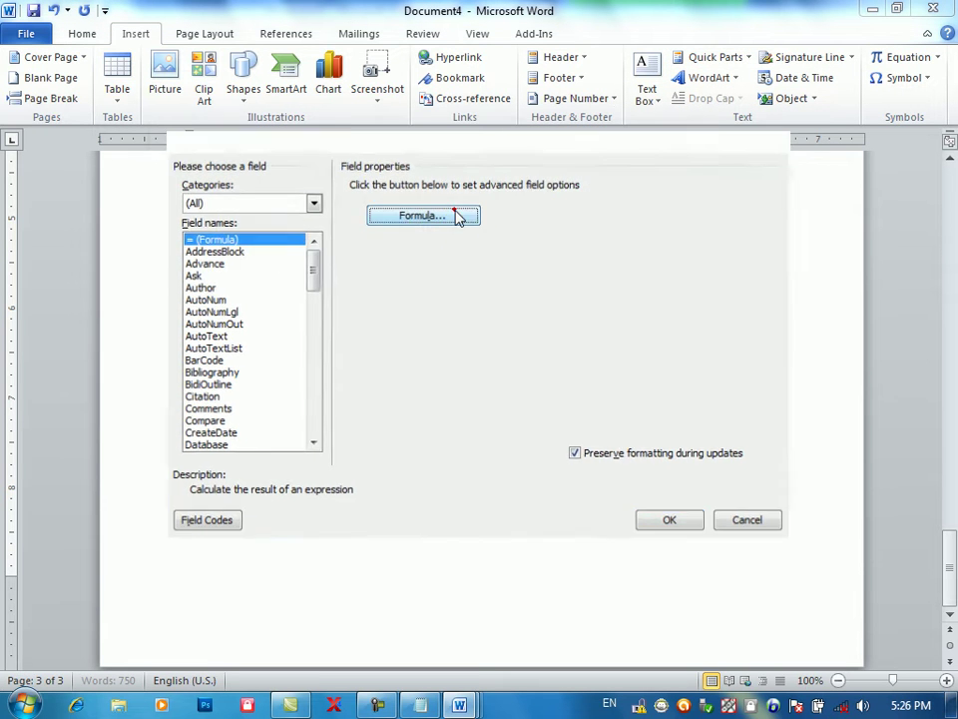
pyautogui.click(457, 218)
pyautogui.click(465, 372)
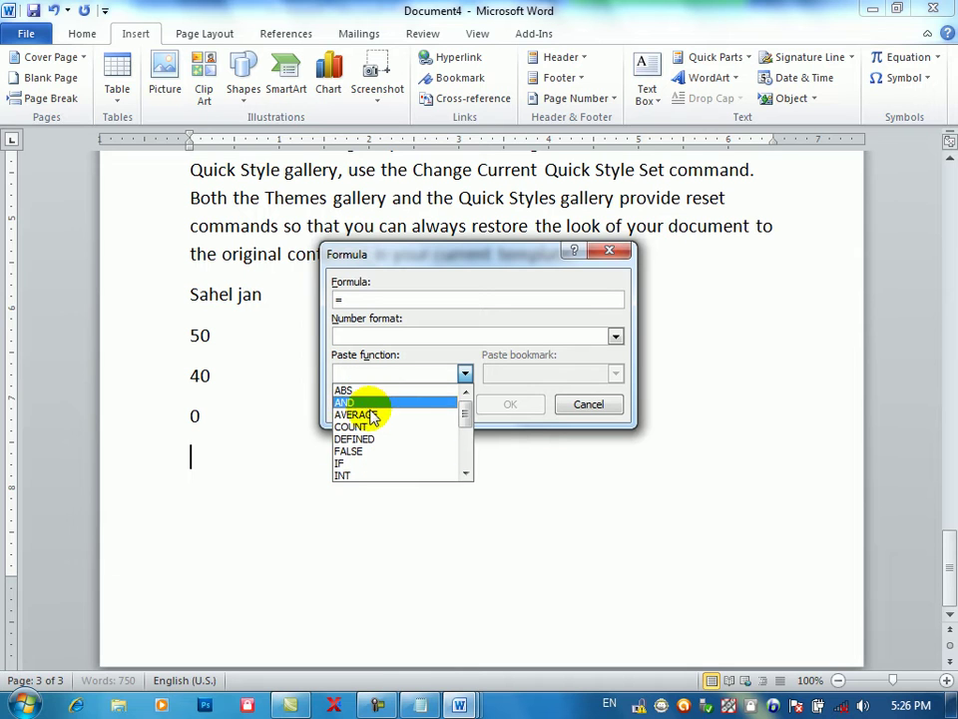
pyautogui.click(465, 472)
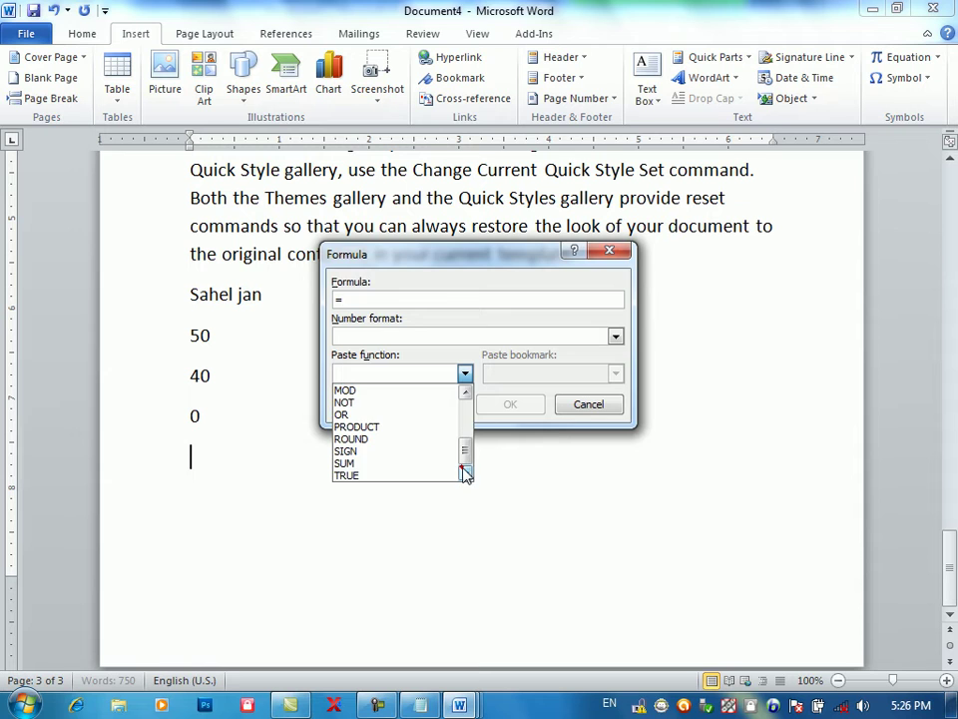
pyautogui.click(579, 403)
pyautogui.click(579, 403)
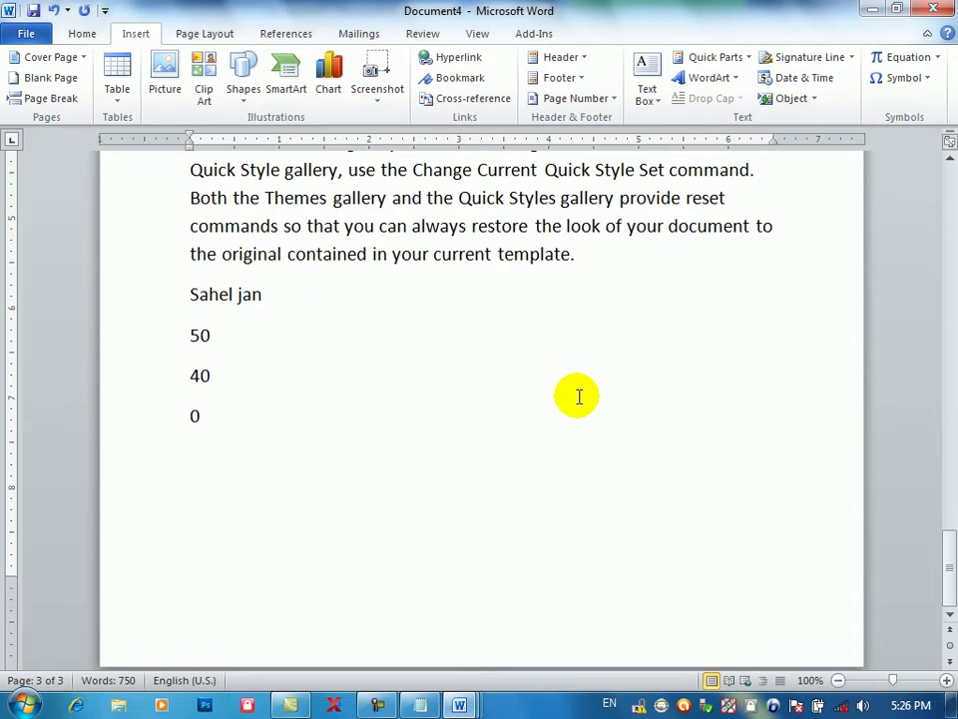
pyautogui.hotkey('ctrl', 'n')
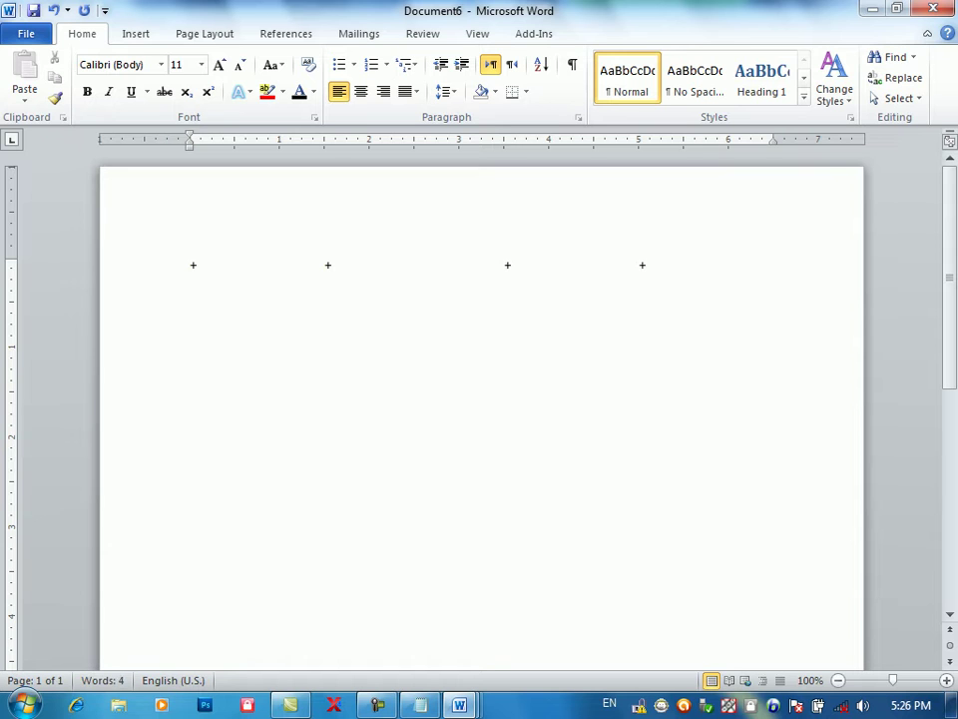
# Turn the +---+ pattern into a three-column table with Name, Post and Salary headers.
pyautogui.press('Return')
pyautogui.press('Tab')
pyautogui.write('post')
pyautogui.press('Tab')
pyautogui.write('S')
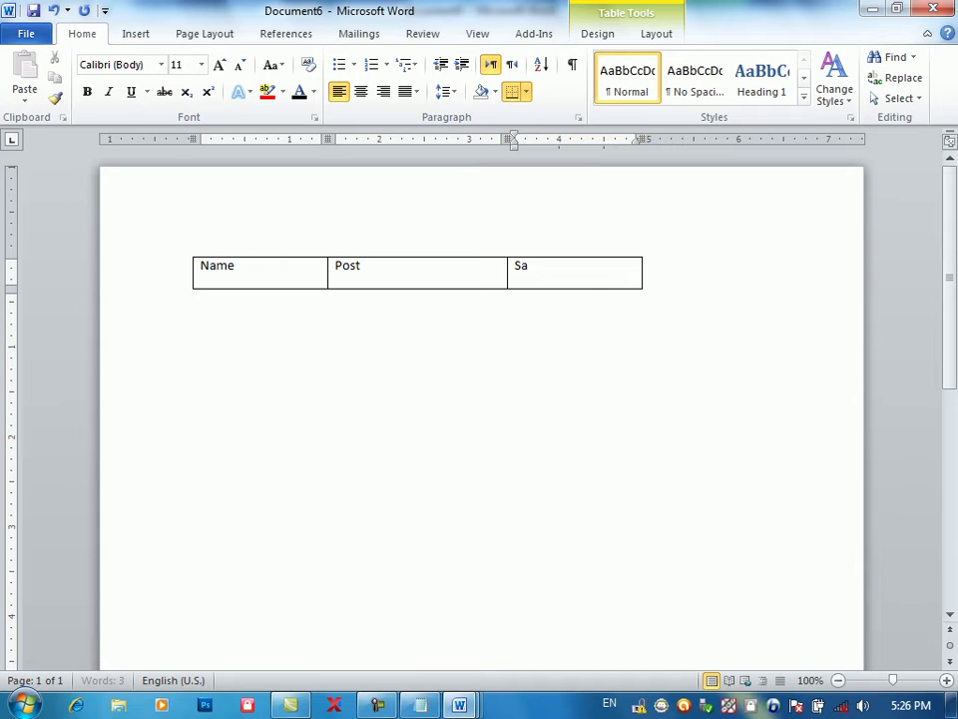
pyautogui.write('alary')
pyautogui.press('Tab')
pyautogui.press('Tab')
pyautogui.press('Tab')
pyautogui.press('Tab')
pyautogui.press('Tab')
pyautogui.press('Tab')
pyautogui.press('Tab')
pyautogui.press('Tab')
pyautogui.press('Tab')
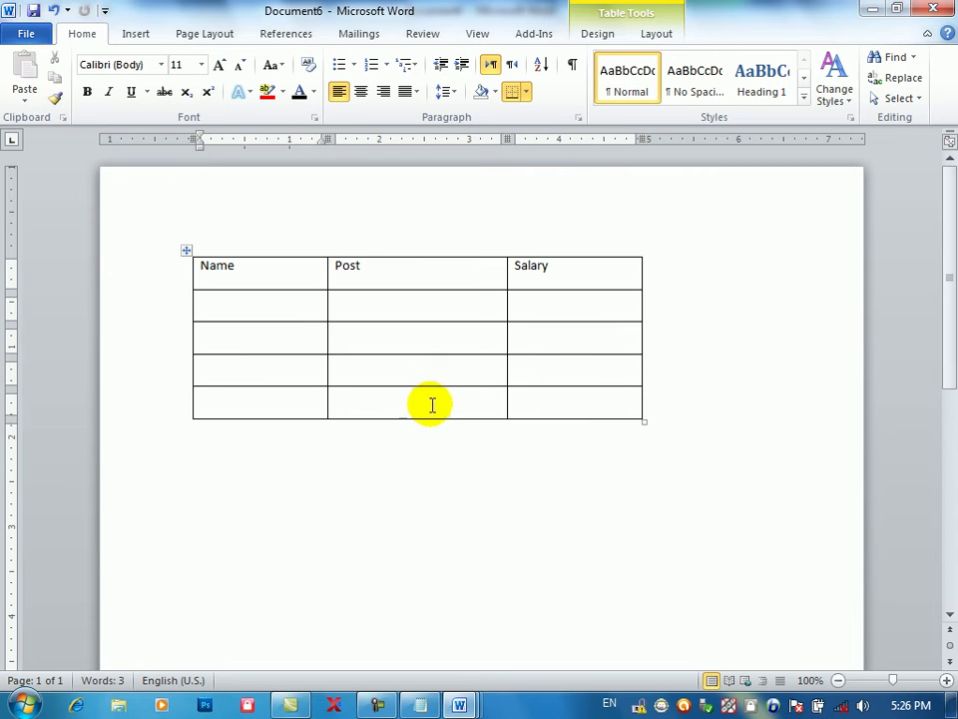
# Fill the first employee row with the employee's name, Doctor and 1000.
pyautogui.write('s')
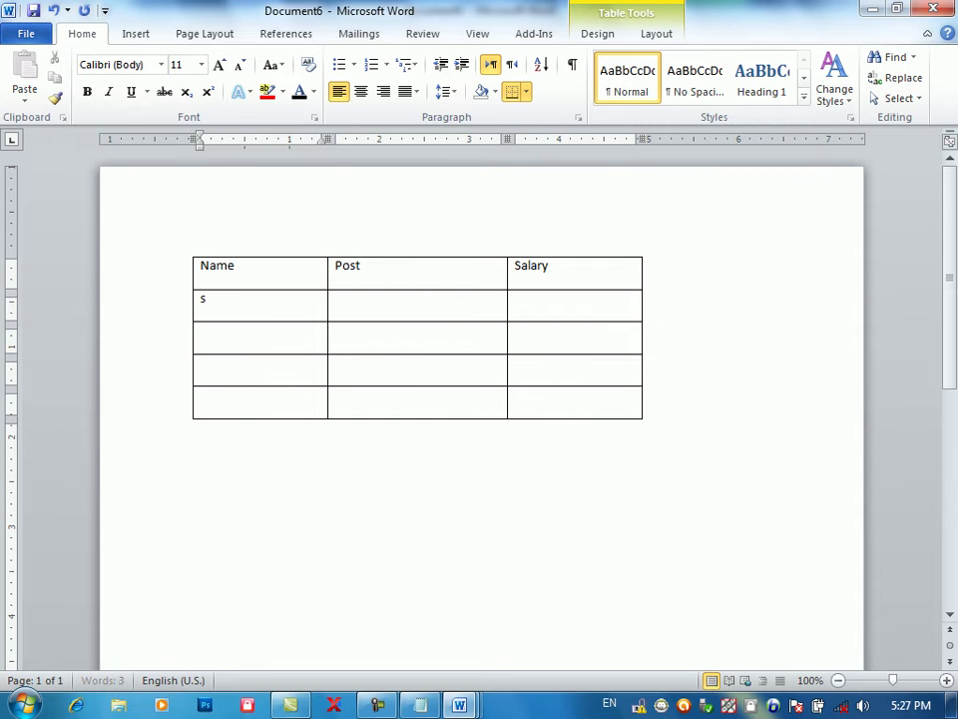
pyautogui.press('BackSpace')
pyautogui.write('ahamd')
pyautogui.press('Tab')
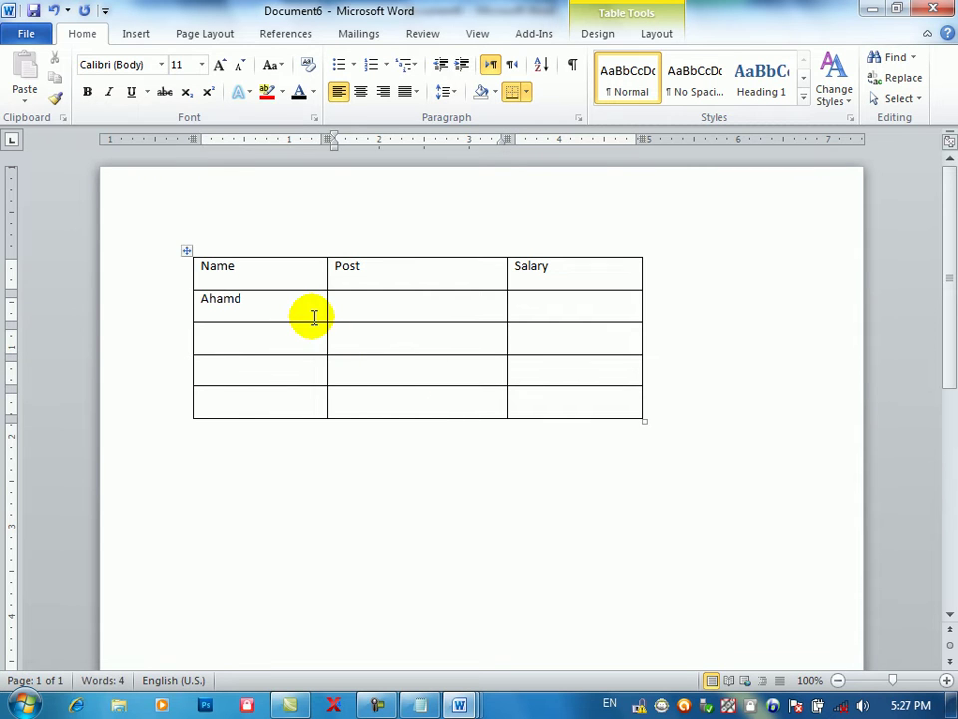
pyautogui.click(270, 305)
pyautogui.press('BackSpace')
pyautogui.press('BackSpace')
pyautogui.press('BackSpace')
pyautogui.write('mad')
pyautogui.press('Tab')
pyautogui.write('d')
pyautogui.press('Tab')
pyautogui.write('1')
pyautogui.press('Tab')
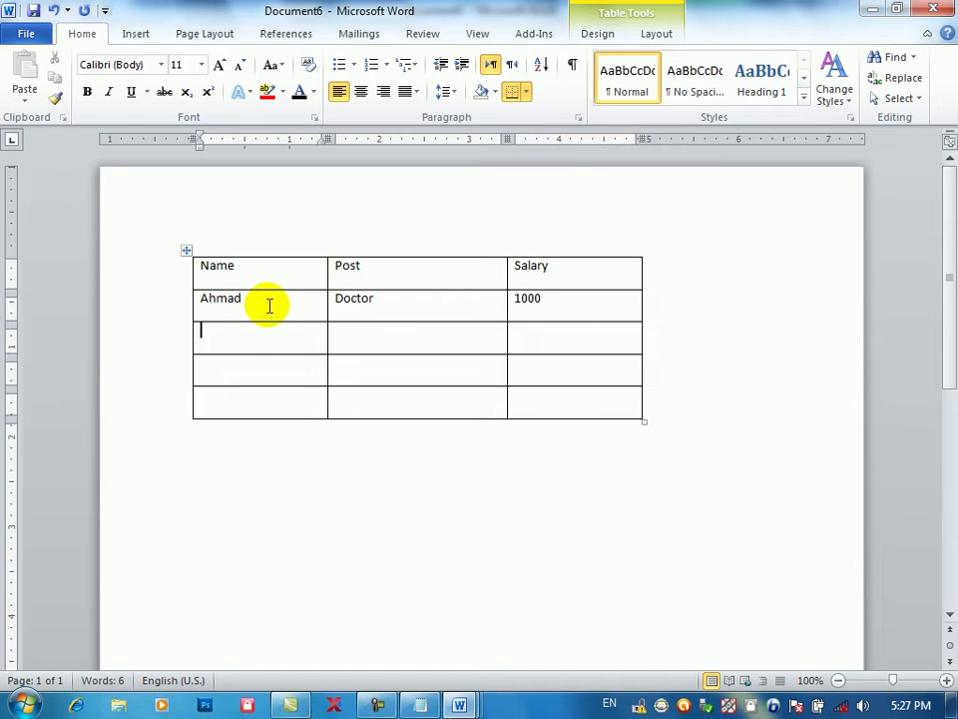
# Fill the second employee row with the employee's name, Engineer and 10000.
pyautogui.write('wali')
pyautogui.press('Tab')
pyautogui.write('e')
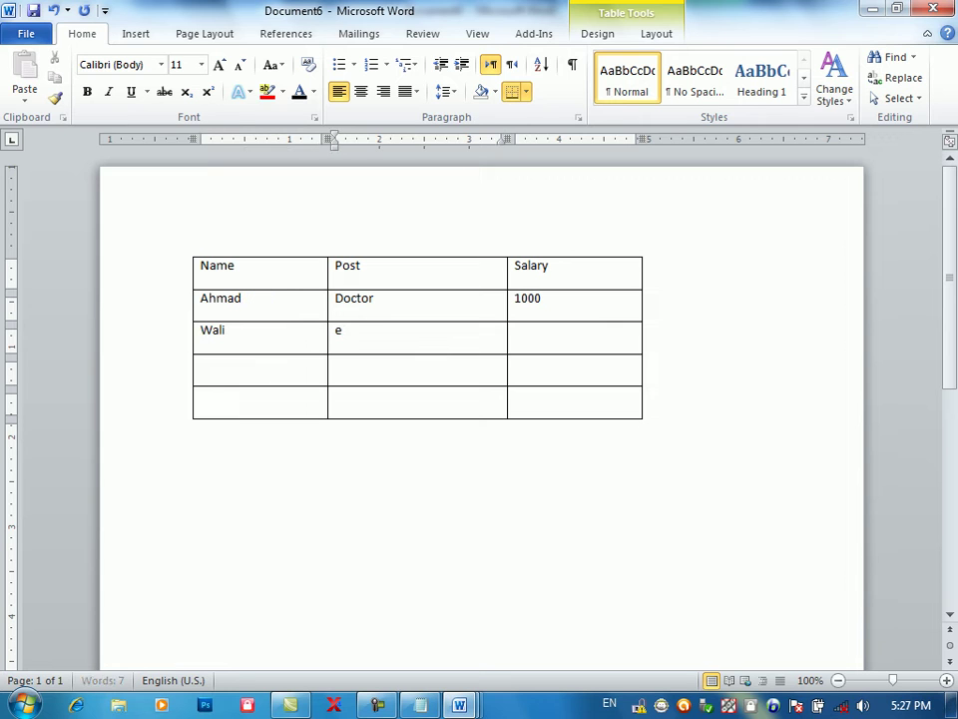
pyautogui.write('eer')
pyautogui.press('Tab')
pyautogui.write('1000')
pyautogui.press('Tab')
pyautogui.press('Tab')
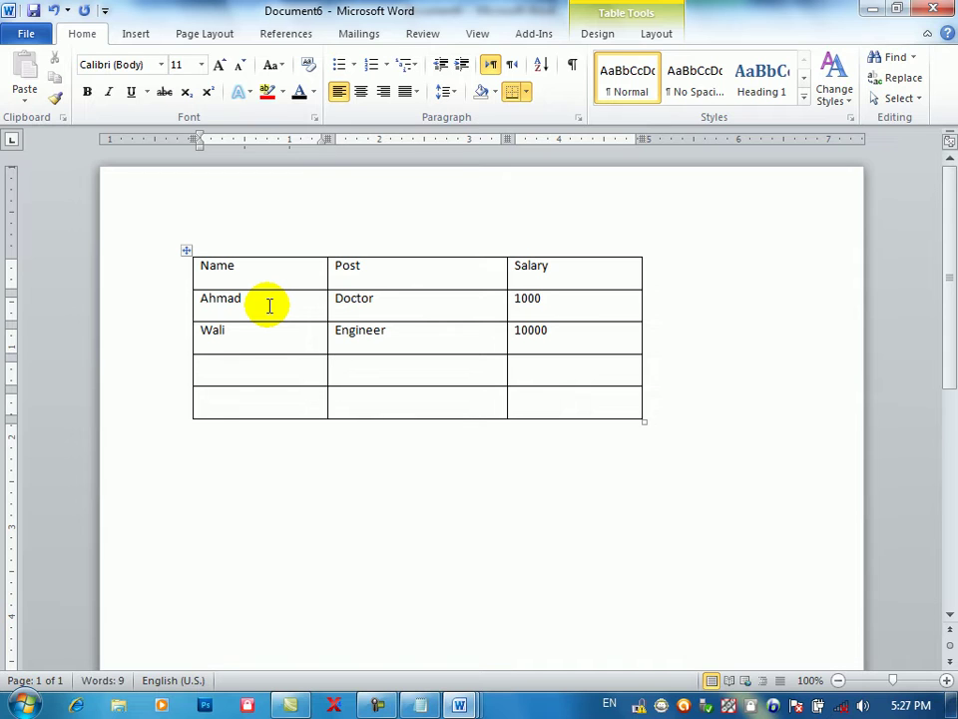
# Fill the third employee row with the employee's name, Nurse and 20000, adding more rows.
pyautogui.write('de')
pyautogui.write('far')
pyautogui.write('d')
pyautogui.press('Tab')
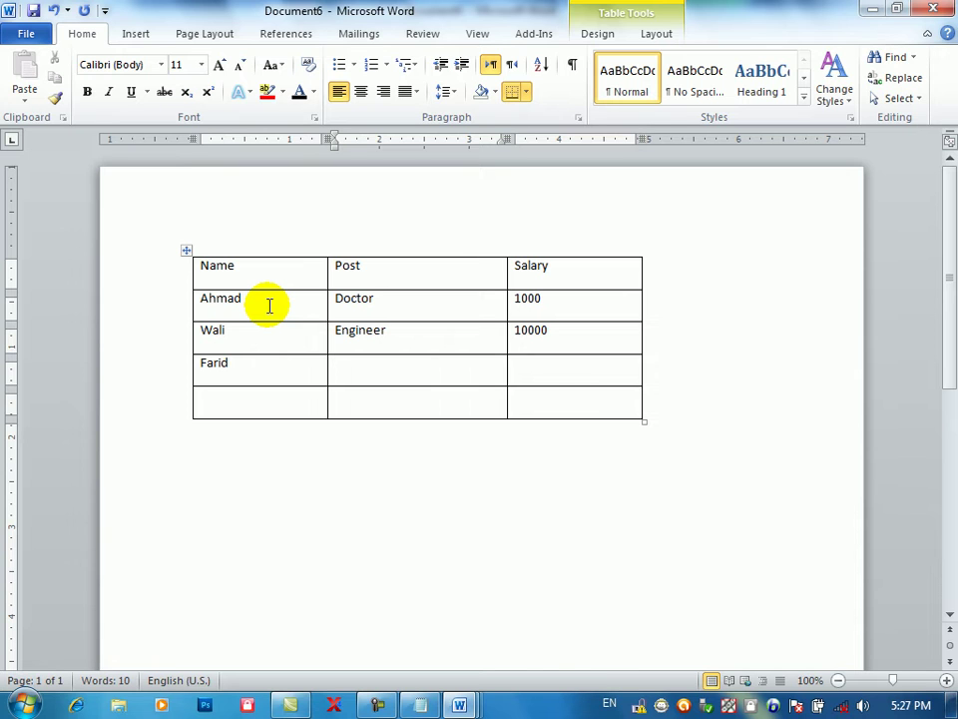
pyautogui.write('e')
pyautogui.press('BackSpace')
pyautogui.write('nures')
pyautogui.press('Tab')
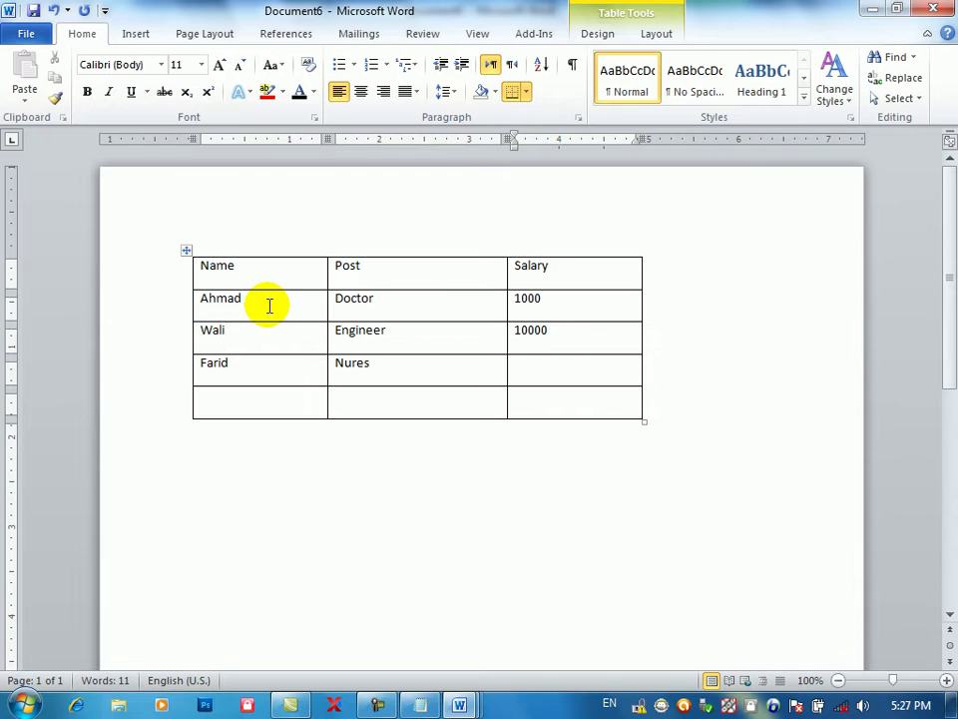
pyautogui.click(379, 368)
pyautogui.press('BackSpace')
pyautogui.press('BackSpace')
pyautogui.write('se')
pyautogui.press('Tab')
pyautogui.write('12')
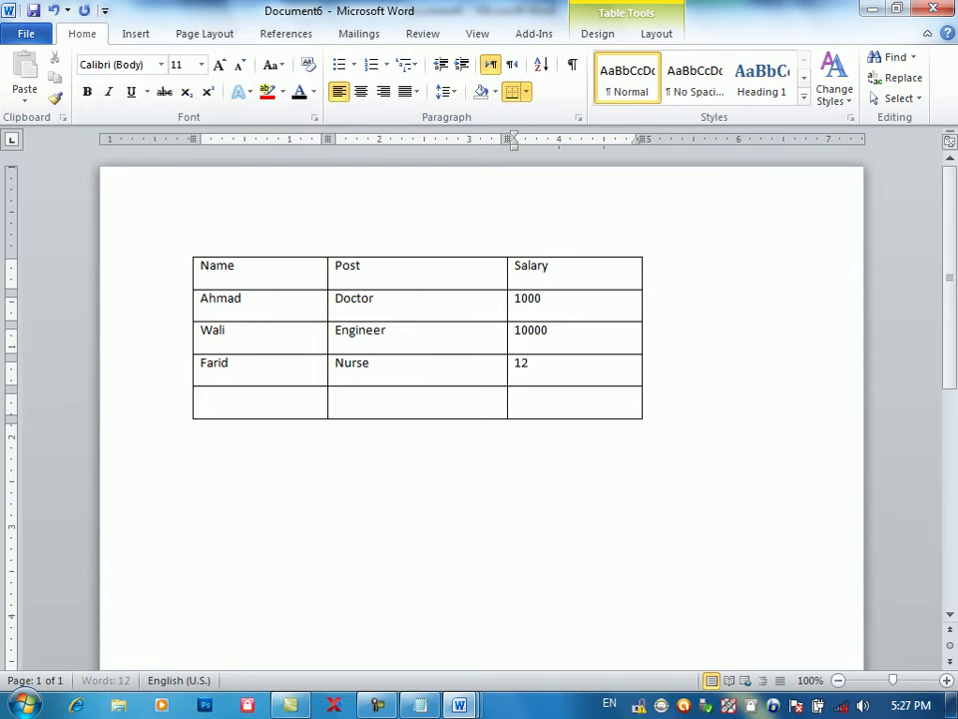
pyautogui.write('00')
pyautogui.press('Tab')
pyautogui.press('Tab')
pyautogui.press('Tab')
pyautogui.press('Tab')
pyautogui.press('Tab')
pyautogui.press('Tab')
pyautogui.press('Tab')
pyautogui.press('Tab')
# Label two added rows Total salary and Total employee in the Post column.
pyautogui.click(388, 405)
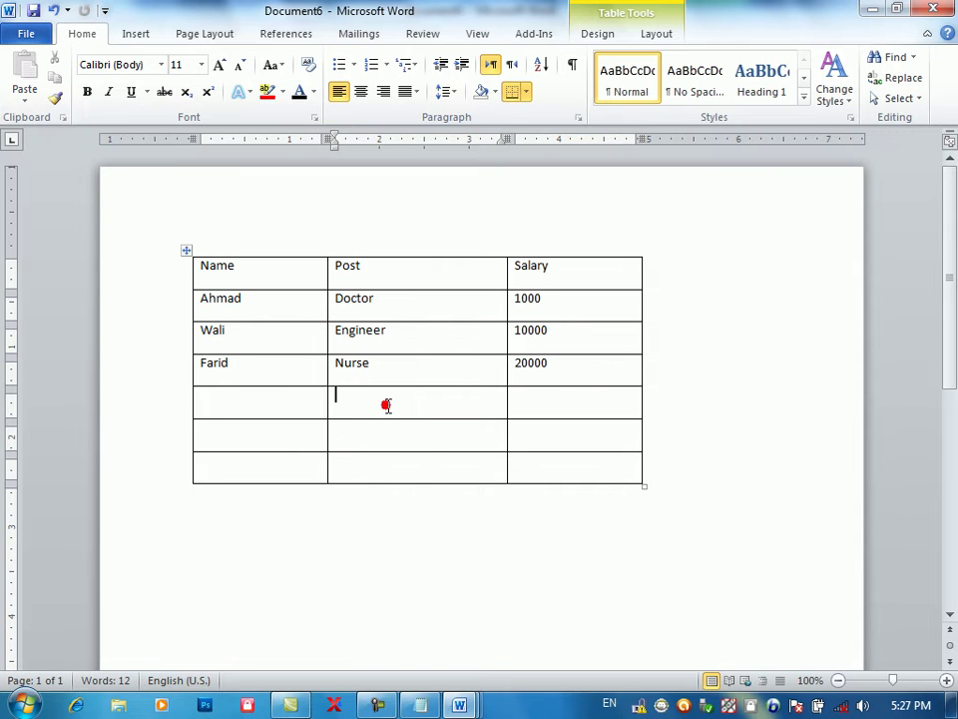
pyautogui.write('tal salary')
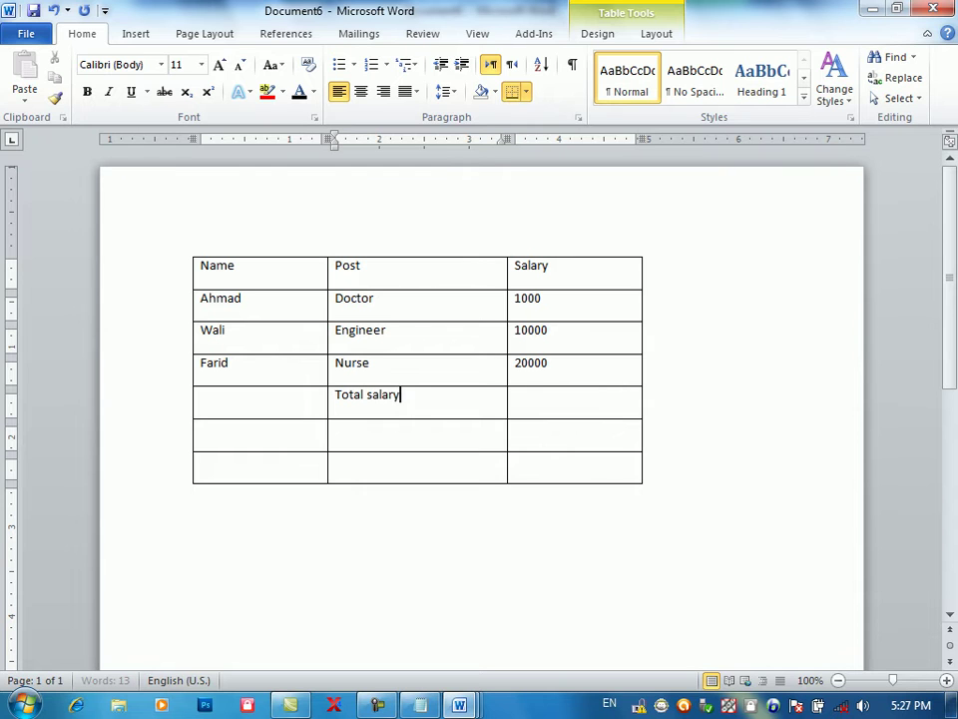
pyautogui.press('Tab')
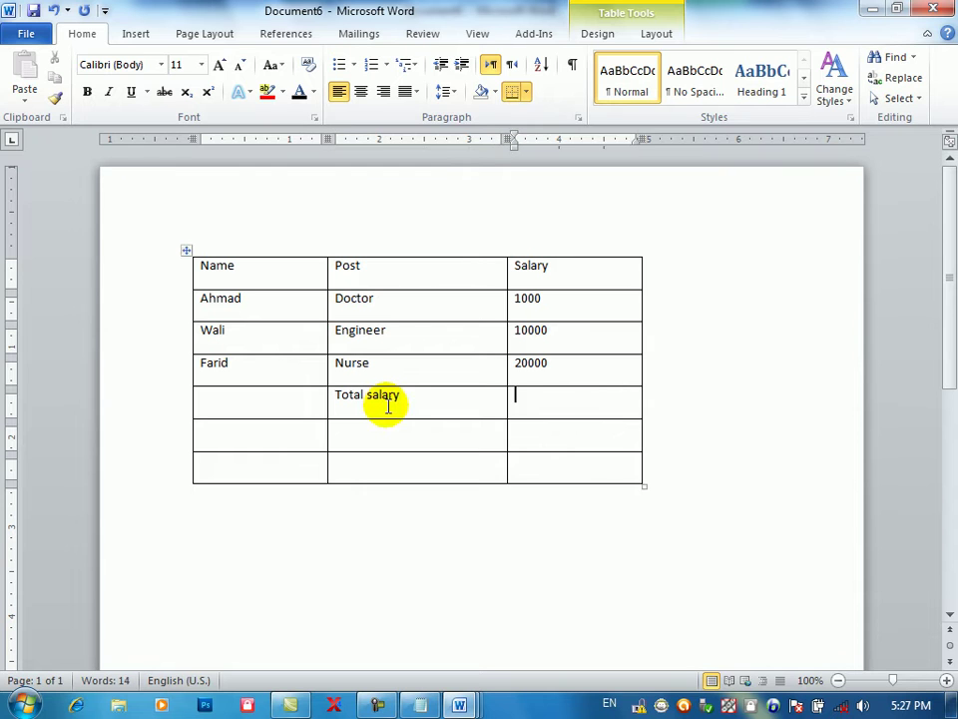
pyautogui.click(404, 446)
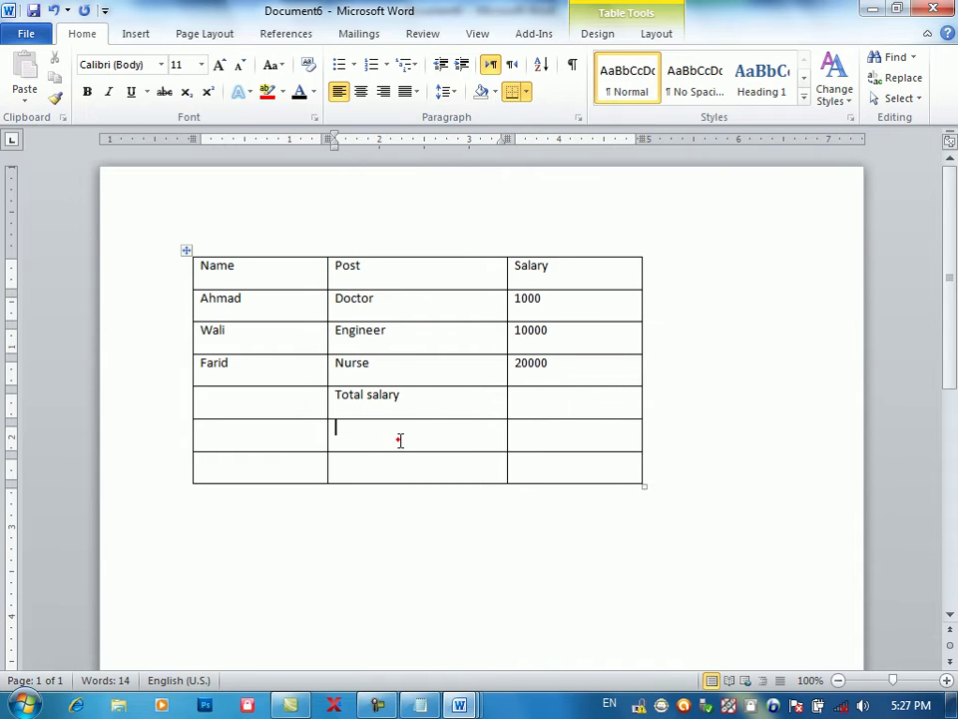
pyautogui.write('tal empl')
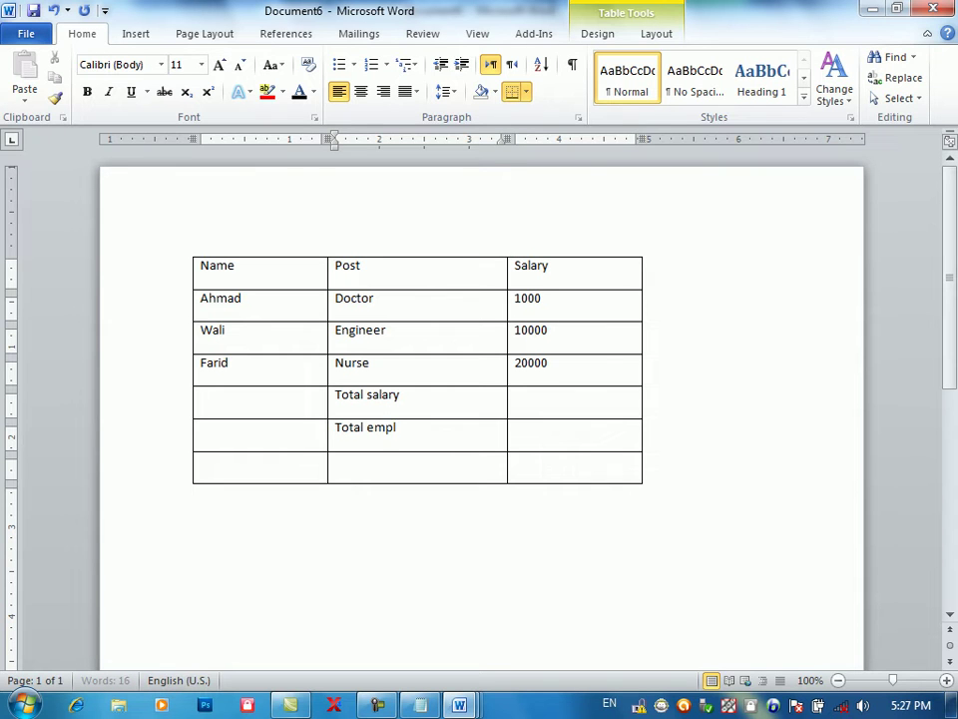
pyautogui.write(' ee')
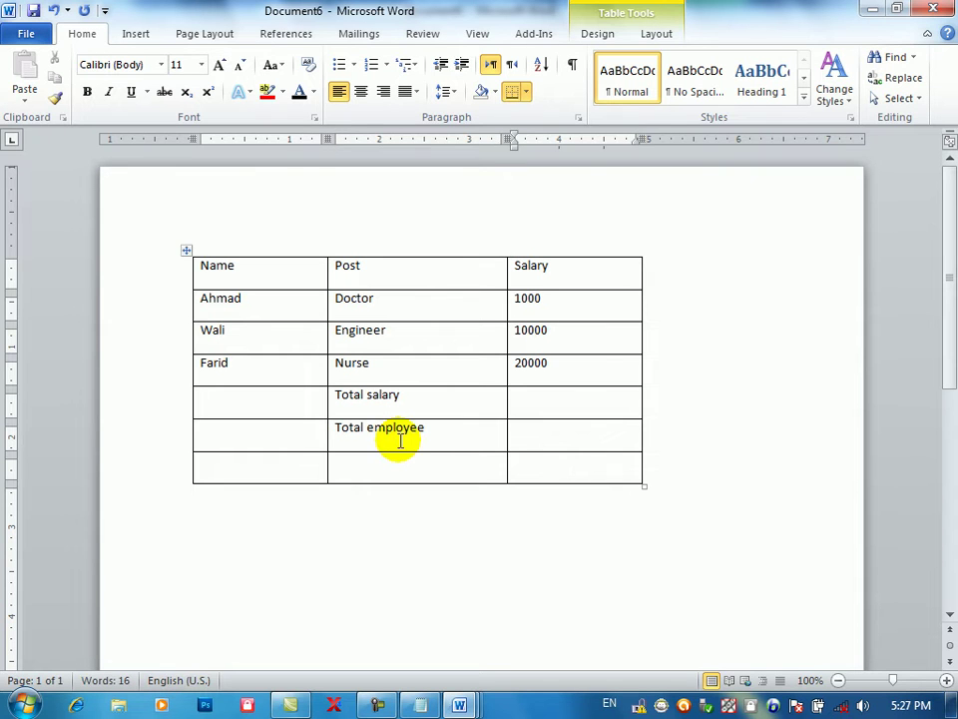
# Add the Highest salary and Lowest salary labels below, correcting their spelling.
pyautogui.click(385, 462)
pyautogui.write('hui')
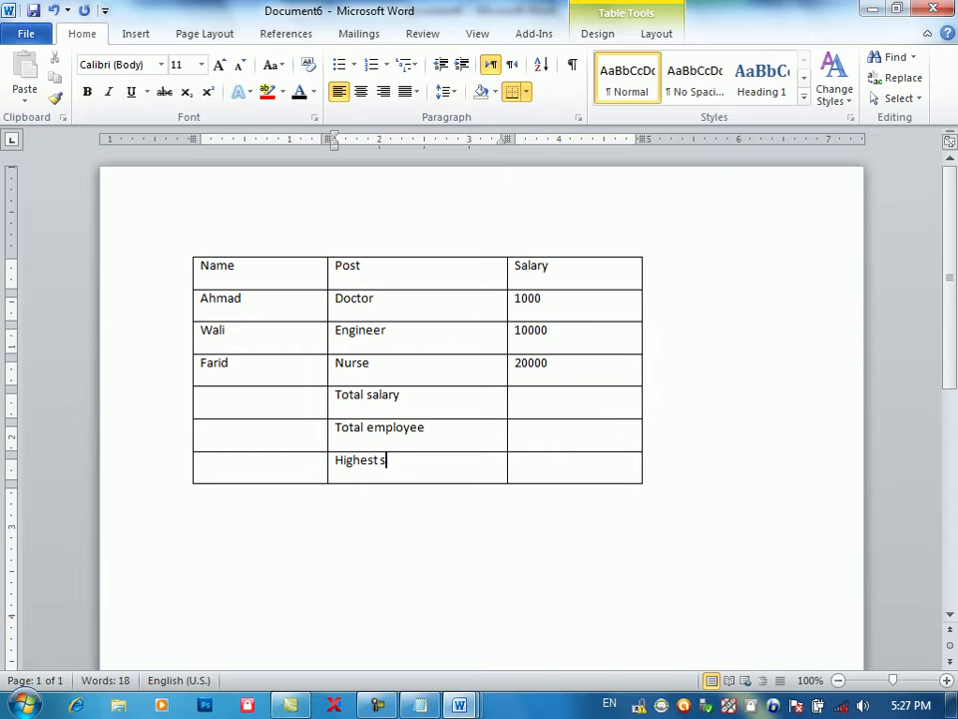
pyautogui.press('BackSpace')
pyautogui.write('a')
pyautogui.press('Tab')
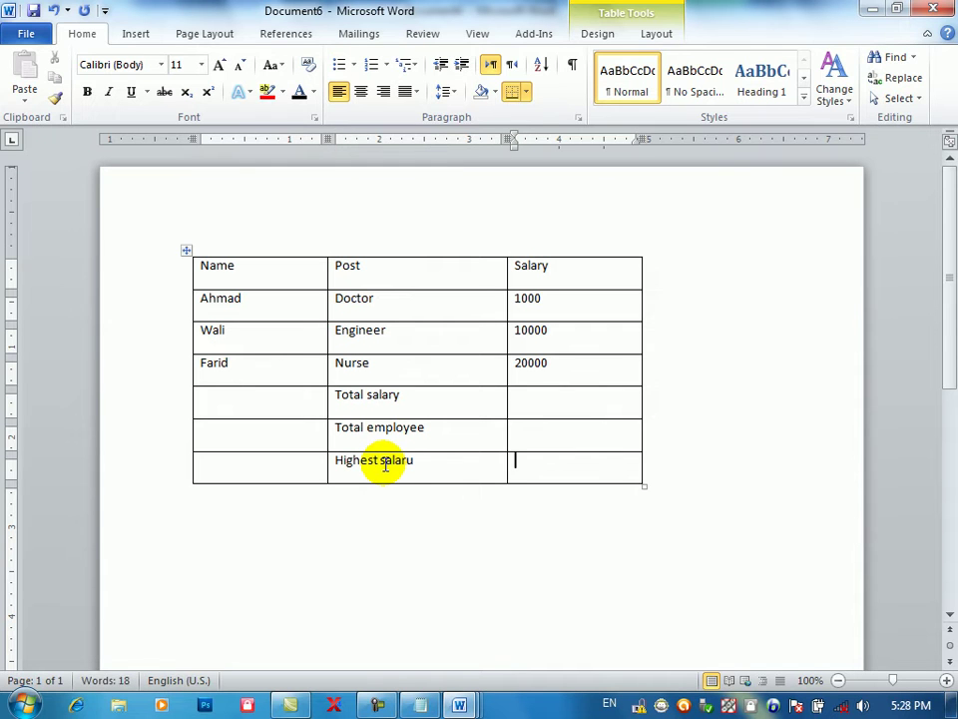
pyautogui.click(424, 462)
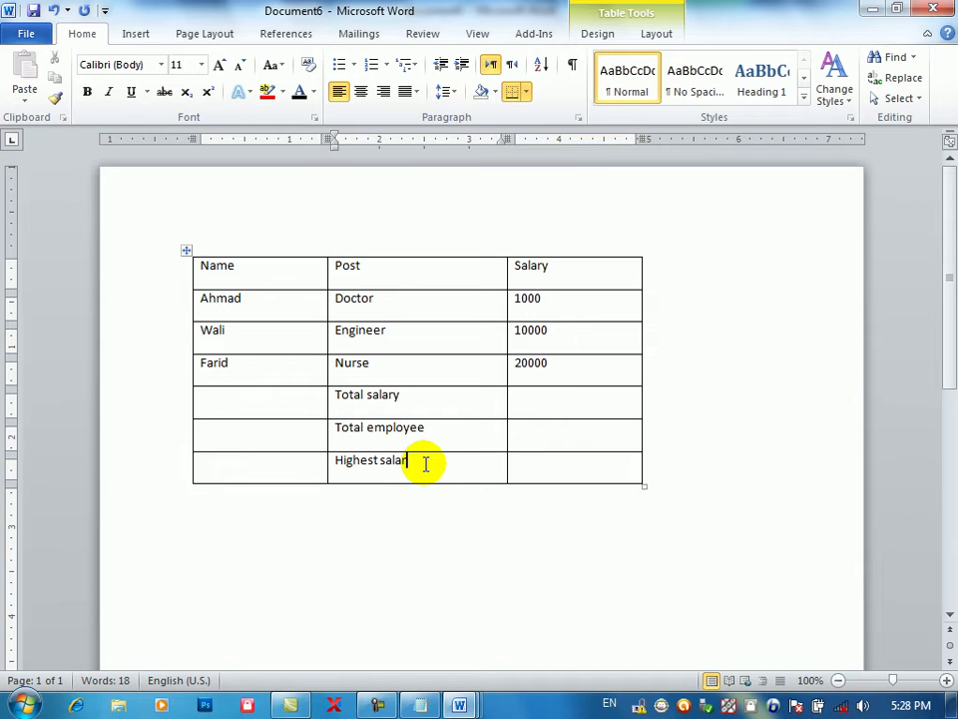
pyautogui.click(426, 463)
pyautogui.write('y')
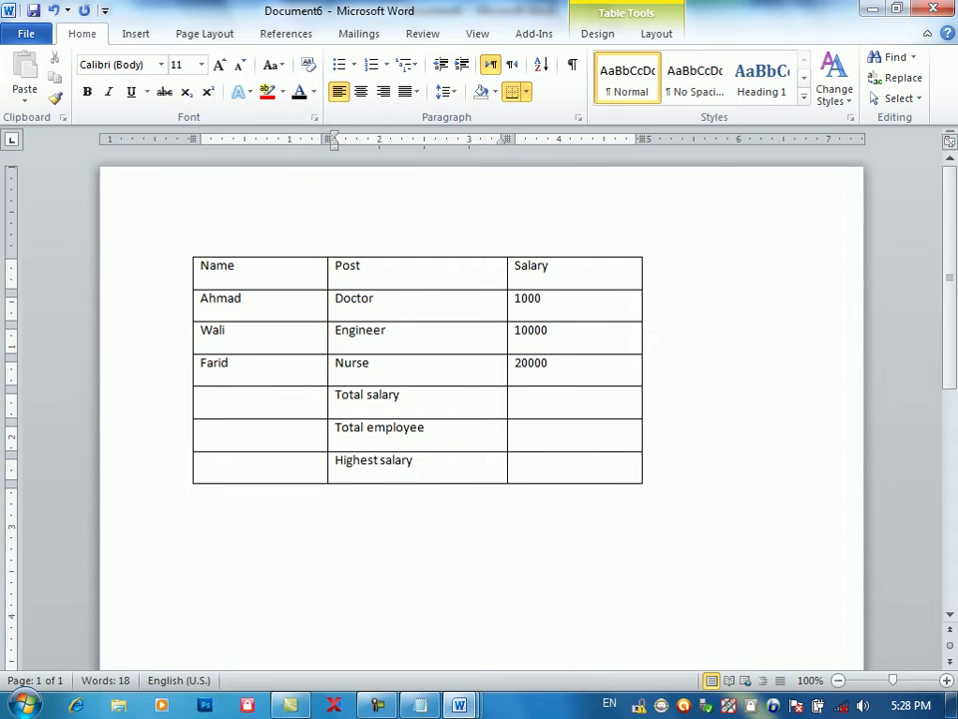
pyautogui.press('Tab')
pyautogui.press('Tab')
pyautogui.press('Tab')
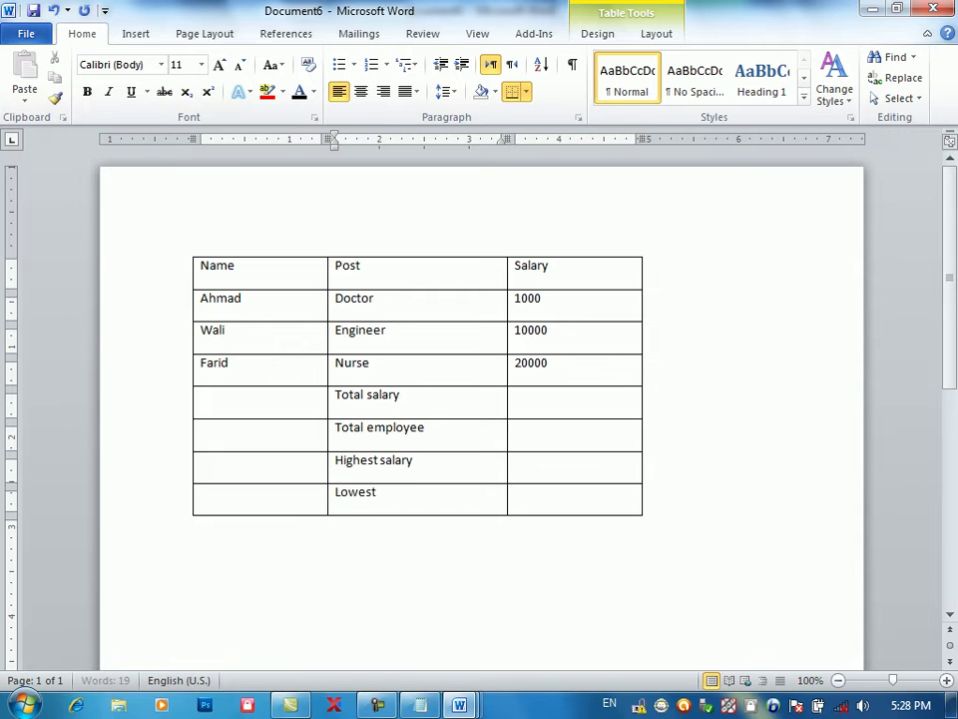
pyautogui.click(426, 490)
pyautogui.write('y')
pyautogui.press('Tab')
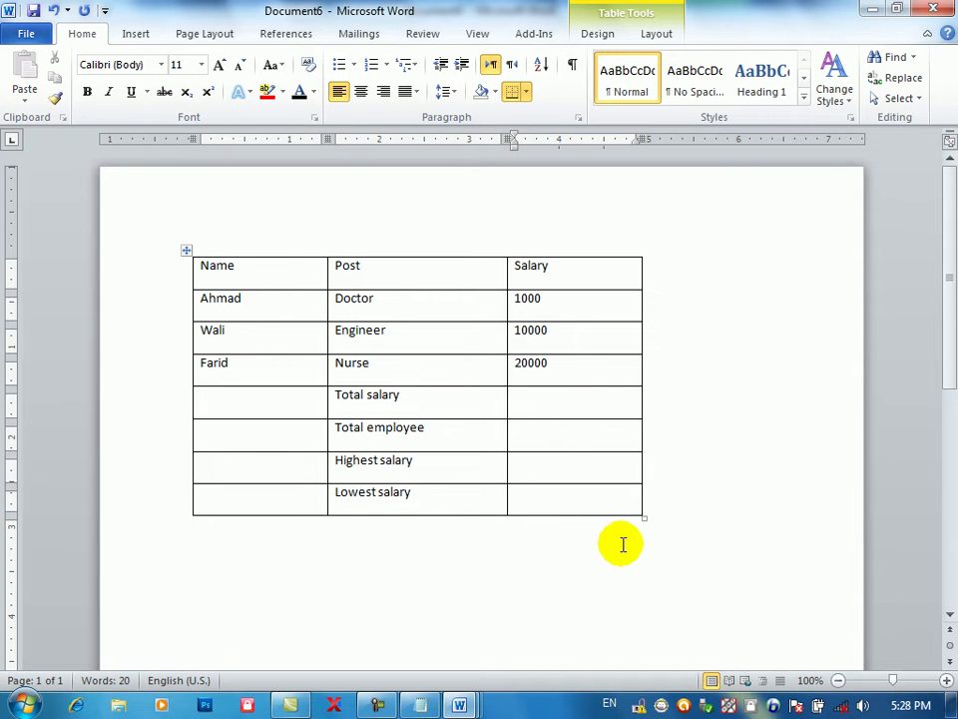
pyautogui.click(541, 401)
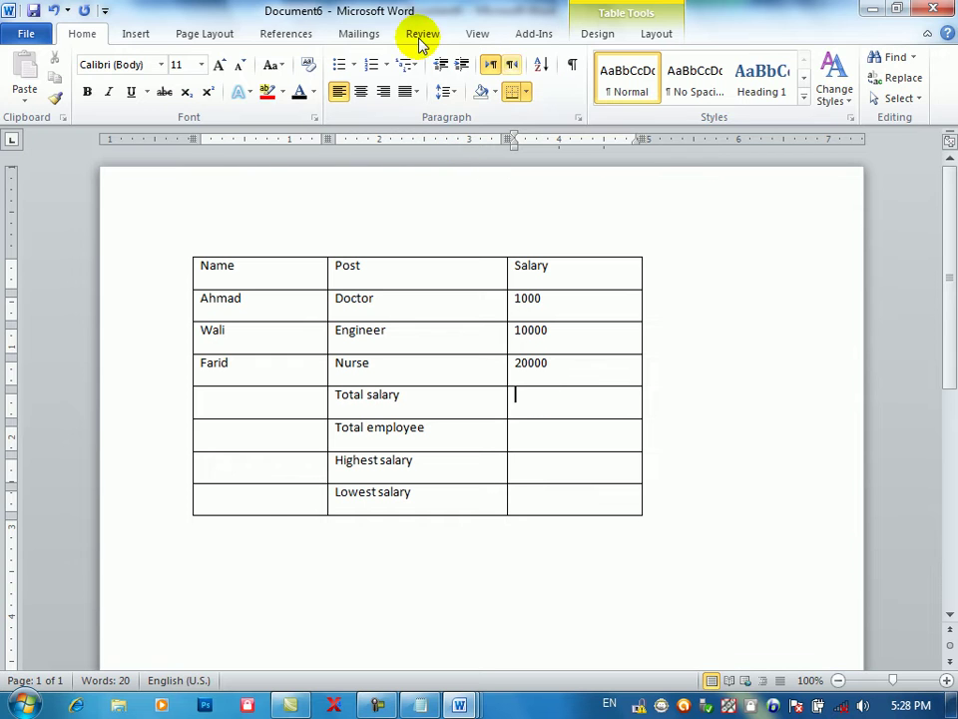
# Insert a =SUM(ABOVE) formula field in the Total salary cell, giving 31000.
pyautogui.click(136, 36)
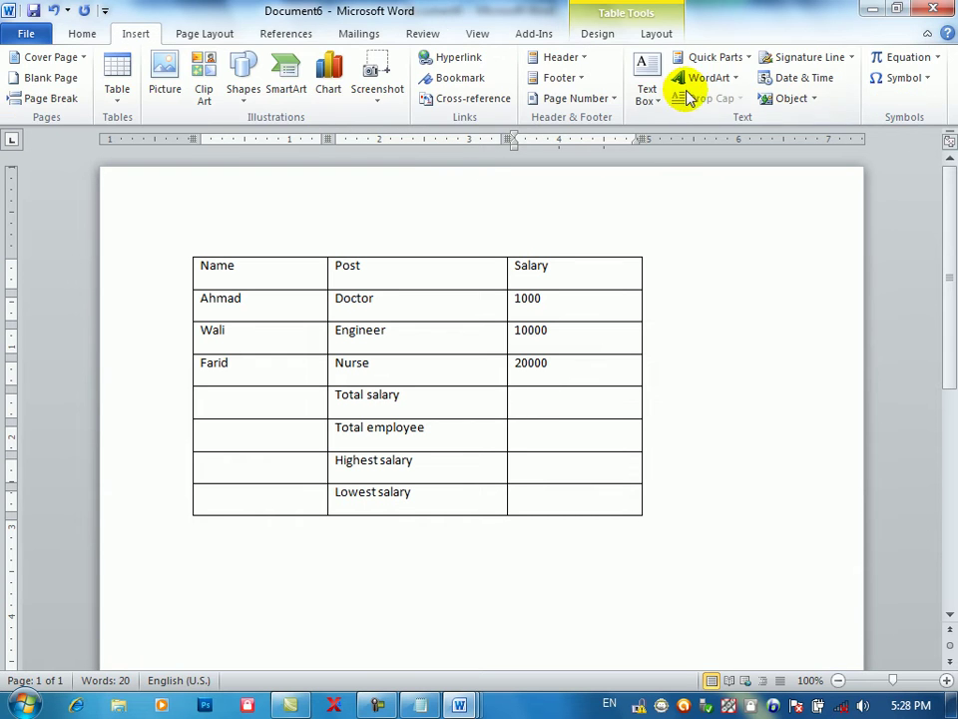
pyautogui.click(744, 59)
pyautogui.click(711, 121)
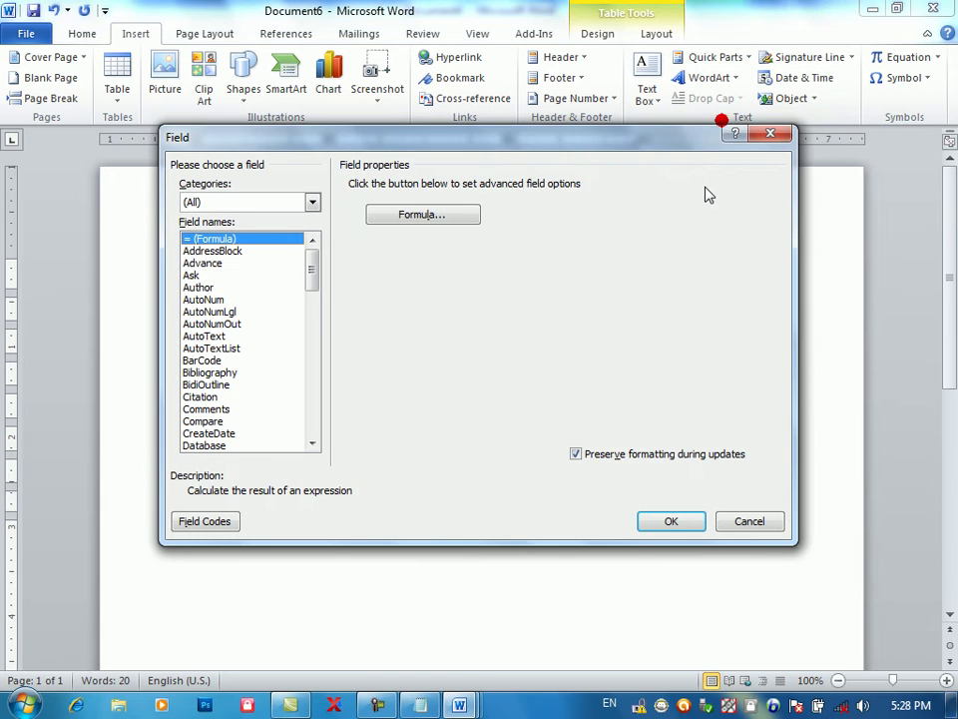
pyautogui.click(465, 216)
pyautogui.moveTo(455, 257)
pyautogui.mouseDown()
pyautogui.moveTo(731, 327)
pyautogui.moveTo(675, 411)
pyautogui.mouseUp()
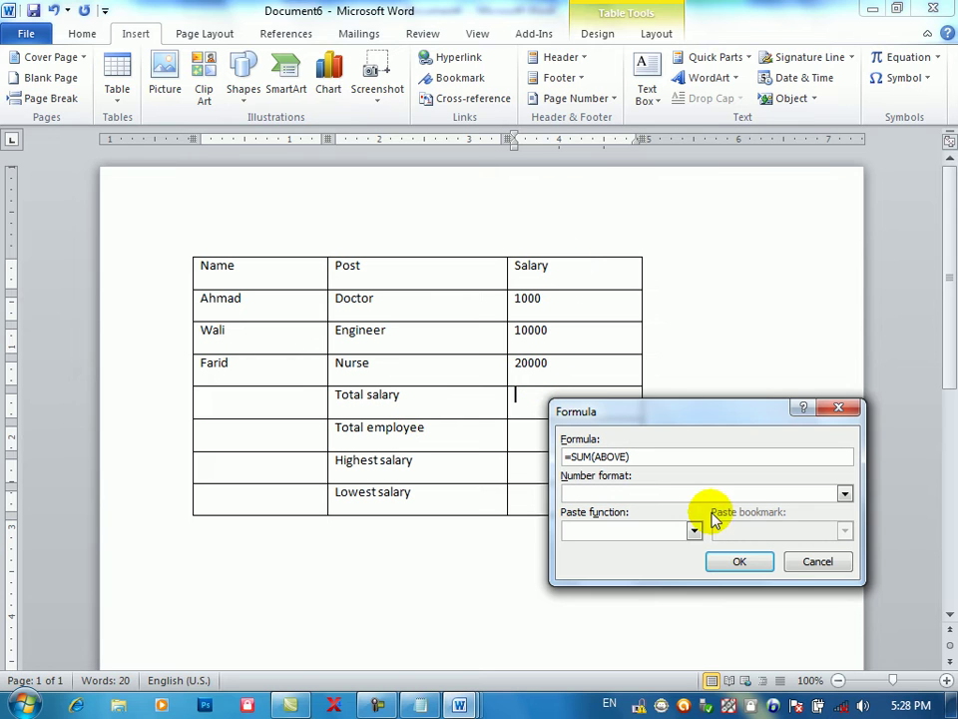
pyautogui.click(739, 560)
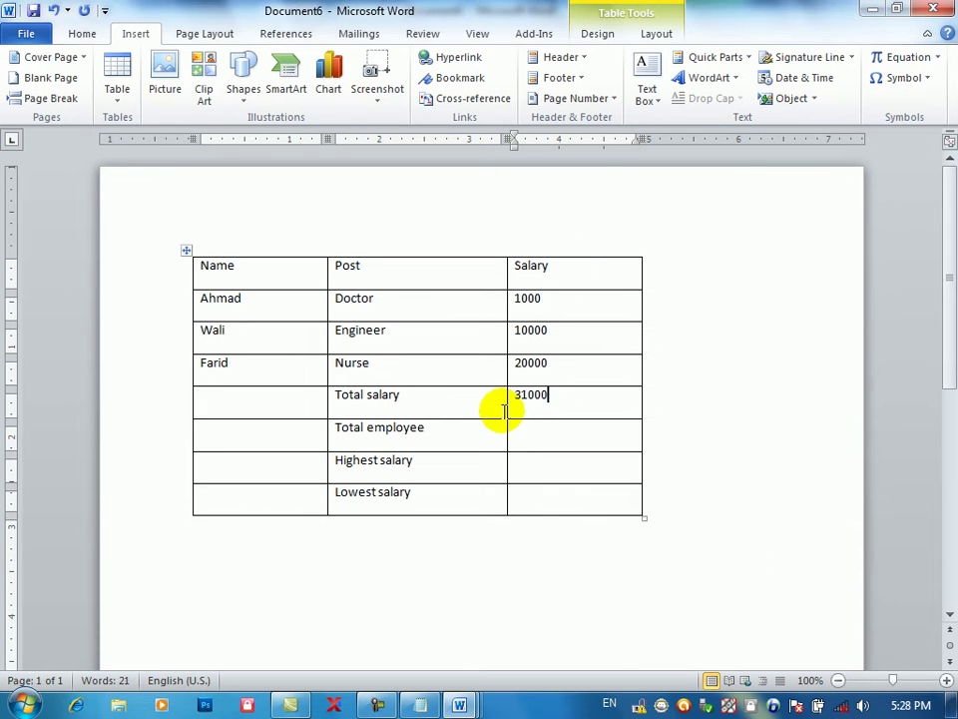
pyautogui.click(585, 440)
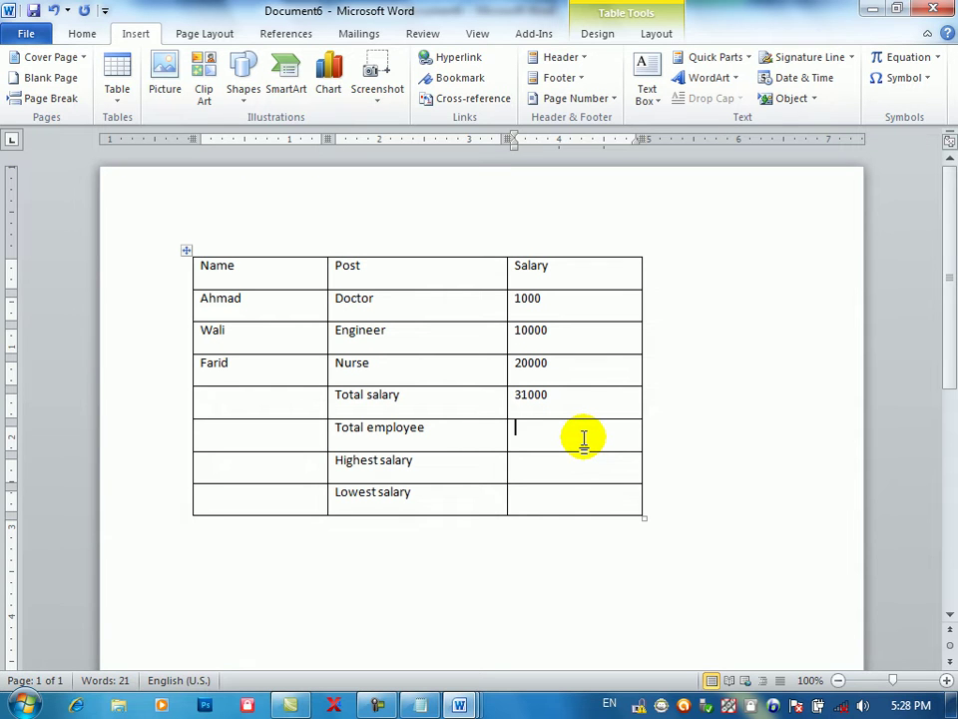
# Insert a =COUNT(ABOVE) formula field in the Total employee Salary cell, showing 4.
pyautogui.click(744, 57)
pyautogui.click(718, 121)
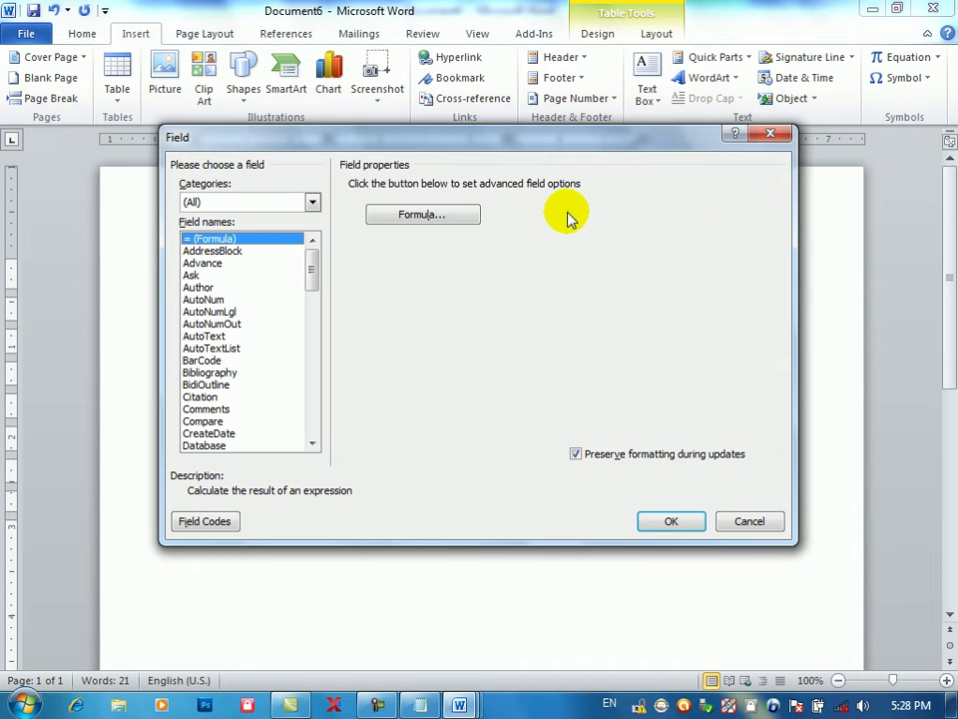
pyautogui.click(465, 214)
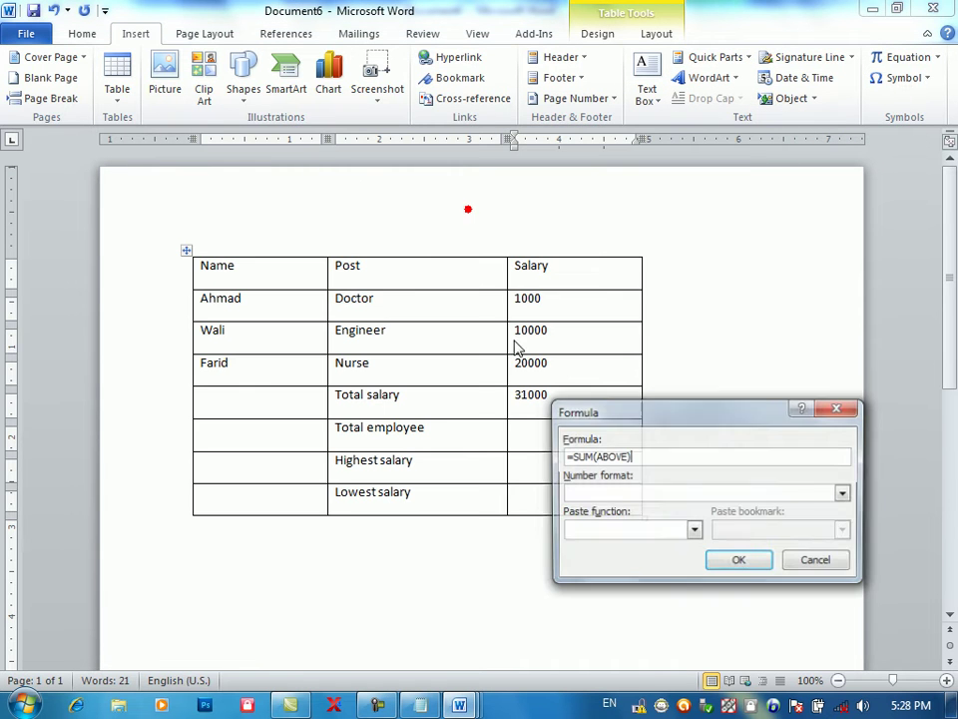
pyautogui.click(694, 531)
pyautogui.click(613, 587)
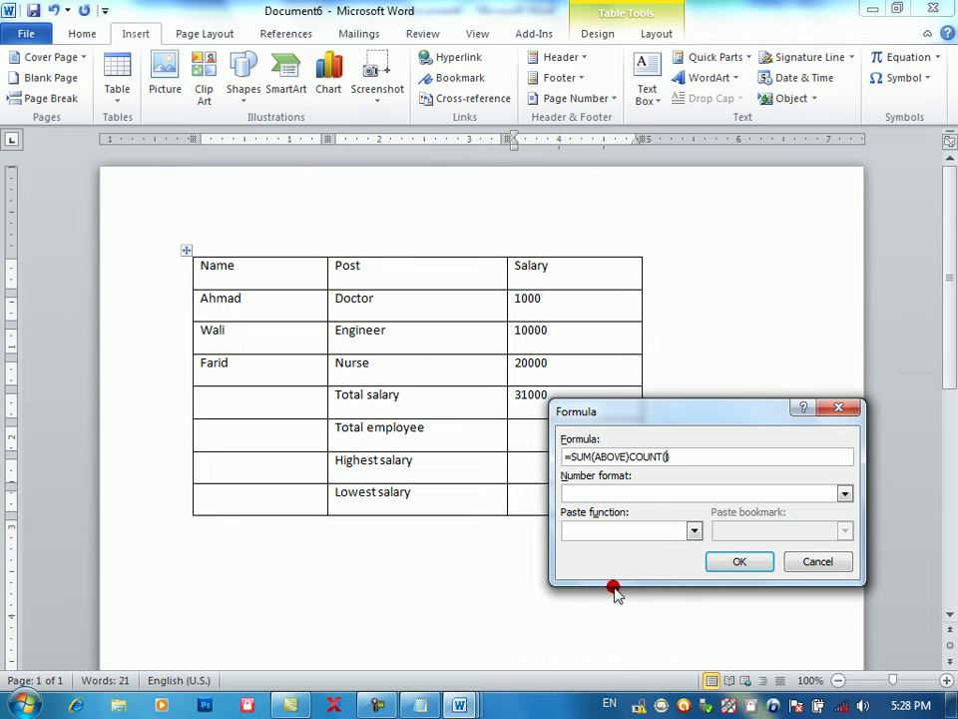
pyautogui.doubleClick(693, 455)
pyautogui.write('count(above')
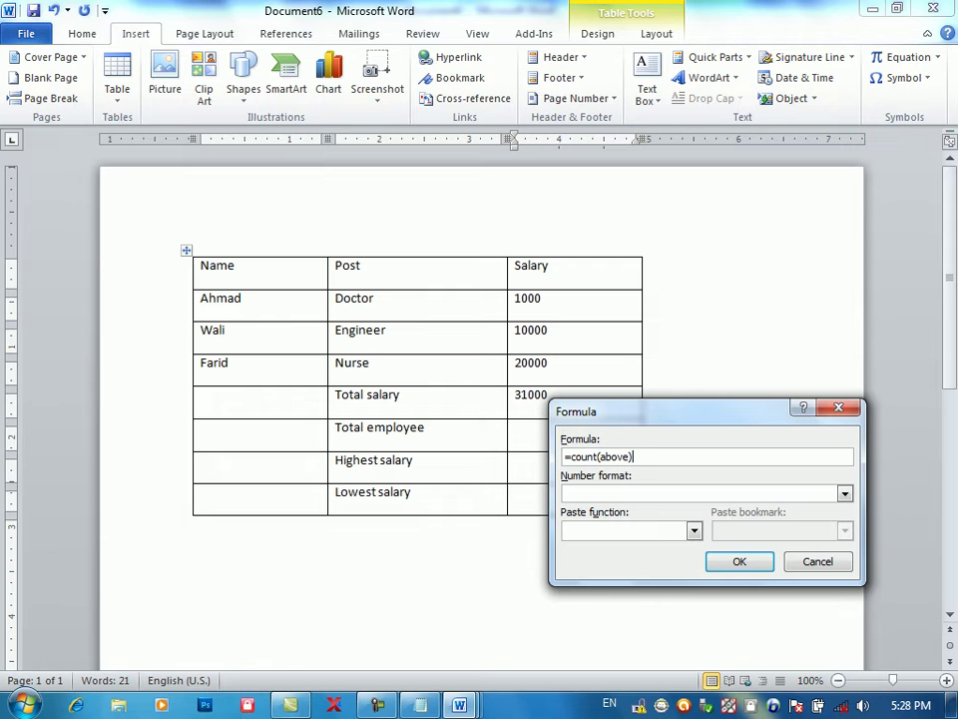
pyautogui.press('Return')
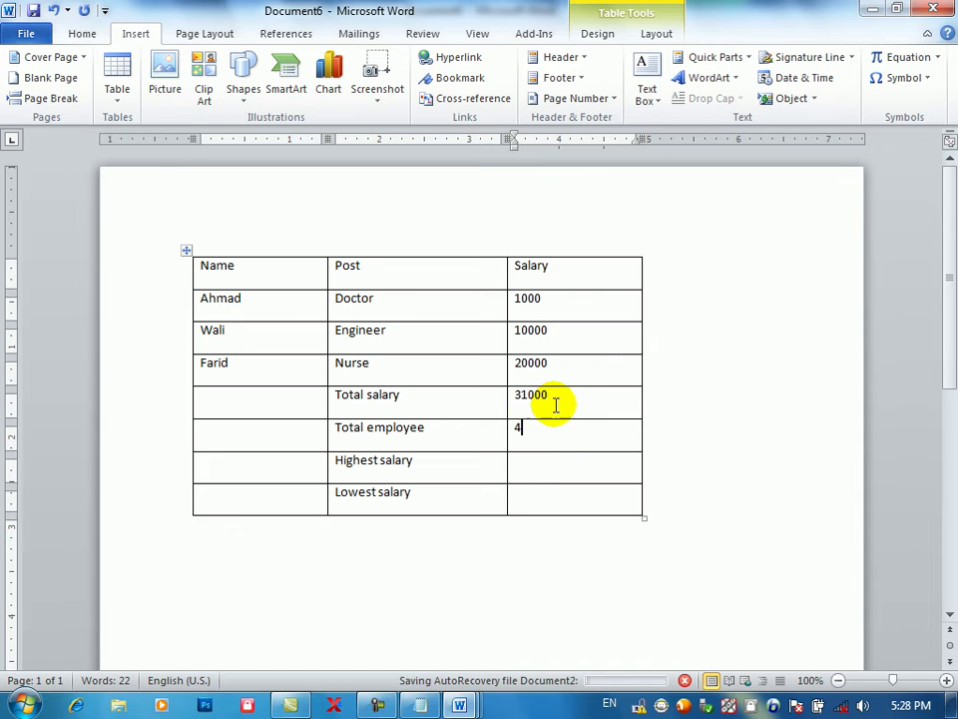
pyautogui.click(408, 409)
pyautogui.moveTo(407, 408); pyautogui.dragTo(339, 399)
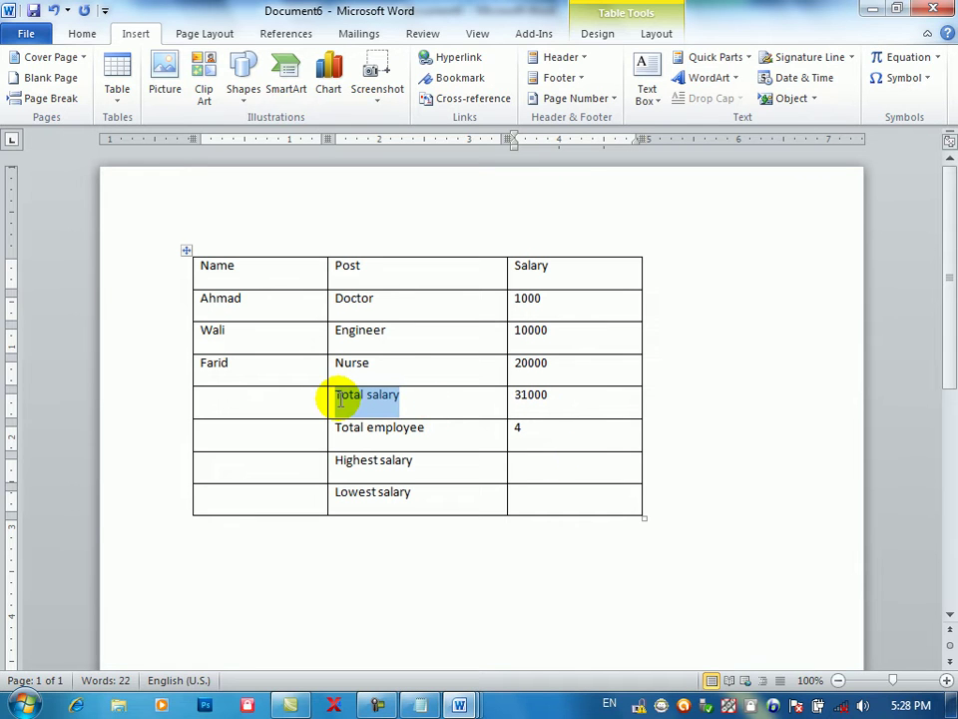
pyautogui.click(516, 428)
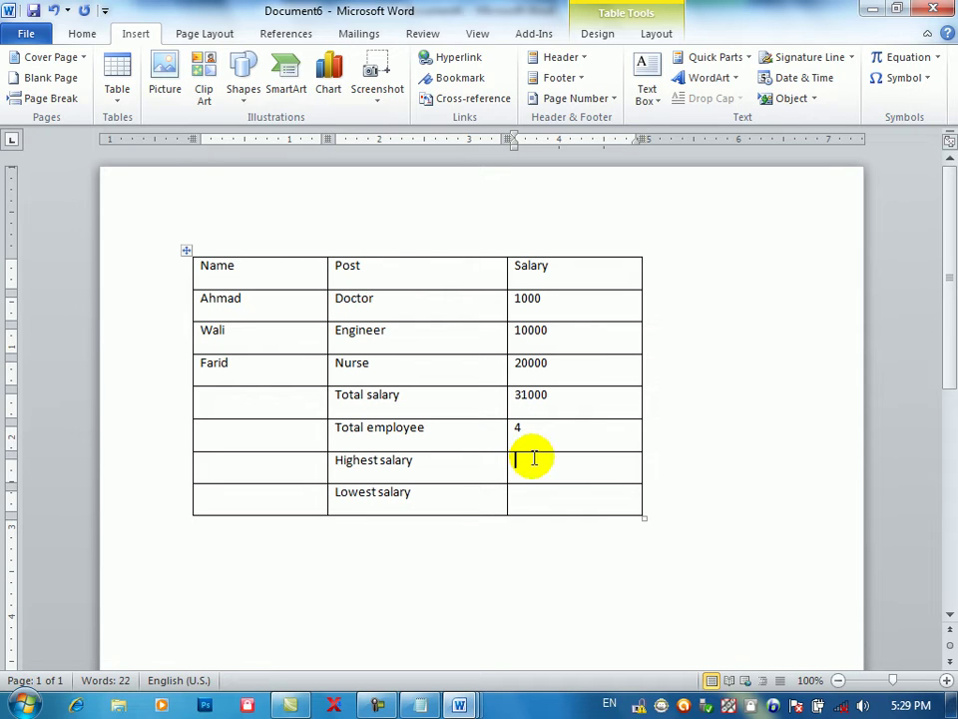
pyautogui.click(747, 62)
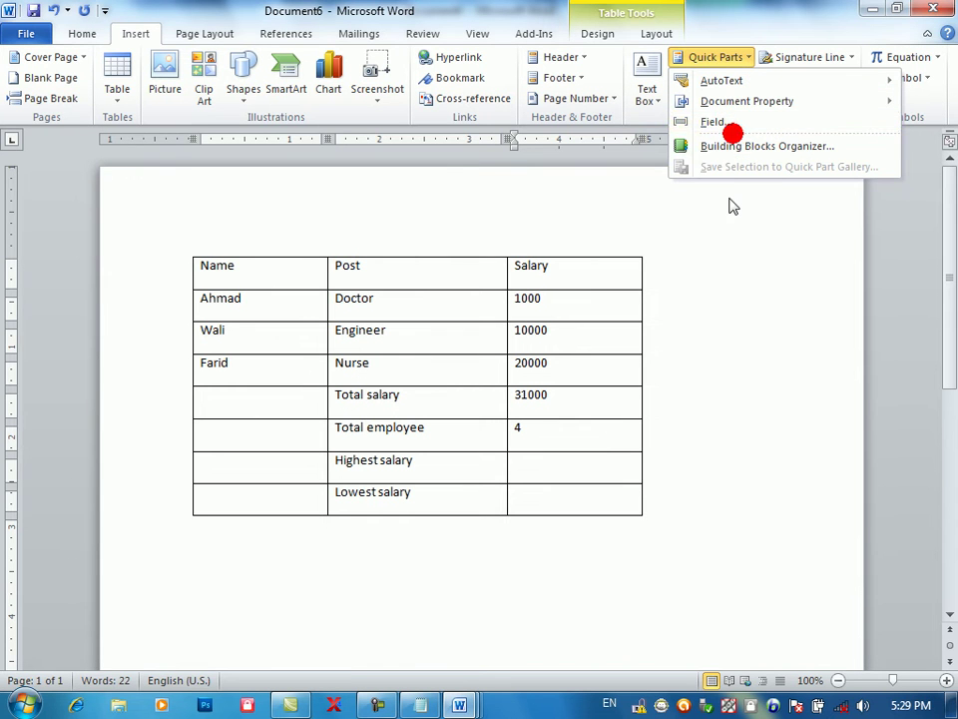
pyautogui.click(714, 122)
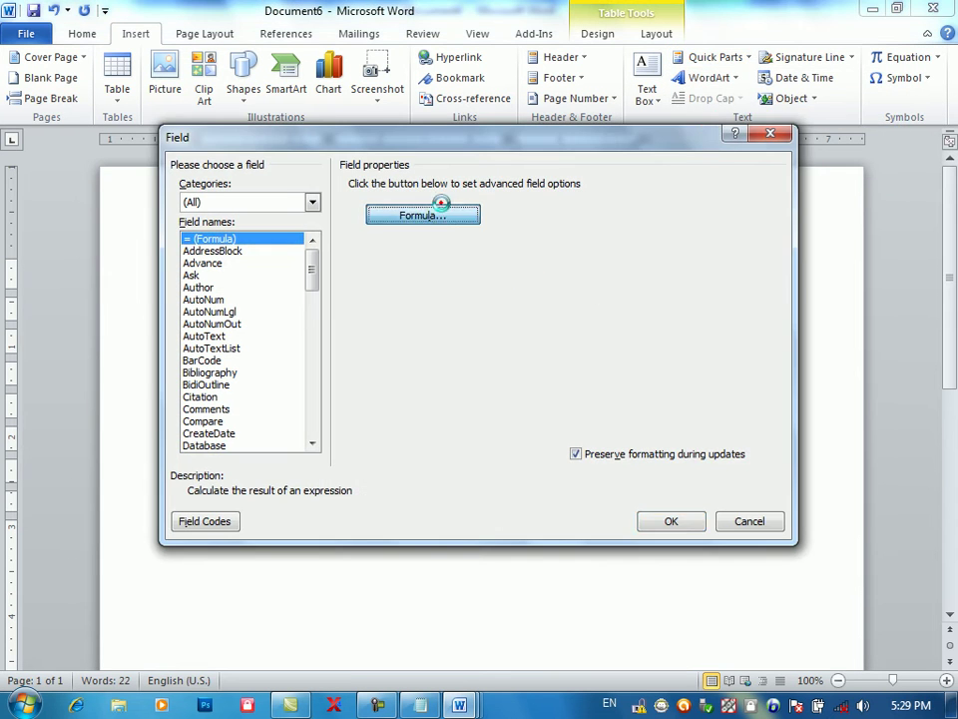
pyautogui.click(438, 205)
pyautogui.click(693, 530)
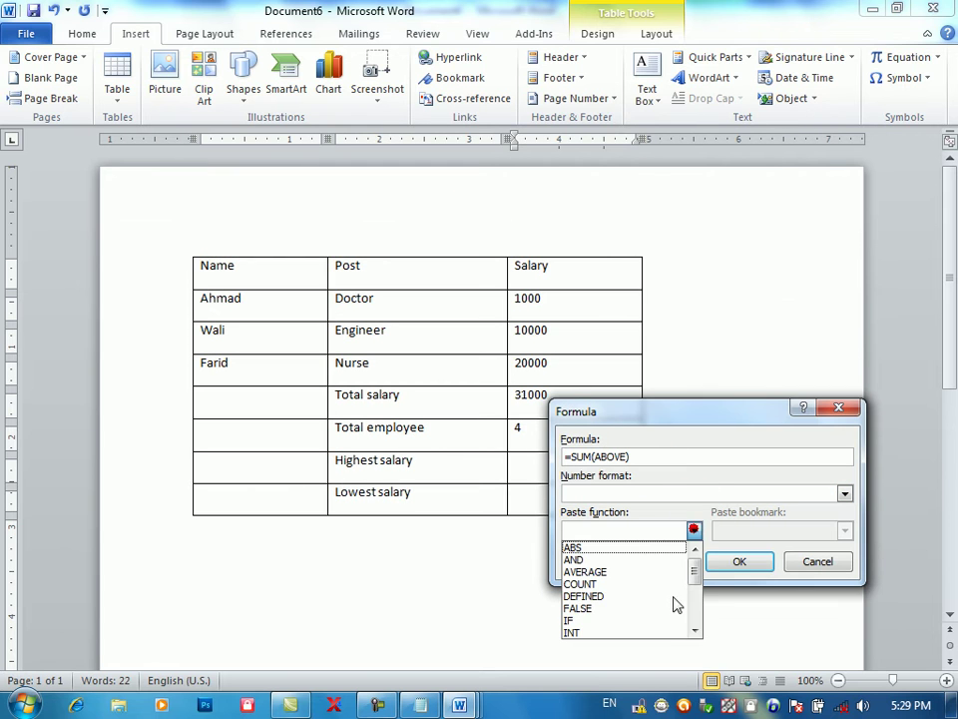
pyautogui.click(694, 629)
pyautogui.click(694, 629)
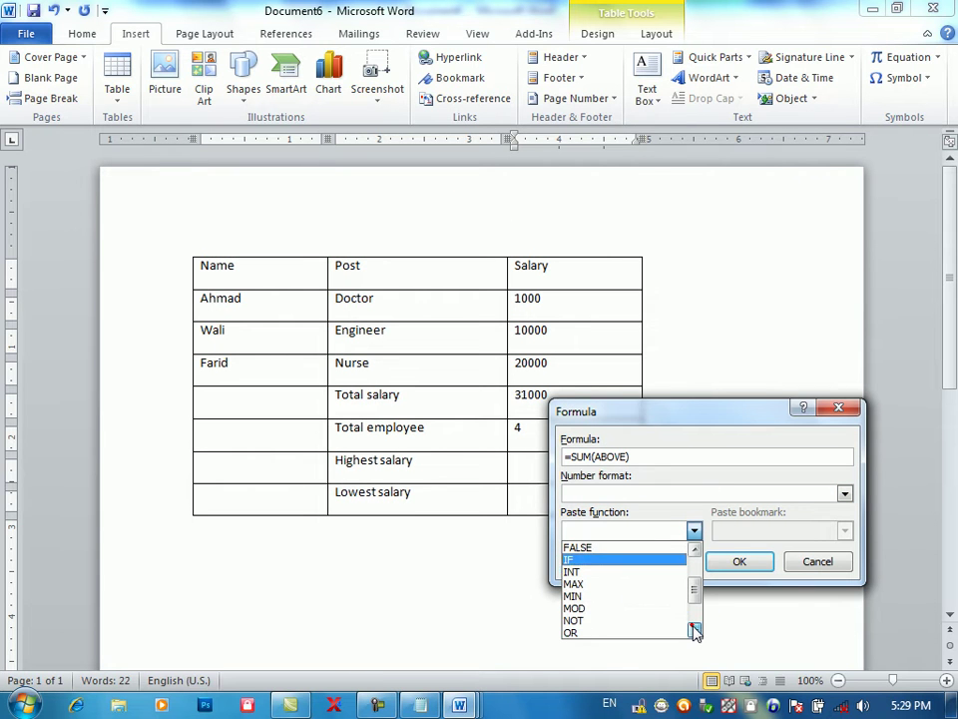
pyautogui.click(577, 582)
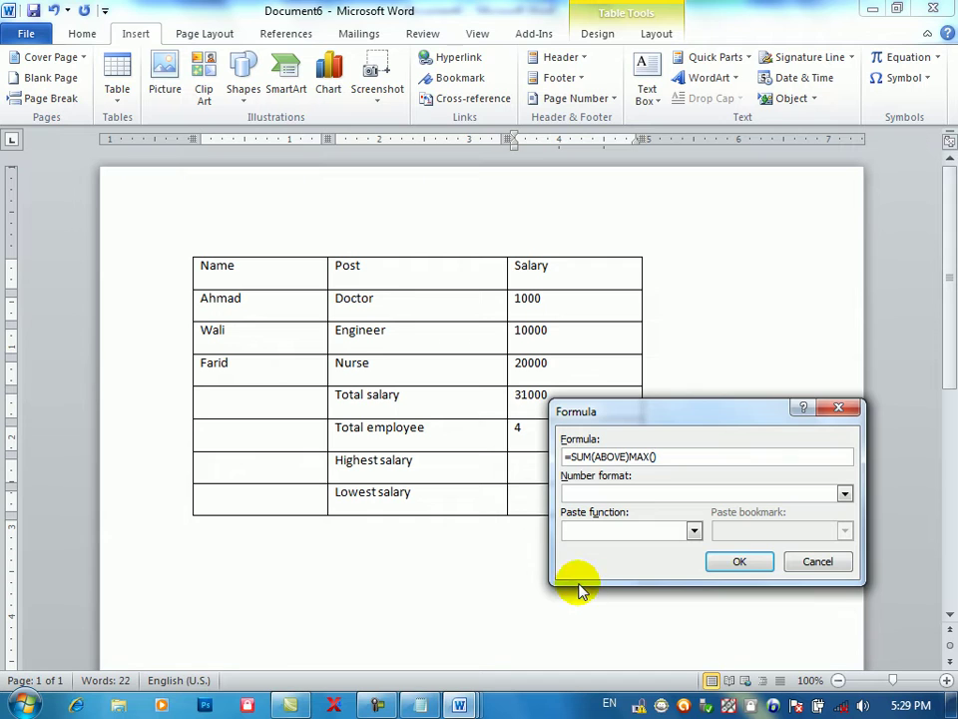
pyautogui.click(750, 556)
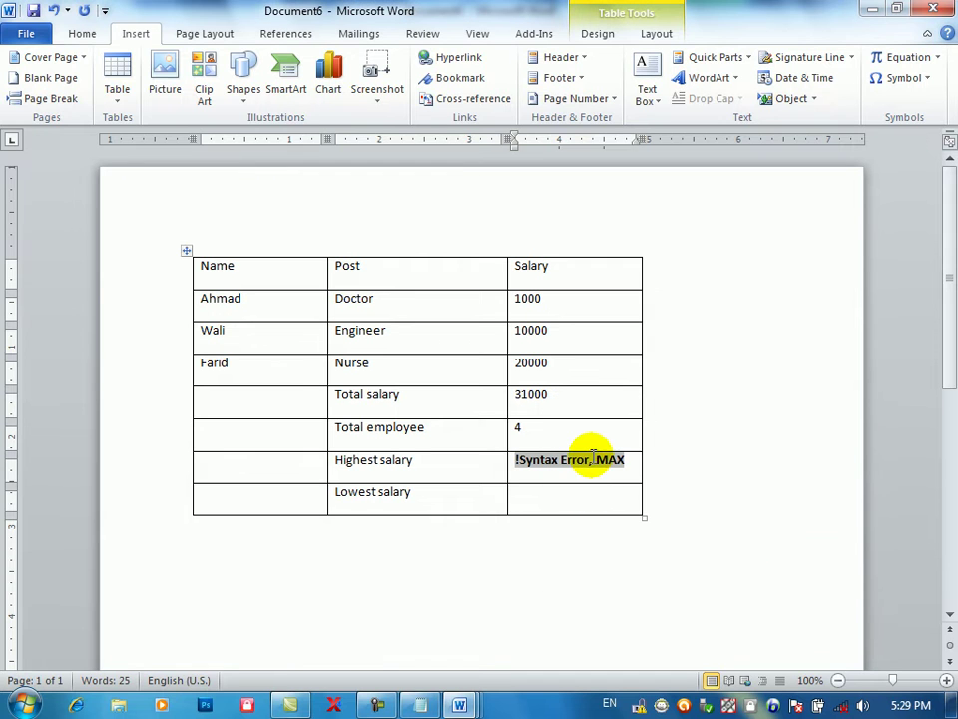
pyautogui.moveTo(625, 462); pyautogui.dragTo(517, 460)
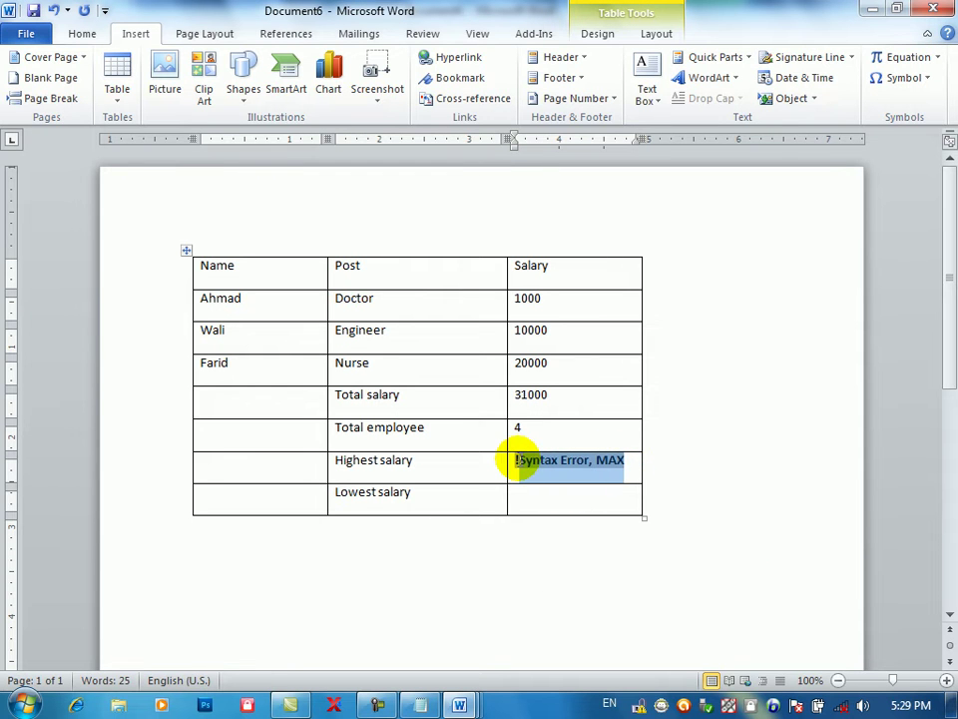
pyautogui.press('Delete')
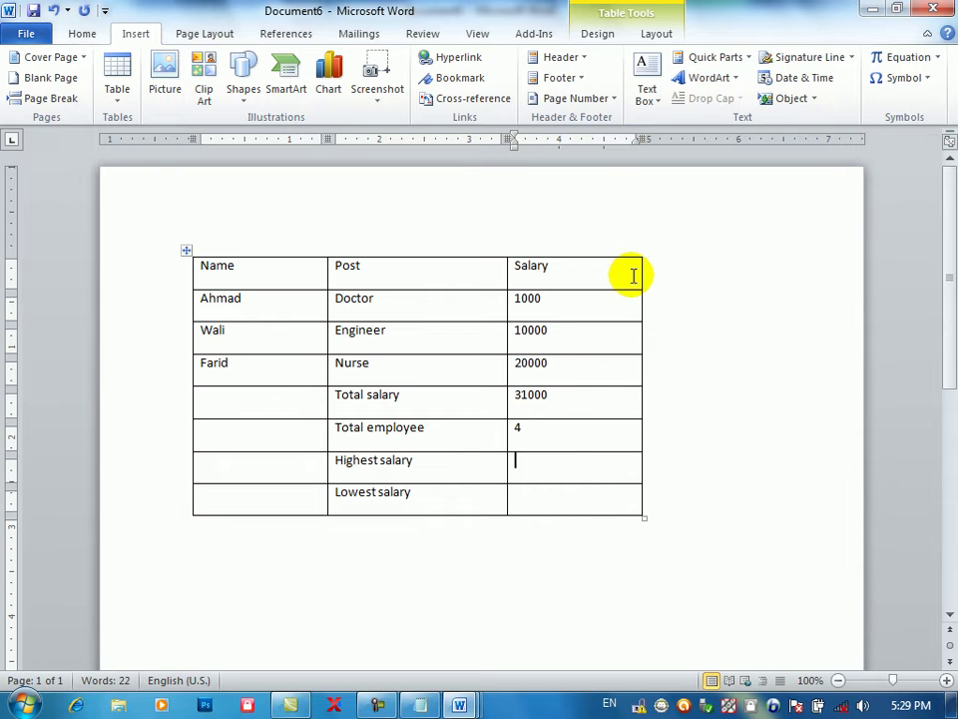
# Insert a =MAX(ABOVE) formula field in the Highest salary cell, showing 31000.
pyautogui.click(734, 77)
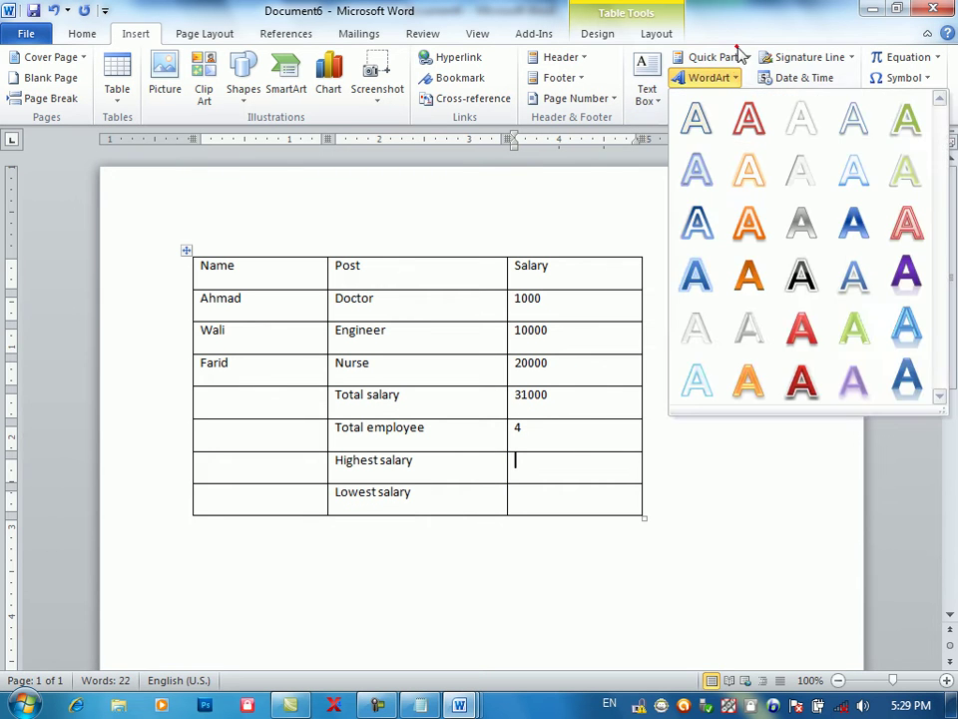
pyautogui.click(739, 57)
pyautogui.click(737, 120)
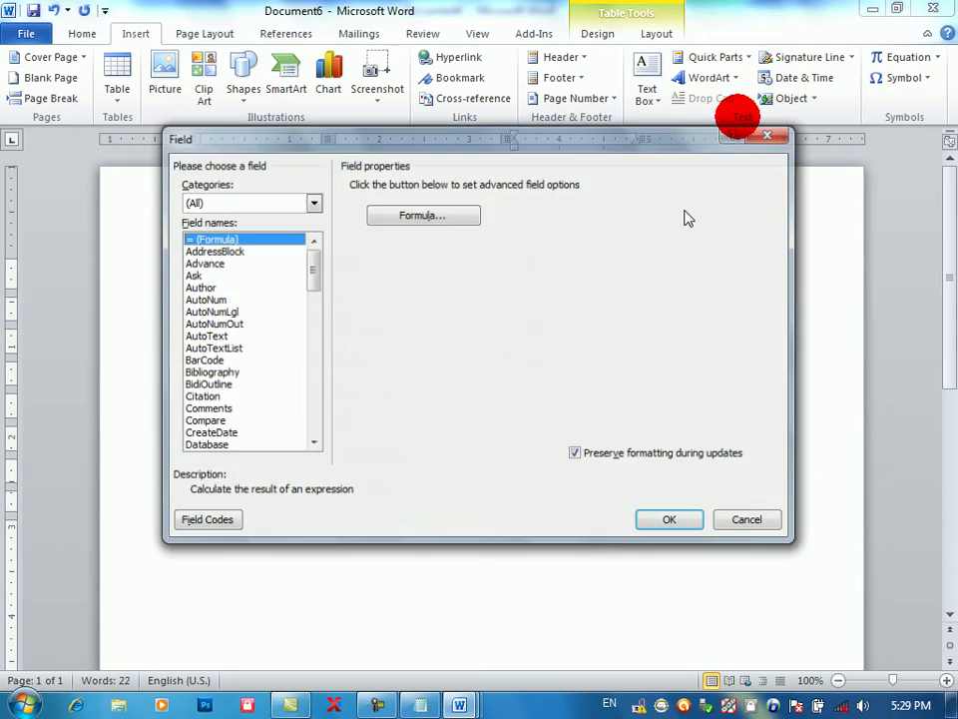
pyautogui.click(456, 222)
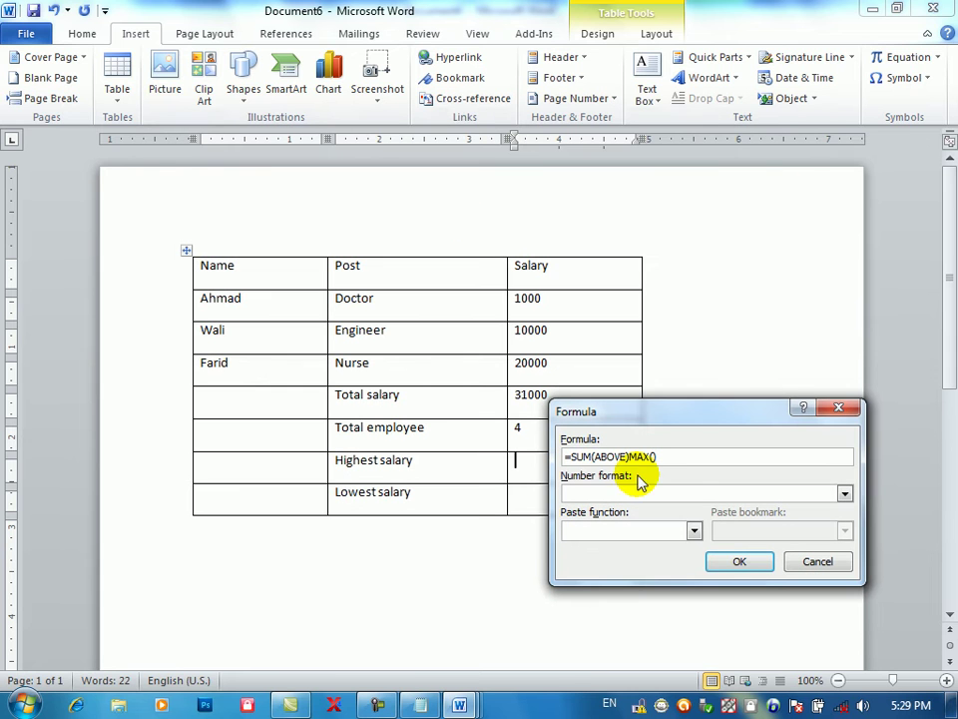
pyautogui.click(687, 496)
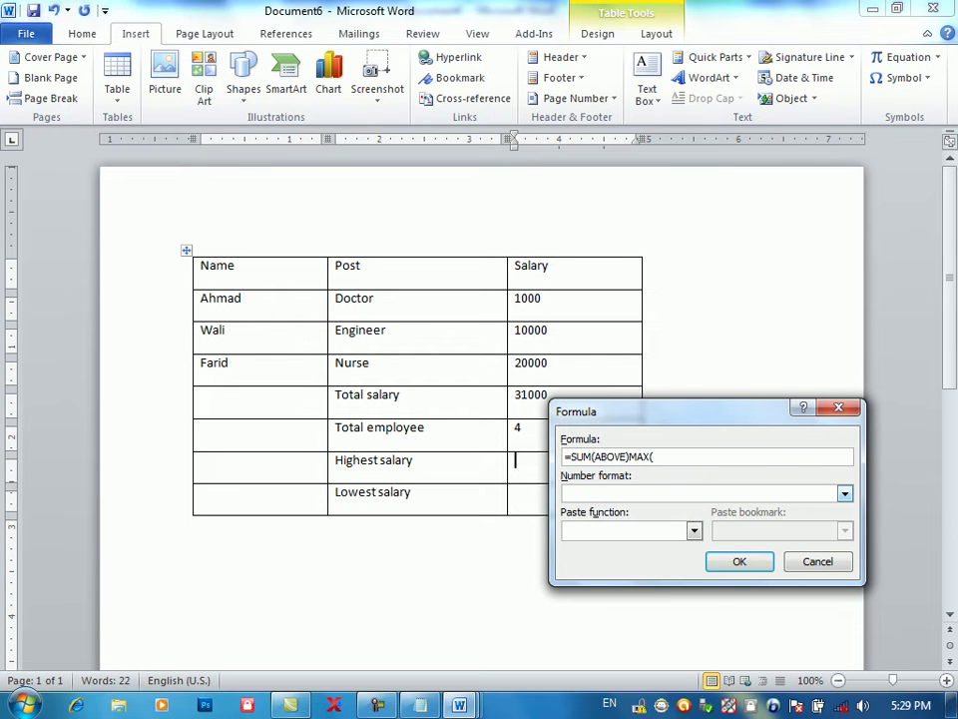
pyautogui.moveTo(693, 450); pyautogui.dragTo(488, 452)
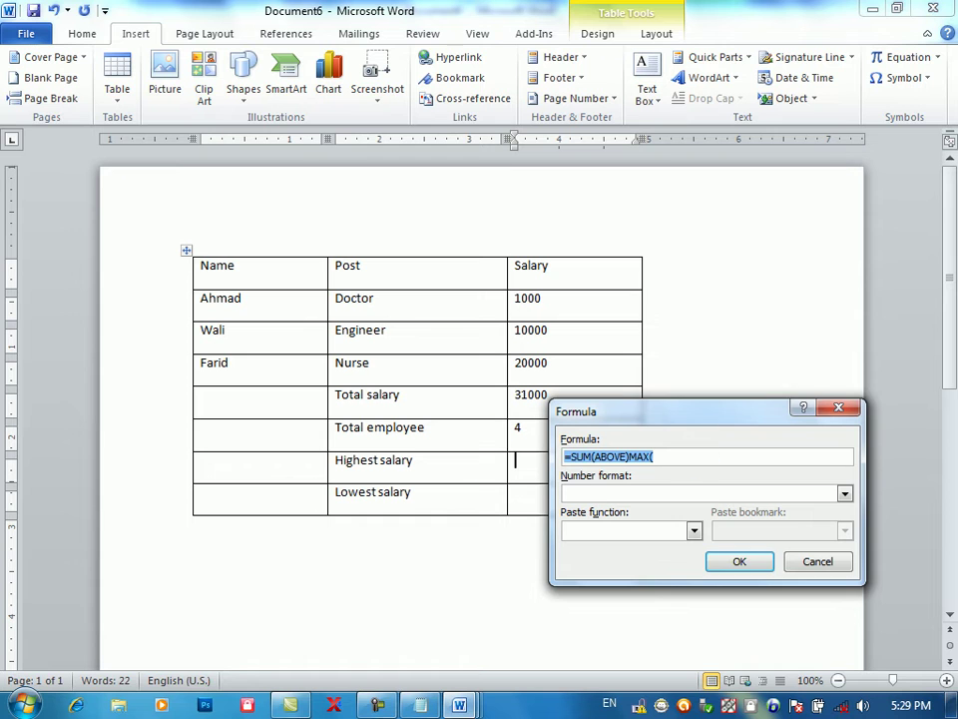
pyautogui.write('=max(above')
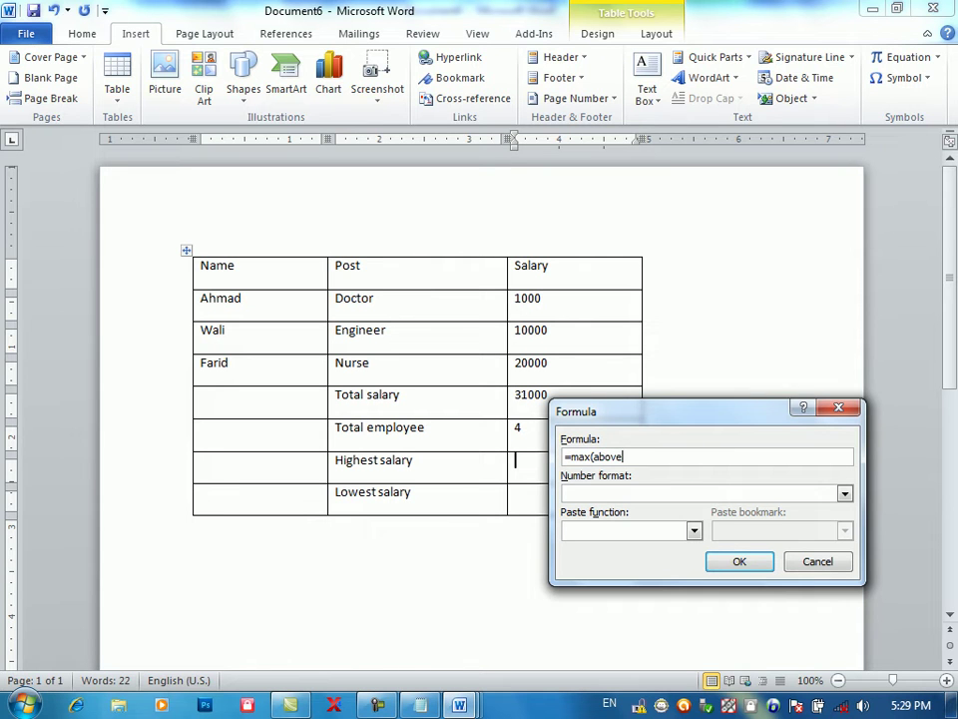
pyautogui.press('Return')
pyautogui.moveTo(585, 463); pyautogui.dragTo(506, 464)
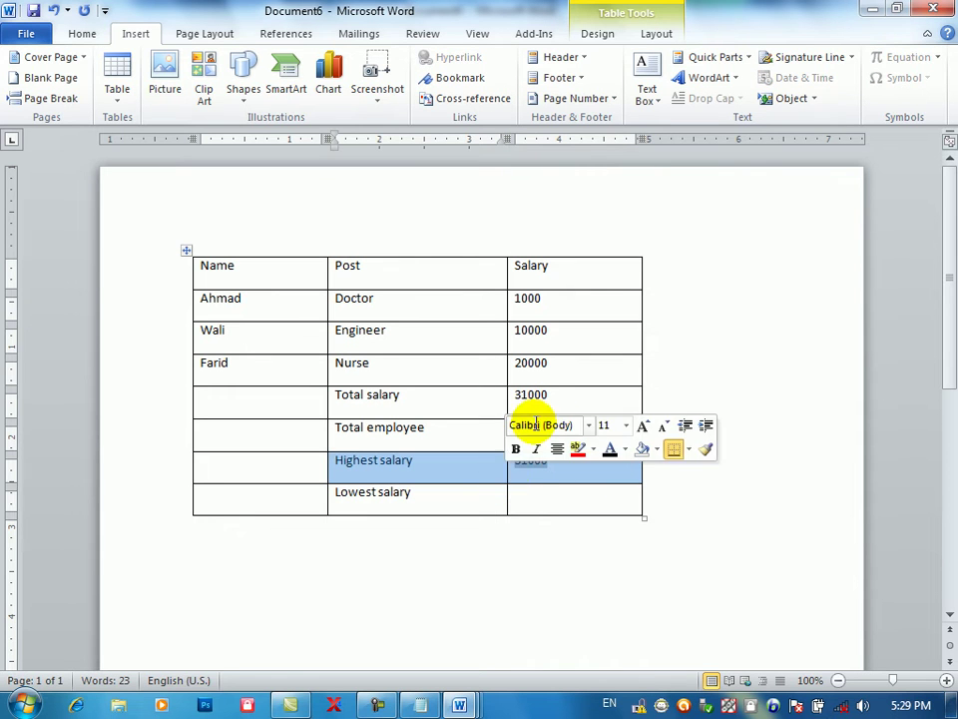
pyautogui.doubleClick(551, 397)
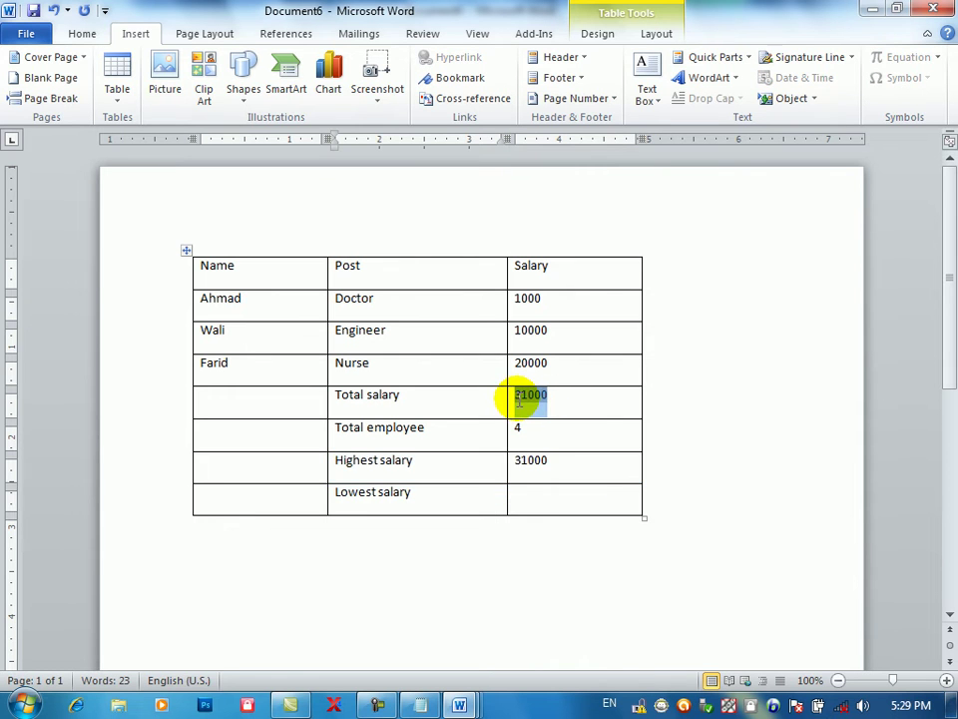
pyautogui.click(552, 500)
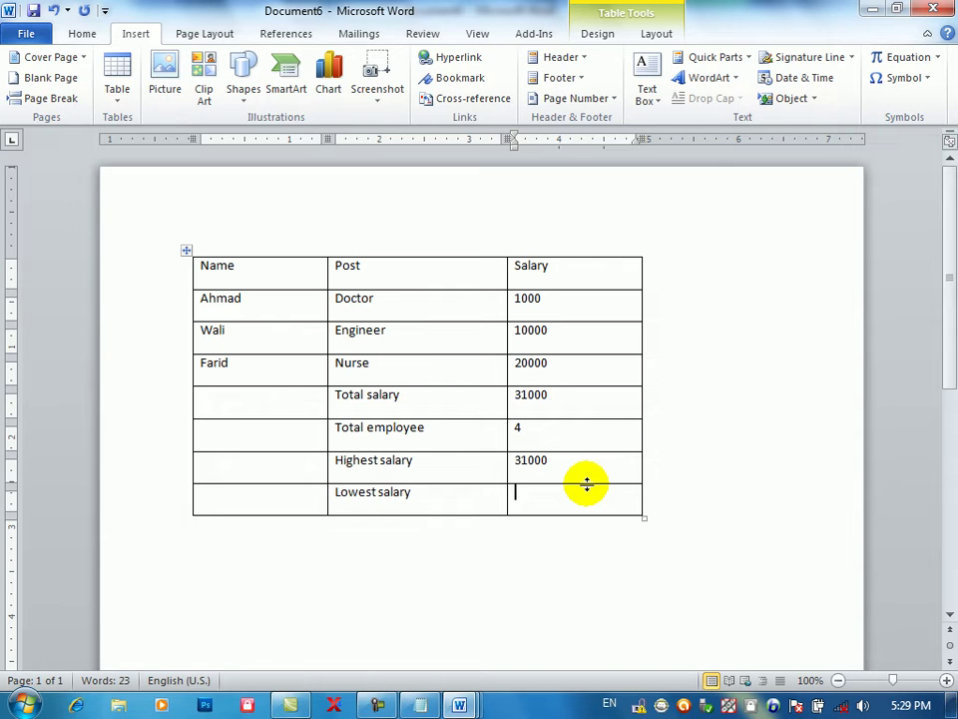
pyautogui.click(729, 80)
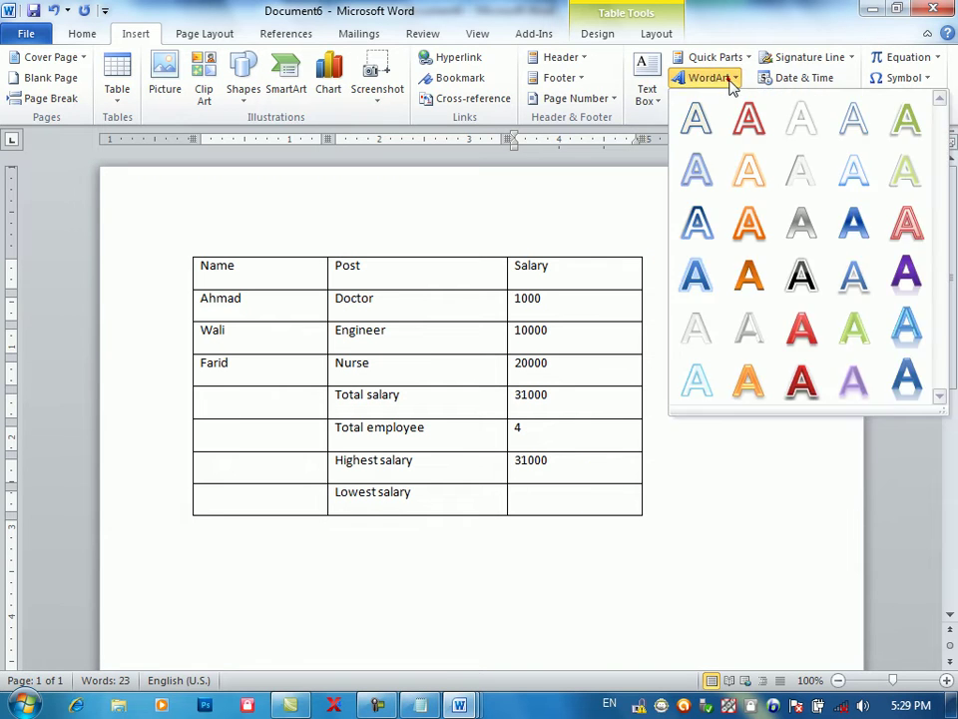
pyautogui.click(747, 57)
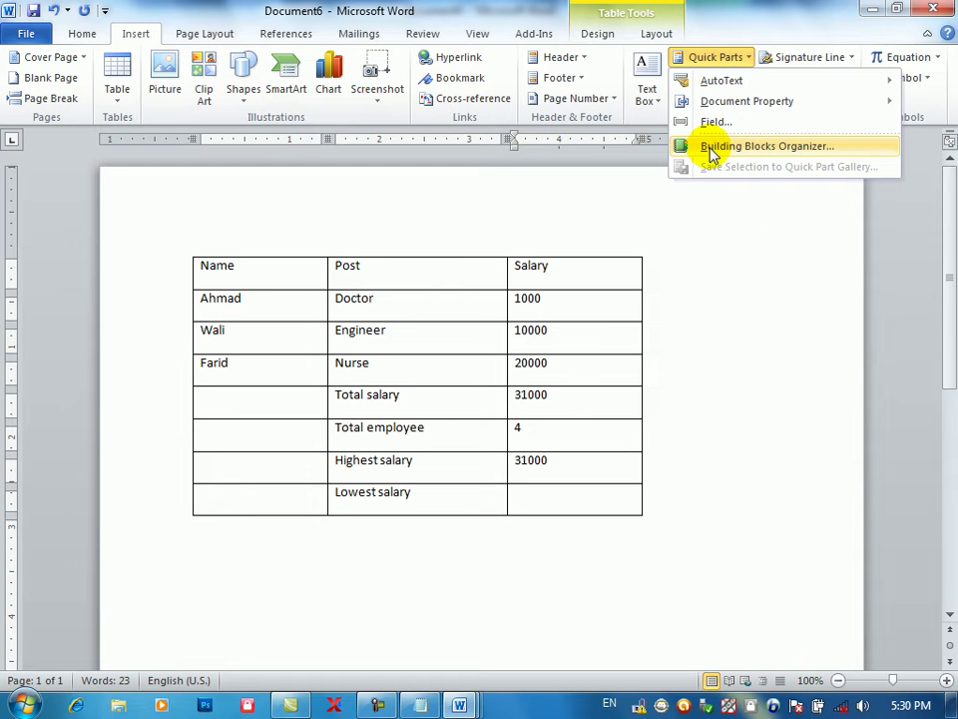
pyautogui.click(705, 280)
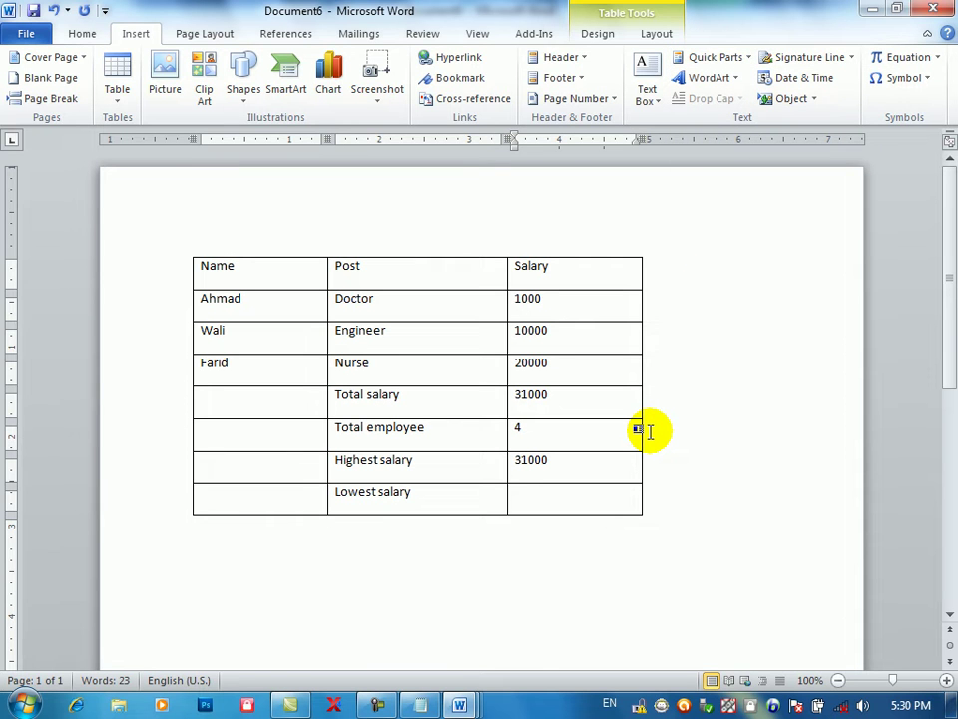
pyautogui.moveTo(459, 699)
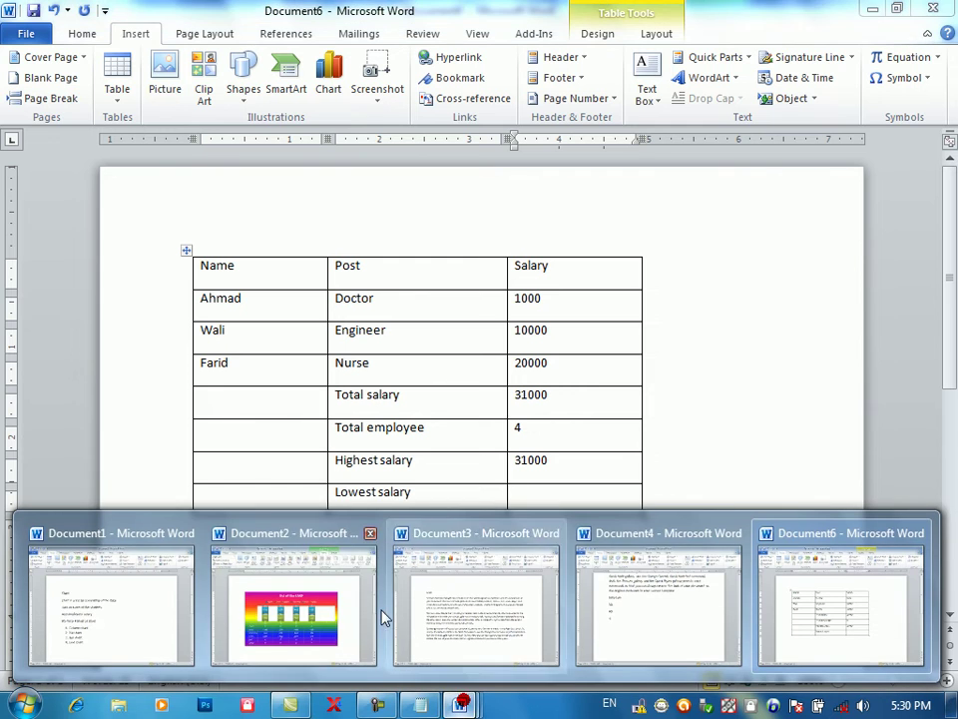
# In Document3, insert the Sahel AutoText entry from the Building Blocks Organizer.
pyautogui.click(467, 605)
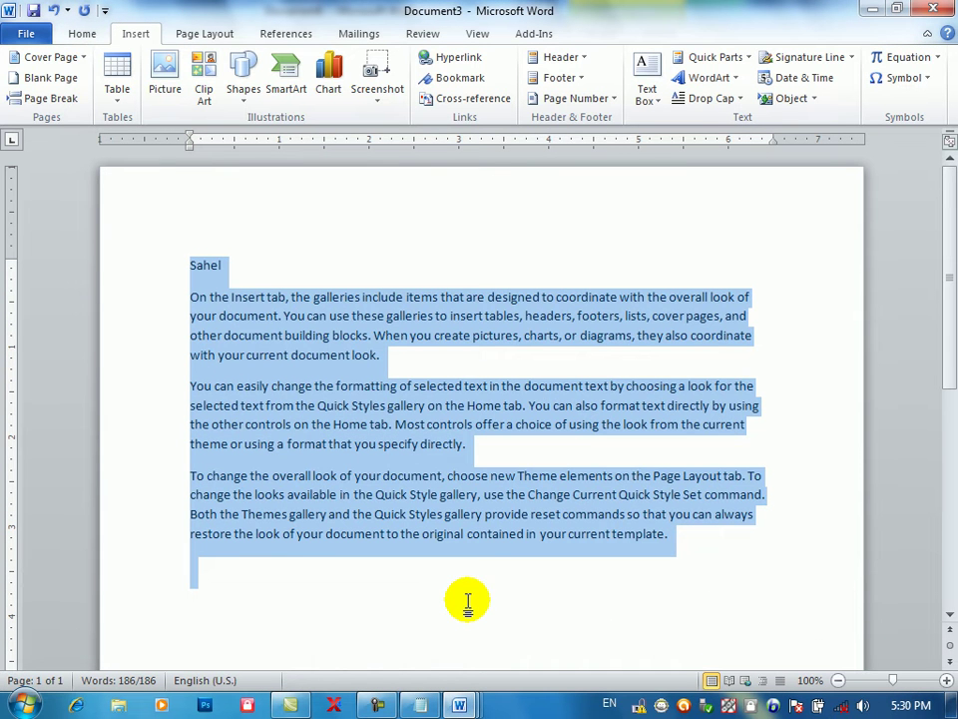
pyautogui.click(467, 602)
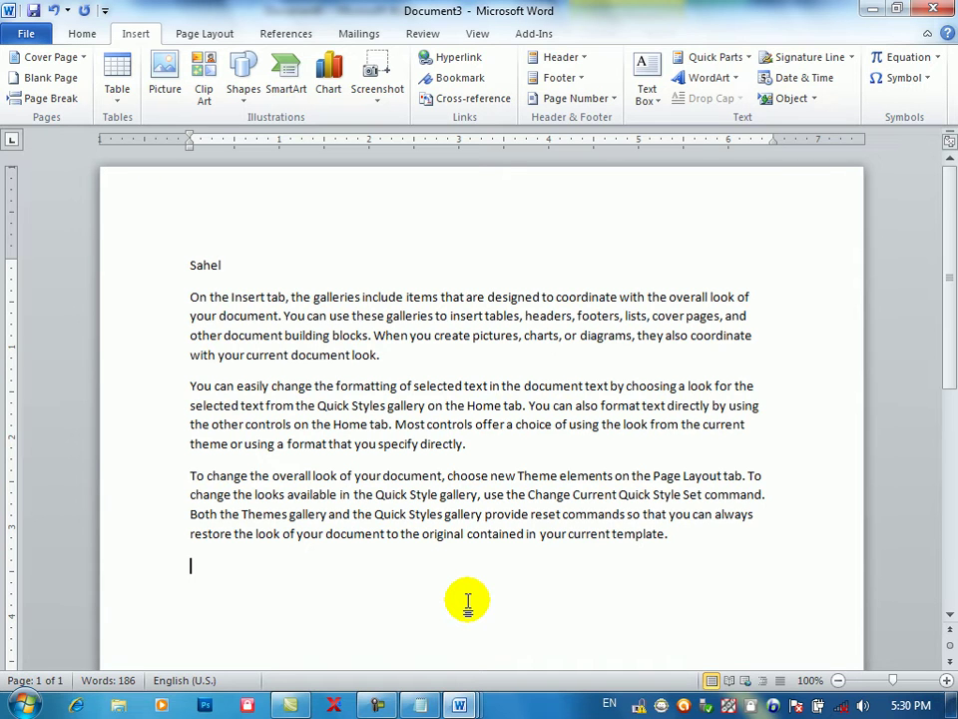
pyautogui.click(744, 57)
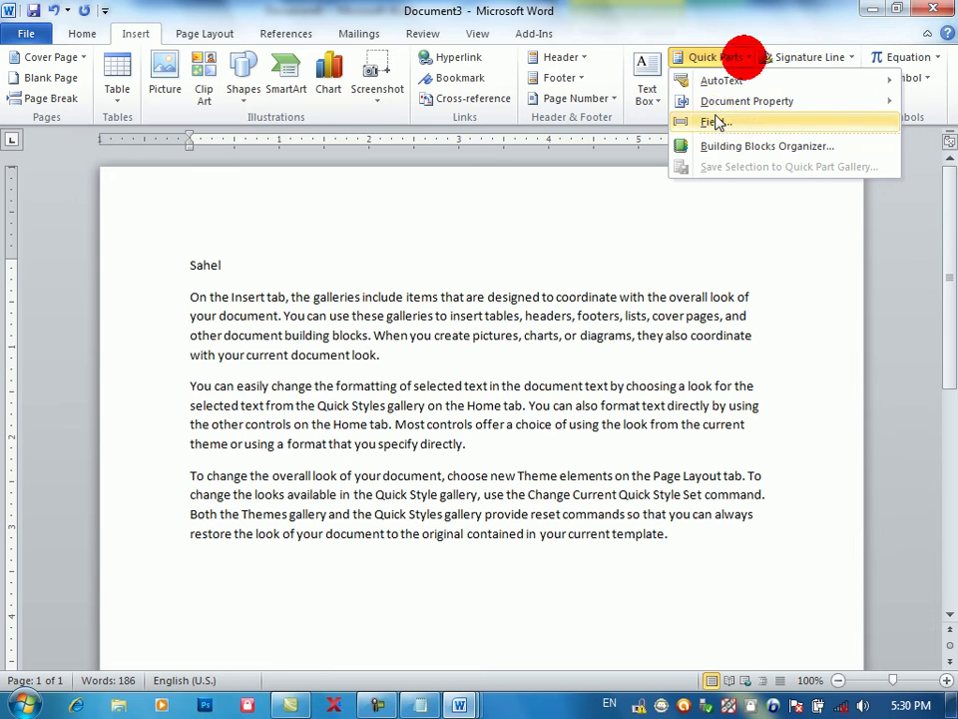
pyautogui.click(716, 148)
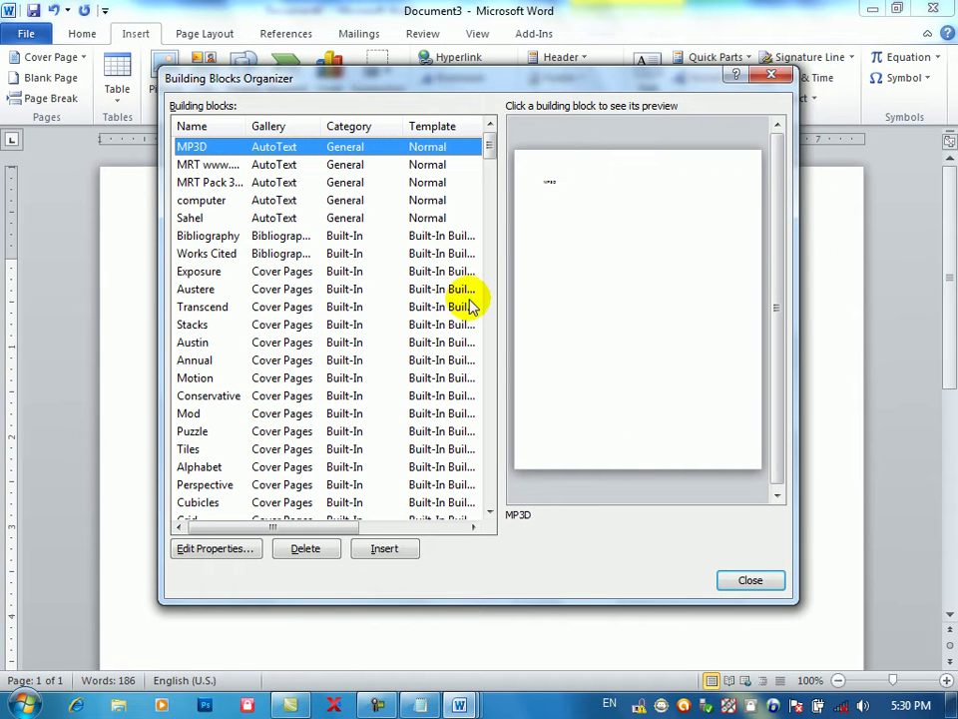
pyautogui.click(204, 201)
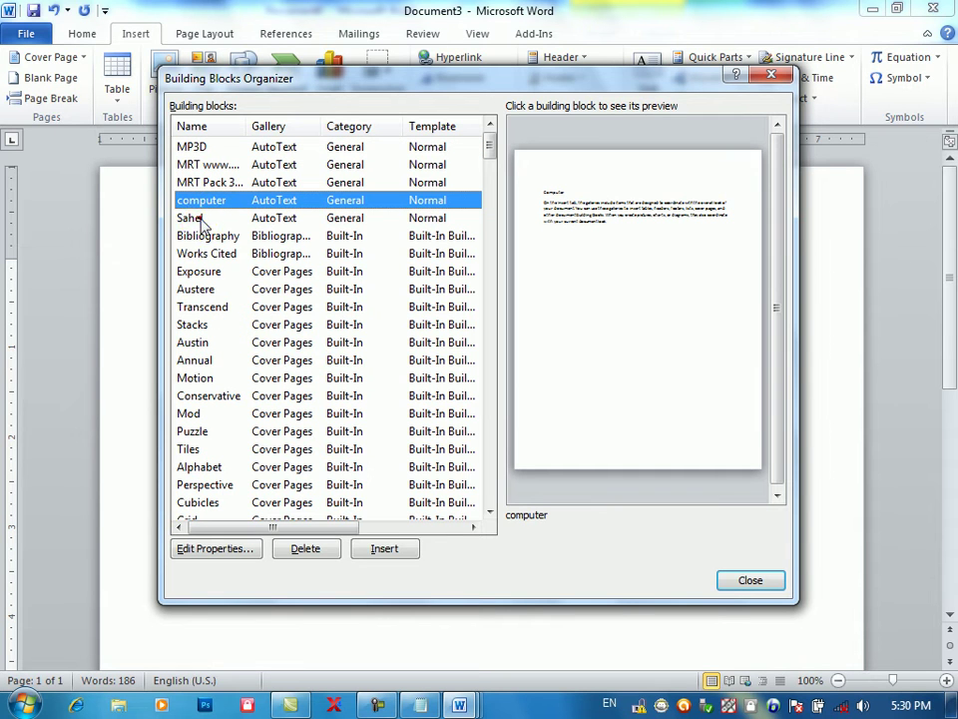
pyautogui.click(201, 219)
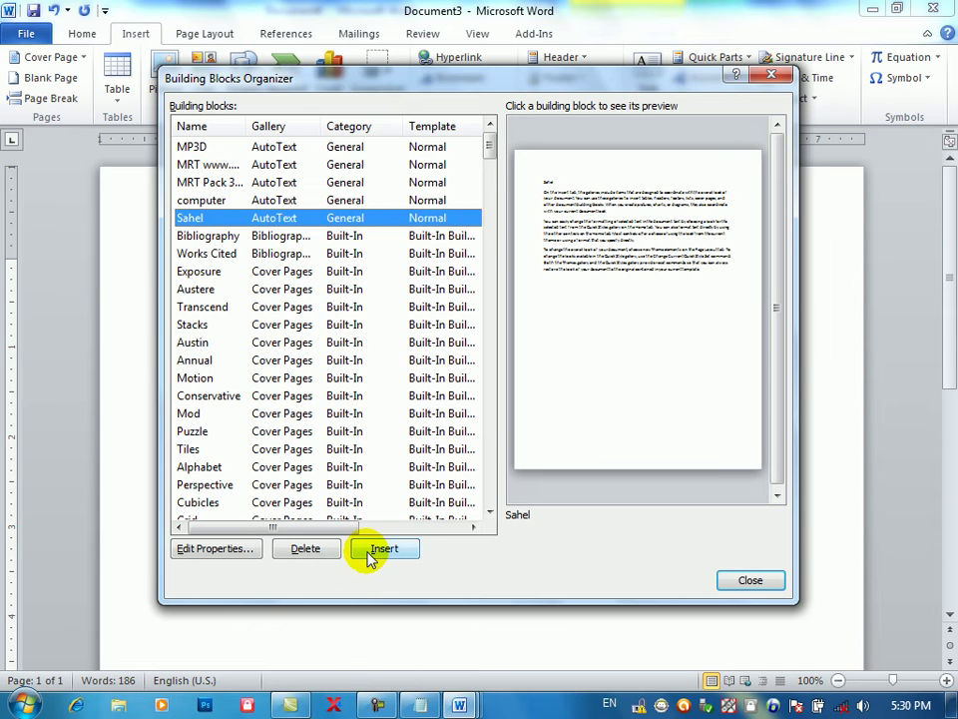
pyautogui.click(371, 555)
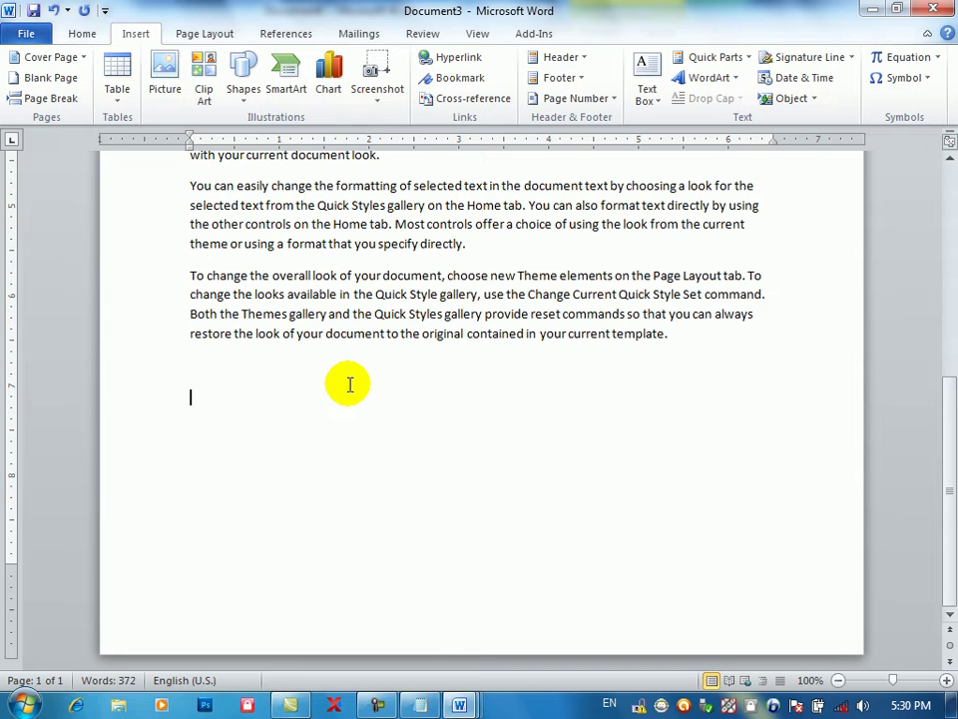
# In the Building Blocks Organizer, preview the Motion, Stacks, Bibliography and Puzzle entries.
pyautogui.click(744, 57)
pyautogui.click(753, 146)
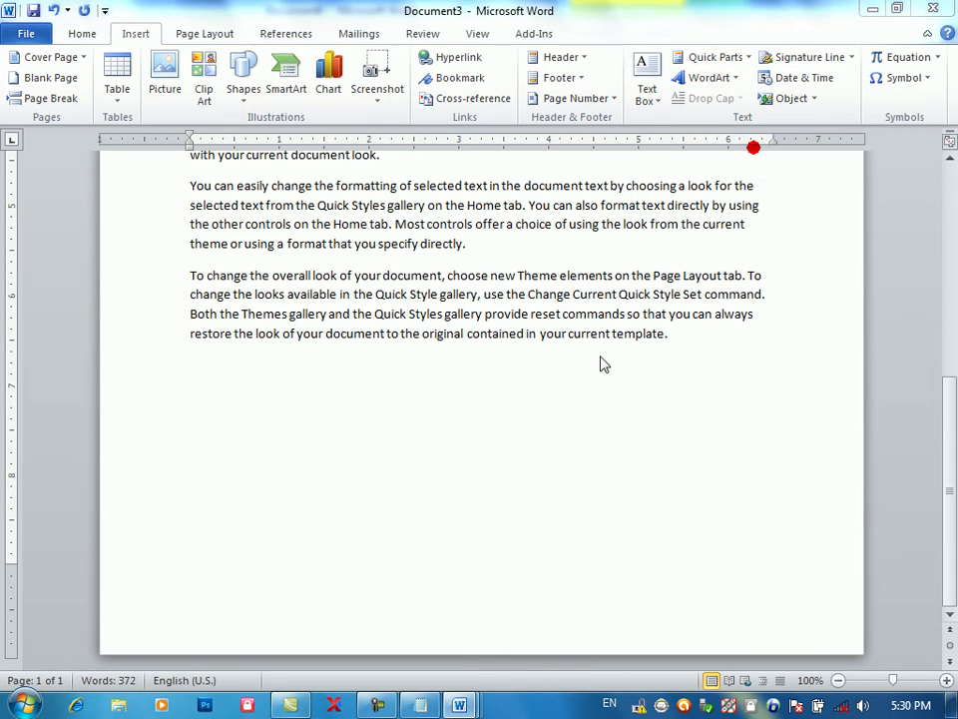
pyautogui.click(282, 377)
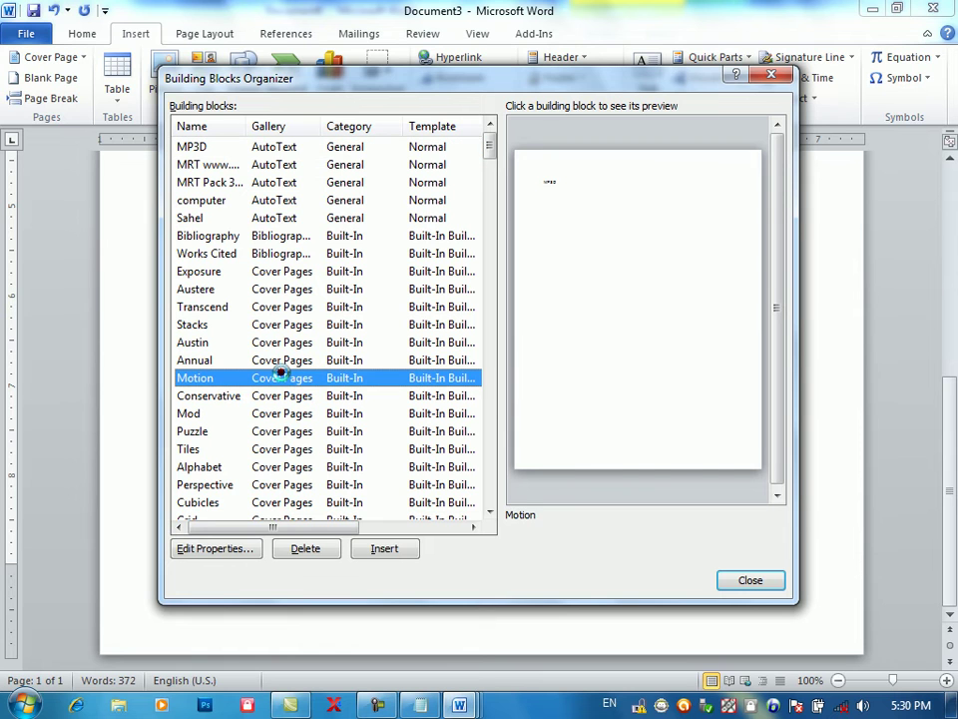
pyautogui.click(266, 324)
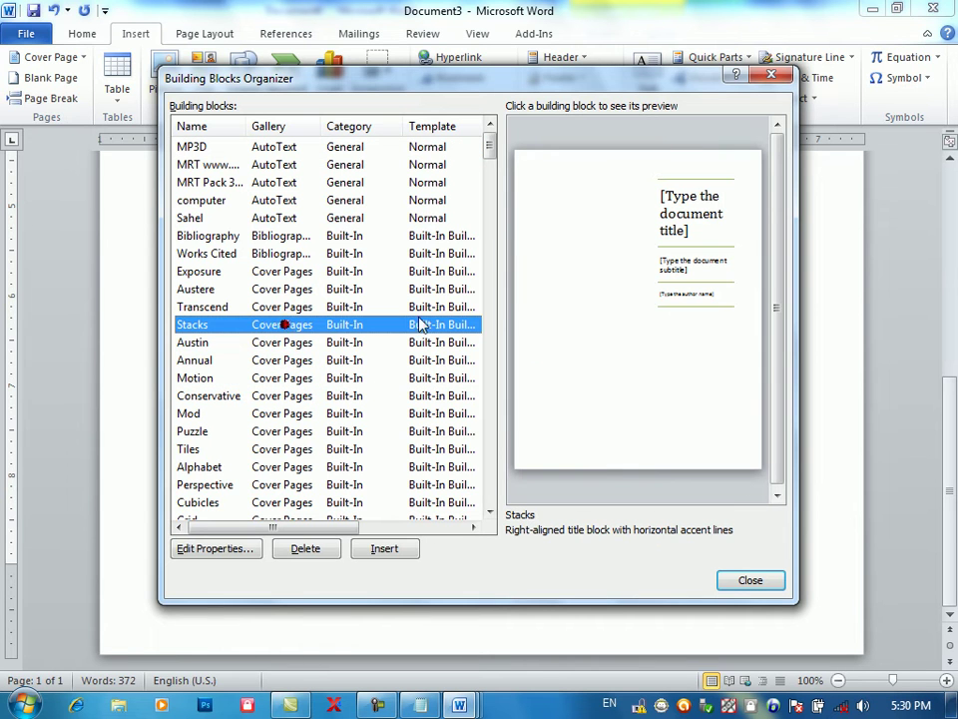
pyautogui.click(352, 237)
pyautogui.click(331, 435)
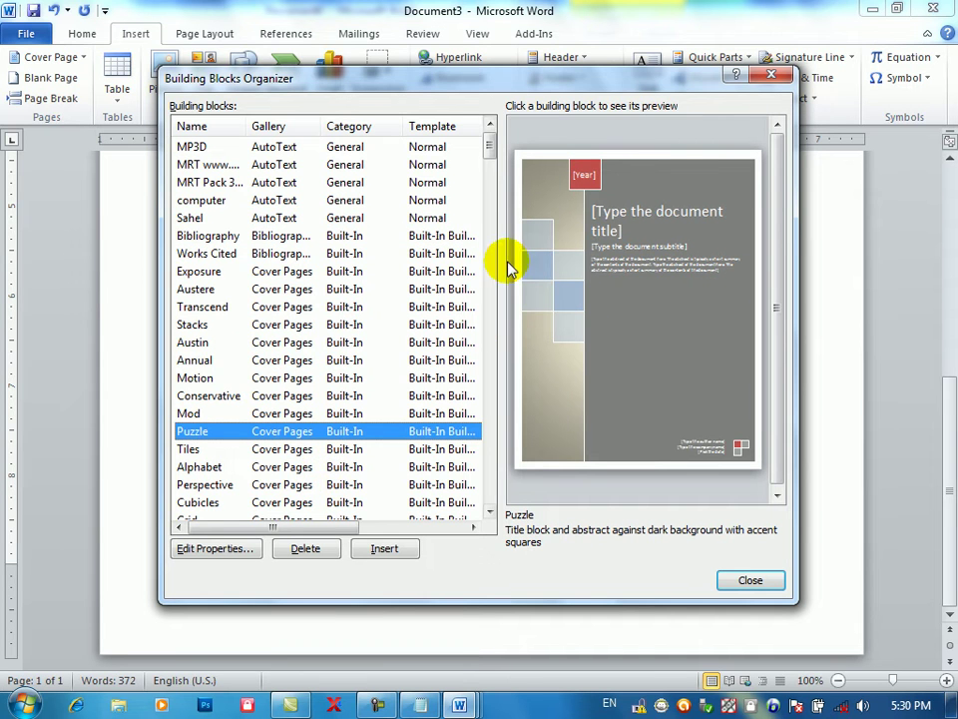
pyautogui.moveTo(490, 147); pyautogui.dragTo(490, 250)
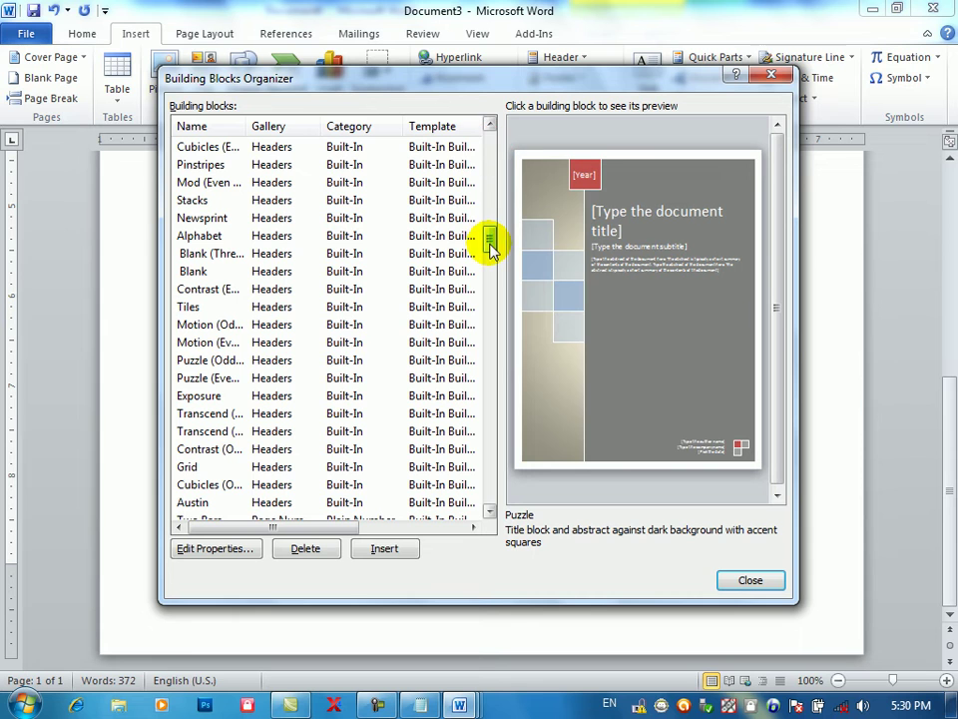
# Preview the Puzzle, Alphabet, Motion, Transcend and Stacks headers and the Tiles block.
pyautogui.click(338, 361)
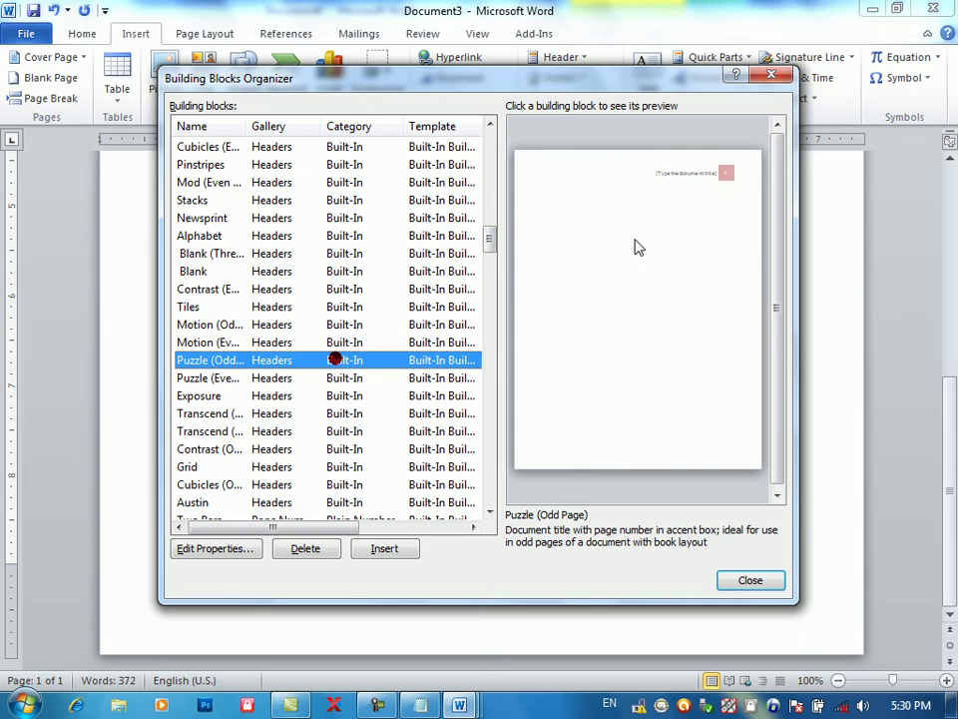
pyautogui.click(419, 235)
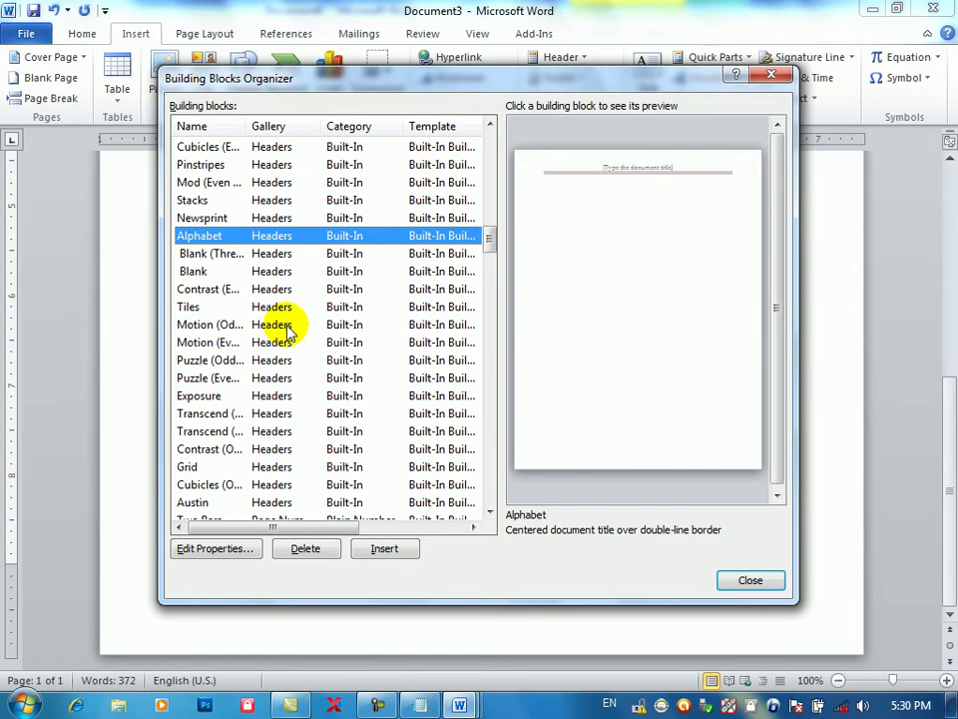
pyautogui.click(191, 326)
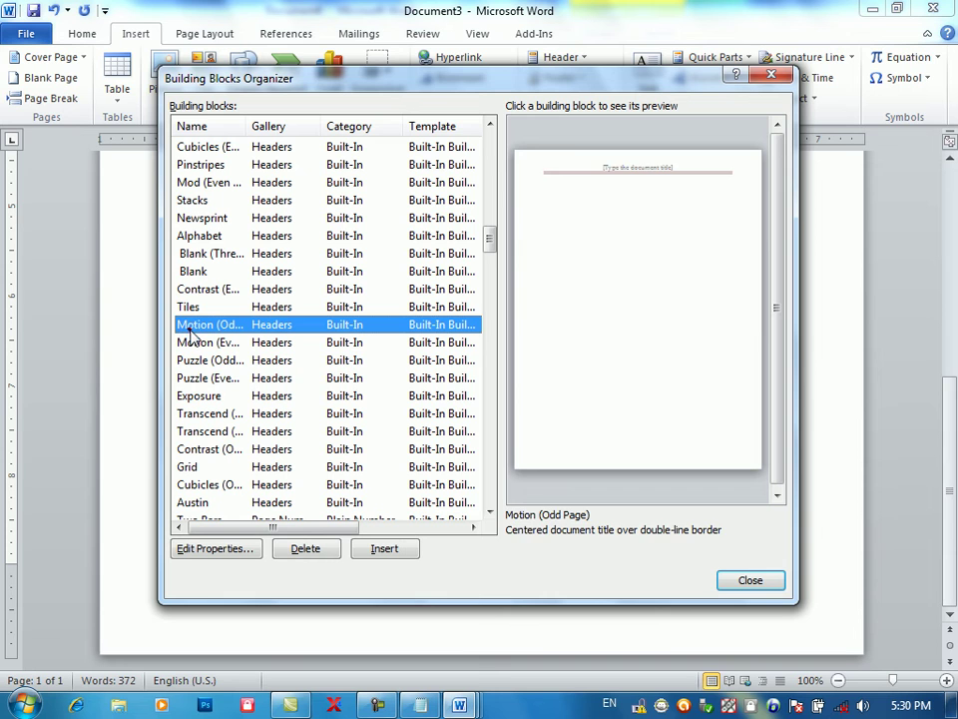
pyautogui.click(279, 379)
pyautogui.click(317, 413)
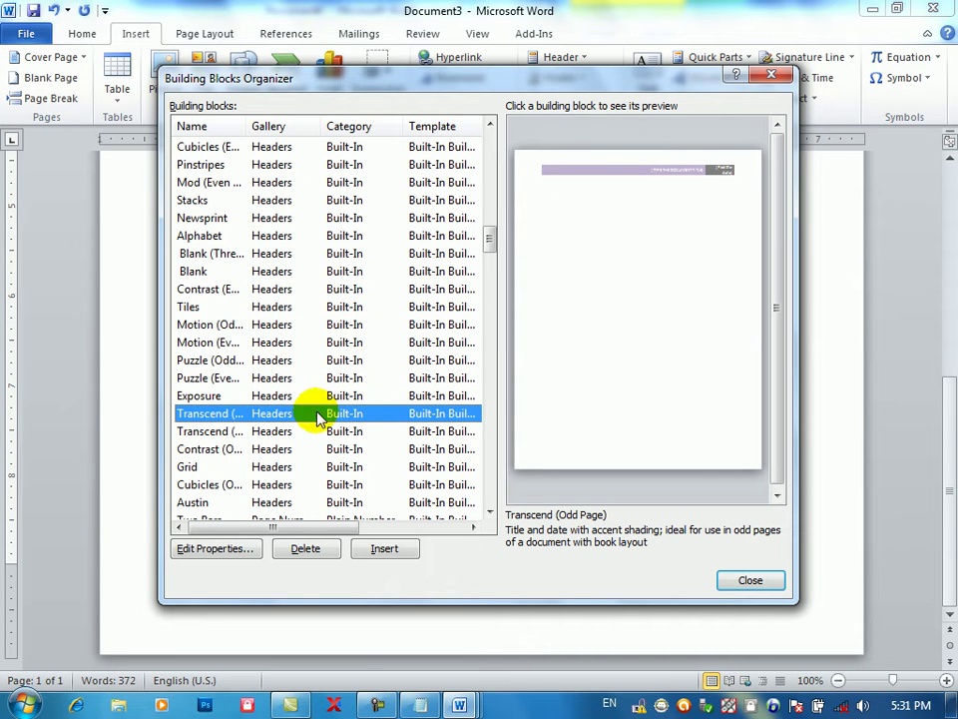
pyautogui.click(276, 198)
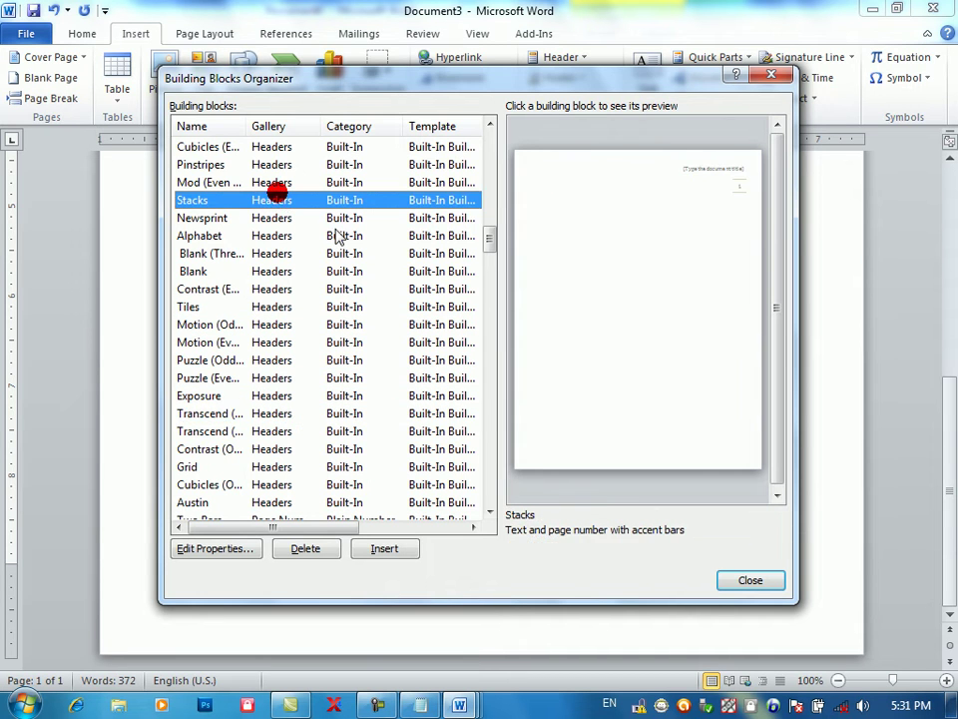
pyautogui.click(308, 308)
# Insert the Perspective cover page into the document.
pyautogui.moveTo(489, 240); pyautogui.dragTo(489, 168)
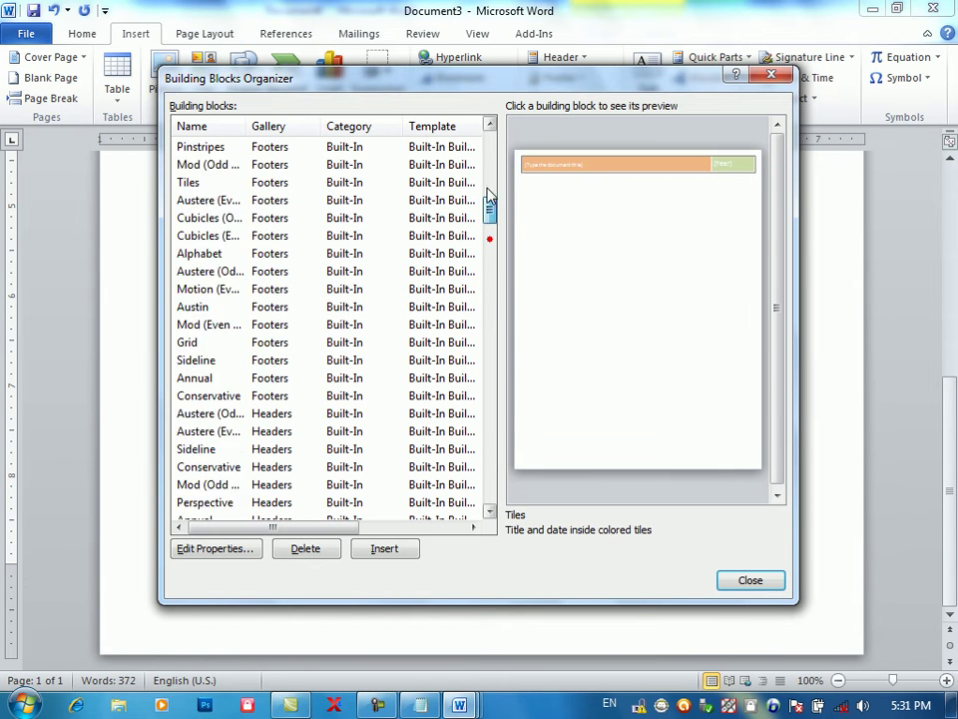
pyautogui.click(270, 237)
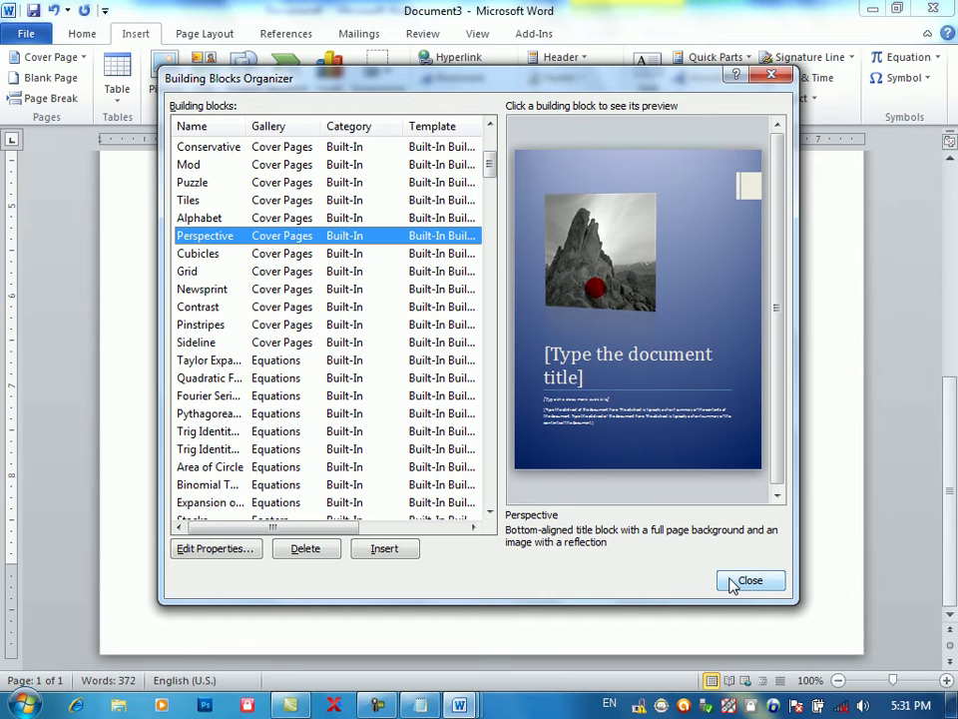
pyautogui.click(393, 555)
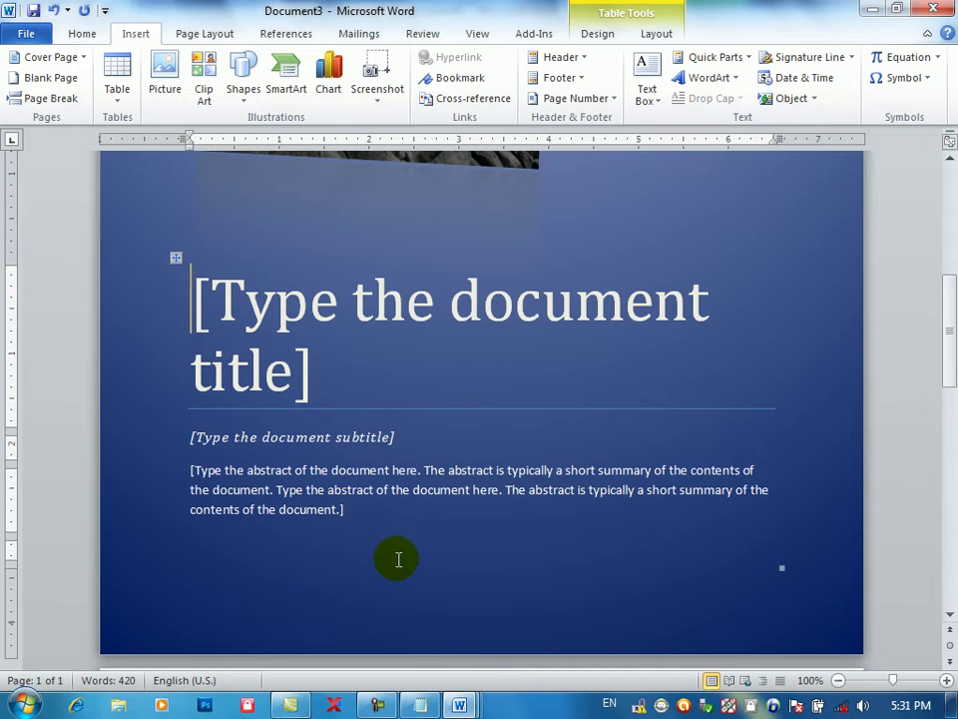
# Title the cover page 'Computer' and type the subtitle 'Kinds of computer', correcting the typo.
pyautogui.click(586, 347)
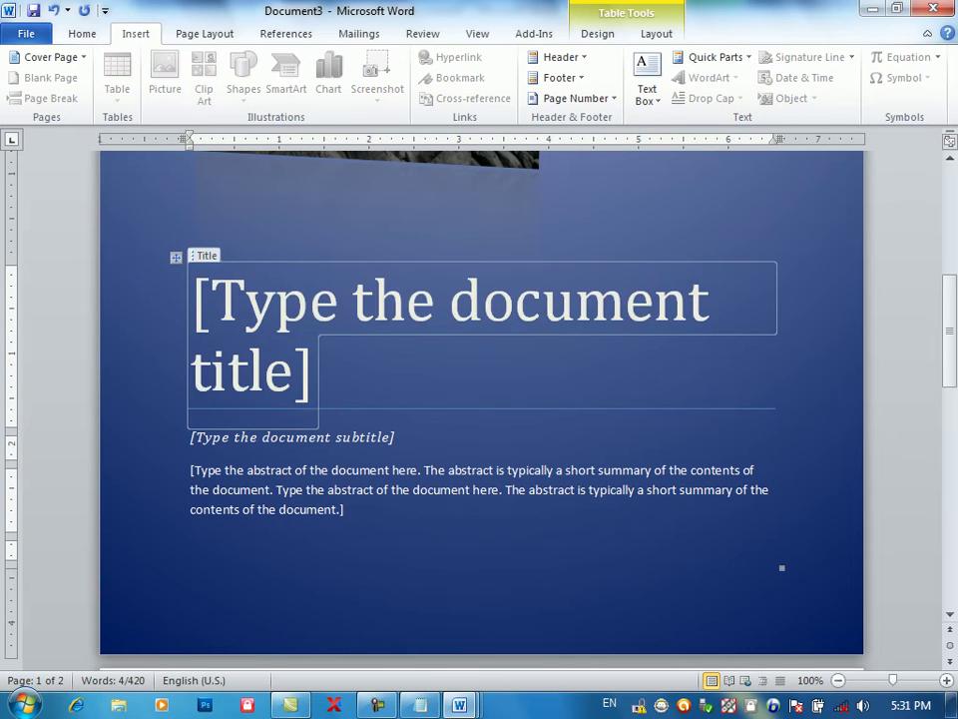
pyautogui.write('Computer')
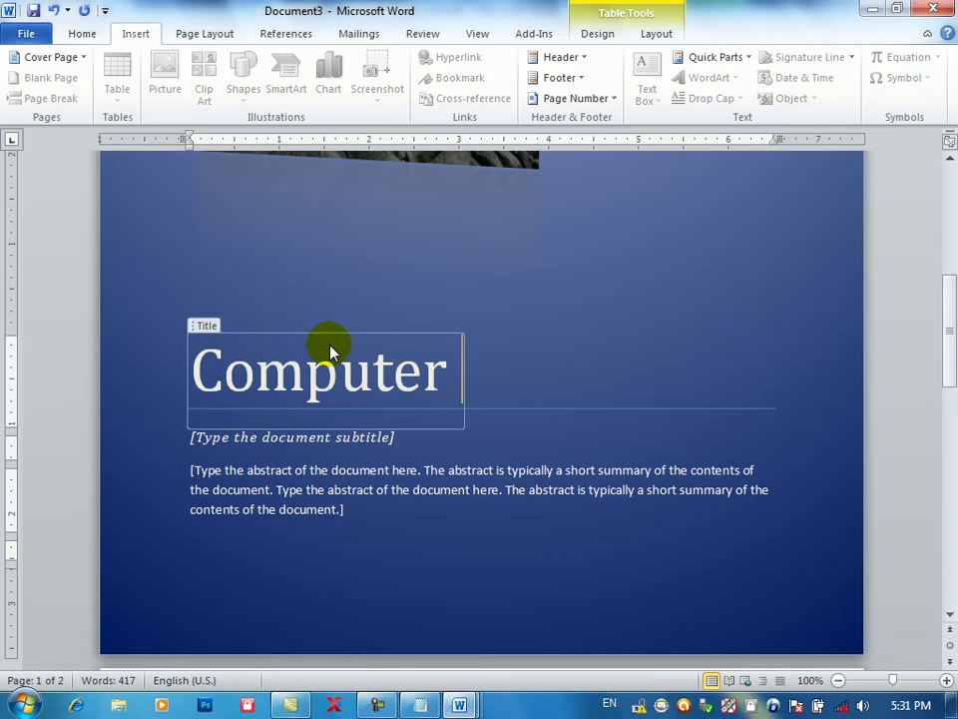
pyautogui.click(388, 445)
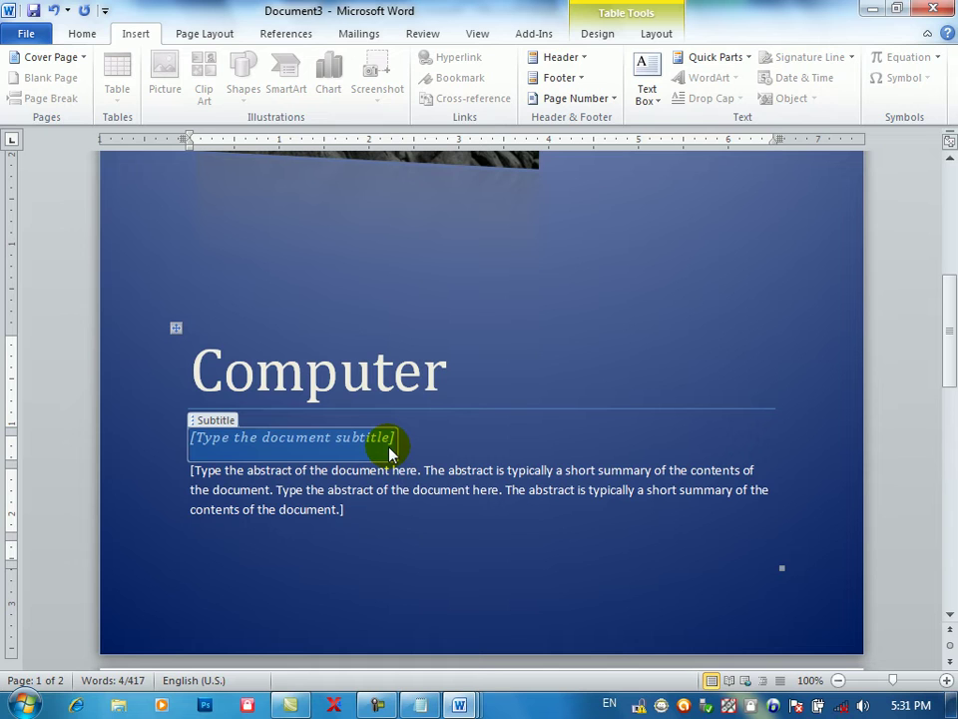
pyautogui.write('Kinds')
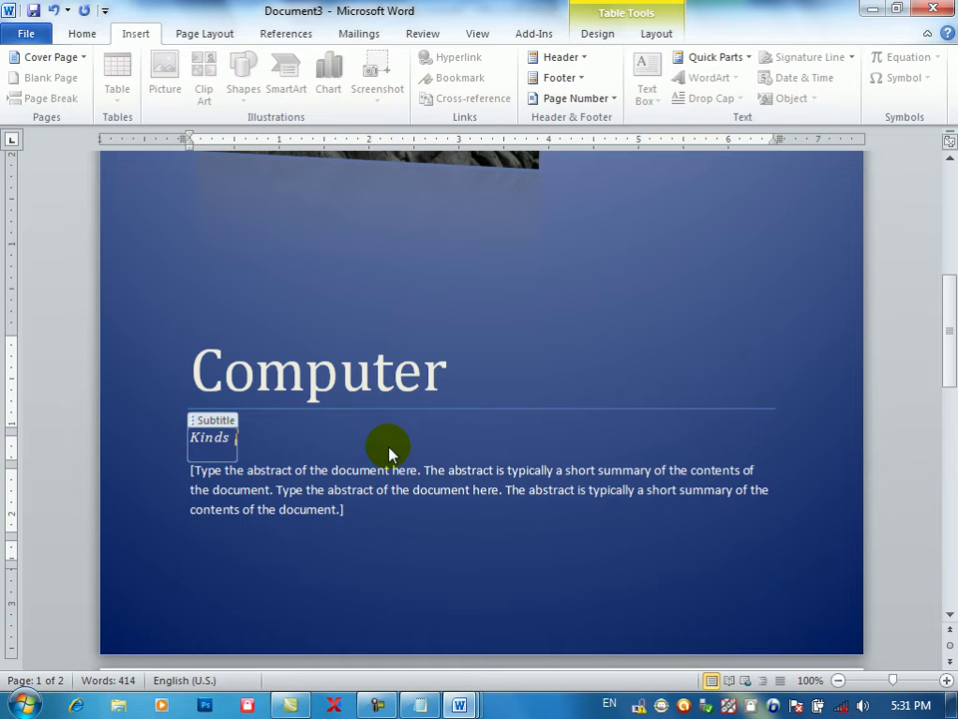
pyautogui.write(' of compuer')
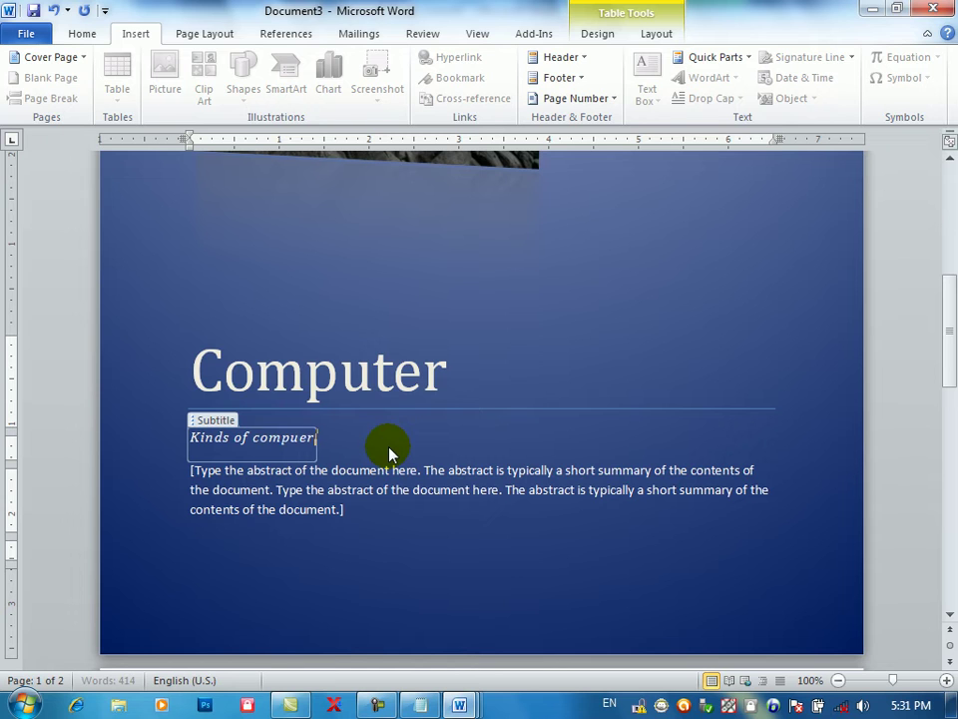
pyautogui.press('BackSpace')
pyautogui.write('er')
pyautogui.moveTo(953, 389); pyautogui.dragTo(952, 337)
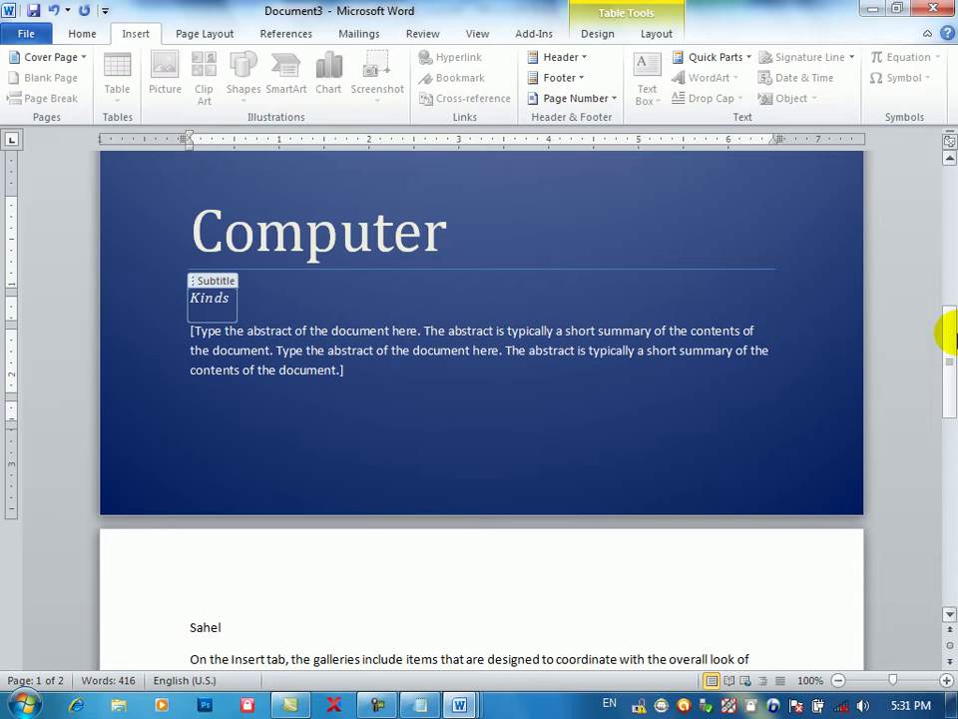
# Undo the cover page edits and place the cursor in the body text.
pyautogui.hotkey('ctrl', 'z')
pyautogui.hotkey('ctrl', 'z')
pyautogui.hotkey('ctrl', 'z')
pyautogui.hotkey('ctrl', 'z')
pyautogui.hotkey('ctrl', 'z')
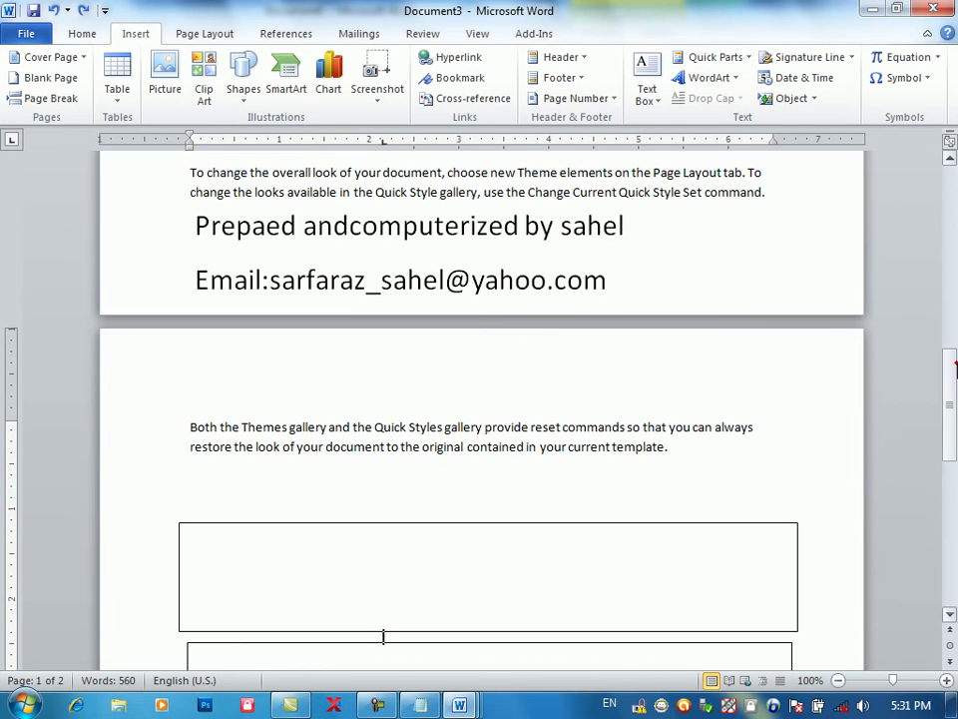
pyautogui.moveTo(953, 370); pyautogui.dragTo(953, 357)
pyautogui.click(688, 353)
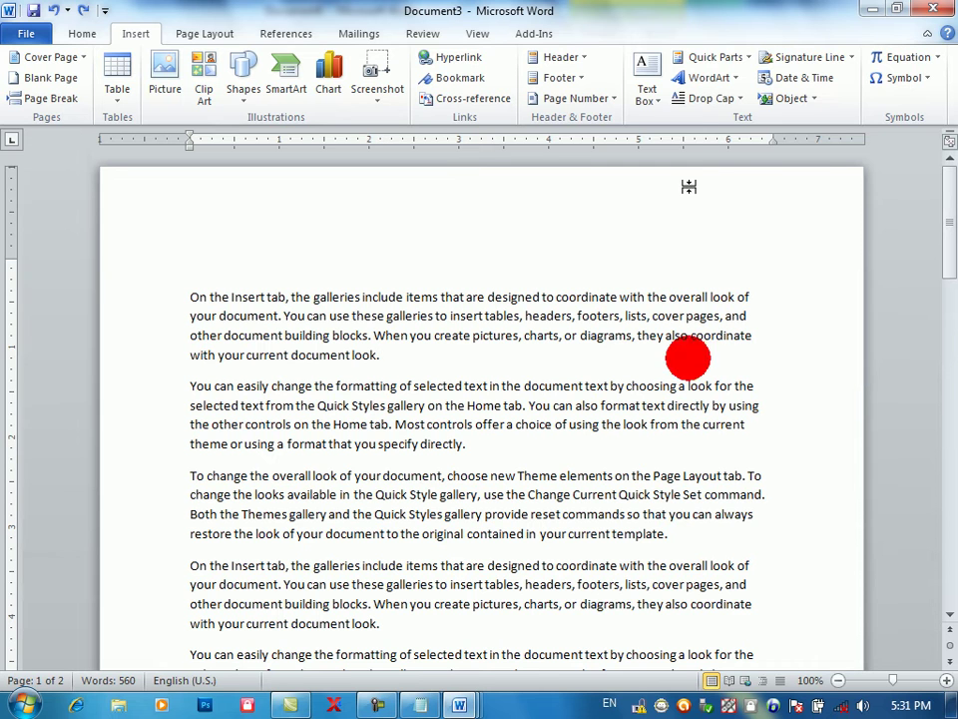
# Delete the Sahel building block in the organizer, then delete the selected document text.
pyautogui.click(711, 57)
pyautogui.click(748, 146)
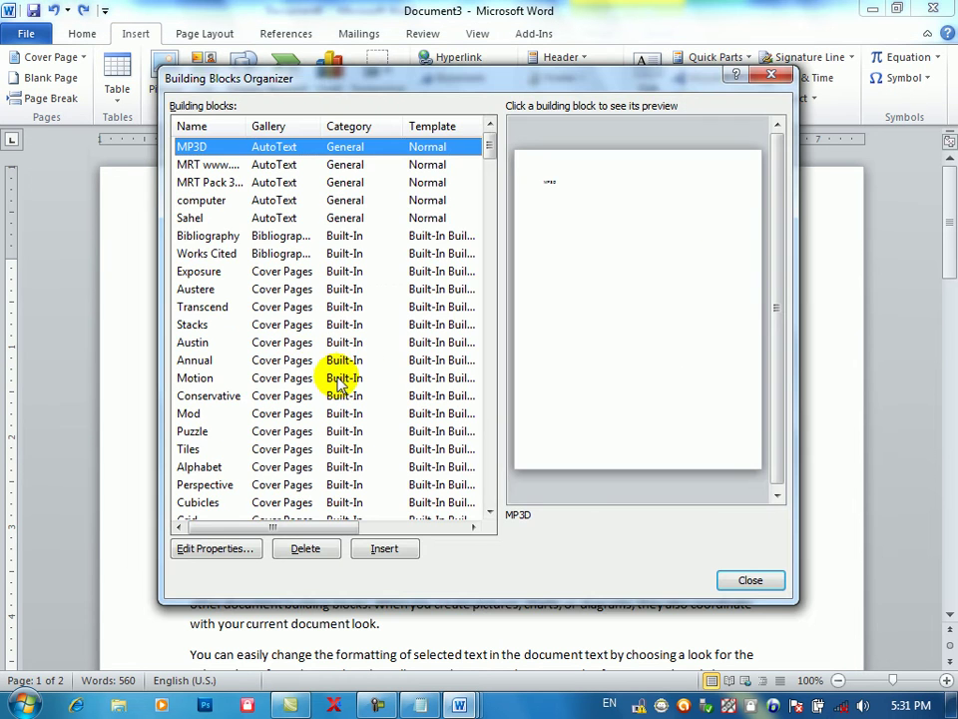
pyautogui.click(258, 220)
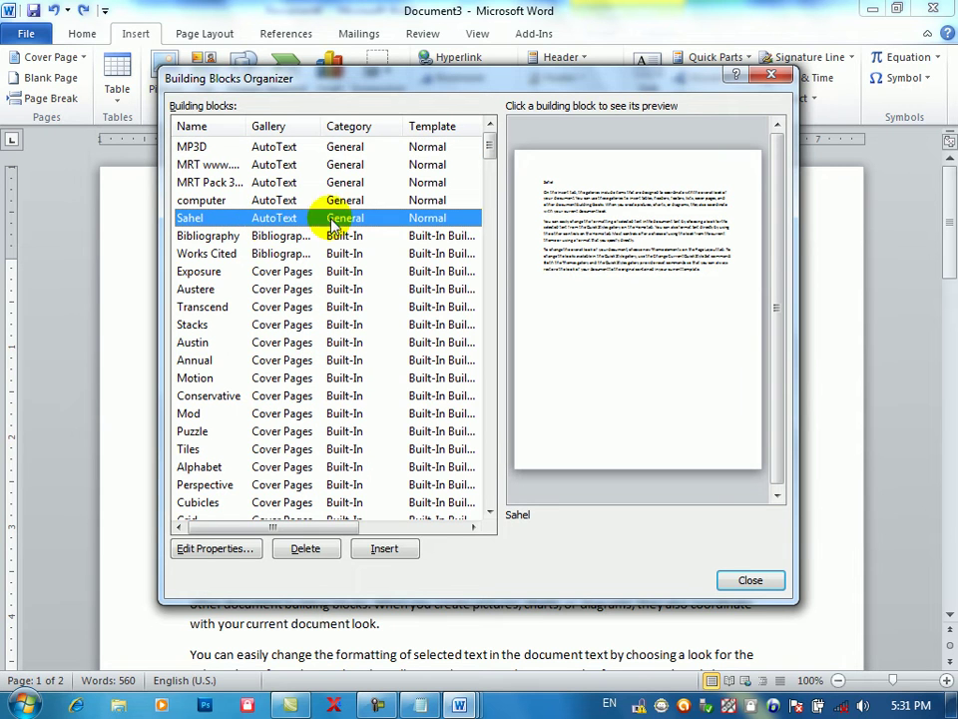
pyautogui.click(326, 552)
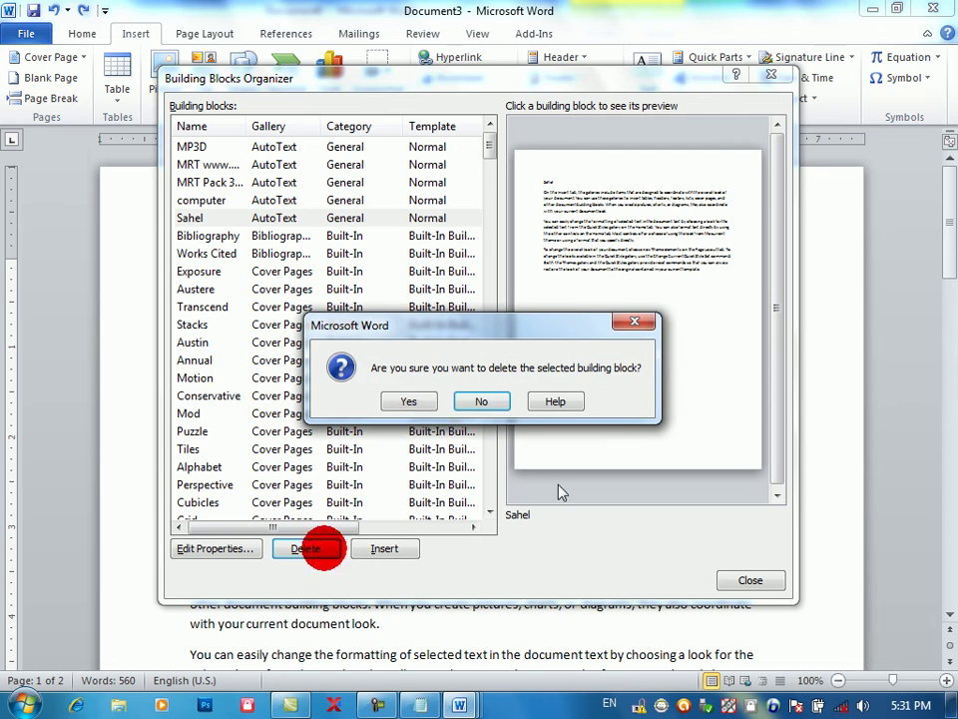
pyautogui.click(414, 404)
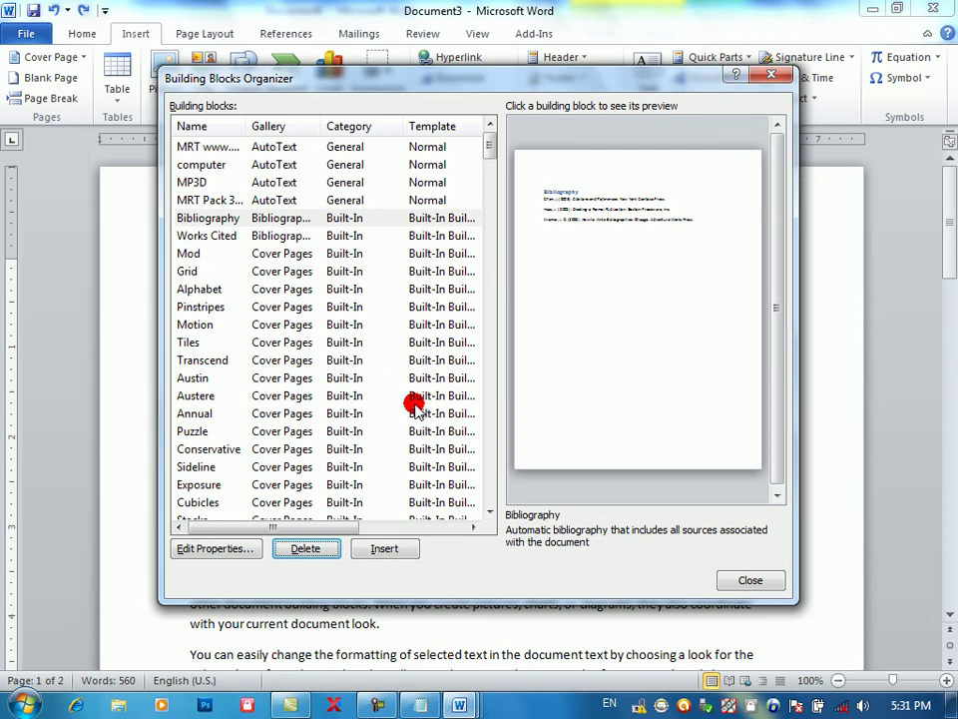
pyautogui.click(759, 580)
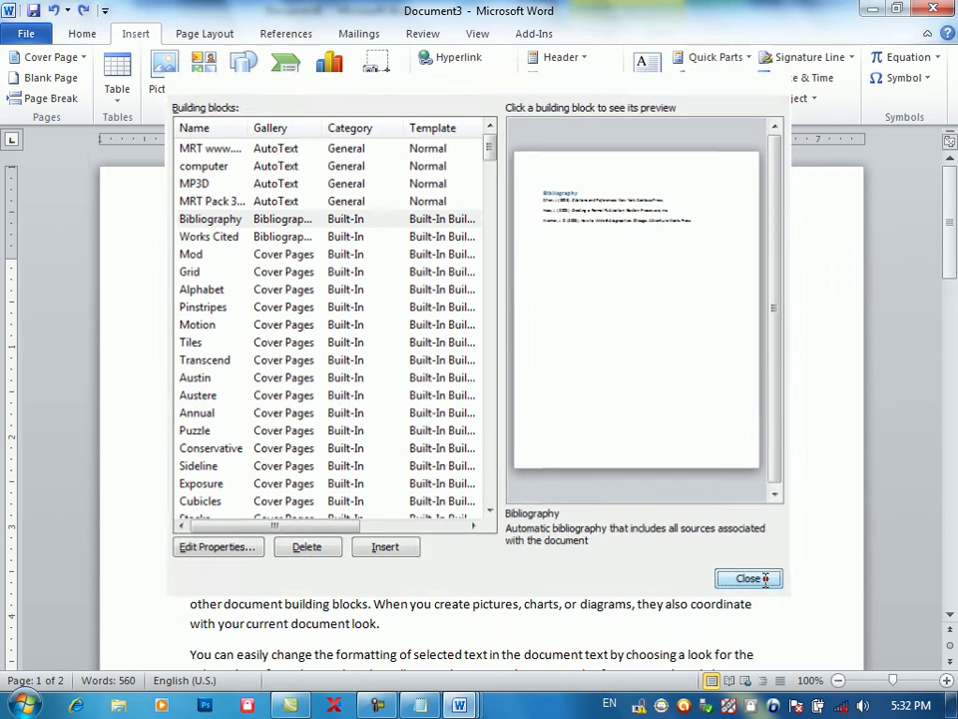
pyautogui.press('Delete')
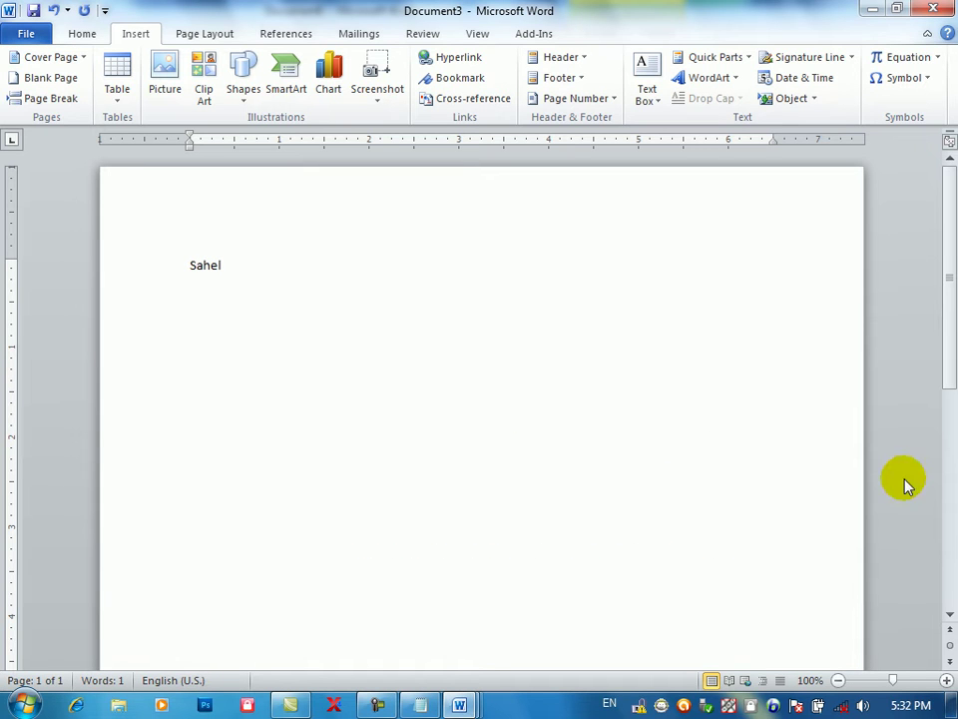
pyautogui.click(747, 57)
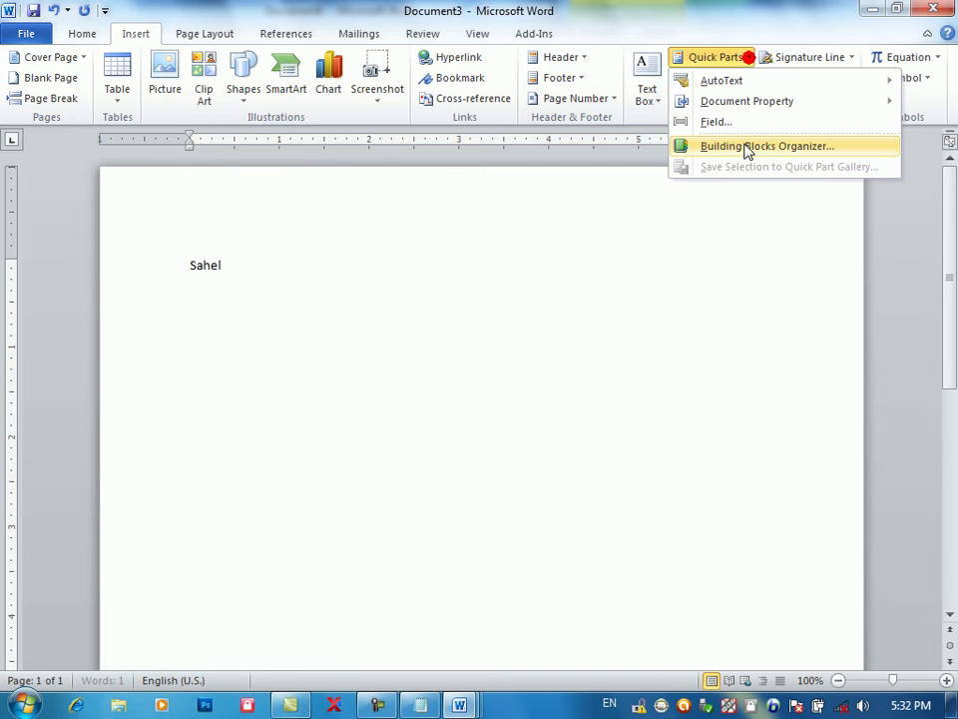
# Rename the Annual cover page building block to 'sotware'.
pyautogui.click(747, 146)
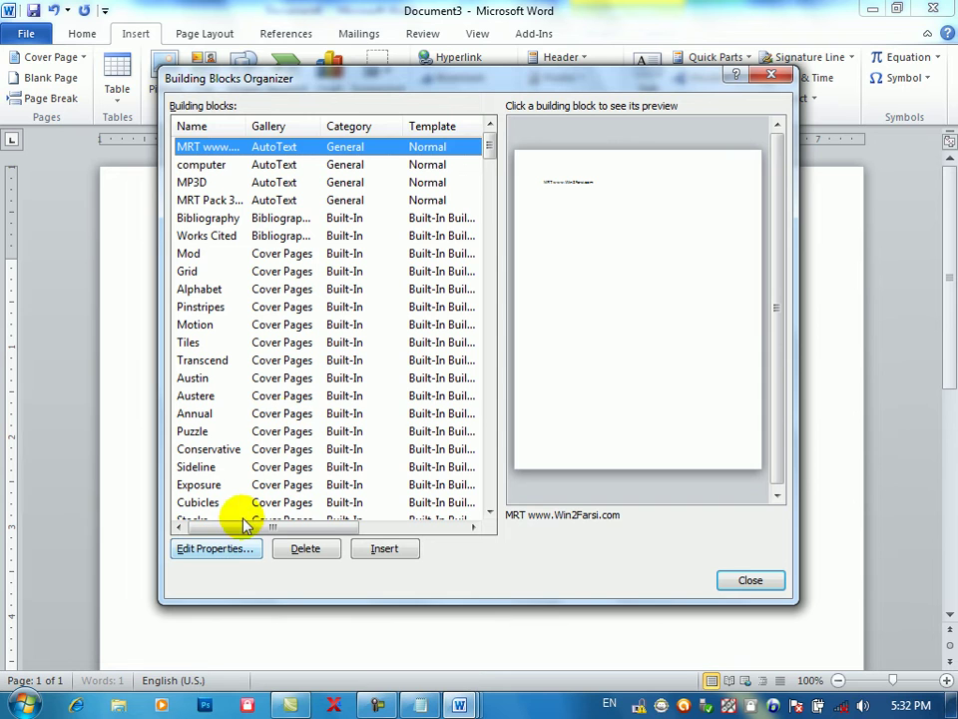
pyautogui.click(282, 415)
pyautogui.click(238, 556)
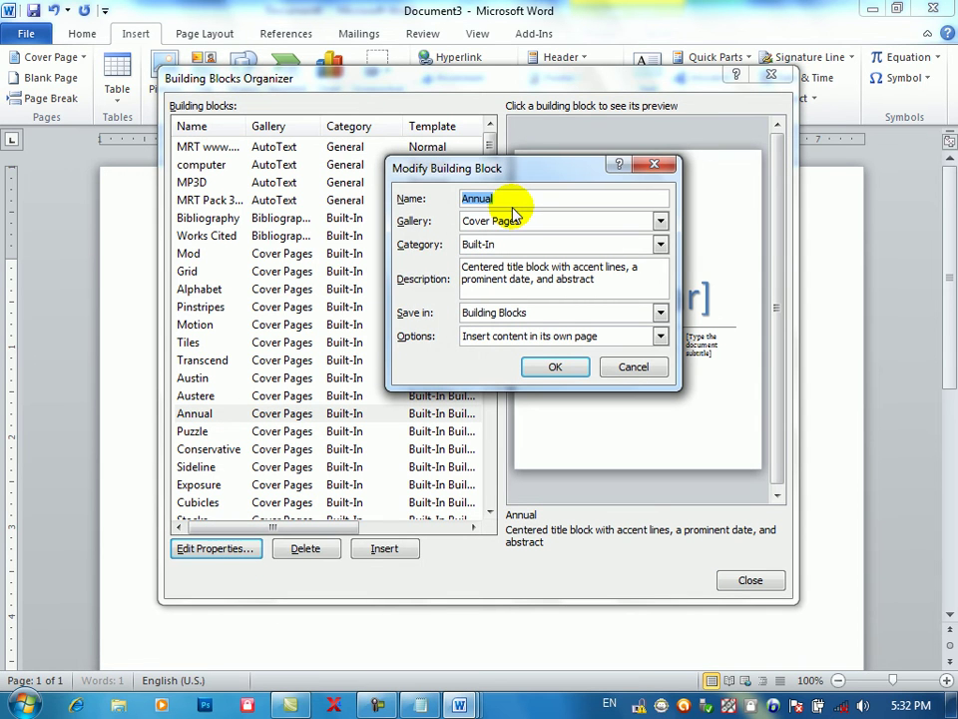
pyautogui.write('sotware')
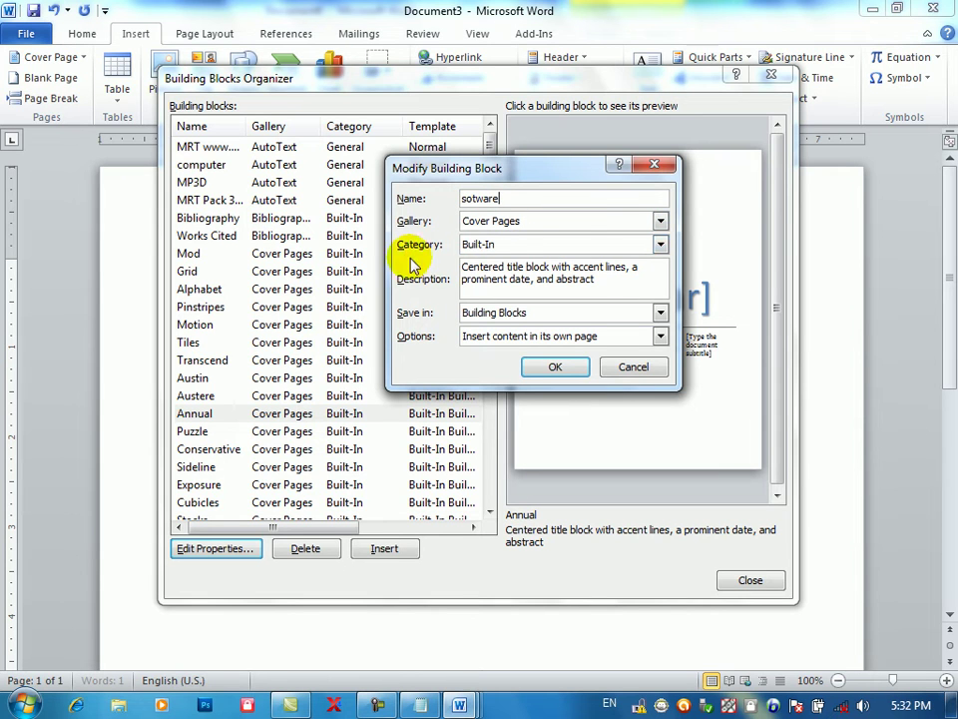
pyautogui.click(559, 368)
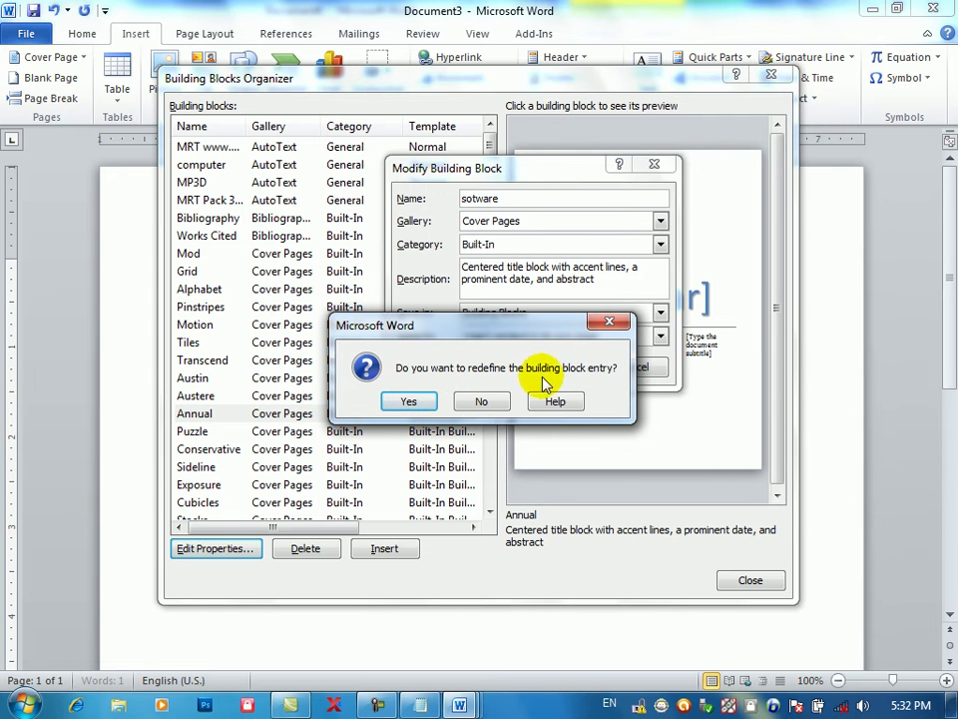
pyautogui.click(412, 400)
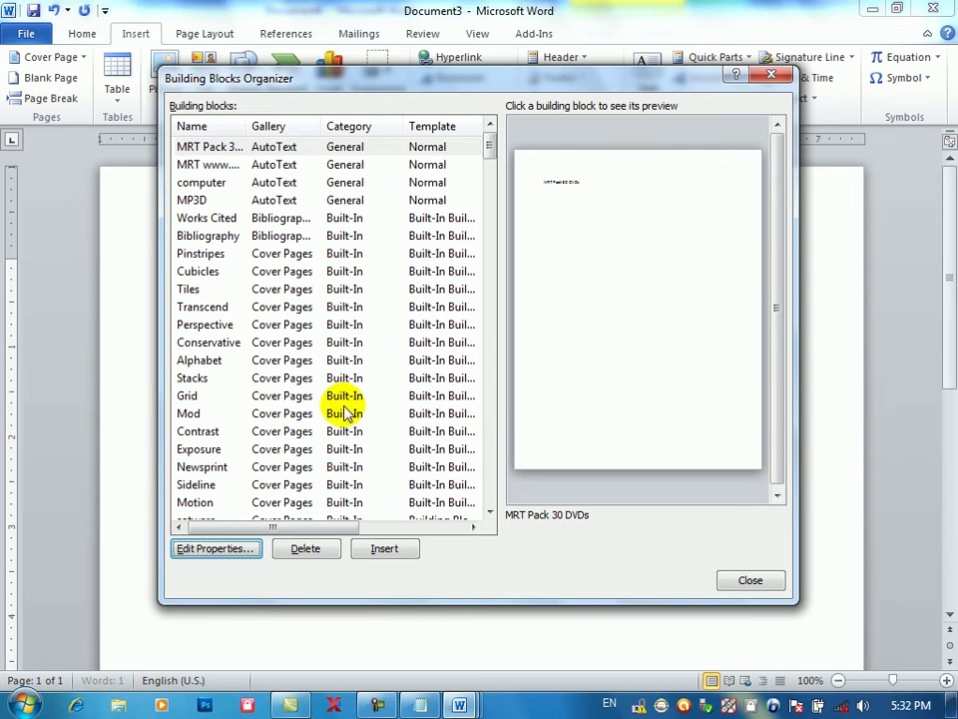
# Insert the sotware cover page as a trial, then undo it.
pyautogui.moveTo(488, 154); pyautogui.dragTo(491, 177)
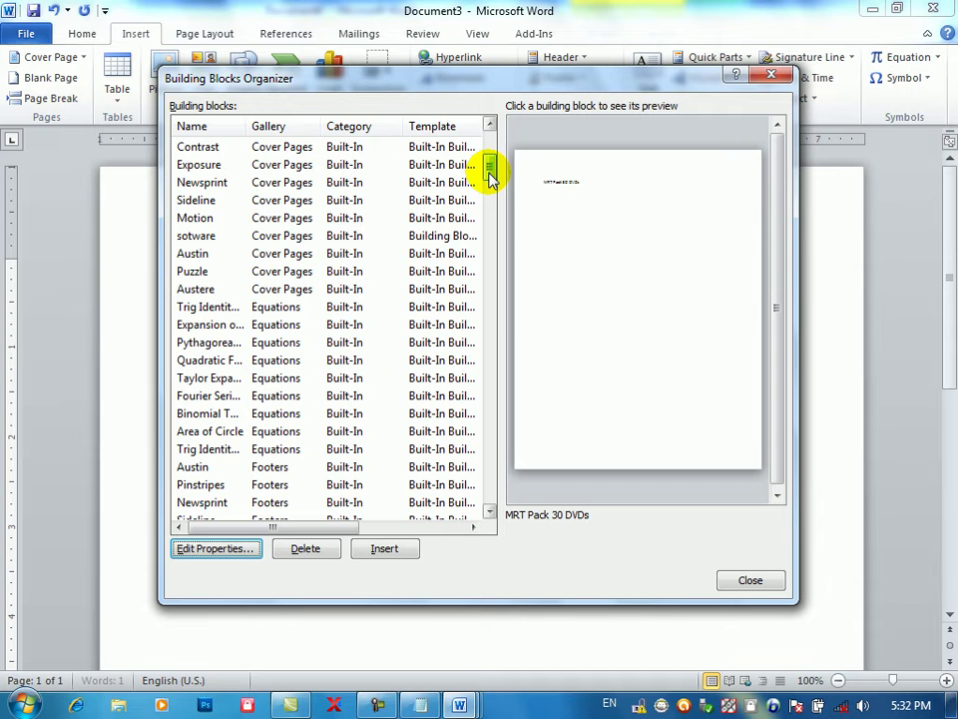
pyautogui.click(208, 241)
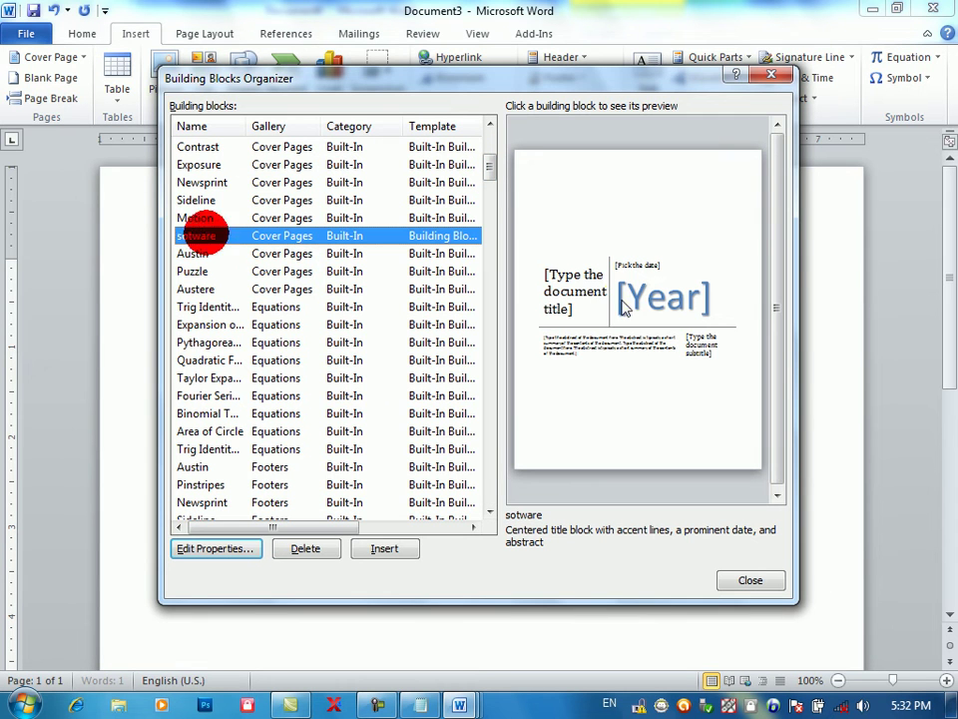
pyautogui.click(402, 558)
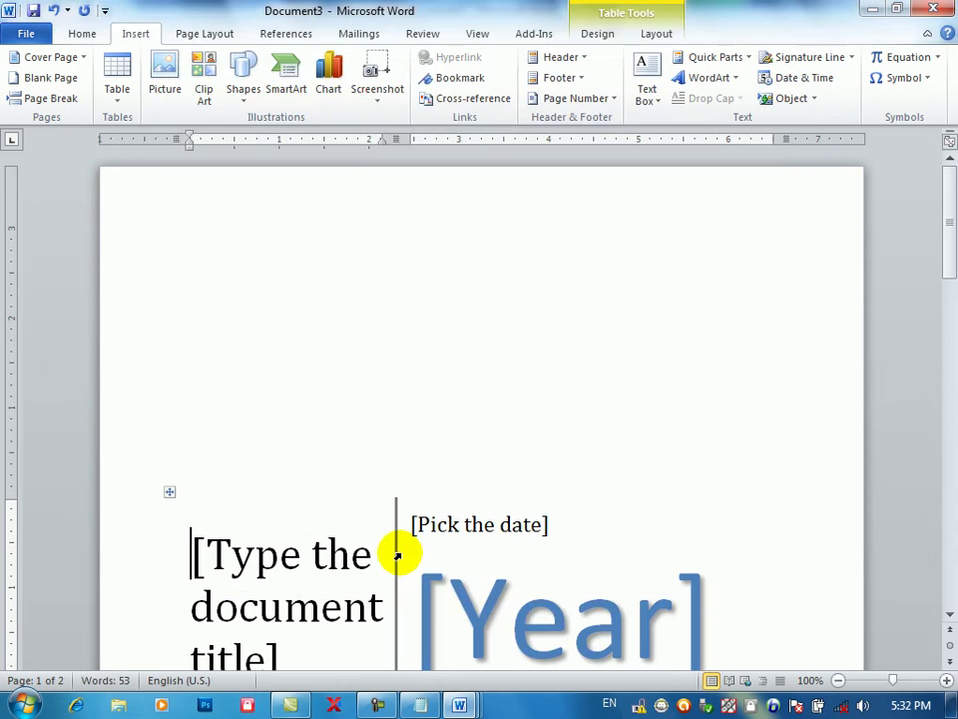
pyautogui.hotkey('ctrl', 'z')
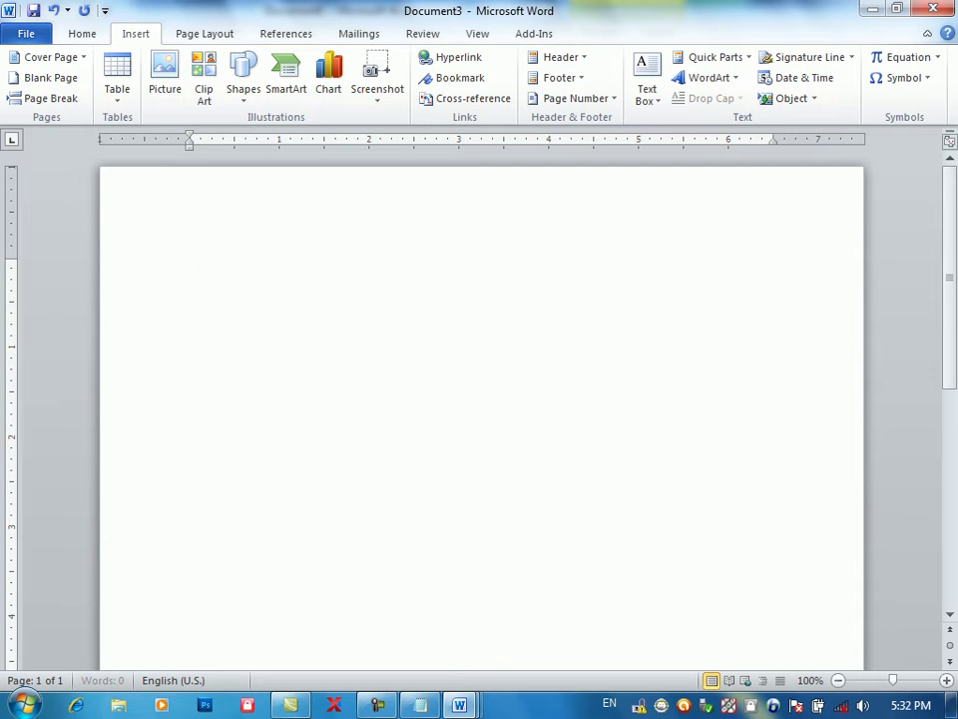
# Delete the sotware cover page entry from the Building Blocks Organizer.
pyautogui.click(744, 56)
pyautogui.click(742, 147)
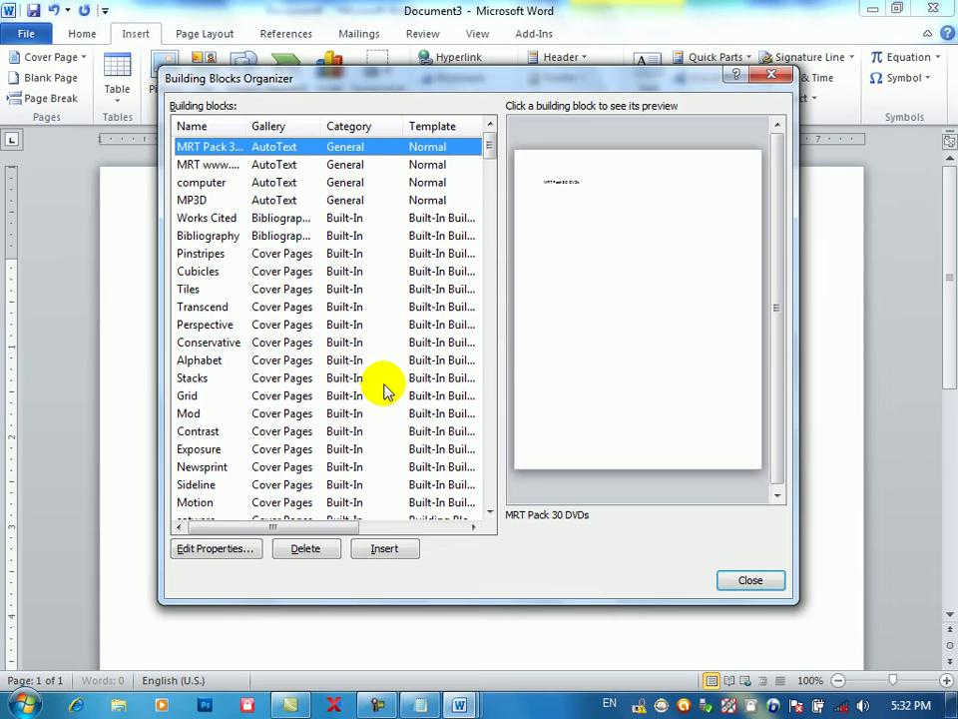
pyautogui.click(385, 382)
pyautogui.press('Down')
pyautogui.press('Down')
pyautogui.press('Down')
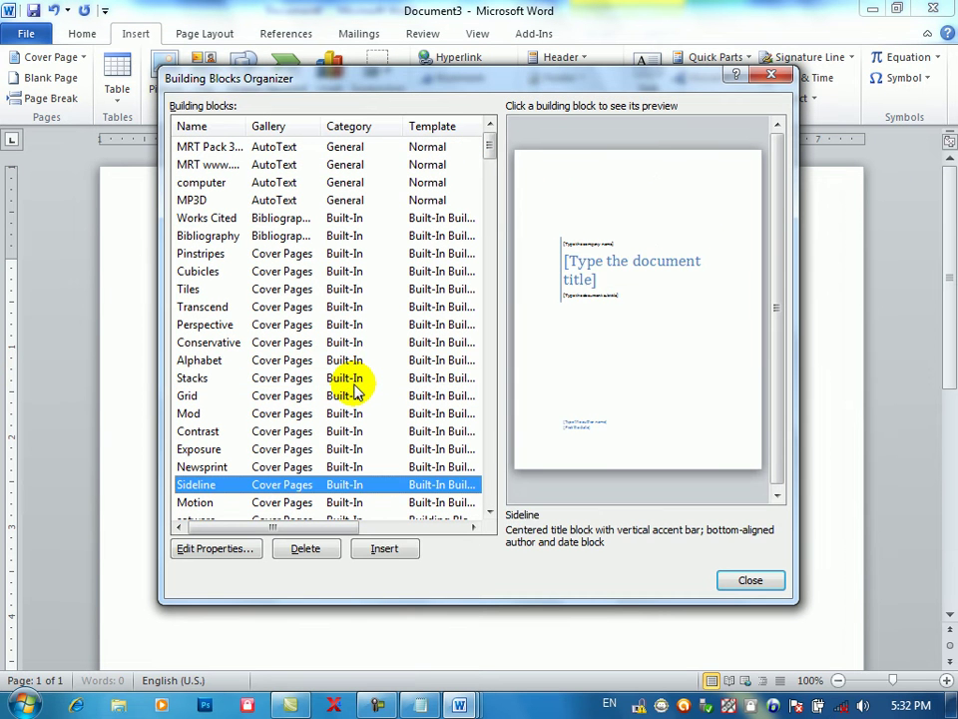
pyautogui.press('Down')
pyautogui.press('Down')
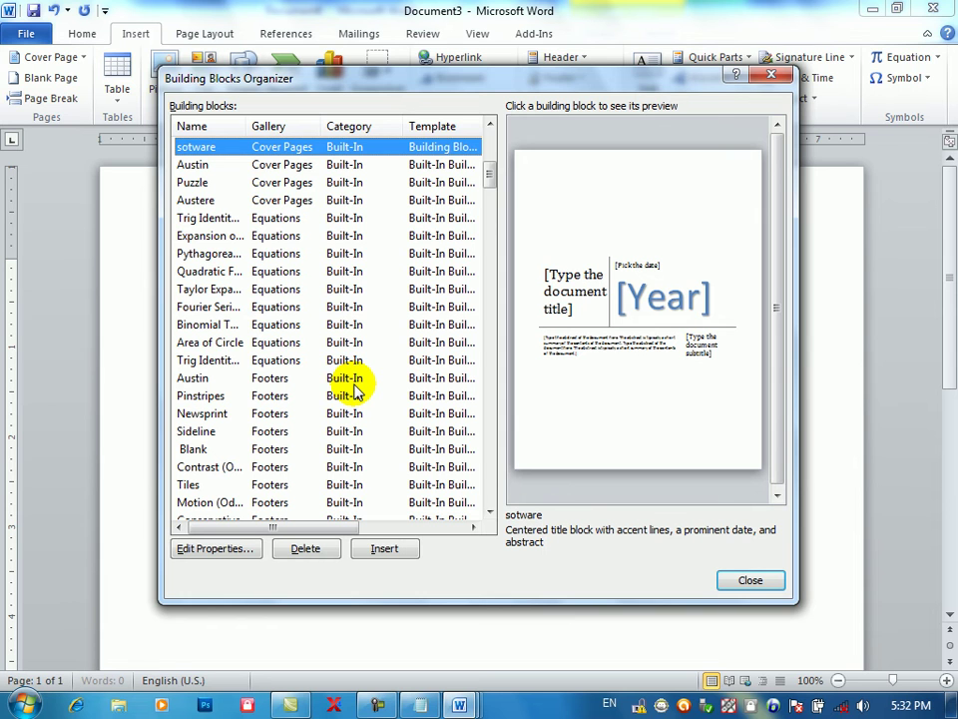
pyautogui.click(295, 552)
pyautogui.click(417, 403)
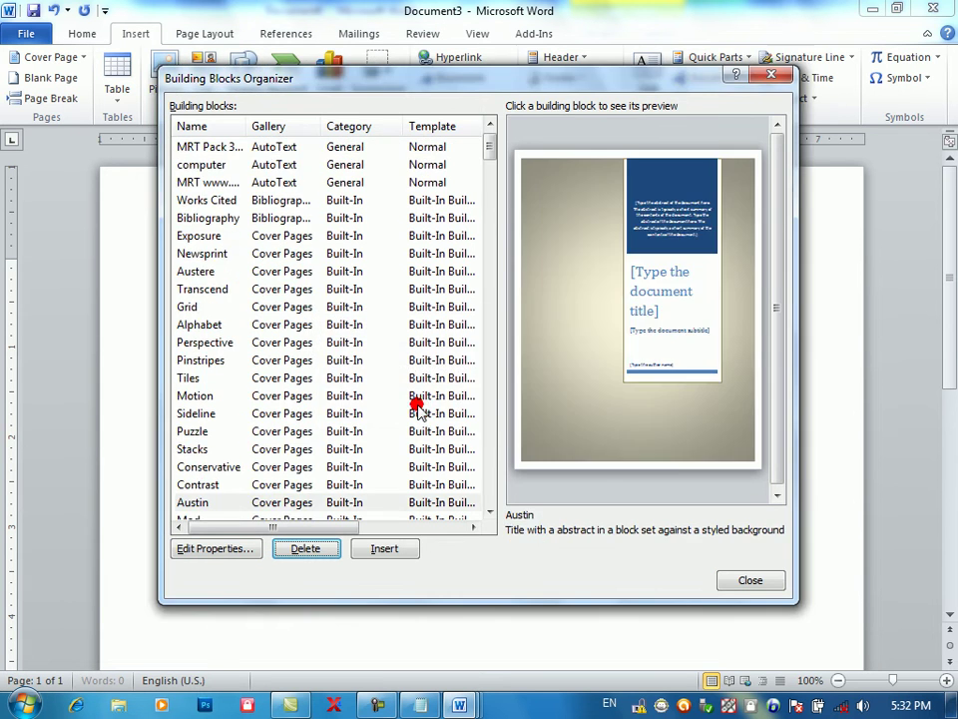
# Rename the Newsprint cover page entry to 'hard' and confirm redefining it.
pyautogui.click(223, 252)
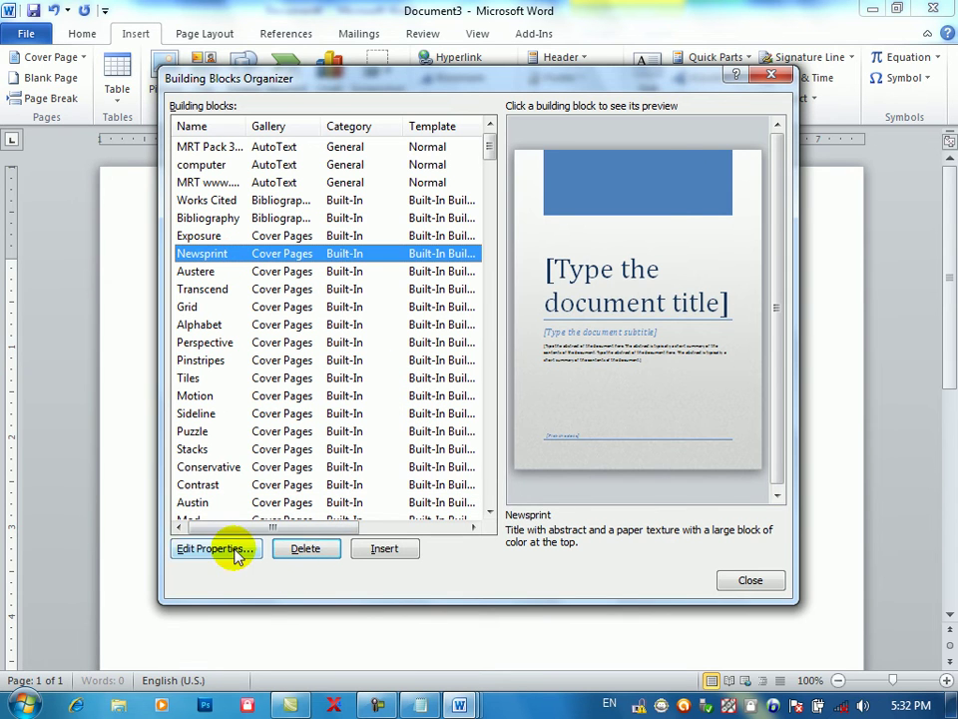
pyautogui.click(233, 551)
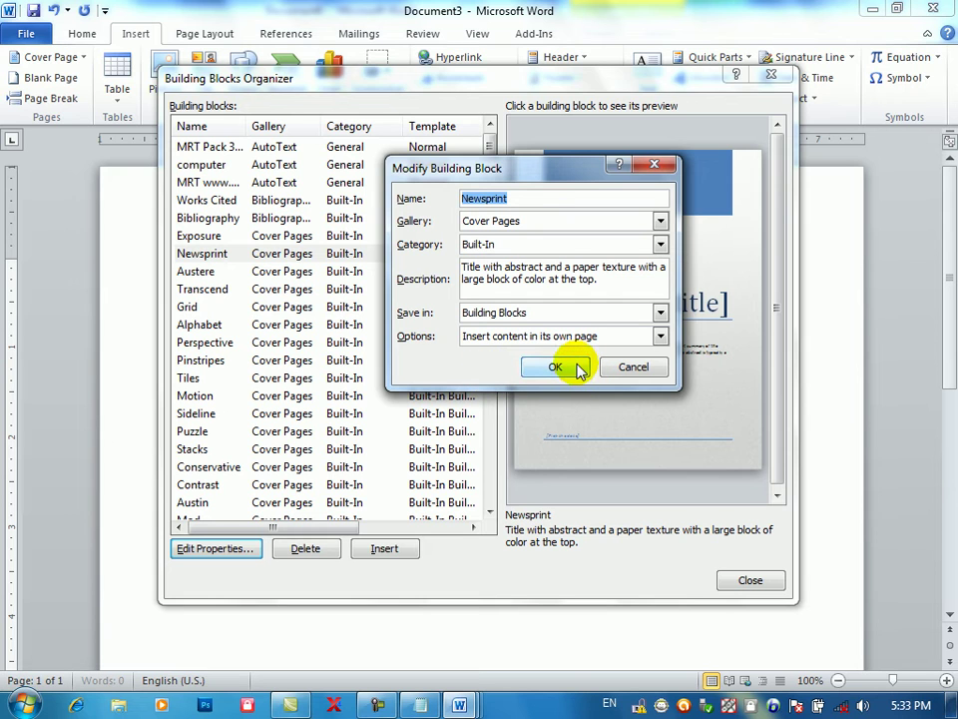
pyautogui.write('hard')
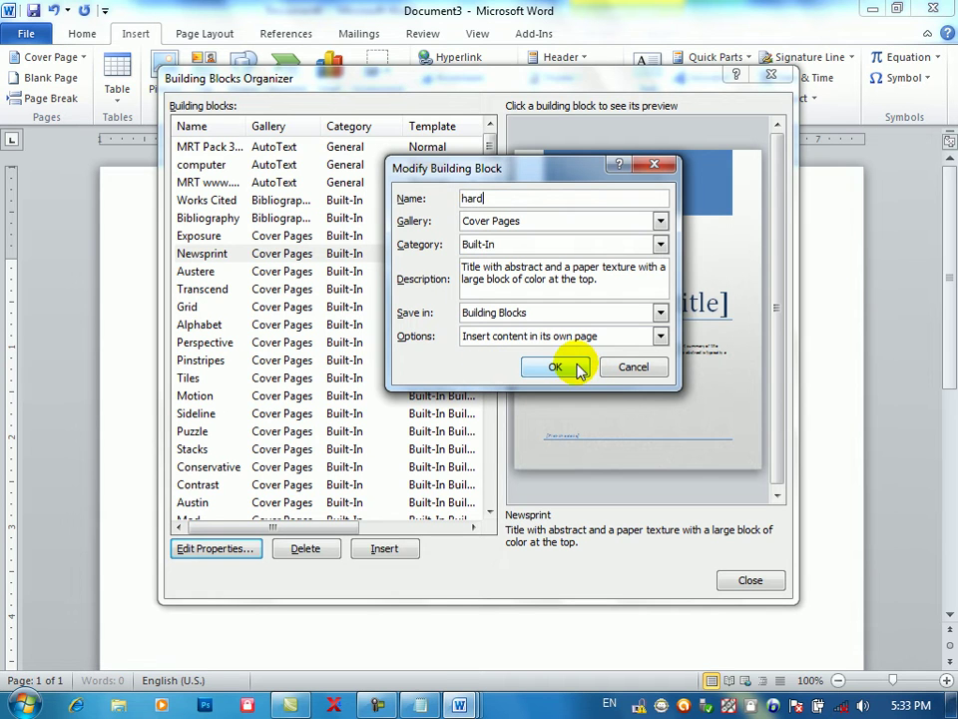
pyautogui.click(577, 367)
pyautogui.click(427, 403)
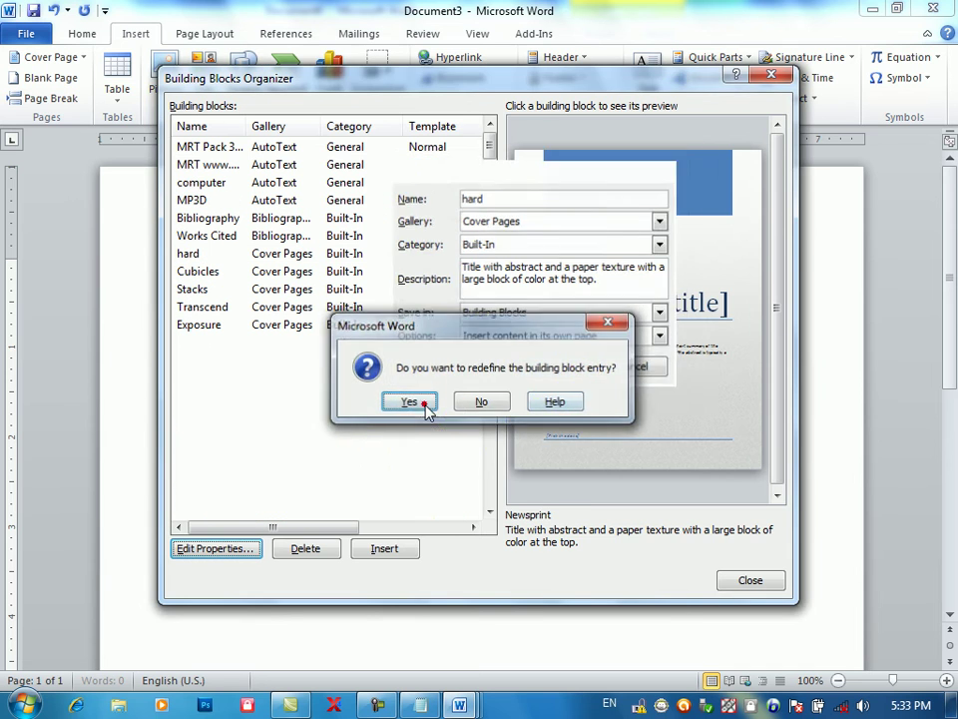
# Insert the MRT Pack 30 DVDs entry and save it as a quick part named note.
pyautogui.click(389, 547)
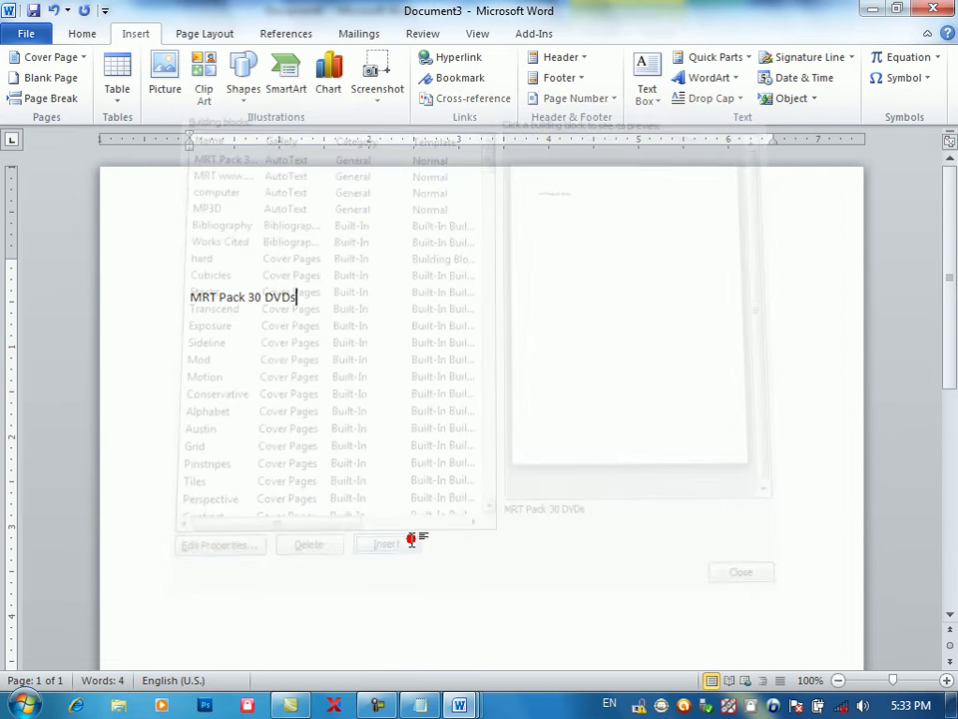
pyautogui.moveTo(222, 301); pyautogui.dragTo(193, 299)
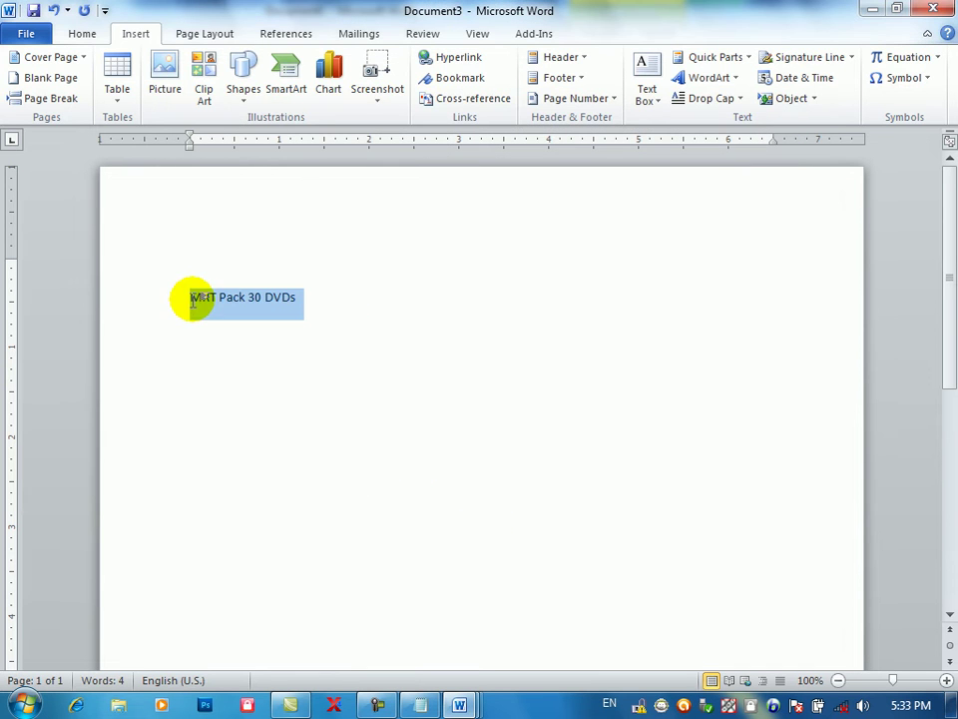
pyautogui.click(650, 93)
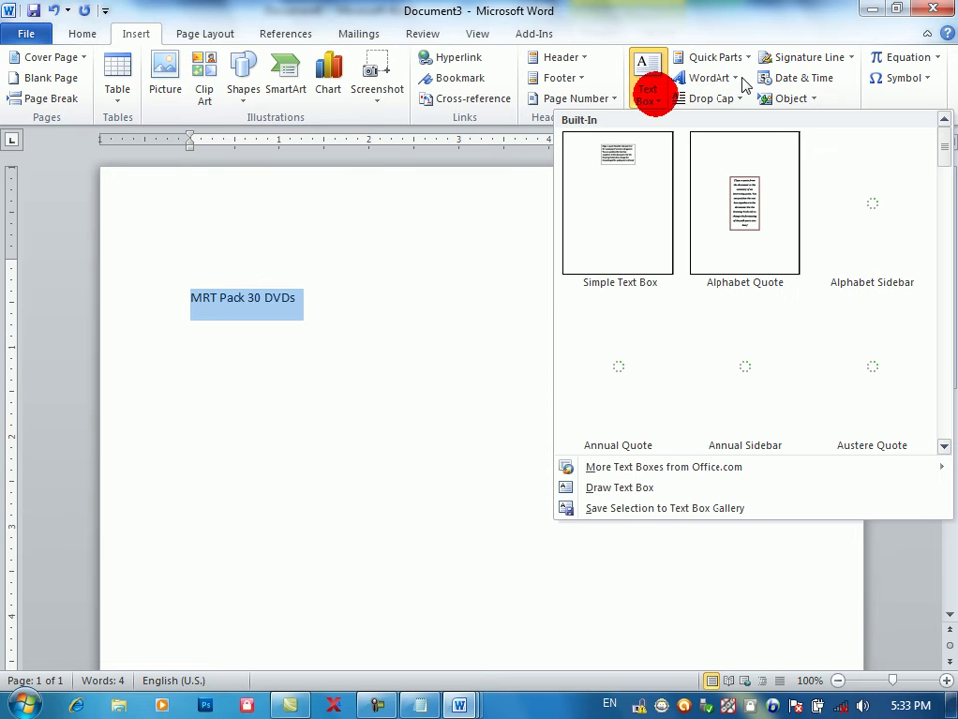
pyautogui.click(739, 58)
pyautogui.click(754, 168)
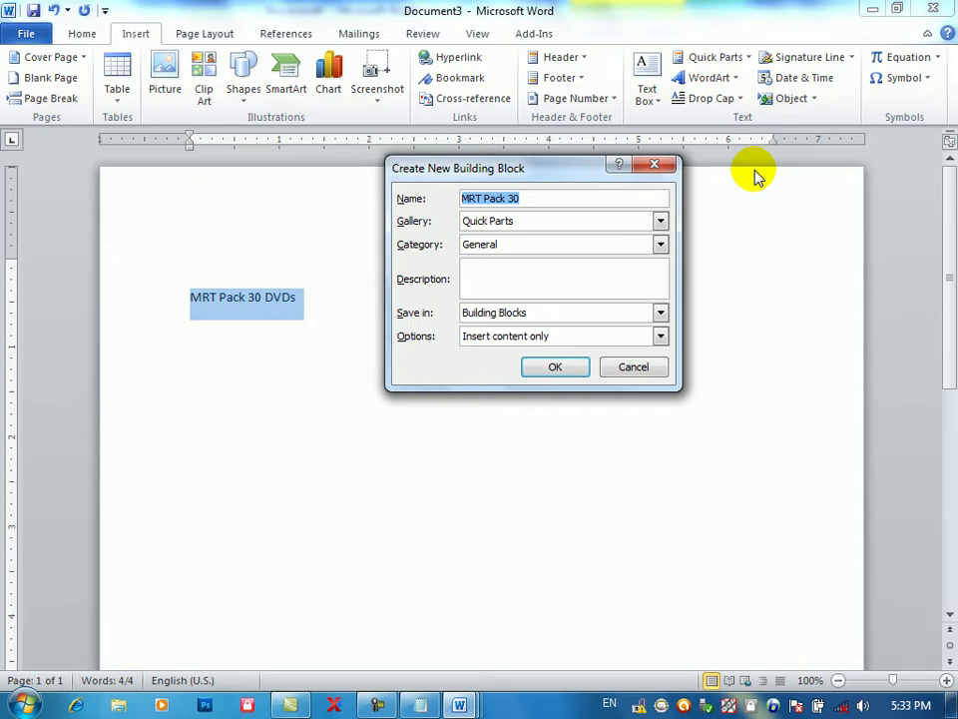
pyautogui.write('h')
pyautogui.write('te')
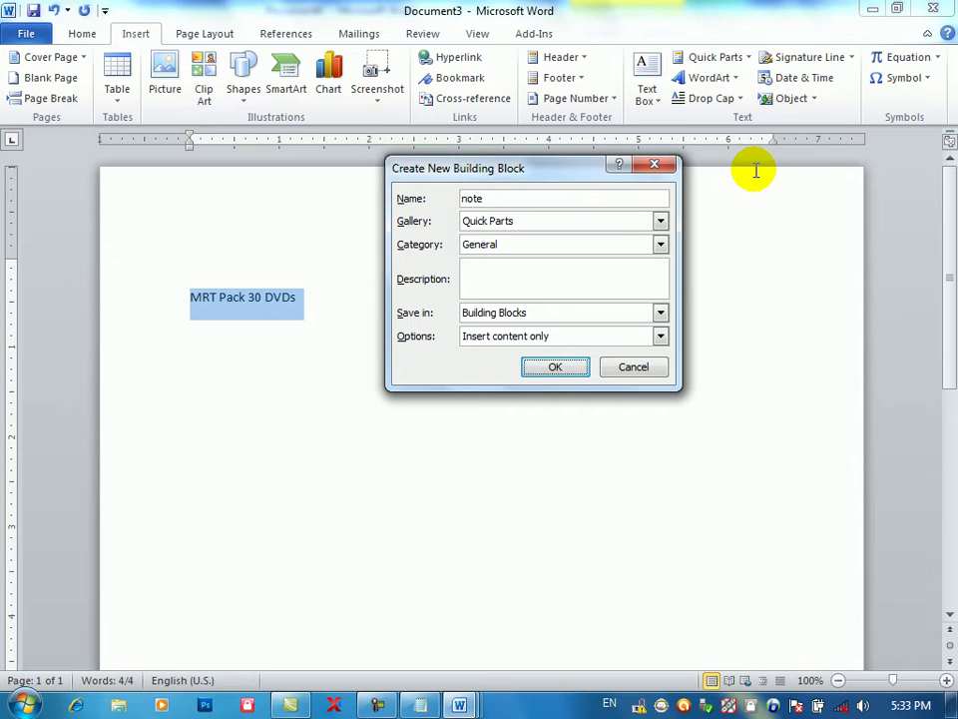
pyautogui.press('Return')
# Replace the text with the note quick part, then clear the whole page.
pyautogui.press('Delete')
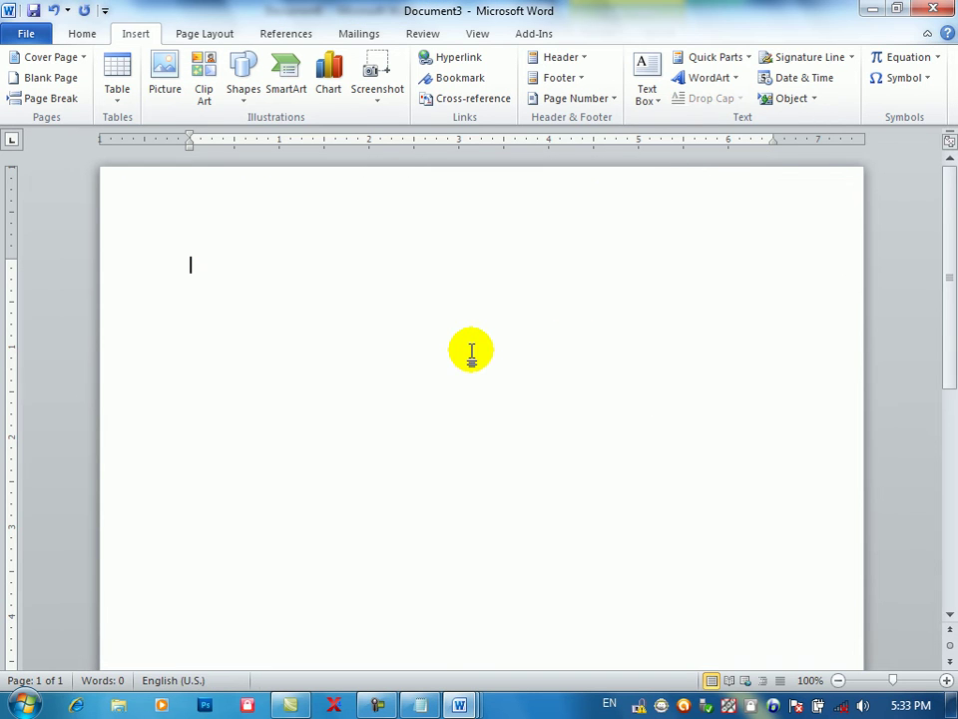
pyautogui.click(747, 57)
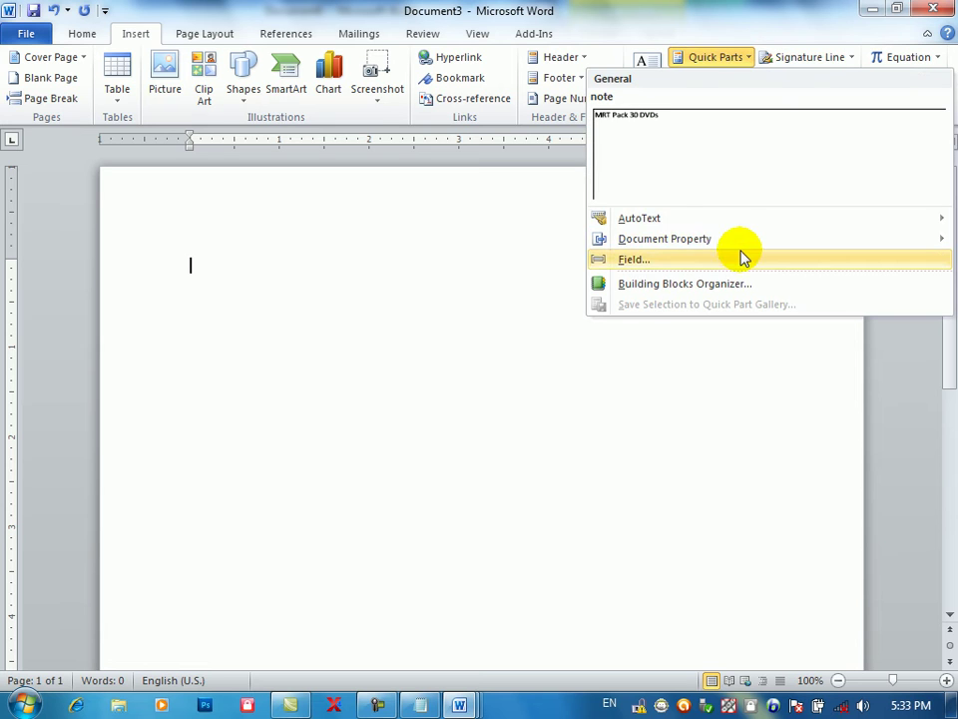
pyautogui.click(625, 121)
pyautogui.write('n')
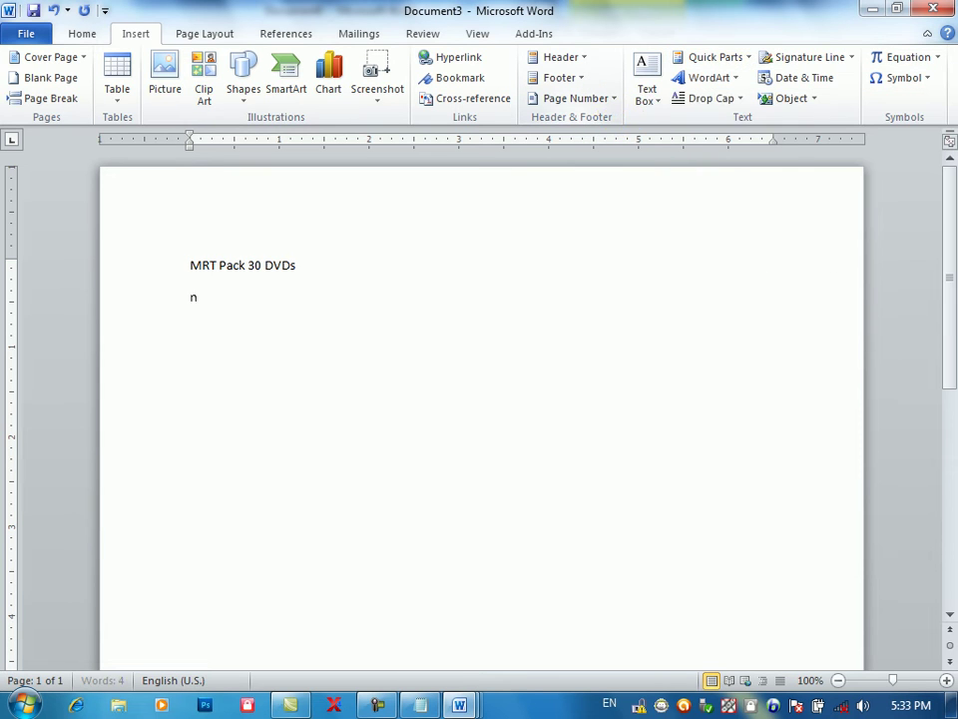
pyautogui.hotkey('ctrl', 'a')
pyautogui.press('Delete')
pyautogui.click(740, 57)
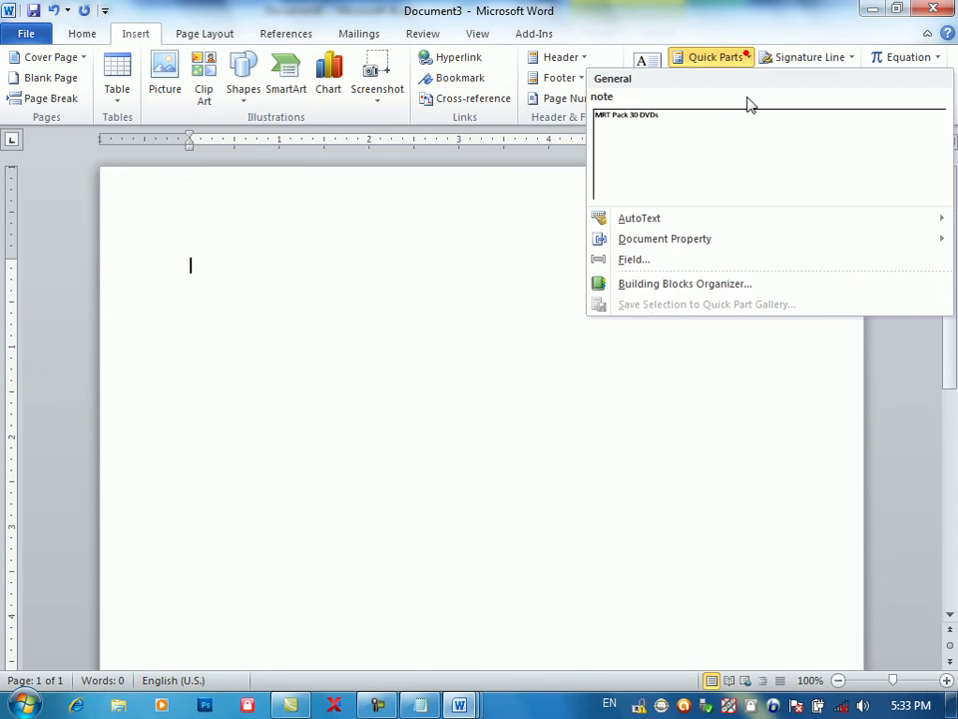
pyautogui.click(581, 325)
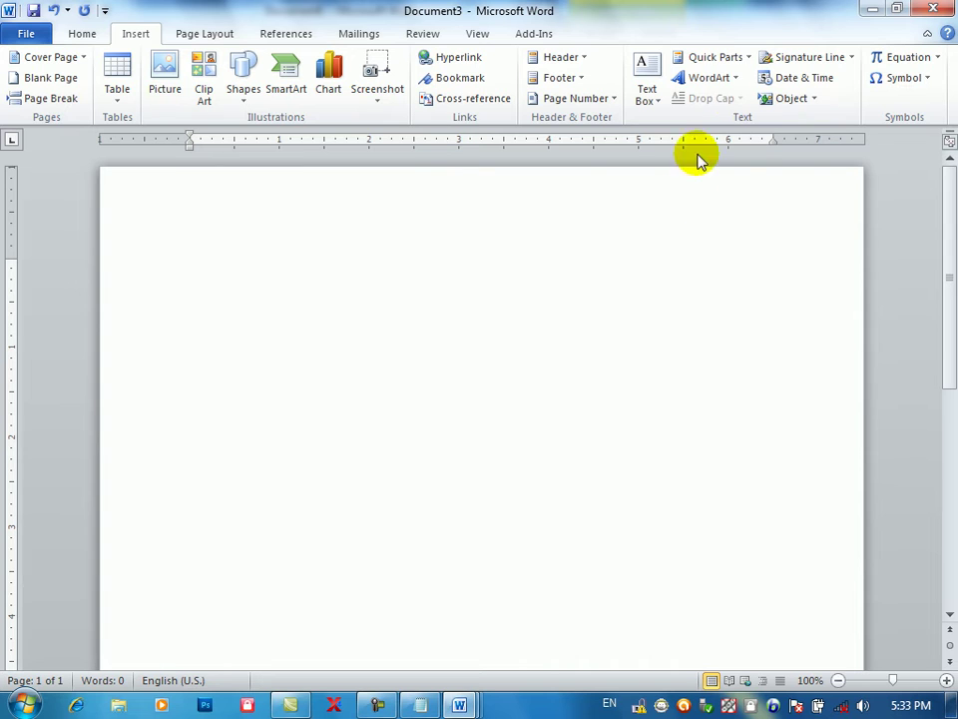
# Select all text, enlarge Afghanistan's font size and centre it on the page.
pyautogui.click(732, 80)
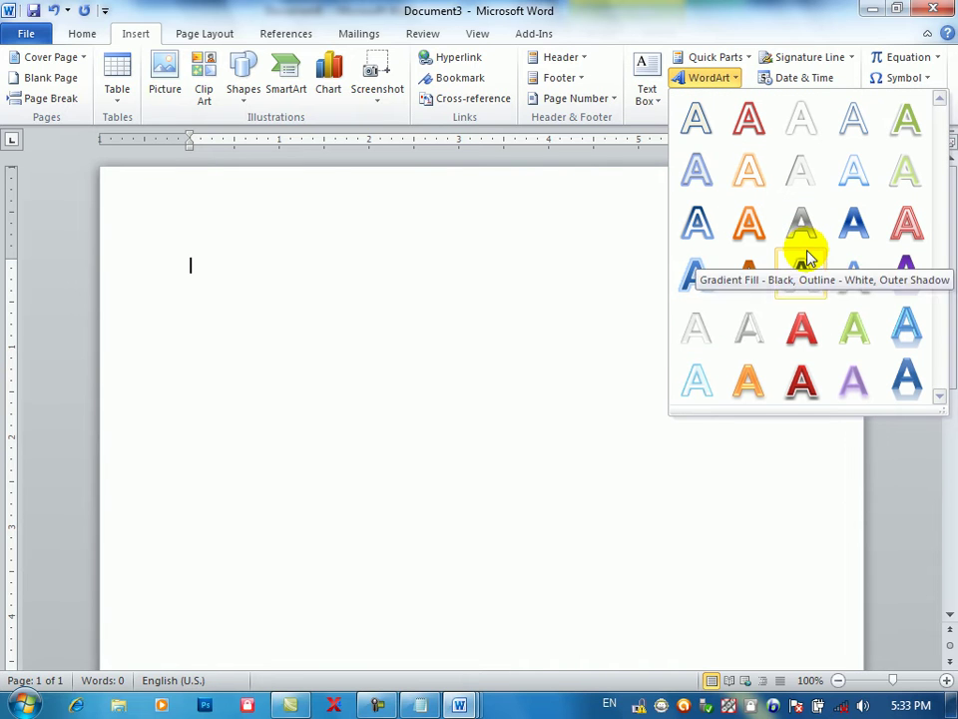
pyautogui.click(631, 331)
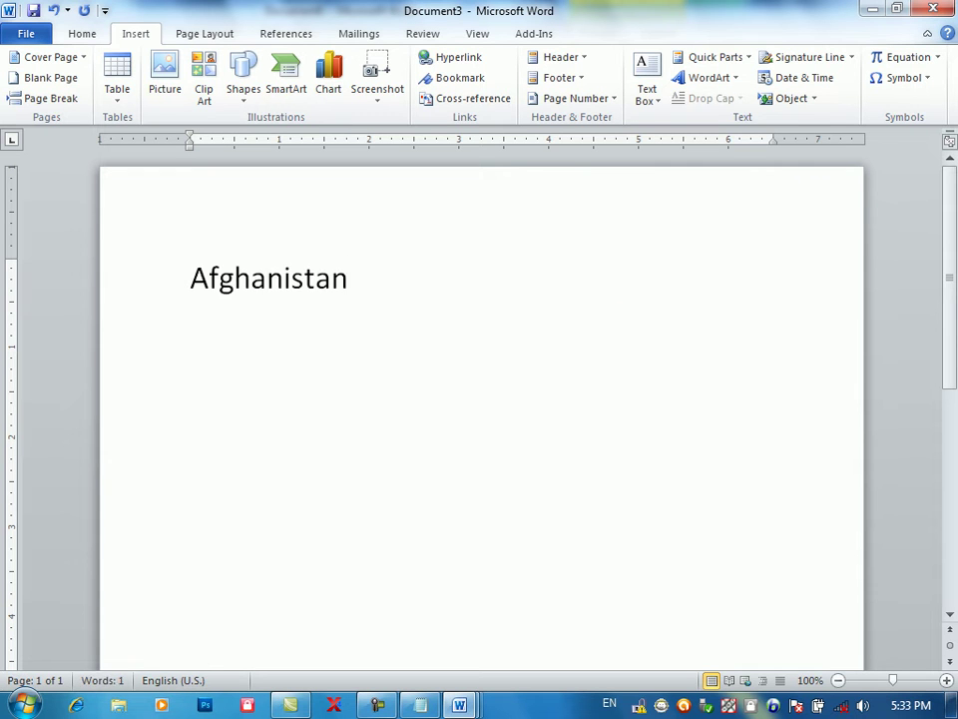
pyautogui.hotkey('ctrl', 'a')
pyautogui.hotkey('ctrl', 'shift', '>')
pyautogui.hotkey('ctrl', 'shift', '>')
pyautogui.hotkey('ctrl', 'shift', '>')
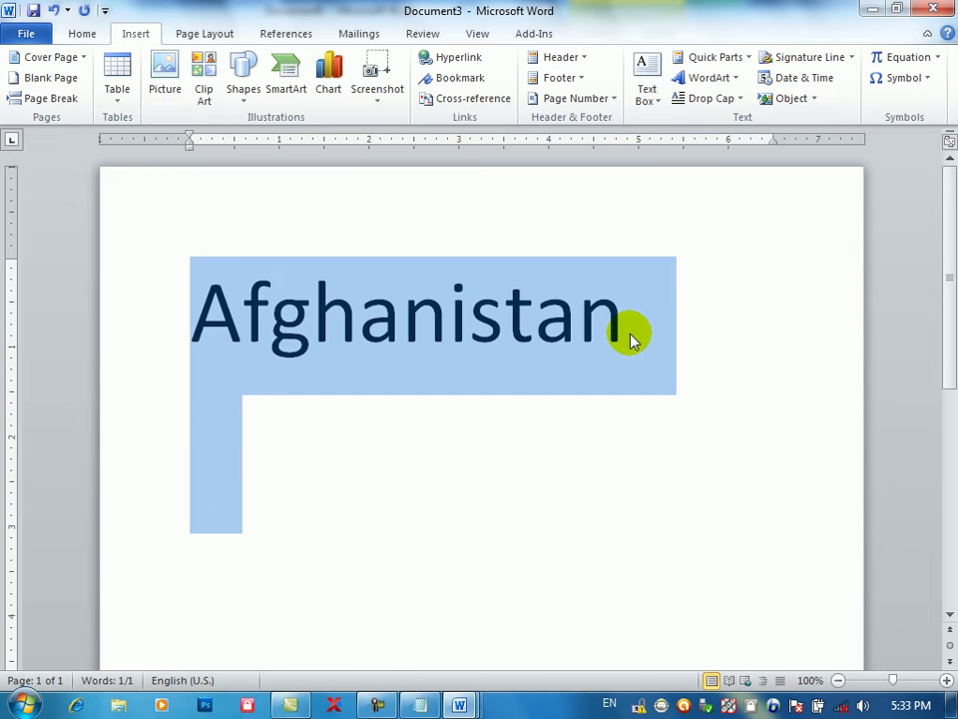
pyautogui.hotkey('ctrl', 'e')
pyautogui.click(735, 77)
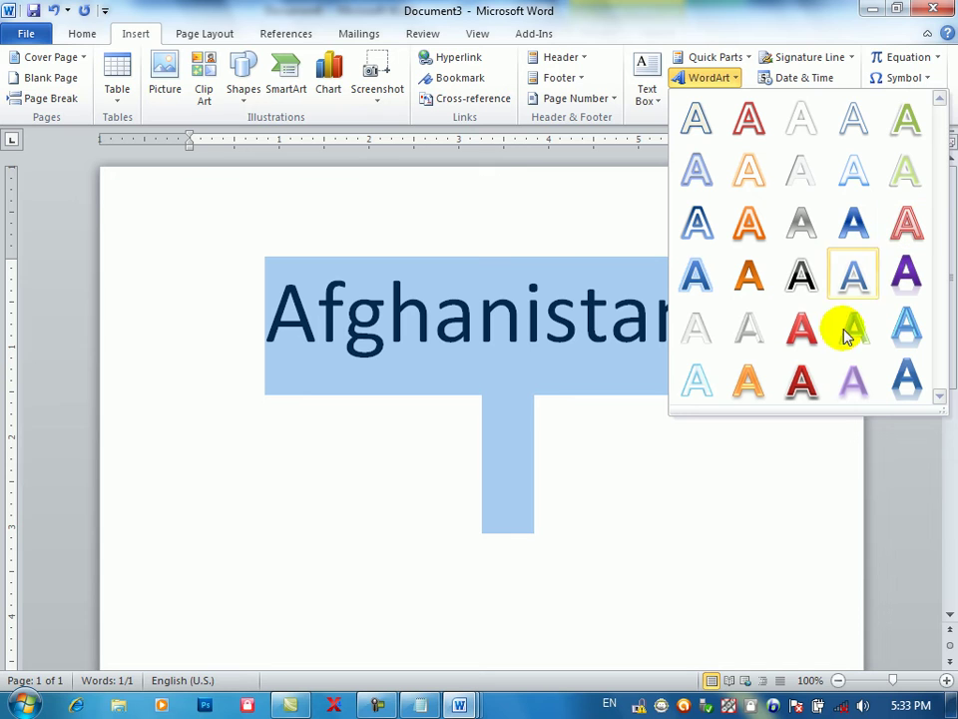
# Make Afghanistan orange WordArt, widen its box and apply a new WordArt style.
pyautogui.click(748, 243)
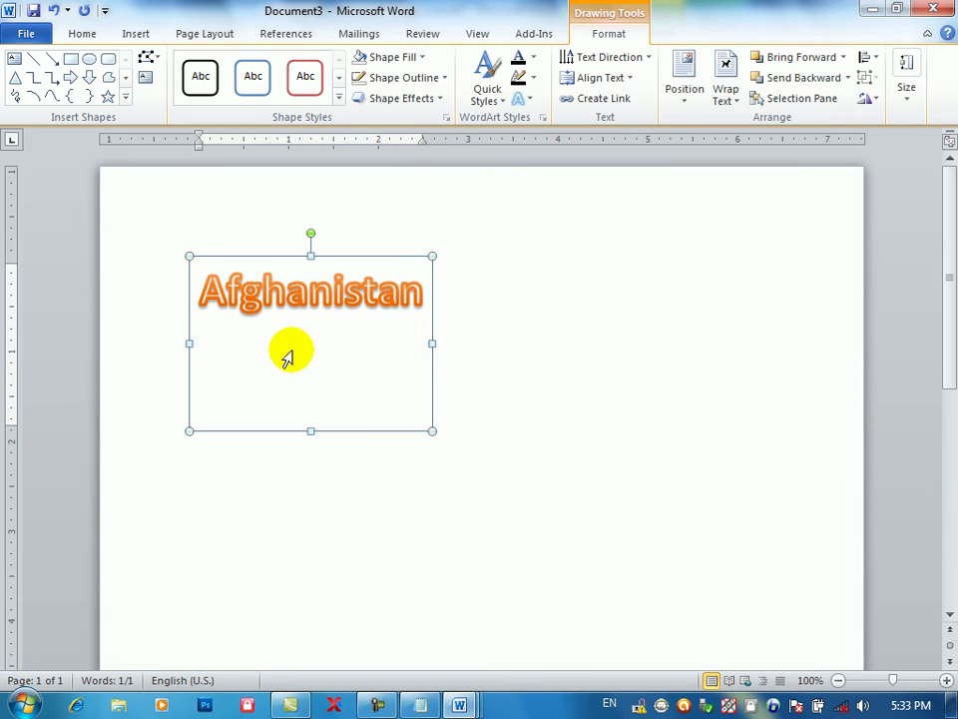
pyautogui.moveTo(431, 344); pyautogui.dragTo(651, 344)
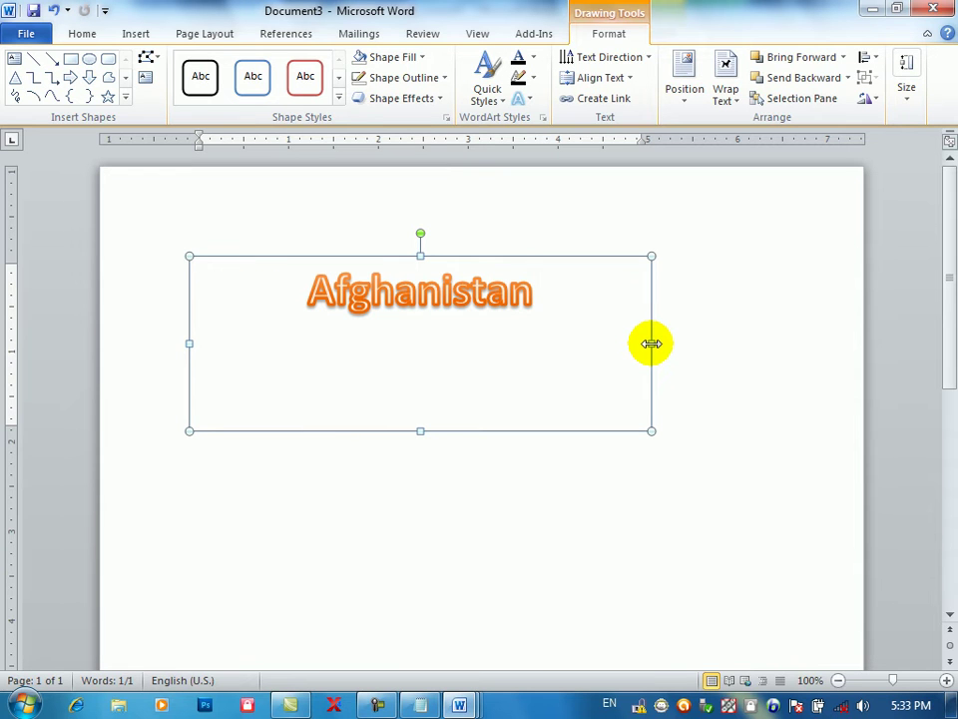
pyautogui.moveTo(538, 292); pyautogui.dragTo(255, 283)
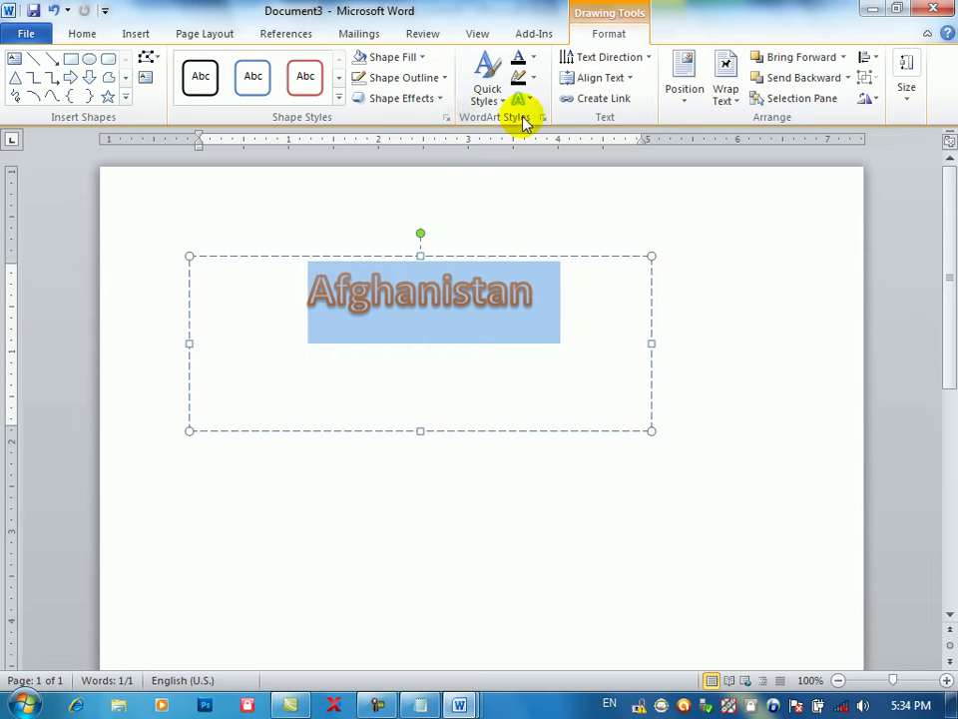
pyautogui.click(489, 95)
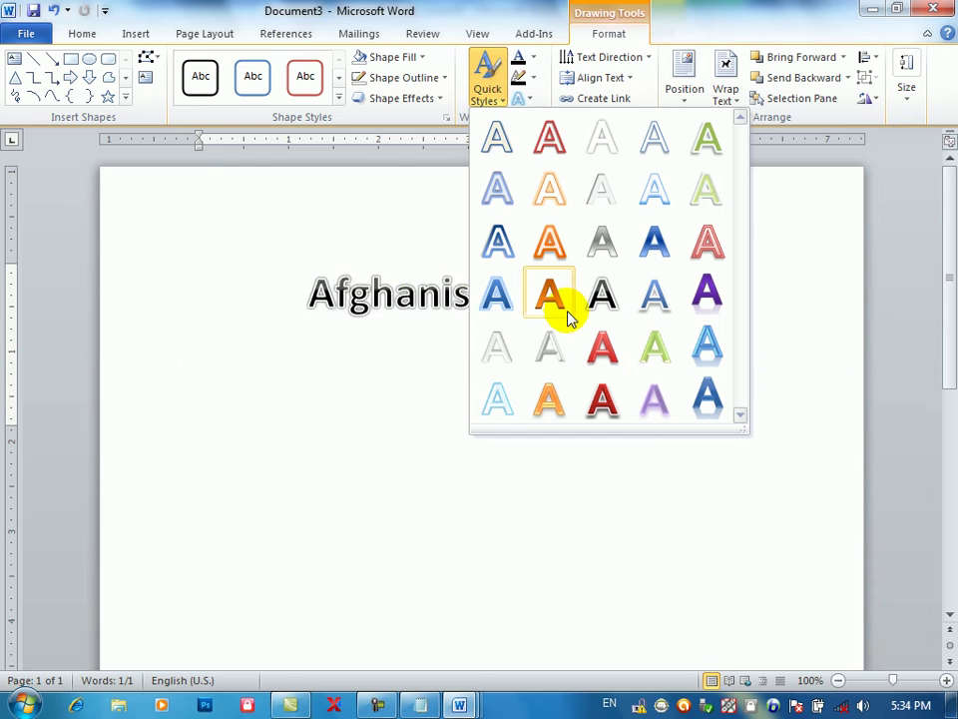
pyautogui.click(723, 384)
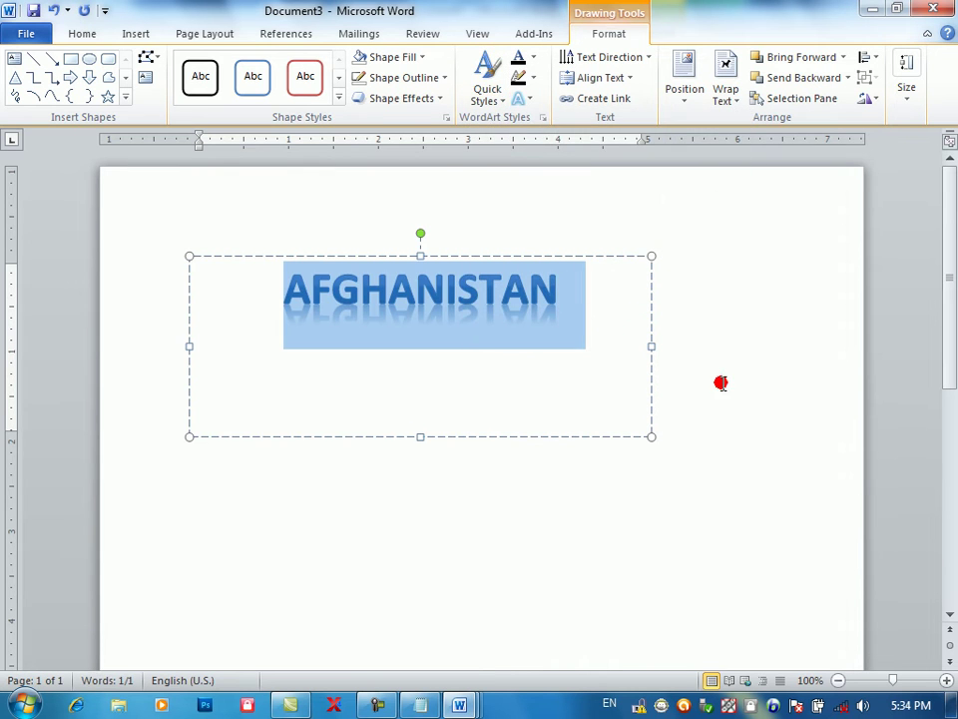
# Fill the AFGHANISTAN WordArt text with green, then reselect the text.
pyautogui.click(535, 58)
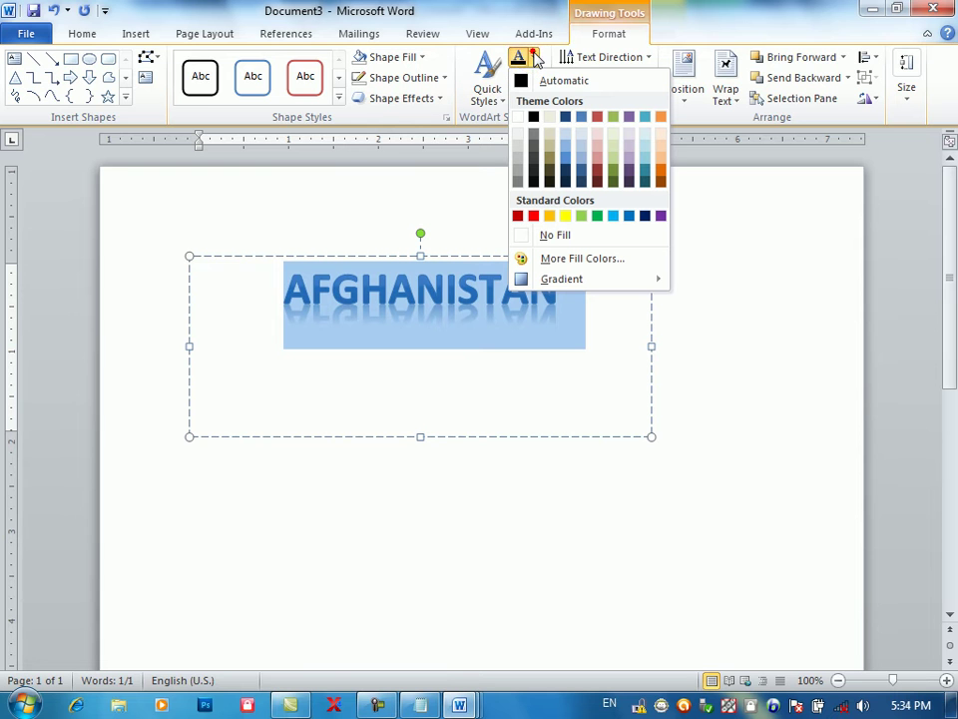
pyautogui.click(597, 216)
pyautogui.click(729, 322)
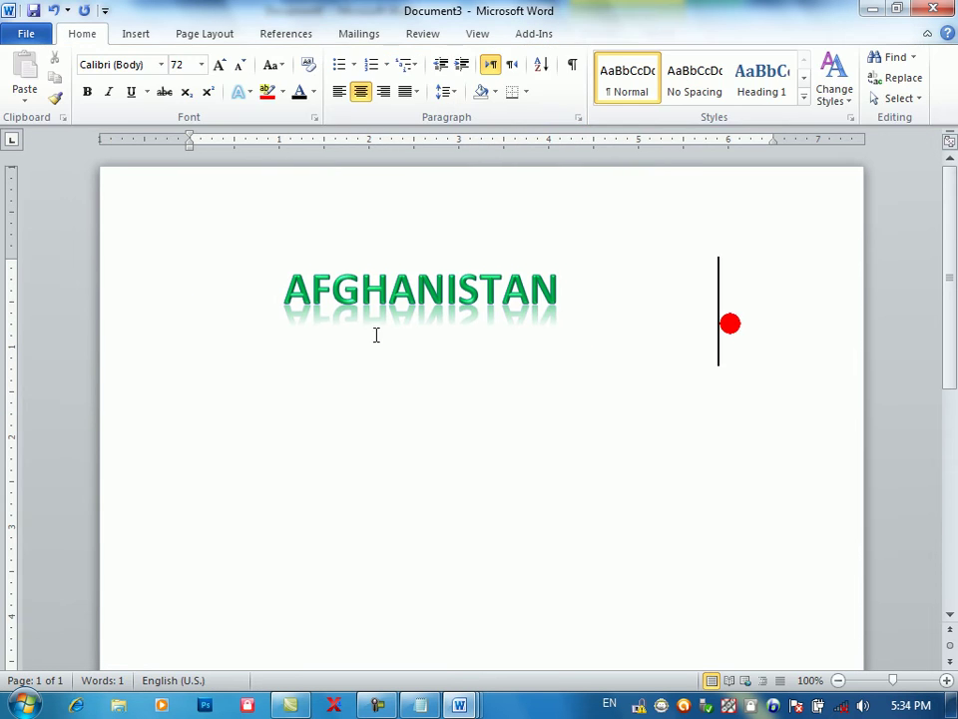
pyautogui.click(593, 280)
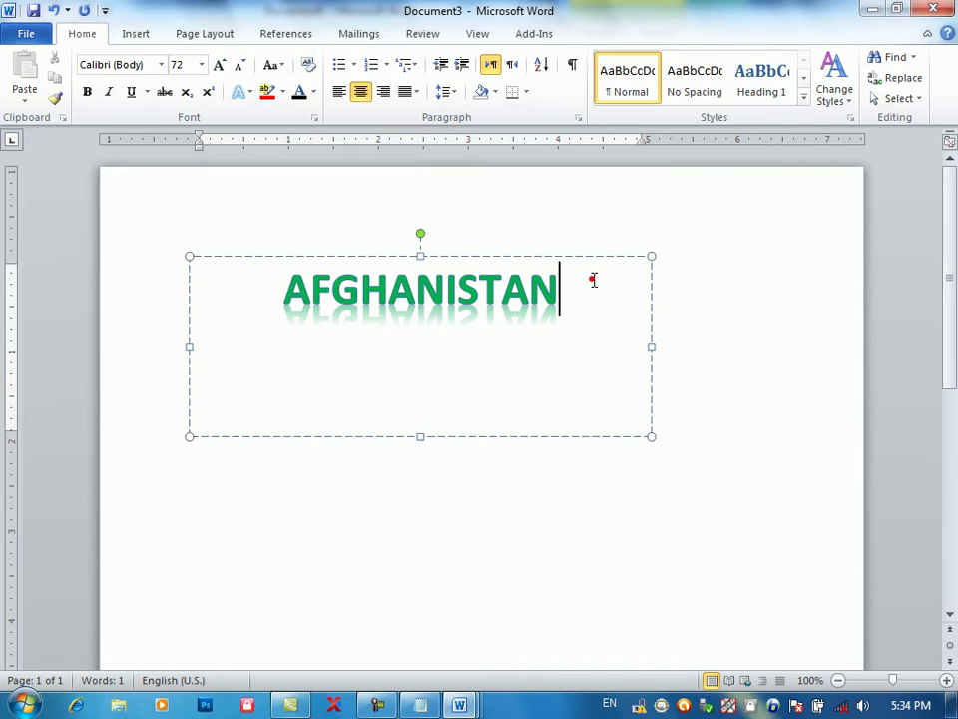
pyautogui.moveTo(595, 289); pyautogui.dragTo(282, 288)
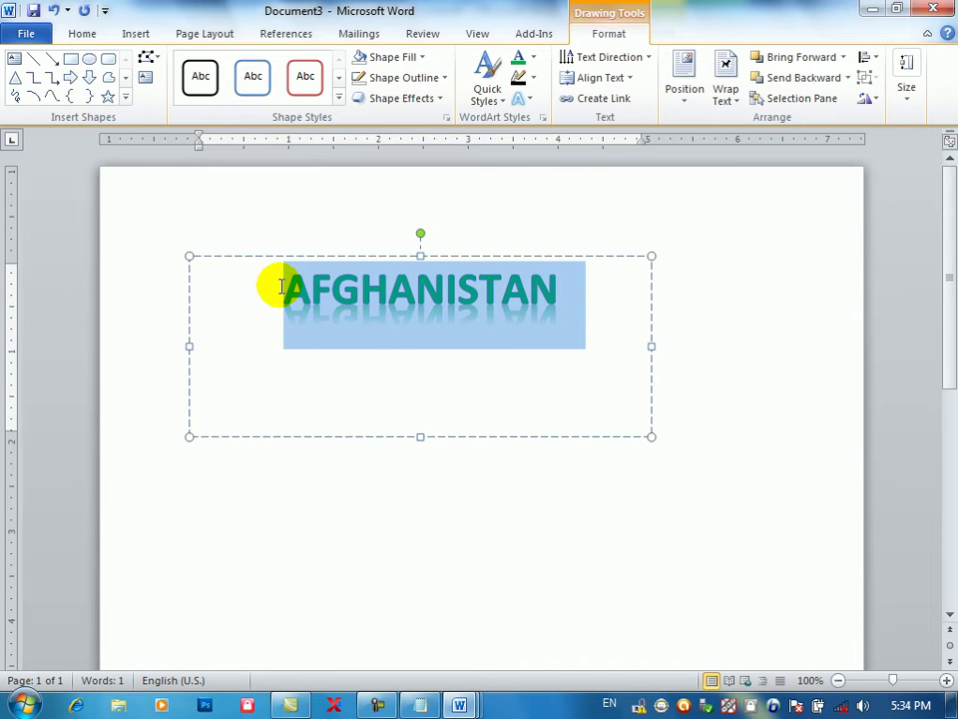
pyautogui.click(535, 60)
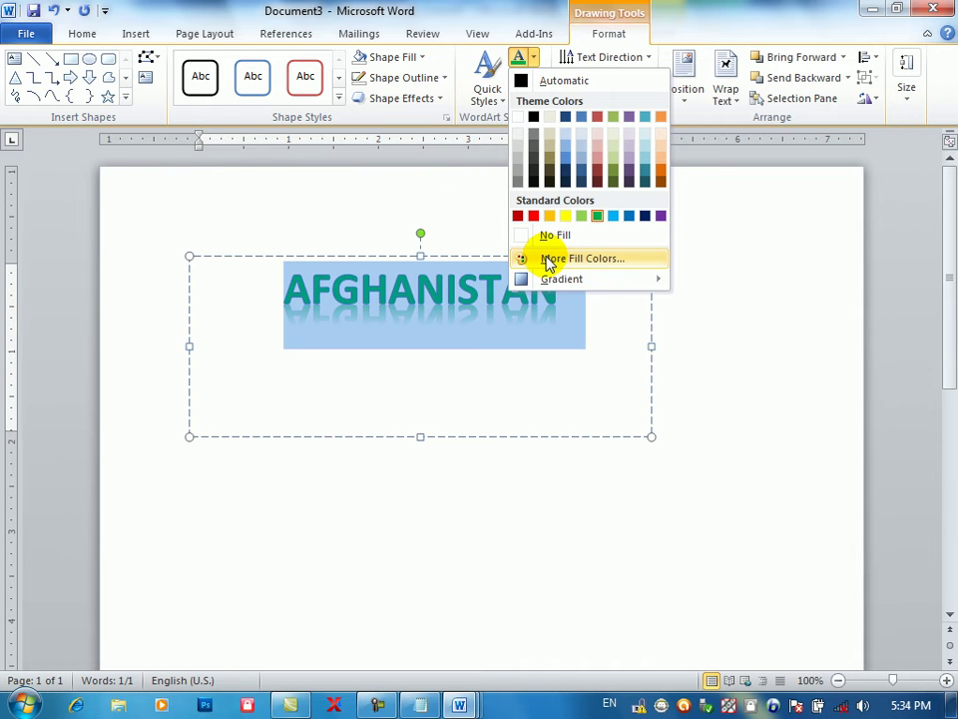
# Give AFGHANISTAN a rainbow preset gradient fill, Rectangular type, third direction.
pyautogui.moveTo(551, 280)
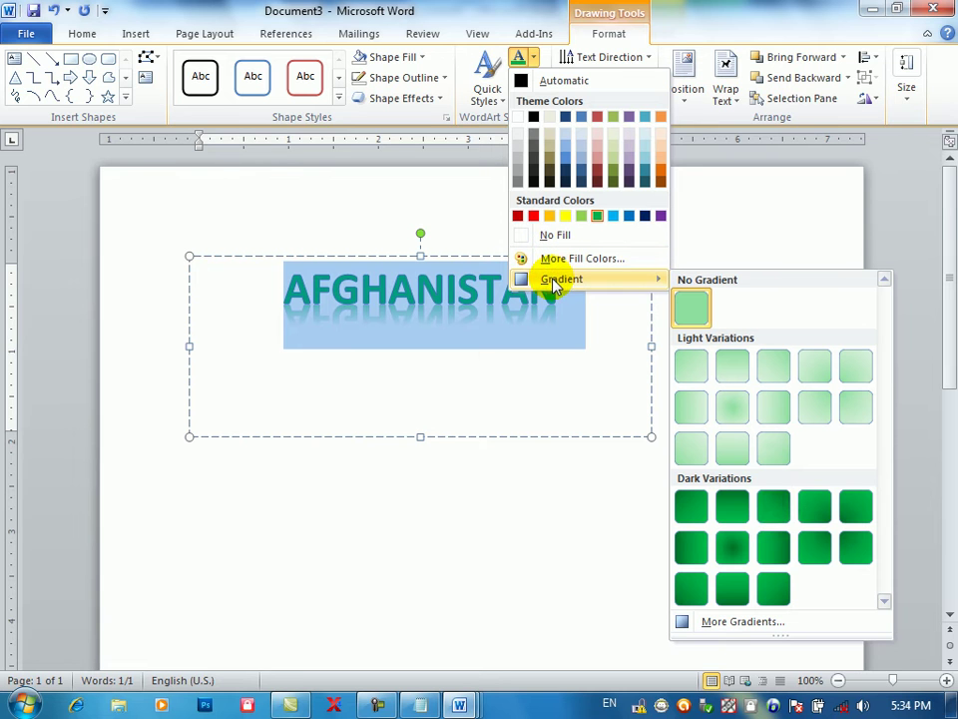
pyautogui.click(724, 629)
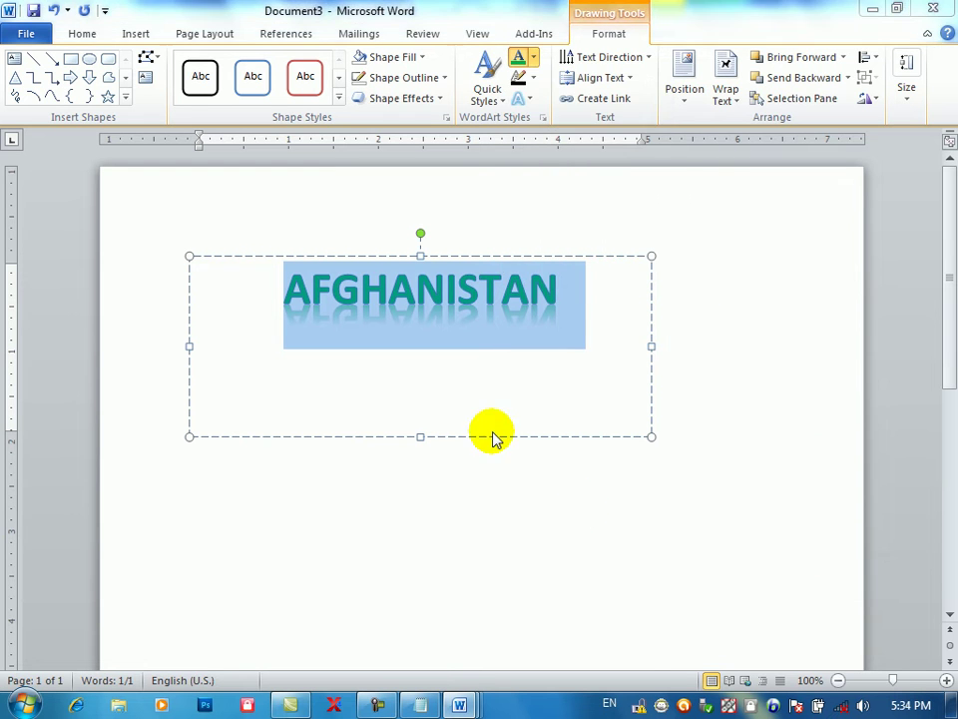
pyautogui.click(393, 244)
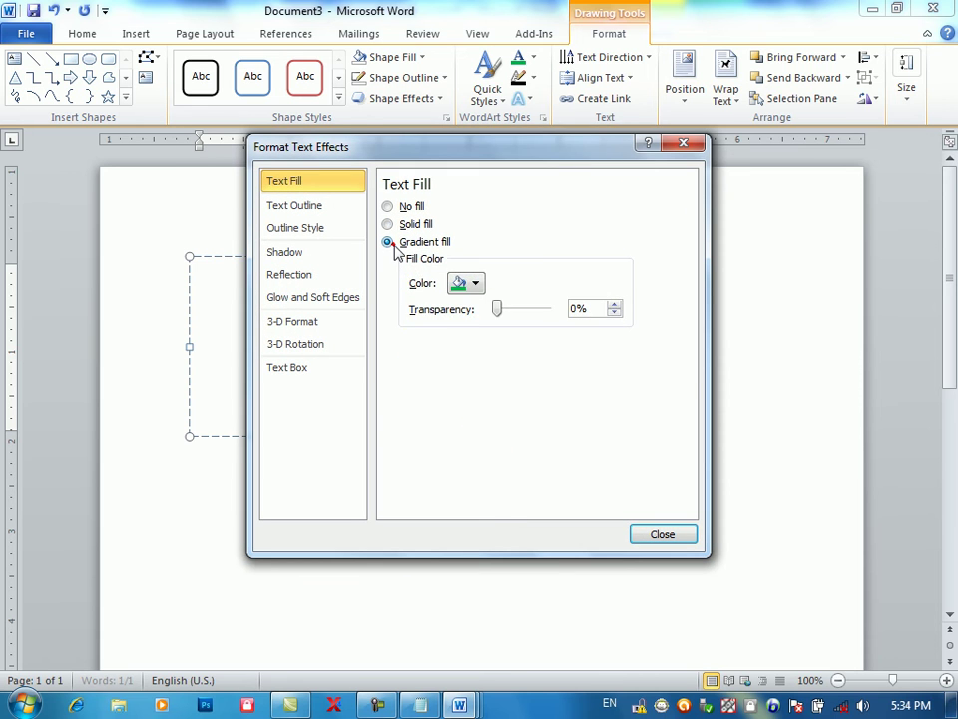
pyautogui.click(495, 265)
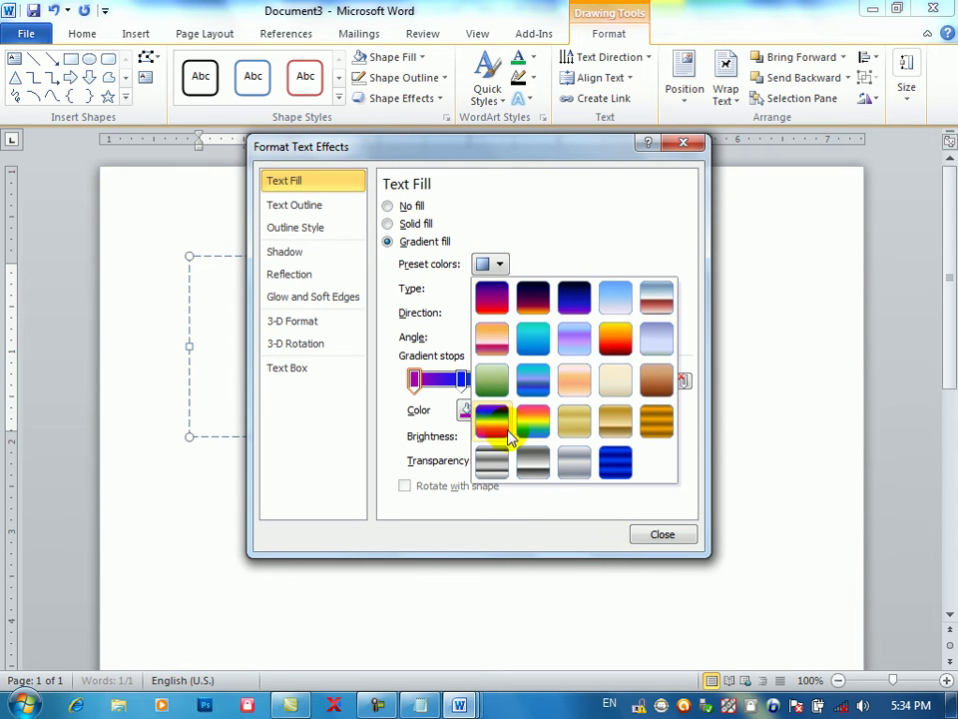
pyautogui.click(496, 421)
pyautogui.click(539, 289)
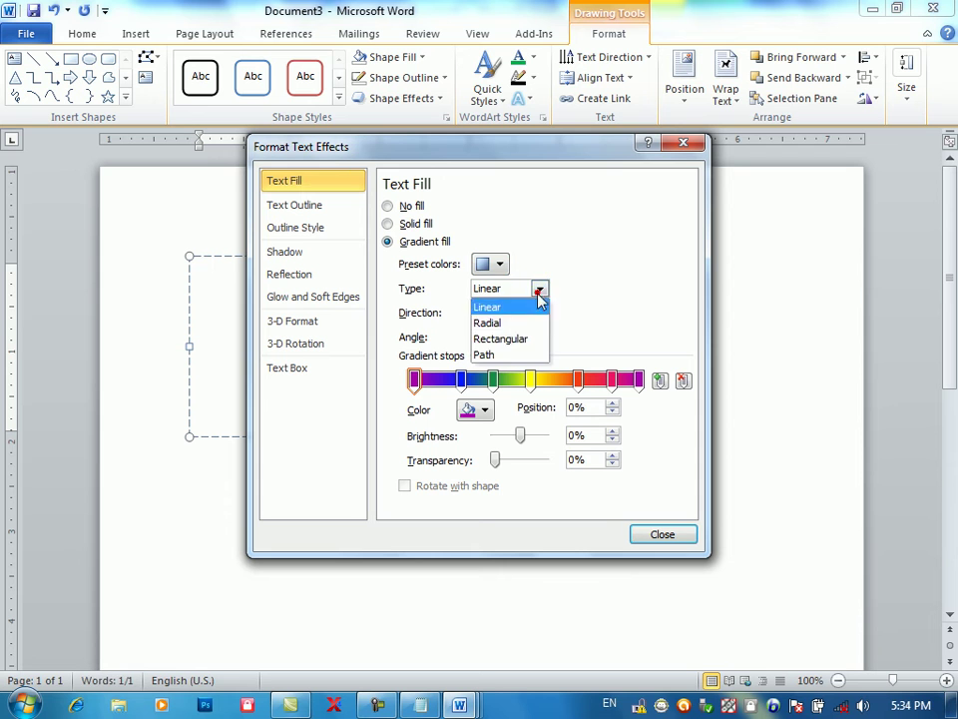
pyautogui.click(507, 335)
pyautogui.click(499, 314)
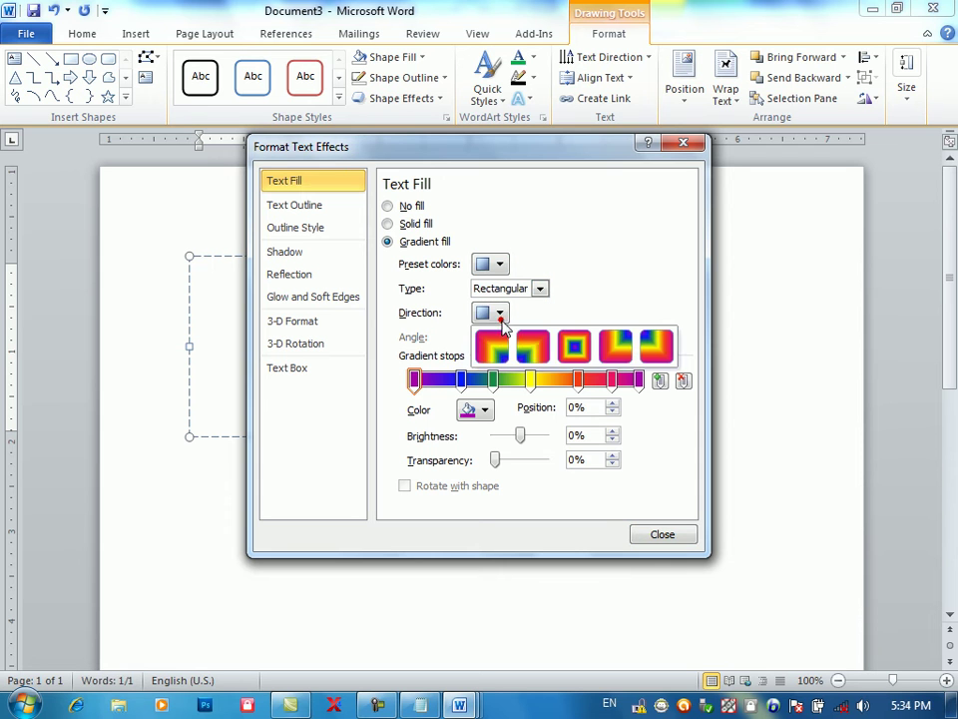
pyautogui.click(574, 345)
pyautogui.click(667, 536)
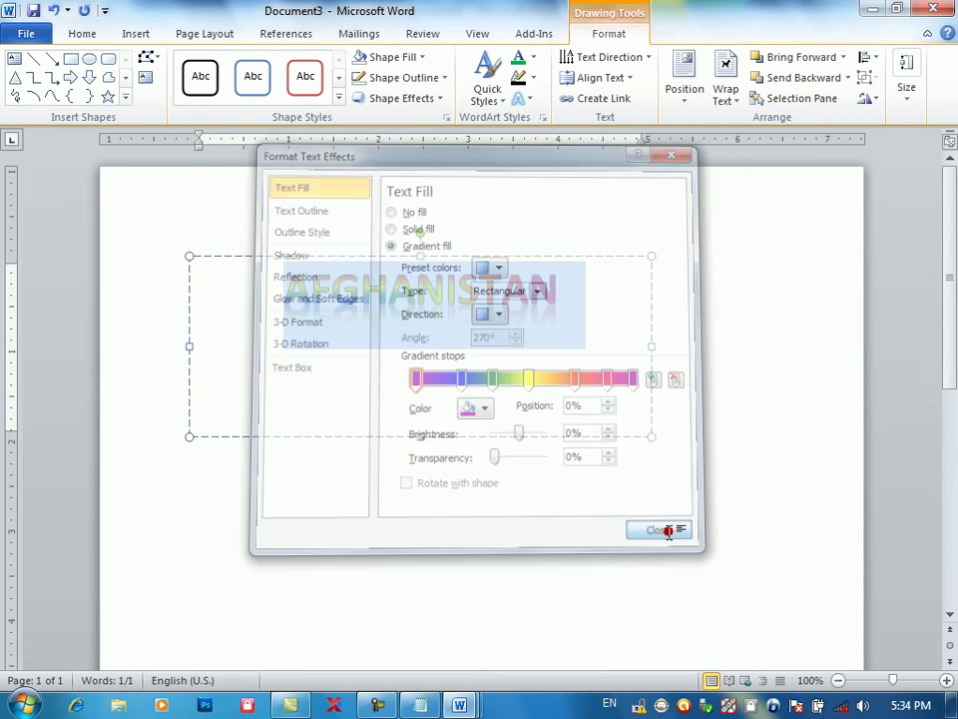
pyautogui.click(669, 532)
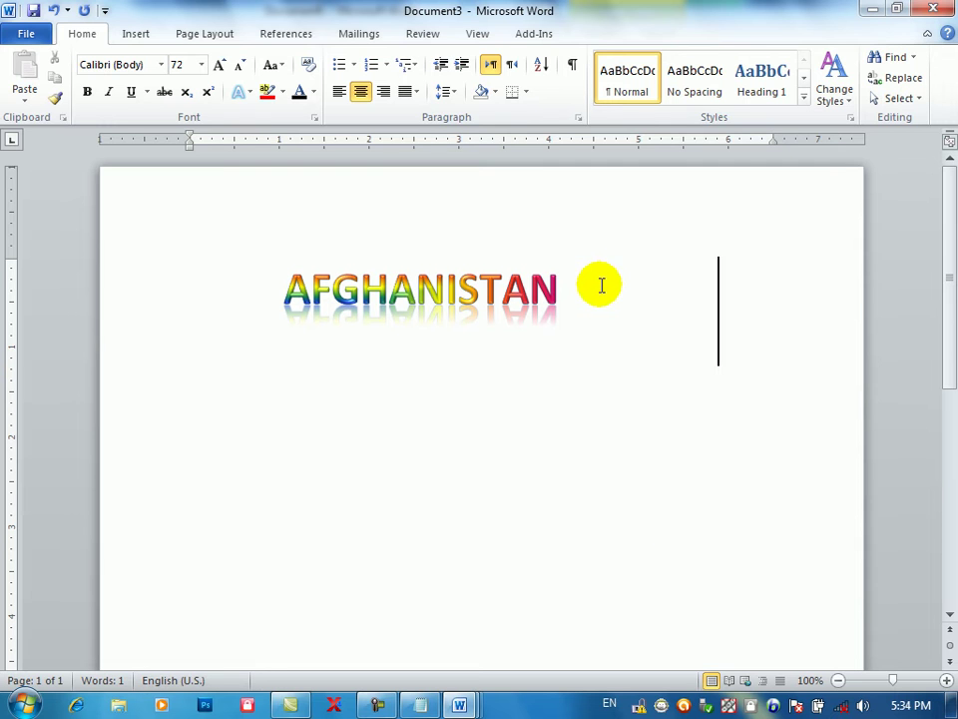
# Give the AFGHANISTAN letters a black text outline.
pyautogui.click(561, 289)
pyautogui.moveTo(562, 271); pyautogui.dragTo(184, 271)
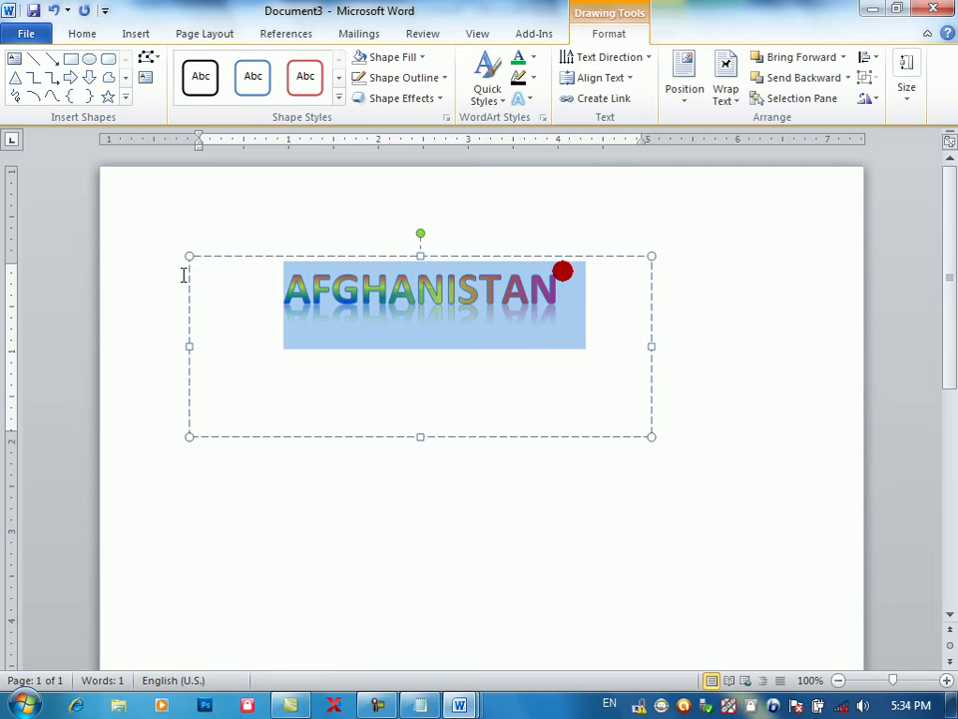
pyautogui.click(535, 58)
pyautogui.click(535, 59)
pyautogui.click(534, 79)
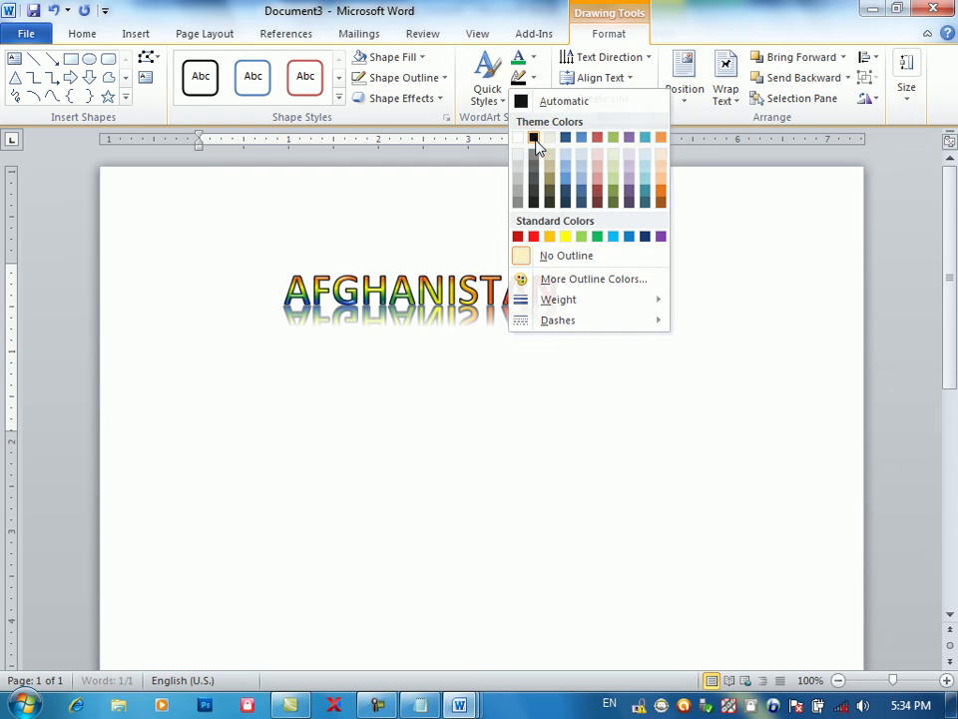
pyautogui.click(536, 142)
pyautogui.click(657, 363)
pyautogui.click(658, 361)
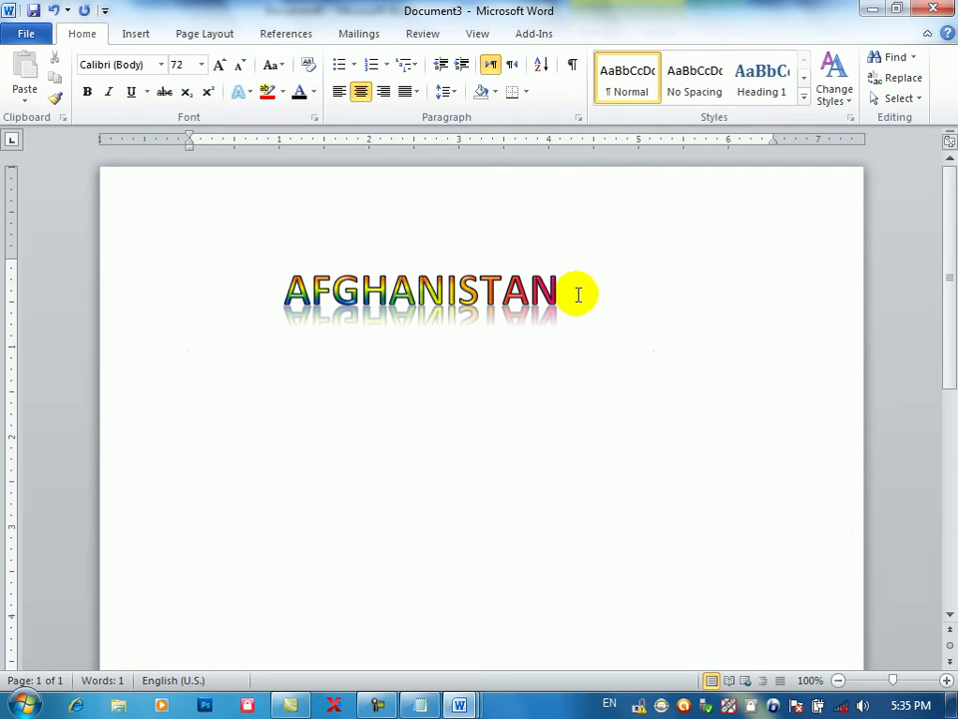
# Set the text outline weight to 4½ pt.
pyautogui.moveTo(578, 292); pyautogui.dragTo(222, 274)
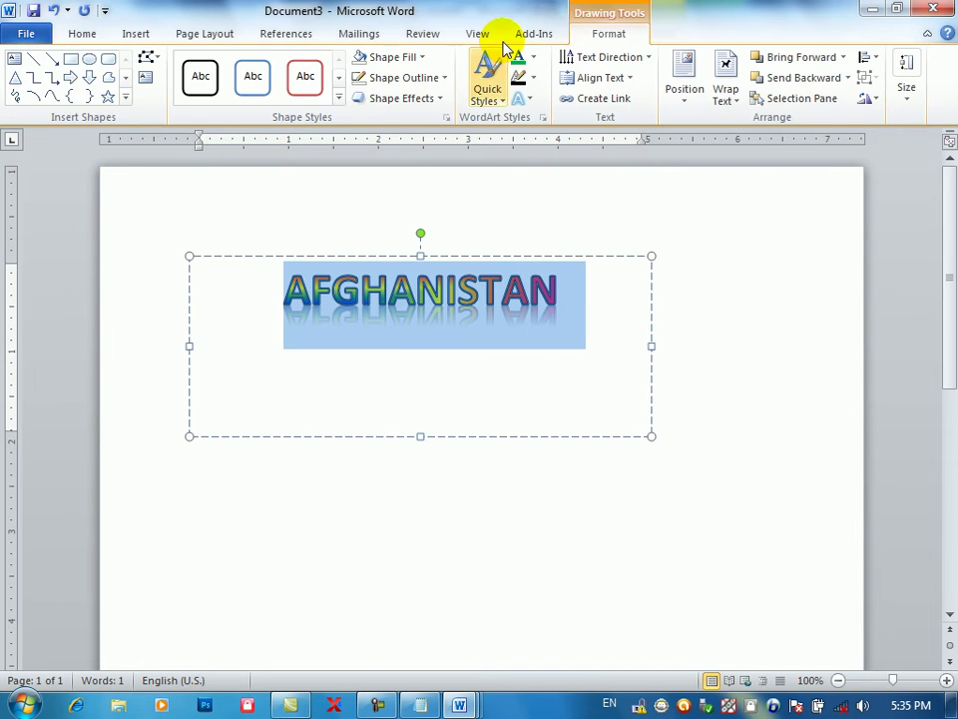
pyautogui.click(532, 84)
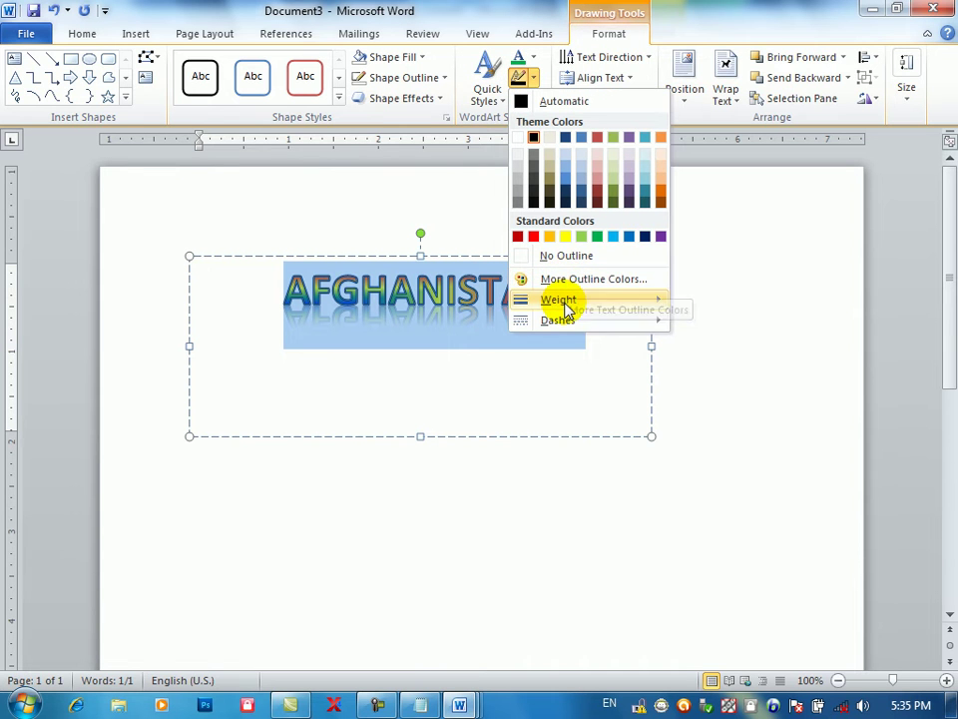
pyautogui.moveTo(561, 297)
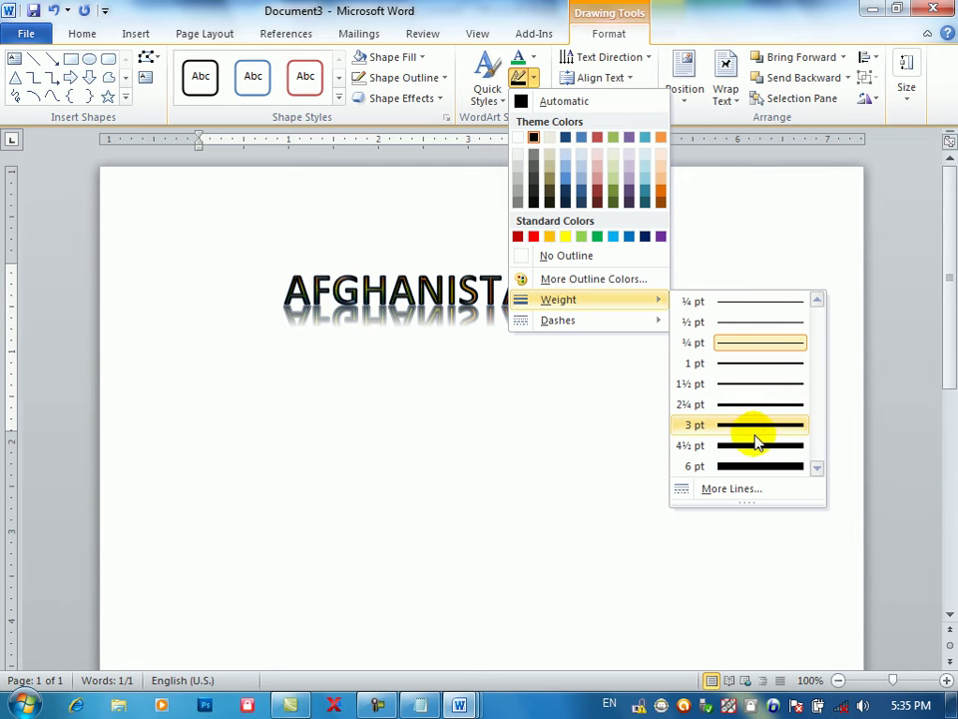
pyautogui.click(756, 446)
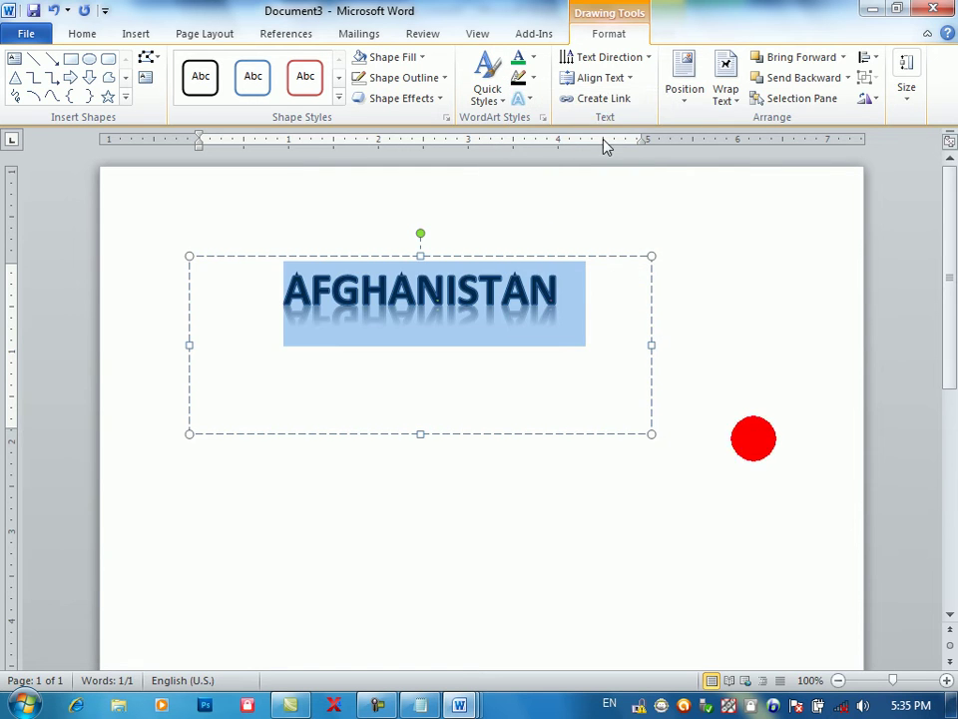
# Give the AFGHANISTAN outline a 5 pt width and a dashed style.
pyautogui.click(535, 77)
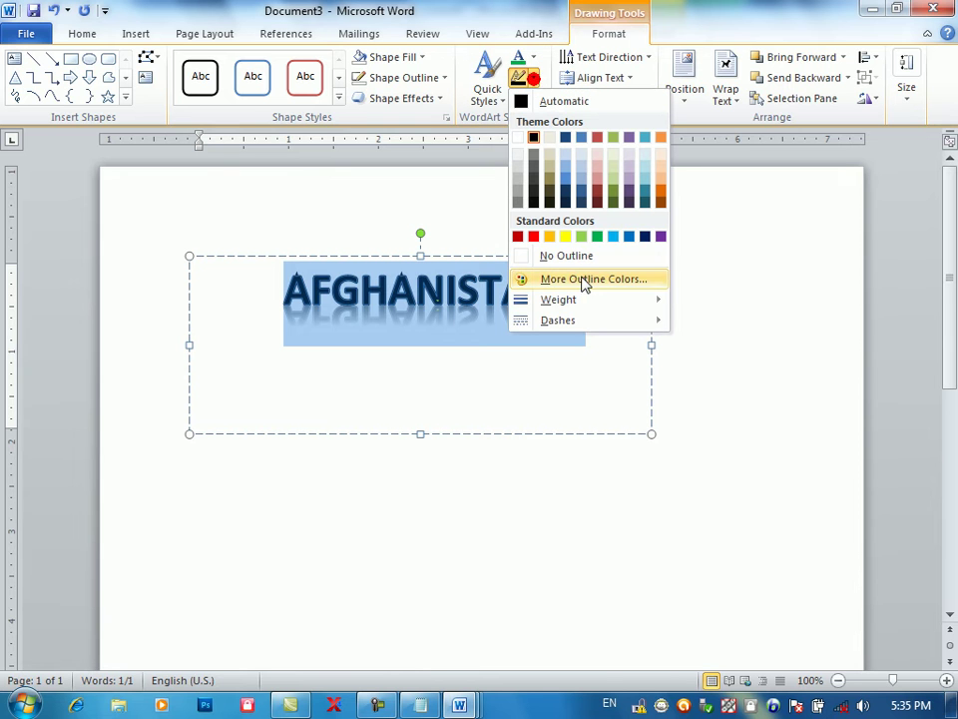
pyautogui.click(738, 489)
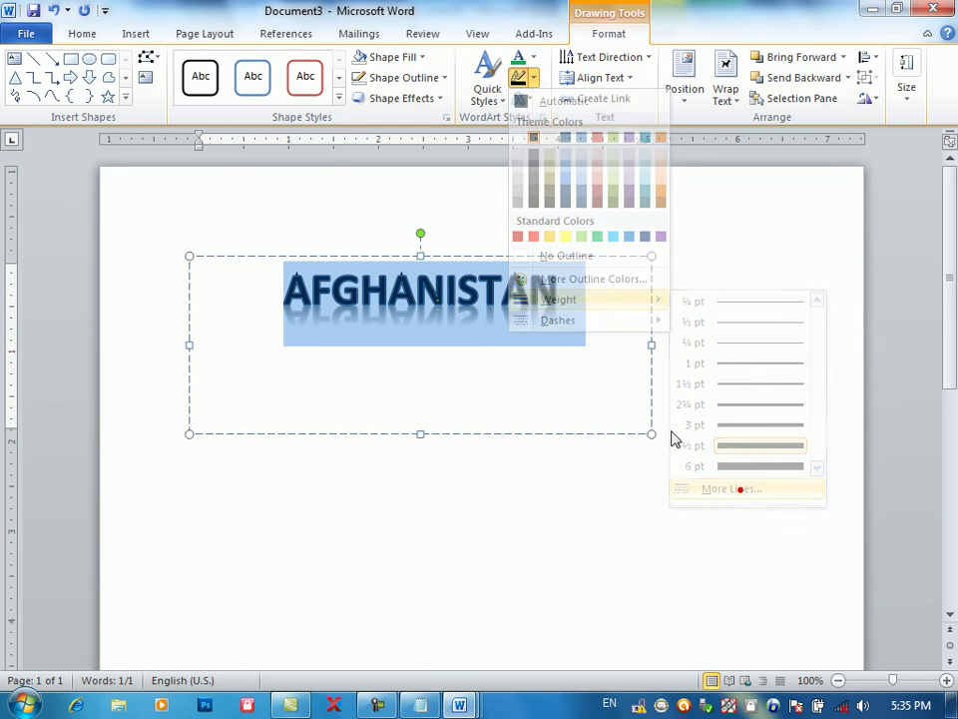
pyautogui.moveTo(438, 146)
pyautogui.mouseDown()
pyautogui.moveTo(627, 150)
pyautogui.moveTo(638, 342)
pyautogui.mouseUp()
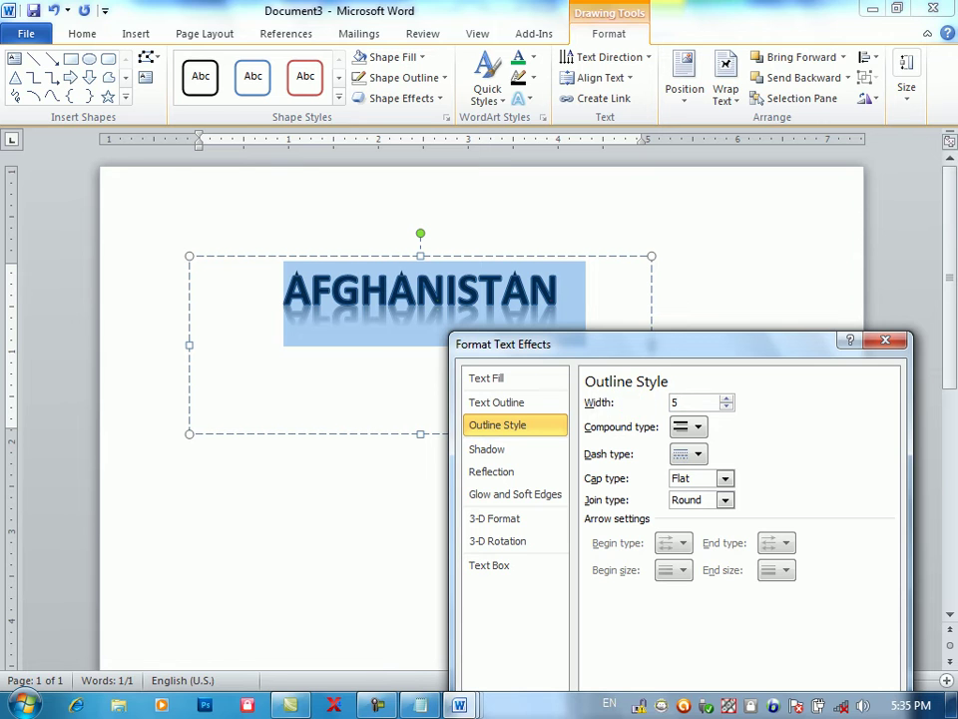
pyautogui.press('Return')
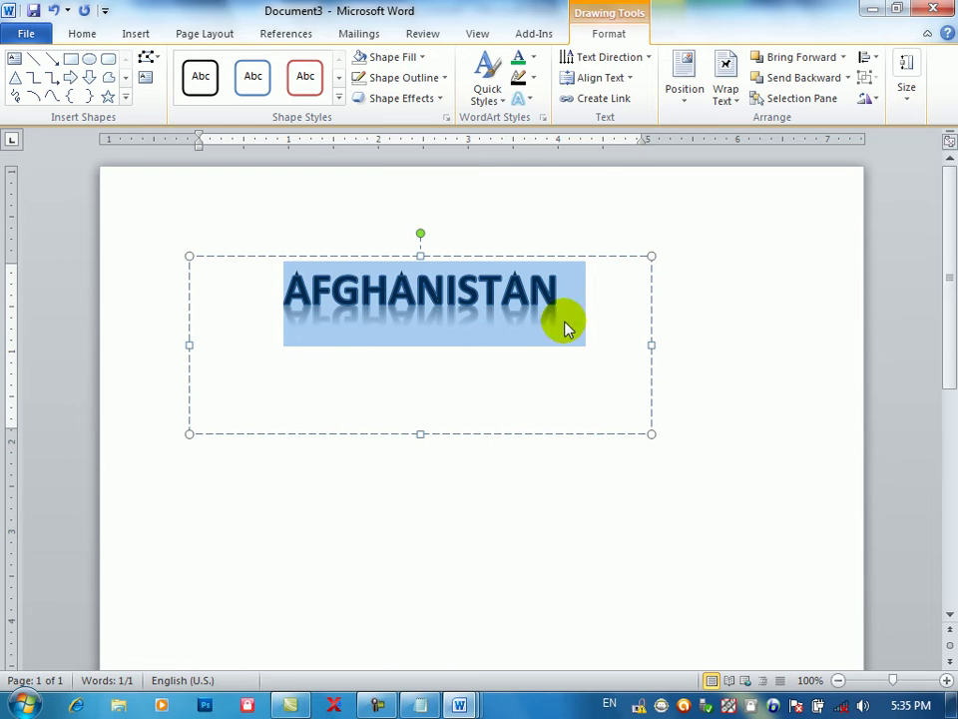
pyautogui.click(533, 76)
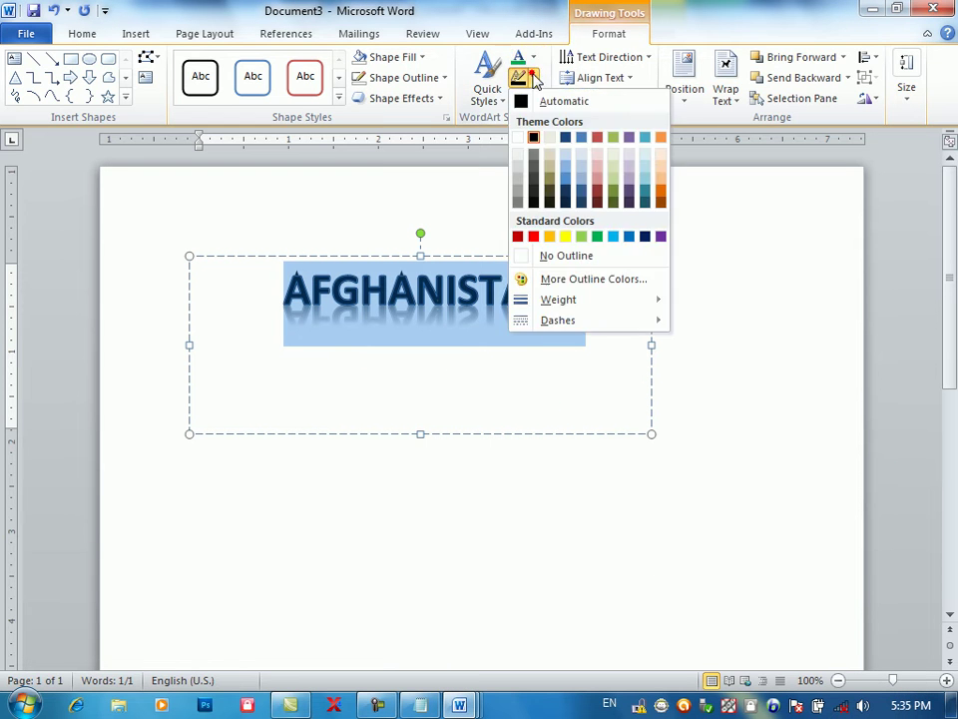
pyautogui.moveTo(583, 319)
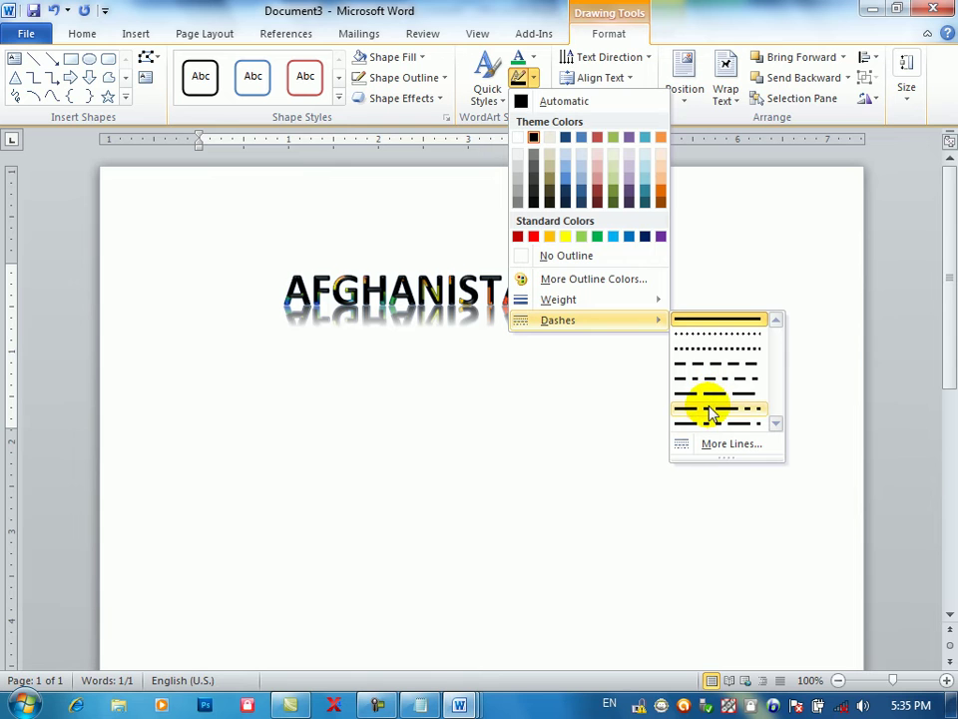
pyautogui.click(707, 408)
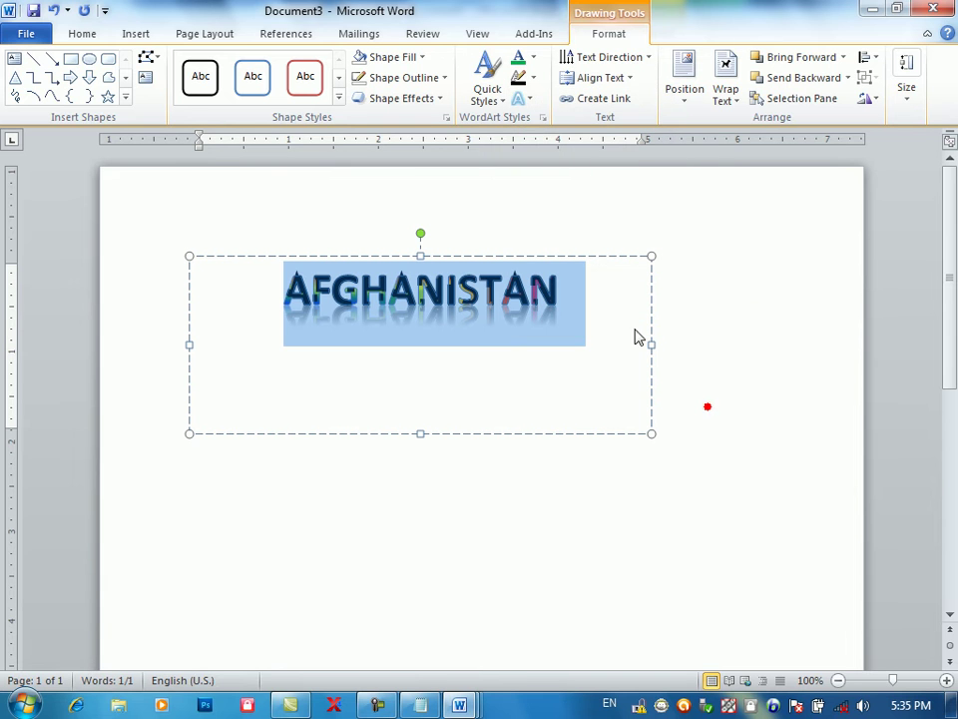
# In More Lines, change the compound type and dash type and set Round caps.
pyautogui.click(534, 80)
pyautogui.moveTo(560, 319)
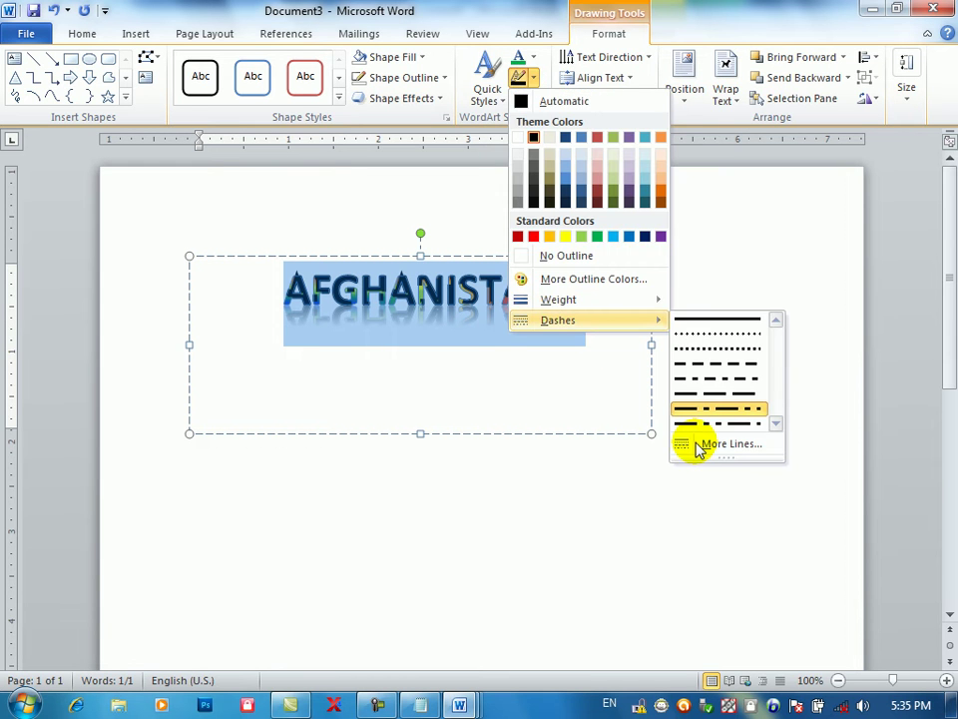
pyautogui.click(673, 435)
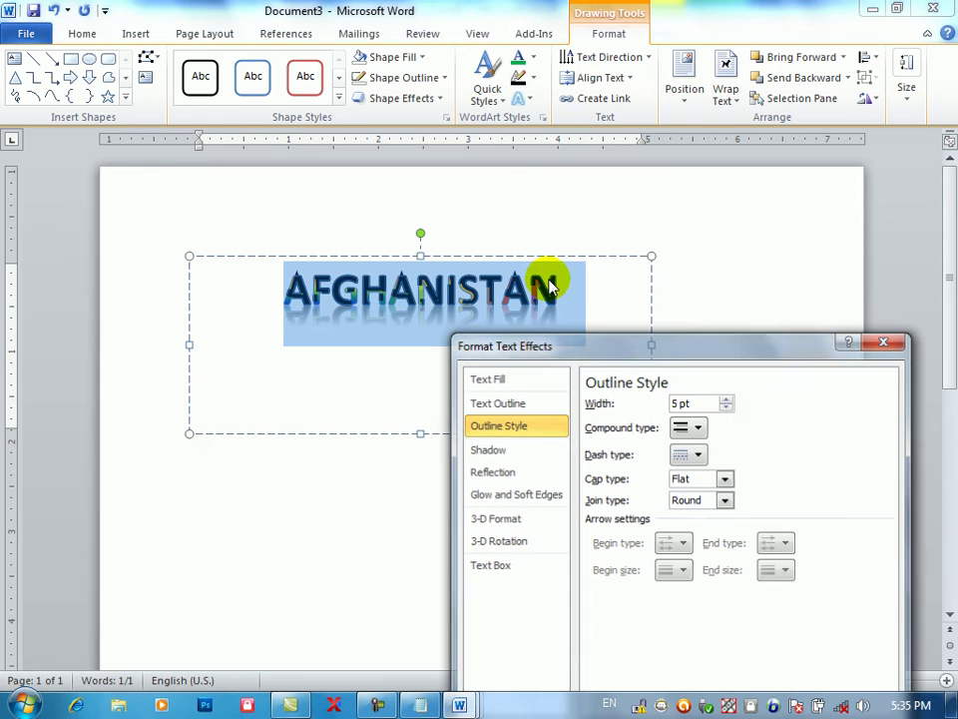
pyautogui.click(685, 430)
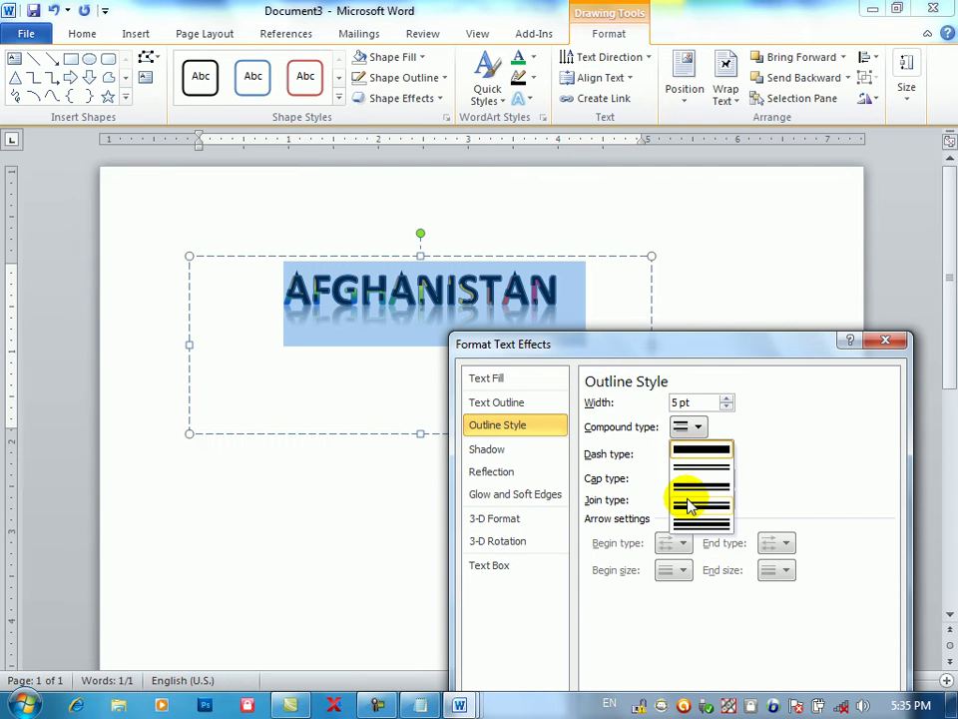
pyautogui.click(688, 487)
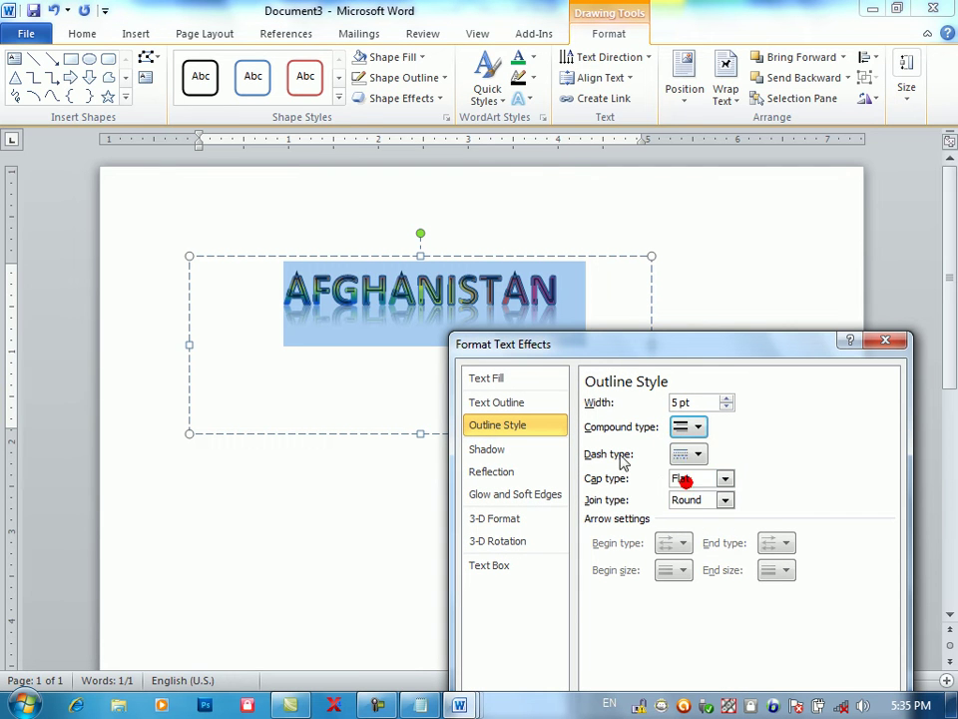
pyautogui.click(701, 455)
pyautogui.click(713, 547)
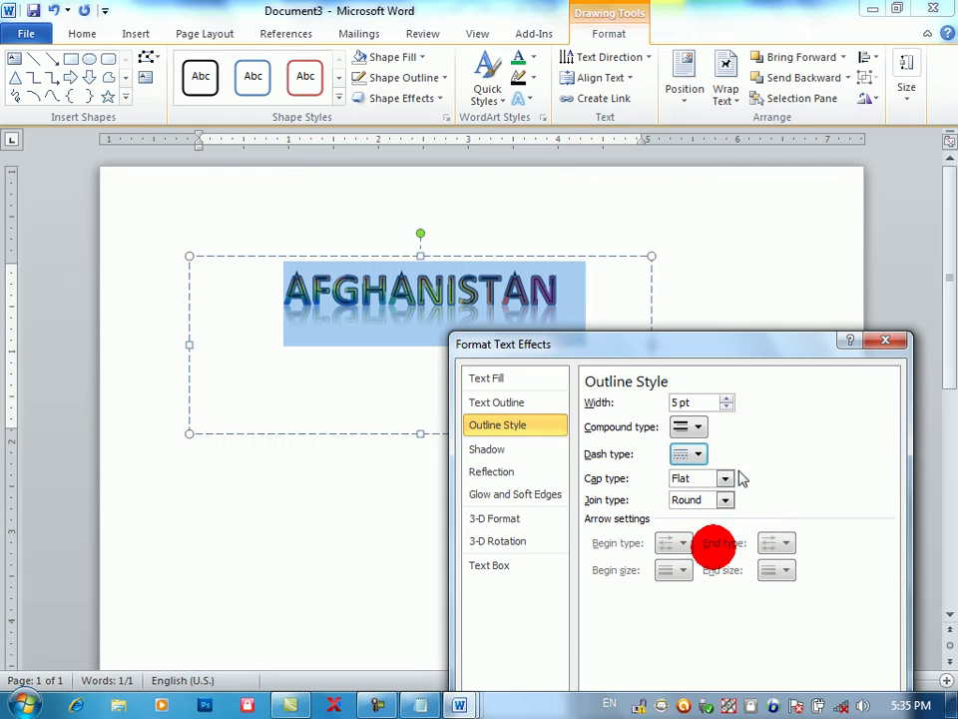
pyautogui.click(726, 479)
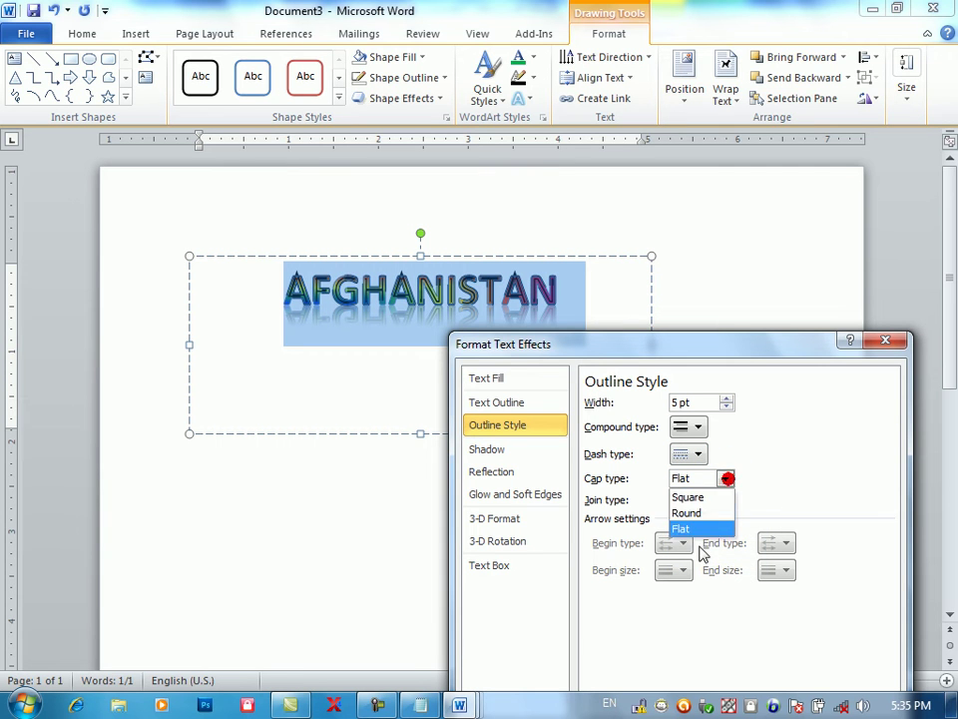
pyautogui.click(687, 514)
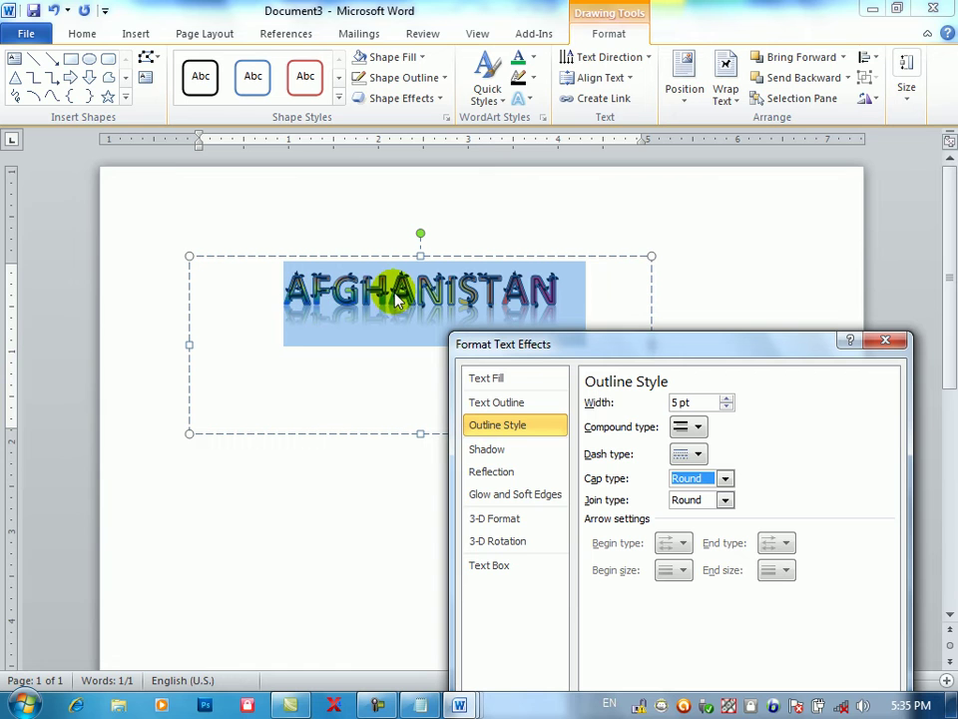
pyautogui.click(885, 340)
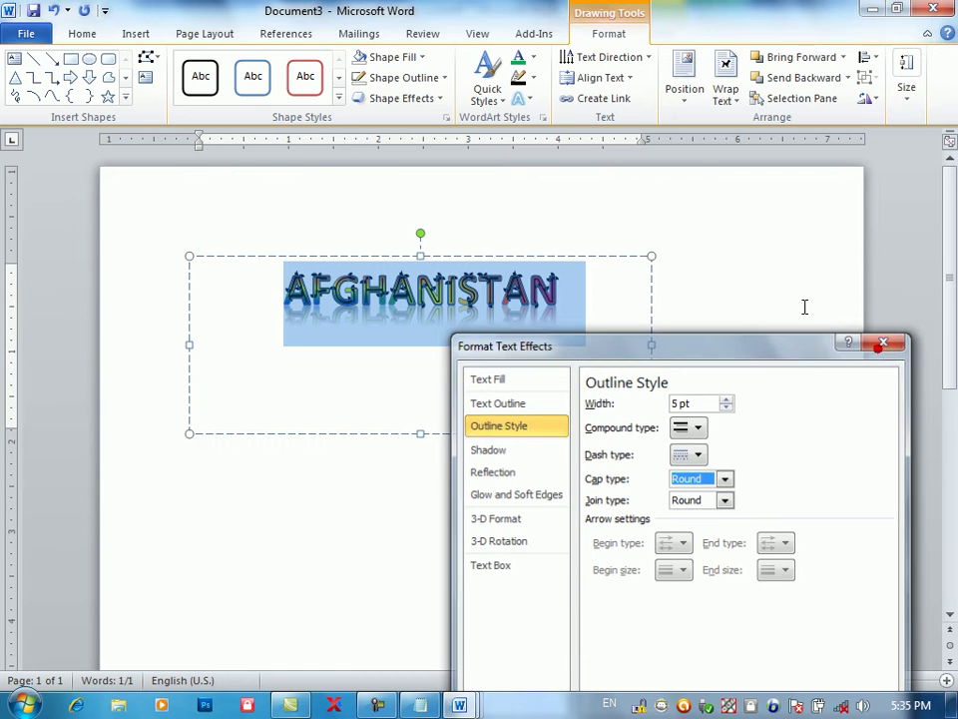
# Give AFGHANISTAN a Perspective shadow preset.
pyautogui.click(522, 99)
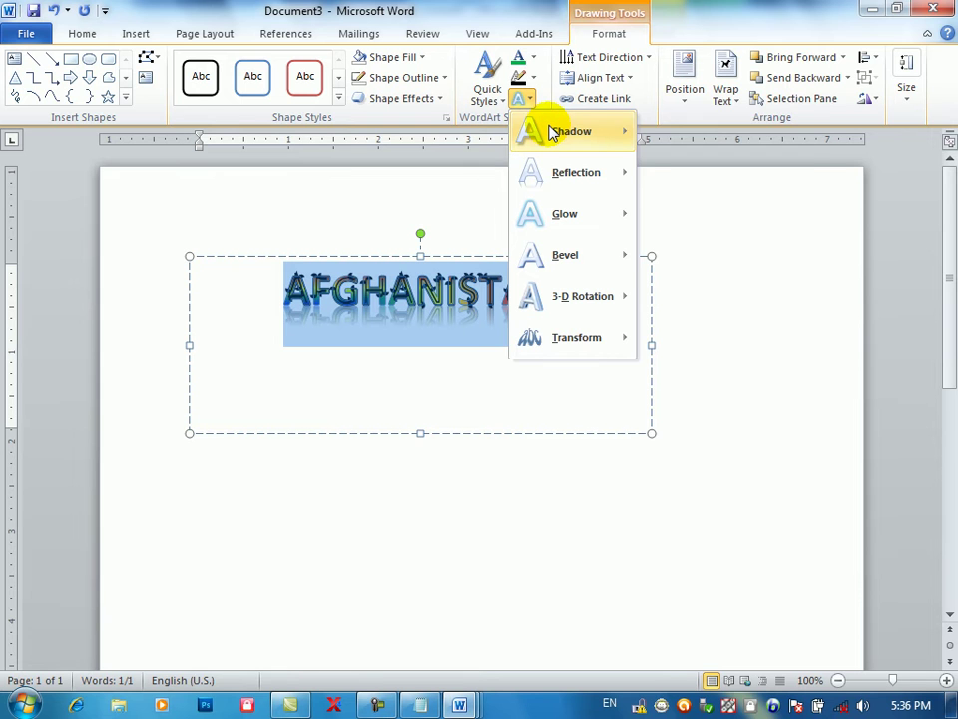
pyautogui.moveTo(552, 133)
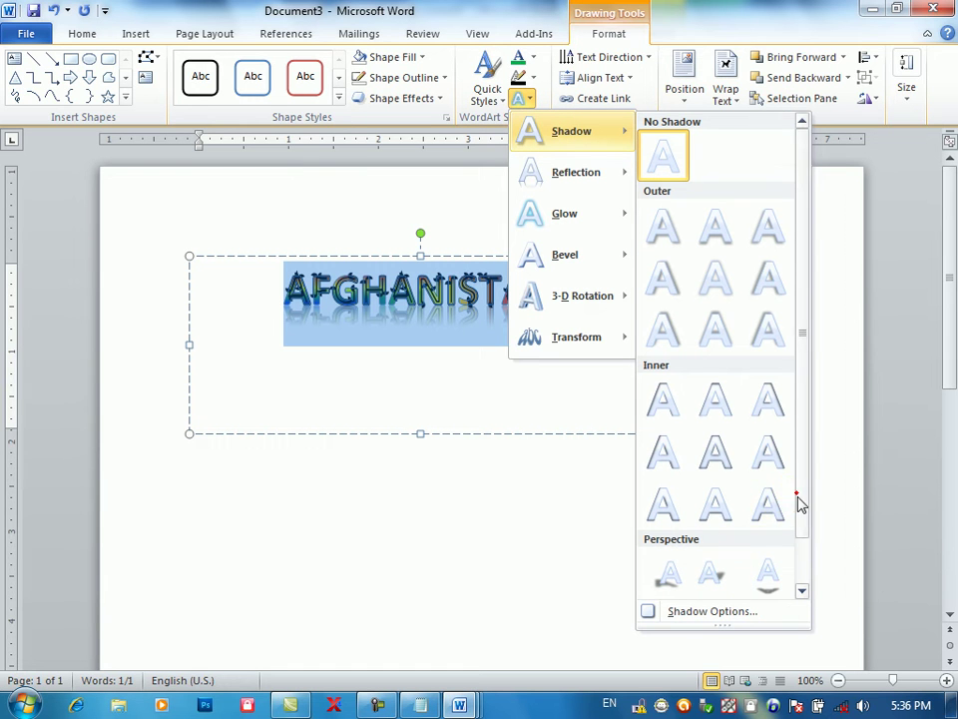
pyautogui.moveTo(795, 495); pyautogui.dragTo(800, 589)
pyautogui.click(722, 577)
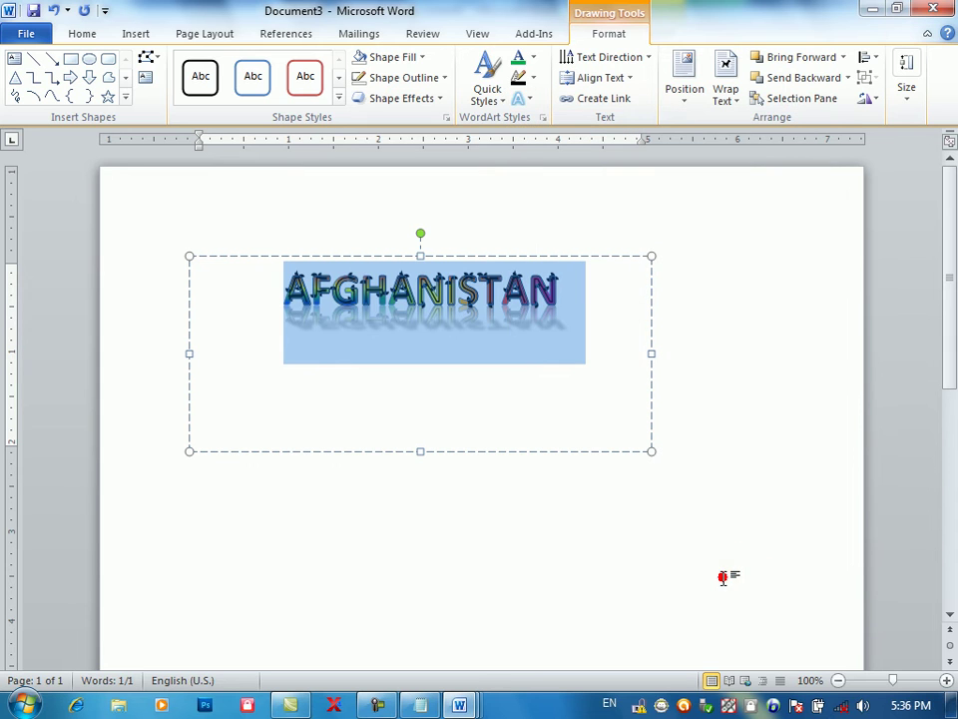
pyautogui.click(667, 555)
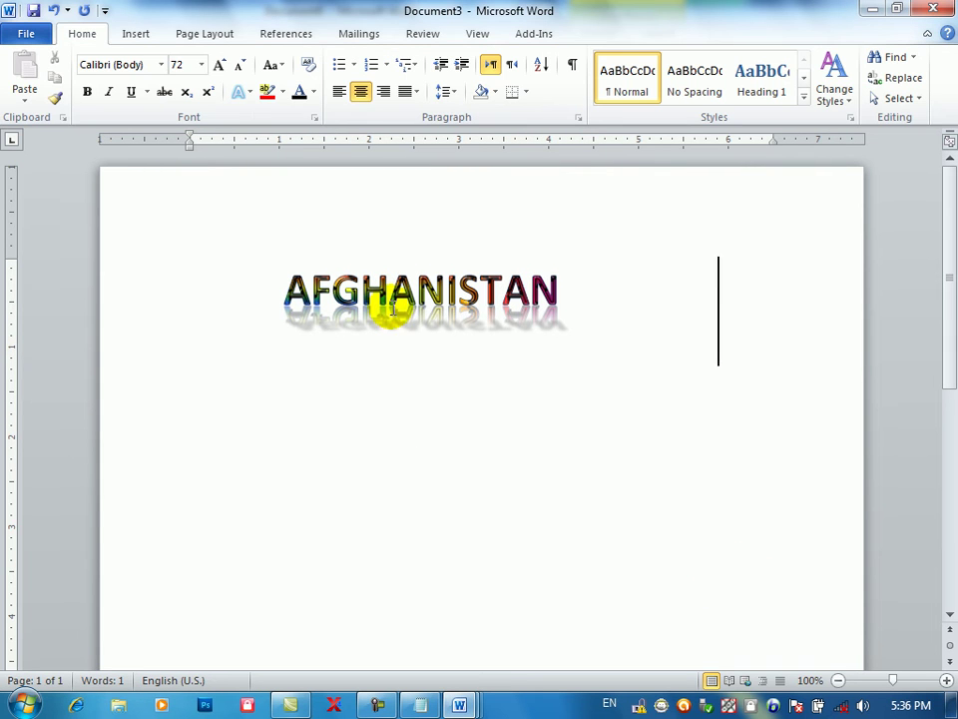
# Select the AFGHANISTAN text and apply a reflection variation.
pyautogui.click(552, 293)
pyautogui.moveTo(554, 290); pyautogui.dragTo(214, 289)
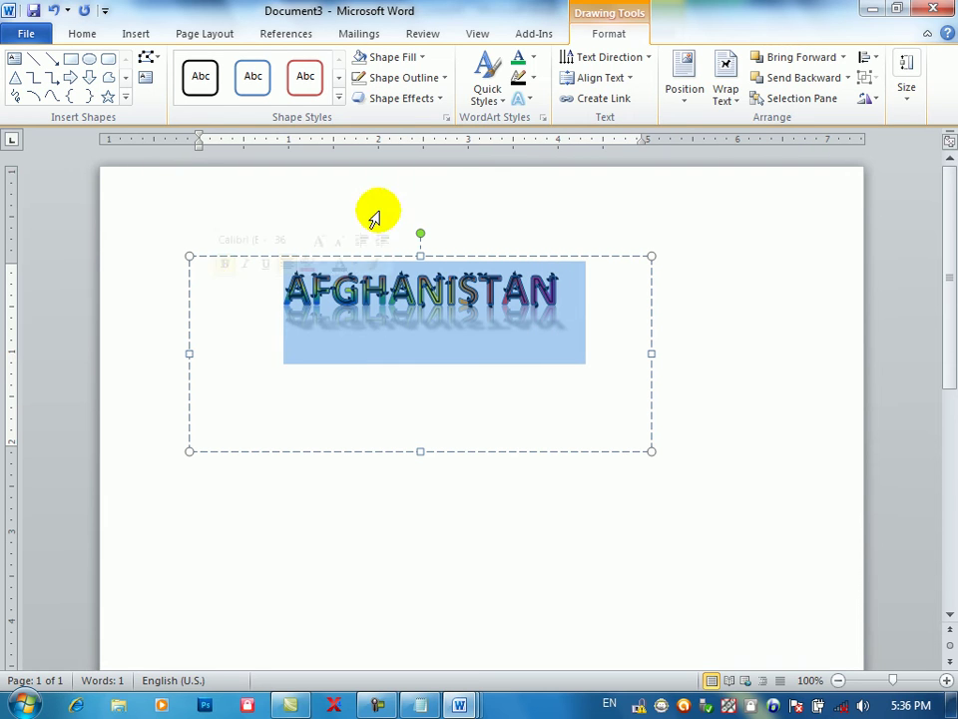
pyautogui.click(534, 97)
pyautogui.moveTo(560, 174)
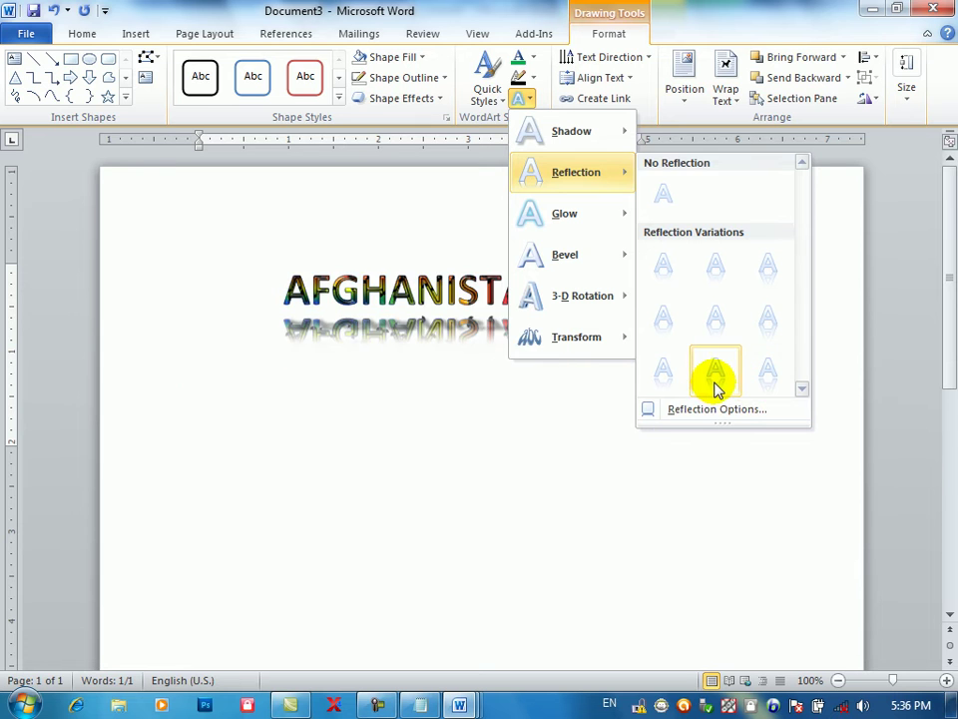
pyautogui.click(714, 385)
pyautogui.click(758, 360)
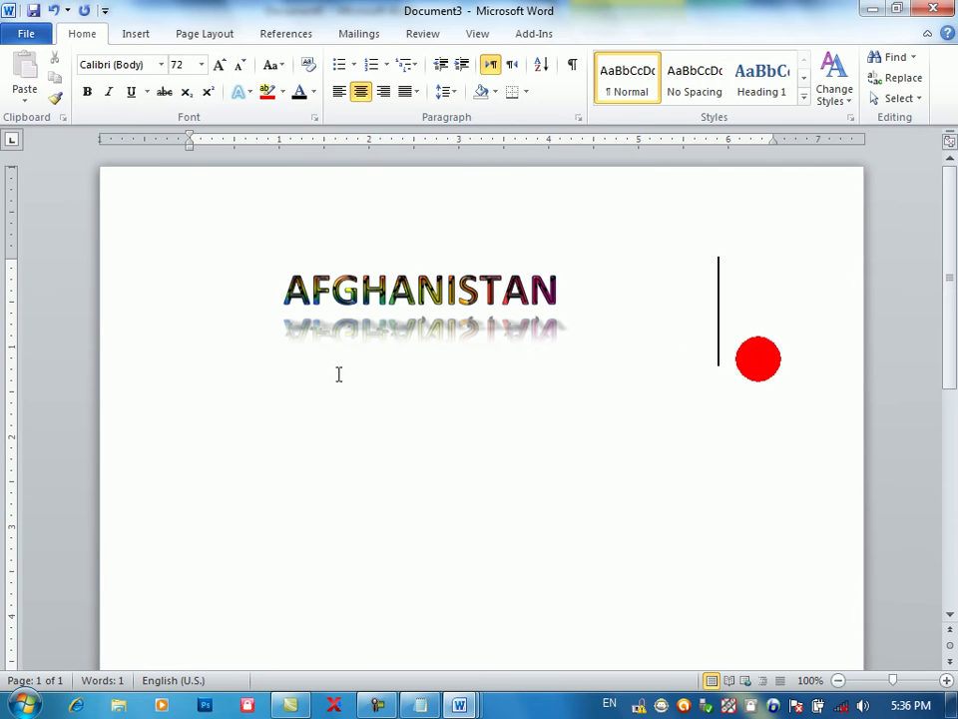
# Set the reflection to Full Reflection, 8 pt offset, with 0% transparency.
pyautogui.click(499, 300)
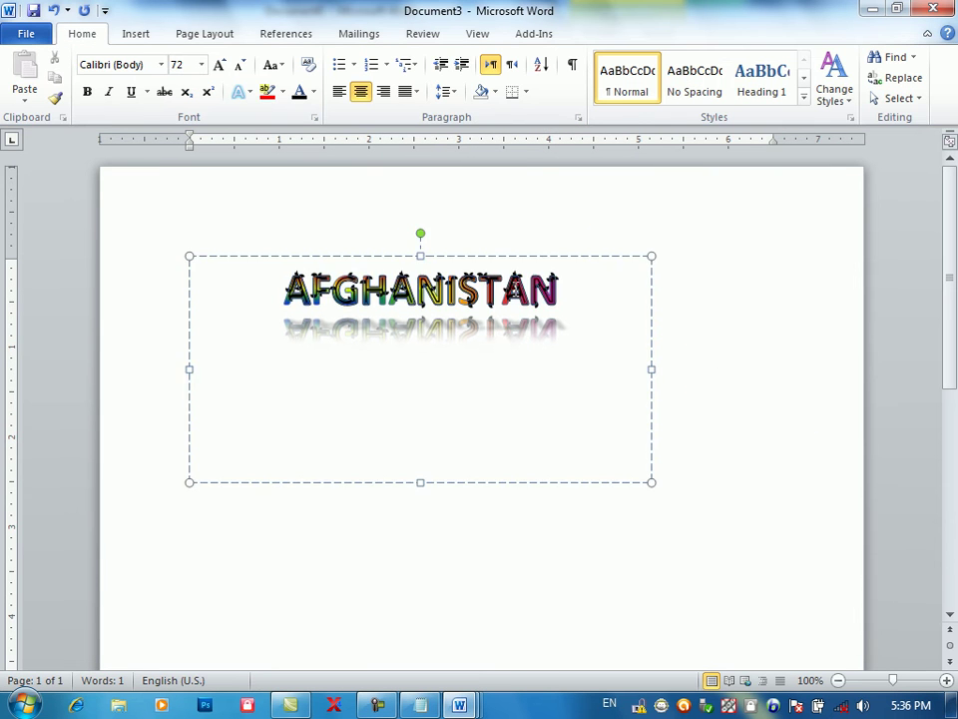
pyautogui.moveTo(415, 289)
pyautogui.mouseDown()
pyautogui.moveTo(563, 291)
pyautogui.moveTo(287, 287)
pyautogui.mouseUp()
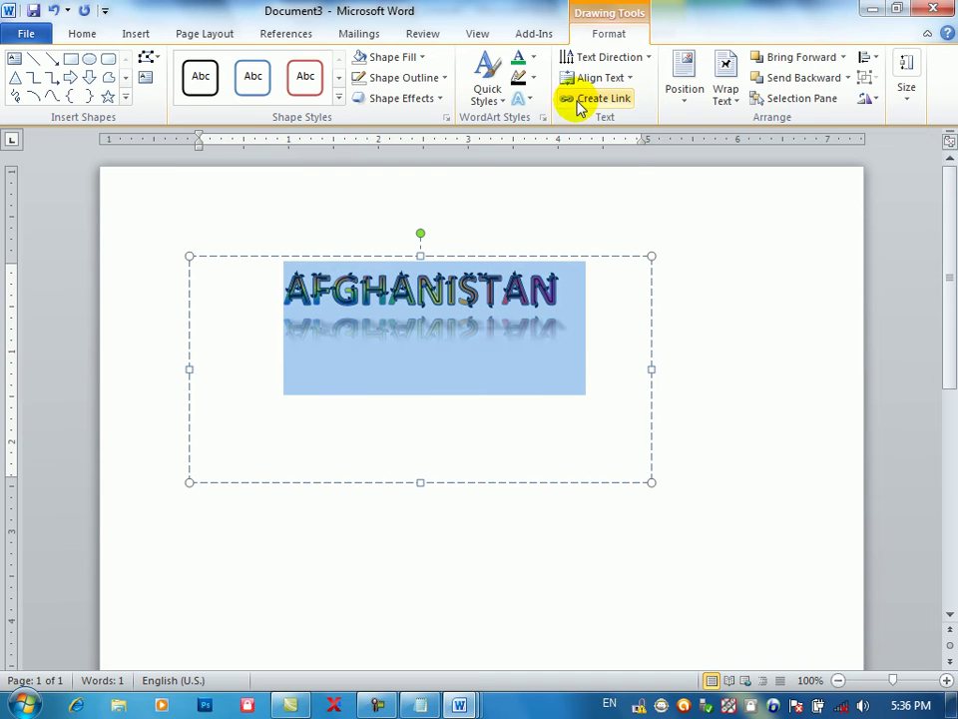
pyautogui.click(526, 100)
pyautogui.moveTo(563, 186)
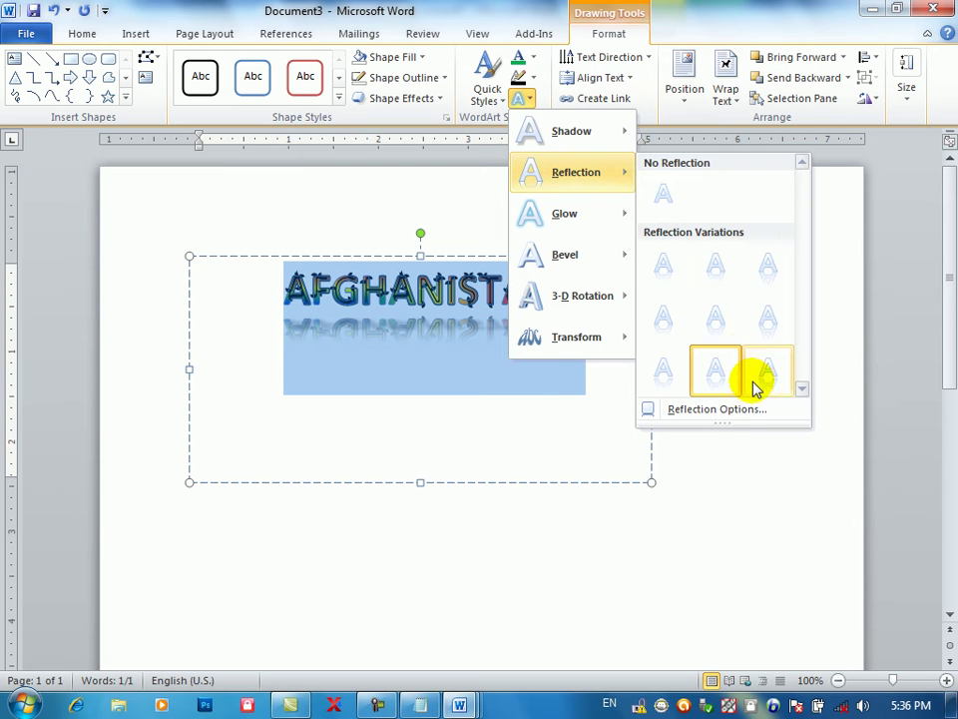
pyautogui.click(744, 414)
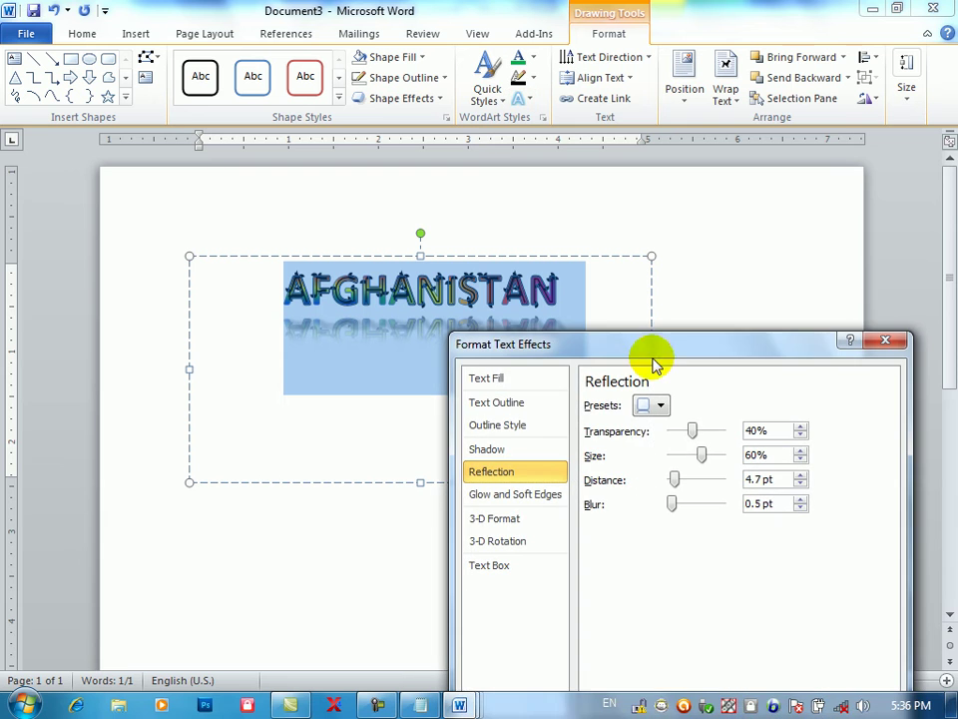
pyautogui.moveTo(631, 353); pyautogui.dragTo(679, 294)
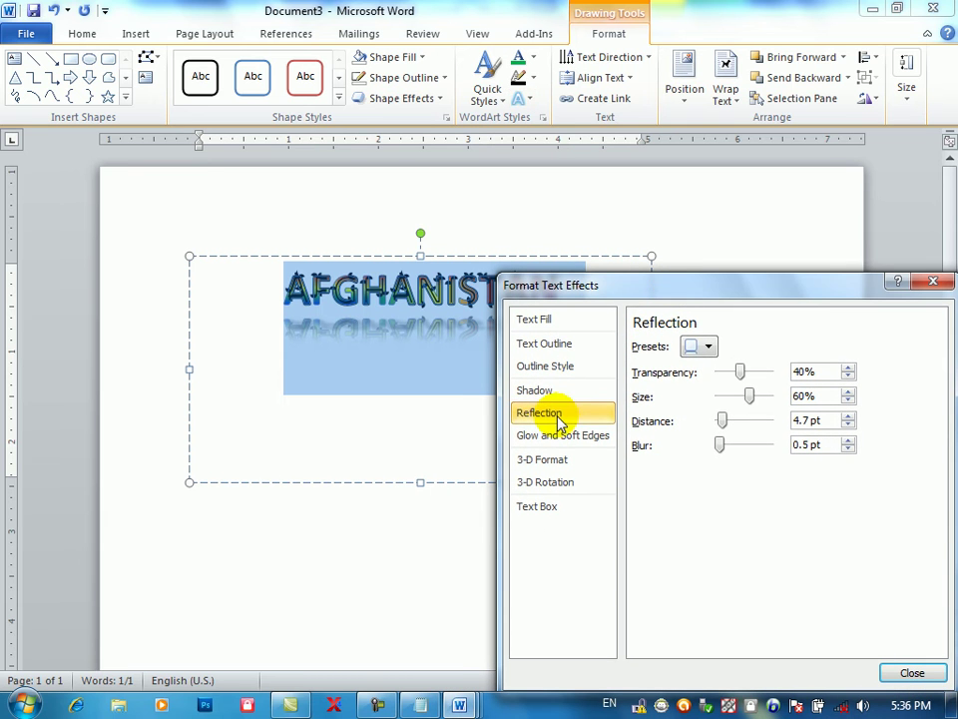
pyautogui.click(708, 349)
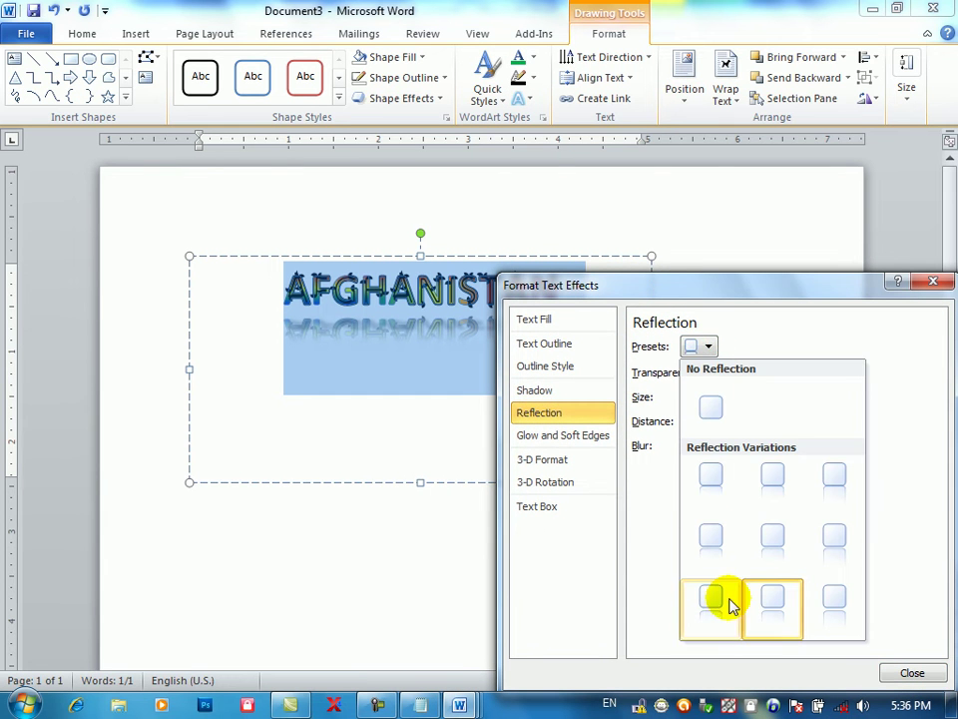
pyautogui.click(829, 619)
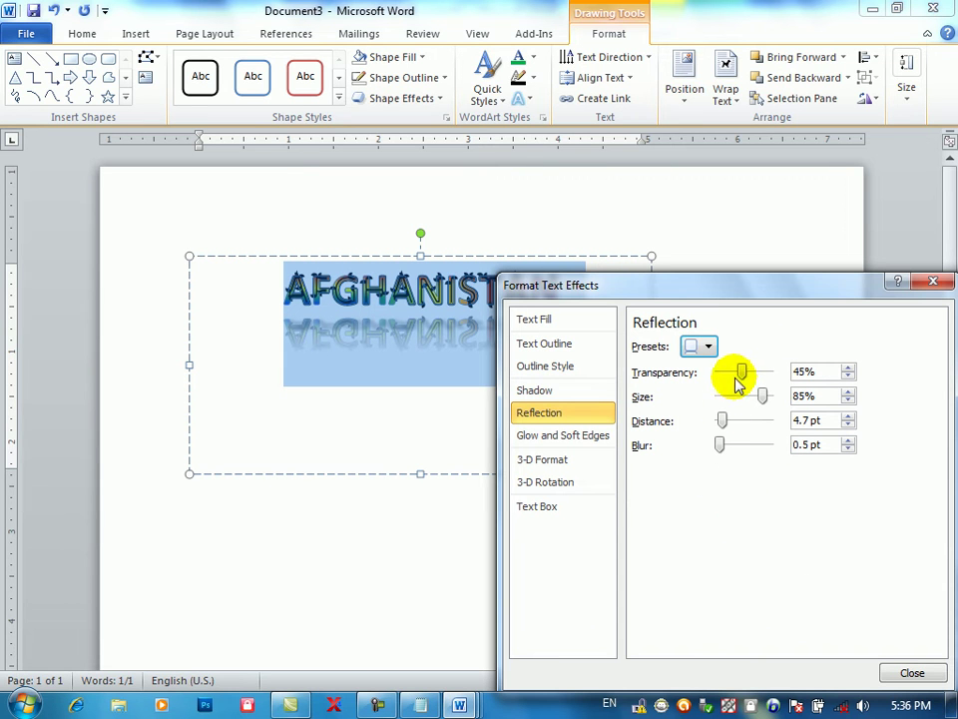
pyautogui.moveTo(719, 374)
pyautogui.mouseDown()
pyautogui.moveTo(727, 399)
pyautogui.moveTo(774, 400)
pyautogui.mouseUp()
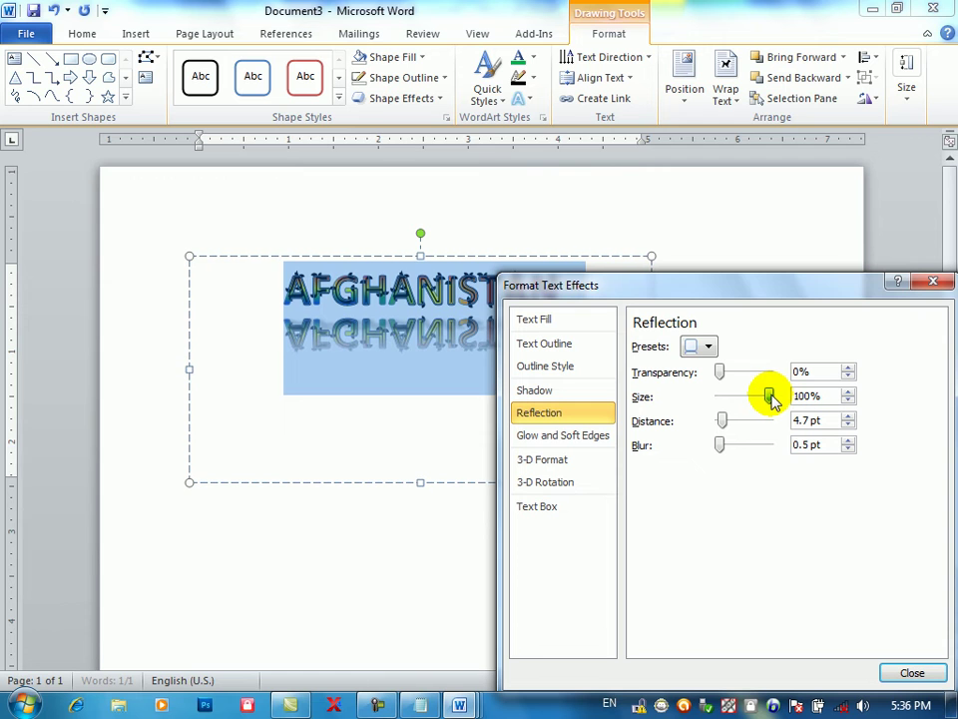
pyautogui.click(911, 673)
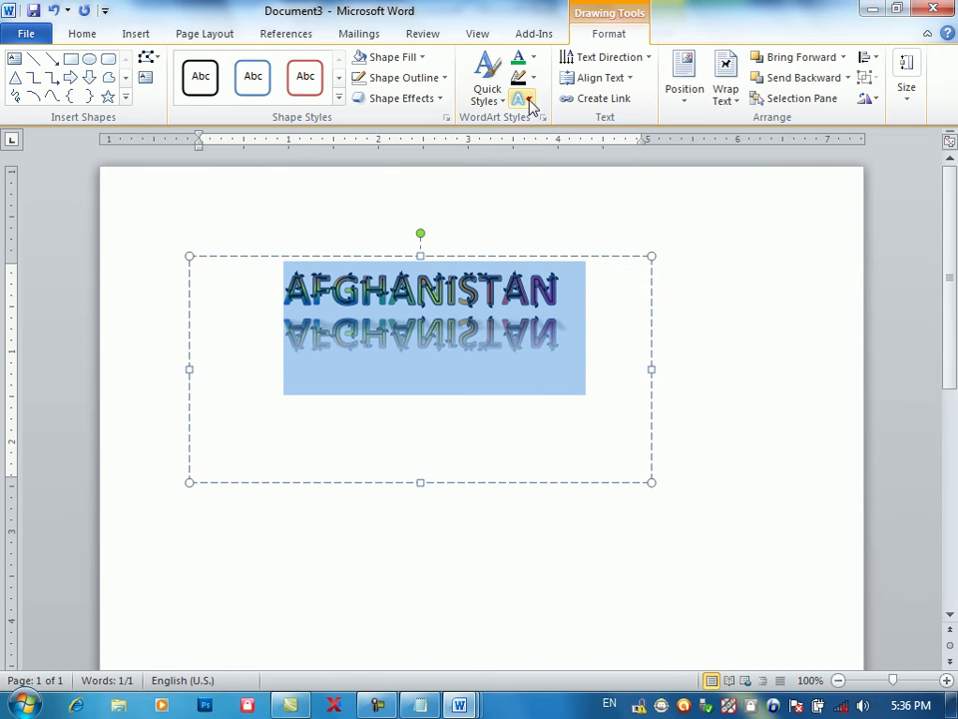
# Give AFGHANISTAN a red glow, leaving the text outline unchanged.
pyautogui.click(529, 101)
pyautogui.moveTo(560, 214)
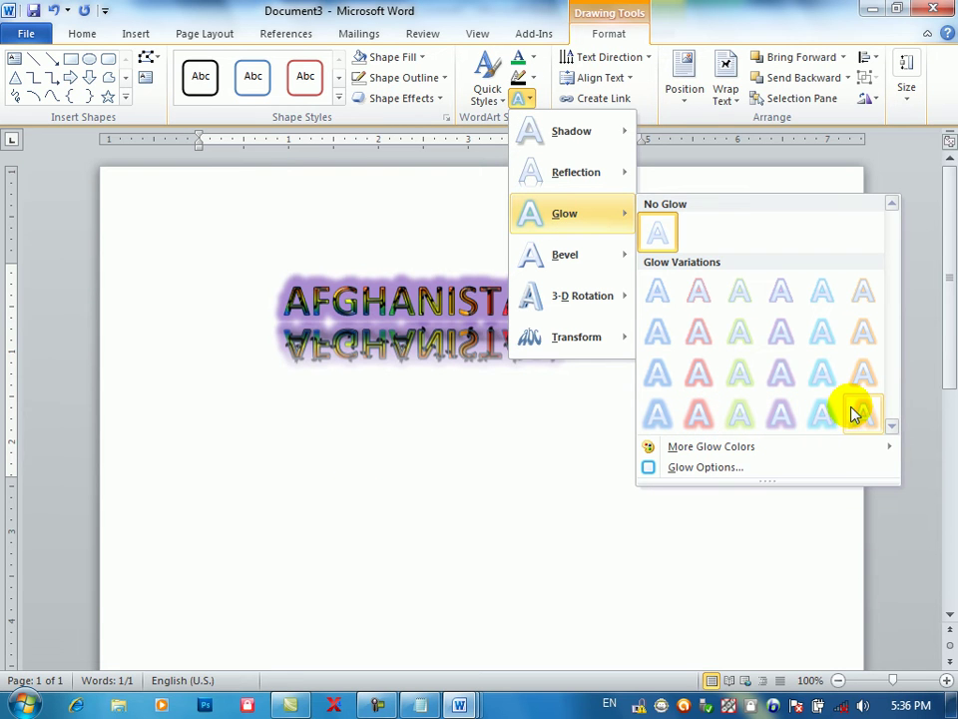
pyautogui.click(704, 423)
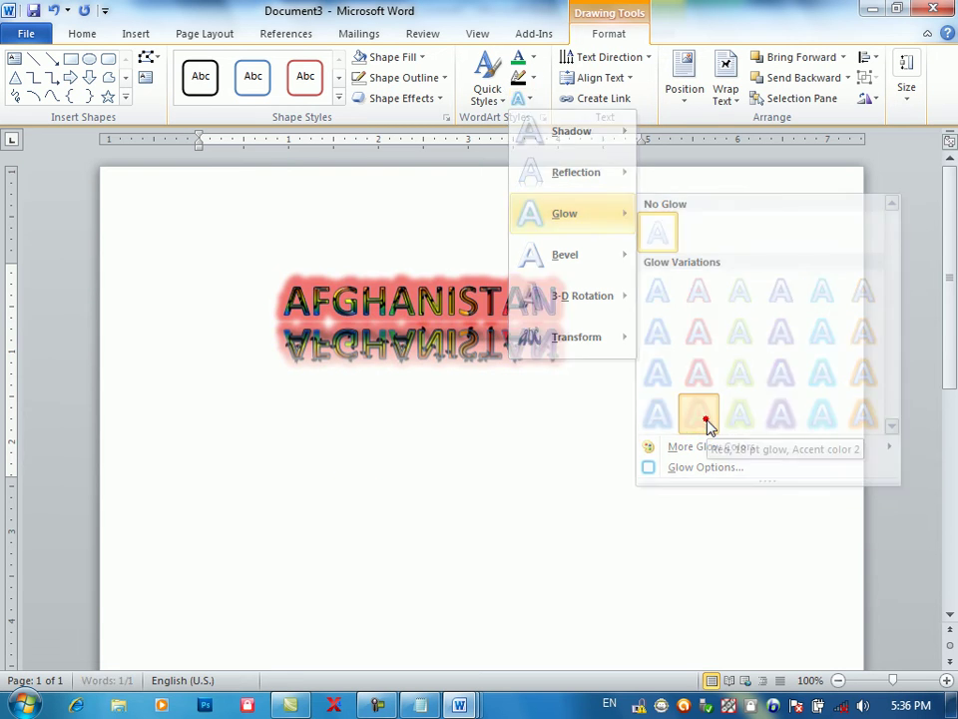
pyautogui.click(535, 78)
pyautogui.moveTo(577, 306)
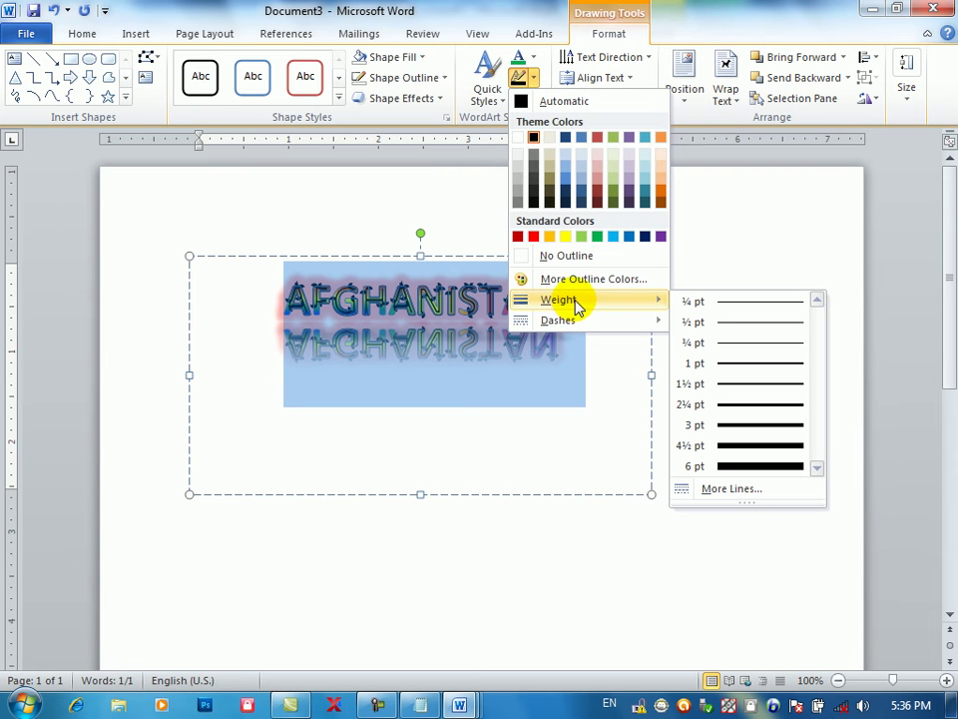
pyautogui.click(563, 136)
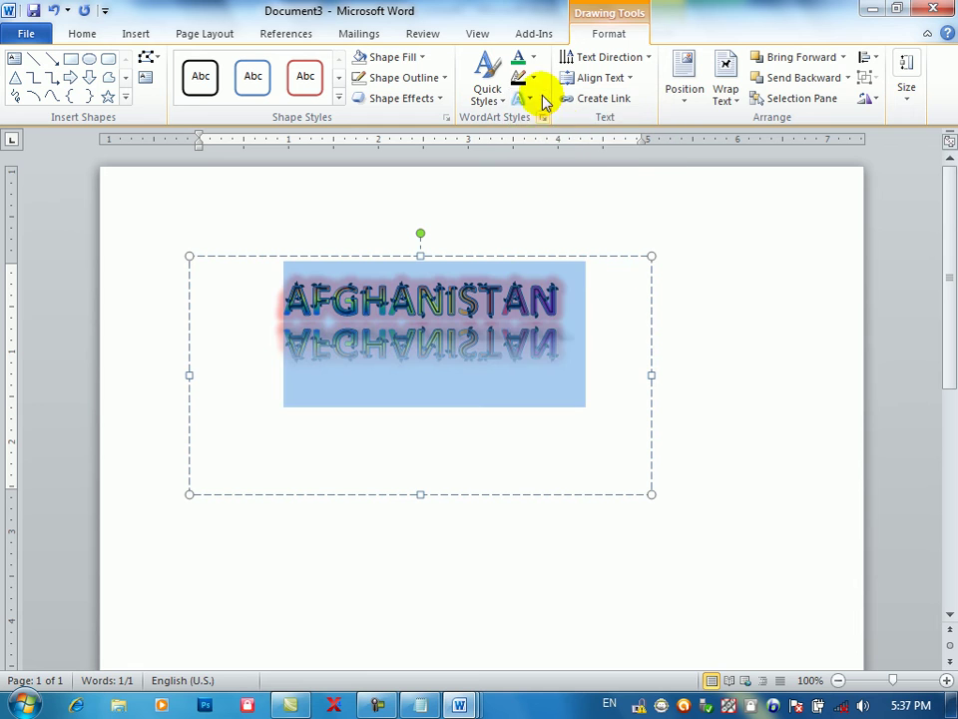
# Apply a Parallel 3-D Rotation preset from the bottom row to AFGHANISTAN.
pyautogui.click(533, 100)
pyautogui.moveTo(581, 262)
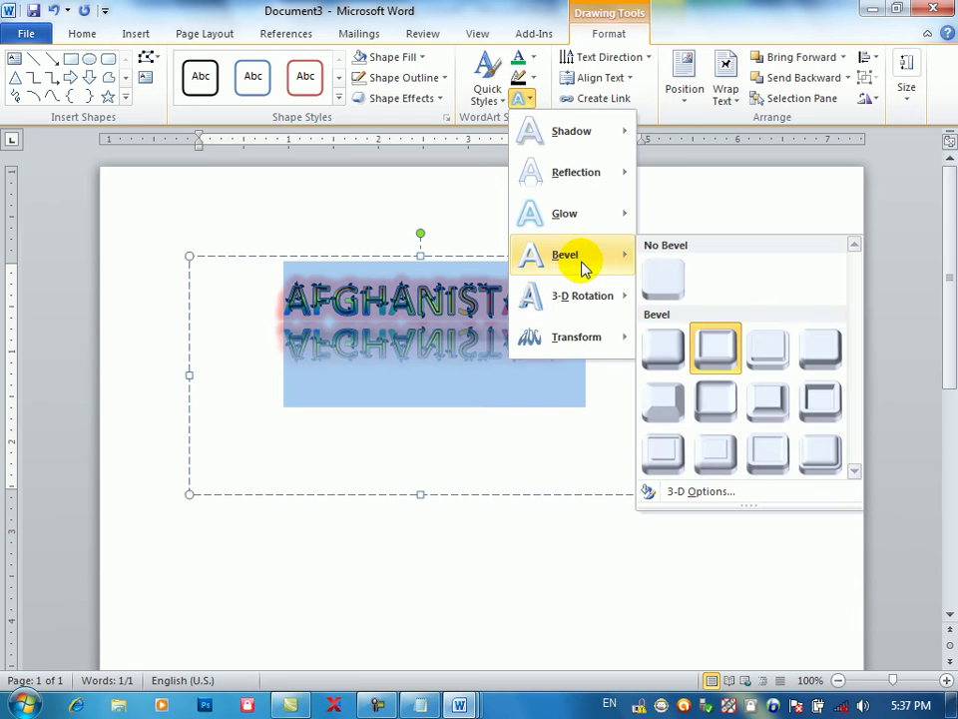
pyautogui.moveTo(592, 222)
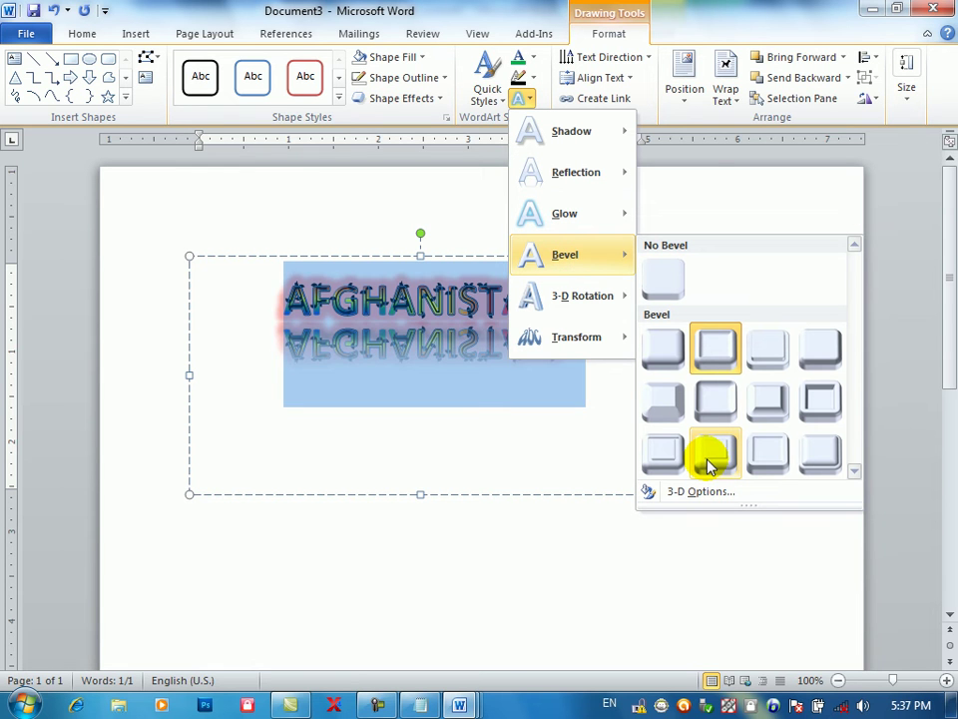
pyautogui.moveTo(595, 308)
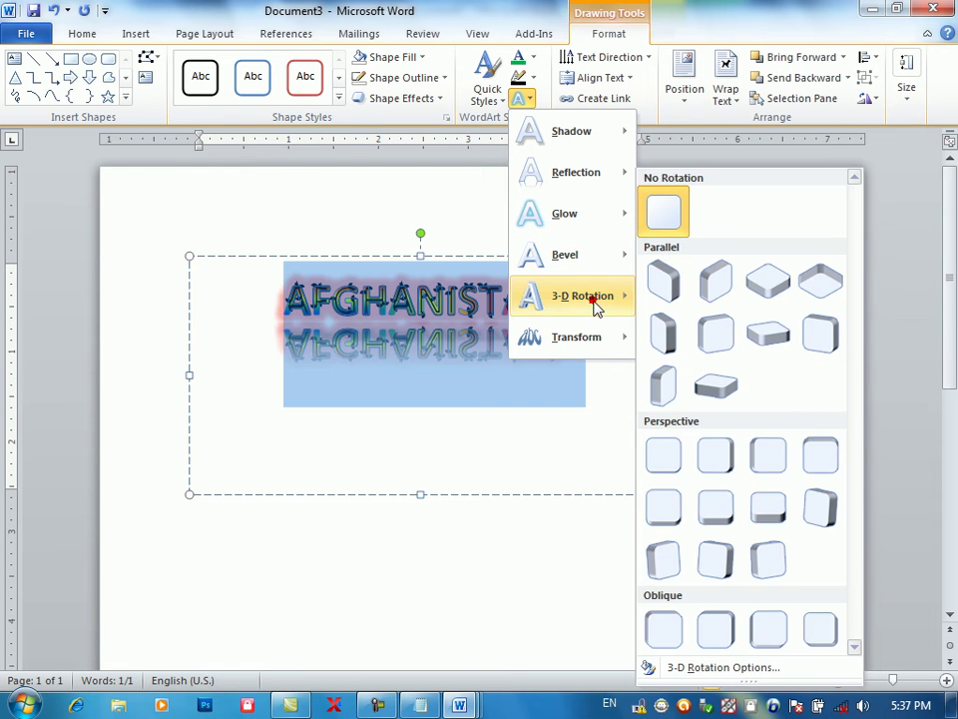
pyautogui.click(663, 385)
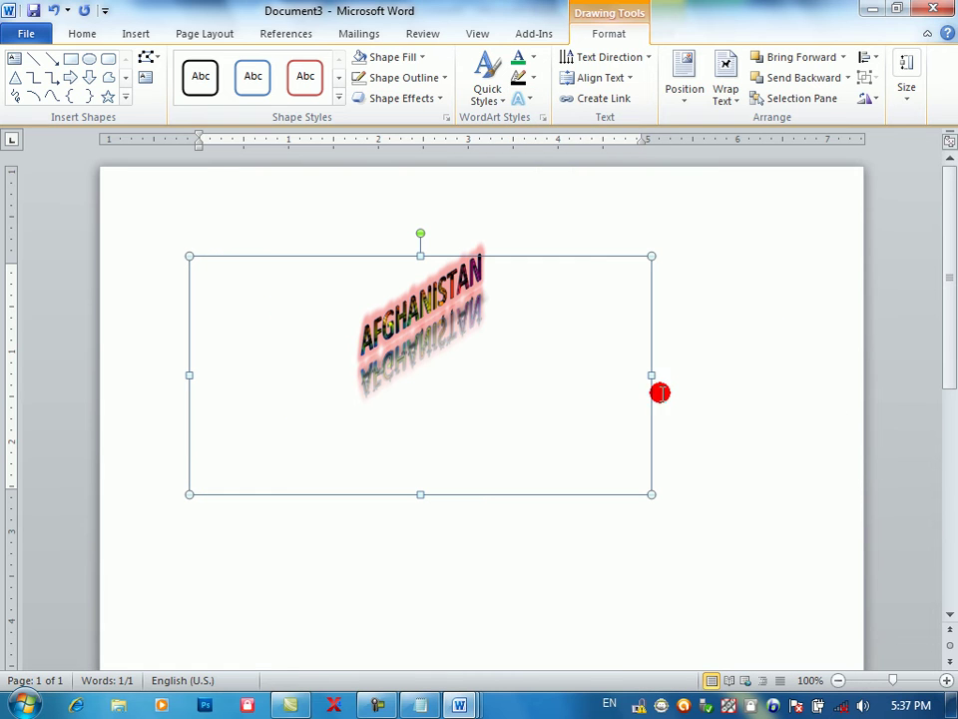
pyautogui.click(522, 100)
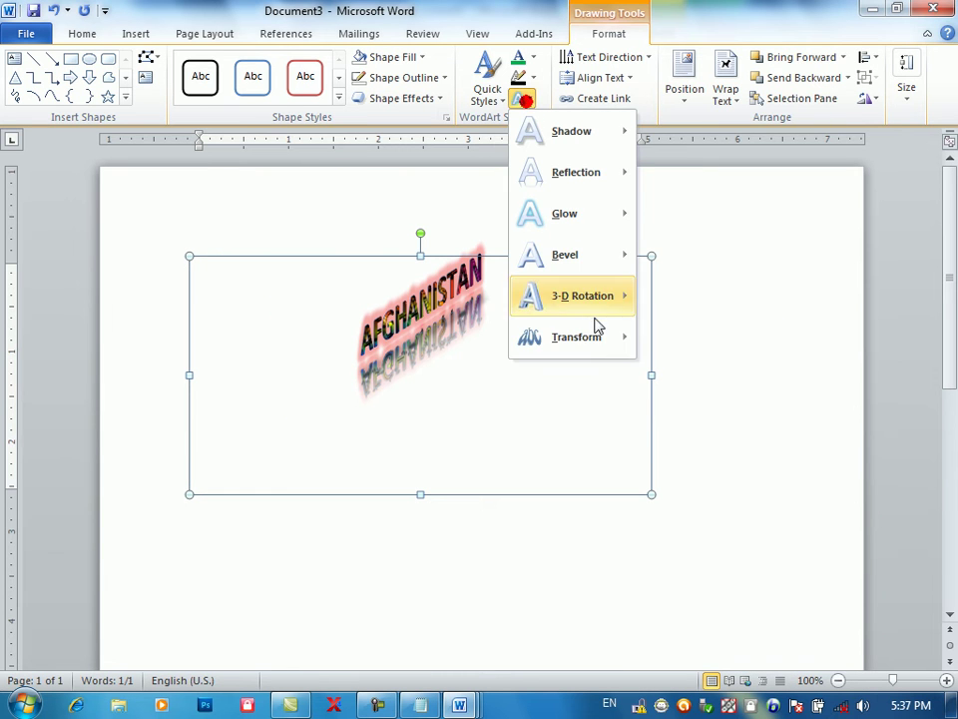
pyautogui.moveTo(597, 334)
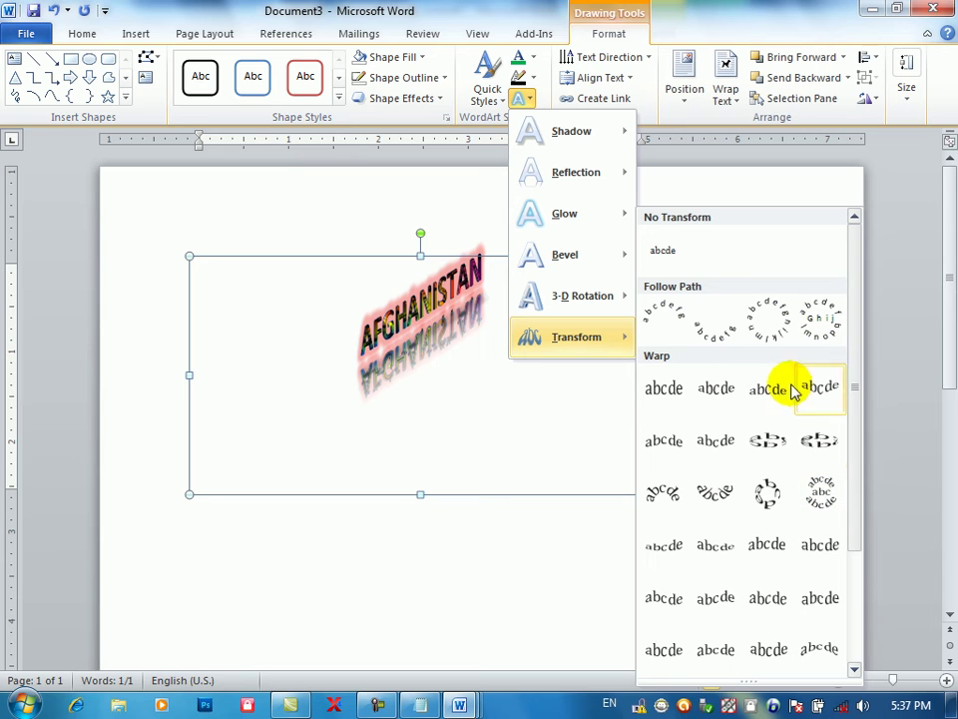
pyautogui.click(767, 342)
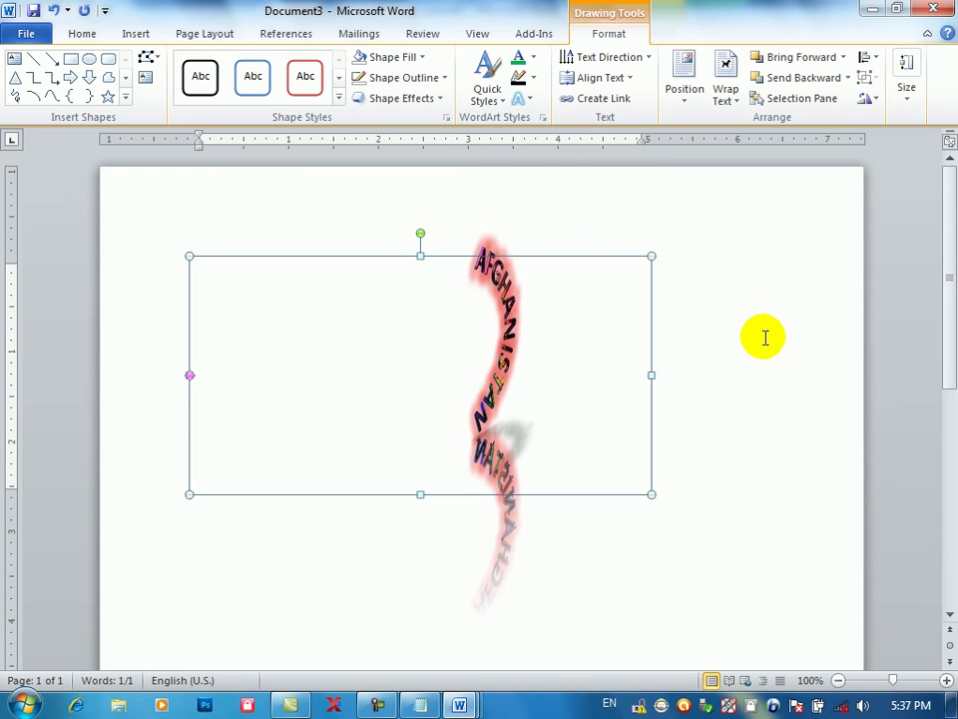
pyautogui.click(526, 99)
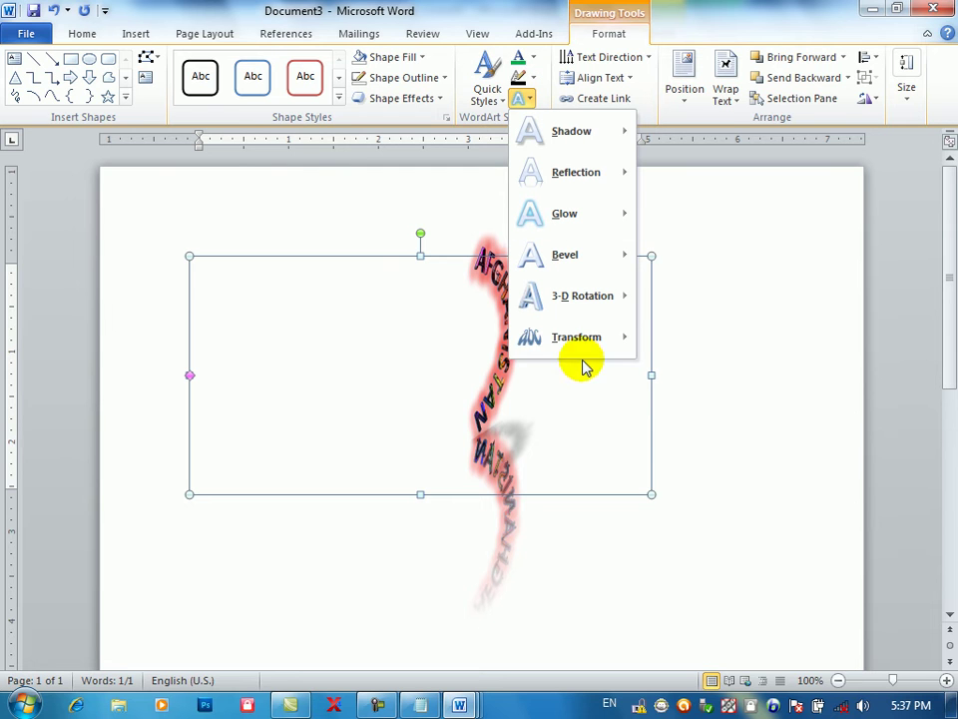
pyautogui.moveTo(578, 348)
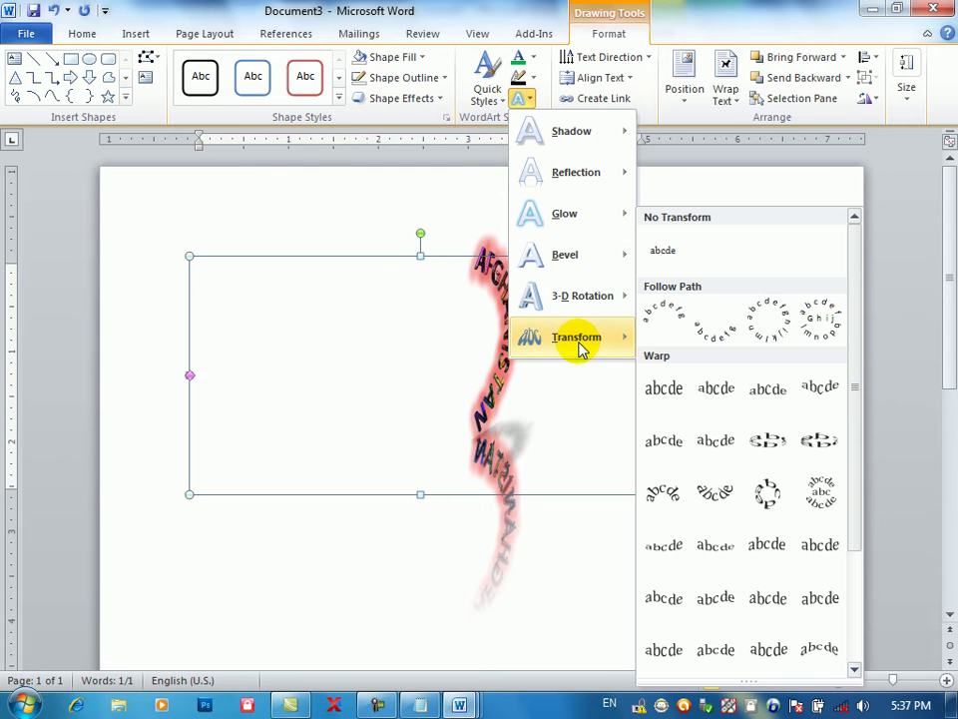
pyautogui.click(769, 494)
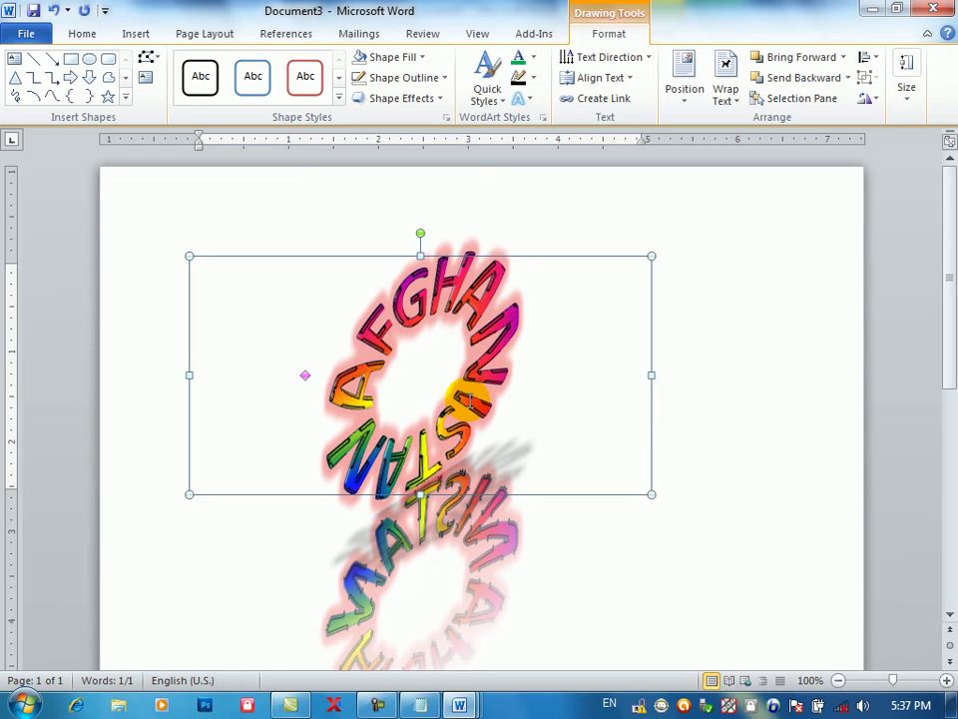
pyautogui.click(529, 98)
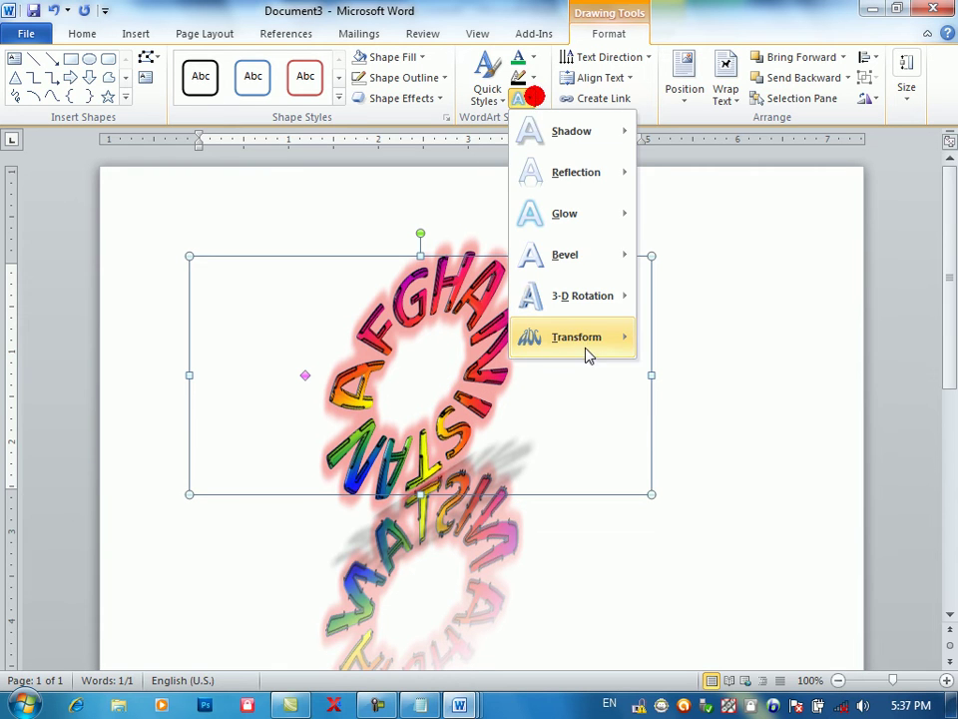
pyautogui.moveTo(589, 356)
pyautogui.click(859, 489)
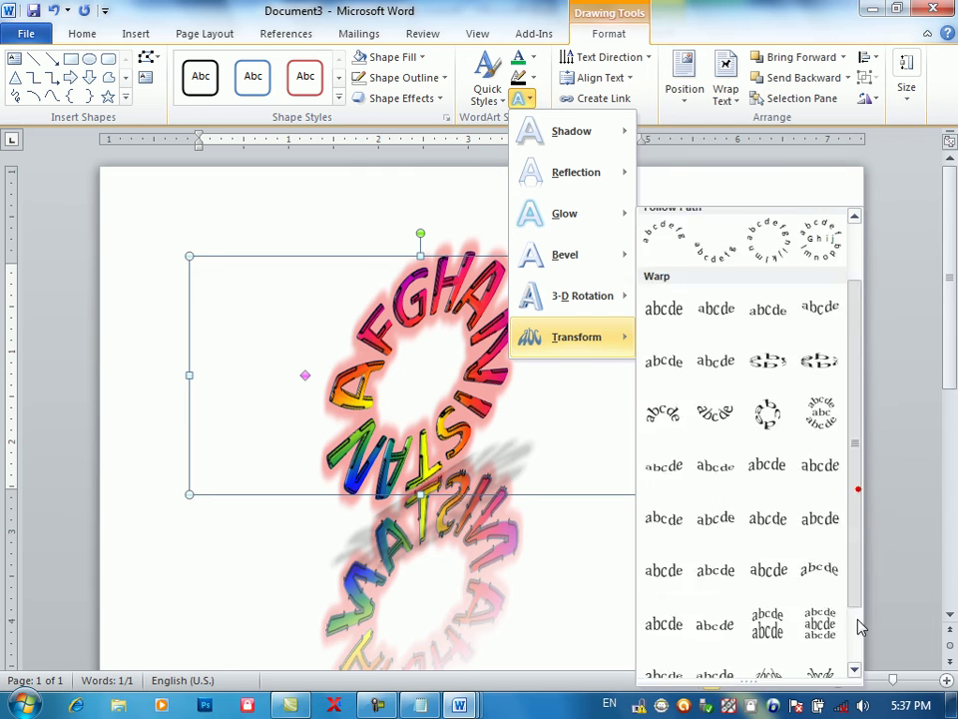
pyautogui.scroll(-2, 856, 644)
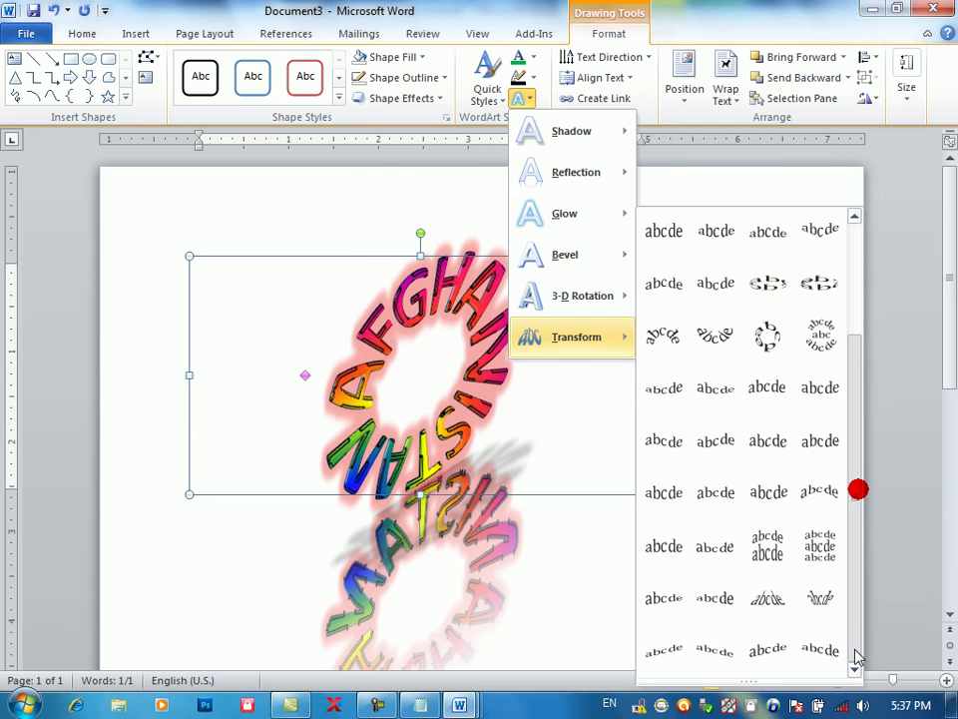
pyautogui.click(761, 286)
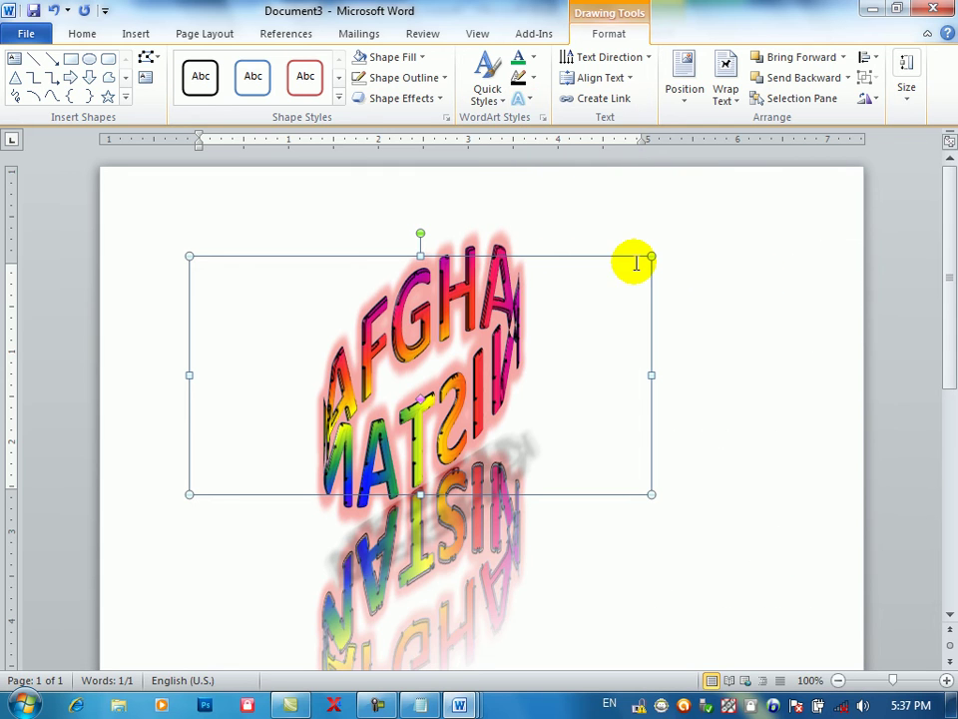
pyautogui.click(519, 98)
pyautogui.moveTo(597, 329)
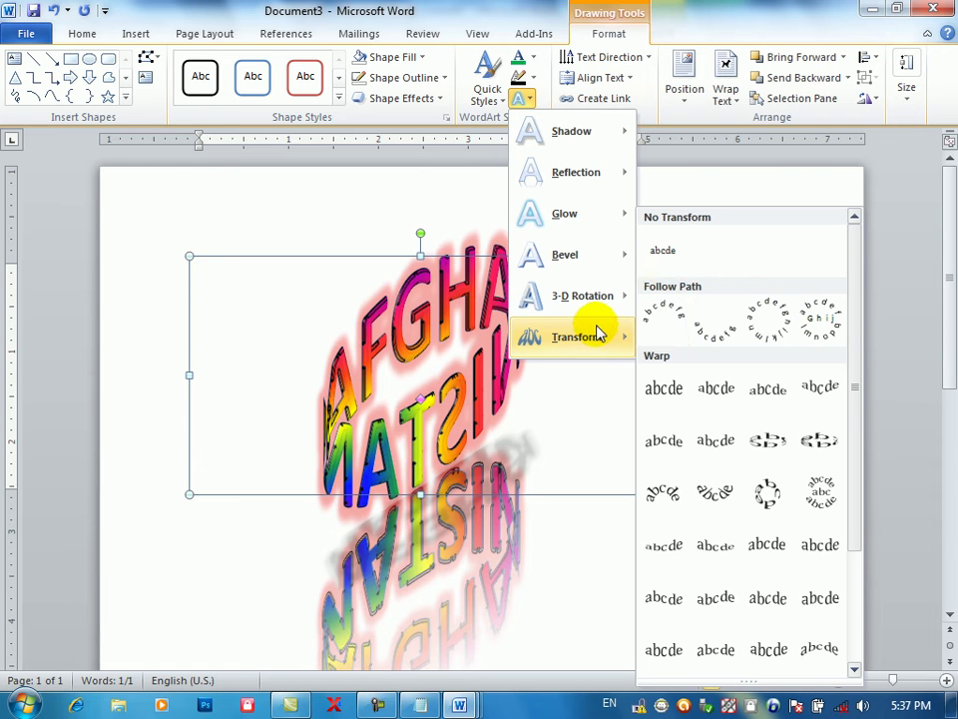
pyautogui.click(663, 253)
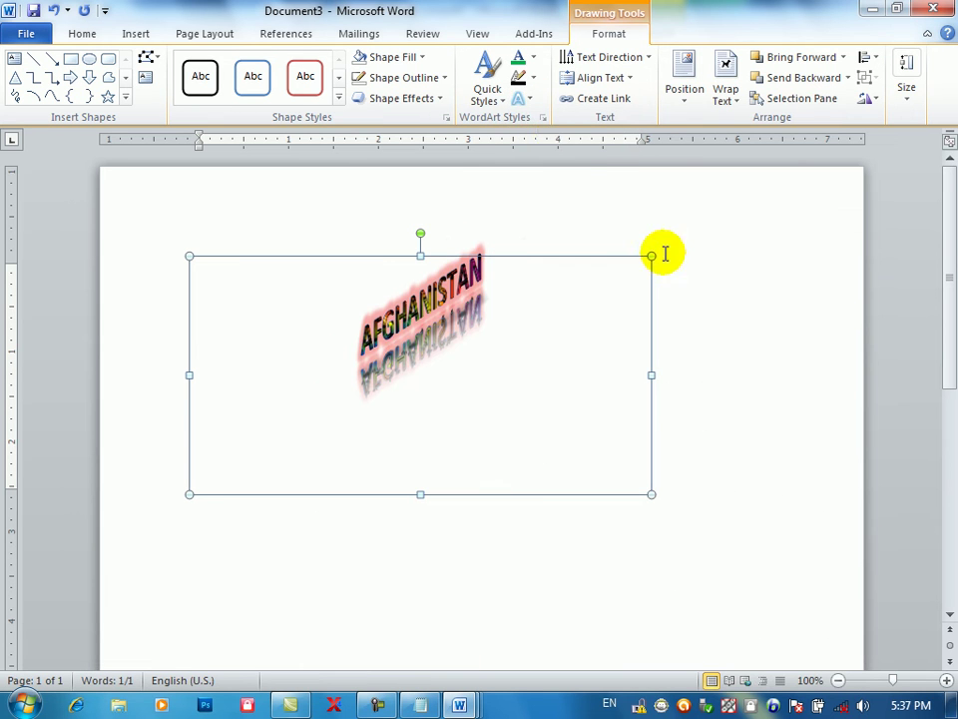
# Set AFGHANISTAN's 3-D Rotation to No Rotation so it sits level again.
pyautogui.click(534, 78)
pyautogui.click(535, 82)
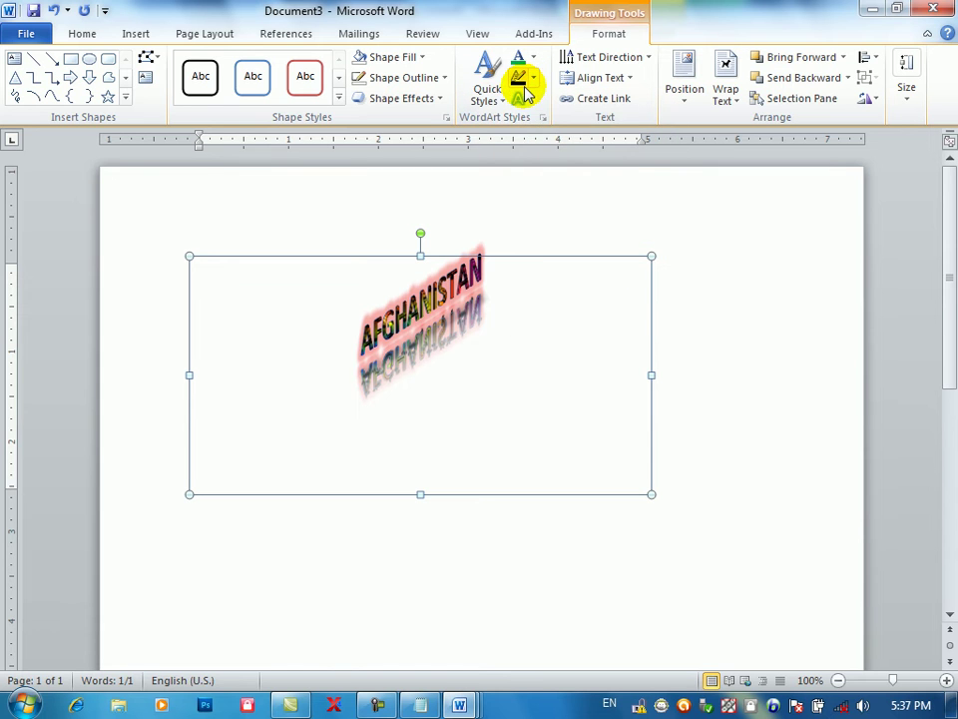
pyautogui.click(532, 102)
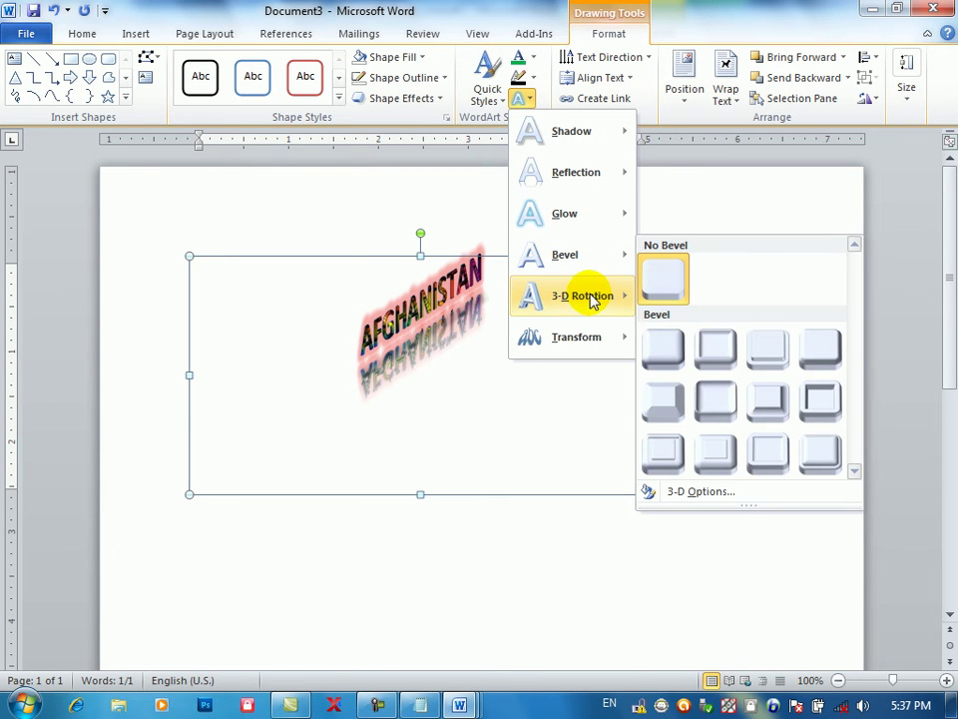
pyautogui.moveTo(591, 300)
pyautogui.click(651, 210)
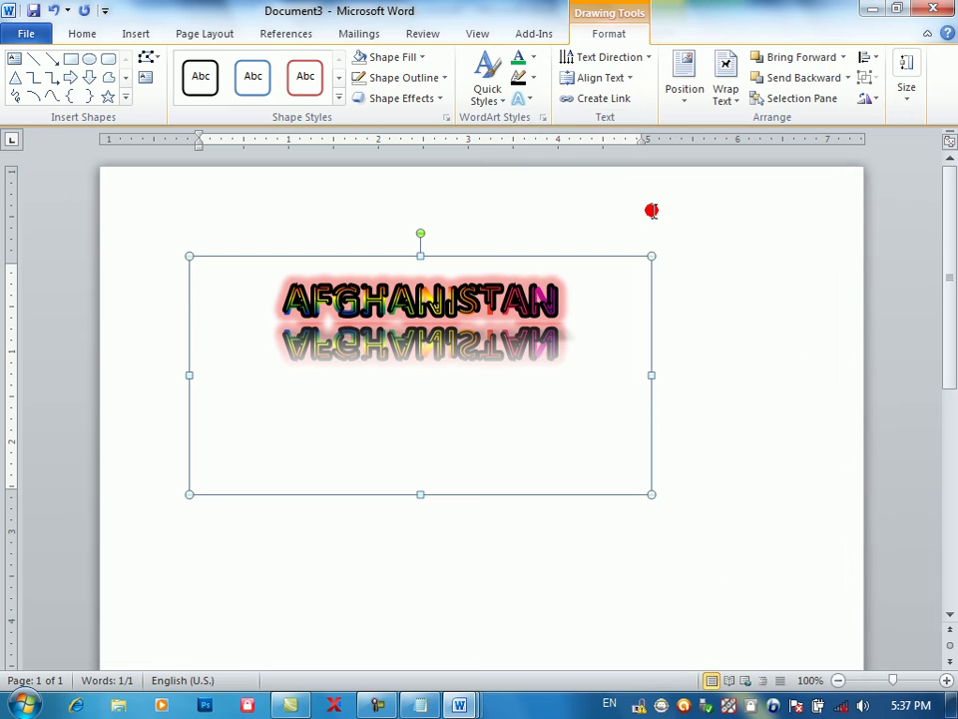
pyautogui.click(544, 118)
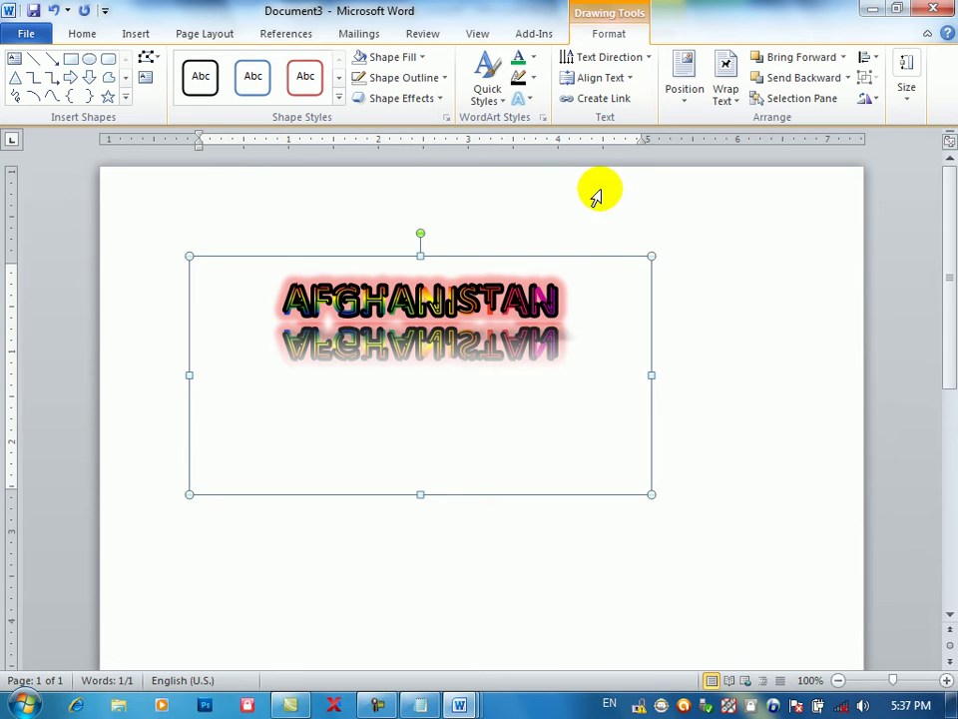
pyautogui.click(136, 33)
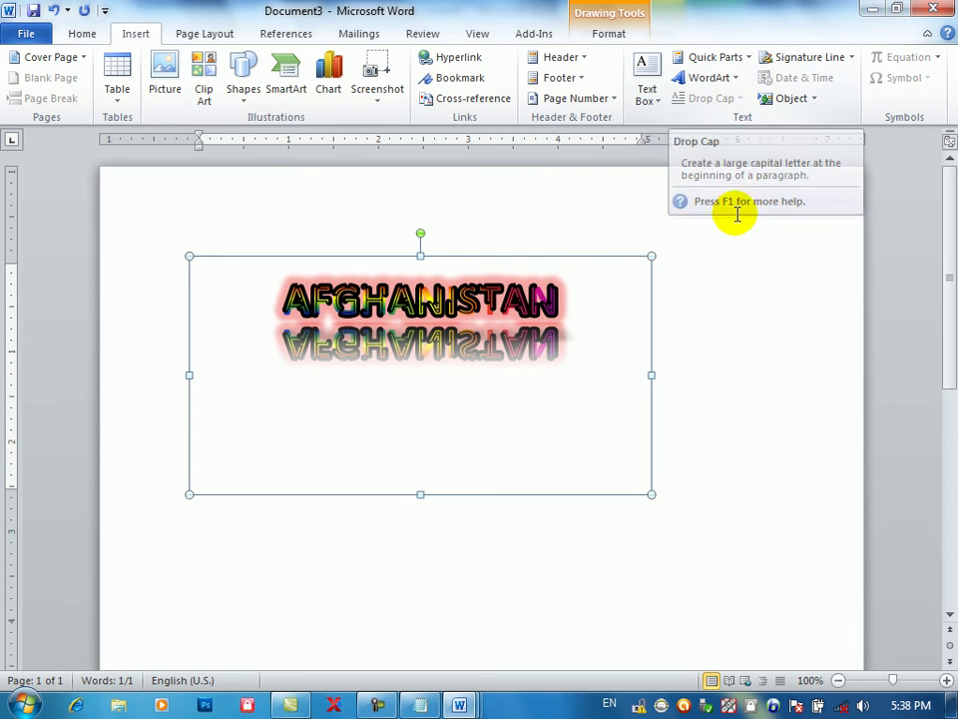
# Switch to Document4 and delete all of its existing text.
pyautogui.click(466, 702)
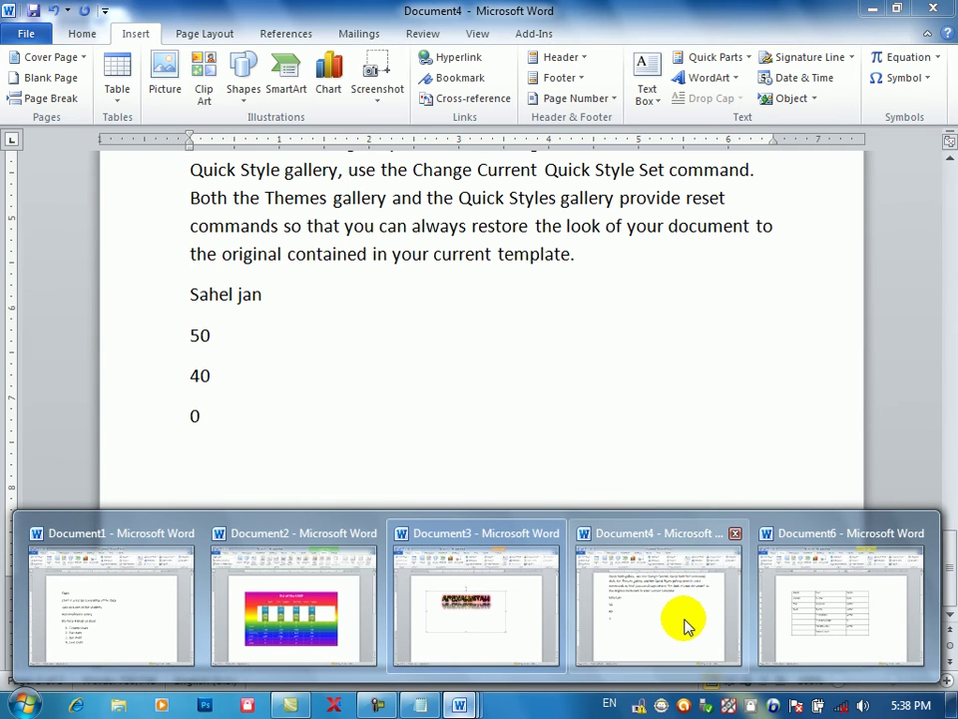
pyautogui.click(684, 618)
pyautogui.hotkey('ctrl', 'a')
pyautogui.press('Delete')
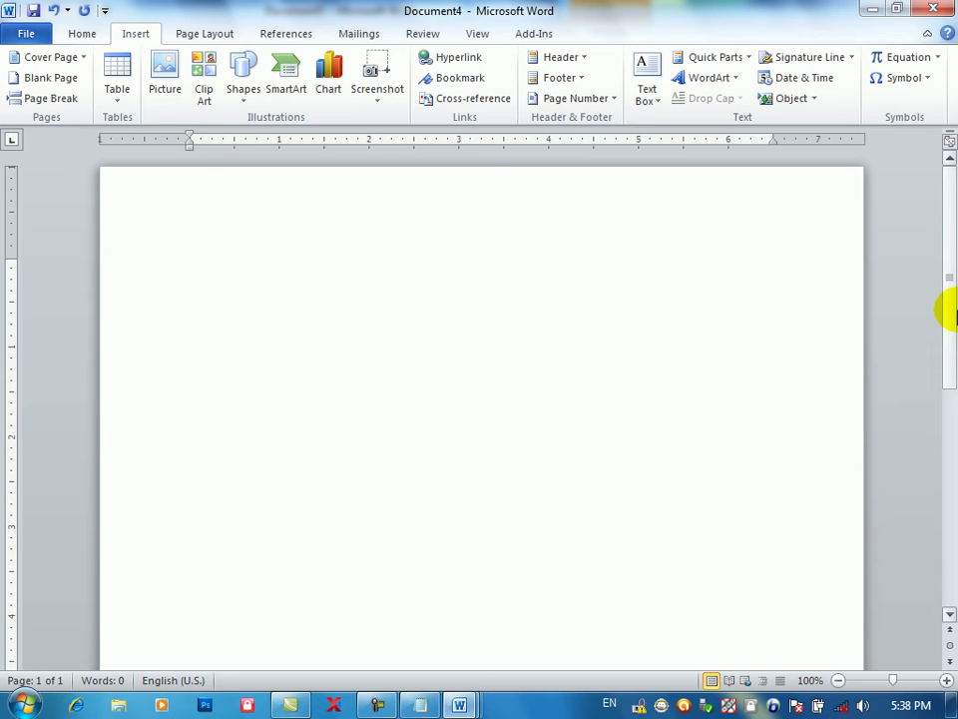
# Type the word Afghanistan as the first line.
pyautogui.write('Adgh')
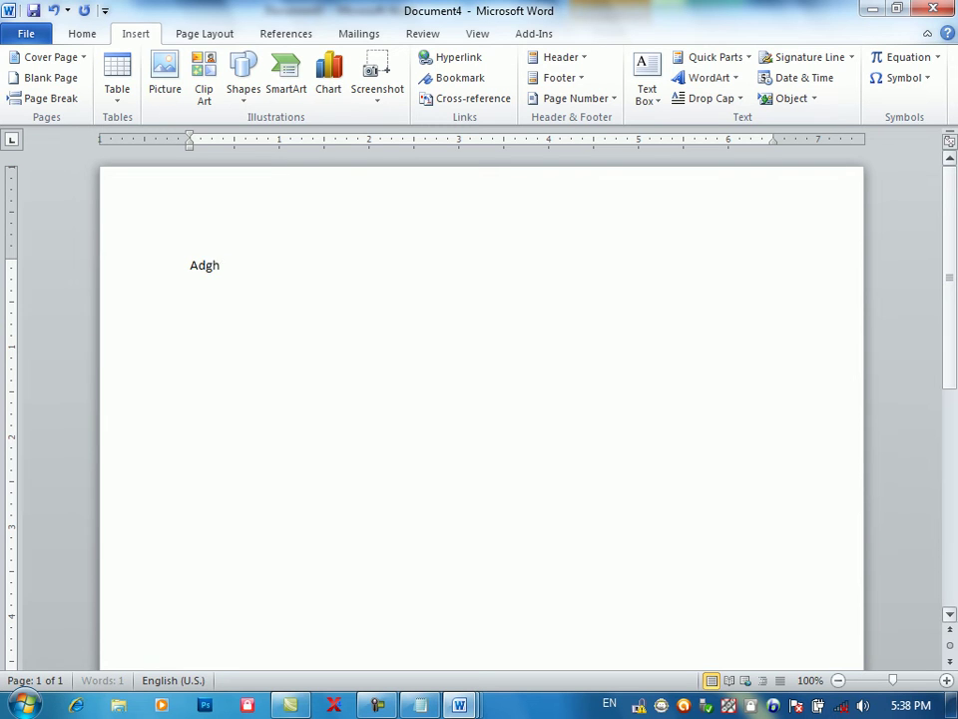
pyautogui.hotkey('ctrl', 'a')
pyautogui.press('Delete')
pyautogui.write('af')
pyautogui.press('BackSpace')
pyautogui.press('BackSpace')
pyautogui.write('A')
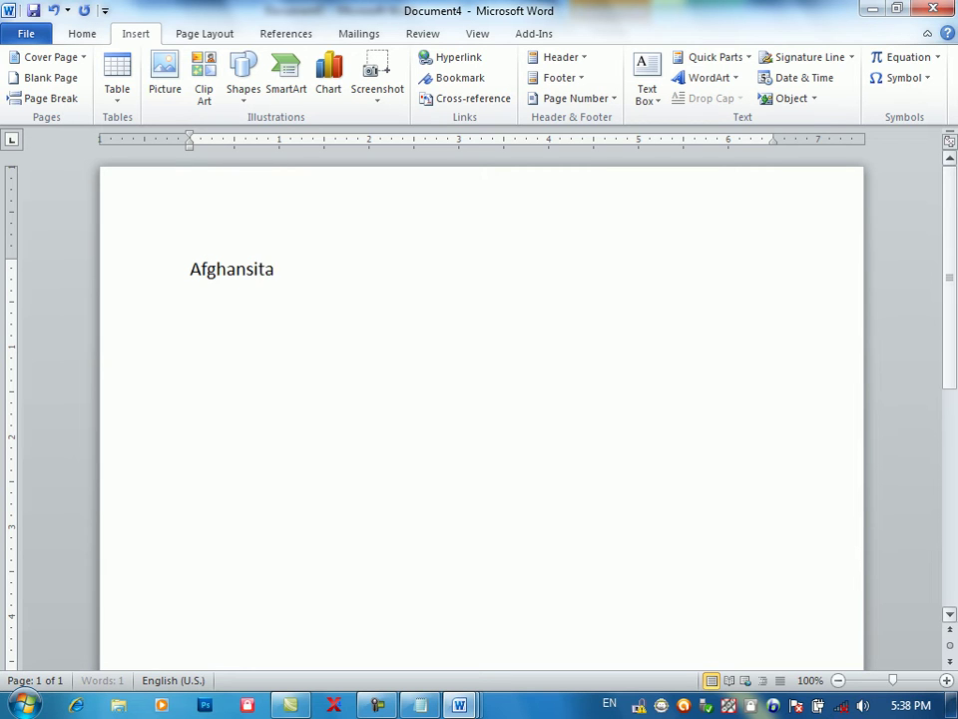
pyautogui.press('Return')
# Add =rand() sample paragraphs below it, then select the word Afghanistan.
pyautogui.write('\\')
pyautogui.press('BackSpace')
pyautogui.write('nd(')
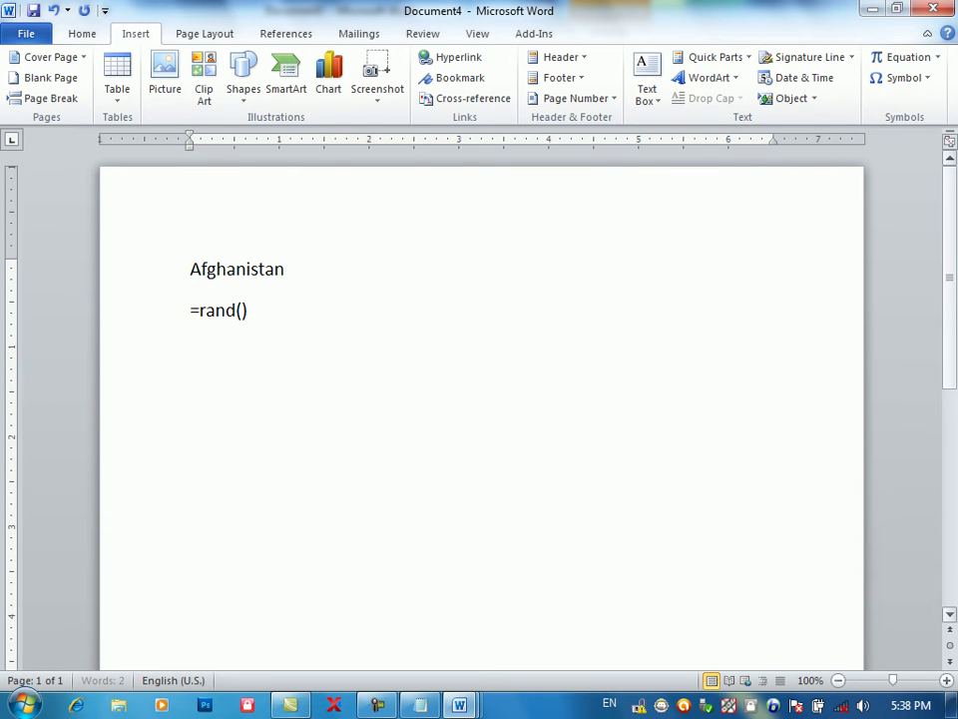
pyautogui.press('Return')
pyautogui.scroll(5, 938, 299)
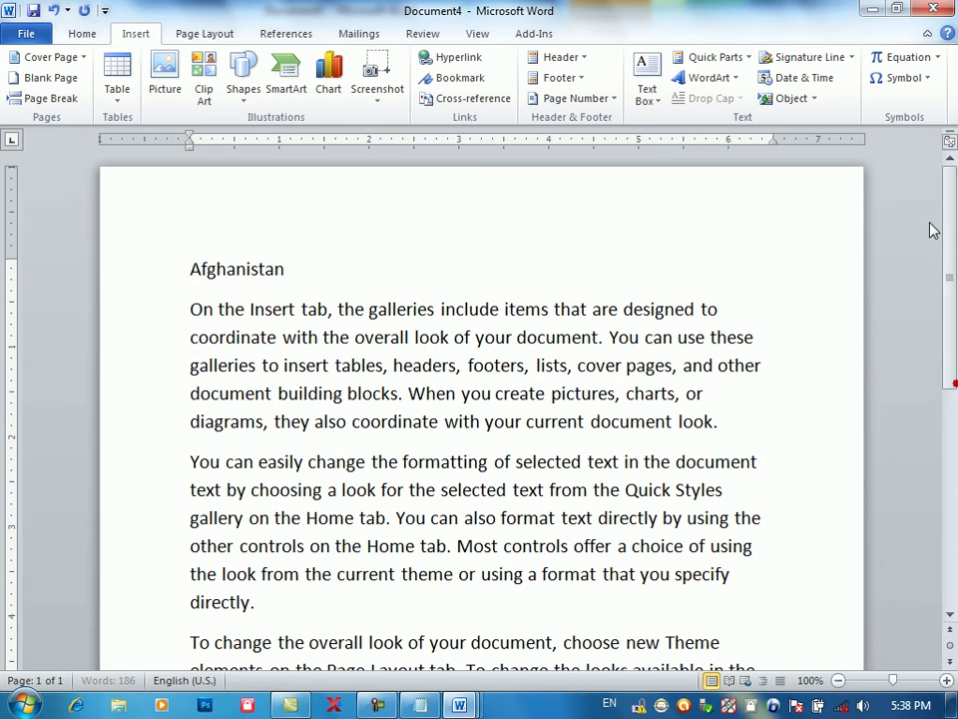
pyautogui.moveTo(333, 265); pyautogui.dragTo(133, 267)
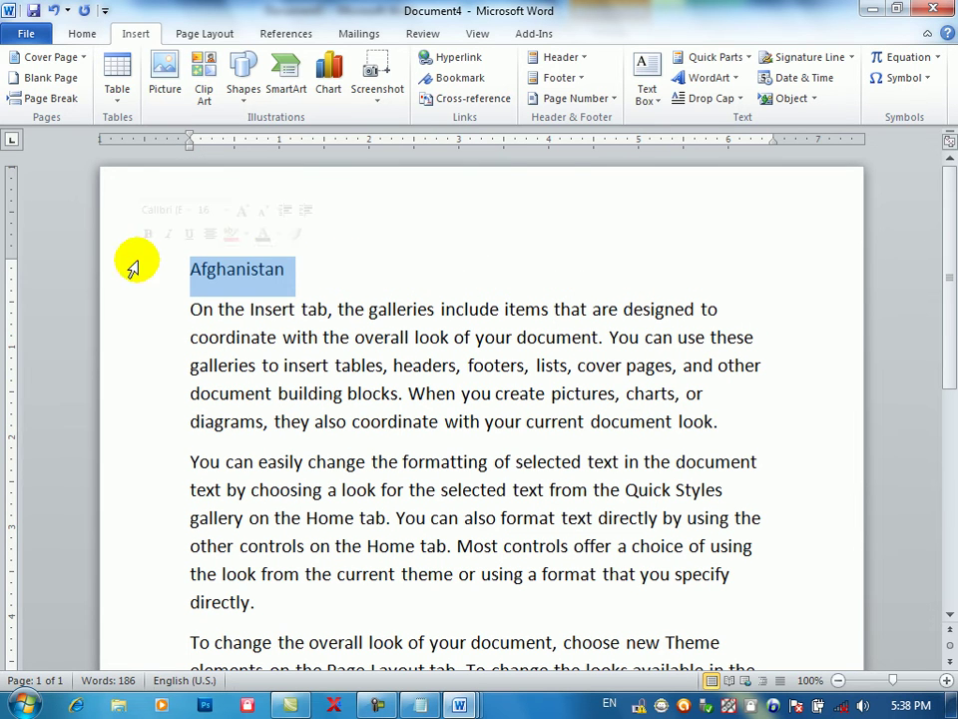
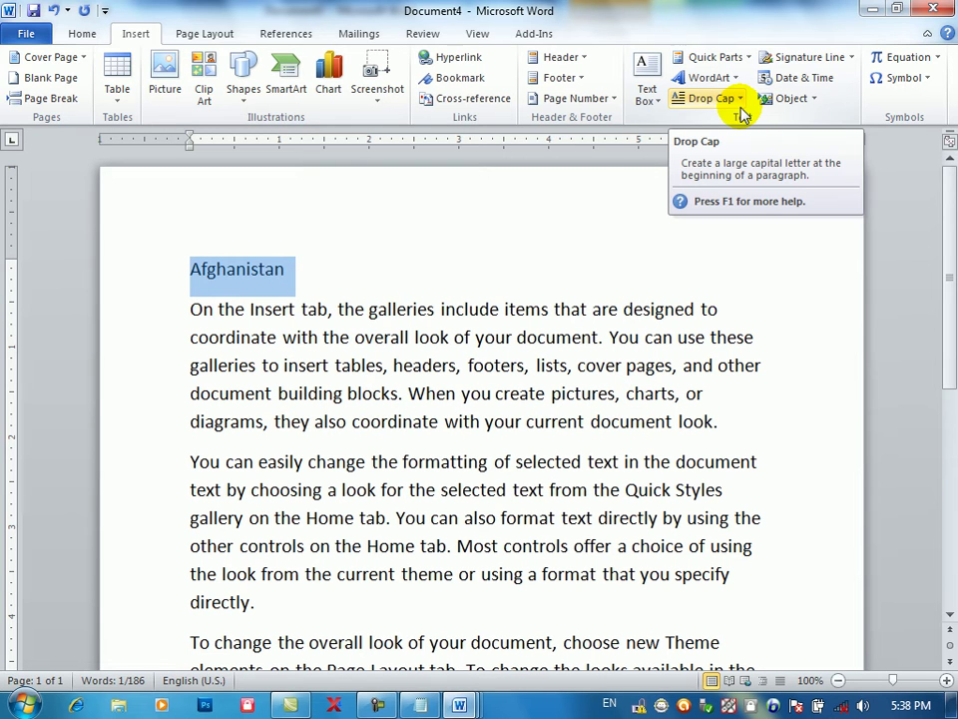
# Give the heading a Dropped capital A and set the drop cap font to Adobe Caslon Pro.
pyautogui.click(740, 108)
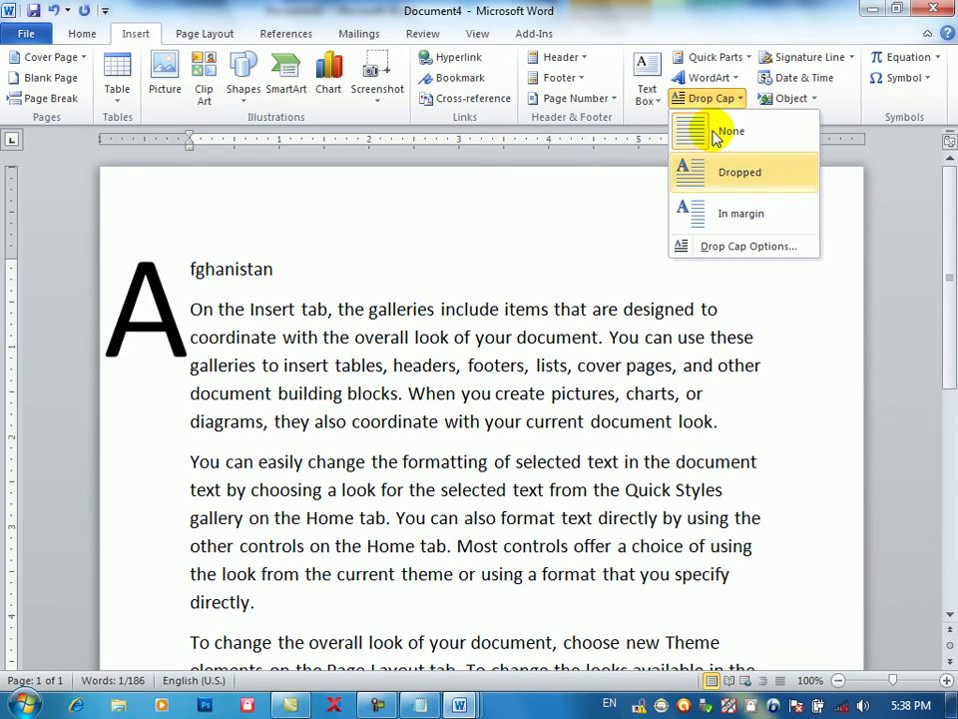
pyautogui.click(714, 173)
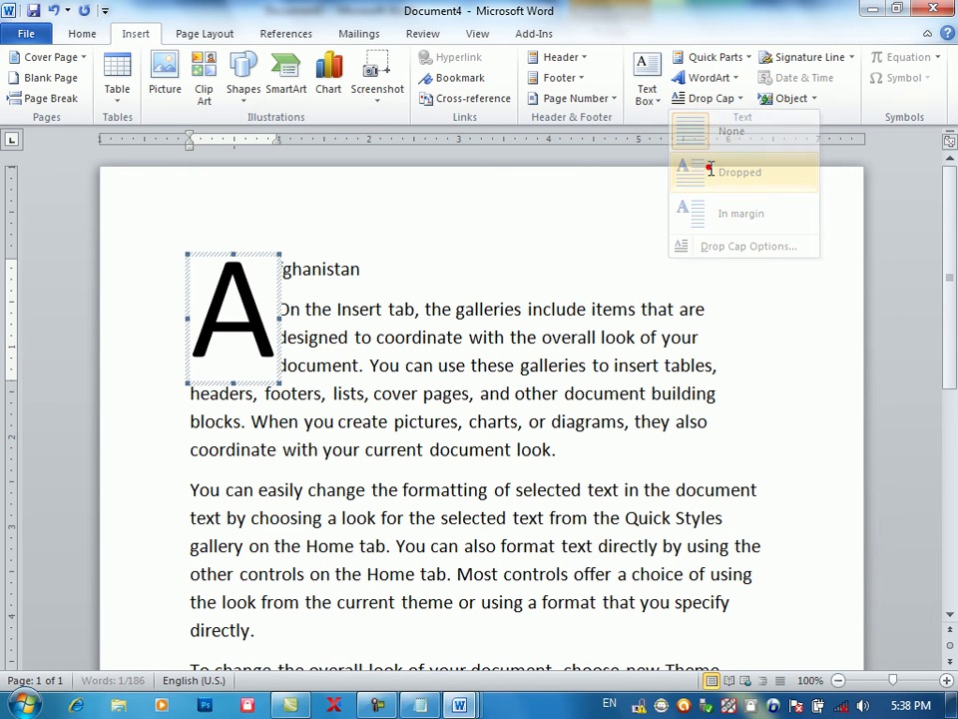
pyautogui.click(724, 96)
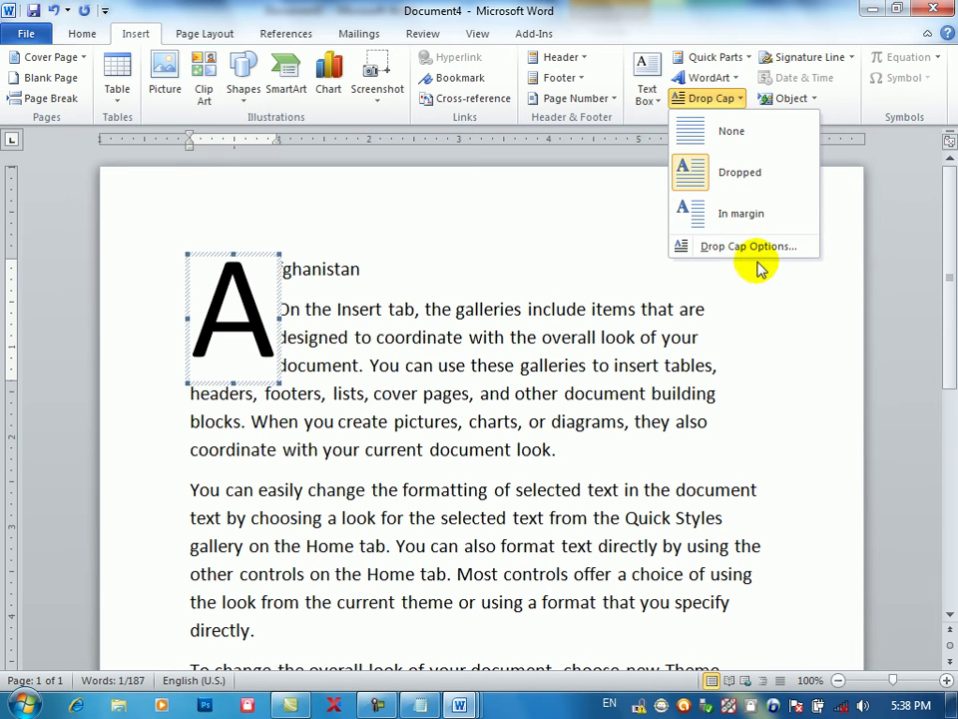
pyautogui.click(754, 251)
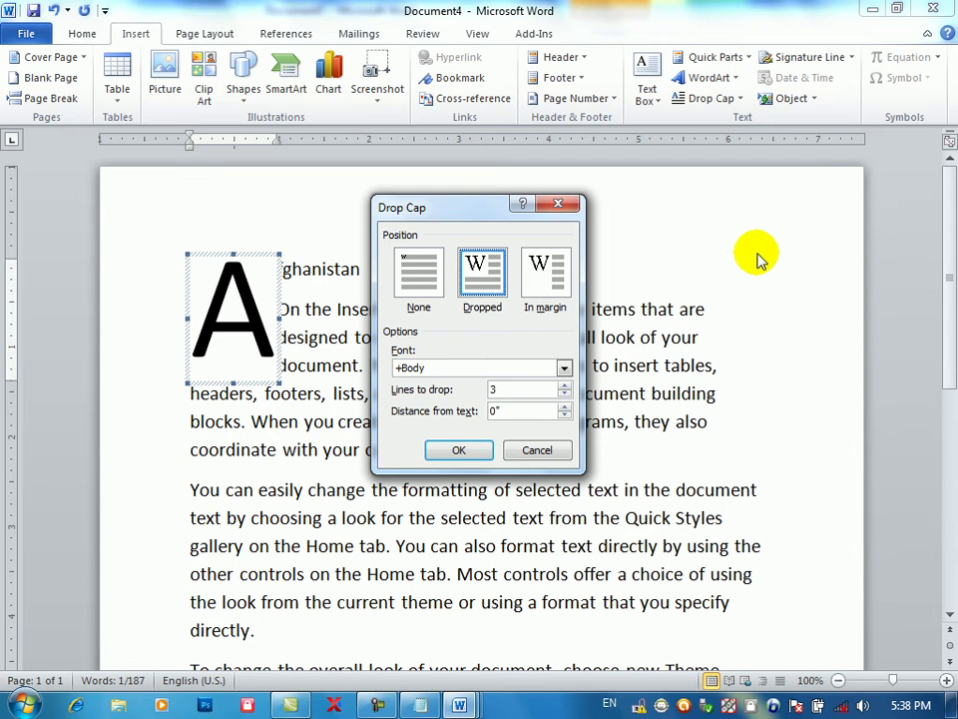
pyautogui.moveTo(483, 209); pyautogui.dragTo(712, 179)
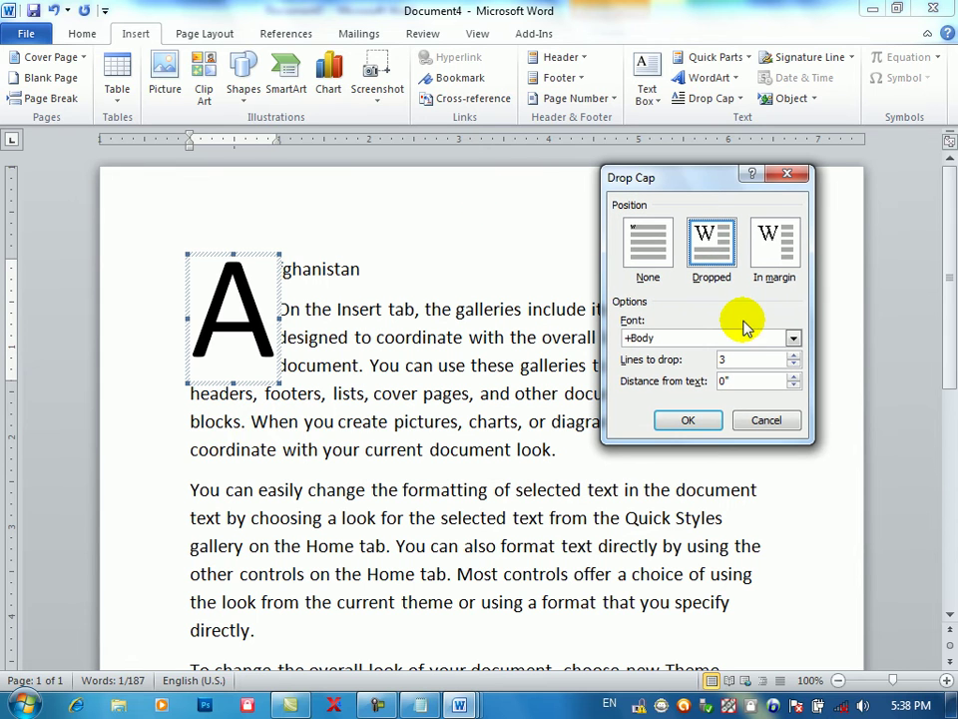
pyautogui.click(793, 337)
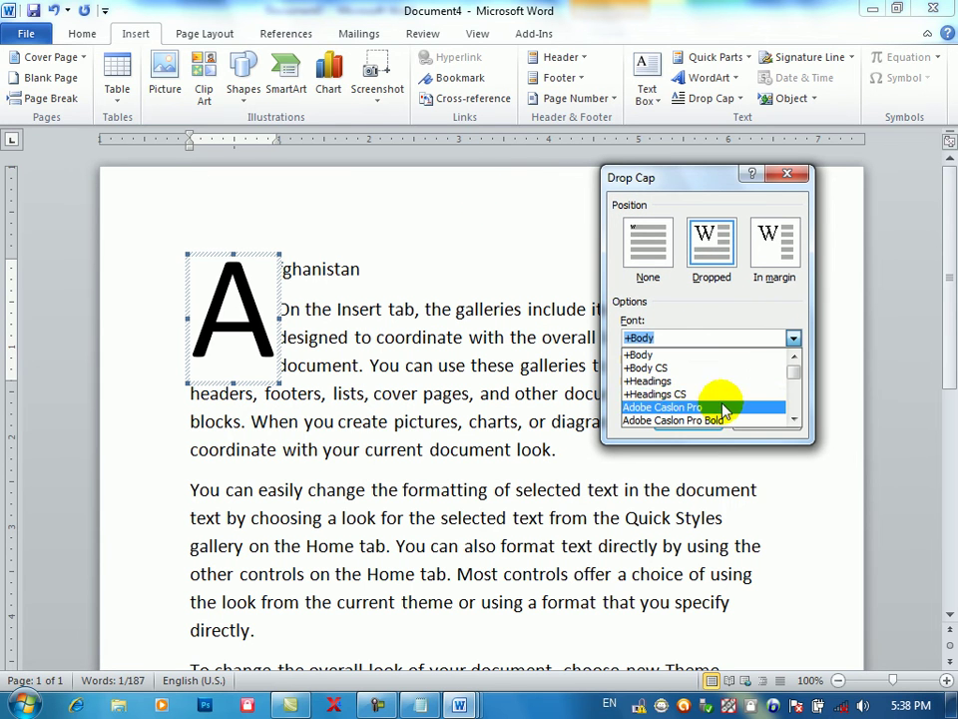
pyautogui.click(669, 407)
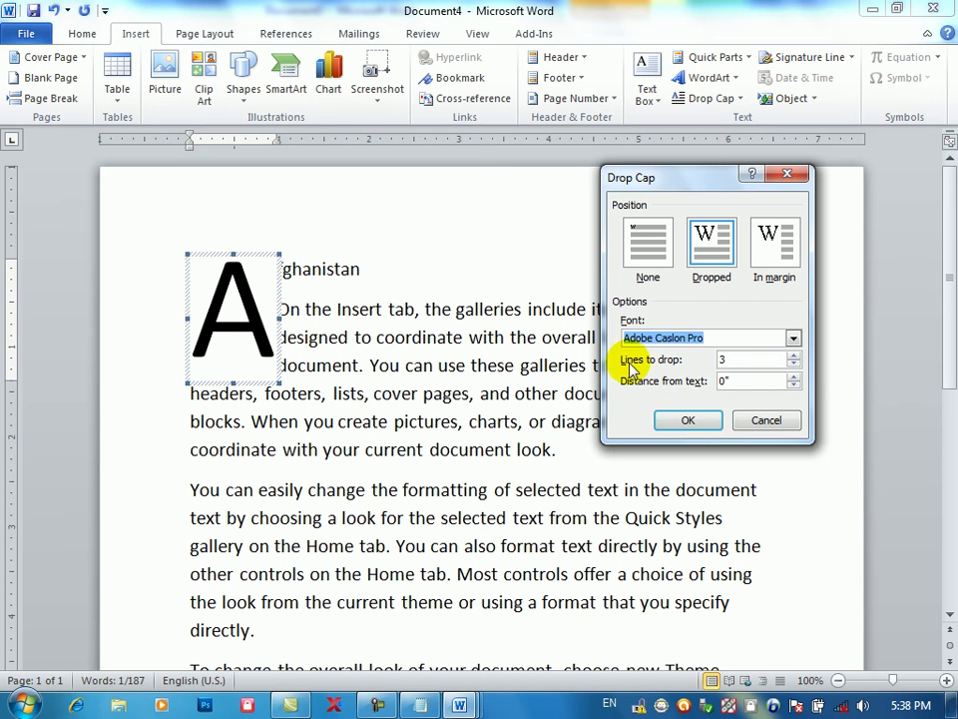
# Apply 5 lines to drop with a 3" distance from text, then undo that change.
pyautogui.doubleClick(742, 359)
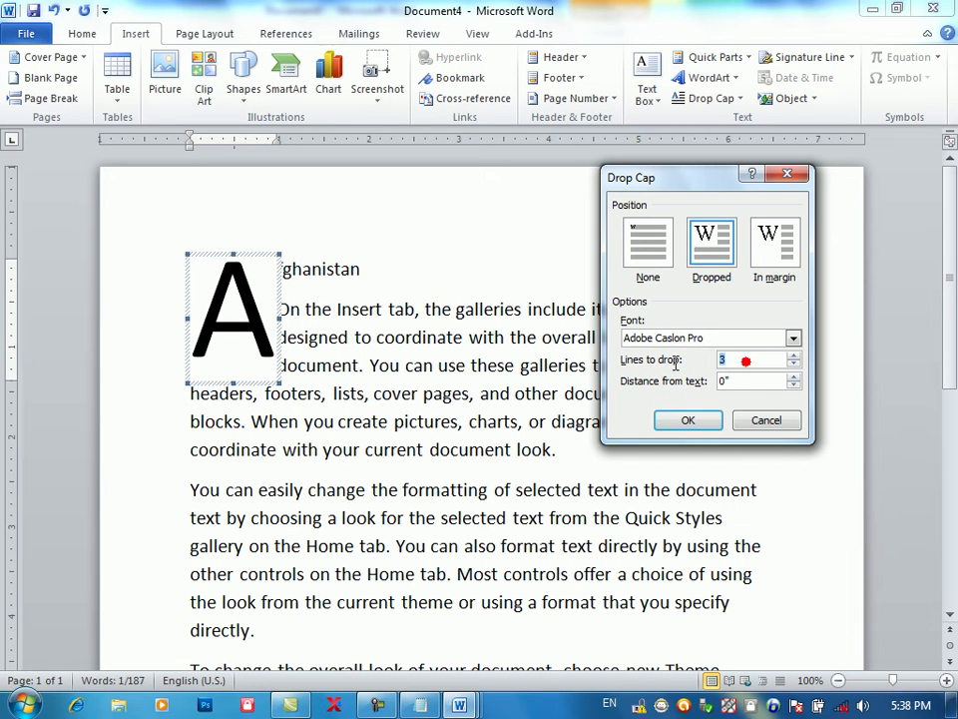
pyautogui.write('5')
pyautogui.click(724, 380)
pyautogui.click(702, 382)
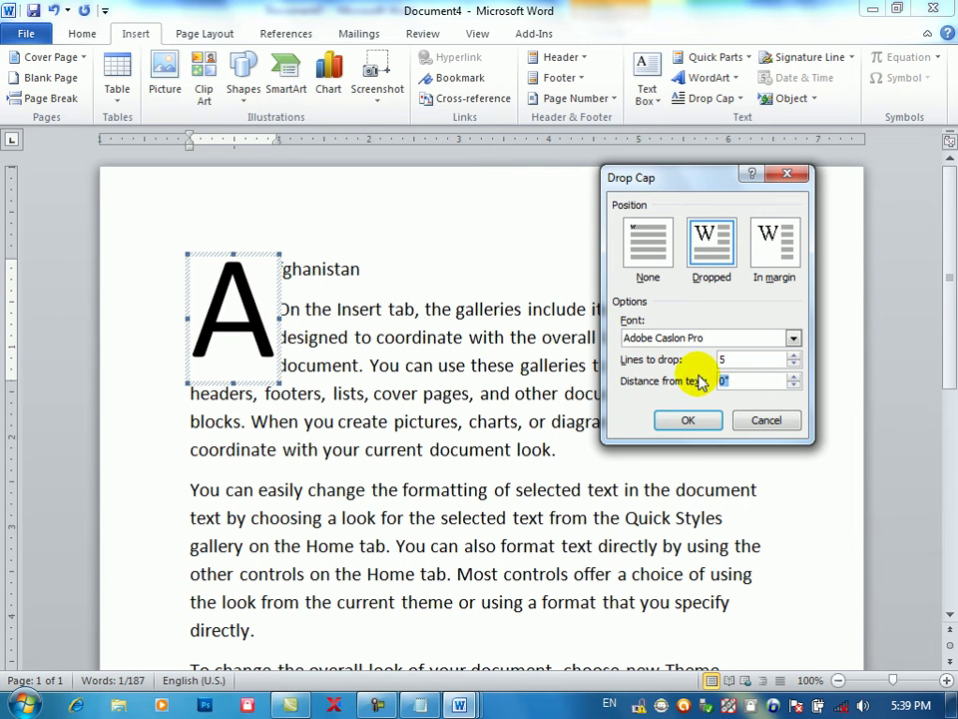
pyautogui.write('3')
pyautogui.click(689, 419)
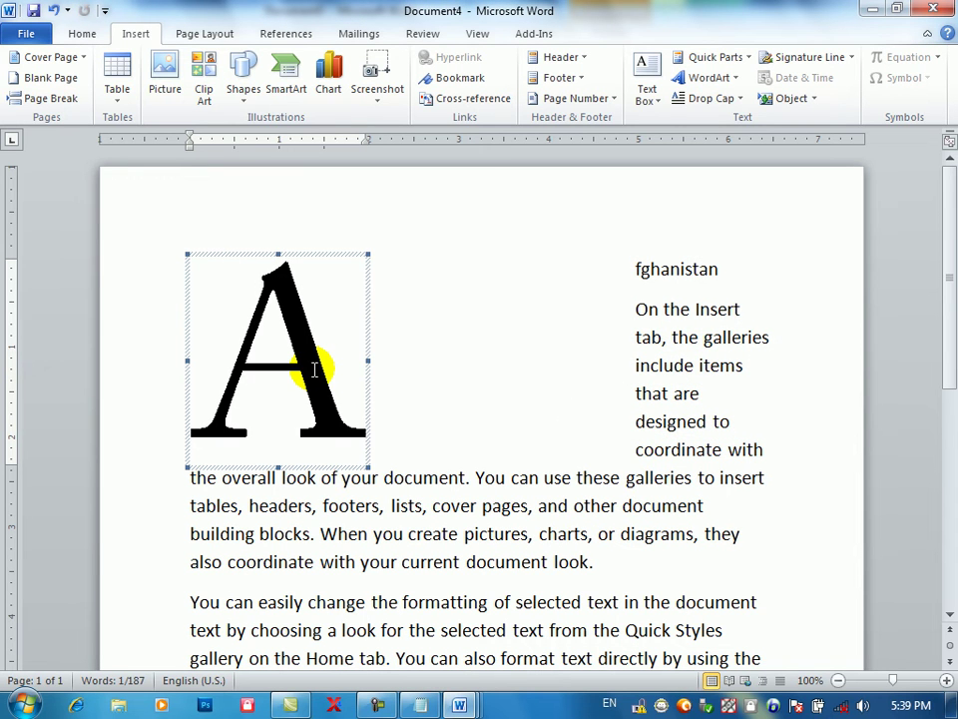
pyautogui.hotkey('ctrl', 'z')
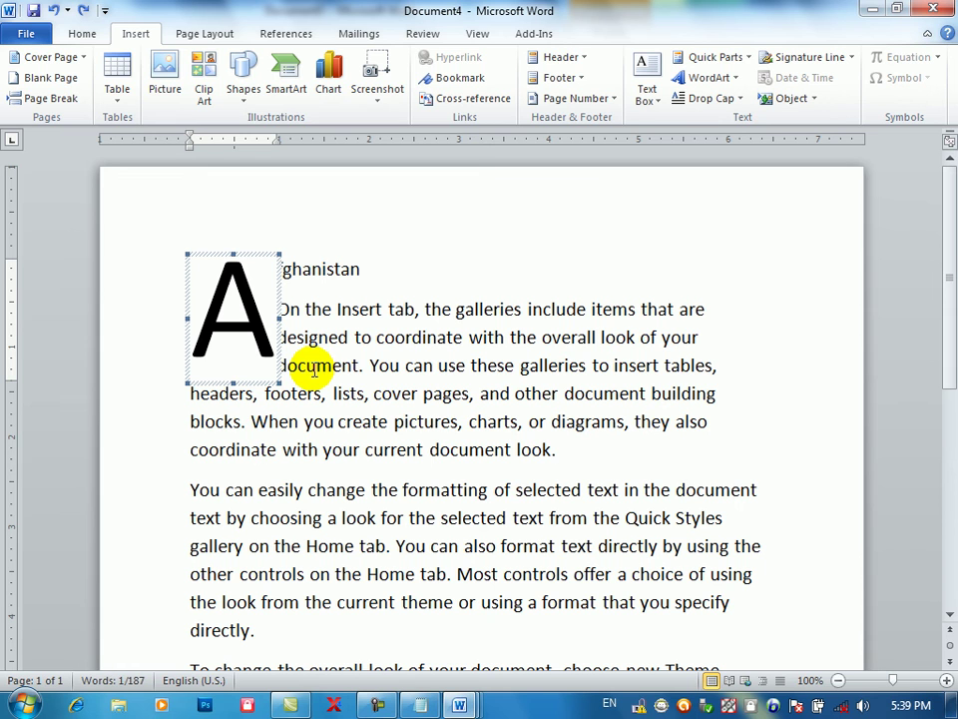
pyautogui.click(783, 292)
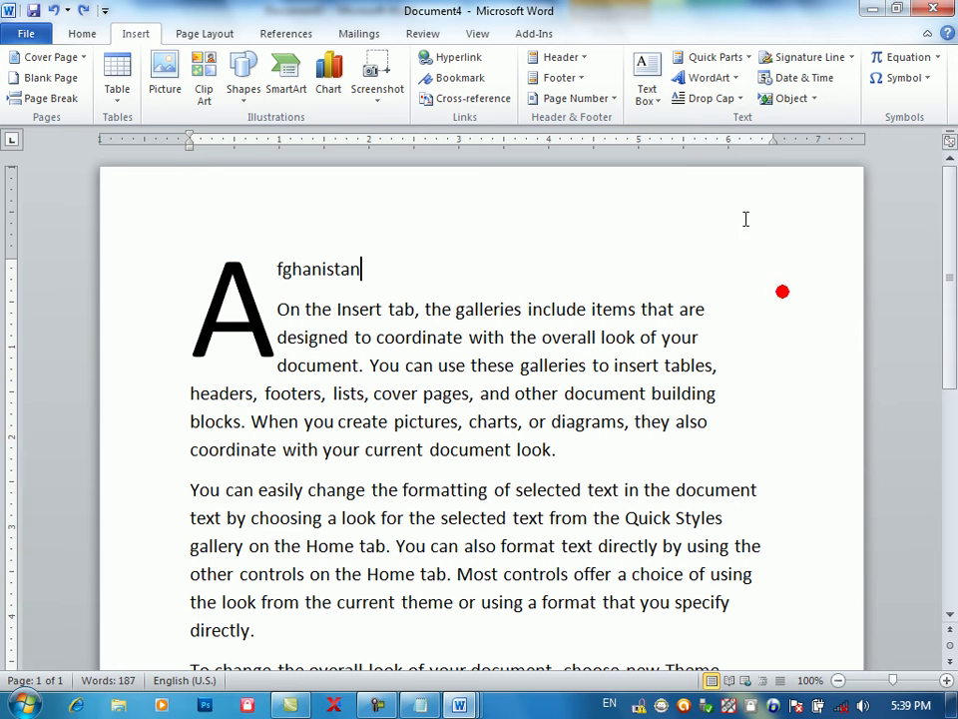
pyautogui.click(850, 62)
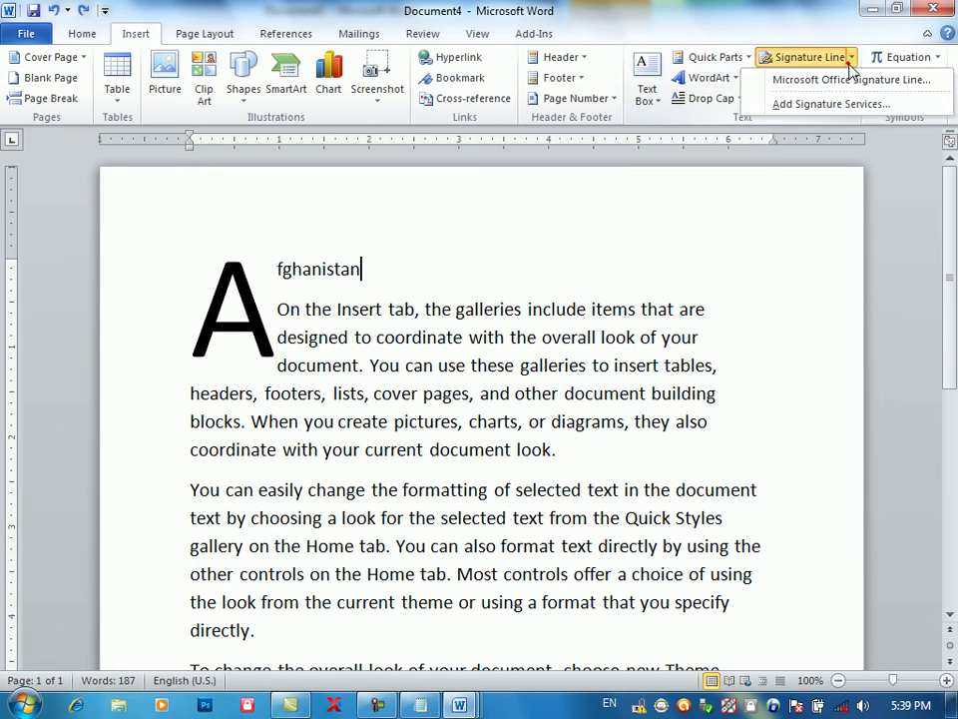
pyautogui.click(798, 375)
pyautogui.moveTo(954, 296); pyautogui.dragTo(953, 500)
pyautogui.click(550, 557)
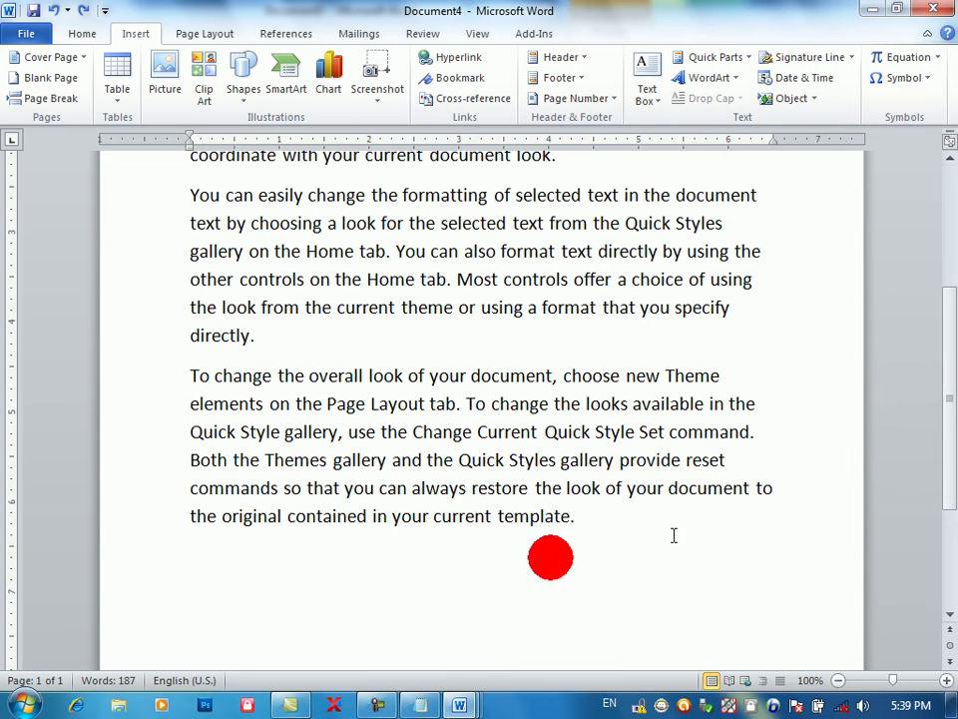
pyautogui.click(850, 59)
pyautogui.click(852, 80)
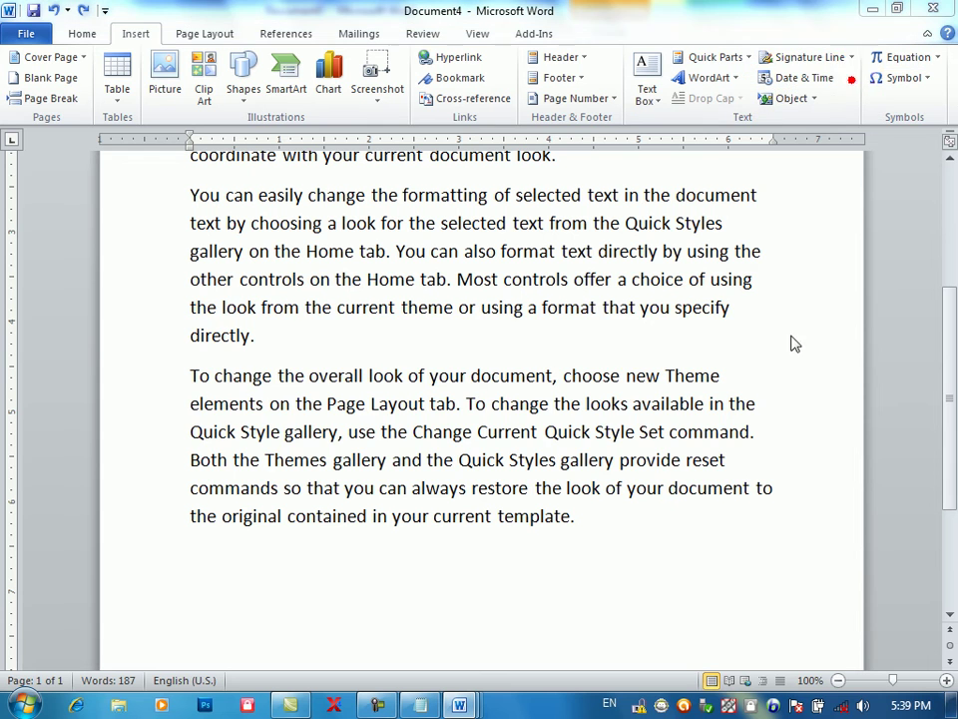
pyautogui.click(589, 417)
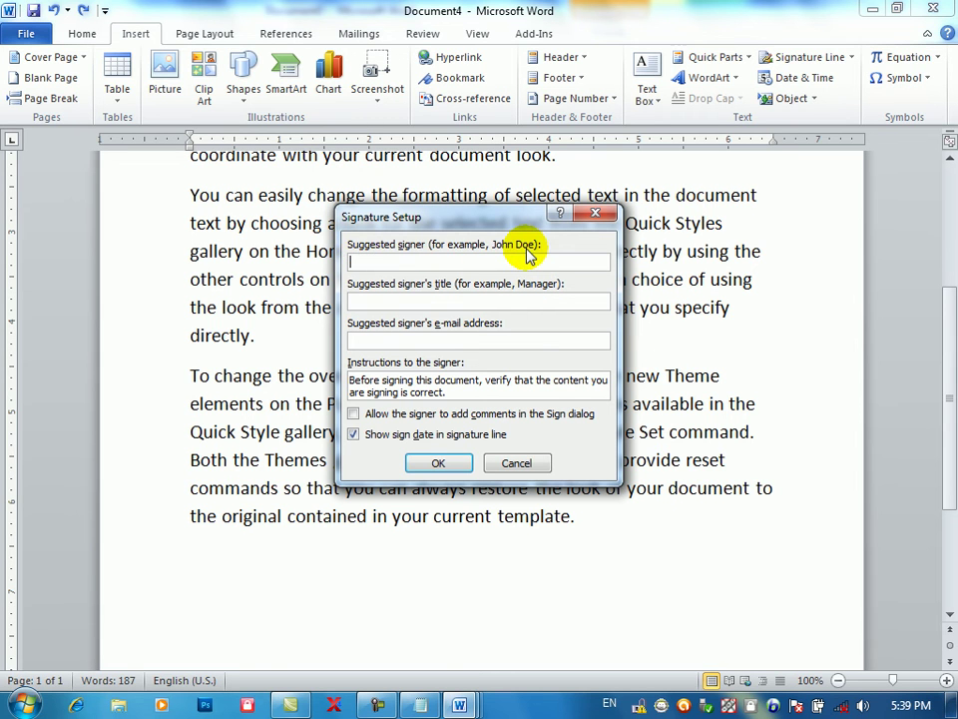
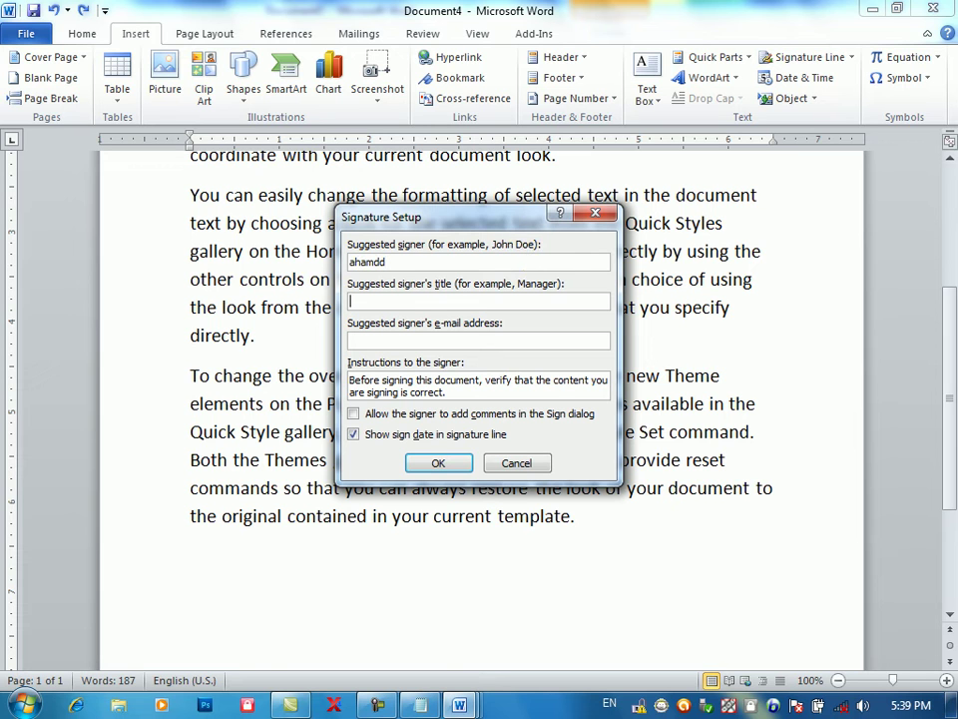
pyautogui.moveTo(413, 261); pyautogui.dragTo(282, 267)
pyautogui.write('a')
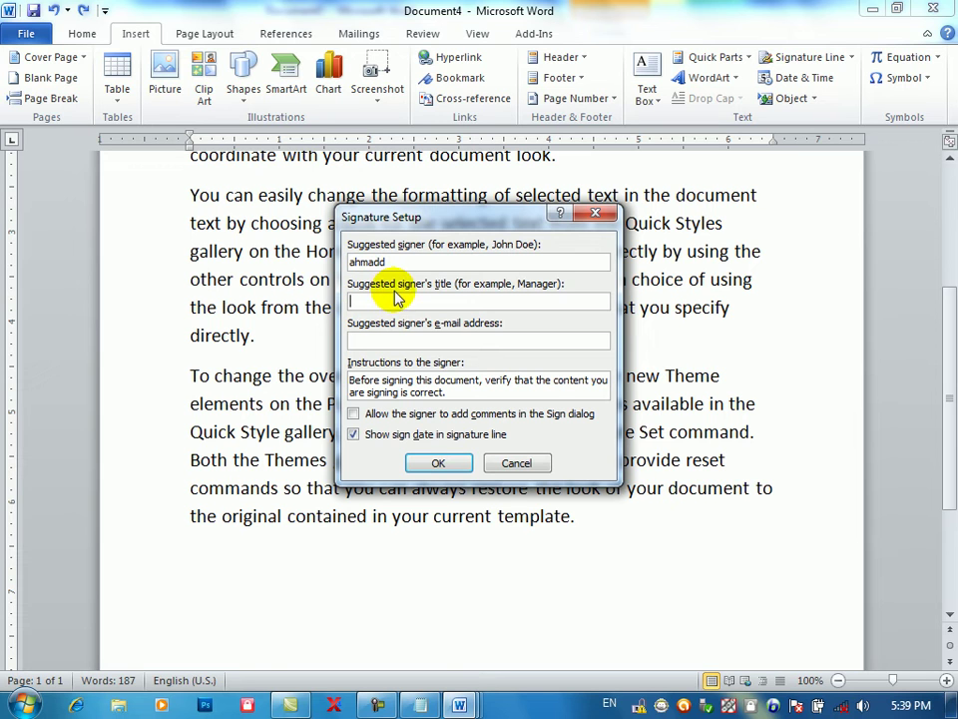
pyautogui.click(486, 300)
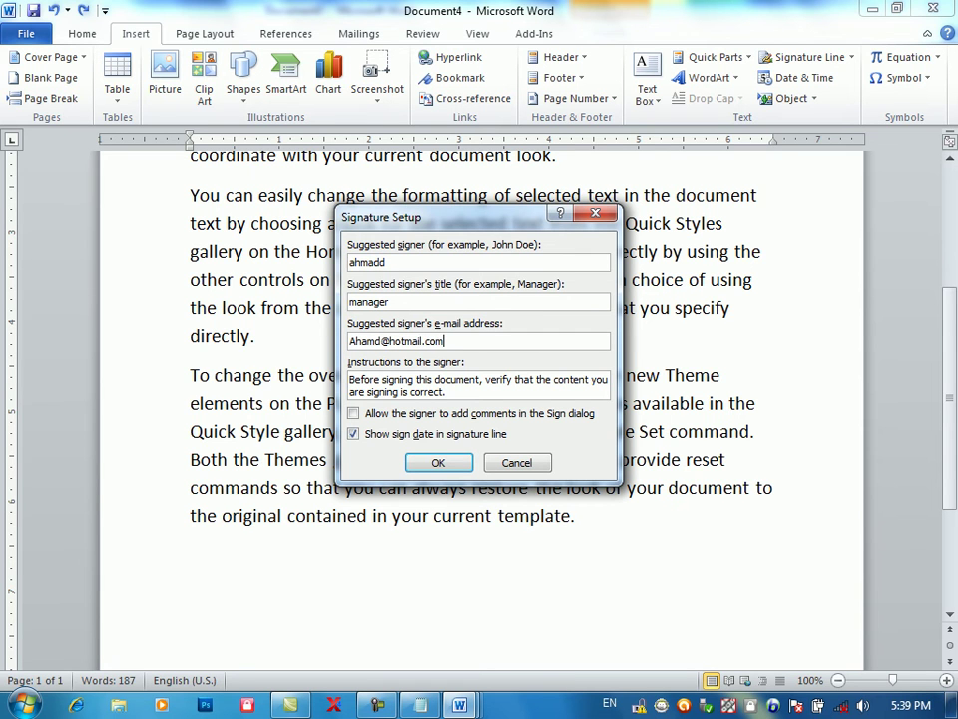
pyautogui.press('Return')
pyautogui.click(276, 596)
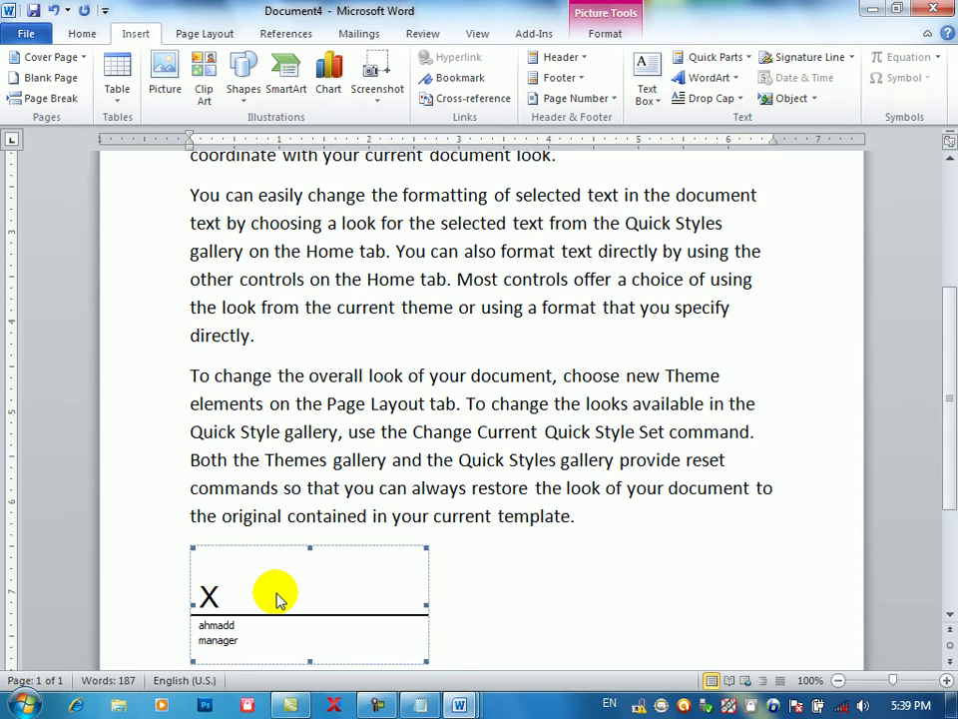
pyautogui.press('Delete')
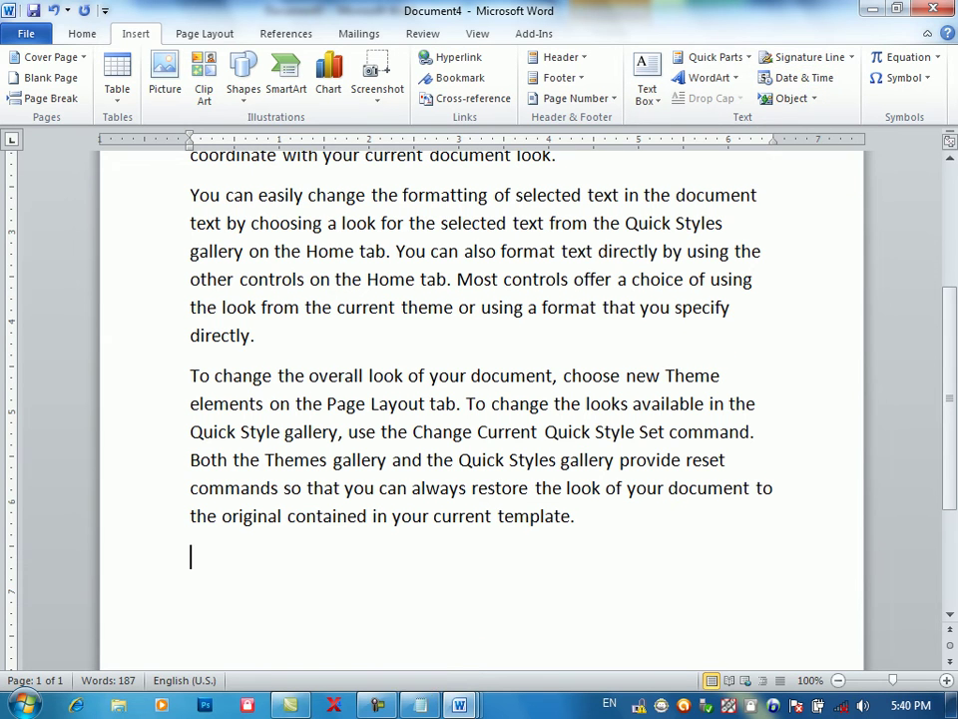
# Type the notes 'Alt+shift+t = time' and 'Alt+shift+=date' below the last paragraph, then open Run.
pyautogui.write('alt+s')
pyautogui.press('BackSpace')
pyautogui.write('it')
pyautogui.press('BackSpace')
pyautogui.write('ift+')
pyautogui.press('BackSpace')
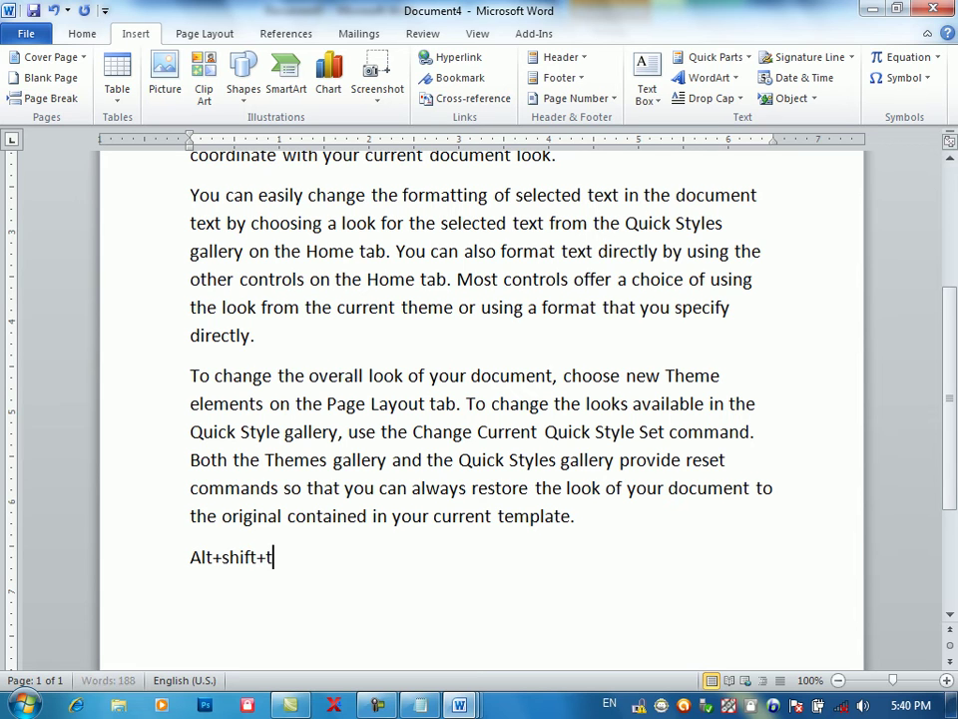
pyautogui.write('=')
pyautogui.write('ime')
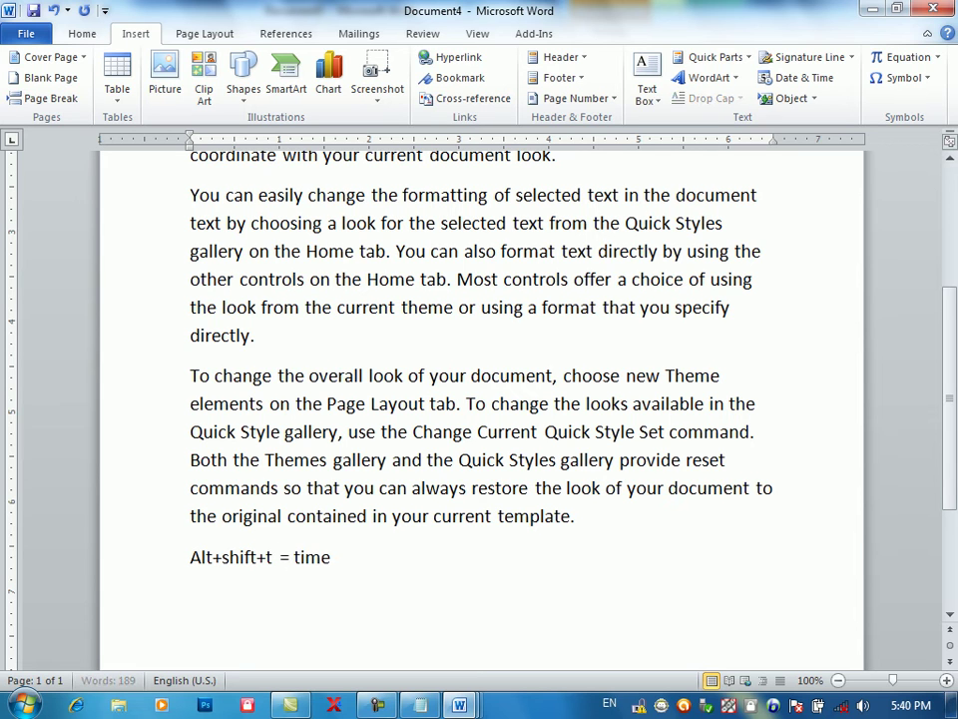
pyautogui.write('al+ift+d')
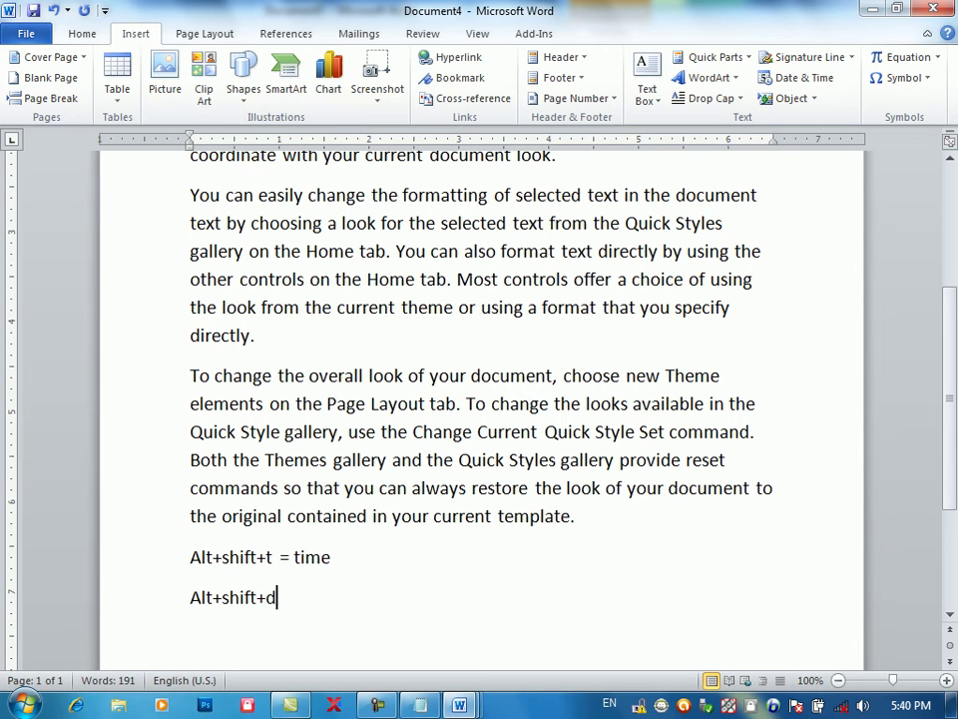
pyautogui.press('BackSpace')
pyautogui.press('BackSpace')
pyautogui.press('Return')
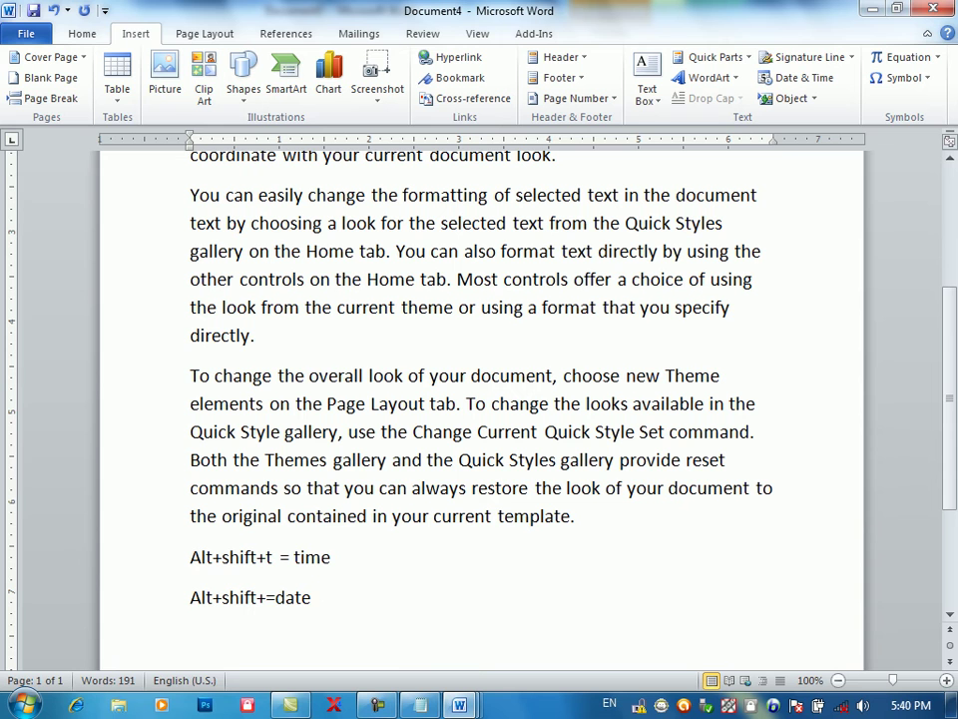
pyautogui.press('super+r')
# Launch the On-Screen Keyboard with osk and insert the current time, 5:40 PM, with Alt+Shift+T.
pyautogui.write('osk')
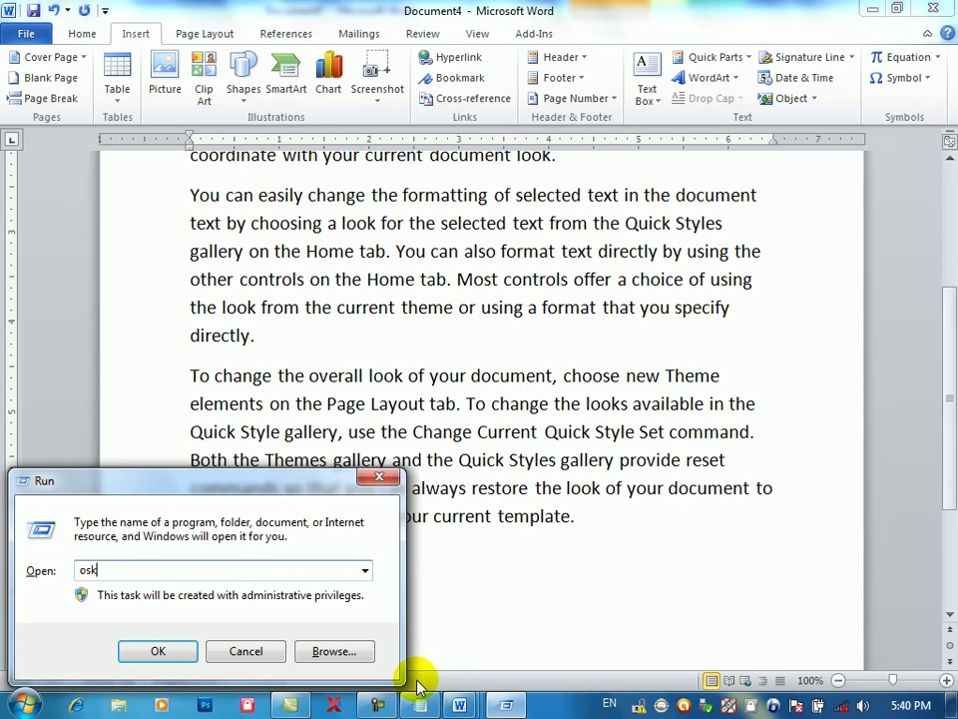
pyautogui.press('Return')
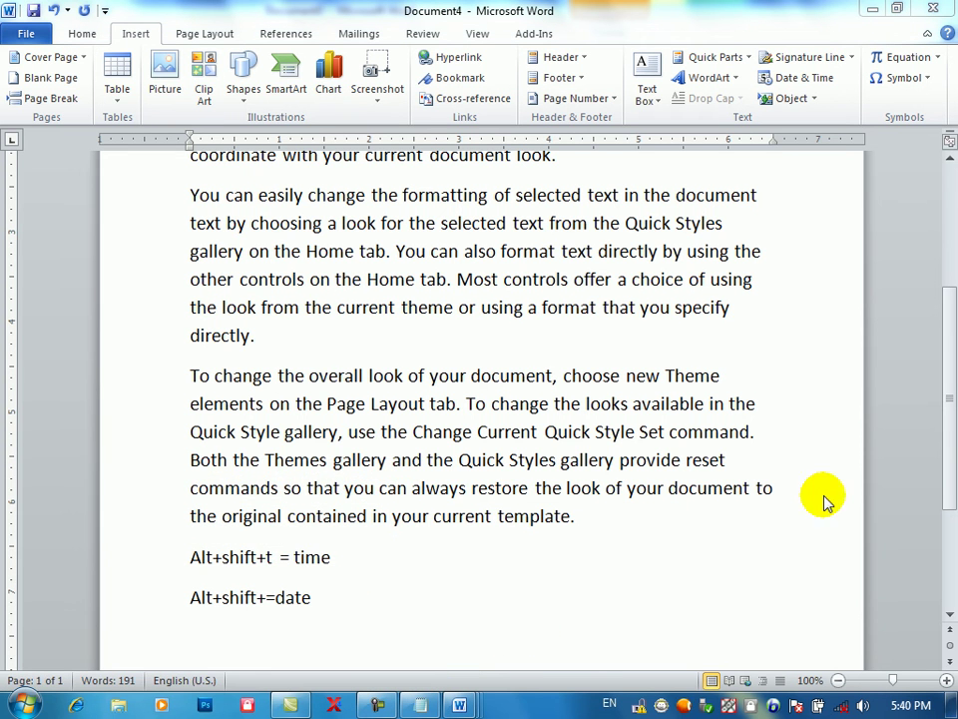
pyautogui.scroll(-3, 948, 419)
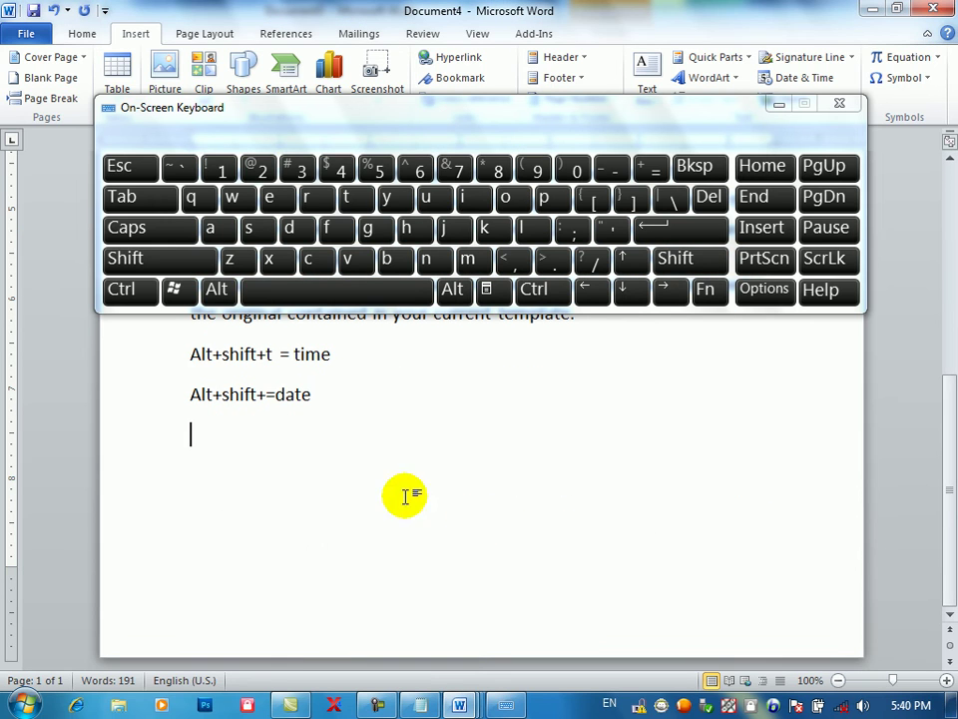
pyautogui.click(213, 286)
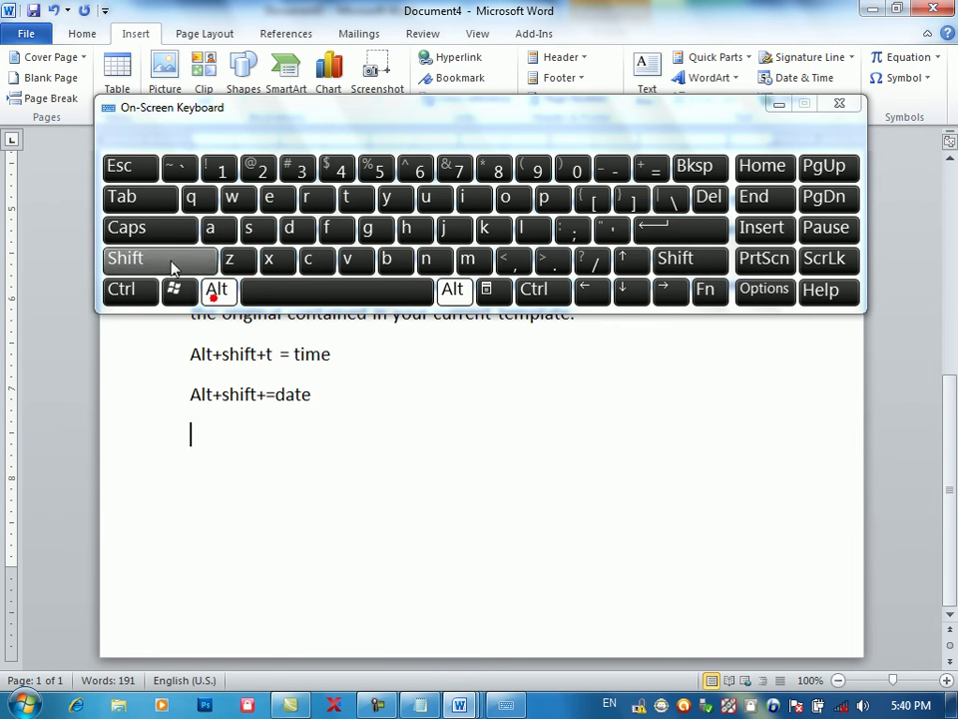
pyautogui.click(170, 263)
pyautogui.click(348, 196)
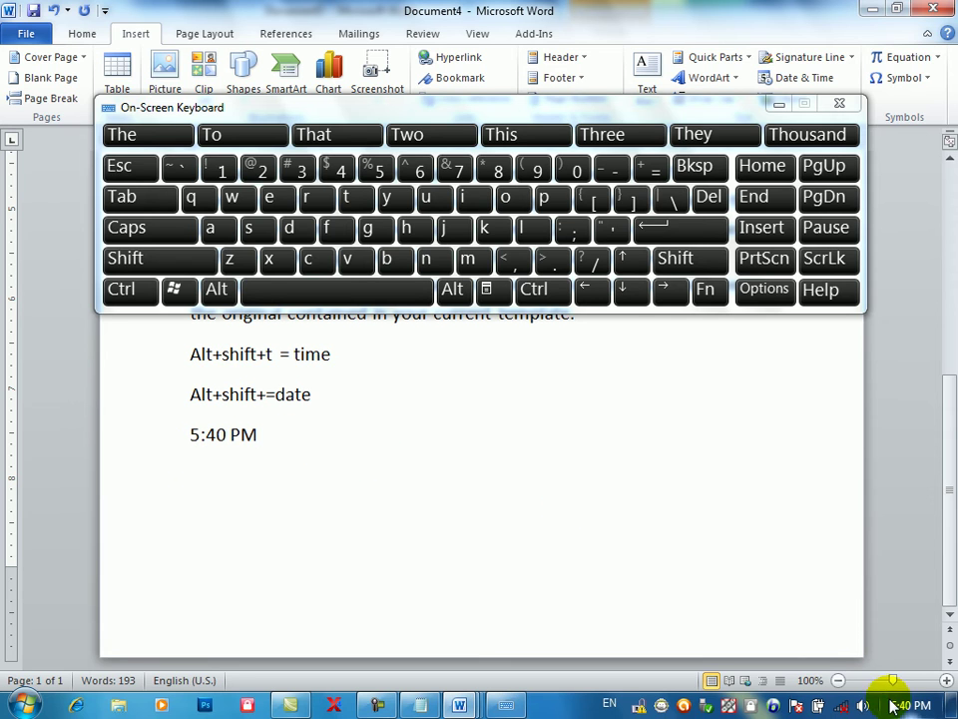
# Remove the stray backslash and insert the date 12/31/2013 on a new line with Alt+Shift+D.
pyautogui.write('\\')
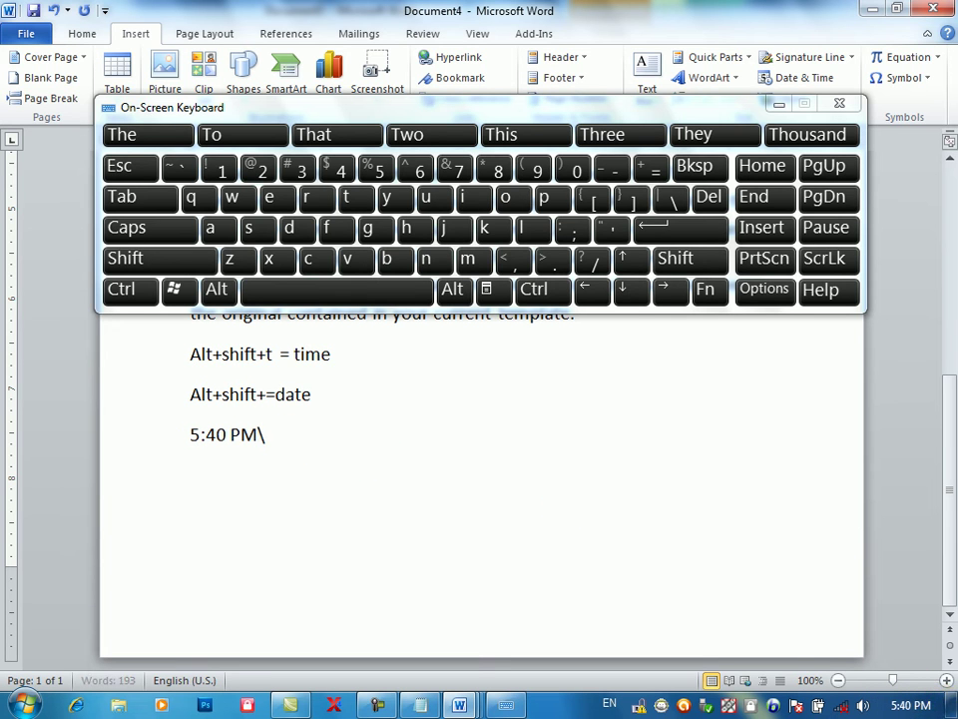
pyautogui.press('Return')
pyautogui.press('BackSpace')
pyautogui.press('BackSpace')
pyautogui.press('Return')
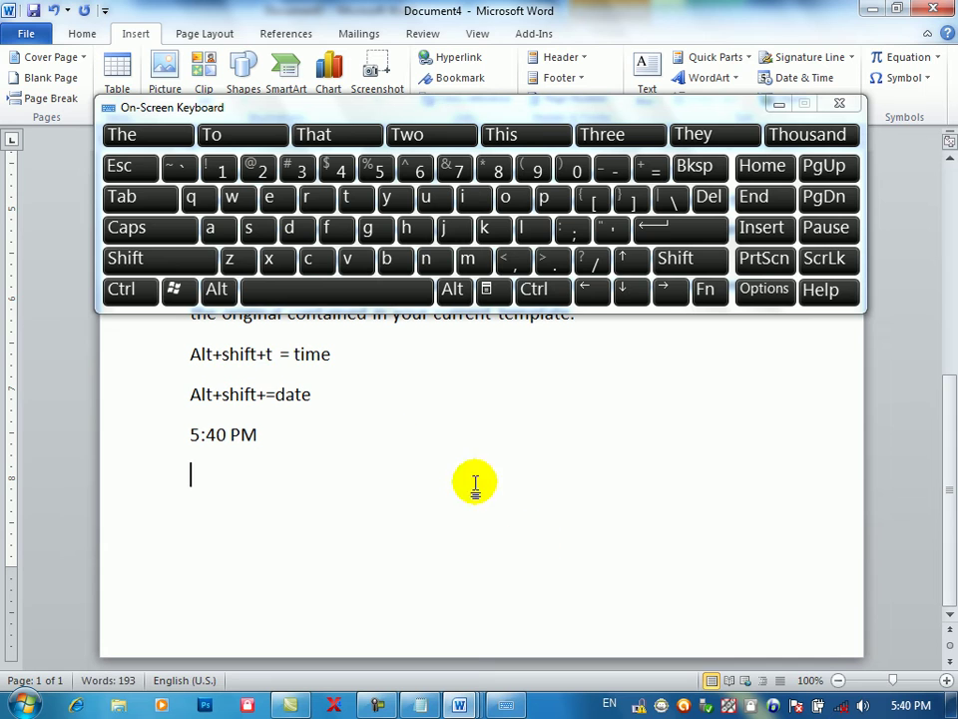
pyautogui.click(216, 288)
pyautogui.click(185, 264)
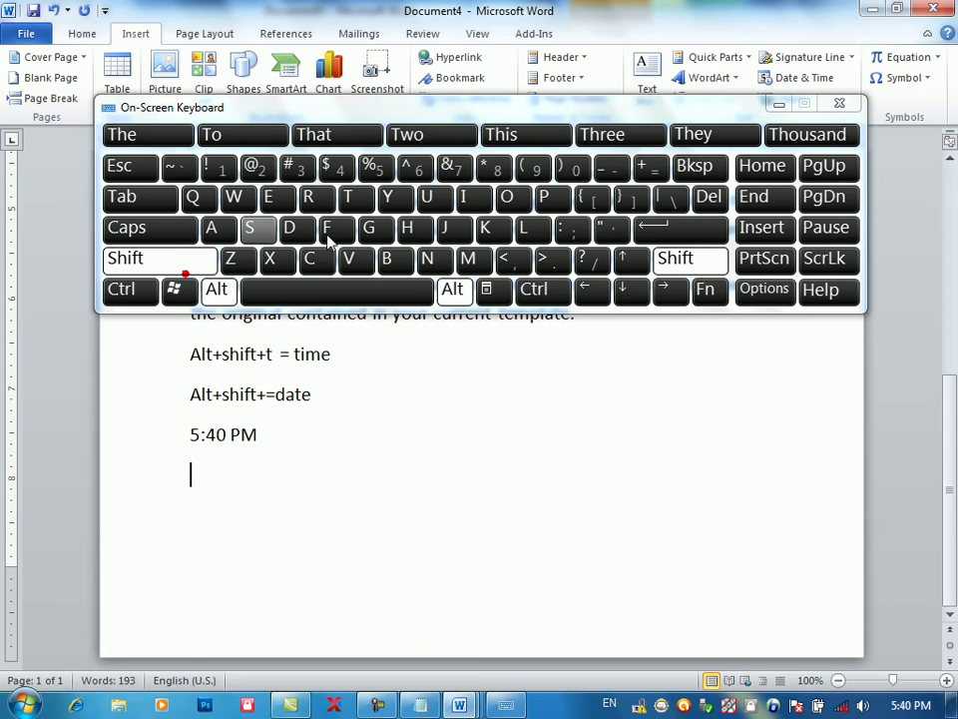
pyautogui.click(299, 230)
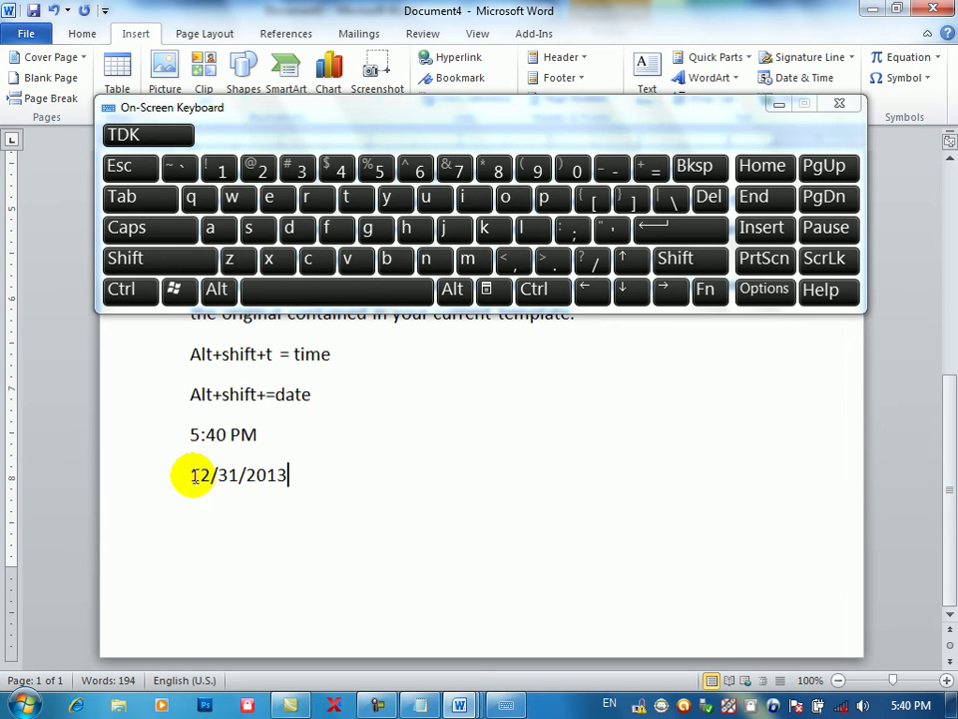
pyautogui.click(312, 478)
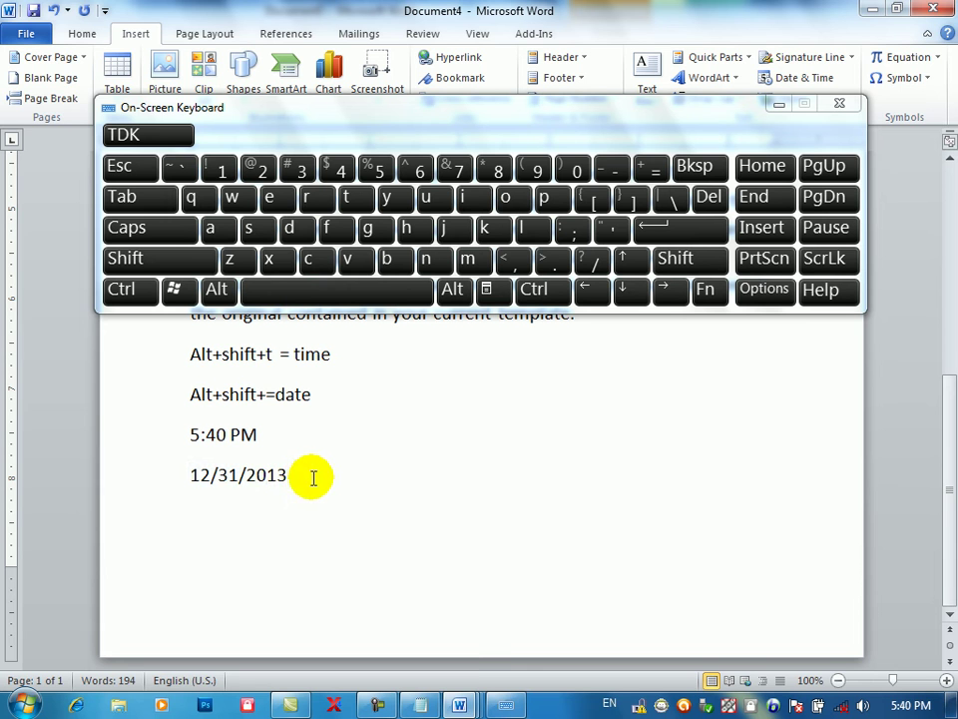
pyautogui.click(313, 478)
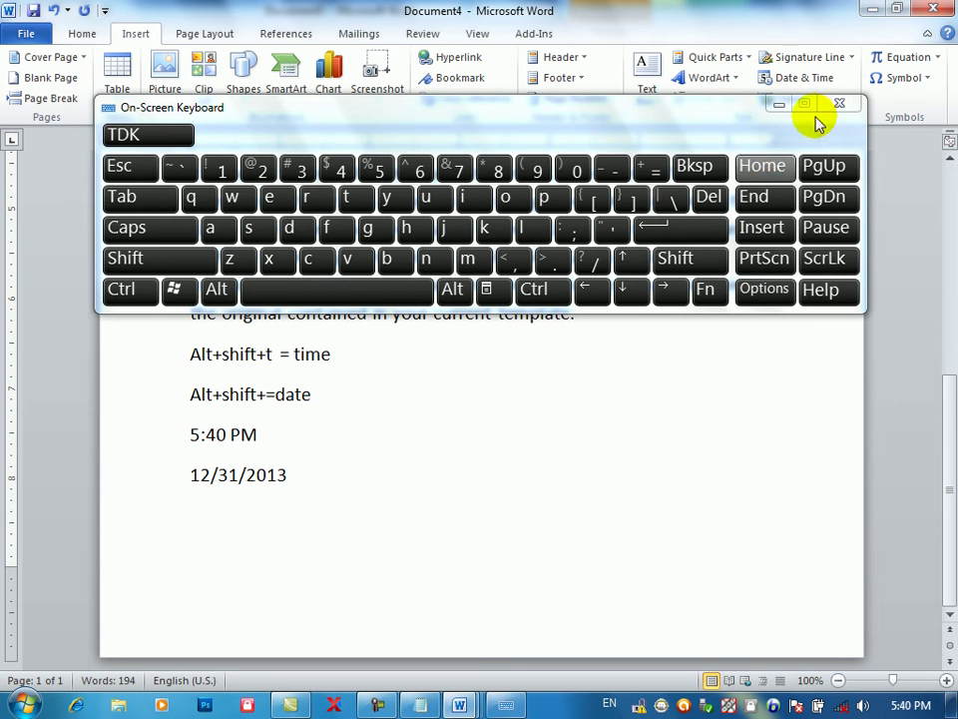
# Close the On-Screen Keyboard, insert a date with time and seconds, then delete that line.
pyautogui.click(840, 103)
pyautogui.click(808, 78)
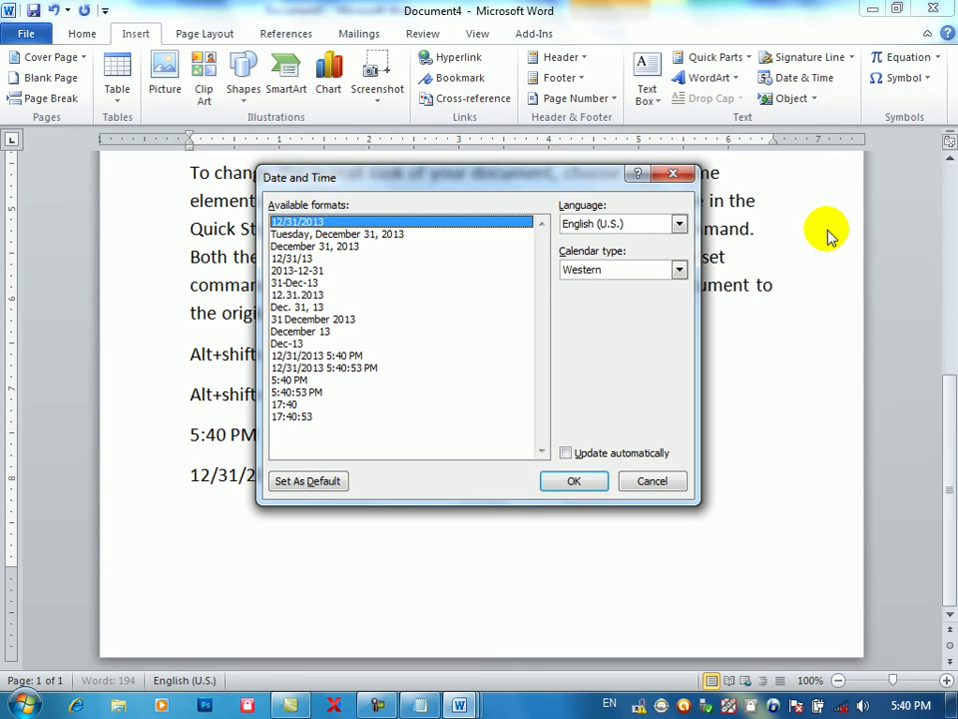
pyautogui.moveTo(509, 178); pyautogui.dragTo(557, 145)
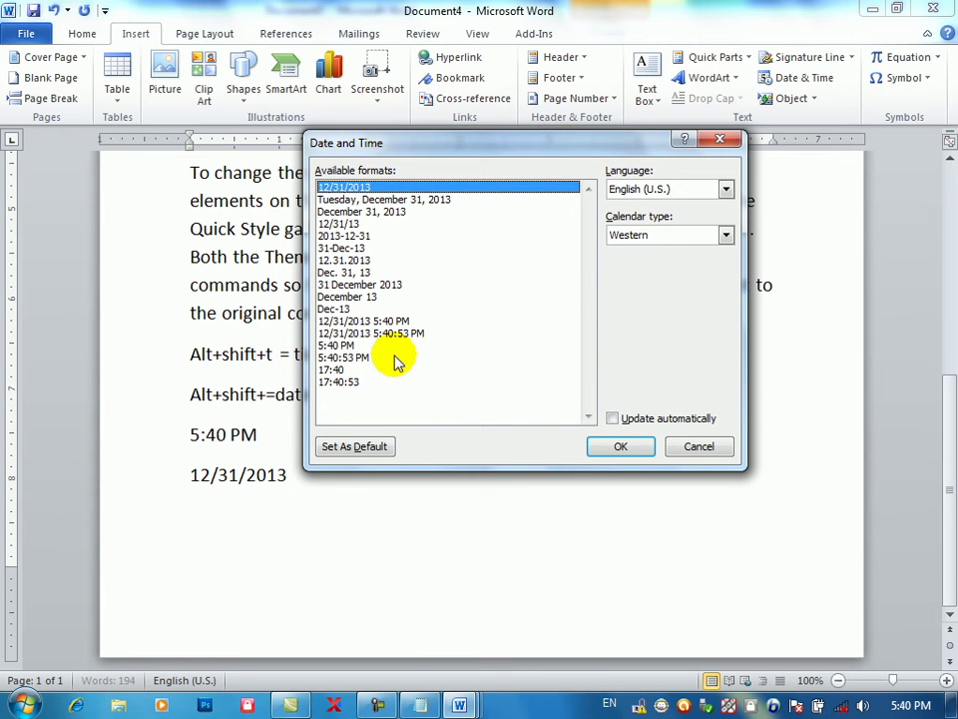
pyautogui.click(368, 333)
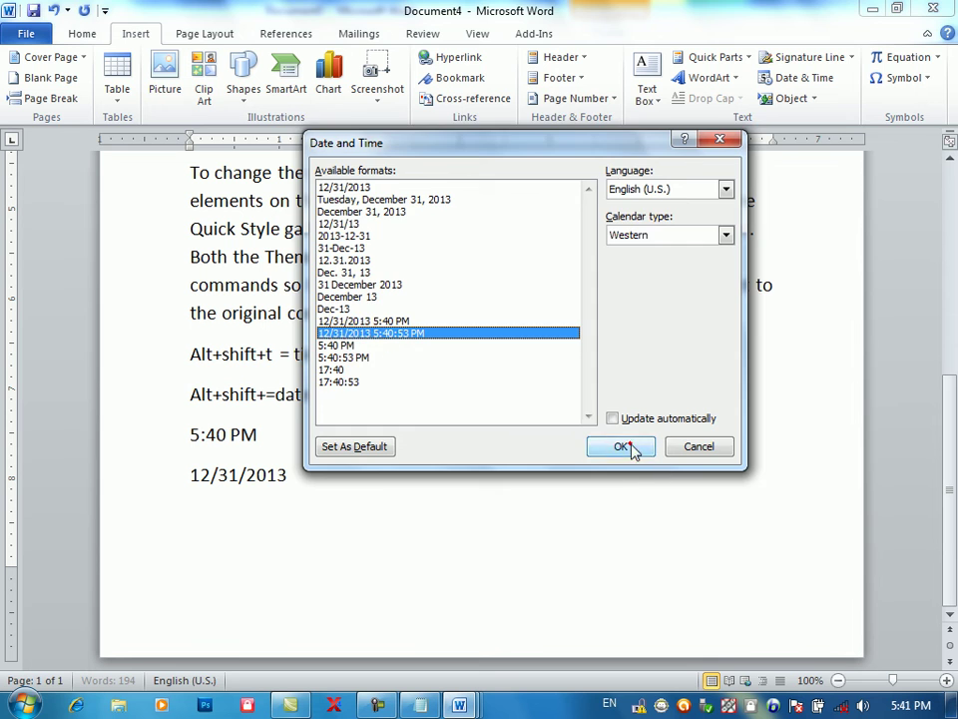
pyautogui.click(629, 447)
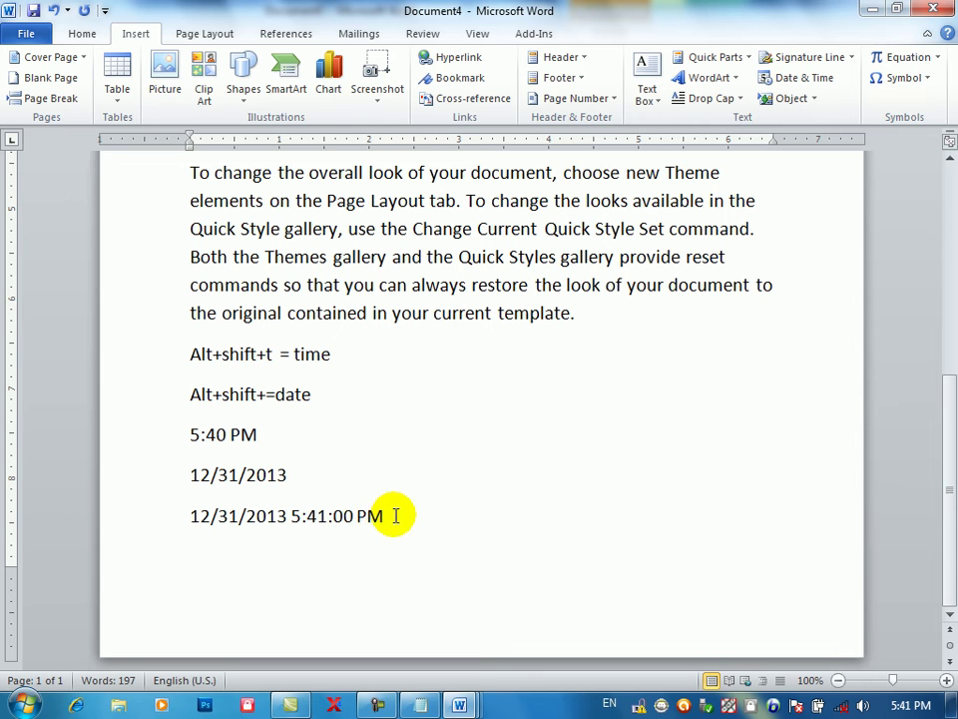
pyautogui.click(134, 520)
pyautogui.press('Delete')
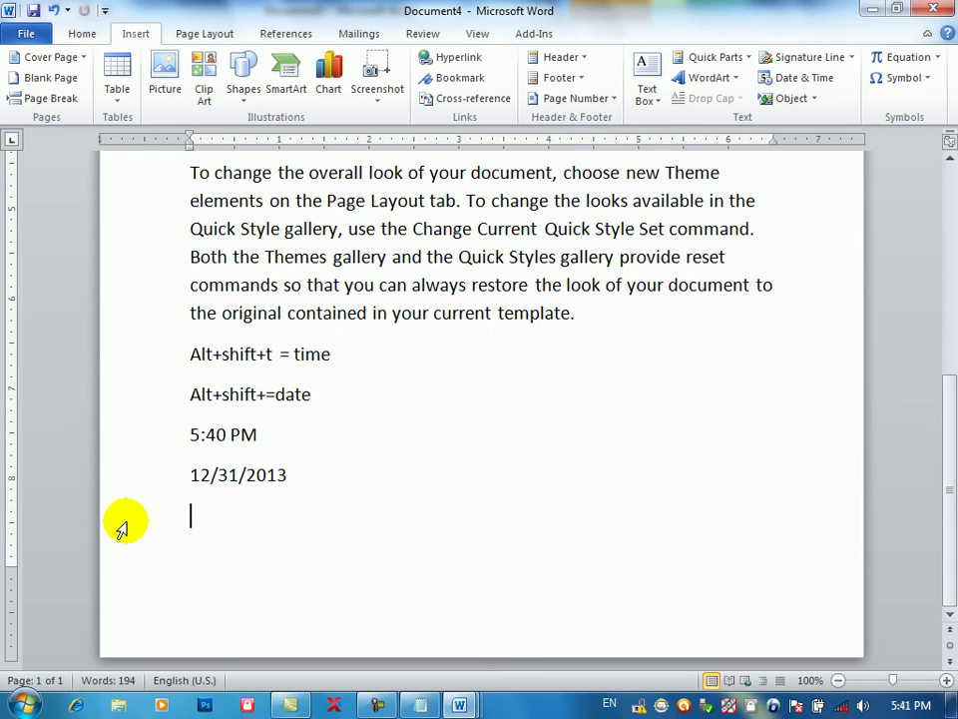
# Insert an auto-updating 'Tuesday, December 31, 2013' date in English (U.S.), making that format the default.
pyautogui.click(814, 79)
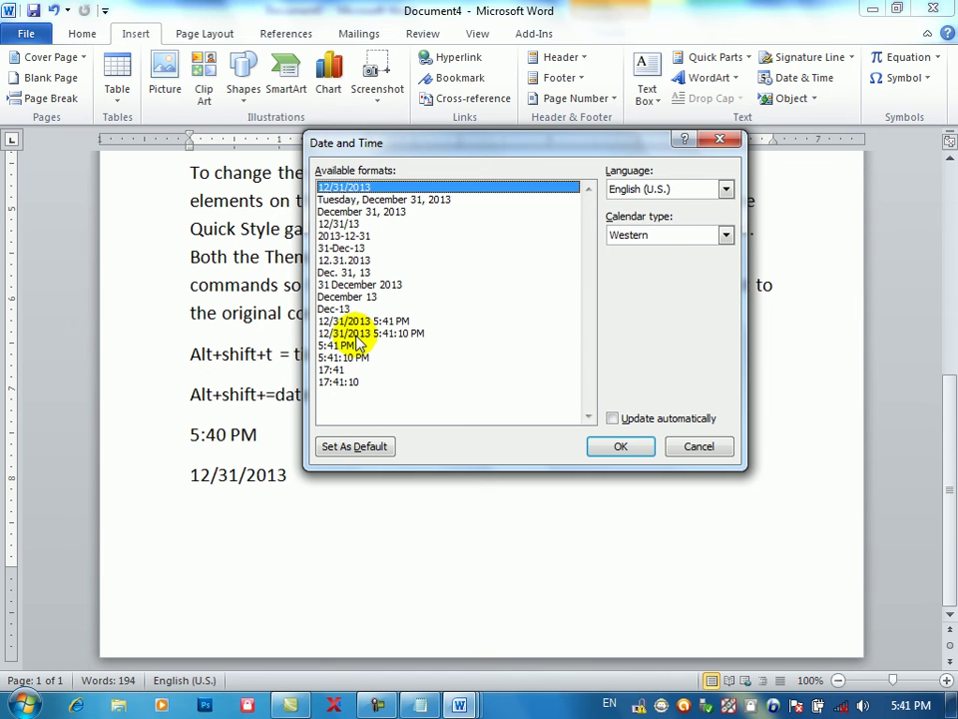
pyautogui.click(348, 333)
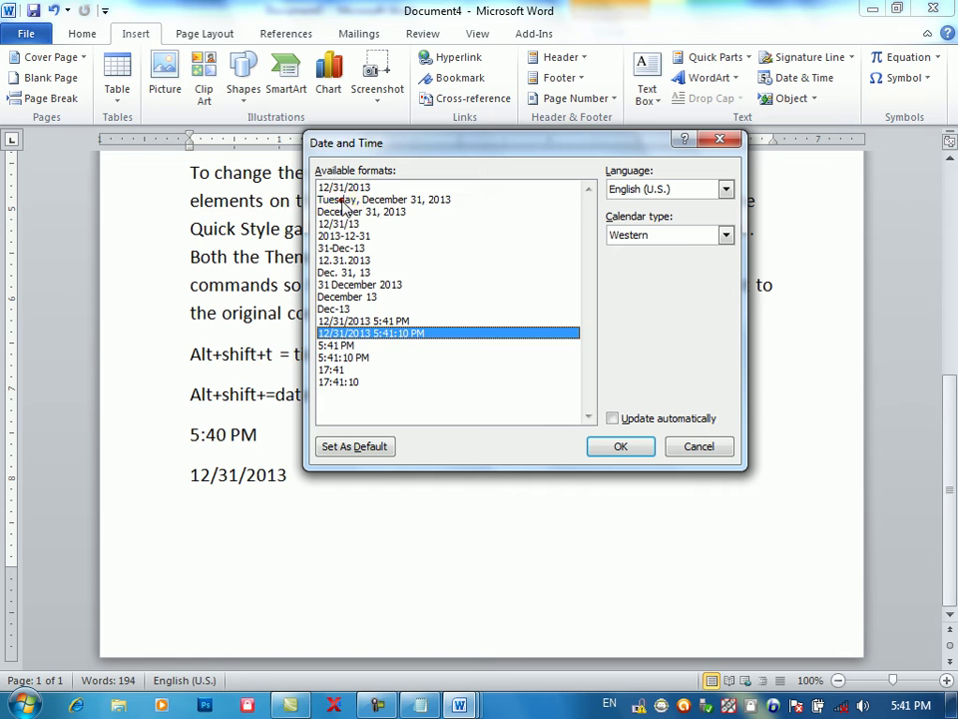
pyautogui.click(344, 201)
pyautogui.click(355, 448)
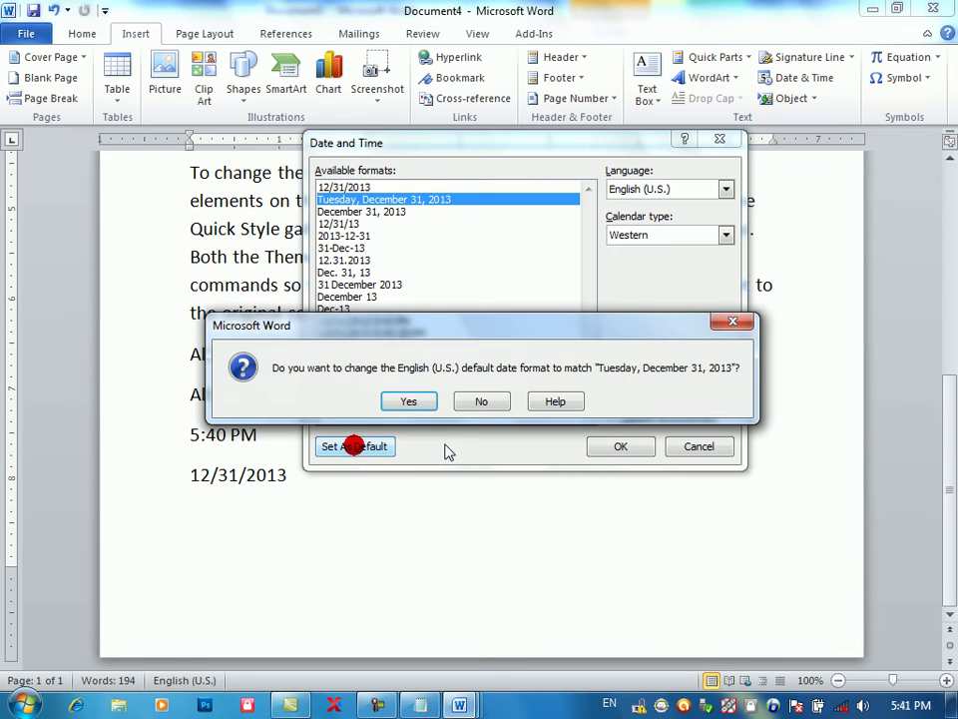
pyautogui.click(404, 397)
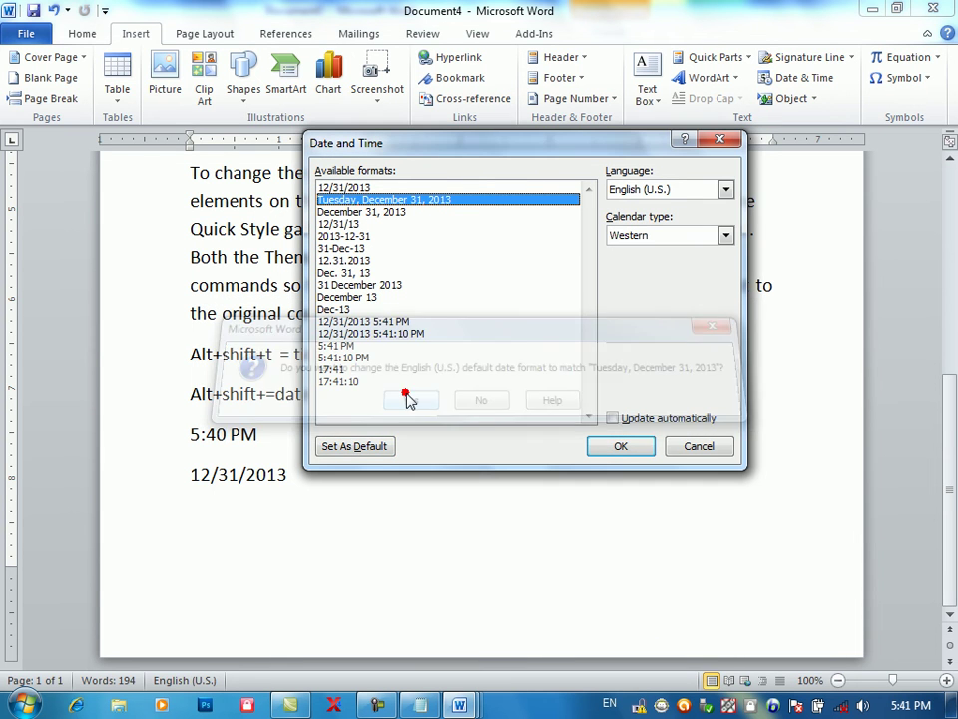
pyautogui.click(725, 189)
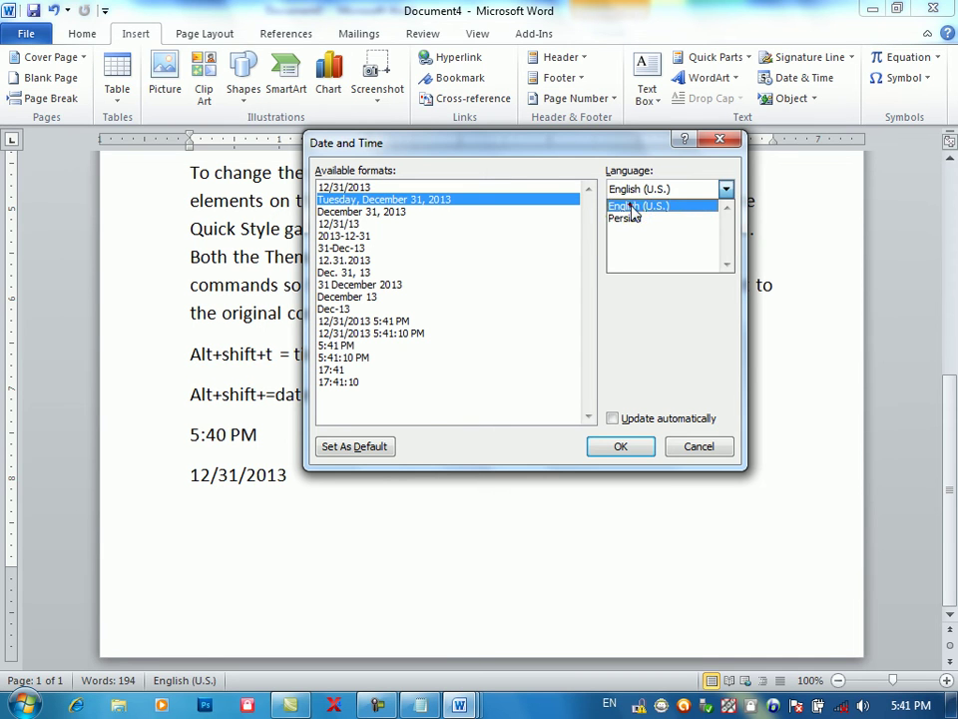
pyautogui.click(627, 206)
pyautogui.click(636, 416)
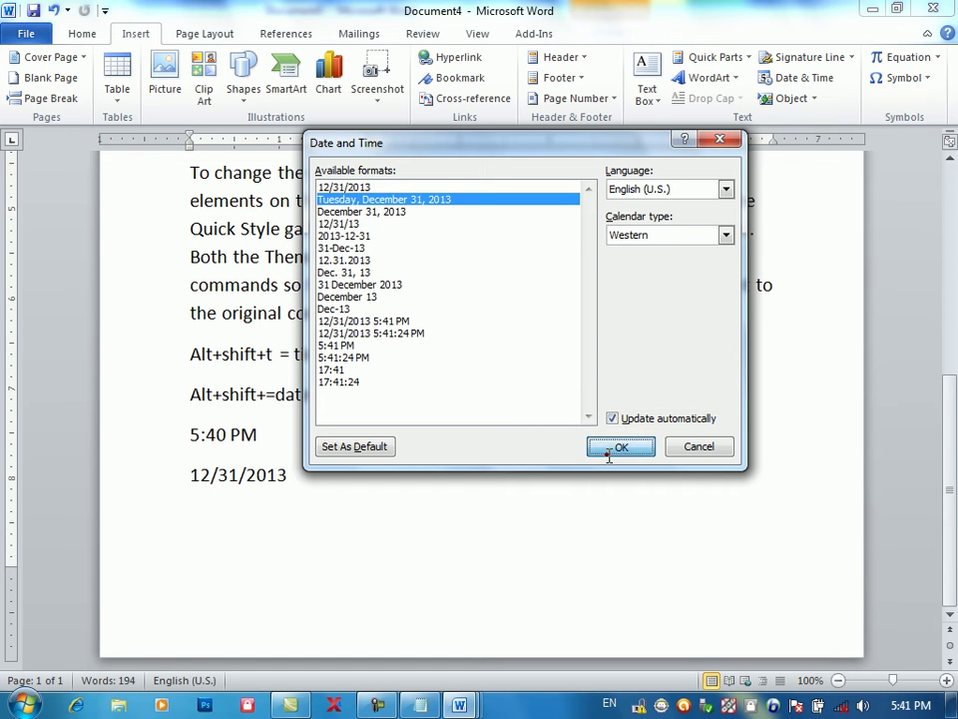
pyautogui.click(619, 446)
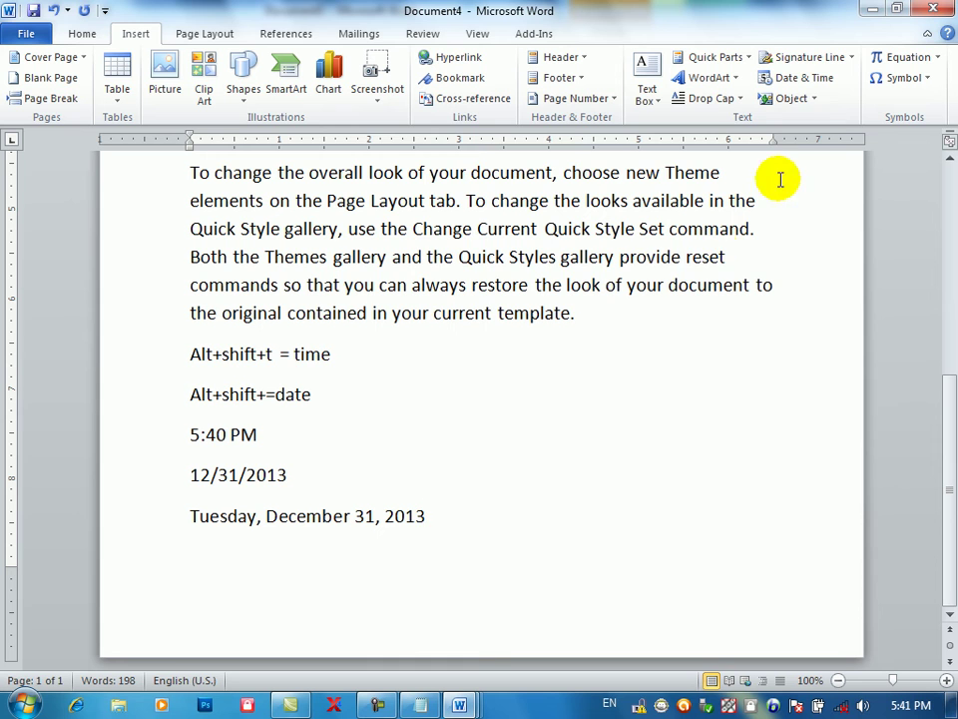
# Review the long date format in Date and Time again and close it without inserting.
pyautogui.click(805, 82)
pyautogui.click(339, 200)
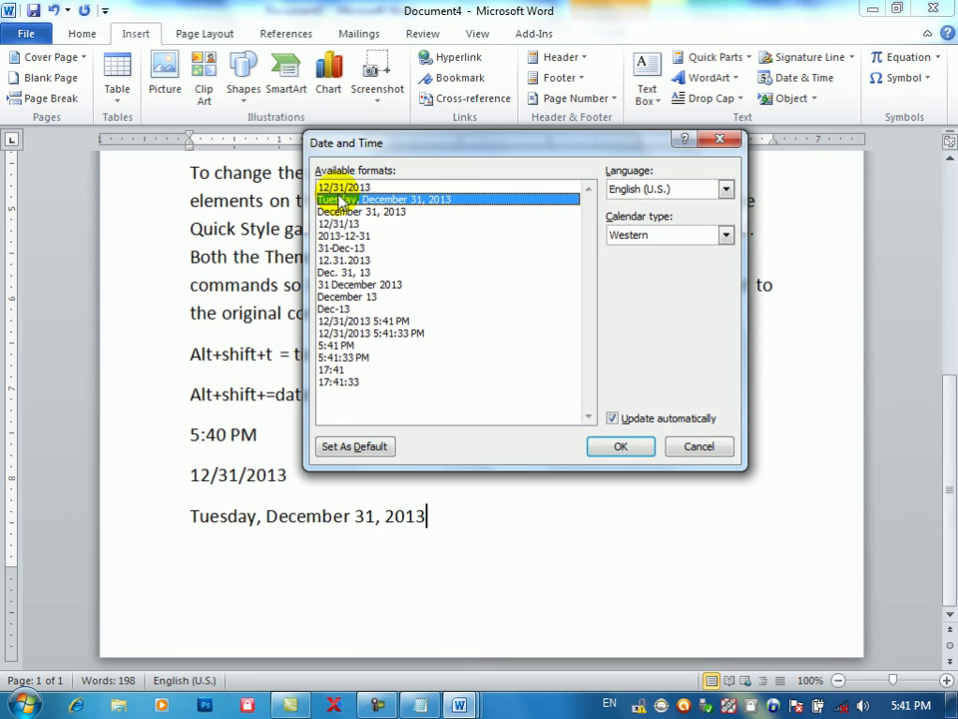
pyautogui.click(697, 445)
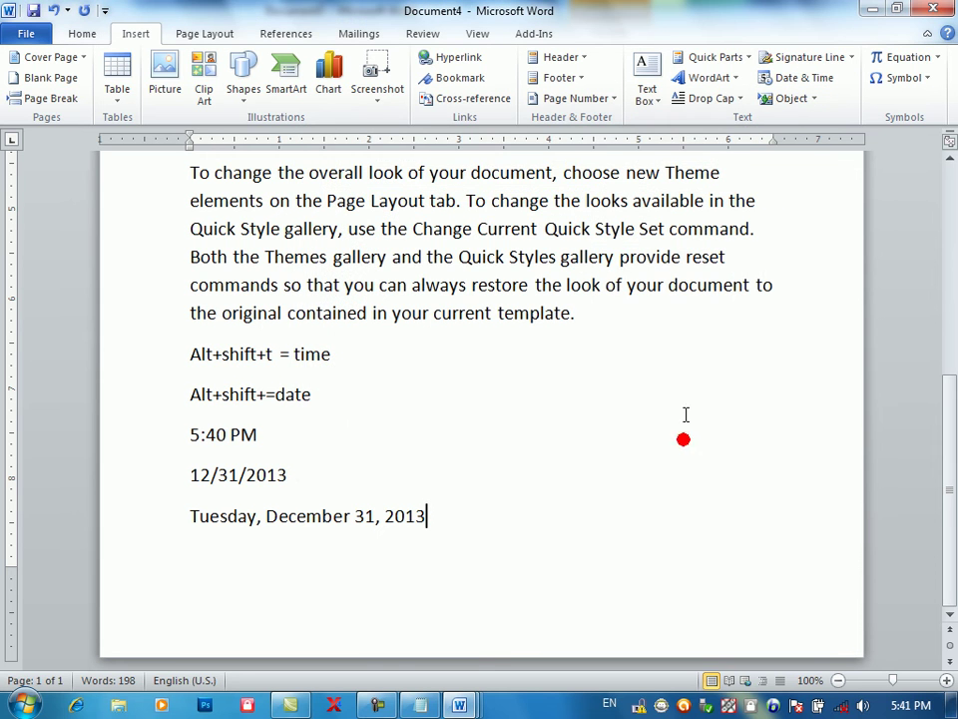
# Embed a new blank Microsoft Excel Worksheet object through the Insert Object dialog.
pyautogui.click(815, 98)
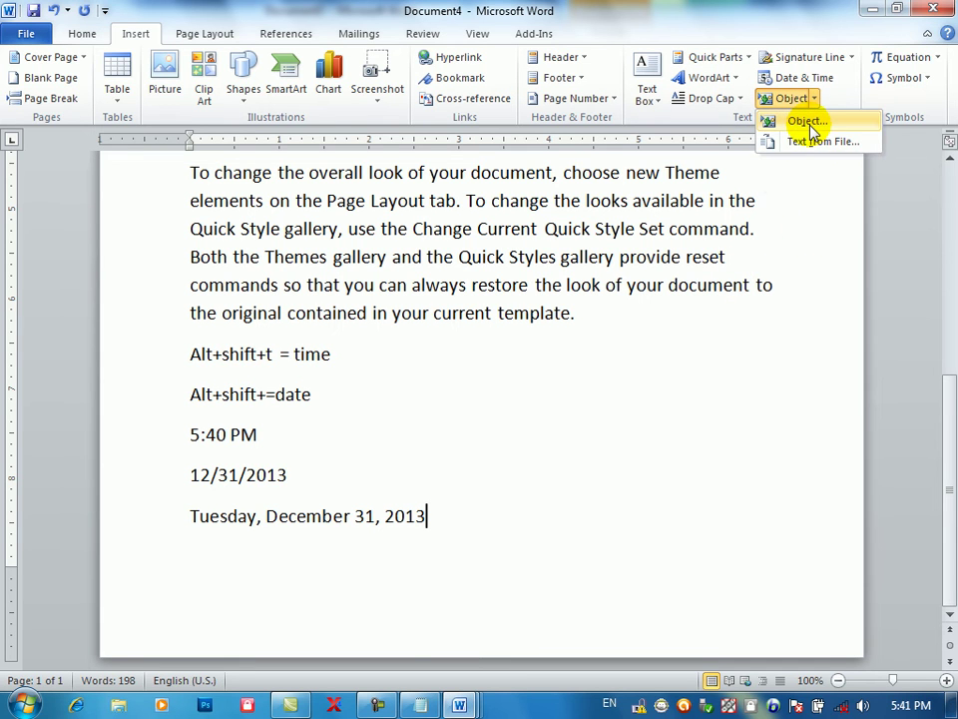
pyautogui.click(802, 314)
pyautogui.click(815, 97)
pyautogui.click(820, 119)
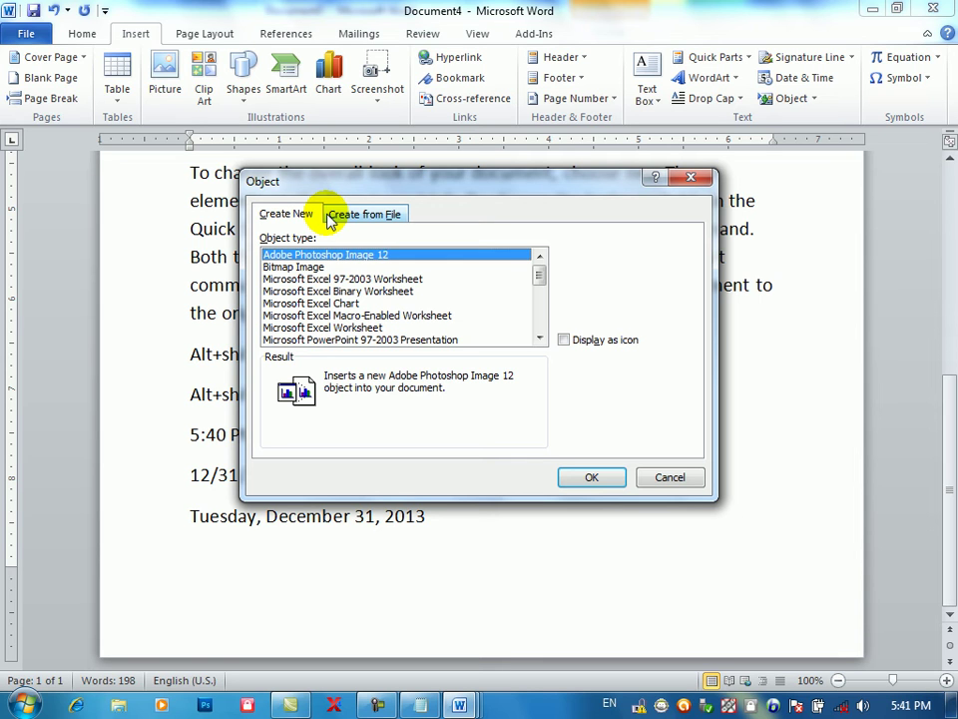
pyautogui.click(380, 330)
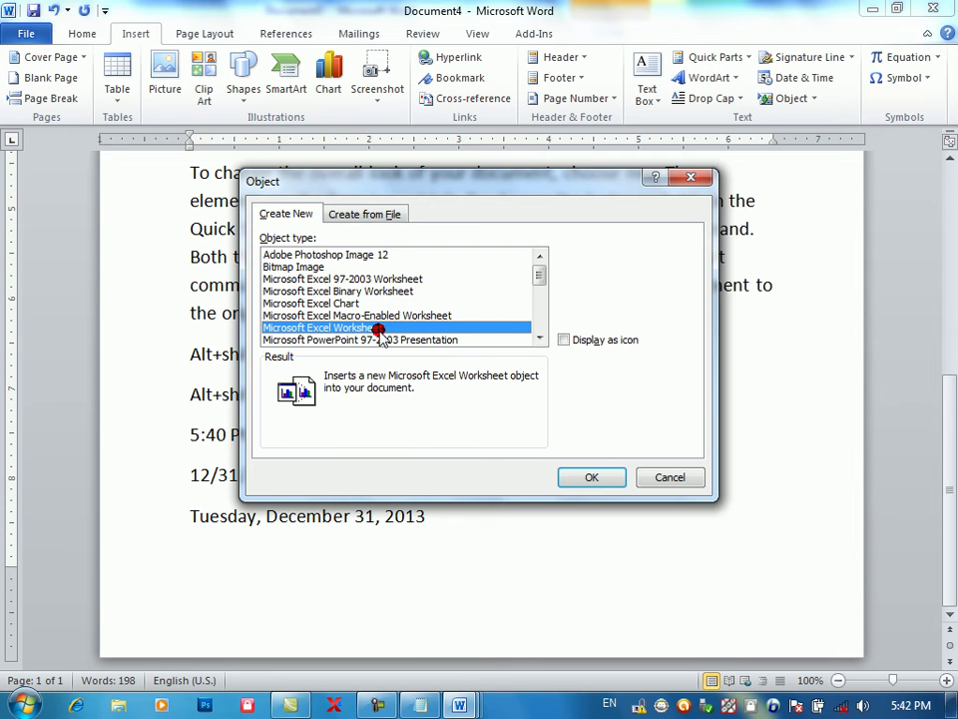
pyautogui.click(592, 477)
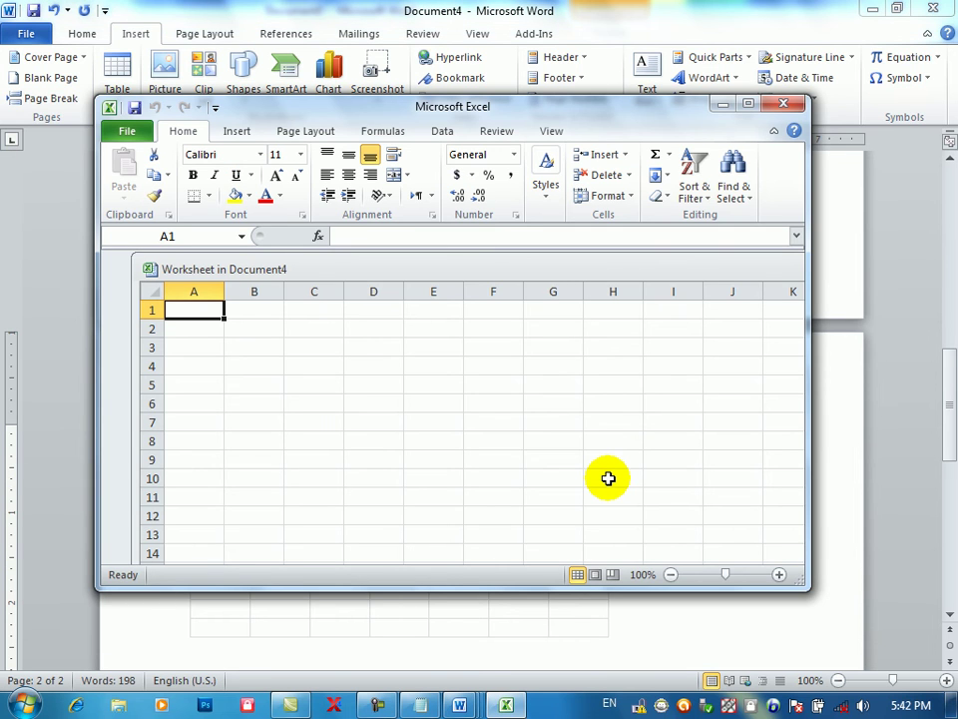
# Enter the headers id, name, post and salary across row 1.
pyautogui.write('id')
pyautogui.press('Tab')
pyautogui.write('name')
pyautogui.press('Tab')
pyautogui.write('post')
pyautogui.press('Tab')
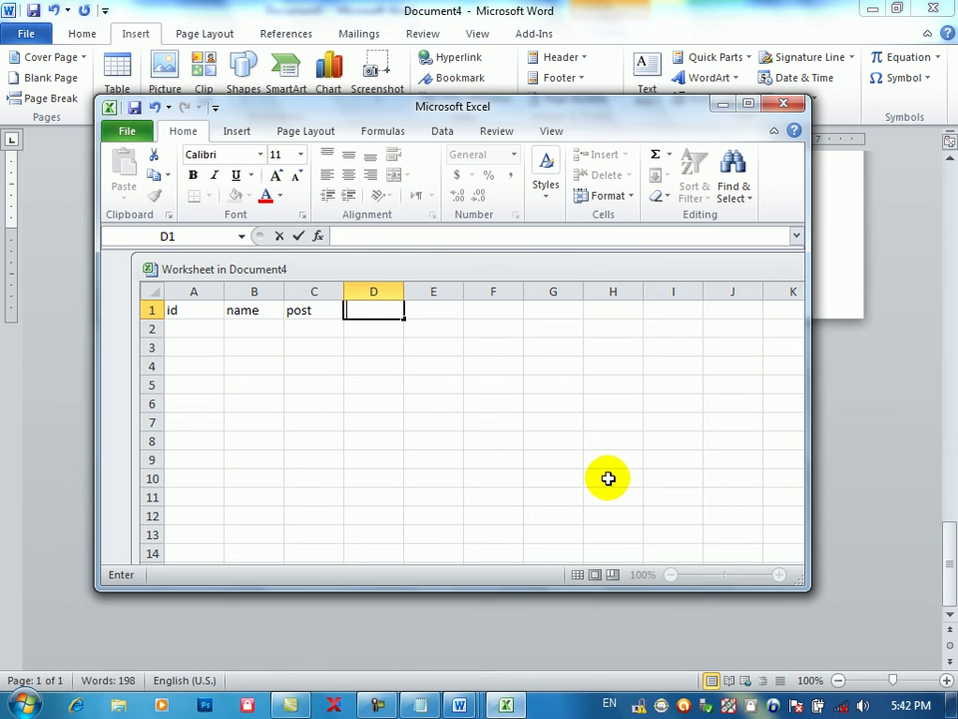
pyautogui.write('salaryu')
pyautogui.press('Tab')
pyautogui.hotkey('shift', 'Tab')
pyautogui.write('salary')
pyautogui.press('Tab')
pyautogui.write('`')
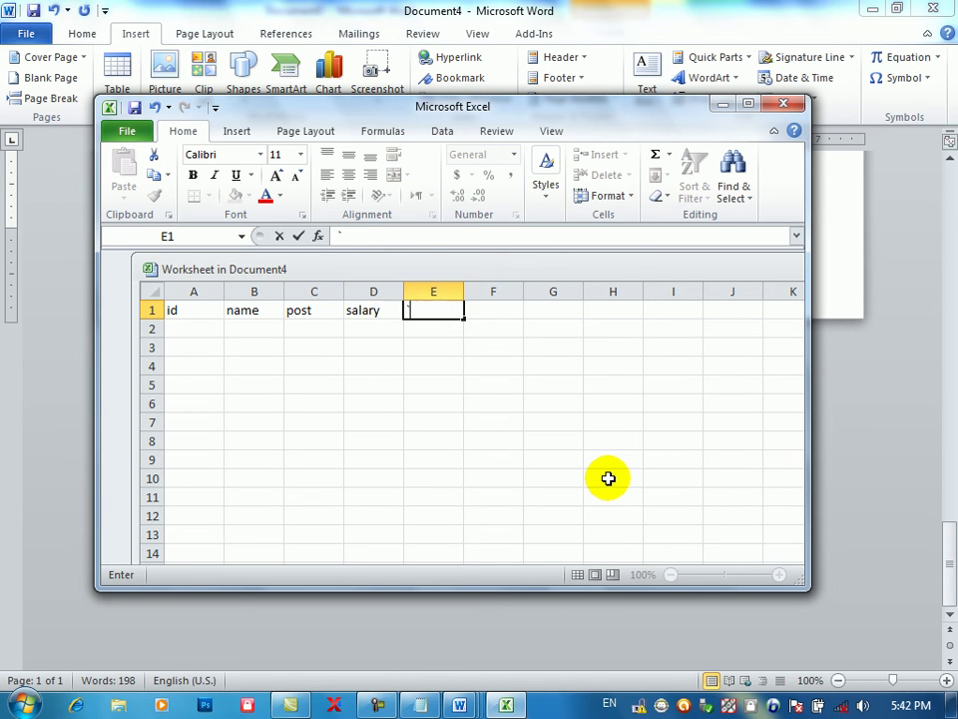
# Enter ids 1–4 and the four employees' names in column B.
pyautogui.click(207, 326)
pyautogui.write('1 2 3')
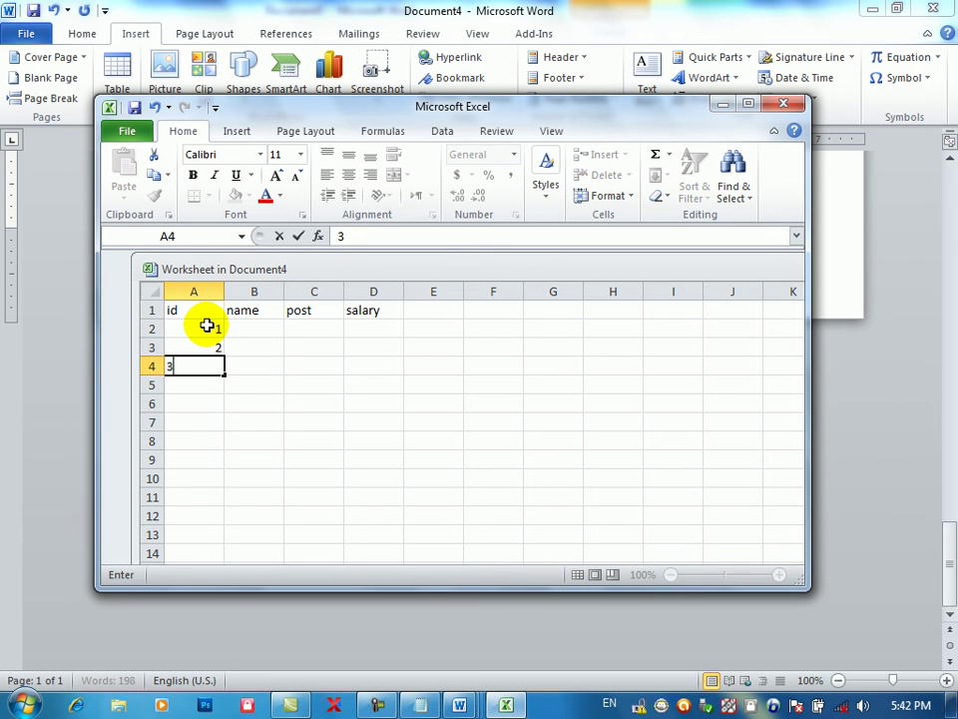
pyautogui.write(' 4')
pyautogui.press('Up')
pyautogui.press('Up')
pyautogui.press('Up')
pyautogui.write('sahel')
pyautogui.press('Return')
pyautogui.write('karimf')
pyautogui.press('Return')
pyautogui.write('a')
pyautogui.press('BackSpace')
pyautogui.press('BackSpace')
pyautogui.press('BackSpace')
pyautogui.write('s')
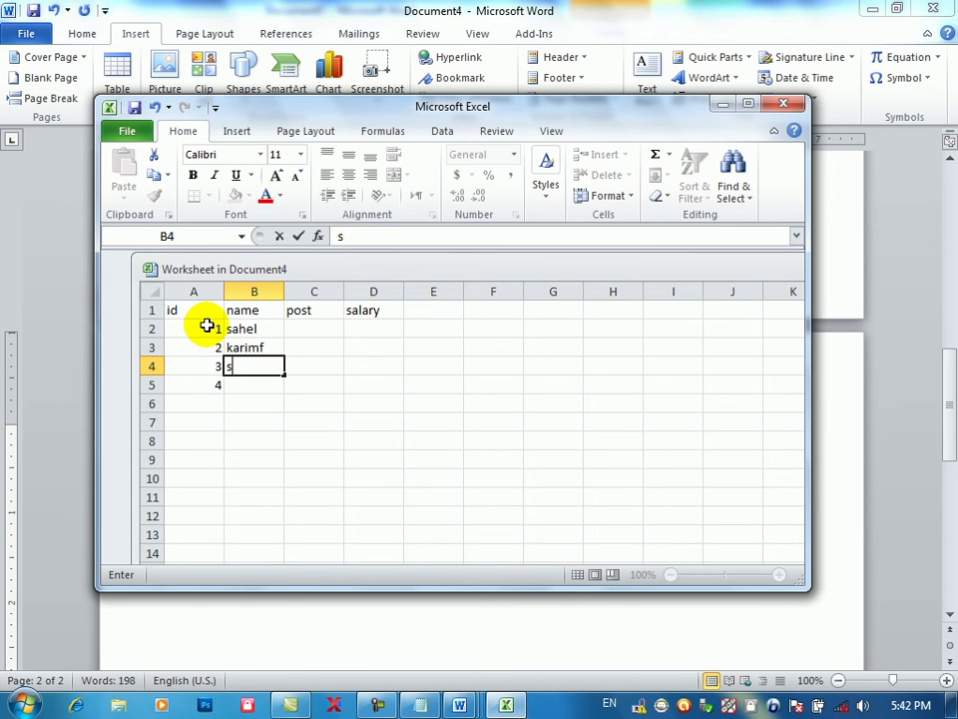
pyautogui.write('asf')
pyautogui.press('Return')
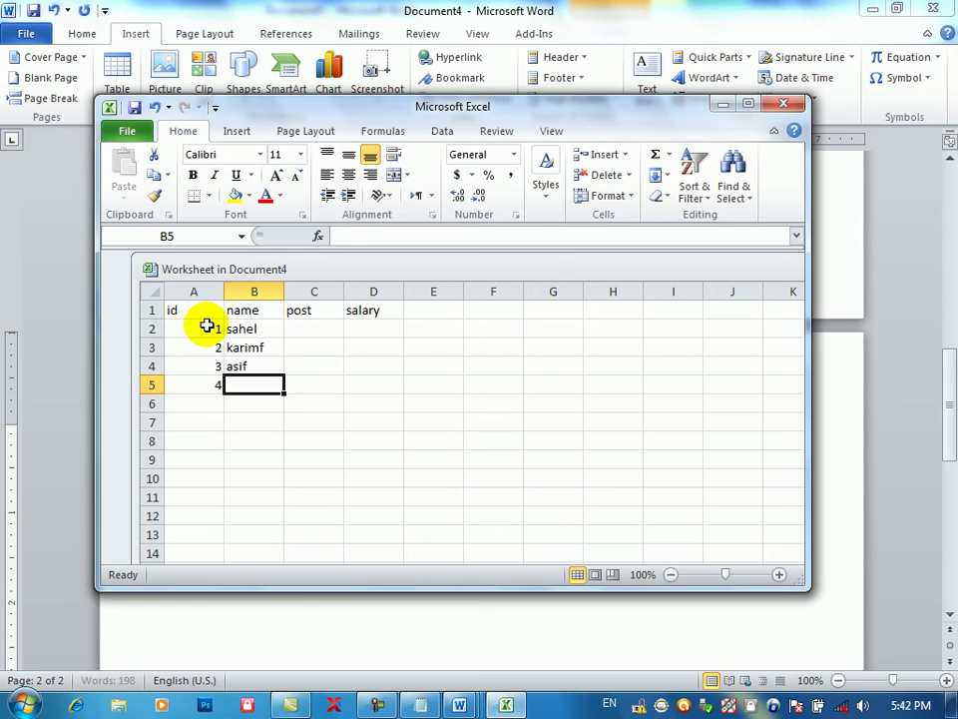
pyautogui.write('wah')
pyautogui.press('Tab')
pyautogui.press('Up')
pyautogui.press('Up')
pyautogui.press('Up')
pyautogui.press('Up')
pyautogui.press('Down')
# Fill the post column C2:C5 with doctor, manager, manager and it.
pyautogui.write('doctor')
pyautogui.press('Return')
pyautogui.write('ma')
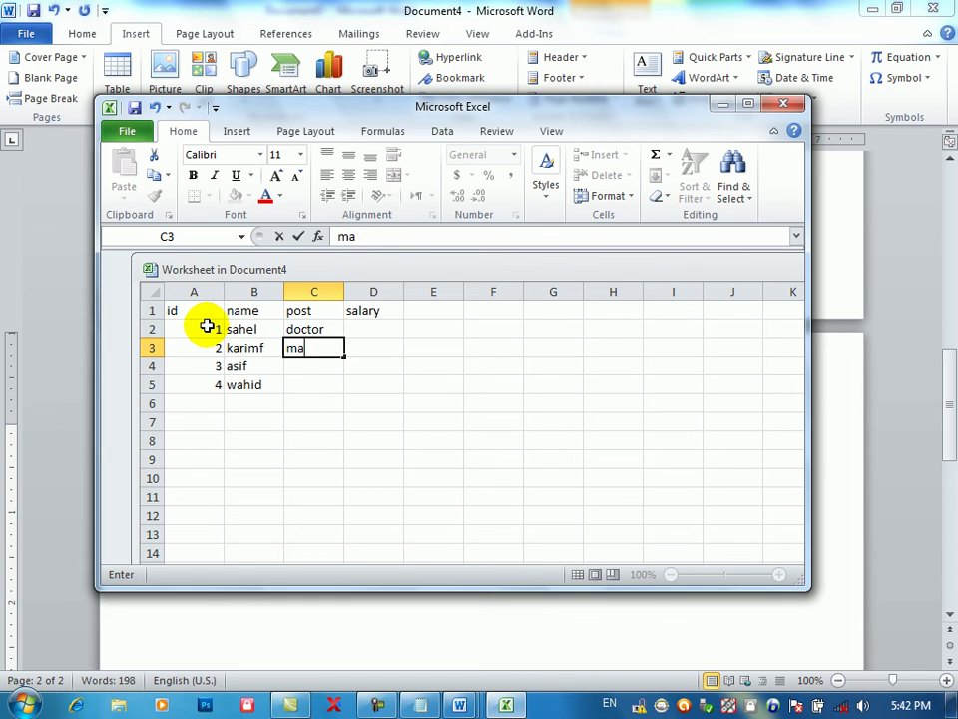
pyautogui.write('angger')
pyautogui.press('Return')
pyautogui.write('manager')
pyautogui.press('Return')
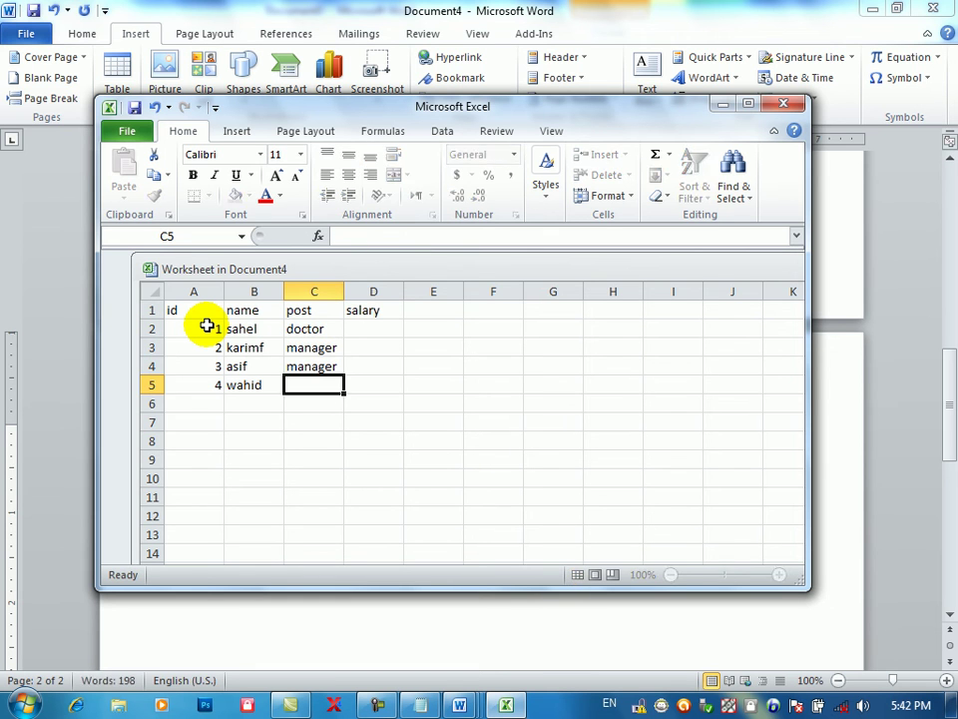
pyautogui.write('it')
pyautogui.press('Right')
# Enter salaries 1000, 2000, 300 and 4000 in D2:D5.
pyautogui.press('Up')
pyautogui.press('Up')
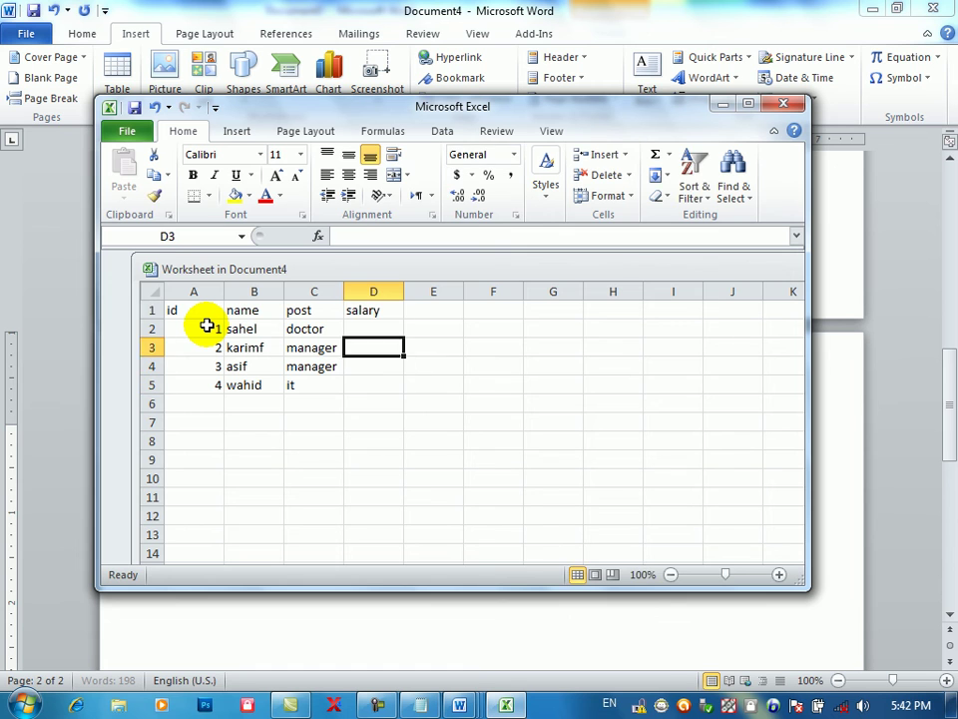
pyautogui.press('Up')
pyautogui.press('Up')
pyautogui.write('1')
pyautogui.press('Escape')
pyautogui.press('Down')
pyautogui.write('10')
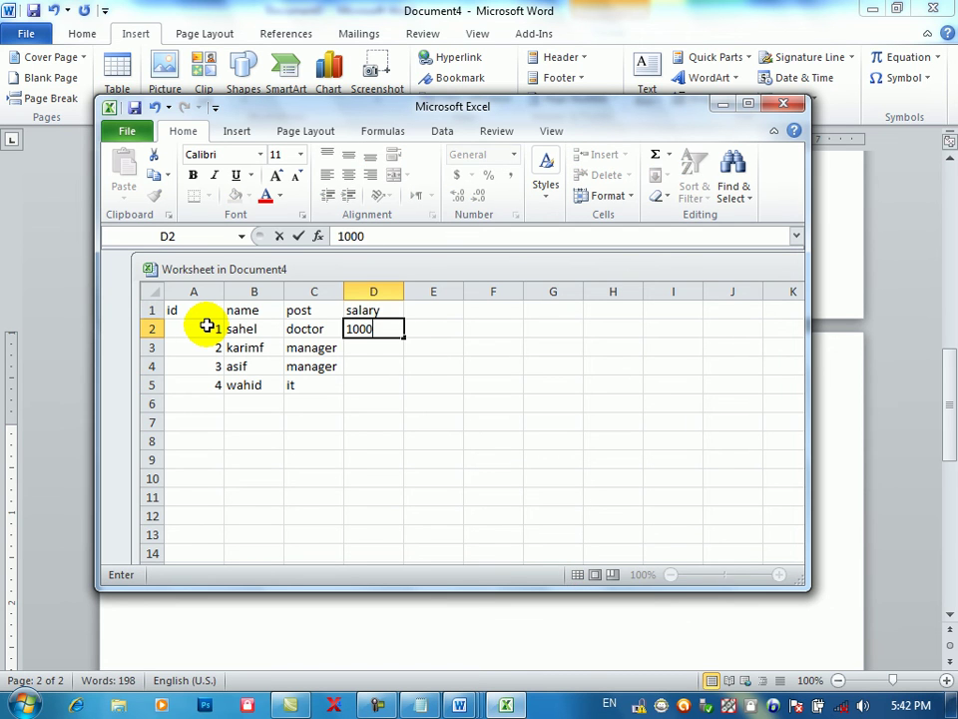
pyautogui.press('Return')
pyautogui.write('2000')
pyautogui.press('Return')
pyautogui.write('300')
pyautogui.press('Return')
pyautogui.write('4000')
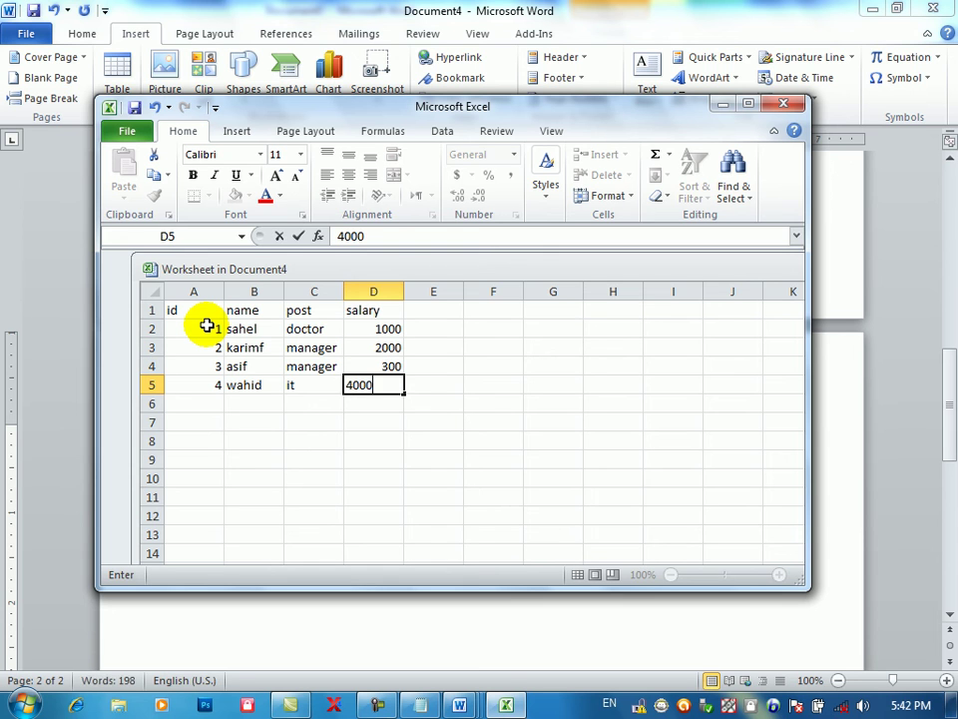
pyautogui.press('Return')
pyautogui.click(317, 400)
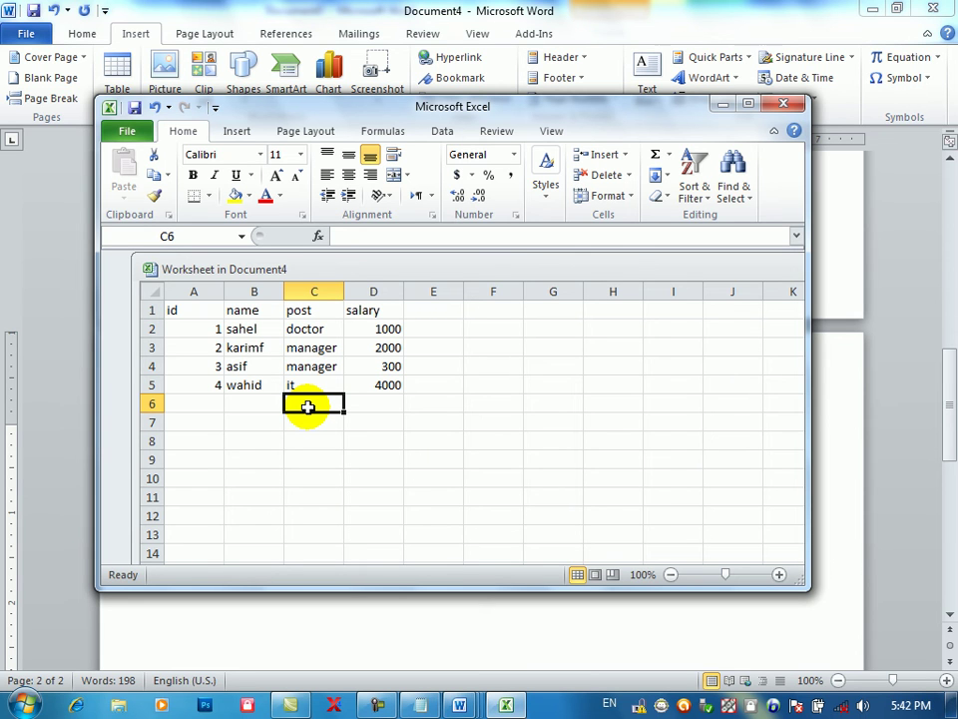
# Label C6 'total salary of the manager' and widen column C to fit it.
pyautogui.write('total salary of the')
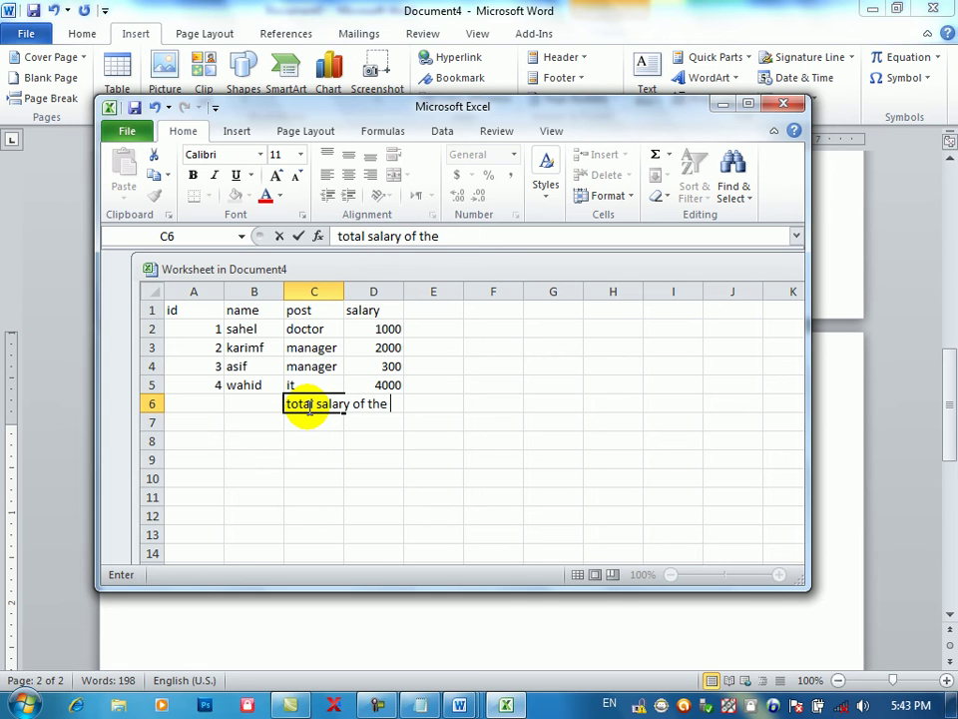
pyautogui.write('manager')
pyautogui.press('Return')
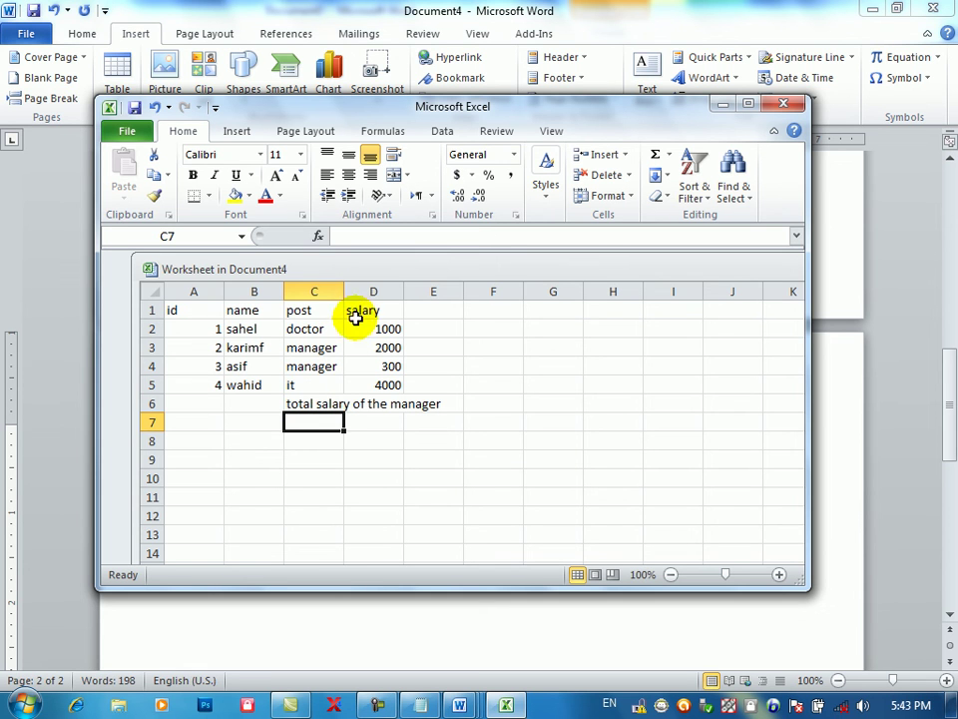
pyautogui.moveTo(343, 291); pyautogui.dragTo(468, 303)
# Enter =SUMIF(C2:C5,"manager",D2:D5) in D6 to total the managers' salaries.
pyautogui.click(494, 408)
pyautogui.write('=sumfi')
pyautogui.press('BackSpace')
pyautogui.press('BackSpace')
pyautogui.write('if')
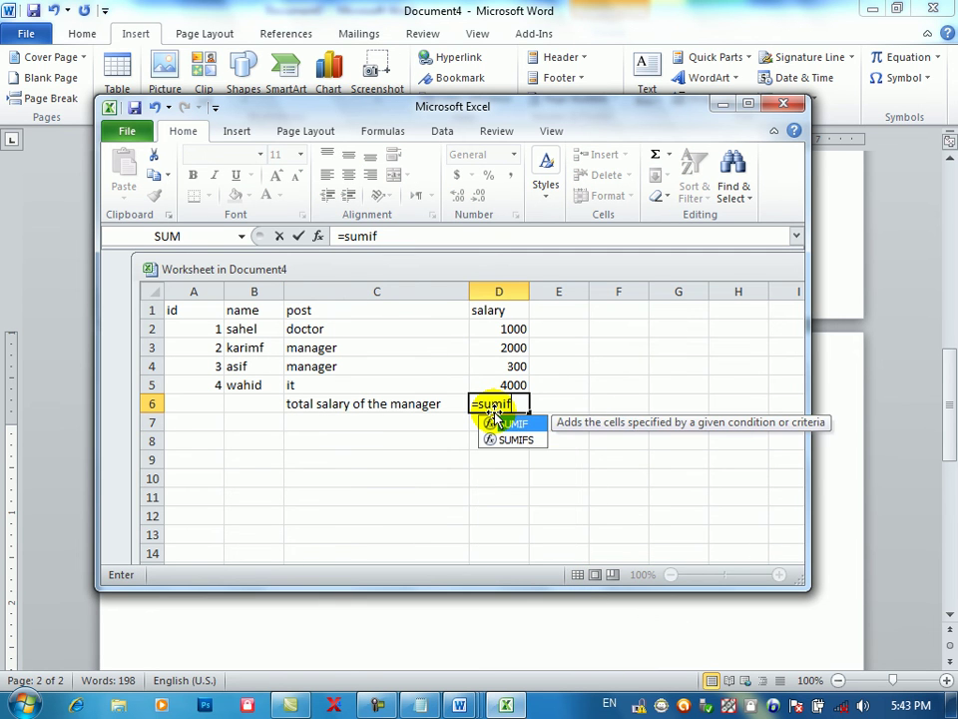
pyautogui.write('(')
pyautogui.moveTo(315, 330); pyautogui.dragTo(321, 379)
pyautogui.write(',"manager')
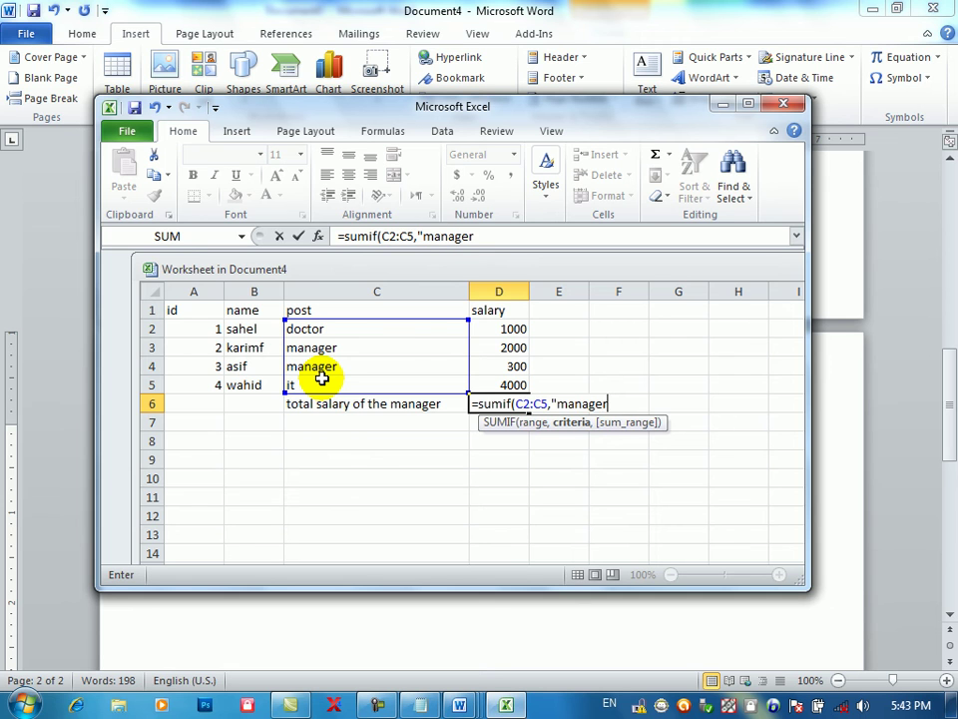
pyautogui.write(',')
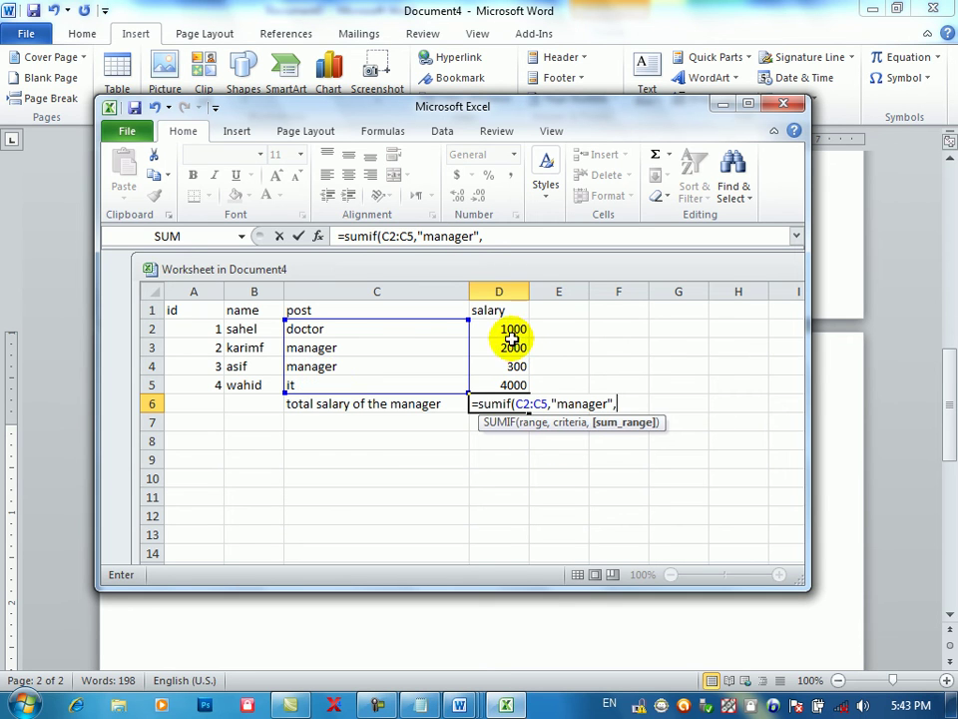
pyautogui.moveTo(509, 330); pyautogui.dragTo(507, 386)
pyautogui.write(')')
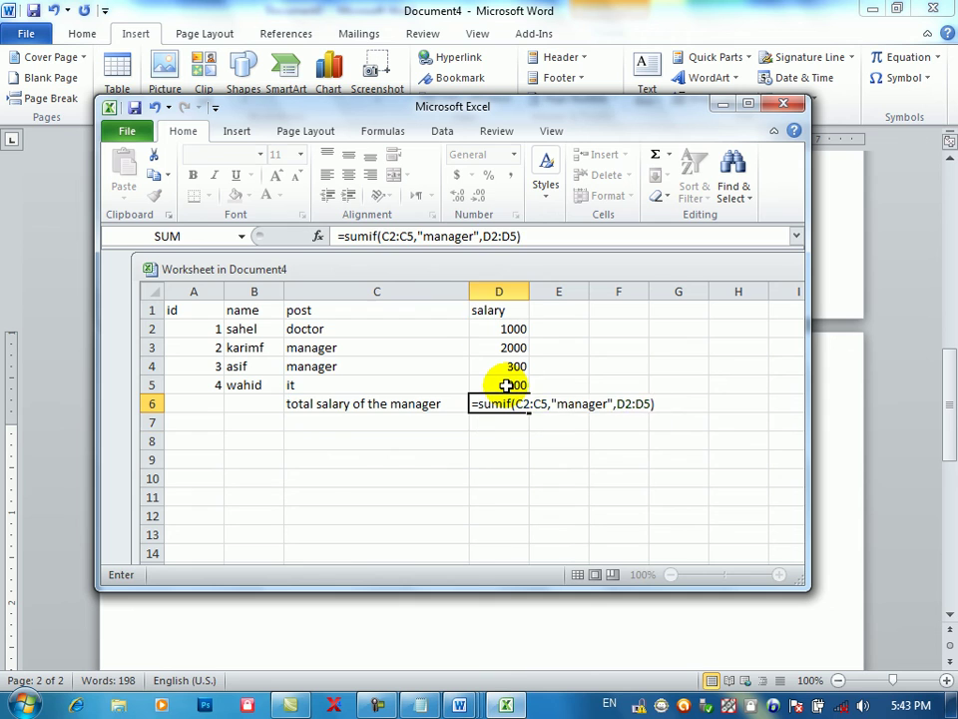
pyautogui.press('Return')
# Bold the total row C6:D6 and check the salaries in D3 and D4.
pyautogui.moveTo(386, 401); pyautogui.dragTo(494, 403)
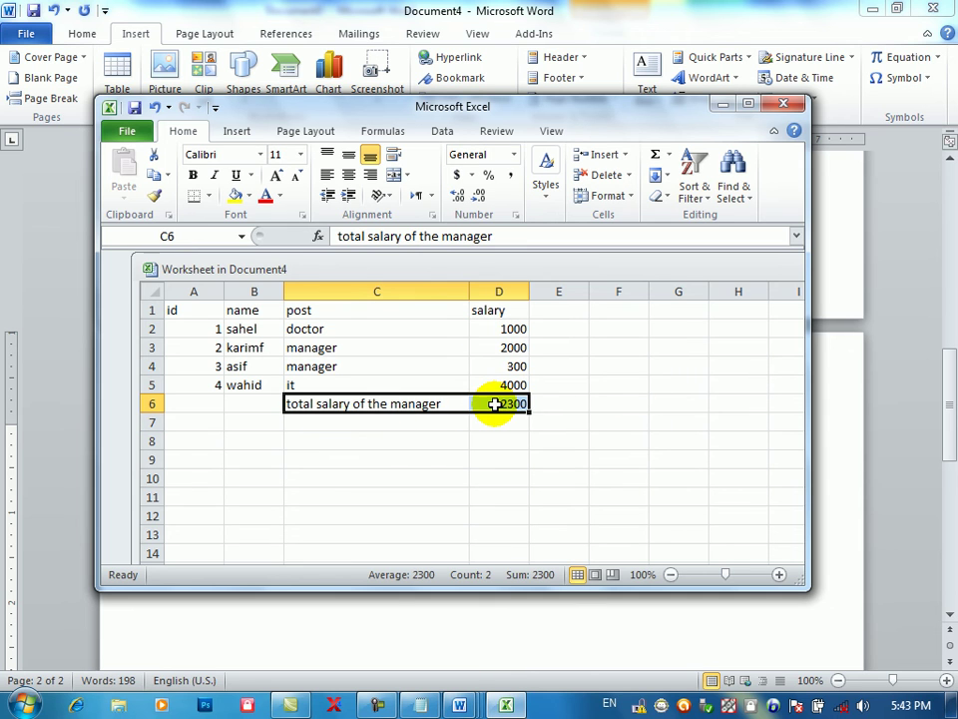
pyautogui.hotkey('ctrl', 'b')
pyautogui.click(509, 423)
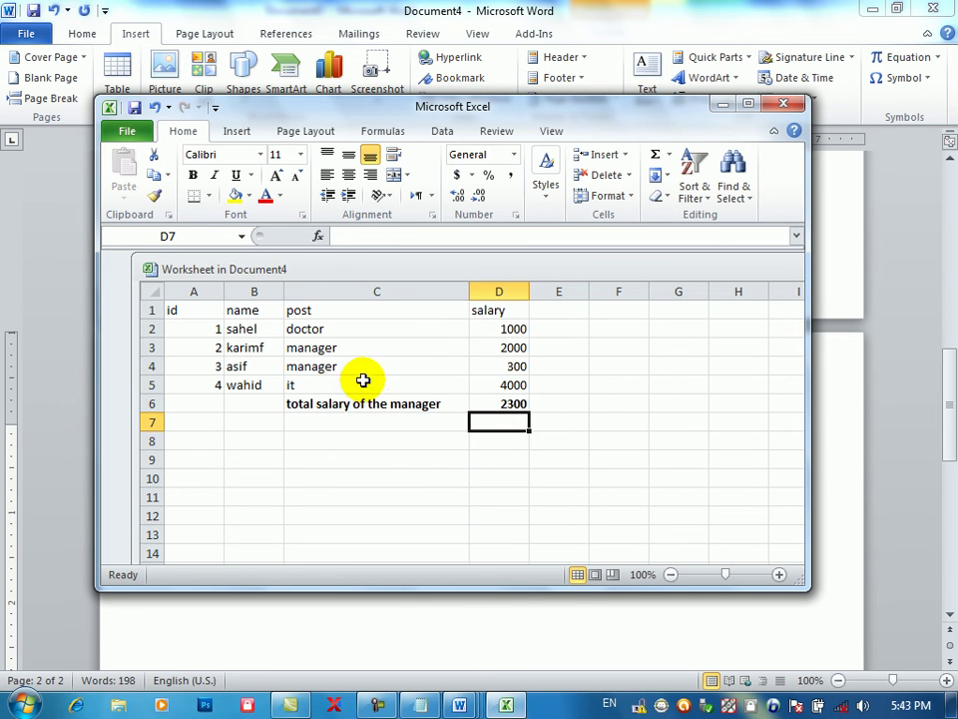
pyautogui.click(509, 347)
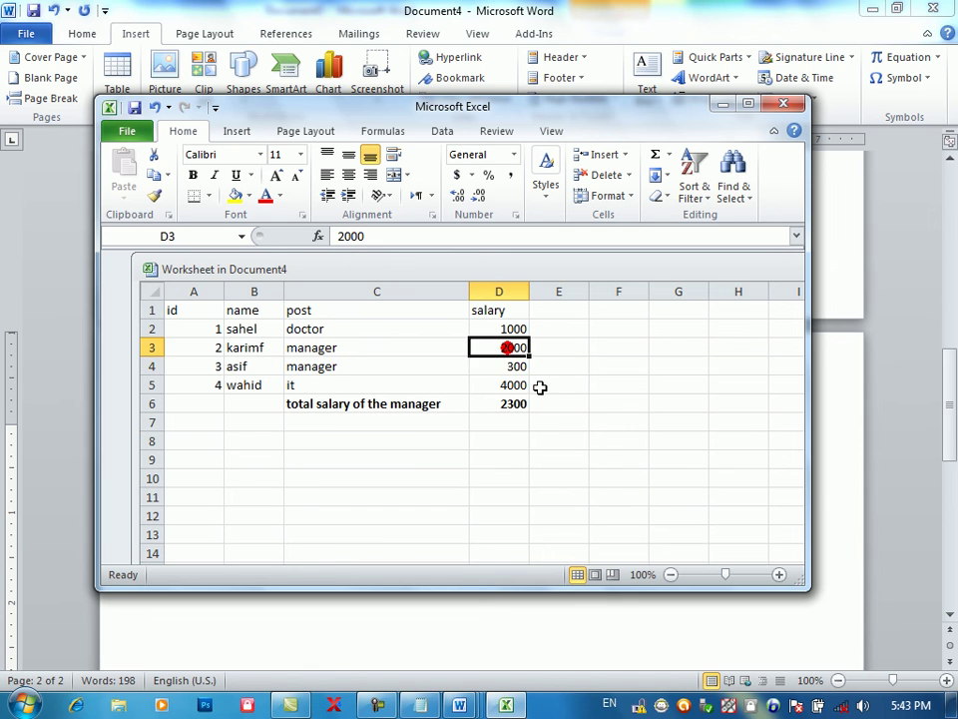
pyautogui.click(515, 371)
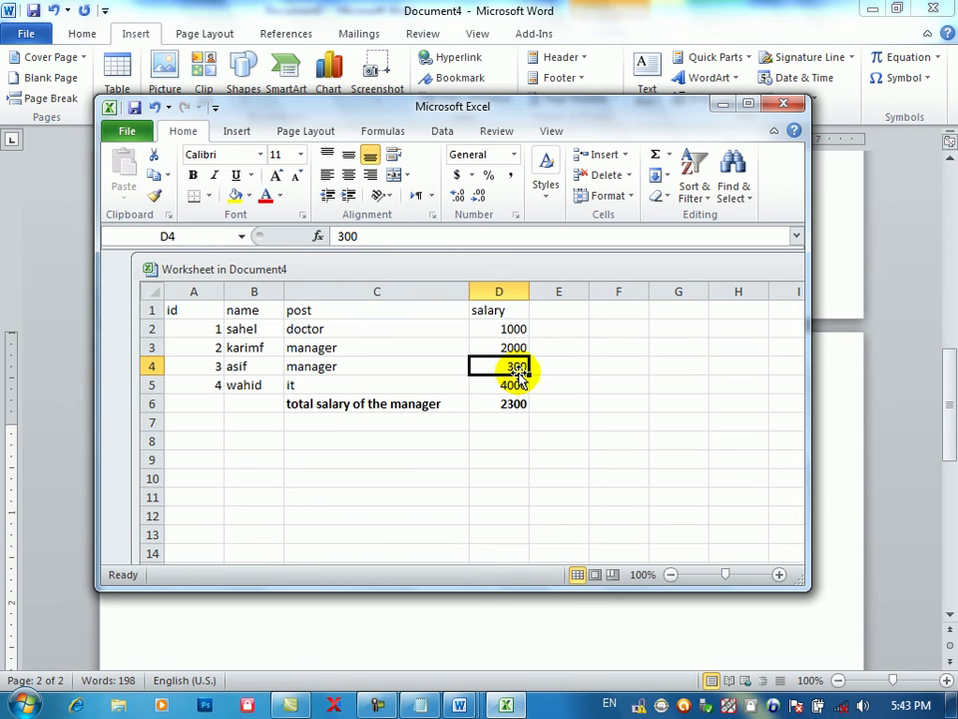
# Apply All Borders to the table A1:D7 and return to the Word document.
pyautogui.moveTo(178, 311)
pyautogui.mouseDown()
pyautogui.moveTo(465, 380)
pyautogui.moveTo(517, 417)
pyautogui.mouseUp()
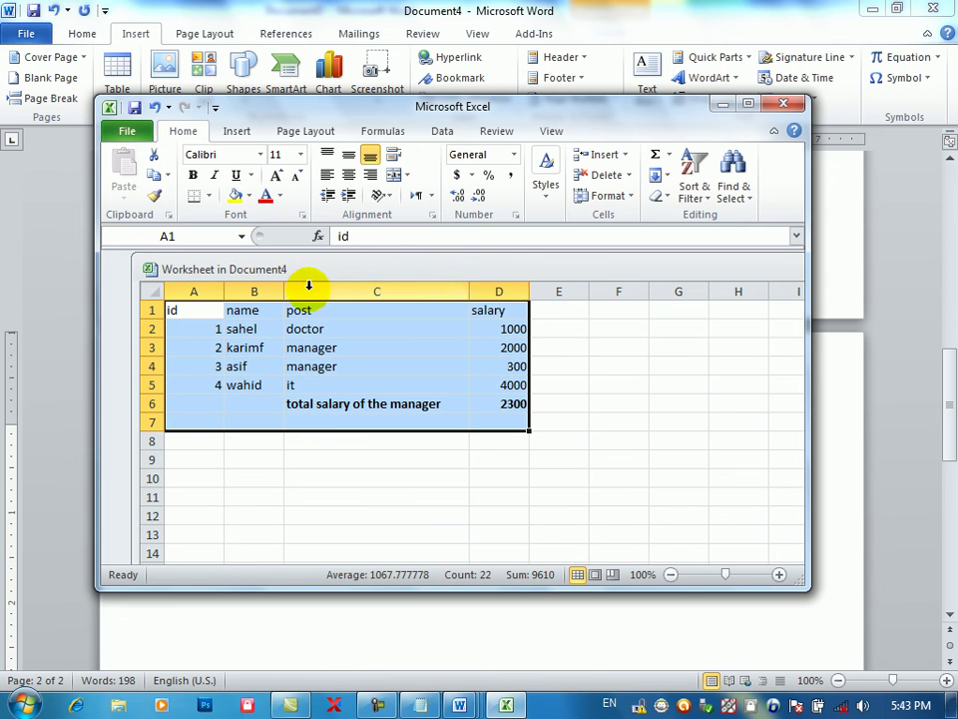
pyautogui.click(209, 196)
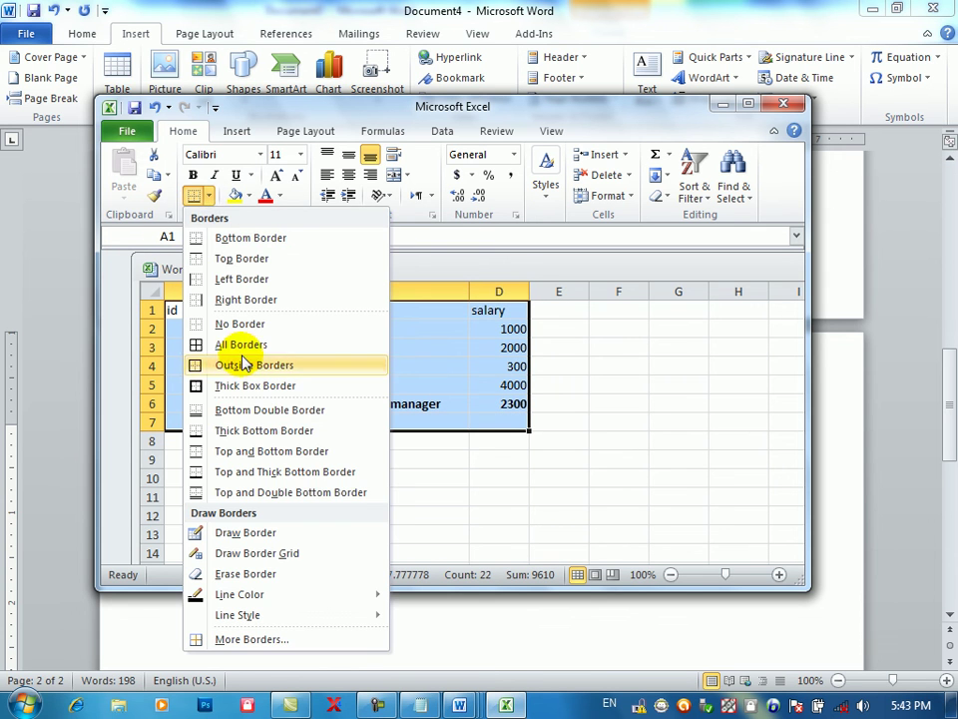
pyautogui.click(240, 345)
pyautogui.click(836, 426)
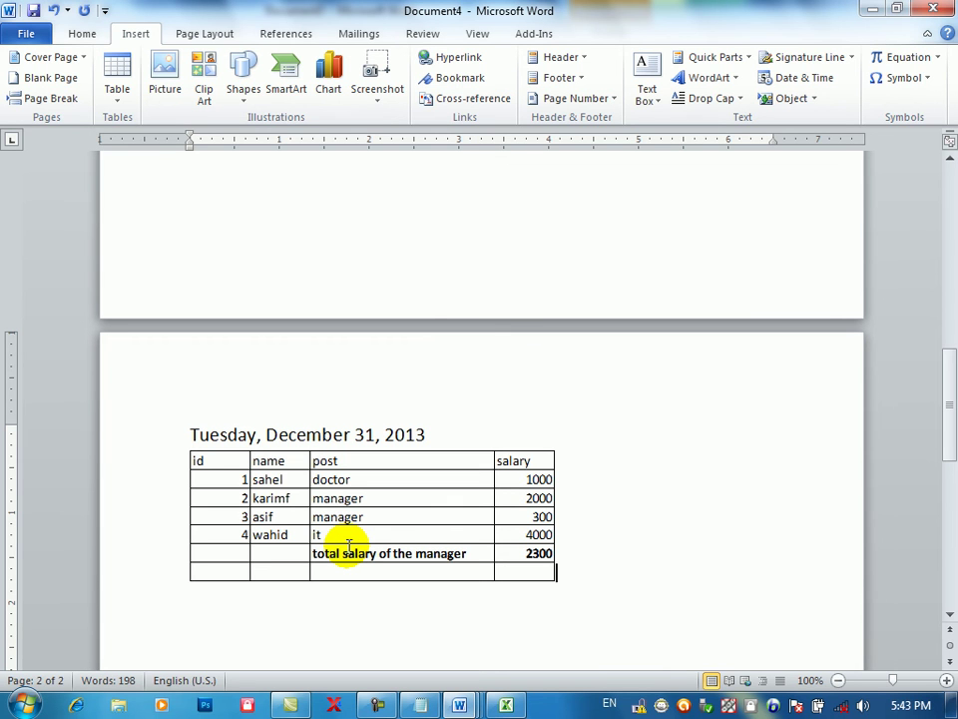
# Reopen the embedded worksheet, close it, then delete the embedded salary table.
pyautogui.click(498, 578)
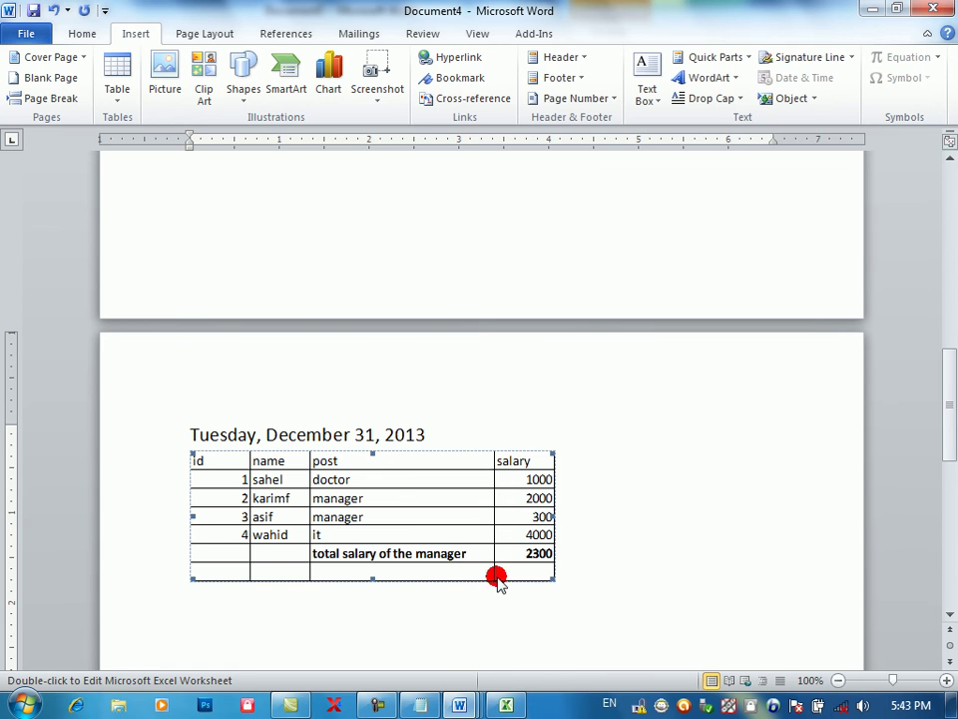
pyautogui.doubleClick(421, 533)
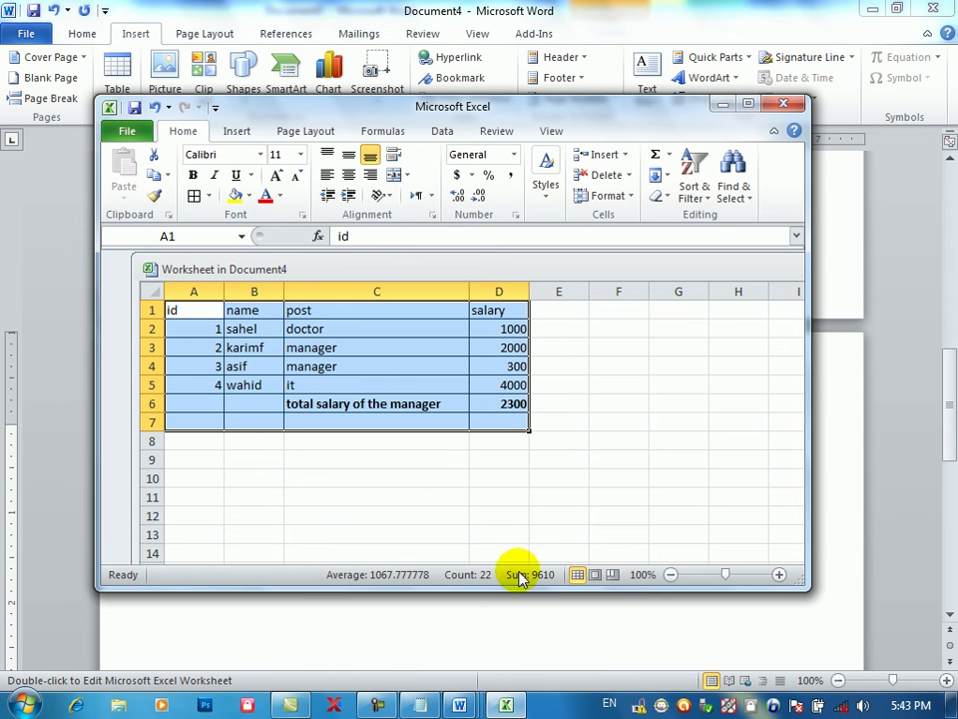
pyautogui.click(783, 106)
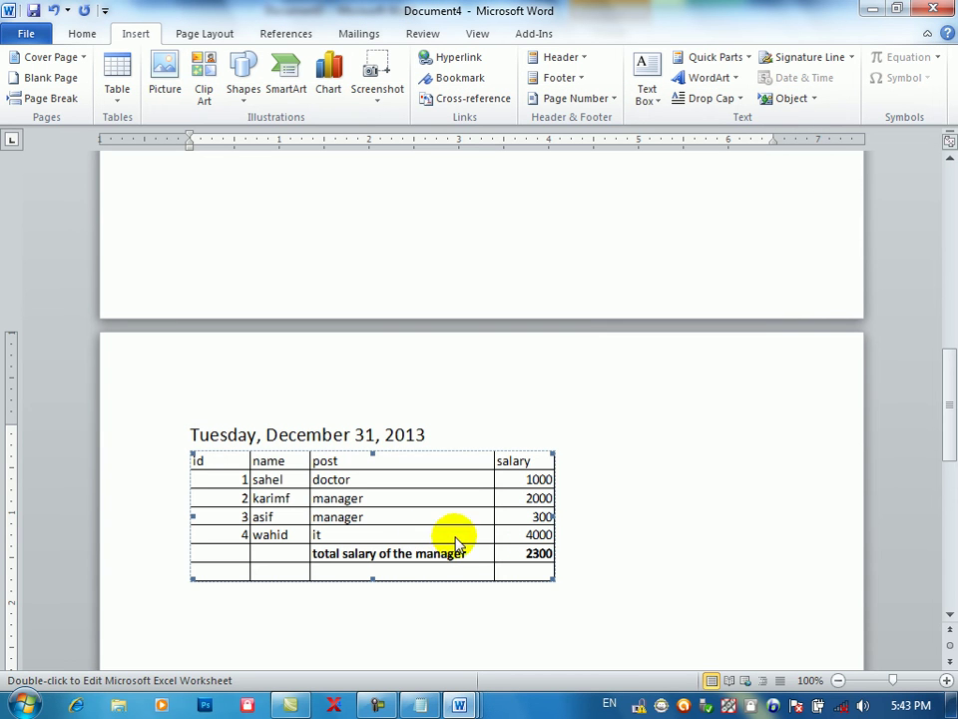
pyautogui.press('Delete')
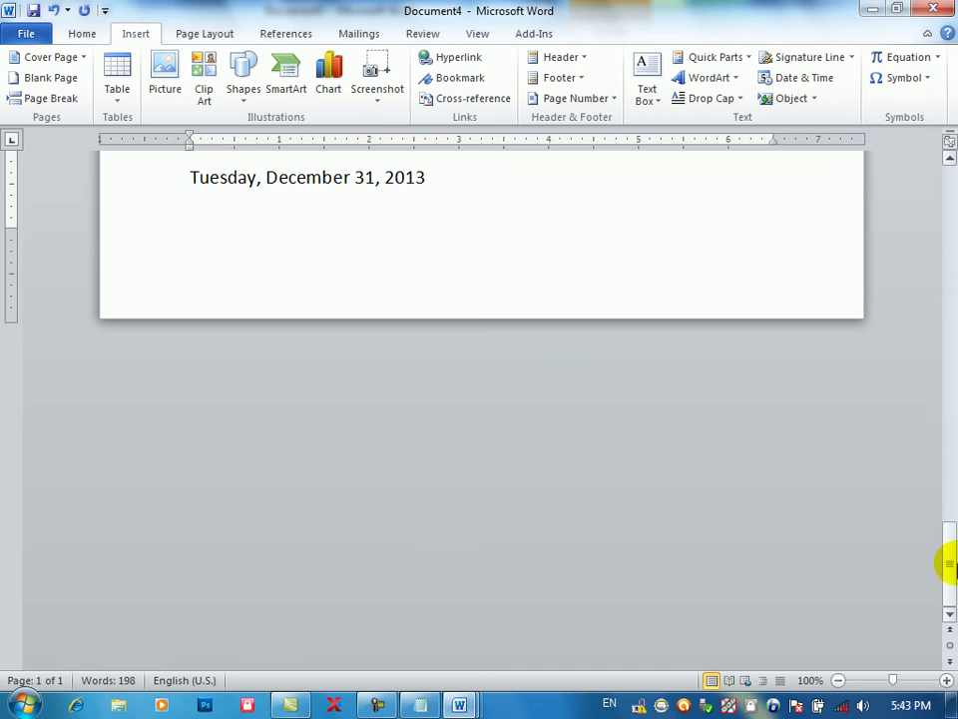
# Try inserting an object from file with the file name left as '*.*'.
pyautogui.scroll(2, 949, 560)
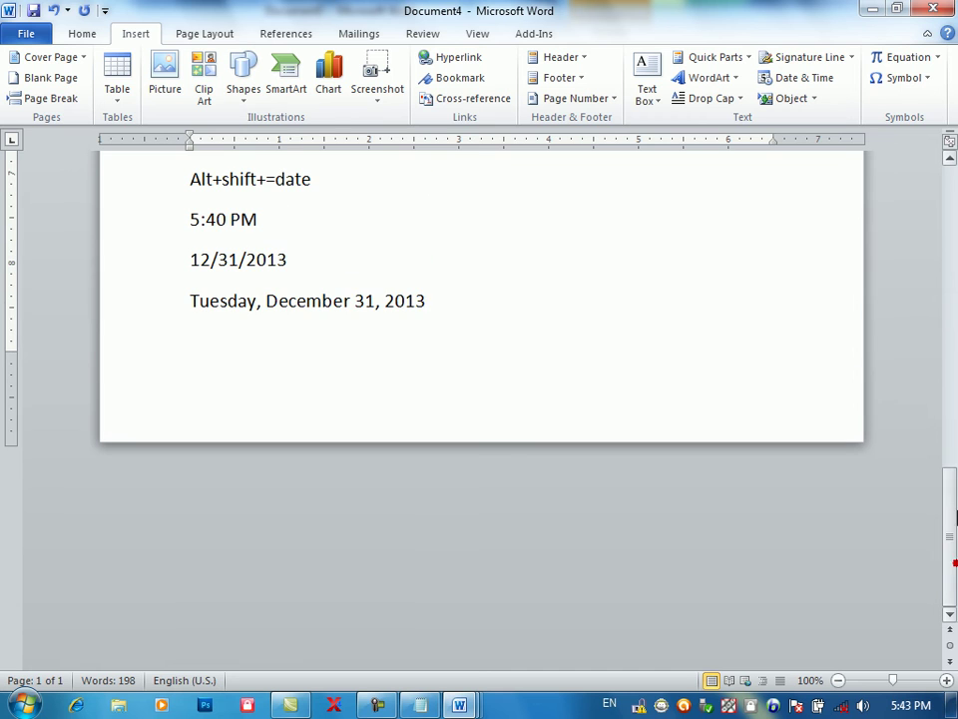
pyautogui.click(814, 98)
pyautogui.click(817, 119)
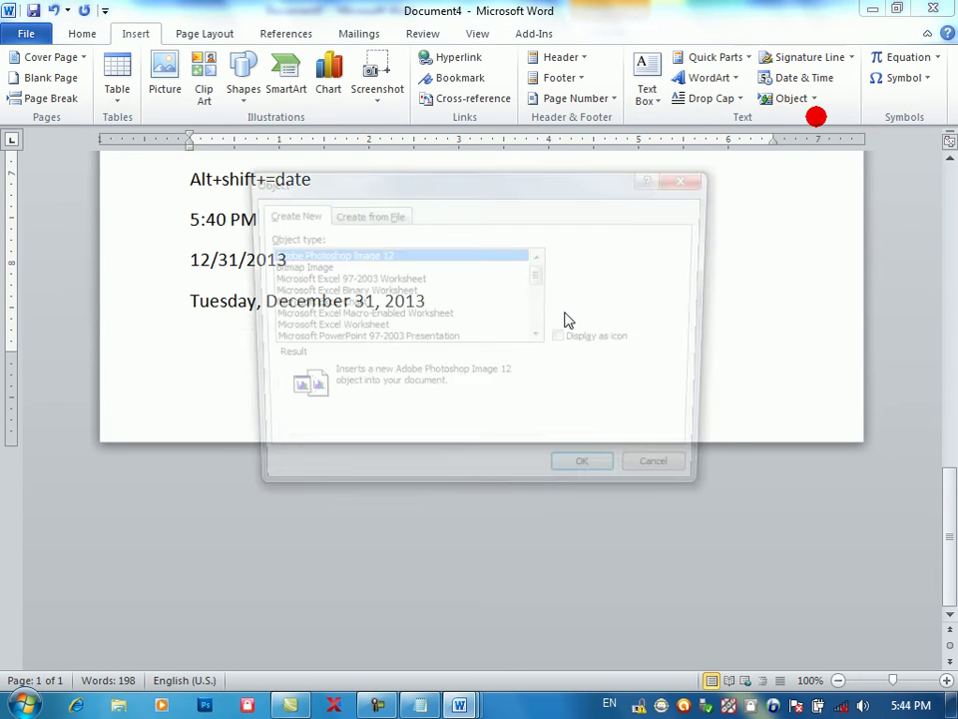
pyautogui.click(366, 213)
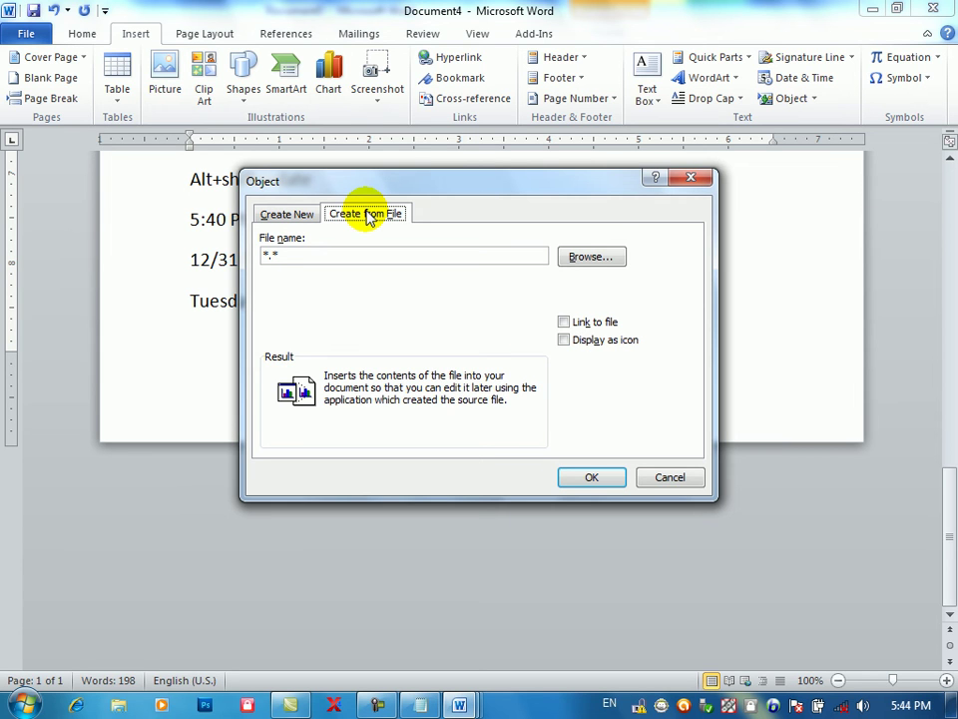
pyautogui.click(585, 482)
# Dismiss the file-not-found message and close the Object dialog.
pyautogui.click(518, 401)
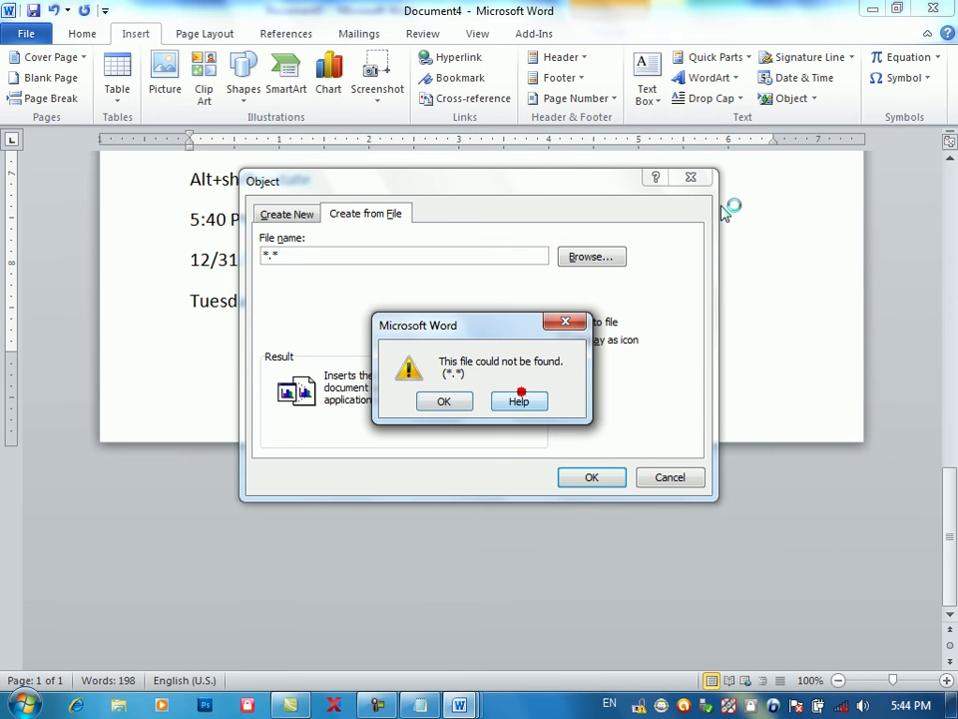
pyautogui.click(461, 401)
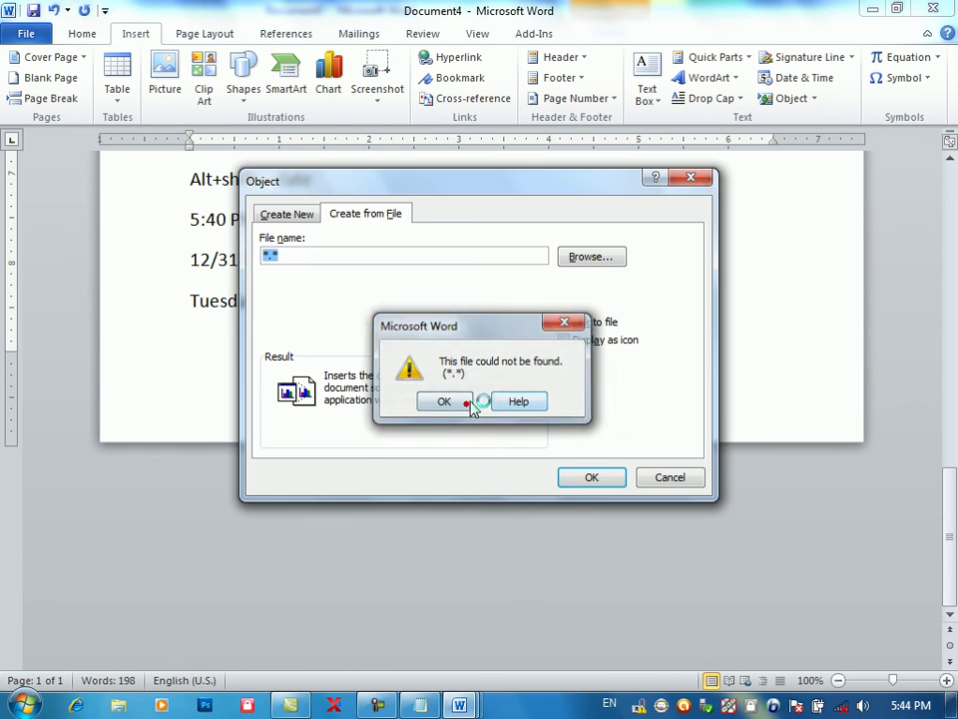
pyautogui.click(697, 179)
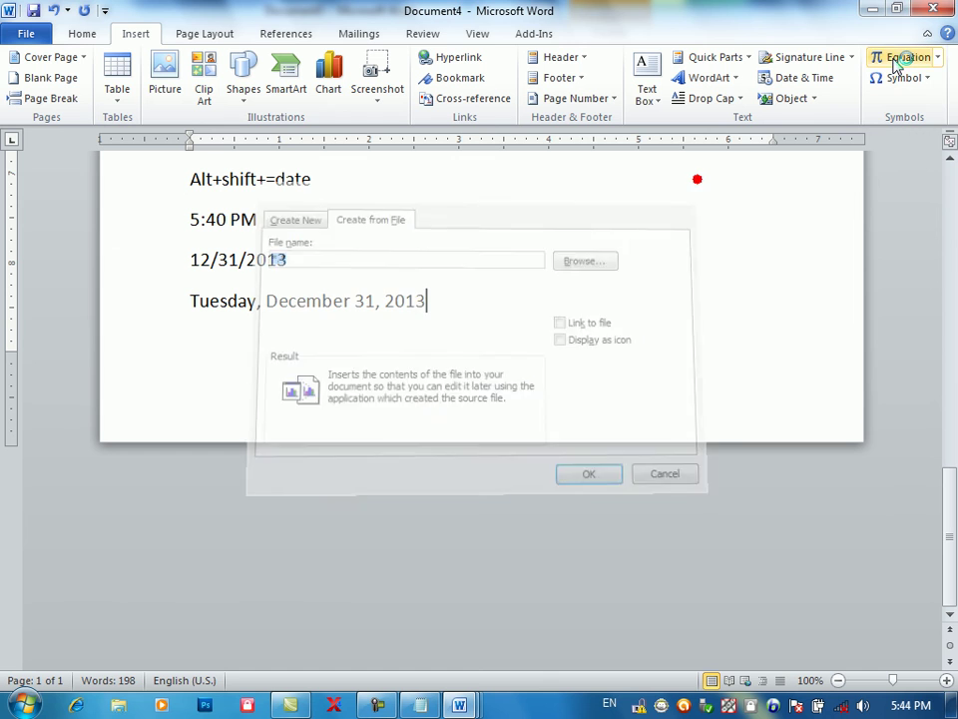
# Close Document4 and Document3 without saving, dismissing the empty help window.
pyautogui.click(921, 14)
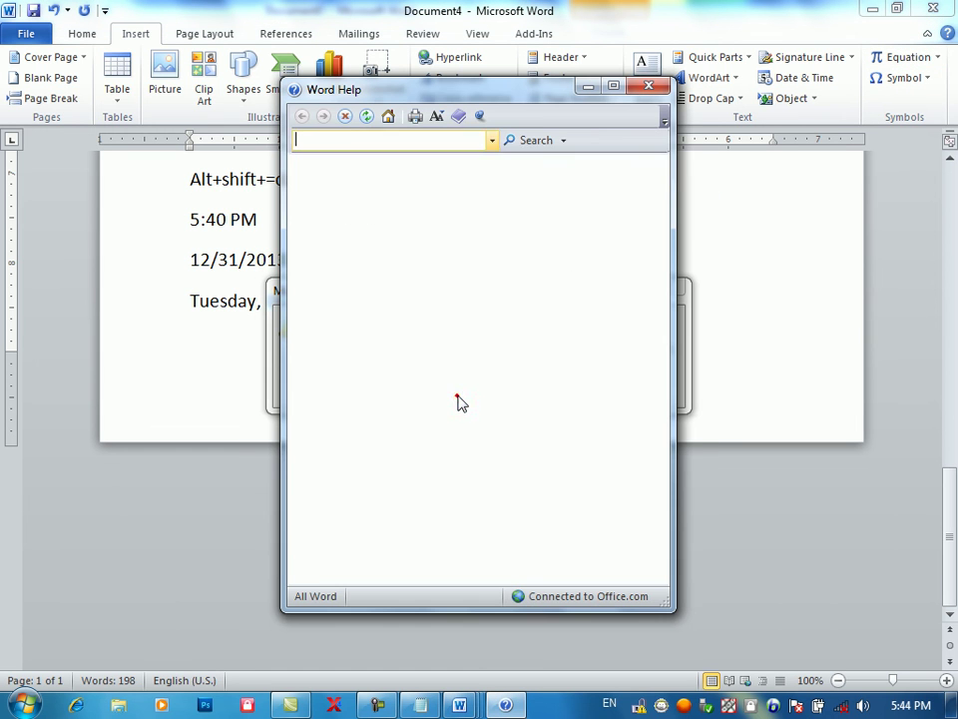
pyautogui.click(651, 91)
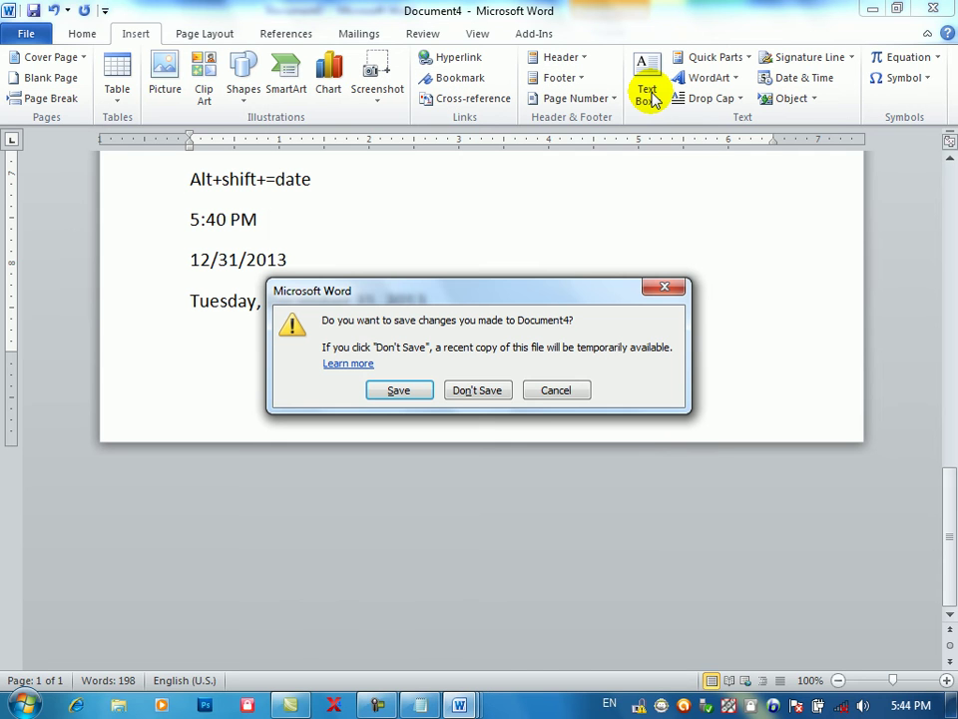
pyautogui.press('Tab')
pyautogui.press('Return')
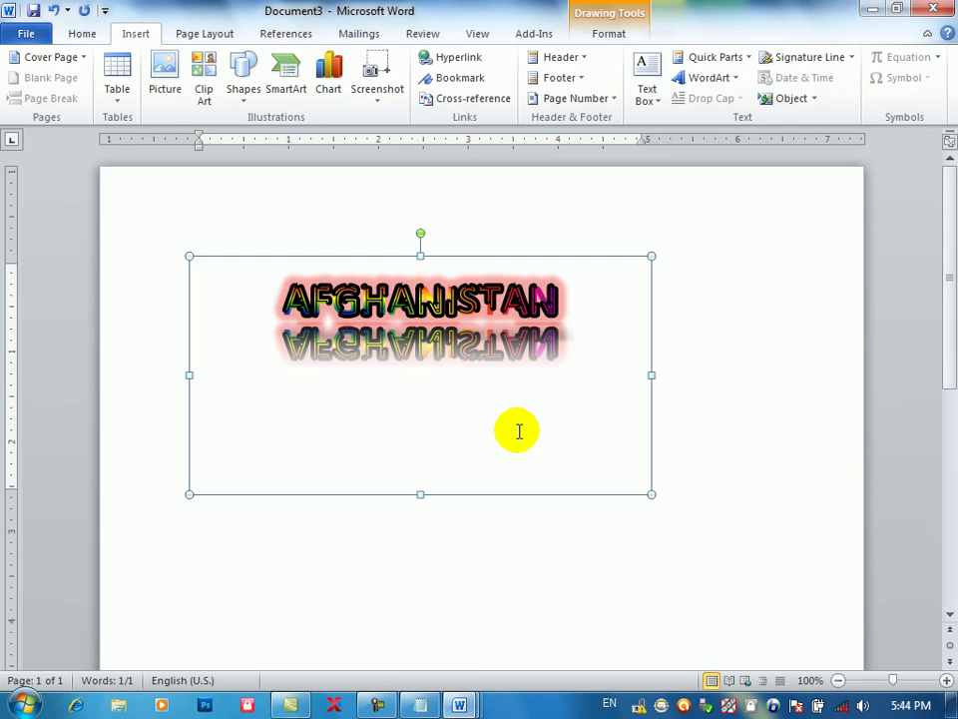
pyautogui.hotkey('ctrl', 'w')
pyautogui.press('Tab')
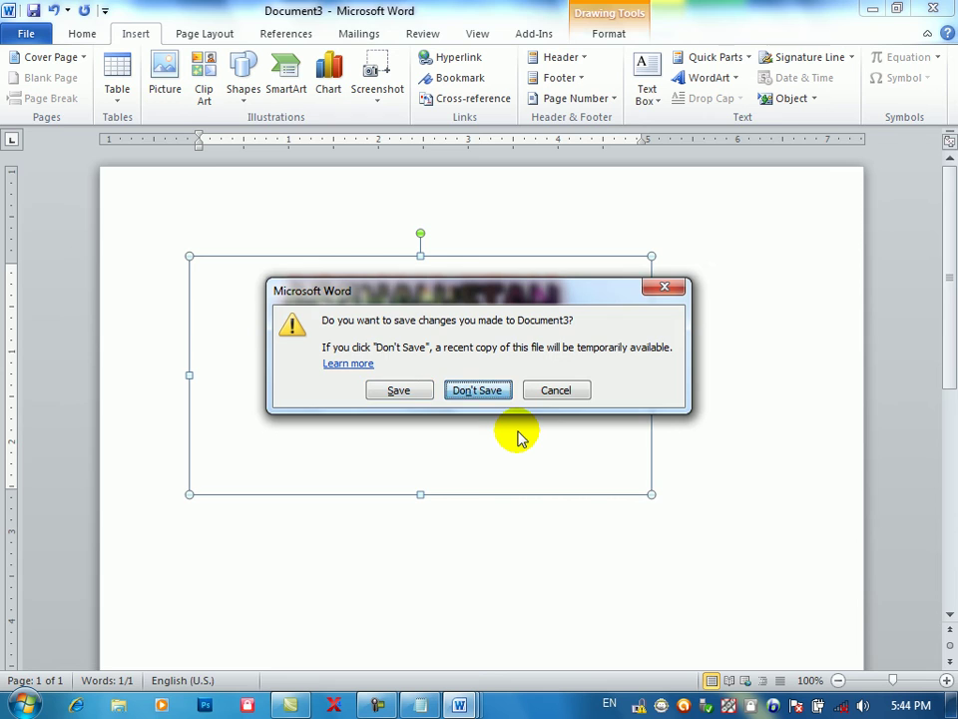
pyautogui.press('Return')
# Close Document6 and Document2 without saving, then exit Word from Document1.
pyautogui.hotkey('ctrl', 'w')
pyautogui.press('Tab')
pyautogui.press('Return')
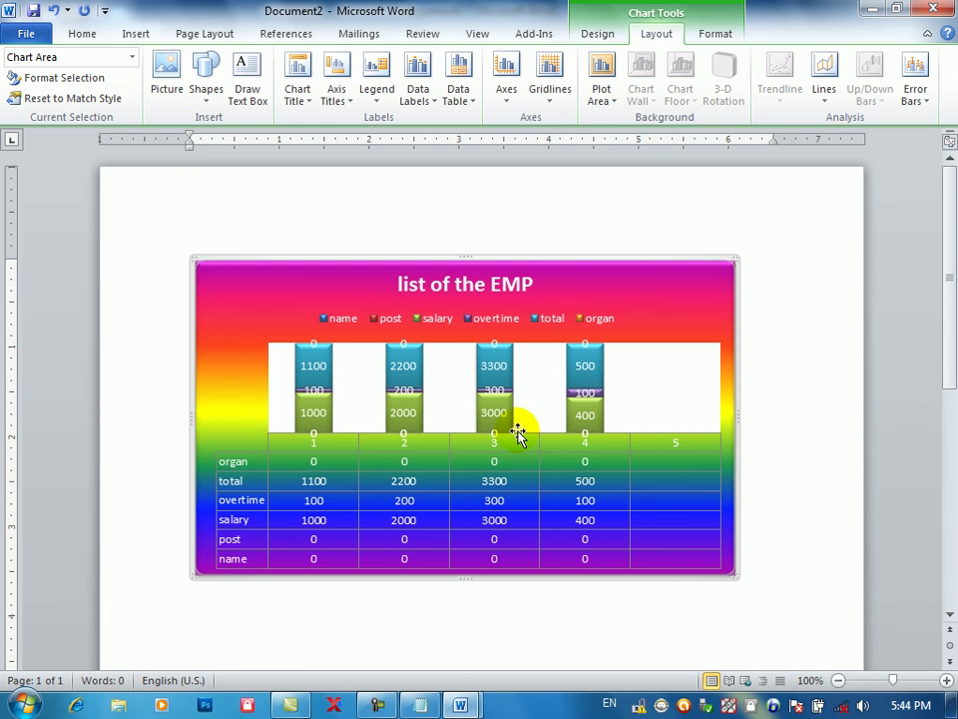
pyautogui.hotkey('ctrl', 'w')
pyautogui.press('Tab')
pyautogui.press('Return')
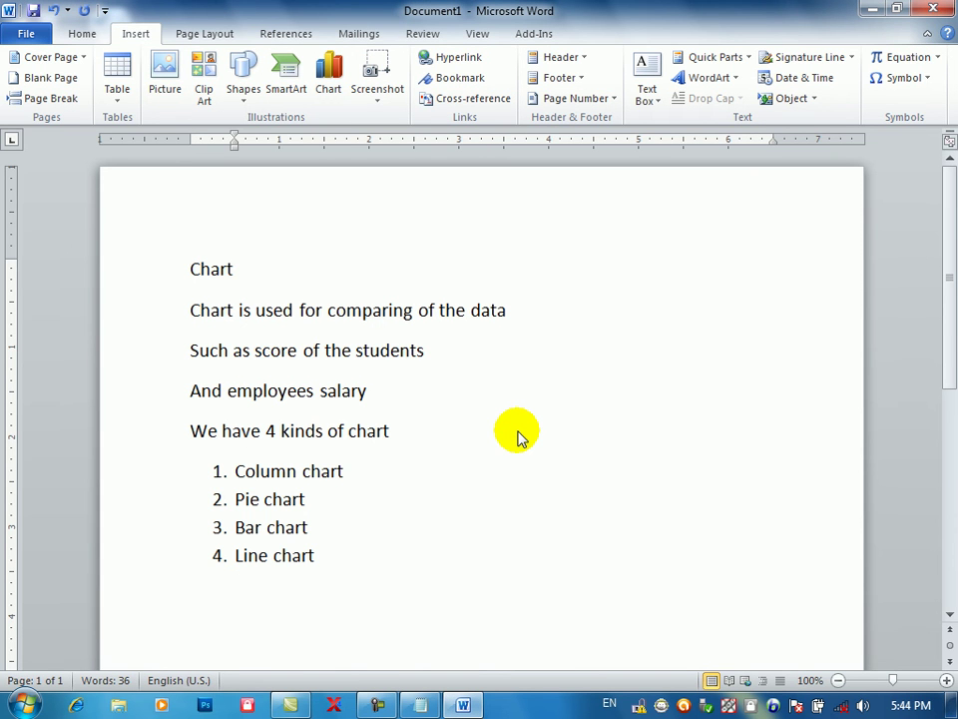
pyautogui.hotkey('alt', 'F4')
# Decline saving Document1 and the Building Blocks, then relaunch Word via Run with winword.
pyautogui.press('n')
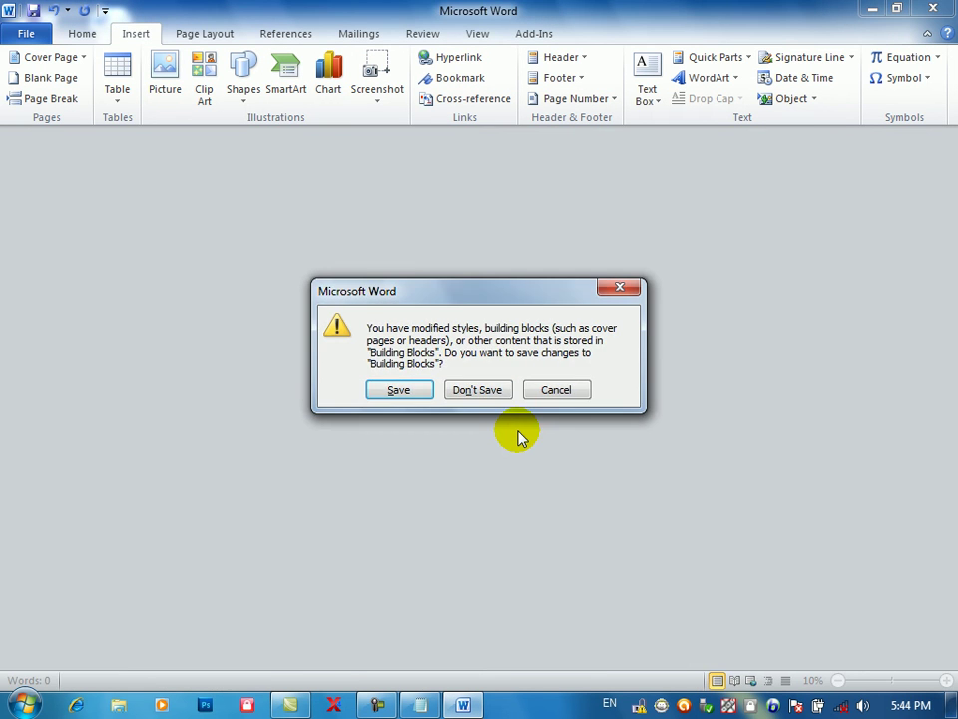
pyautogui.press('n')
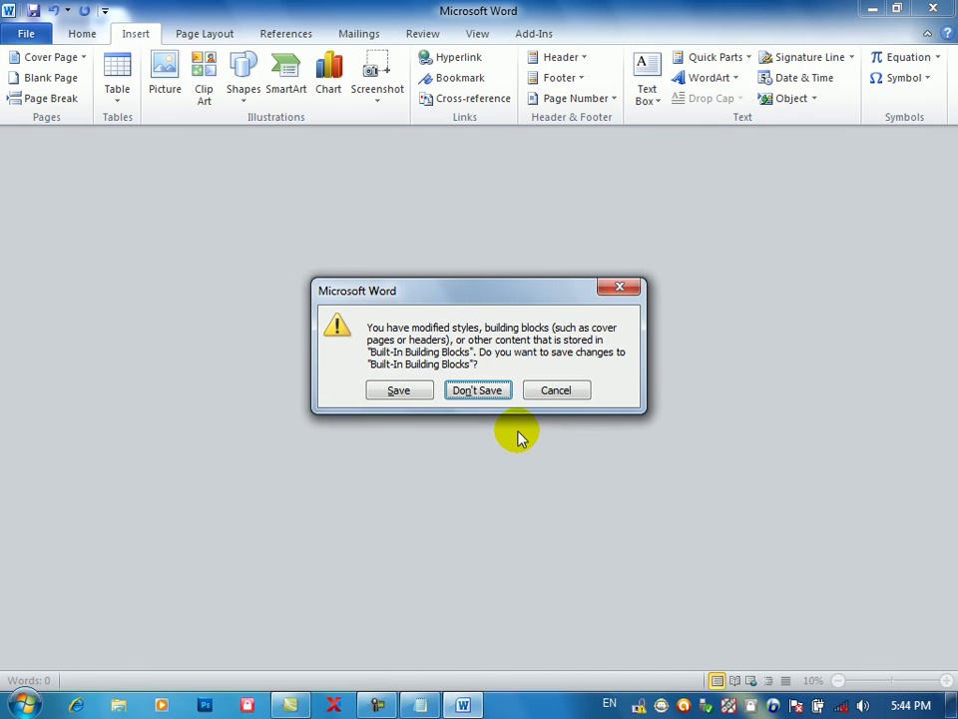
pyautogui.press('n')
pyautogui.press('super+r')
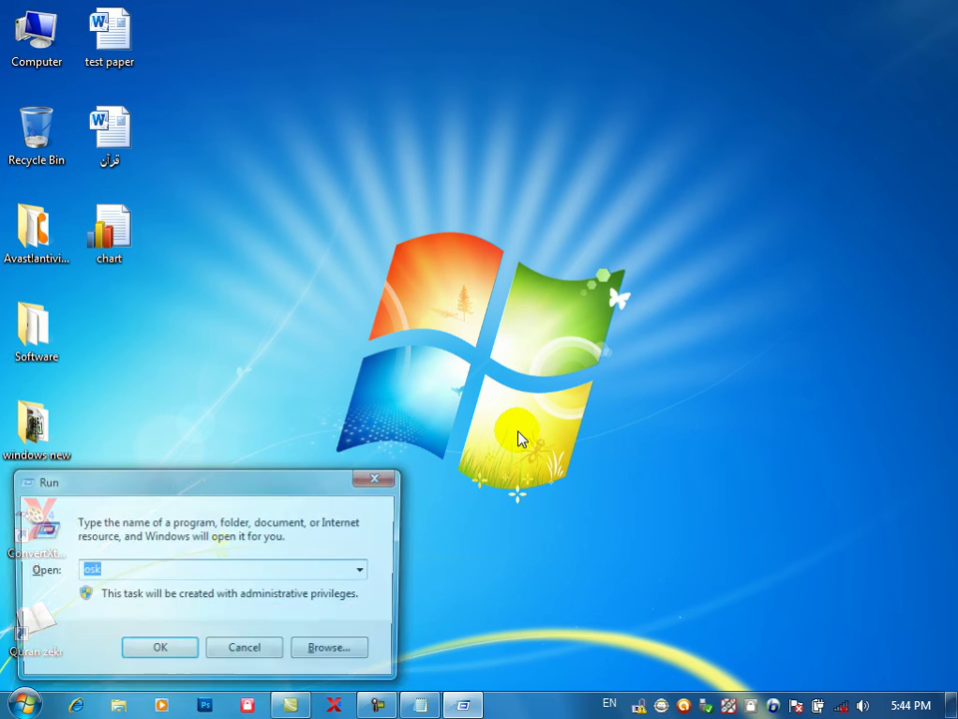
pyautogui.write('winword')
pyautogui.press('Return')
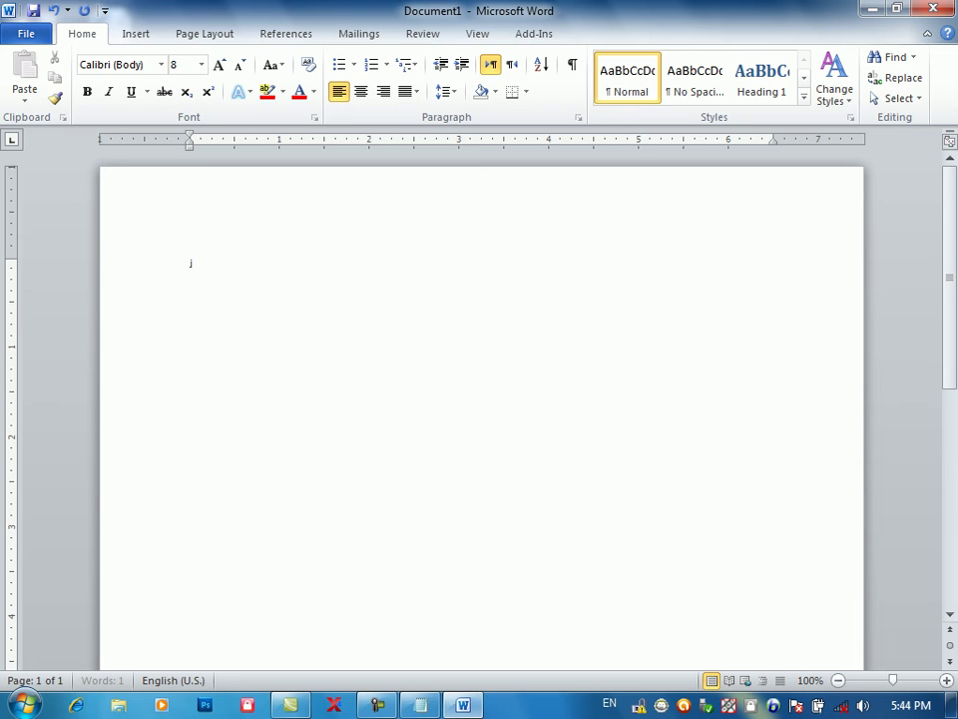
# Write the 'July report' heading and generate sample paragraphs with =rand().
pyautogui.hotkey('ctrl', '[')
pyautogui.hotkey('ctrl', '[')
pyautogui.hotkey('ctrl', '[')
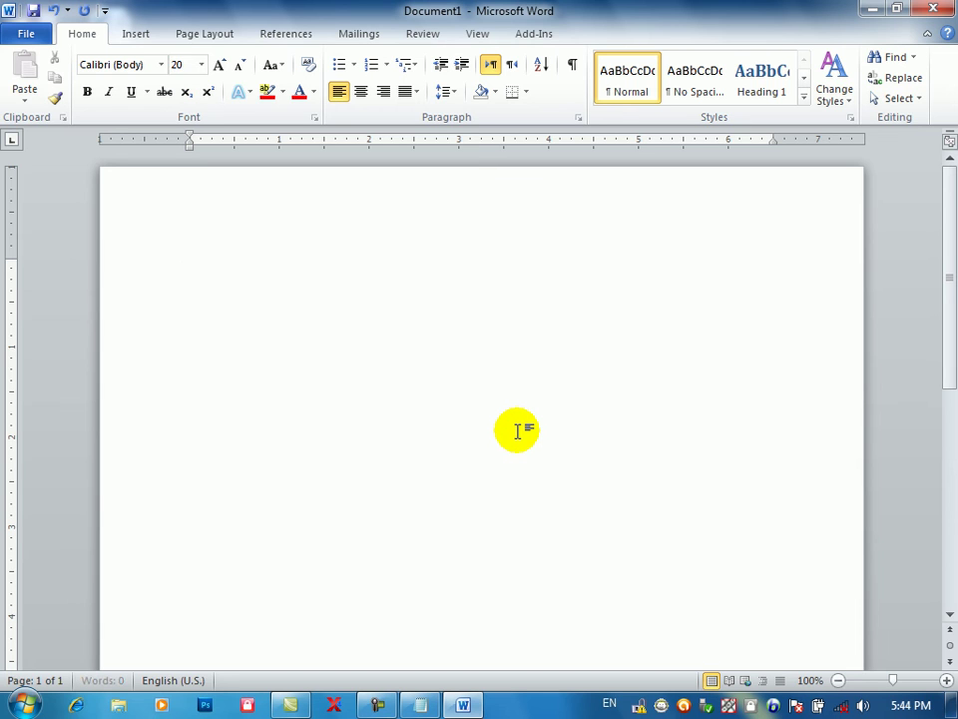
pyautogui.write('jul')
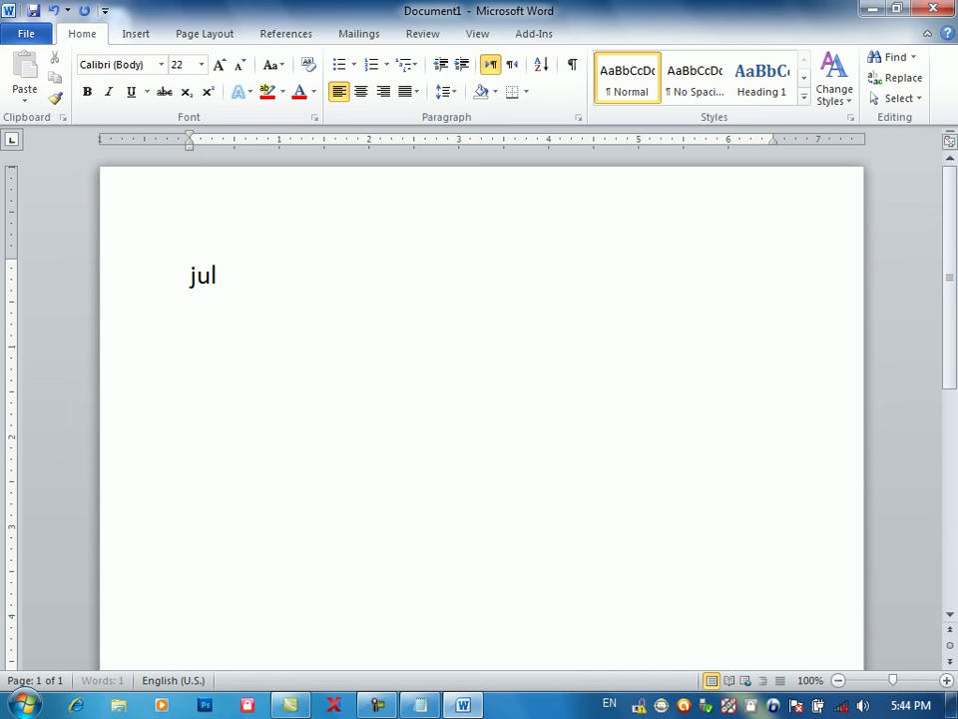
pyautogui.write('y ')
pyautogui.write('rfeepo')
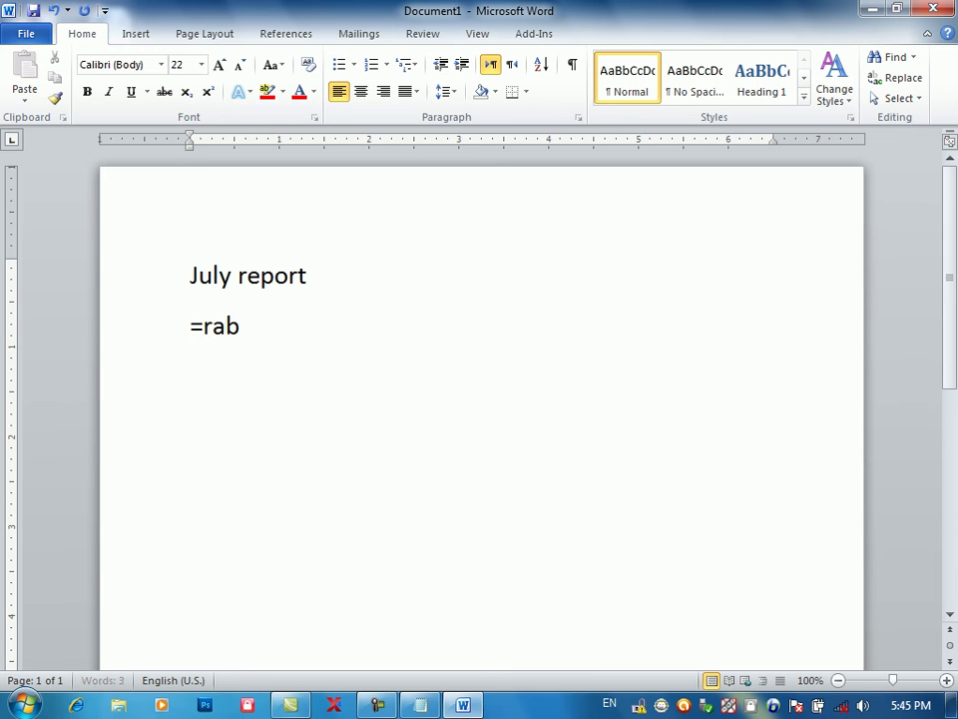
pyautogui.press('Return')
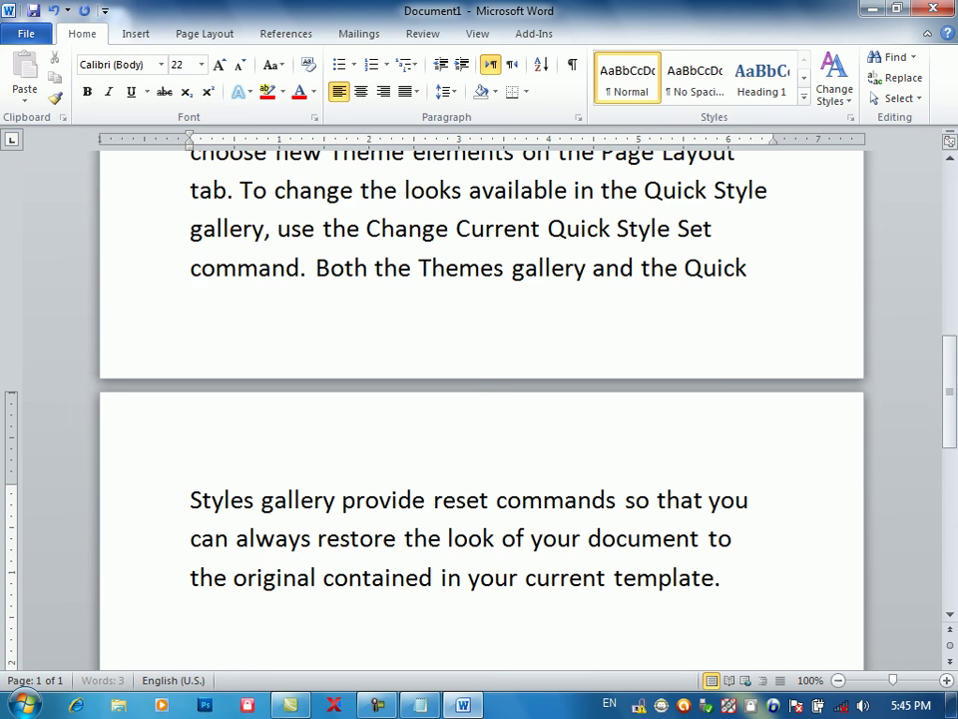
# Save the document as 'july' on the Desktop.
pyautogui.hotkey('ctrl', 'a')
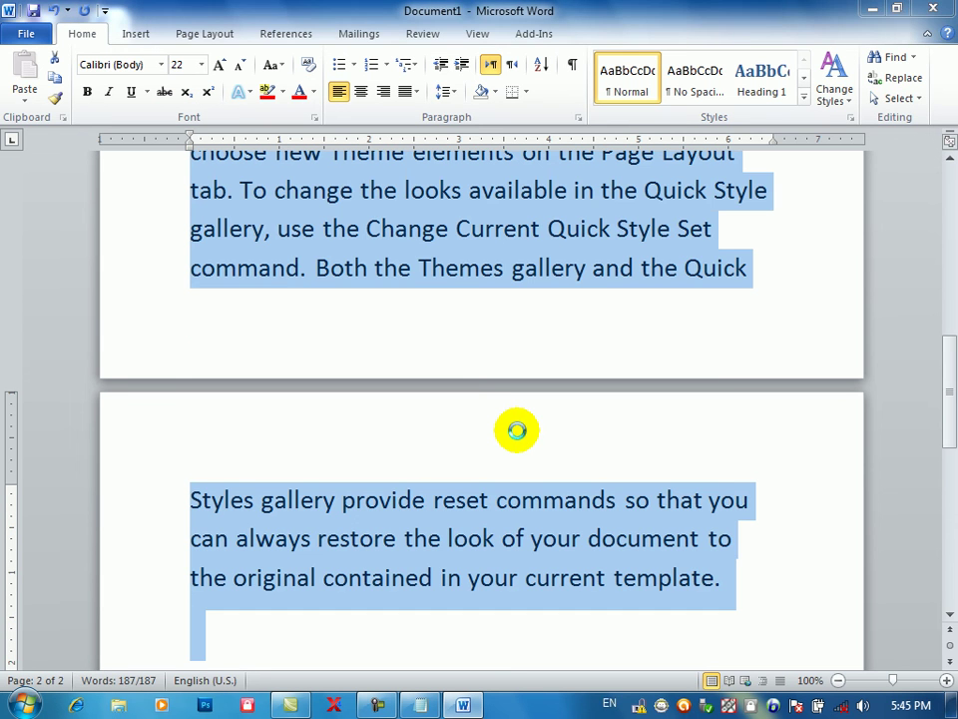
pyautogui.hotkey('ctrl', 's')
pyautogui.write('uly')
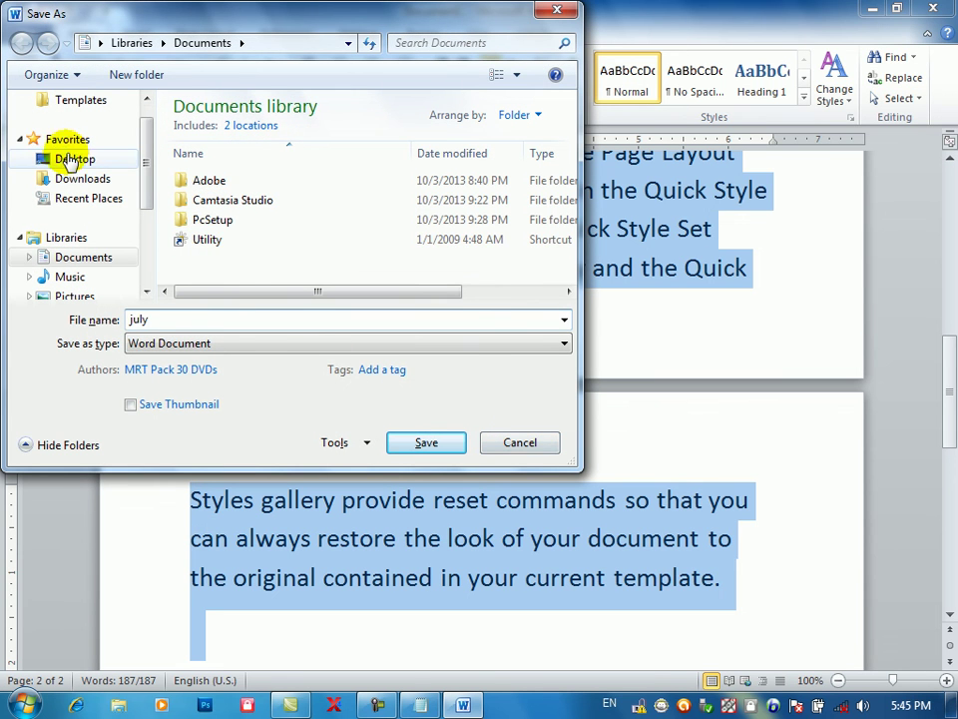
pyautogui.click(72, 158)
pyautogui.click(409, 441)
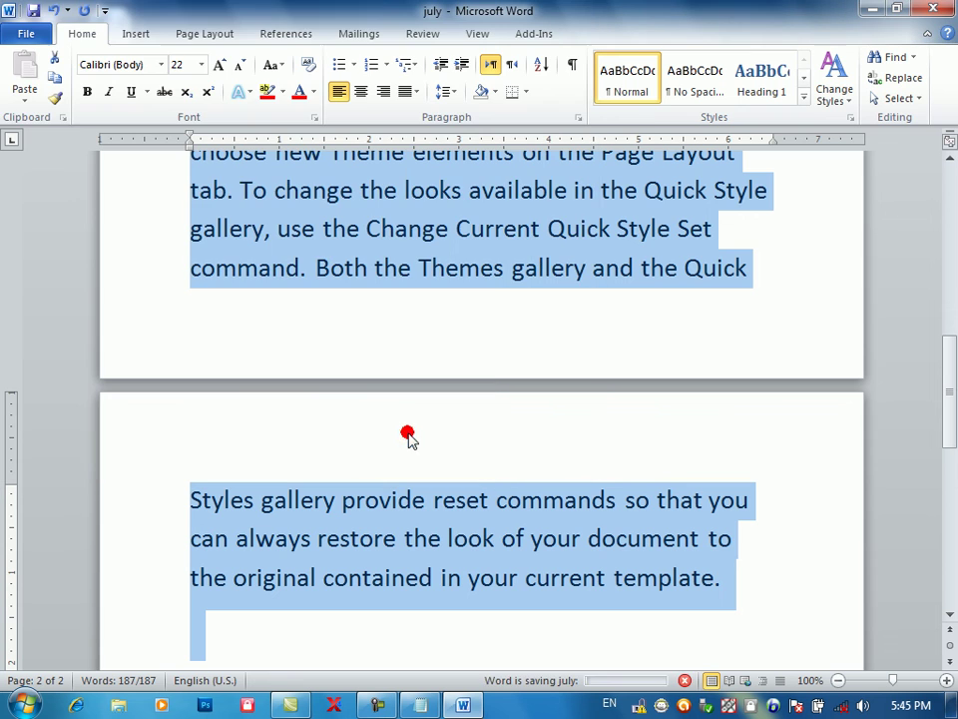
# In a new Document2, insert july.docx from file as a linked object.
pyautogui.hotkey('ctrl', 'n')
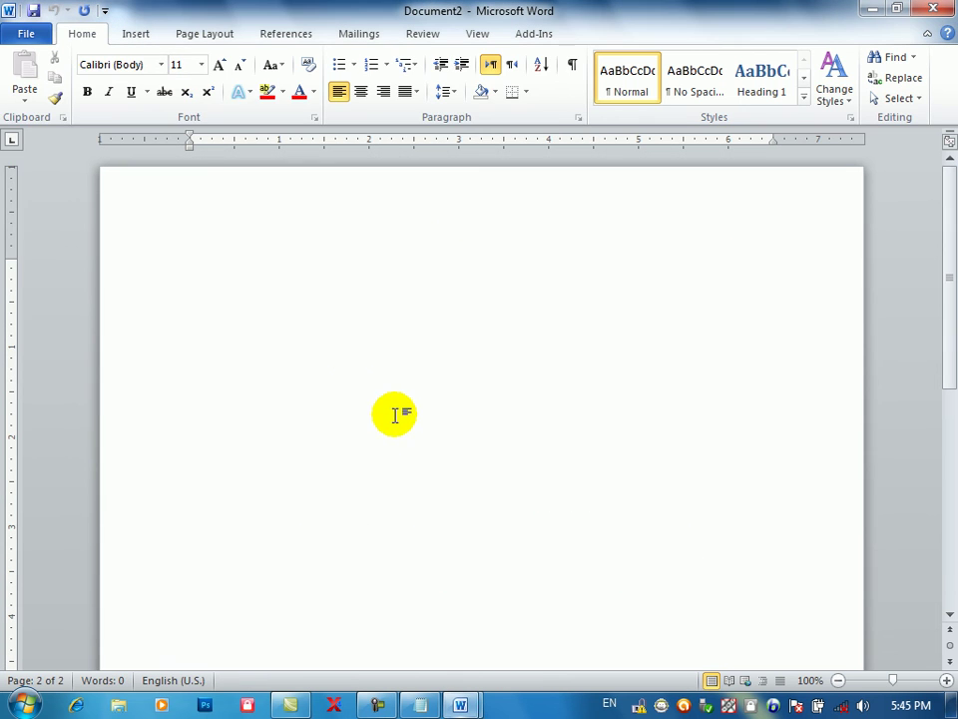
pyautogui.click(135, 34)
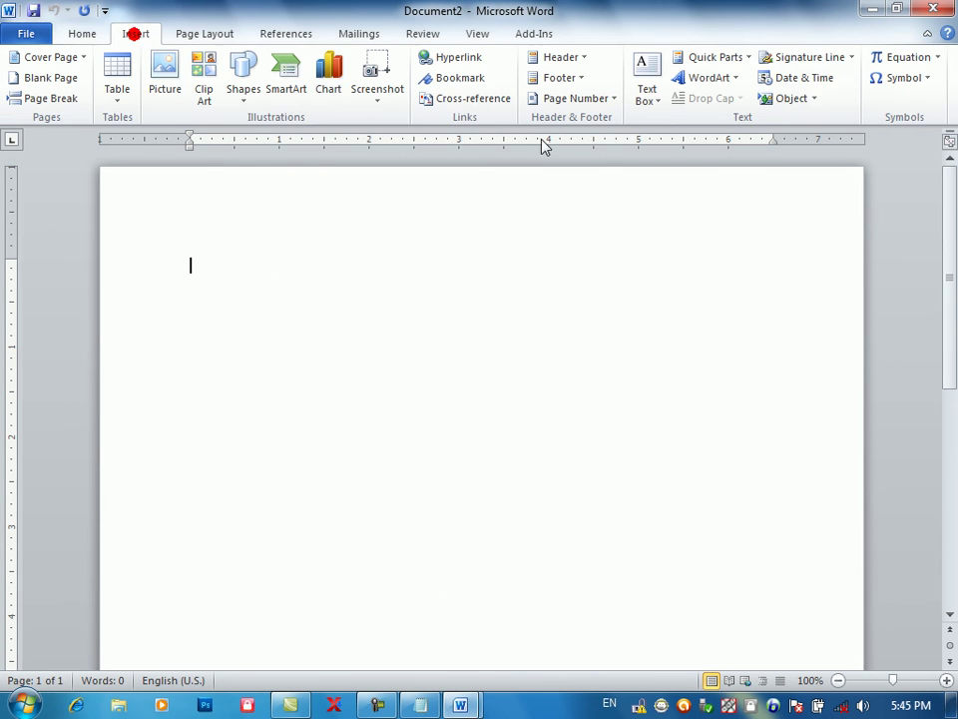
pyautogui.click(816, 100)
pyautogui.click(799, 120)
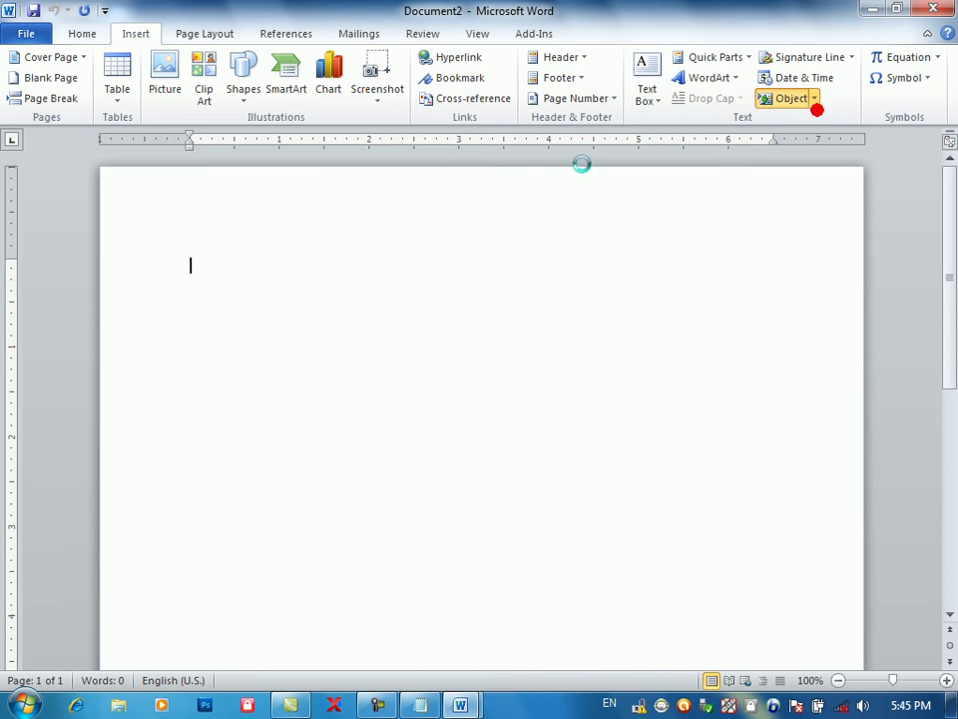
pyautogui.click(353, 218)
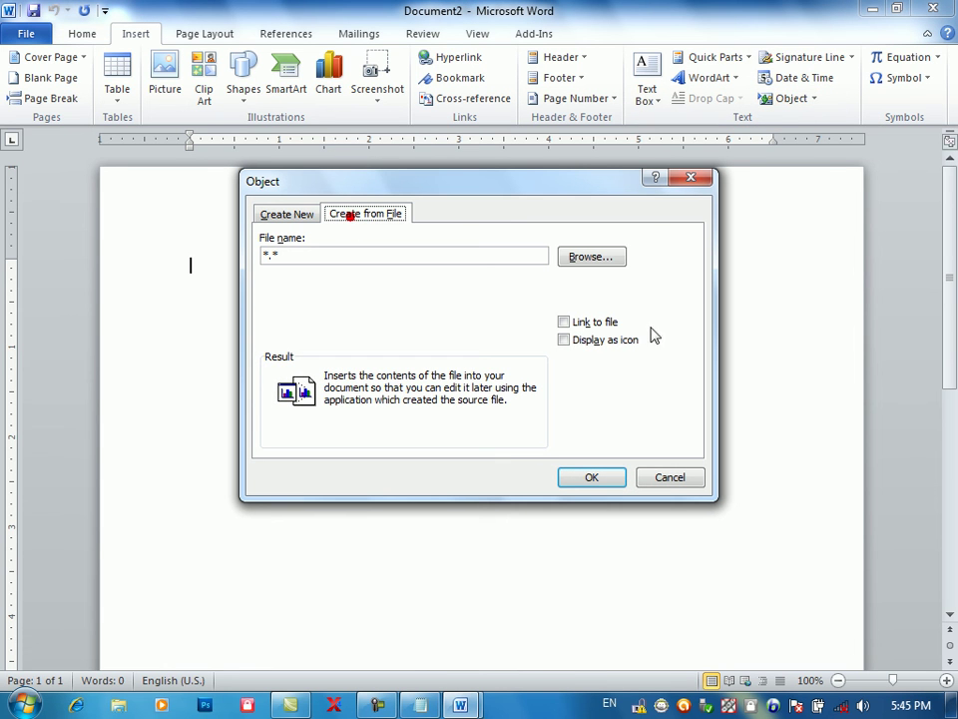
pyautogui.click(565, 322)
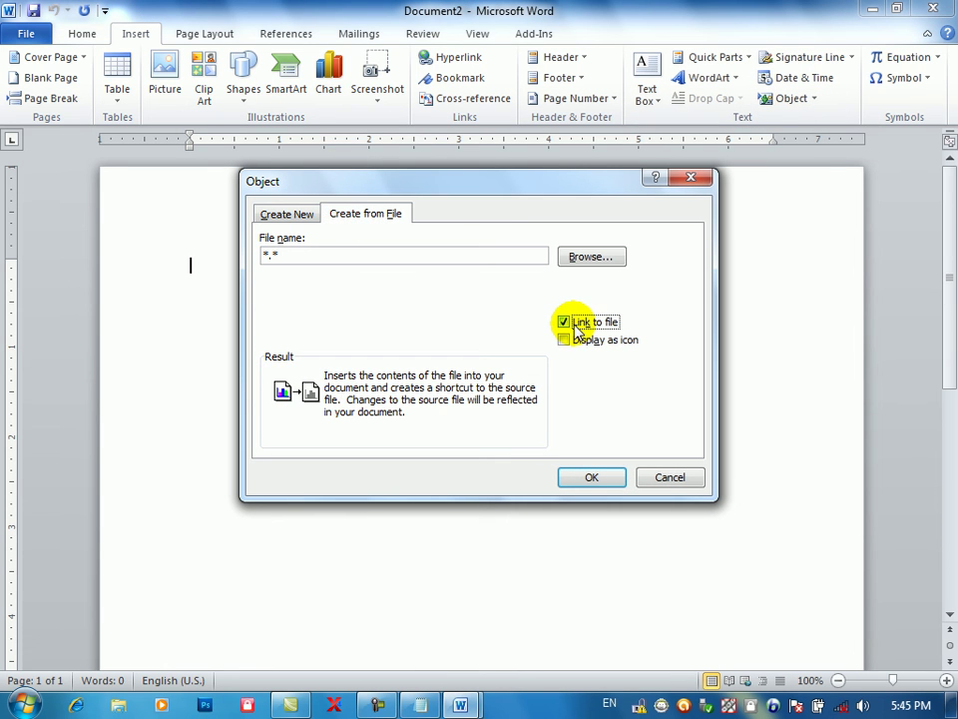
pyautogui.click(589, 257)
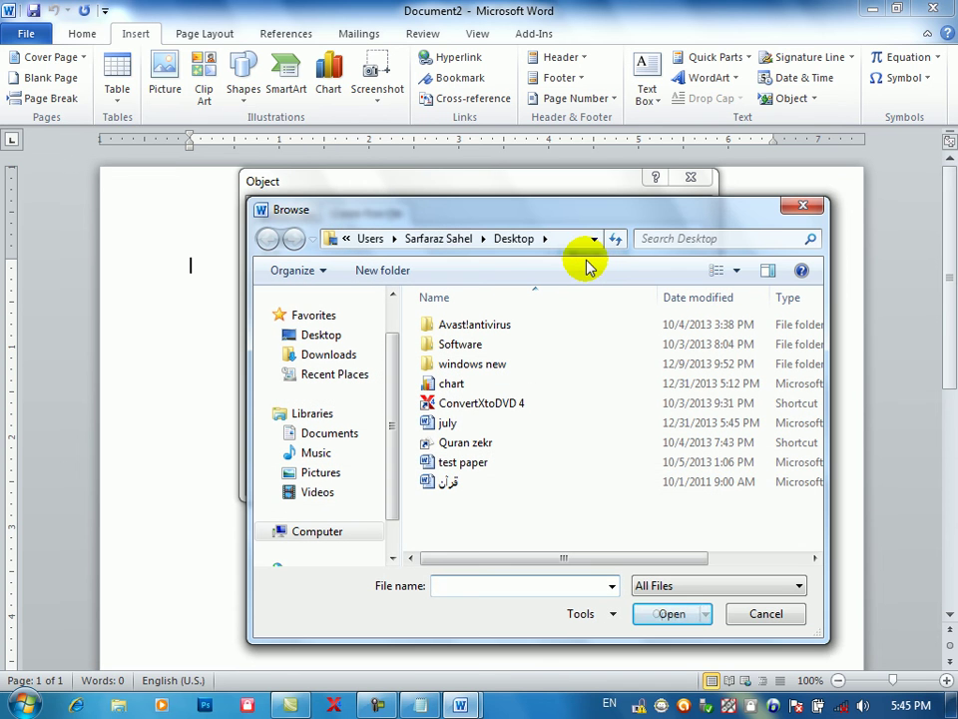
pyautogui.doubleClick(449, 423)
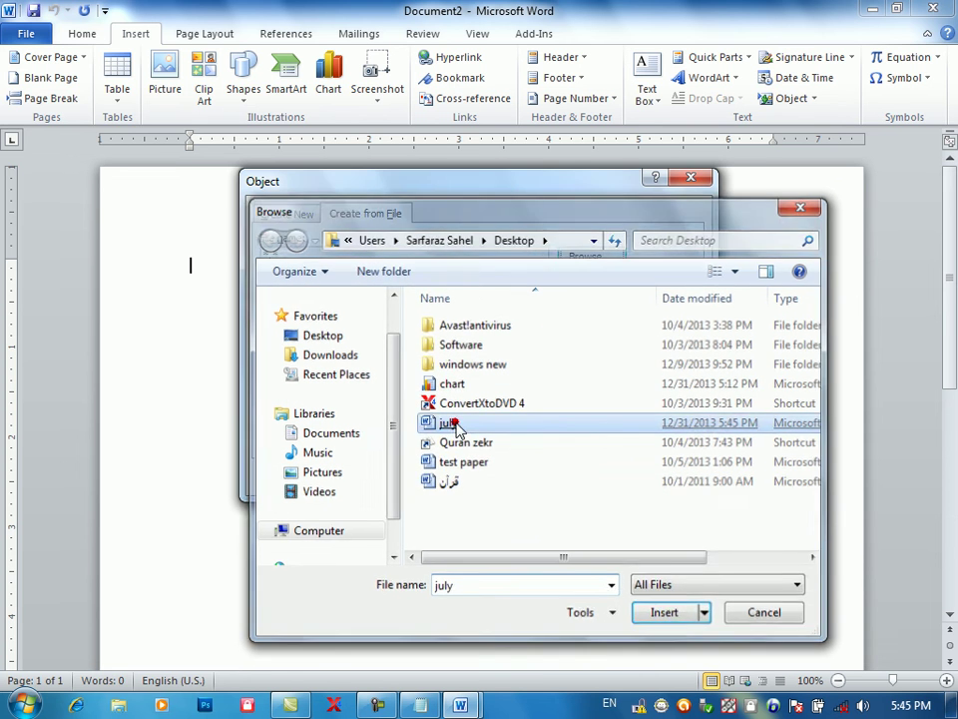
pyautogui.click(571, 480)
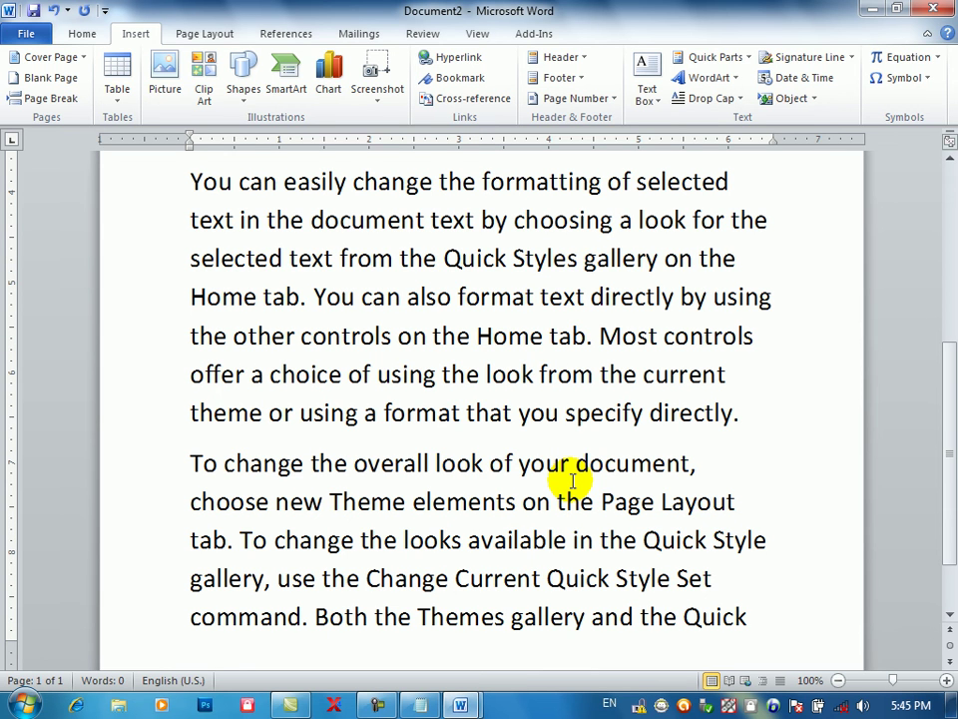
# Check the linked object's context menu, then switch to the july window.
pyautogui.click(548, 484)
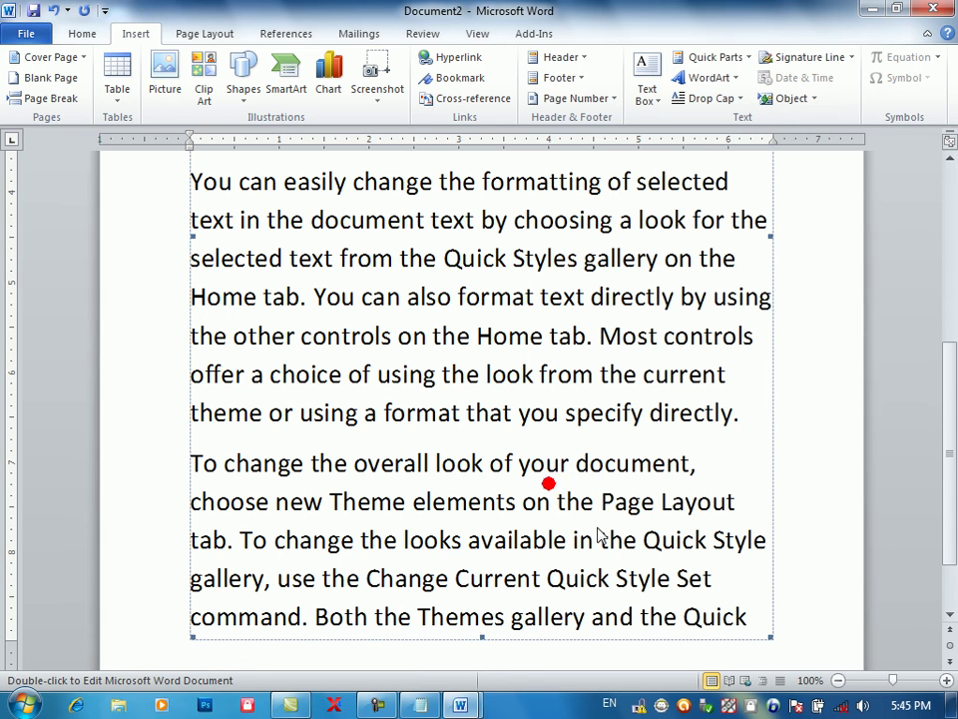
pyautogui.rightClick(393, 319)
pyautogui.moveTo(497, 446)
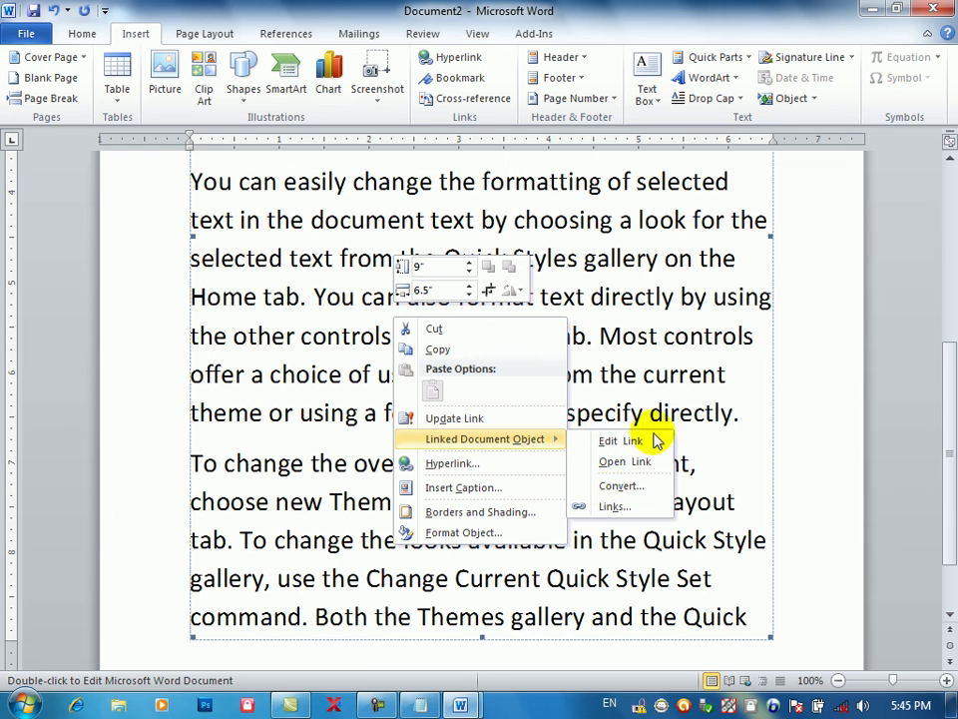
pyautogui.click(459, 705)
pyautogui.click(425, 630)
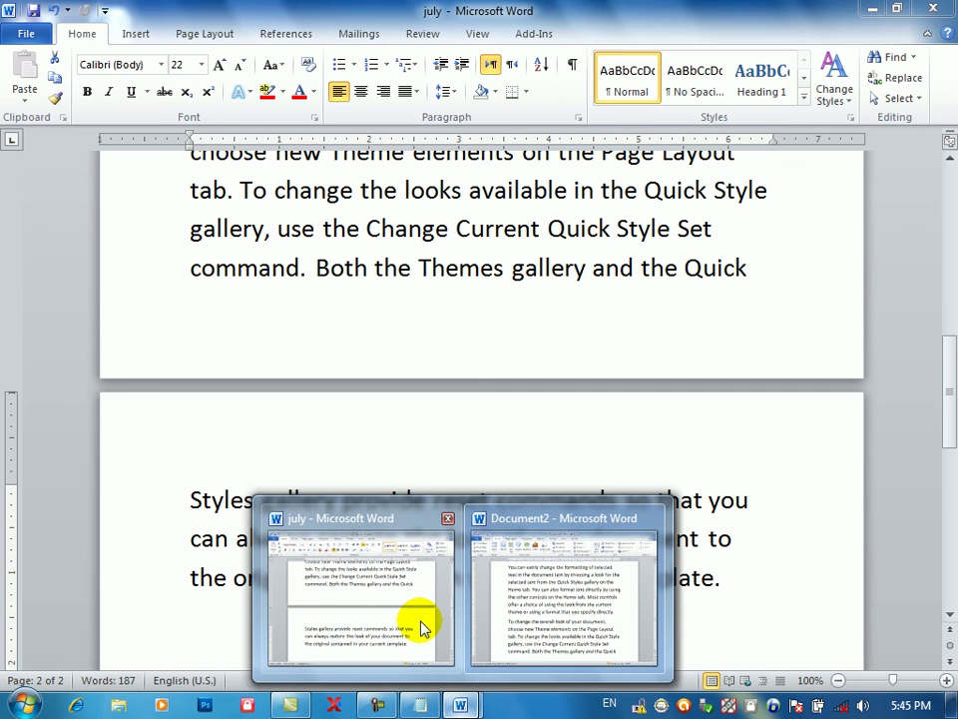
# Give july's 'July report' heading a shadowed text effect, then return to Document2.
pyautogui.hotkey('ctrl', 'a')
pyautogui.moveTo(947, 428); pyautogui.dragTo(941, 252)
pyautogui.click(633, 301)
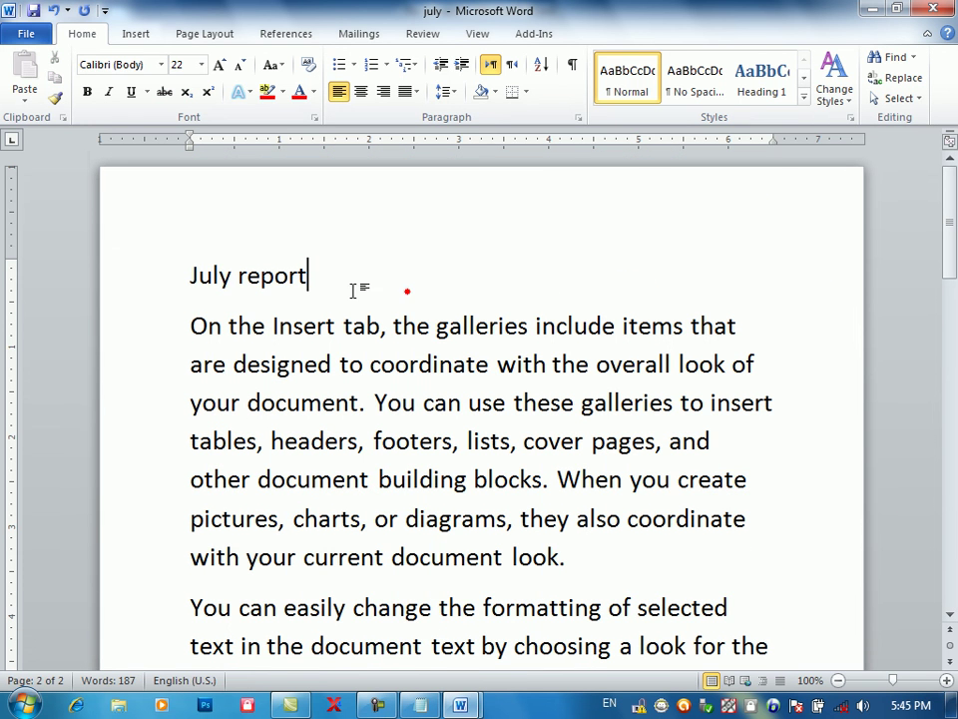
pyautogui.tripleClick(406, 289)
pyautogui.click(248, 92)
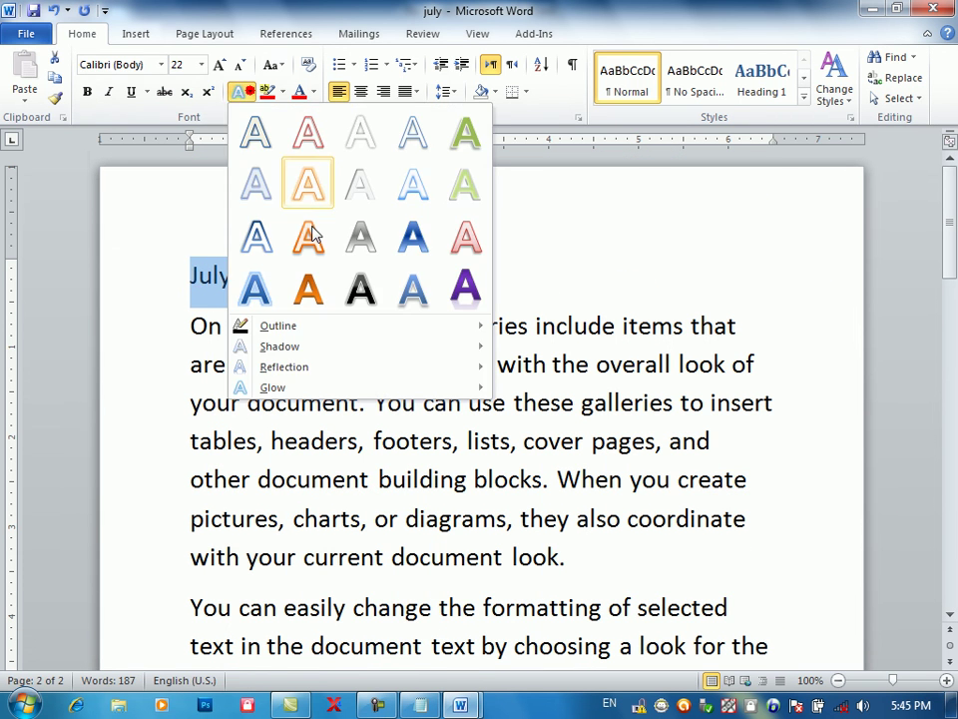
pyautogui.click(361, 283)
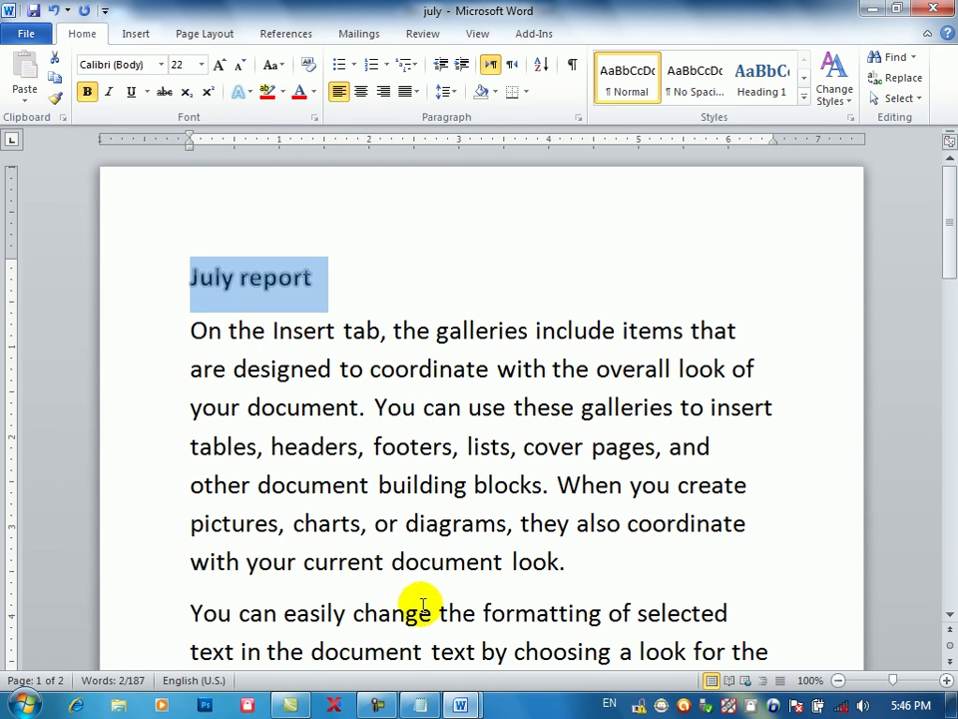
pyautogui.moveTo(459, 702)
pyautogui.click(507, 569)
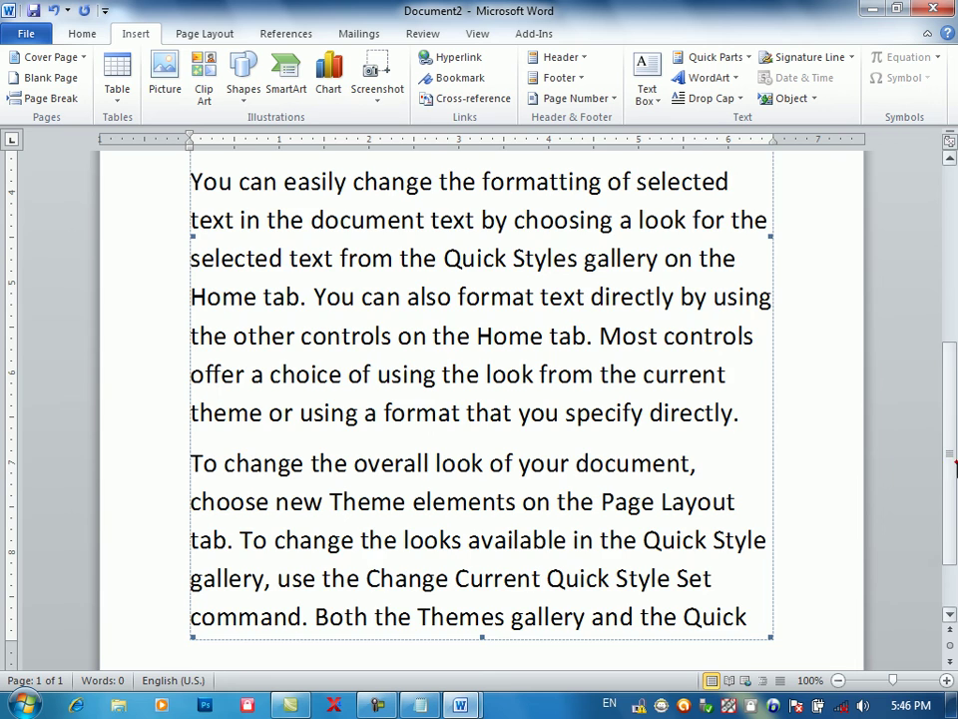
# Update the linked object from july.docx through the Links dialog and close it.
pyautogui.moveTo(954, 465); pyautogui.dragTo(950, 292)
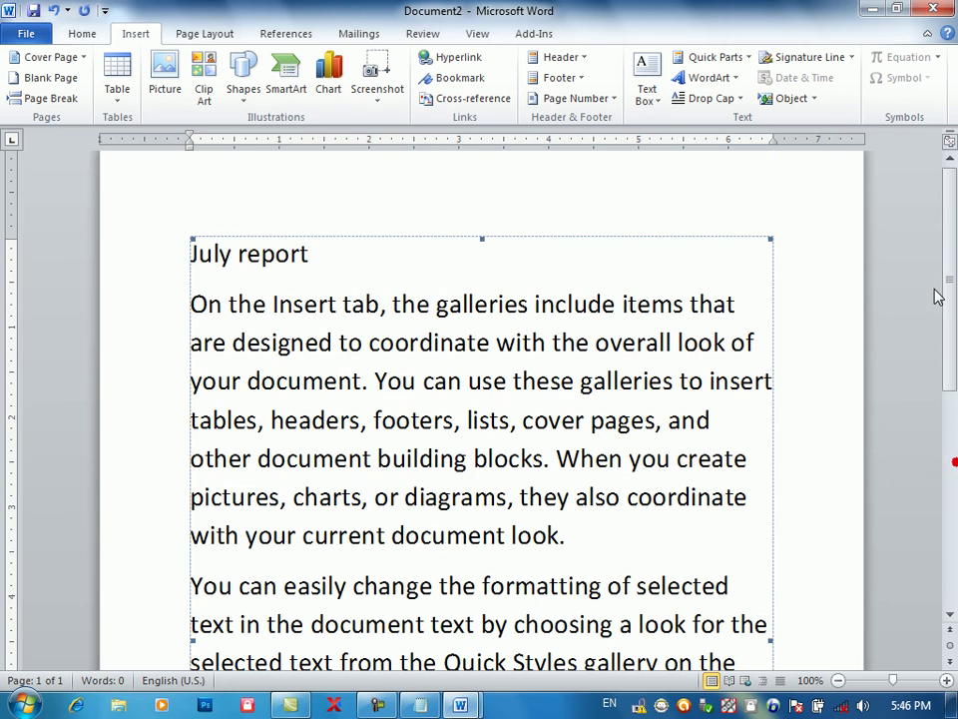
pyautogui.rightClick(299, 271)
pyautogui.moveTo(369, 393)
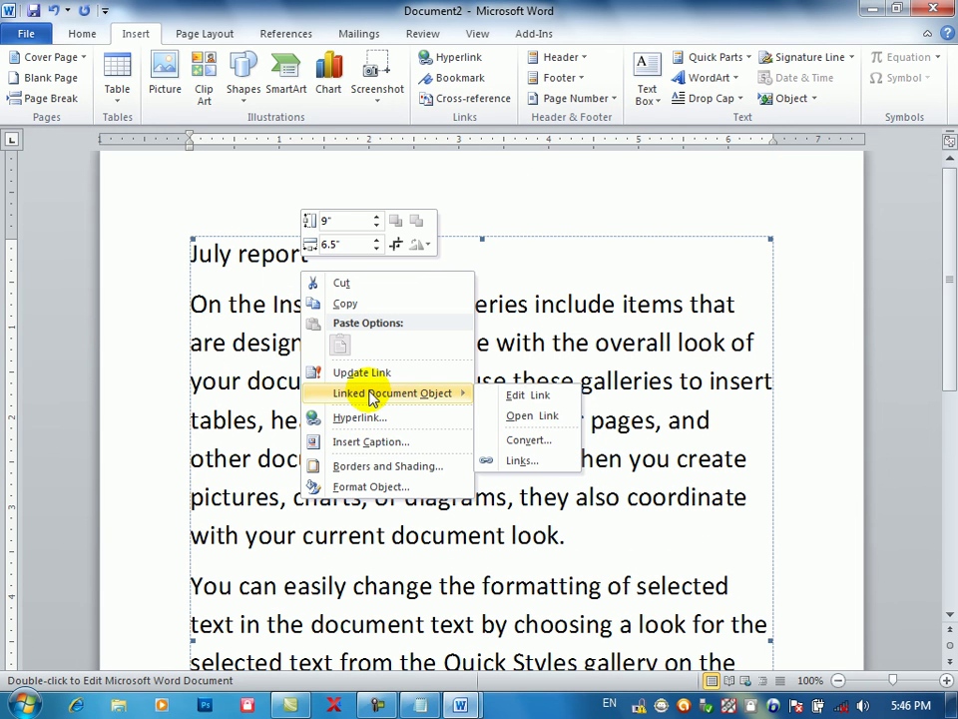
pyautogui.click(522, 460)
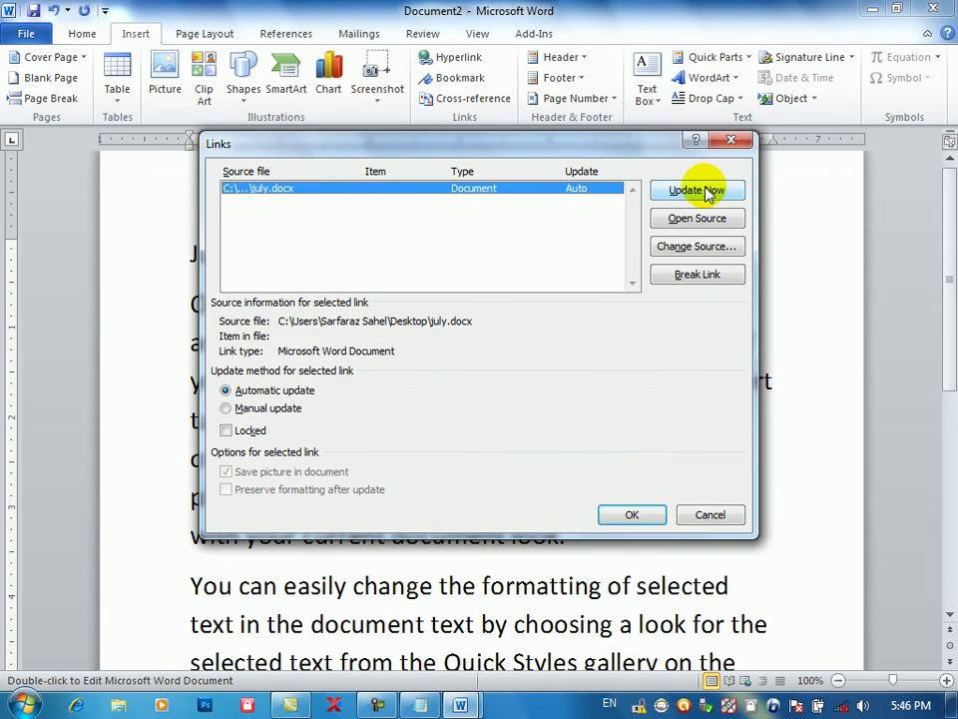
pyautogui.click(711, 191)
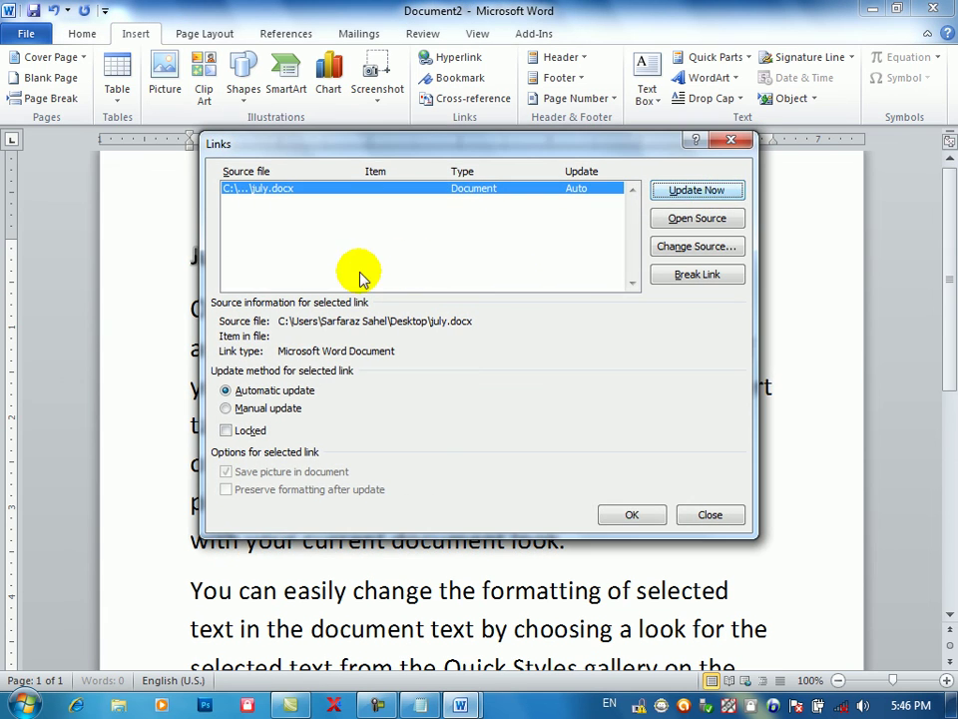
pyautogui.click(624, 514)
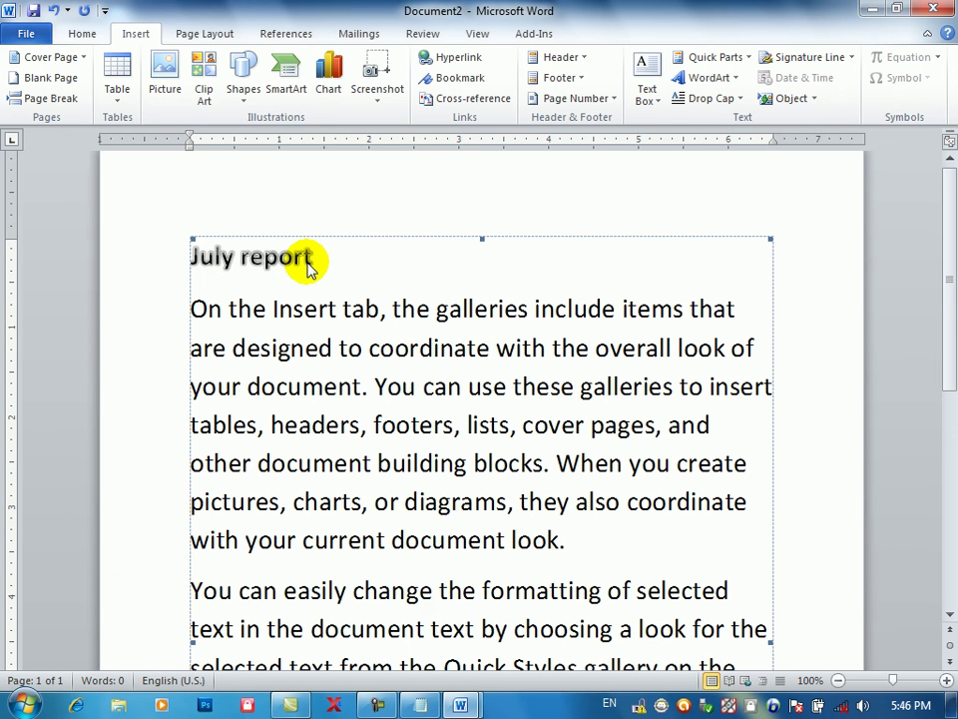
# In july, replace the opening paragraph's first two lines with 'Afghanistan' on its own line.
pyautogui.click(460, 705)
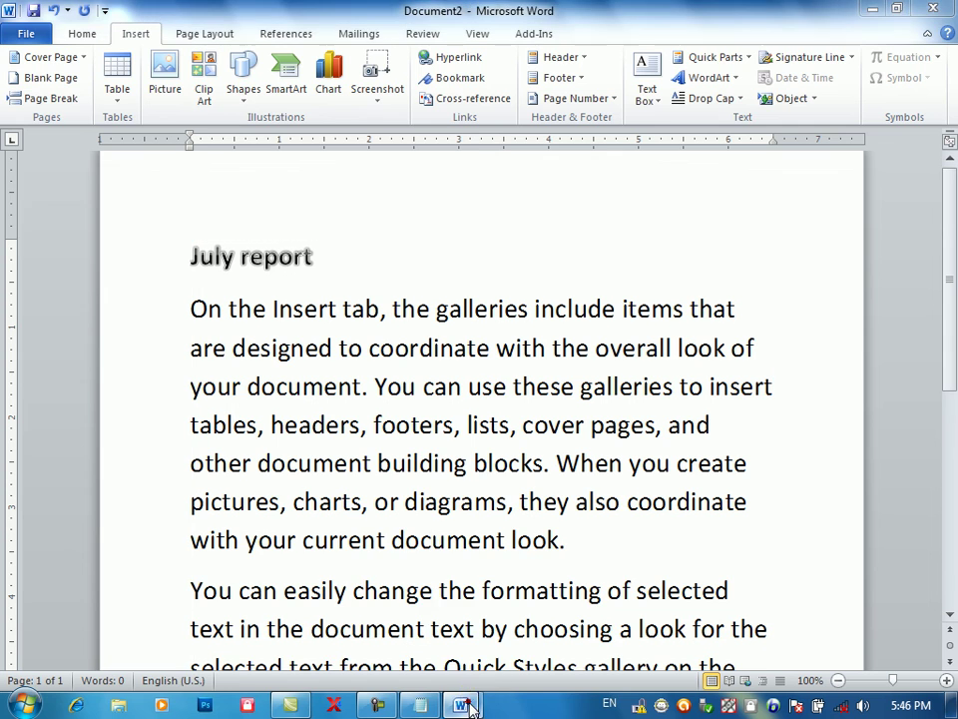
pyautogui.click(372, 583)
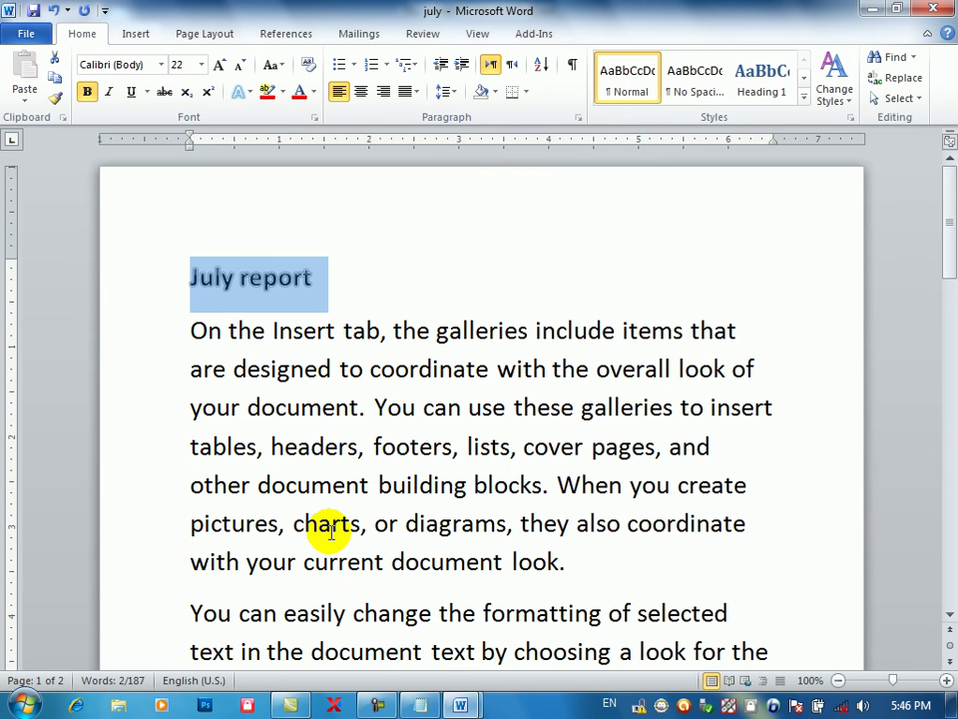
pyautogui.doubleClick(201, 329)
pyautogui.moveTo(190, 324); pyautogui.dragTo(760, 369)
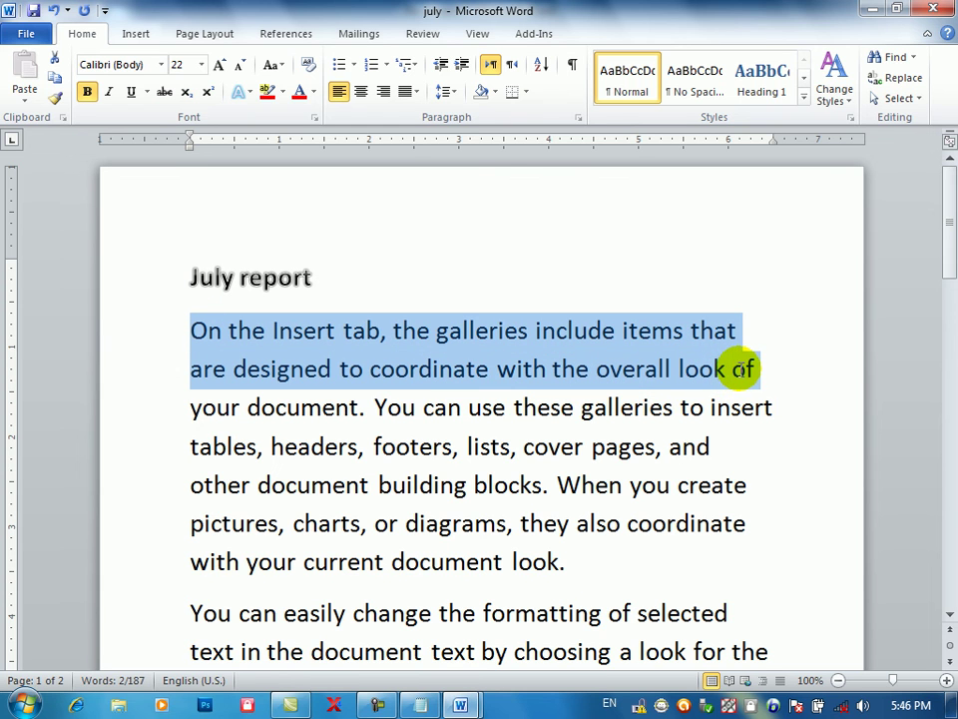
pyautogui.write('Afghanistan')
pyautogui.press('Return')
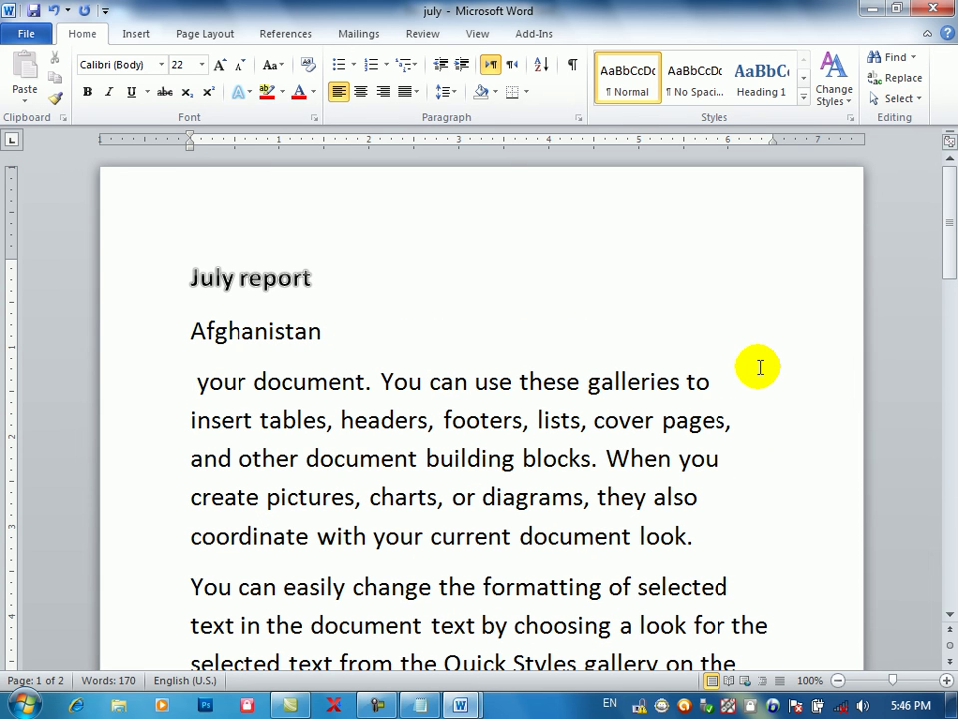
# Back in Document2, update the link so the object shows 'Afghanistan'.
pyautogui.click(479, 706)
pyautogui.click(518, 616)
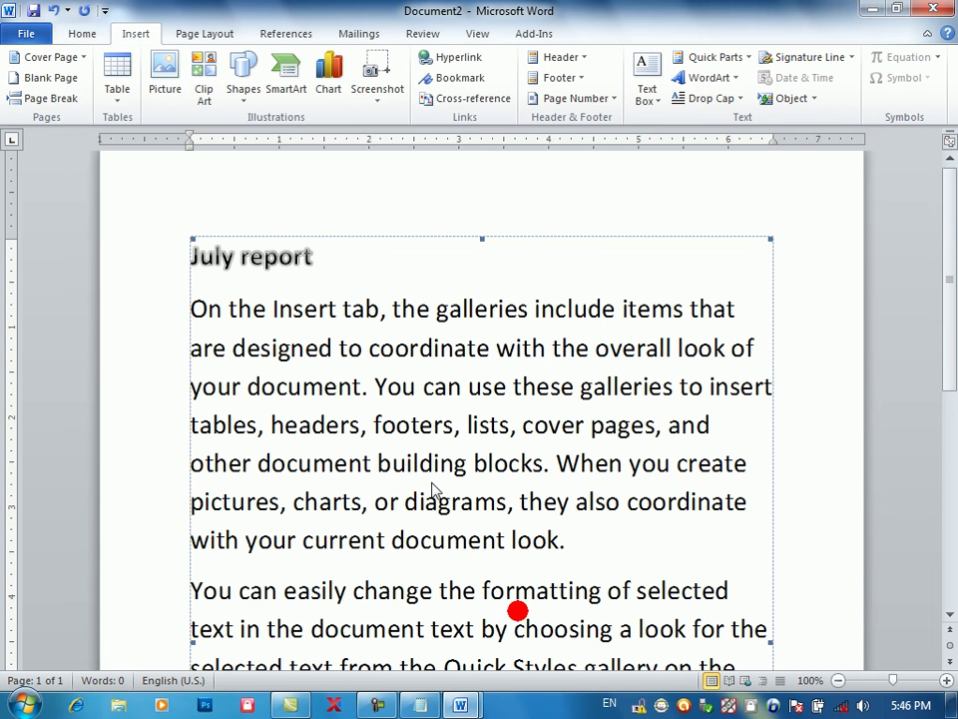
pyautogui.rightClick(384, 344)
pyautogui.moveTo(434, 462)
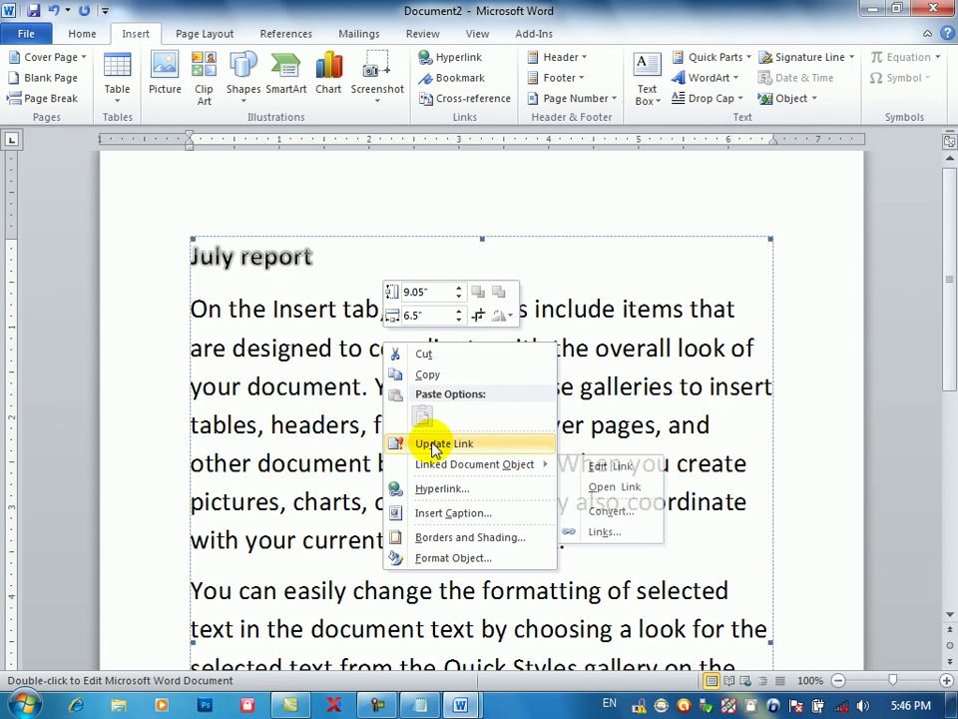
pyautogui.click(489, 449)
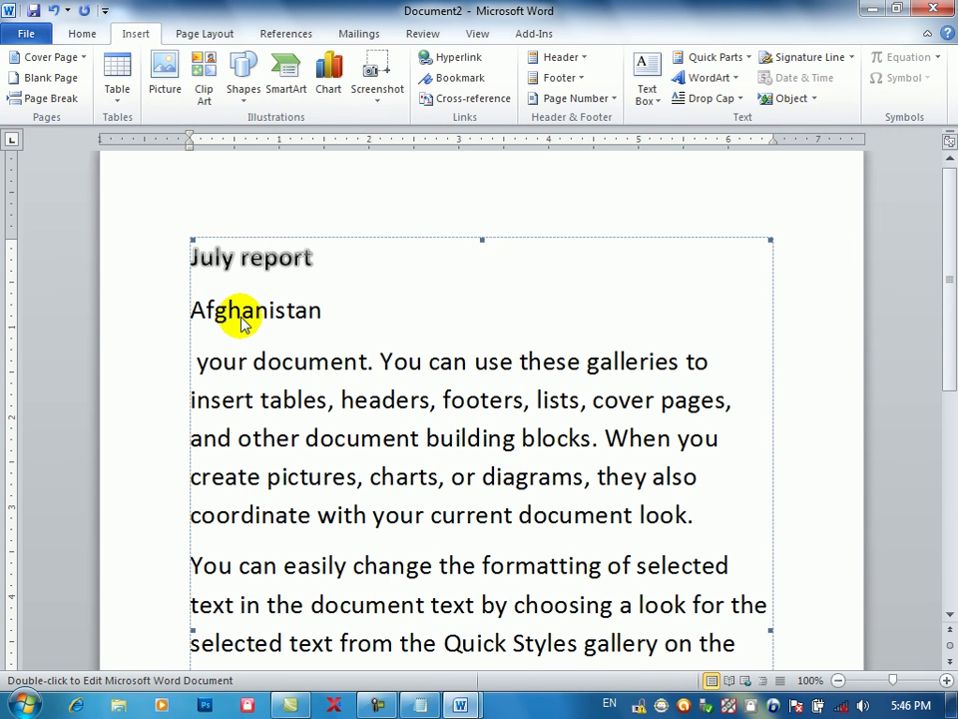
# Open the Links dialog for the linked july.docx object.
pyautogui.rightClick(370, 325)
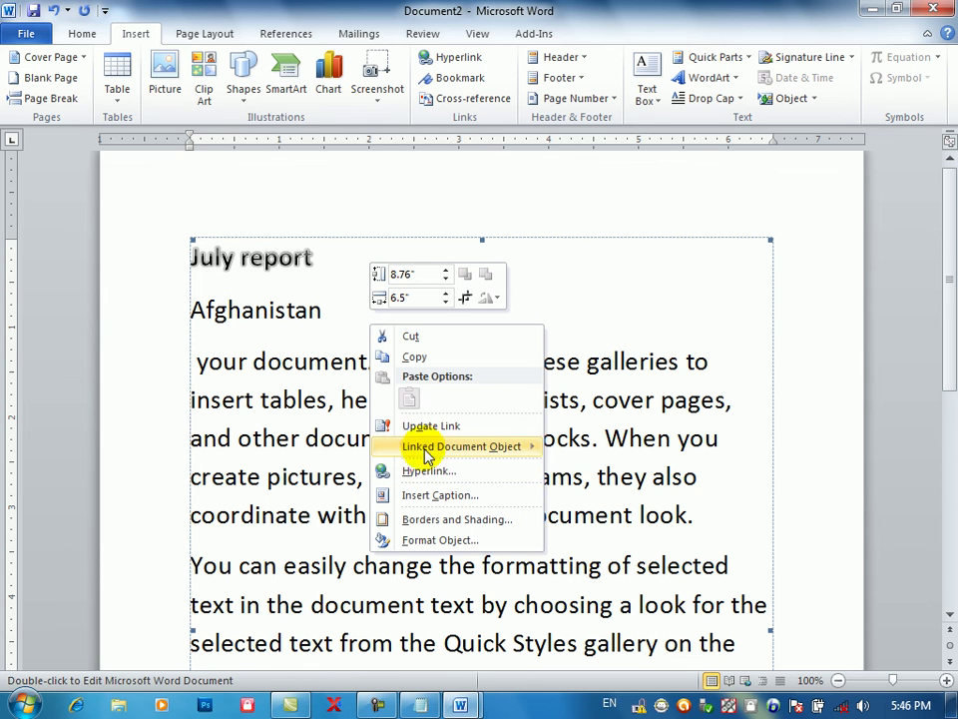
pyautogui.moveTo(529, 446)
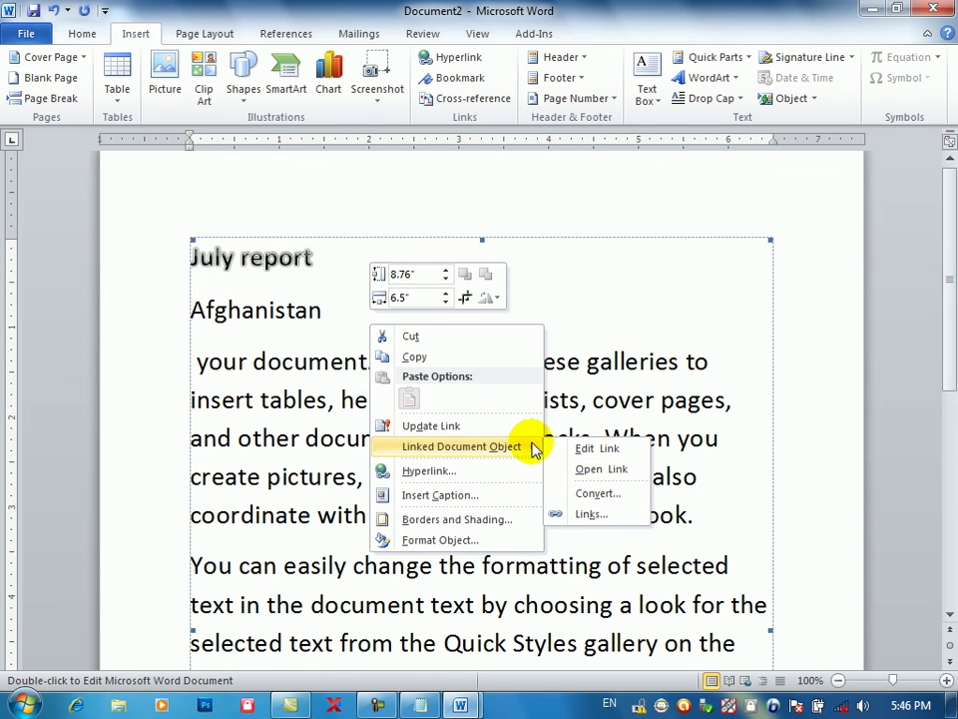
pyautogui.click(579, 515)
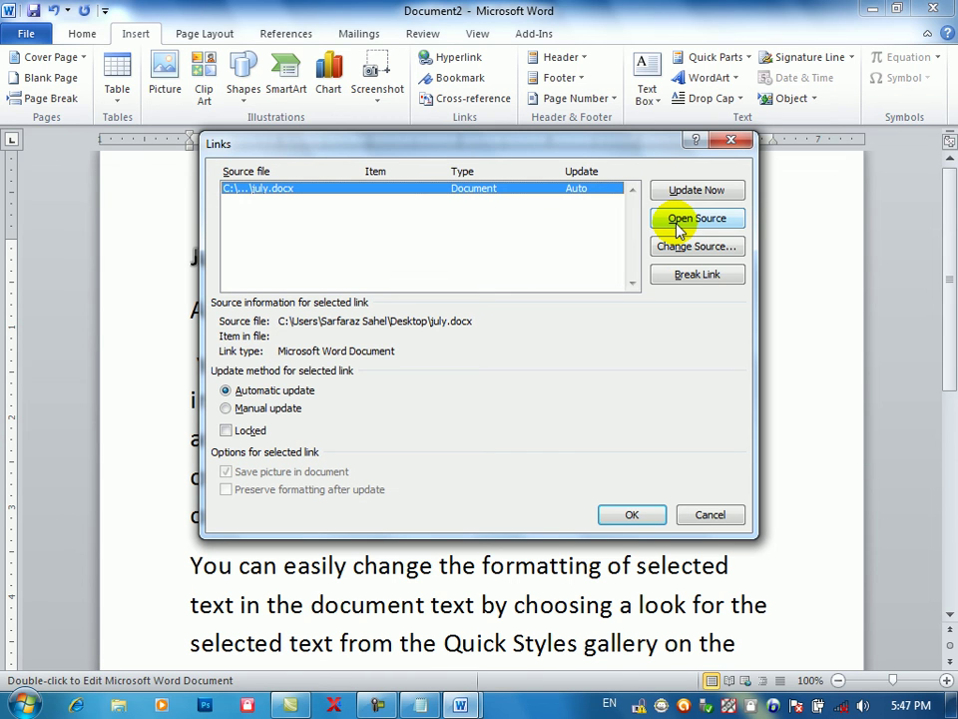
pyautogui.click(679, 228)
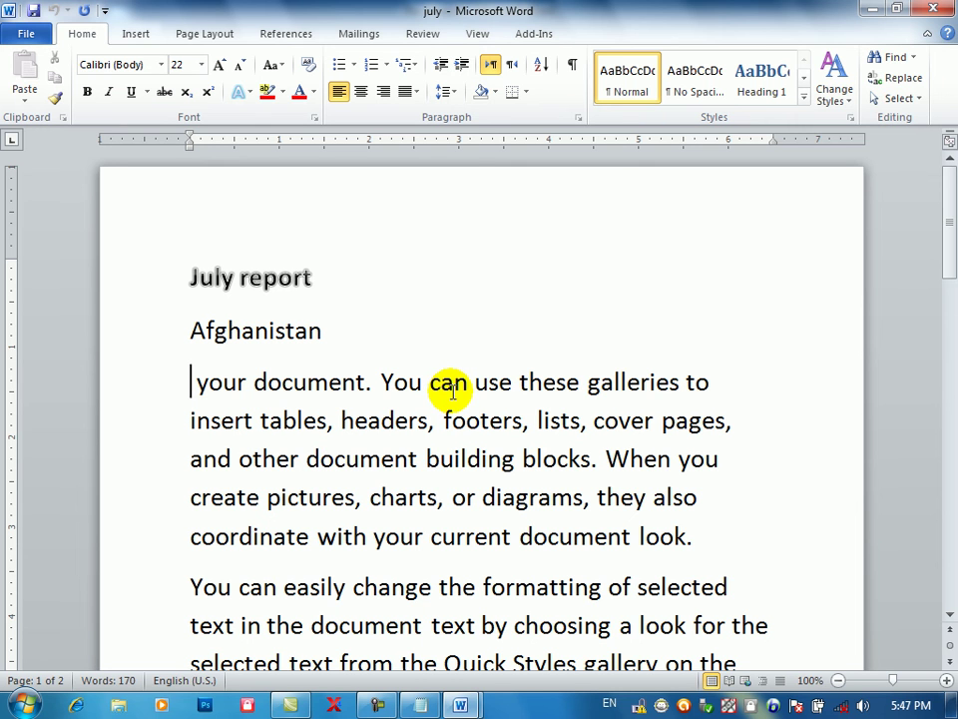
pyautogui.moveTo(457, 701)
pyautogui.click(518, 589)
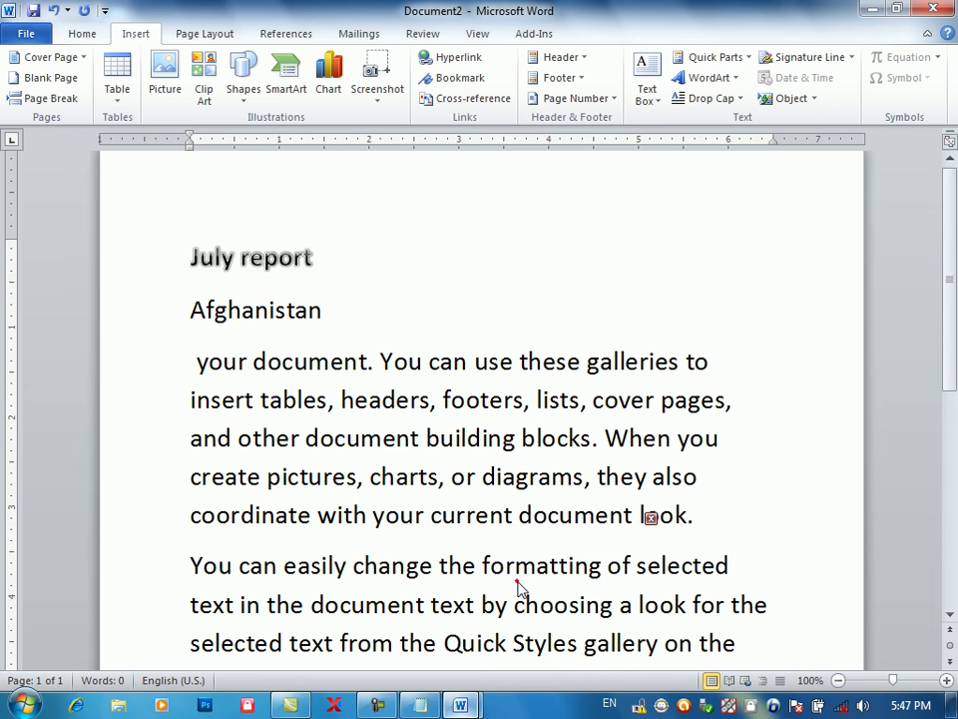
pyautogui.rightClick(470, 374)
pyautogui.moveTo(547, 502)
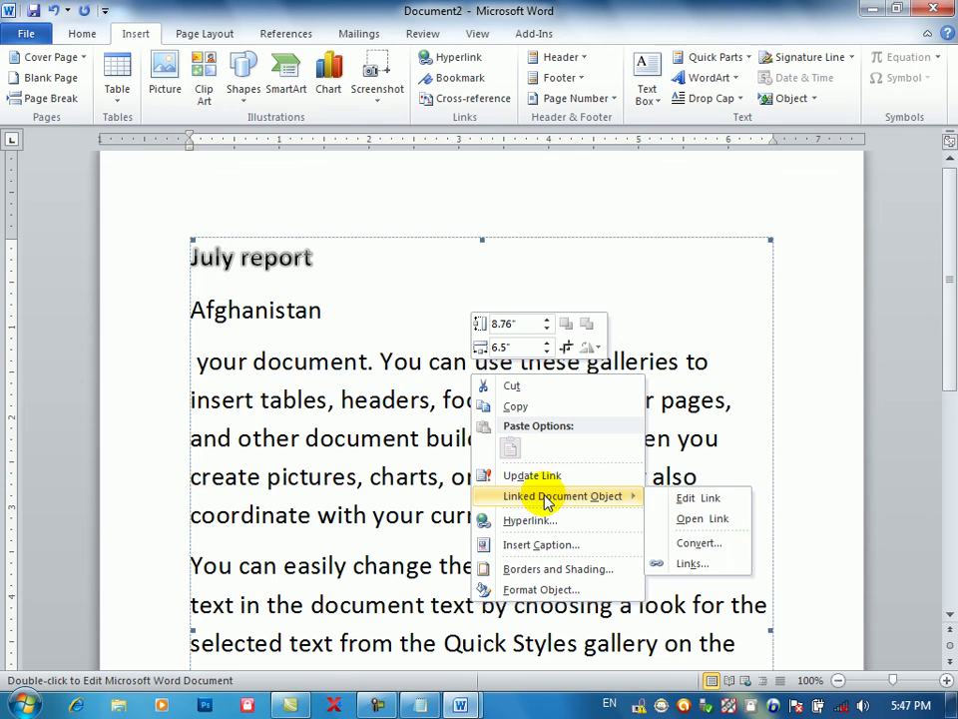
pyautogui.click(691, 563)
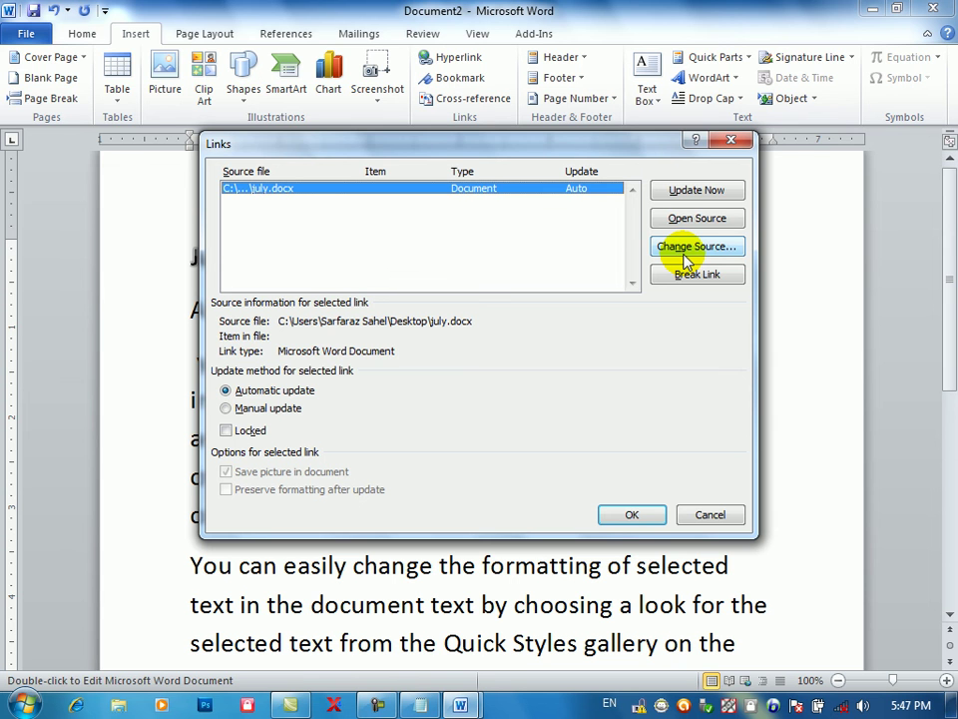
# Close the Links dialog and start a new document headed 'Daily report' with =rand() sample text.
pyautogui.press('Escape')
pyautogui.hotkey('ctrl', 'n')
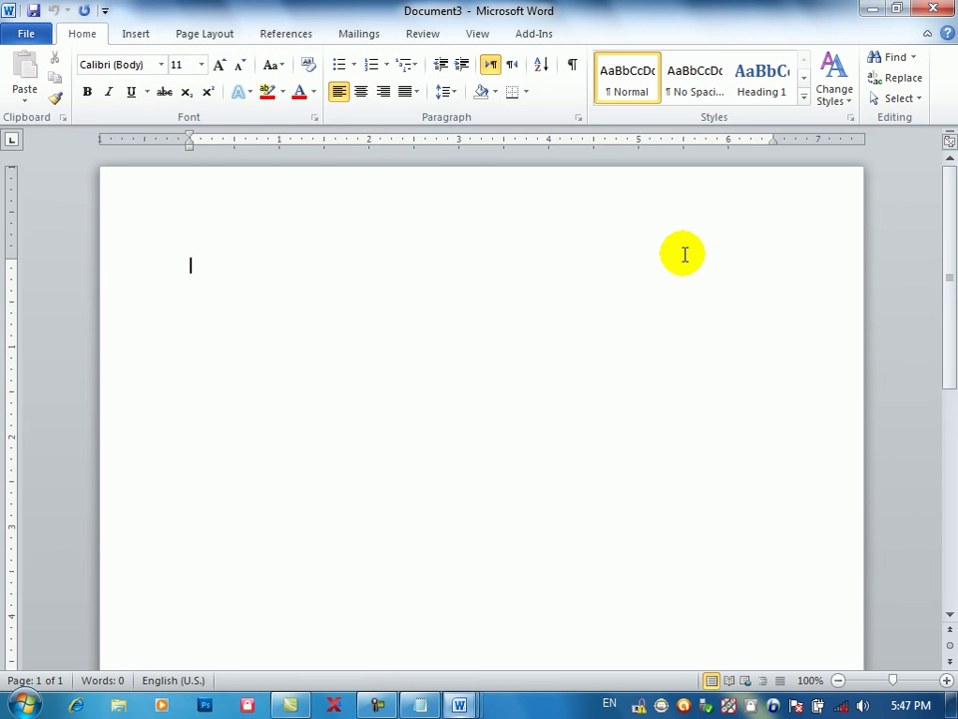
pyautogui.write('da')
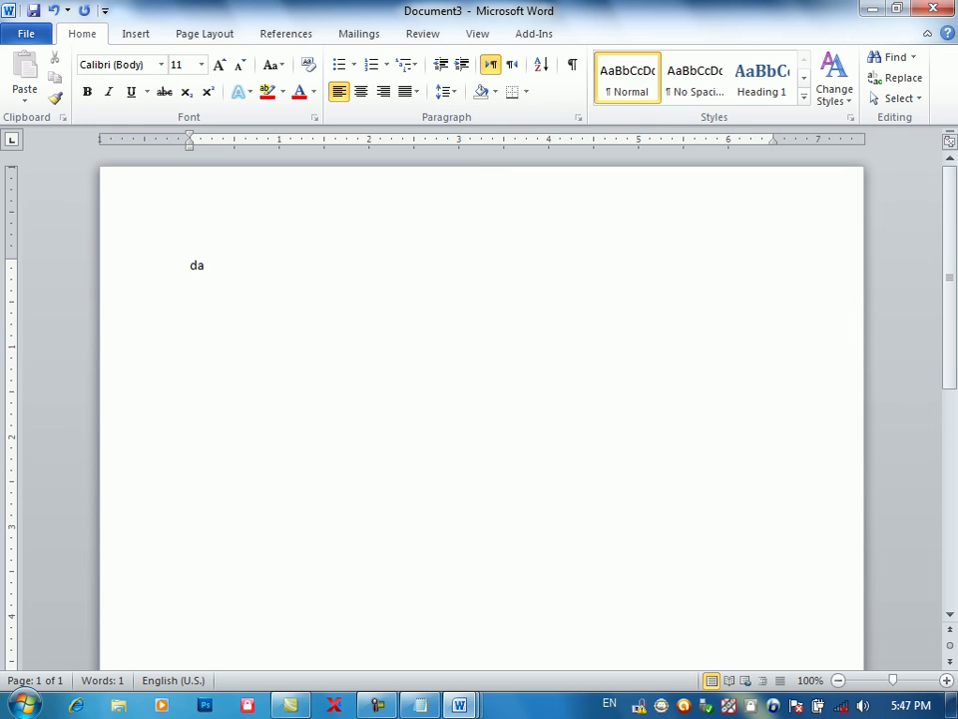
pyautogui.press('BackSpace')
pyautogui.press('BackSpace')
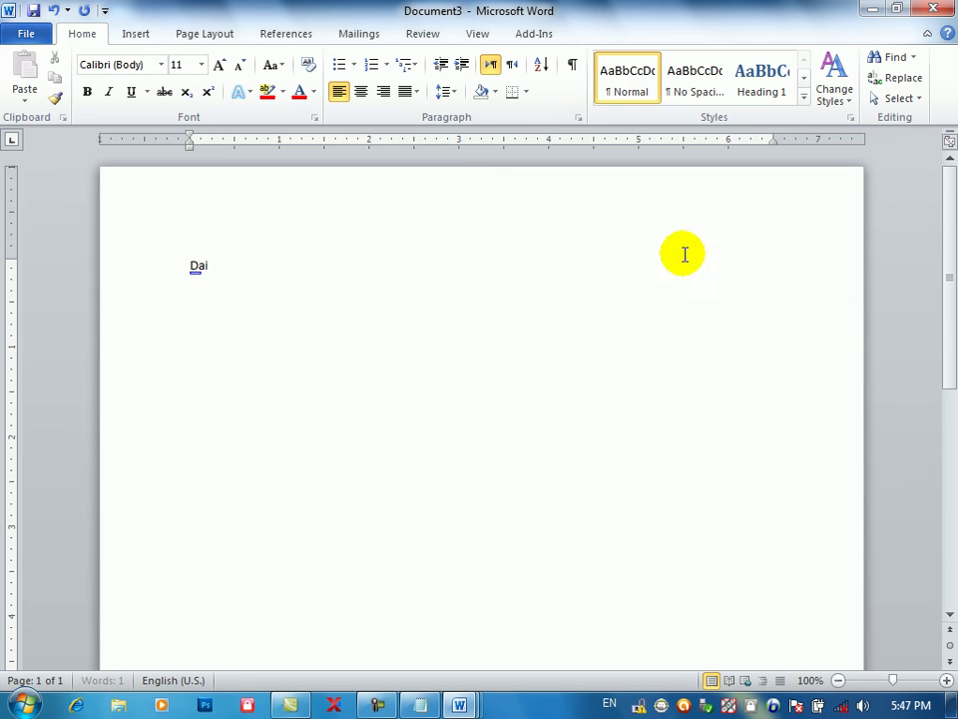
pyautogui.write('ly report')
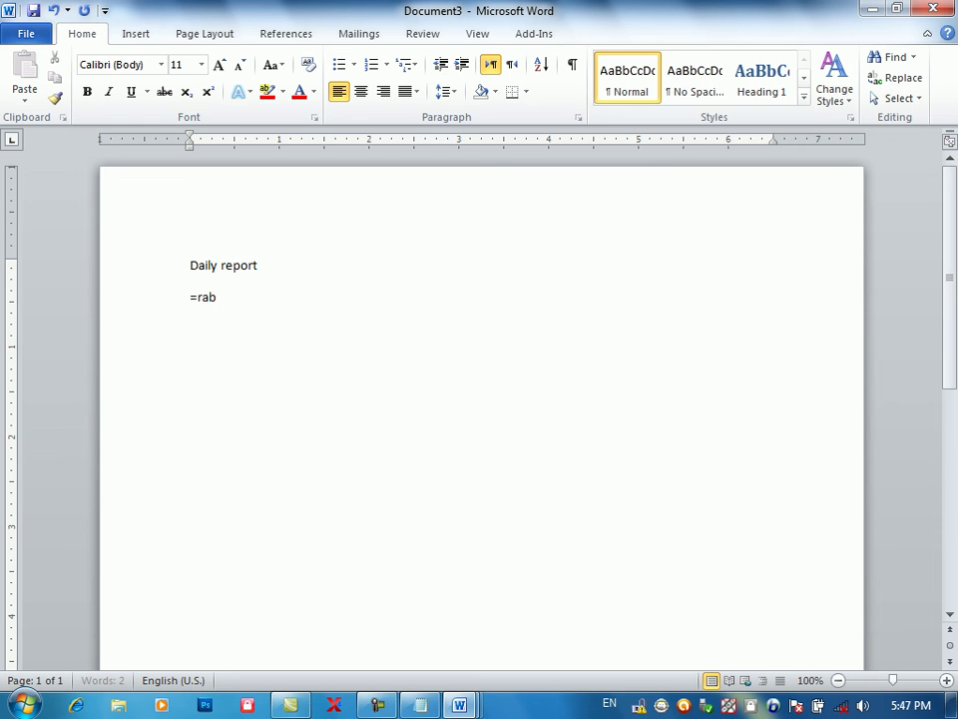
pyautogui.press('Return')
# Save the new document as 'daily' on the Desktop.
pyautogui.hotkey('ctrl', 'a')
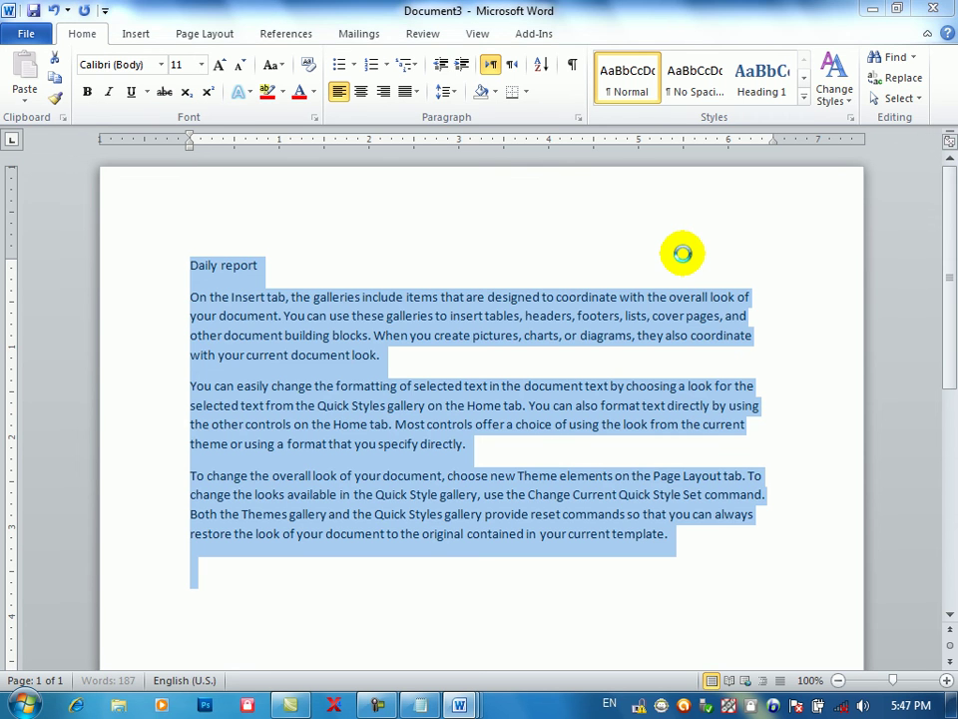
pyautogui.hotkey('ctrl', 's')
pyautogui.write('diua')
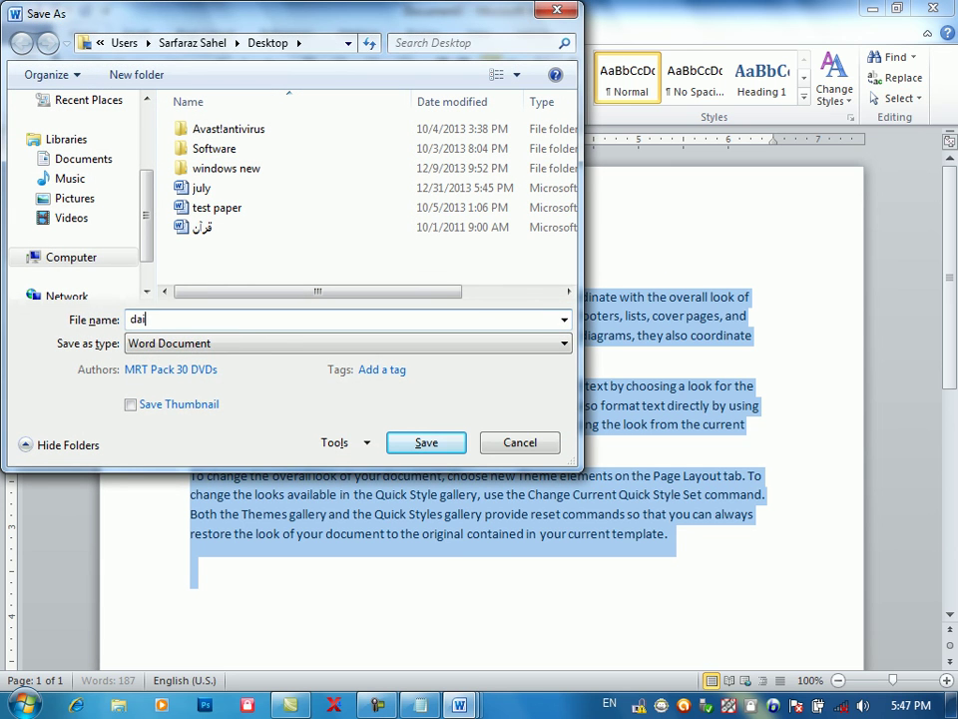
pyautogui.write('y')
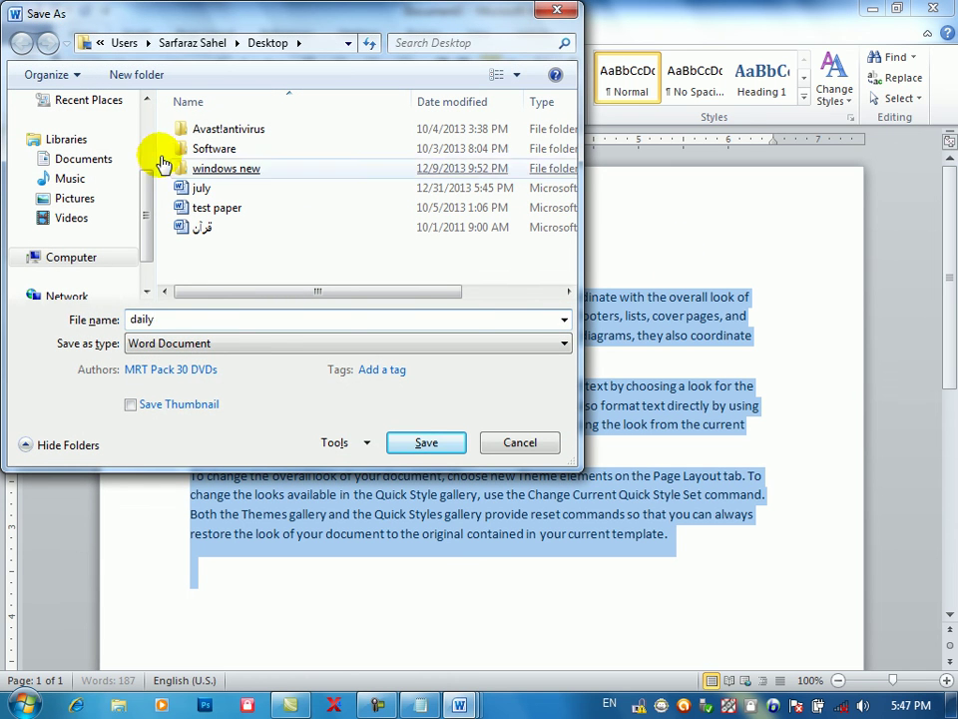
pyautogui.scroll(1, 152, 181)
pyautogui.scroll(2, 110, 179)
pyautogui.click(100, 187)
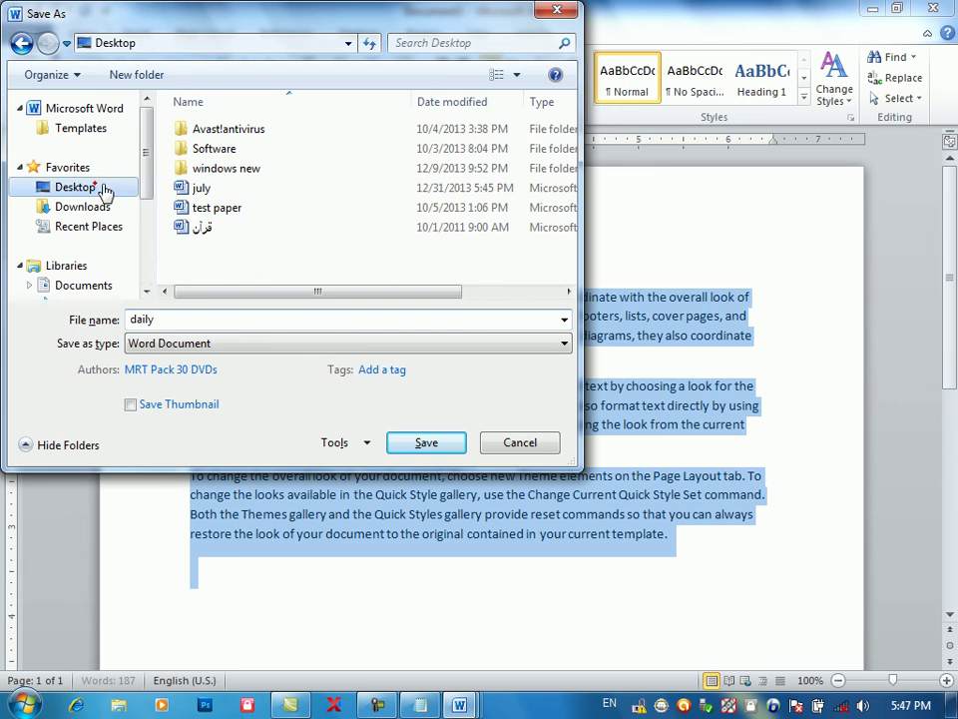
pyautogui.click(427, 442)
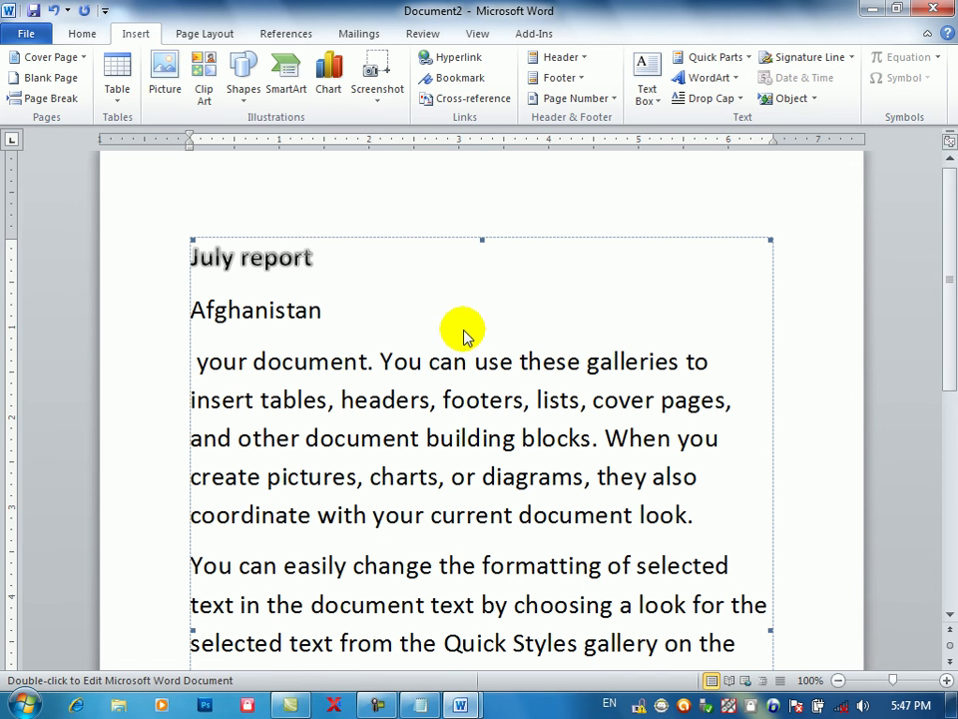
# Change the linked object's source file to daily.docx in the Links dialog.
pyautogui.rightClick(464, 329)
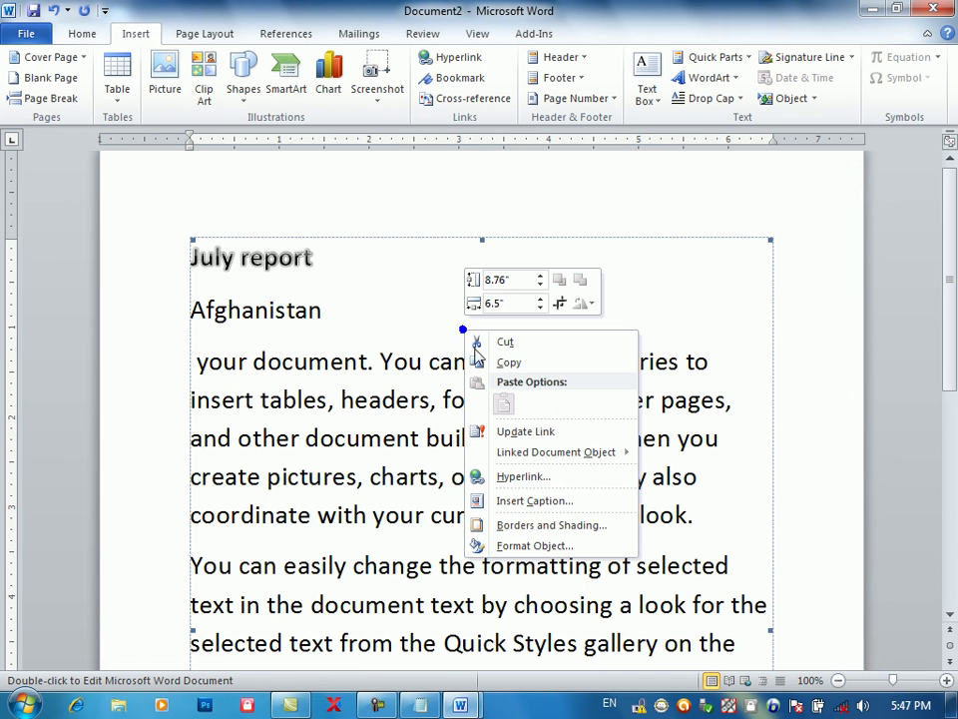
pyautogui.moveTo(518, 456)
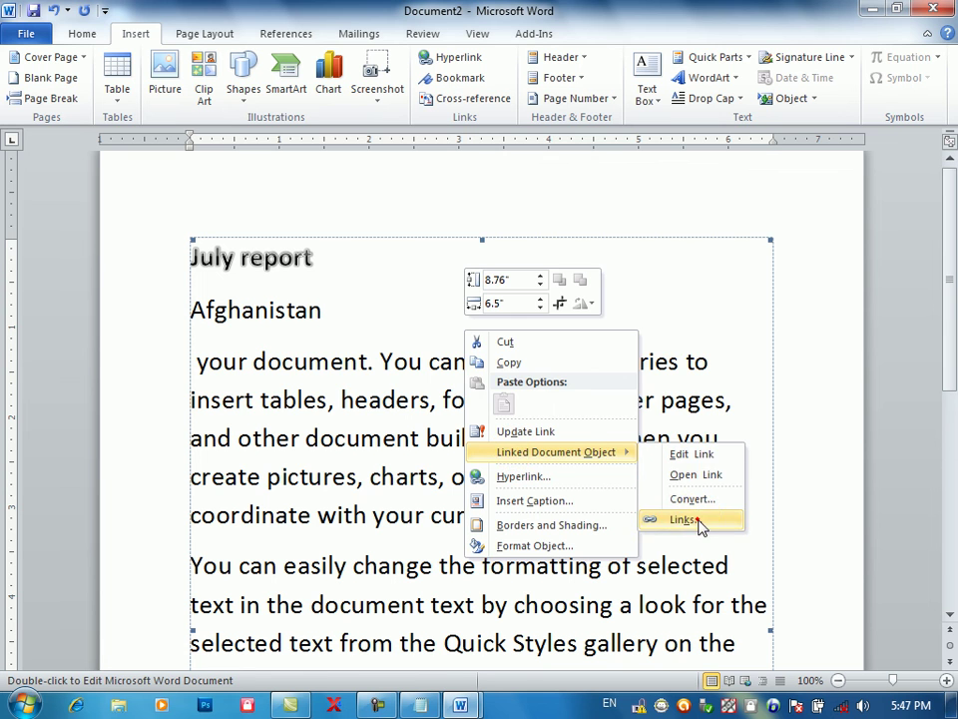
pyautogui.click(698, 521)
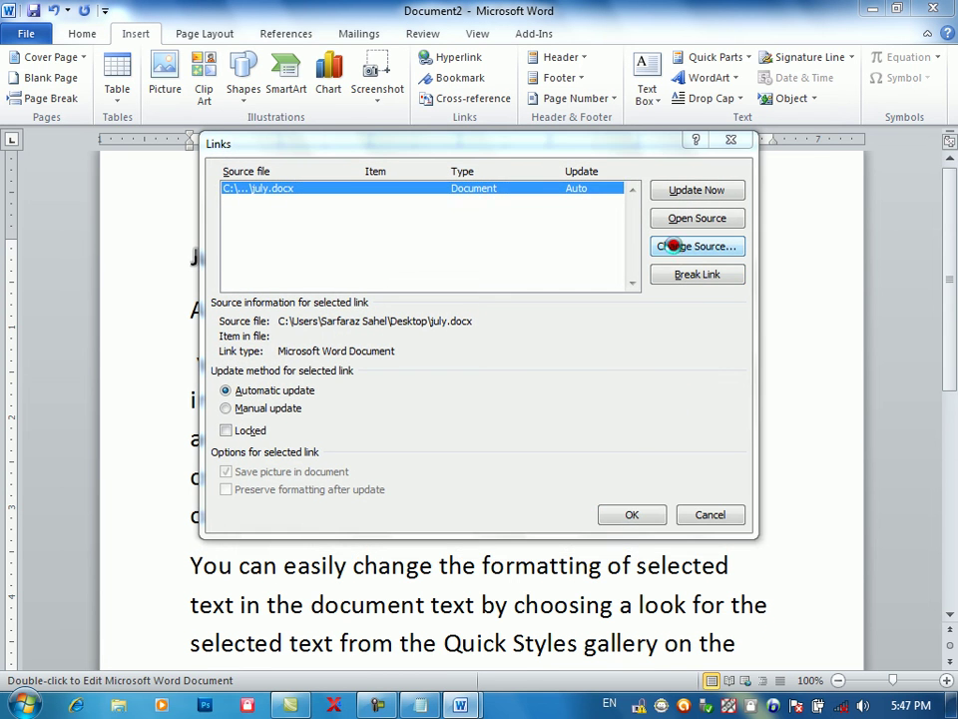
pyautogui.click(672, 245)
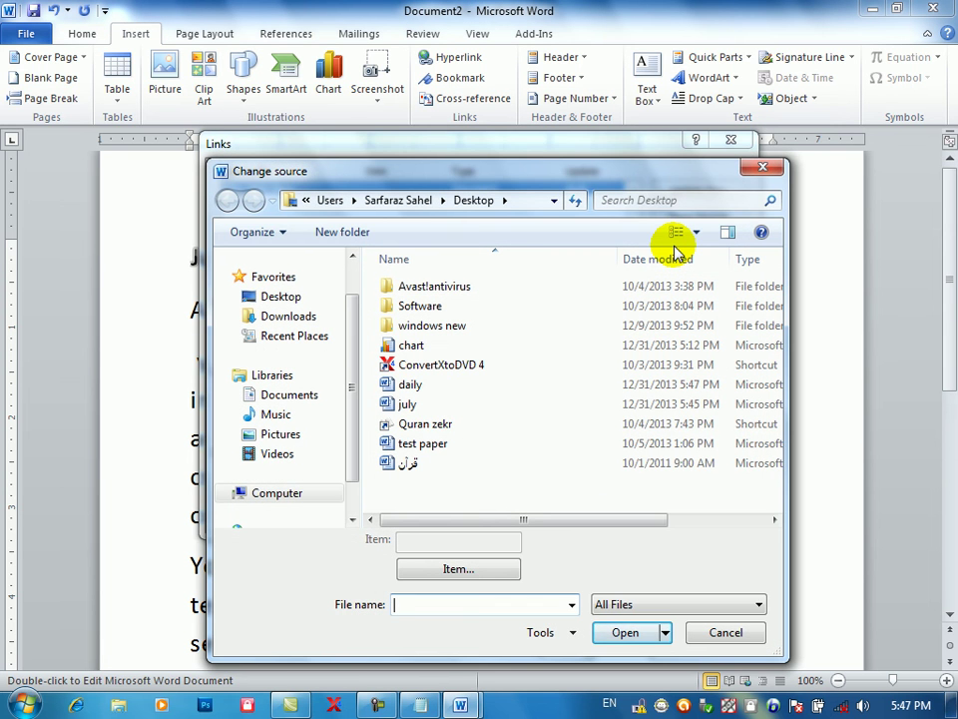
pyautogui.doubleClick(426, 386)
pyautogui.click(631, 514)
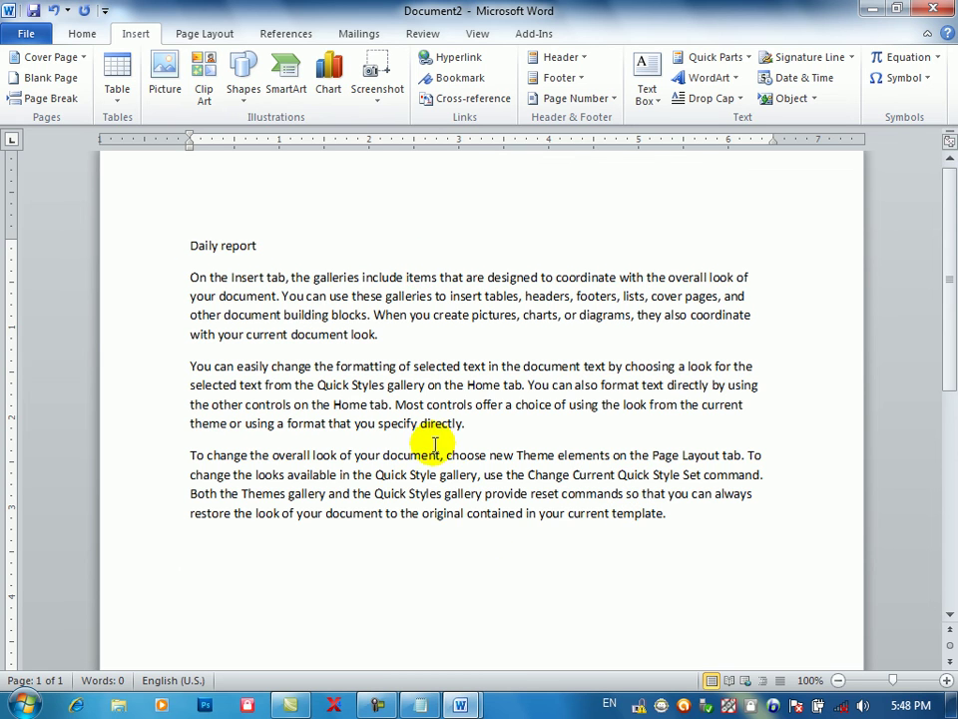
# Break the link to daily.docx, confirming with Yes, and close the Links list.
pyautogui.rightClick(401, 370)
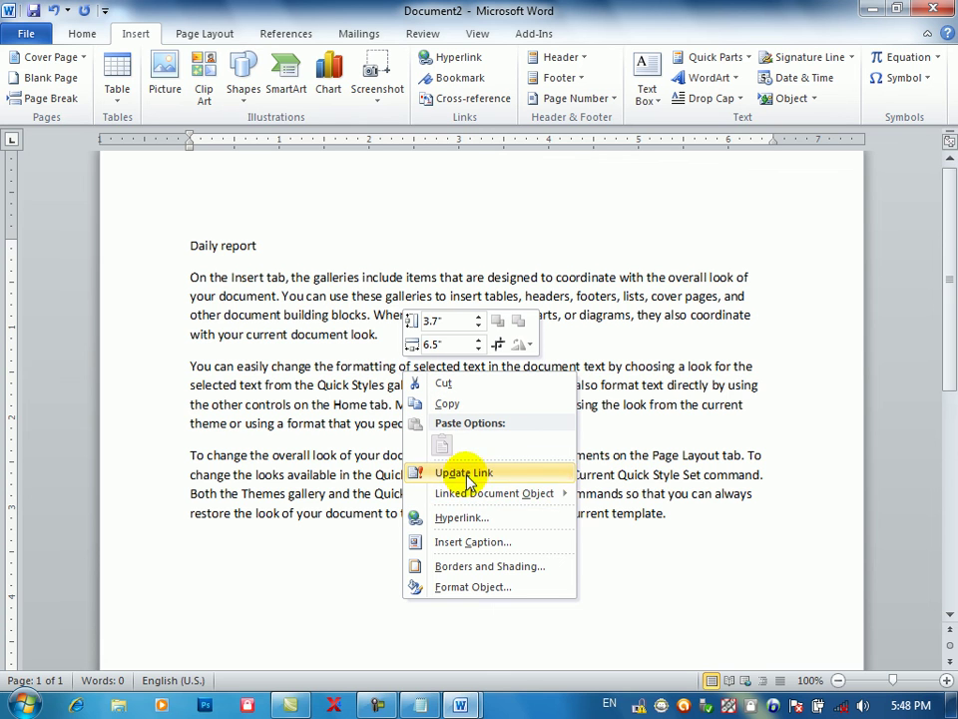
pyautogui.click(566, 494)
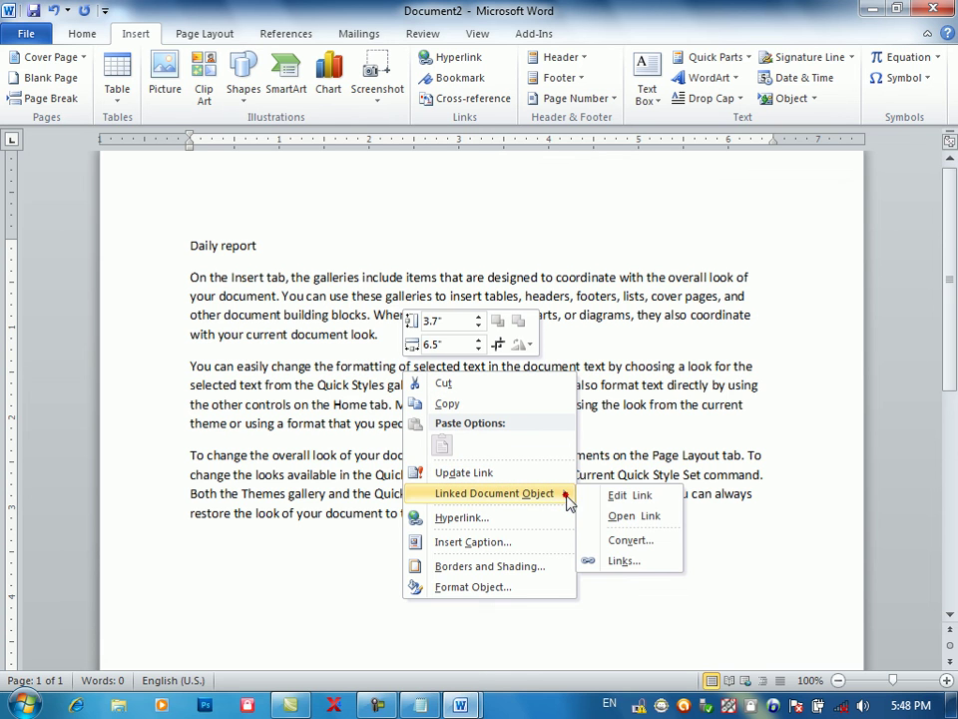
pyautogui.click(628, 561)
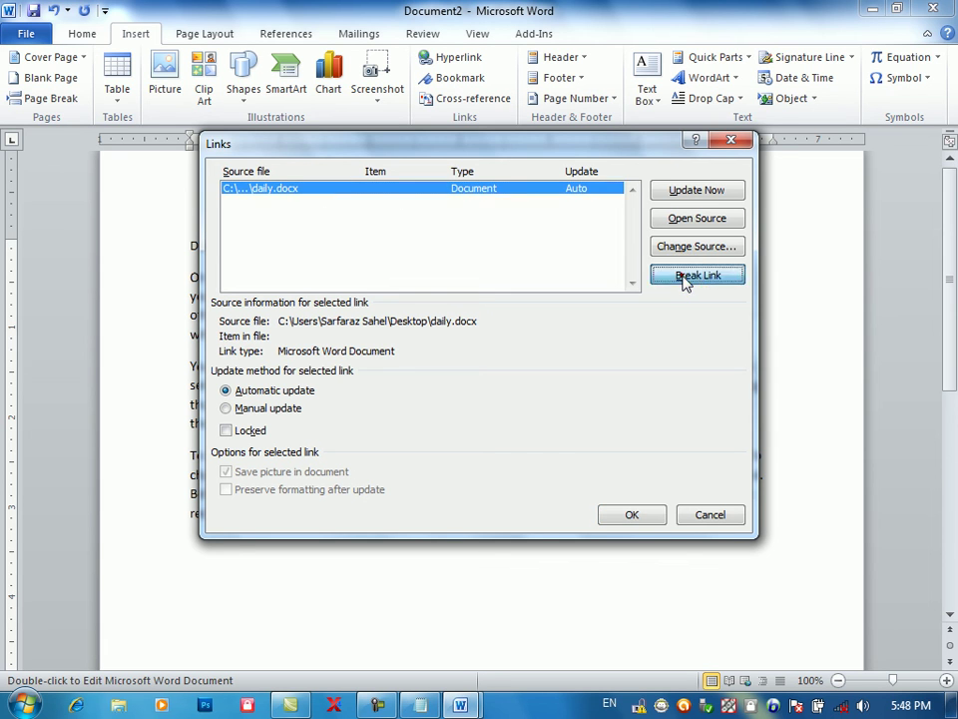
pyautogui.click(685, 281)
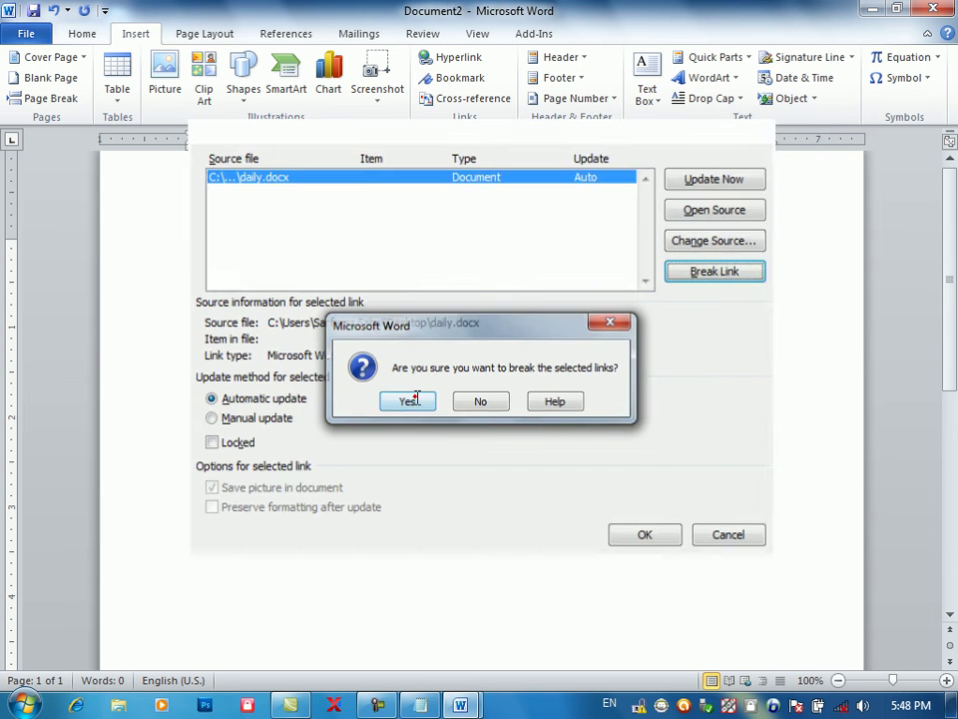
pyautogui.click(411, 400)
pyautogui.click(222, 282)
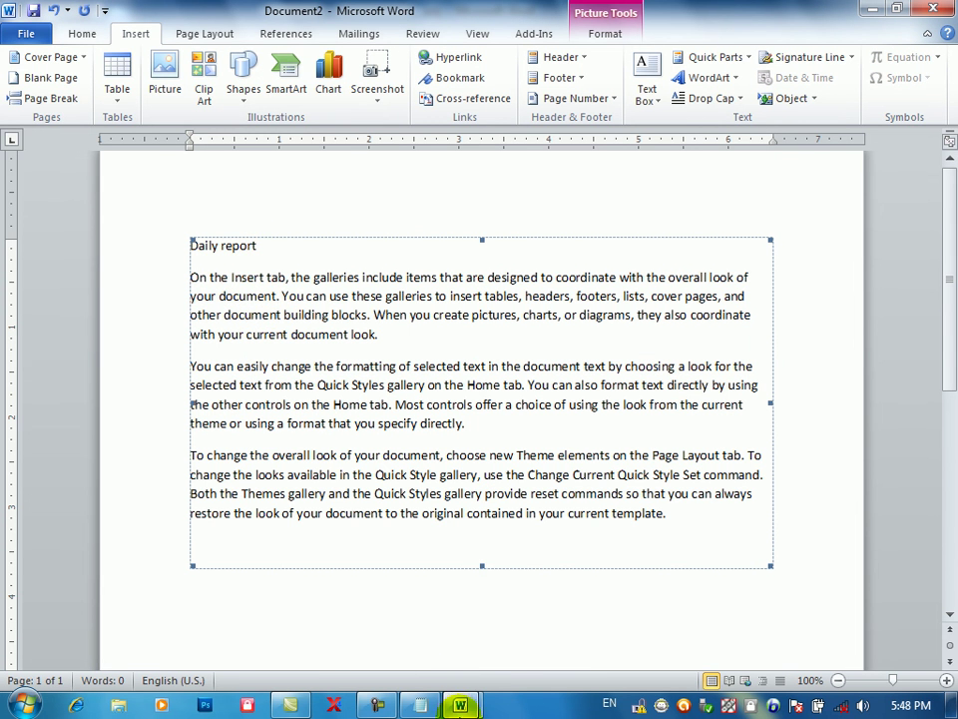
pyautogui.moveTo(460, 704)
pyautogui.moveTo(402, 627)
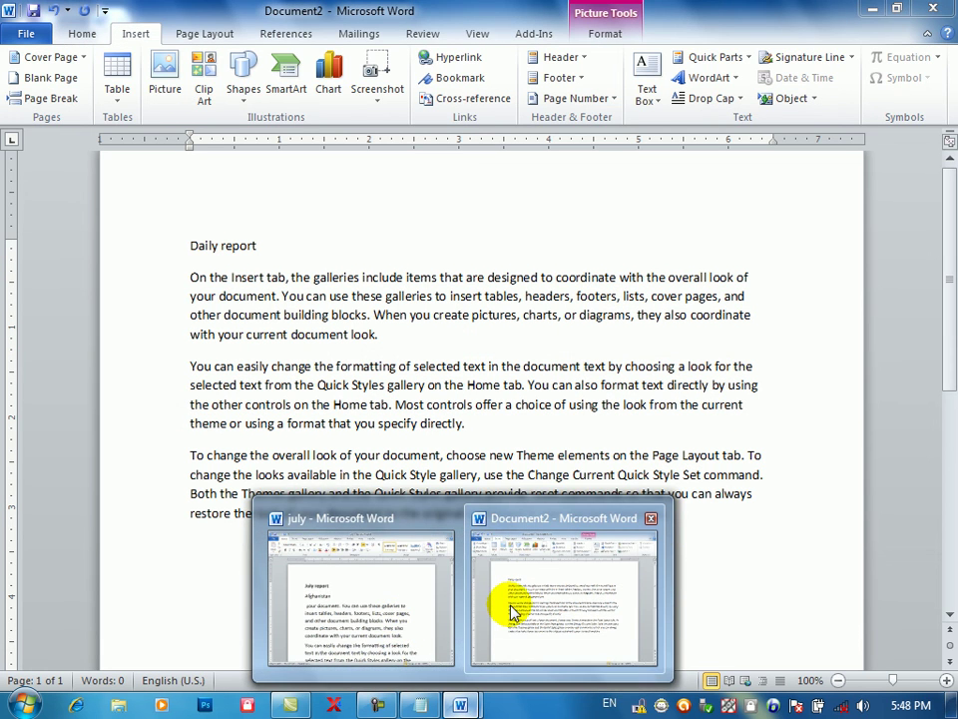
# Return to Document2 and select its Daily report picture.
pyautogui.click(509, 610)
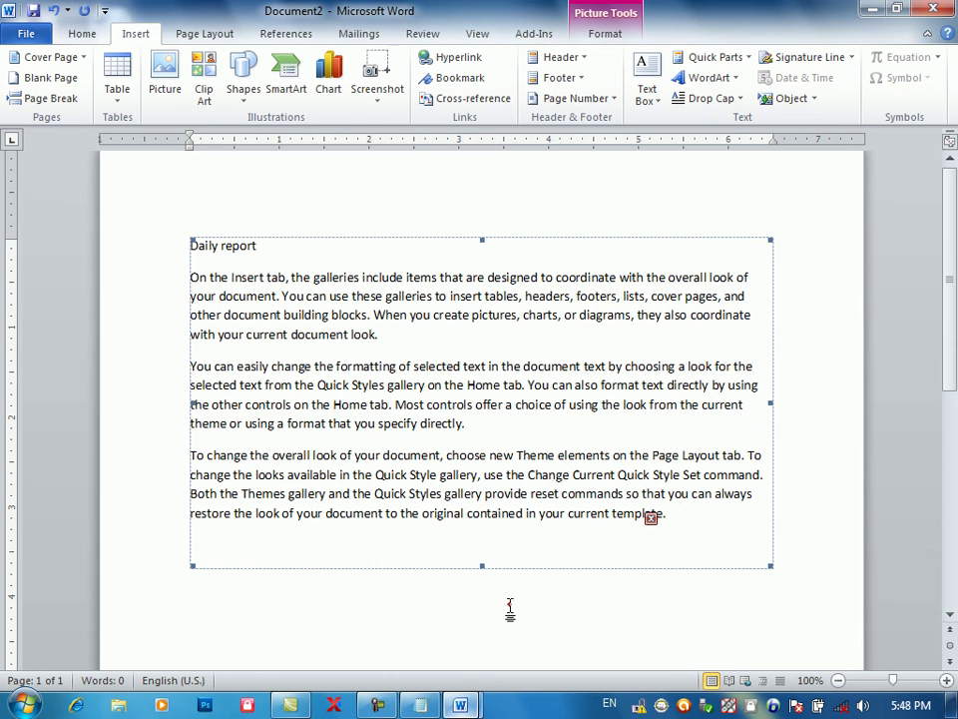
pyautogui.click(410, 427)
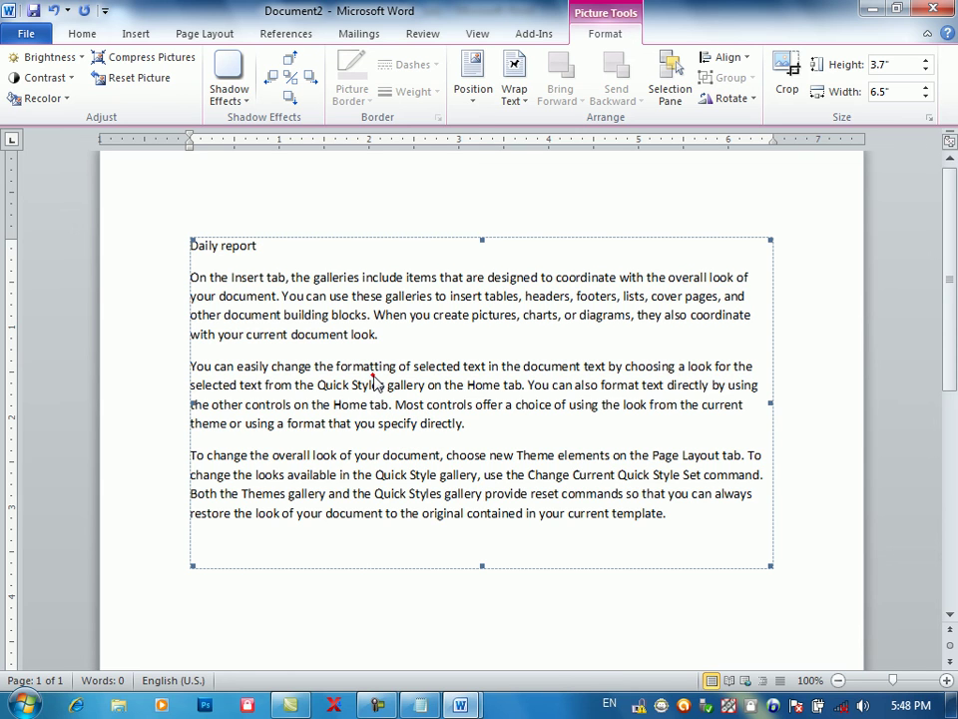
pyautogui.click(470, 497)
pyautogui.click(374, 423)
# Highlight the july report's first body paragraph in dark blue.
pyautogui.click(461, 705)
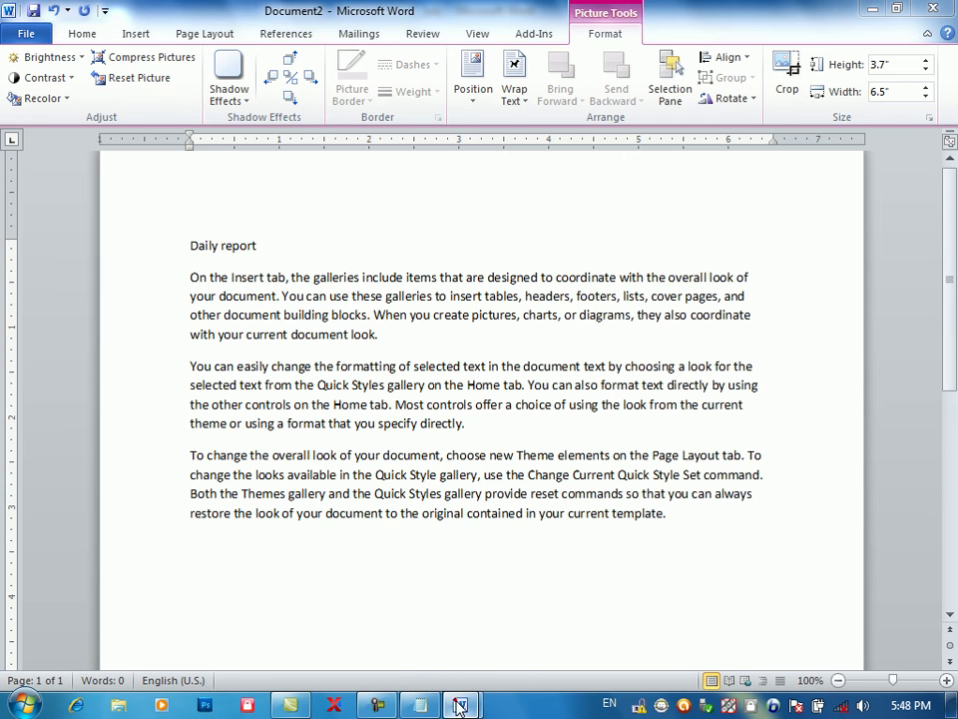
pyautogui.click(372, 589)
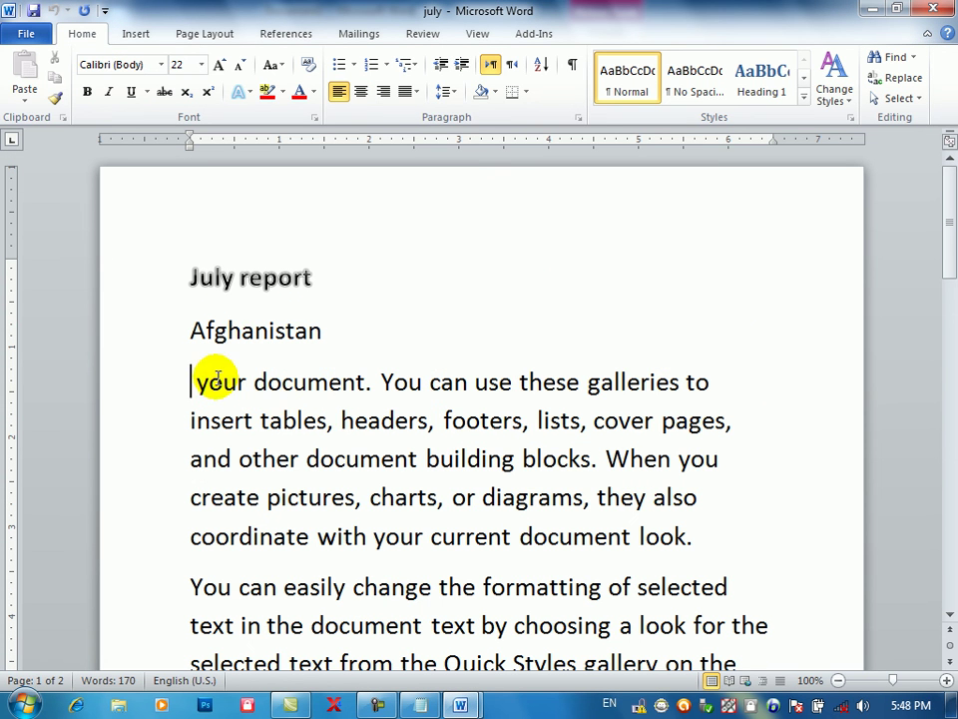
pyautogui.moveTo(200, 374)
pyautogui.mouseDown()
pyautogui.moveTo(645, 513)
pyautogui.moveTo(699, 500)
pyautogui.mouseUp()
pyautogui.click(284, 92)
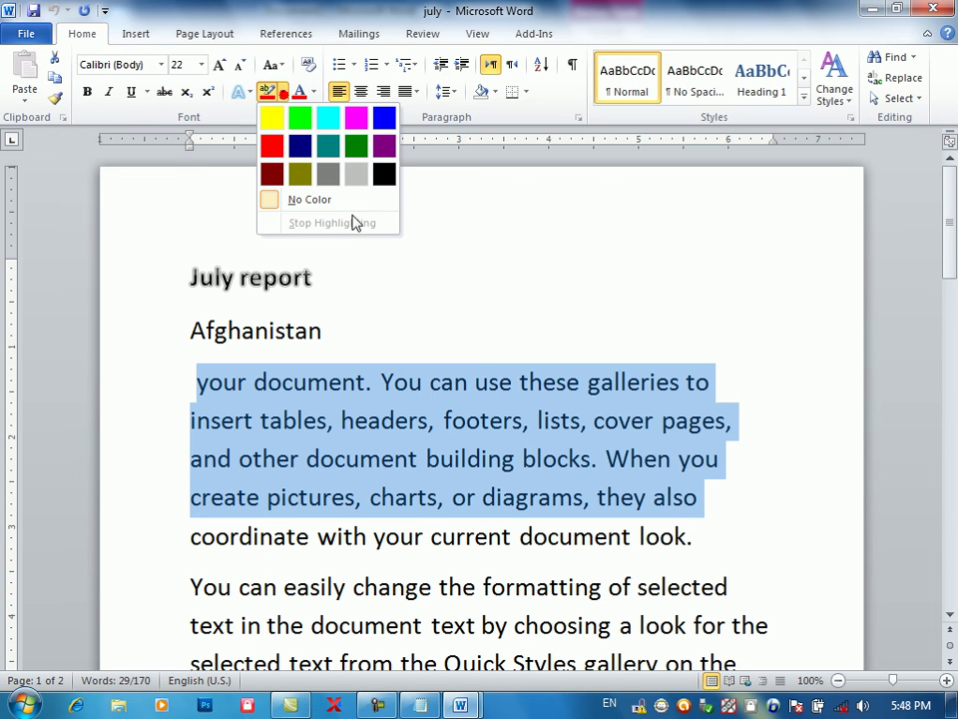
pyautogui.click(300, 146)
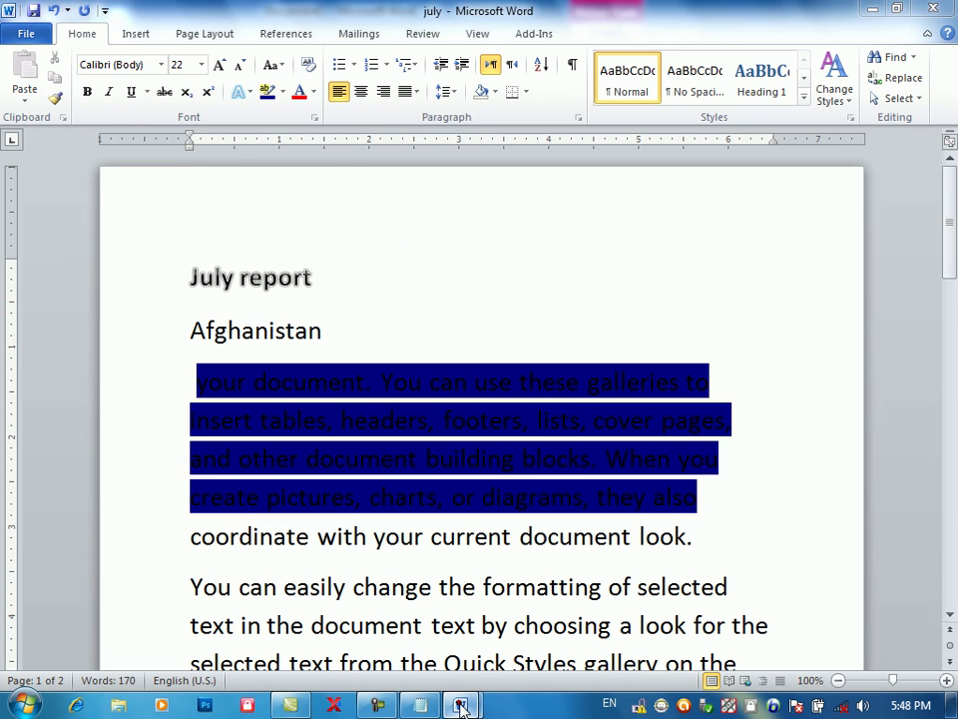
# Go back to Document2, check the picture's options, then close Document2.
pyautogui.moveTo(460, 706)
pyautogui.click(500, 565)
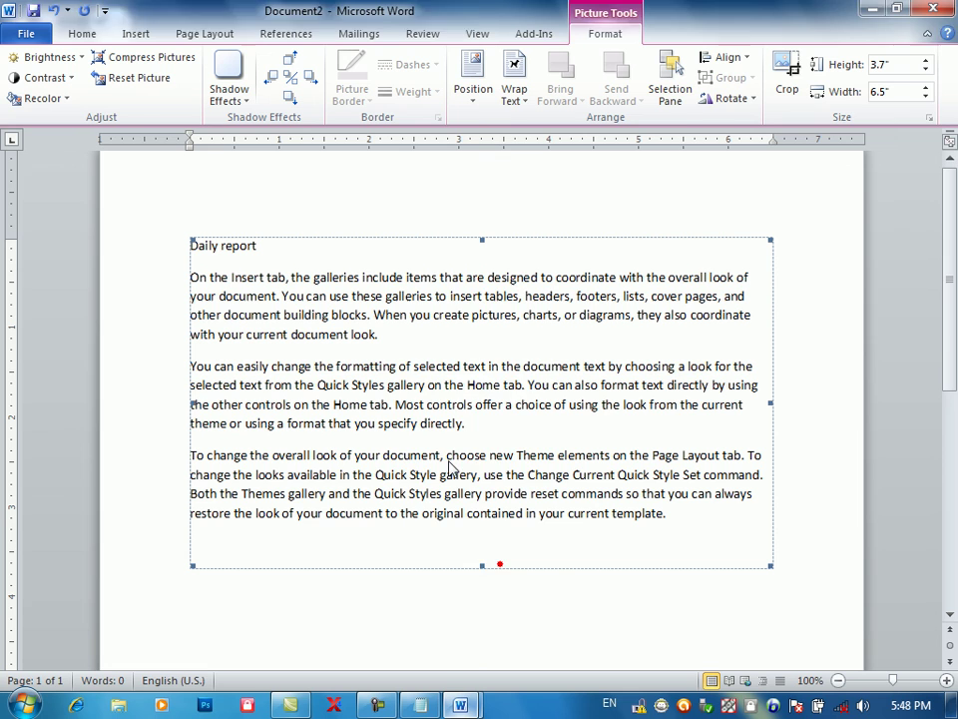
pyautogui.rightClick(392, 342)
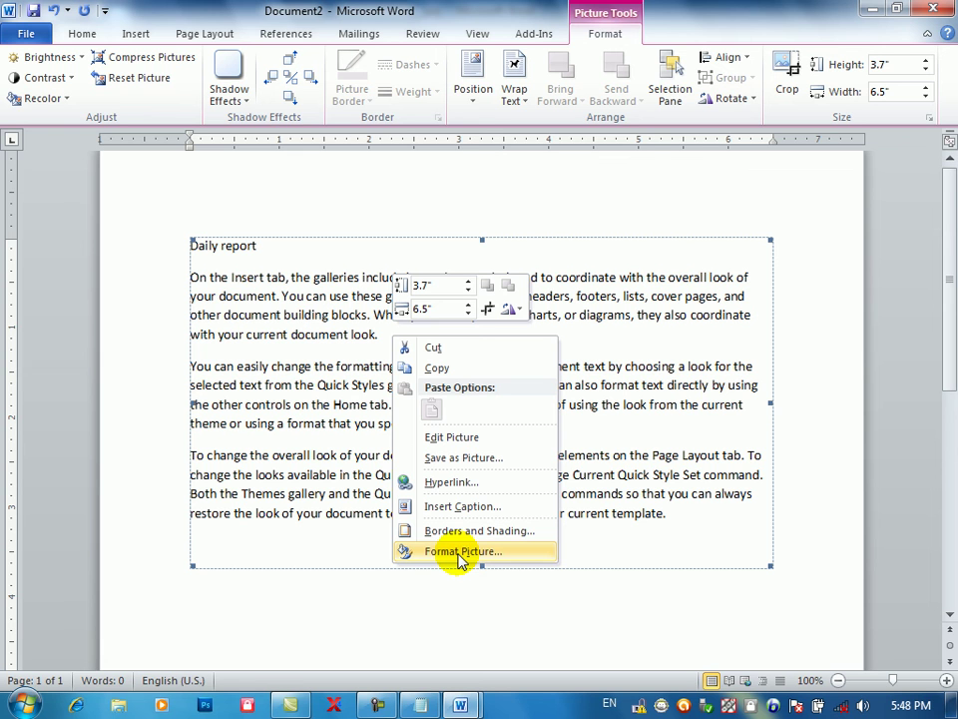
pyautogui.click(368, 419)
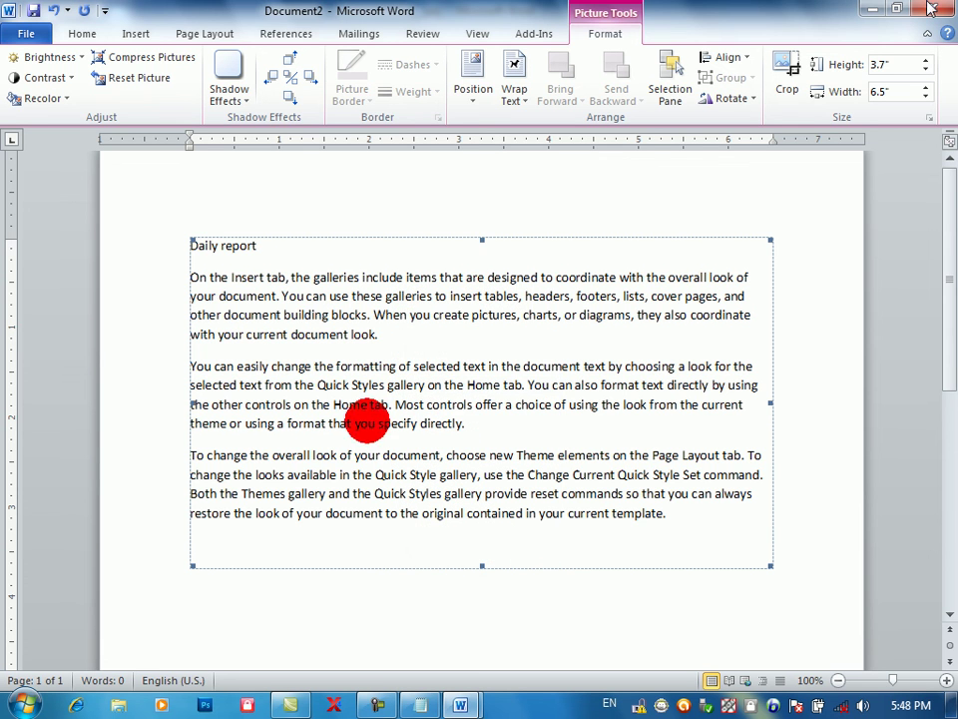
pyautogui.click(931, 8)
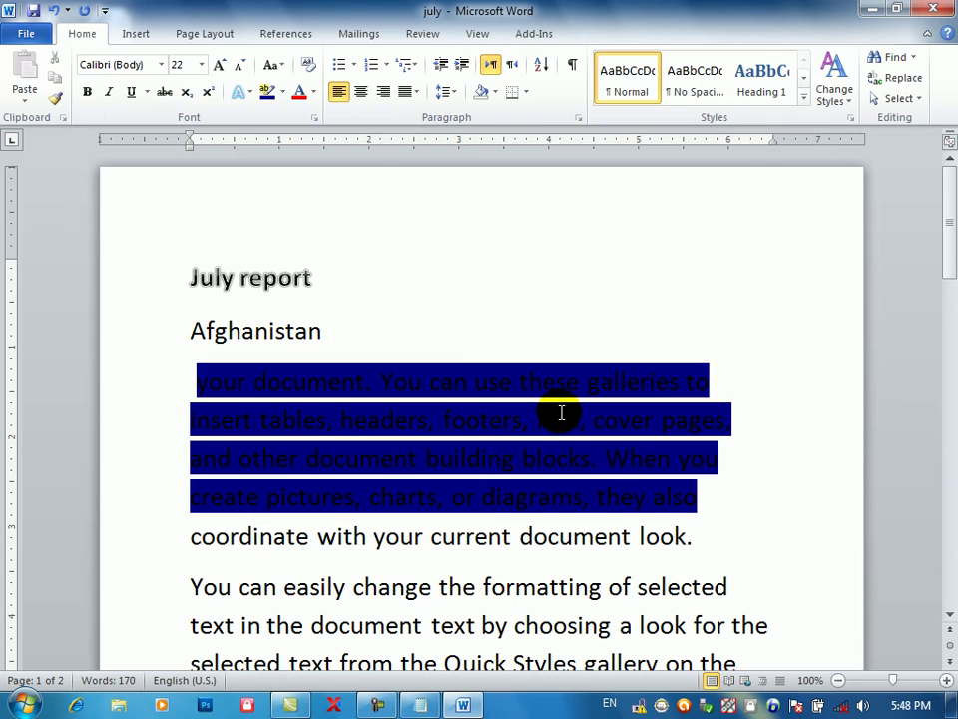
# Create a new blank document, Document4.
pyautogui.rightClick(442, 452)
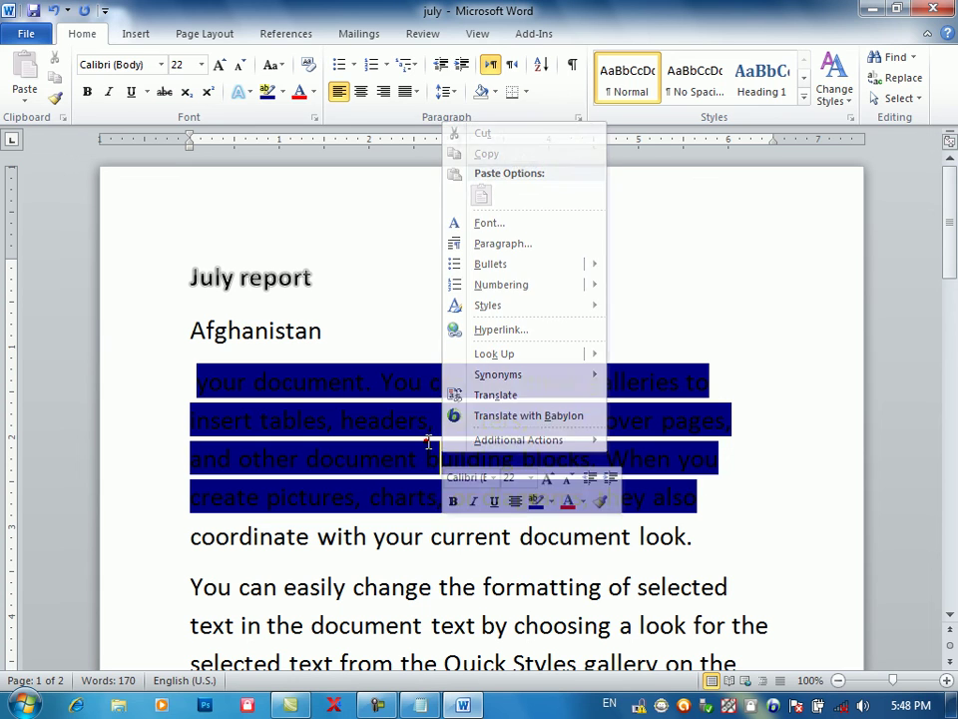
pyautogui.press('Escape')
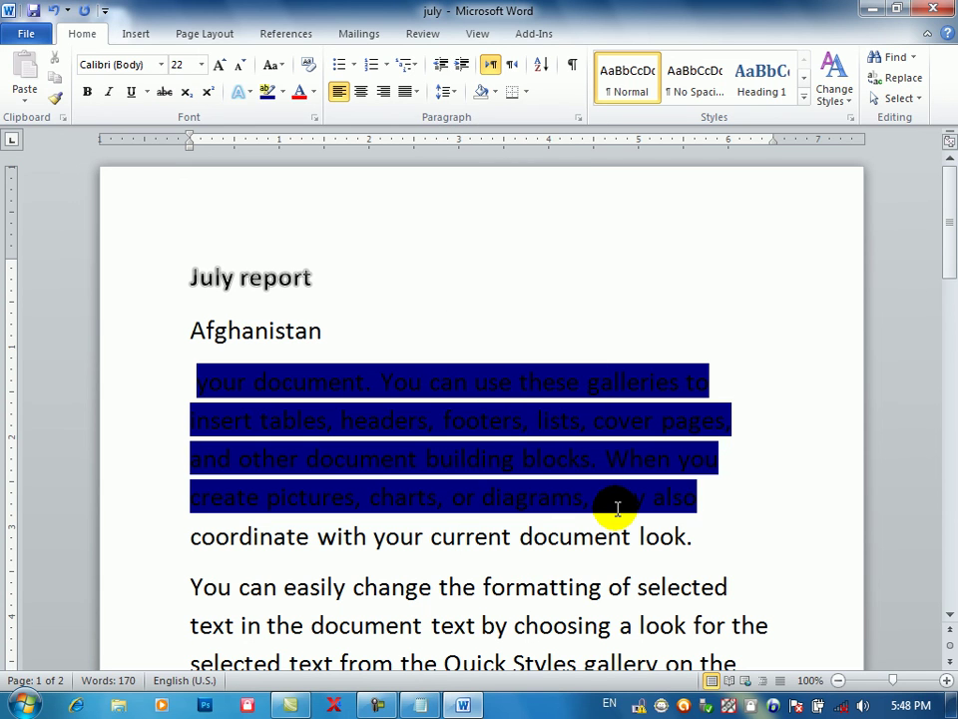
pyautogui.hotkey('ctrl', 'n')
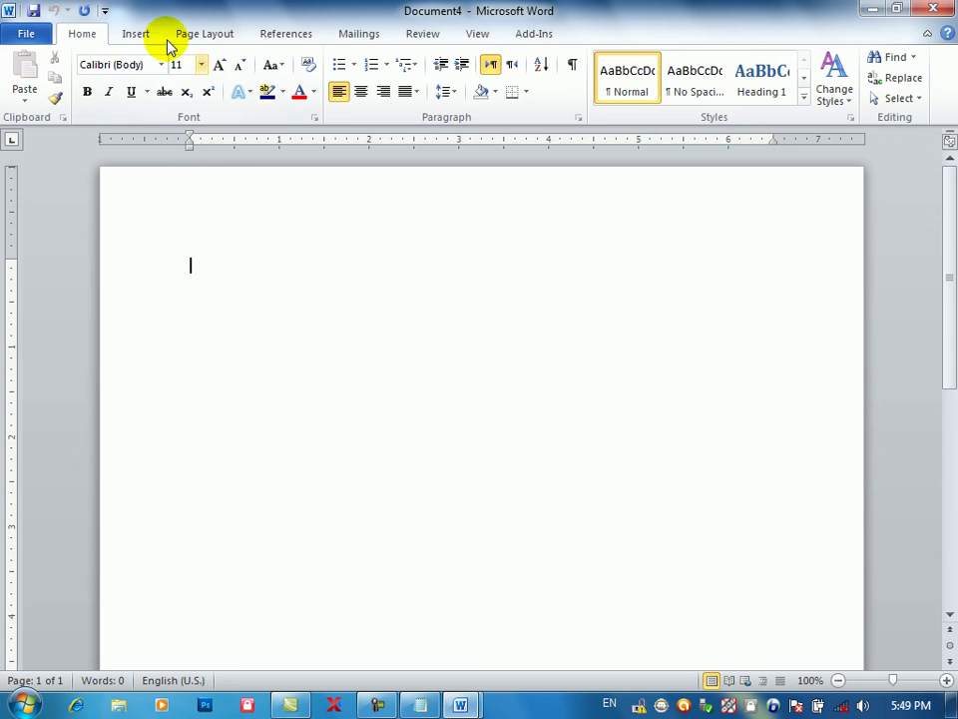
# Insert the daily file into Document4 as an object created from file with Link to file ticked.
pyautogui.click(140, 34)
pyautogui.click(816, 100)
pyautogui.click(815, 118)
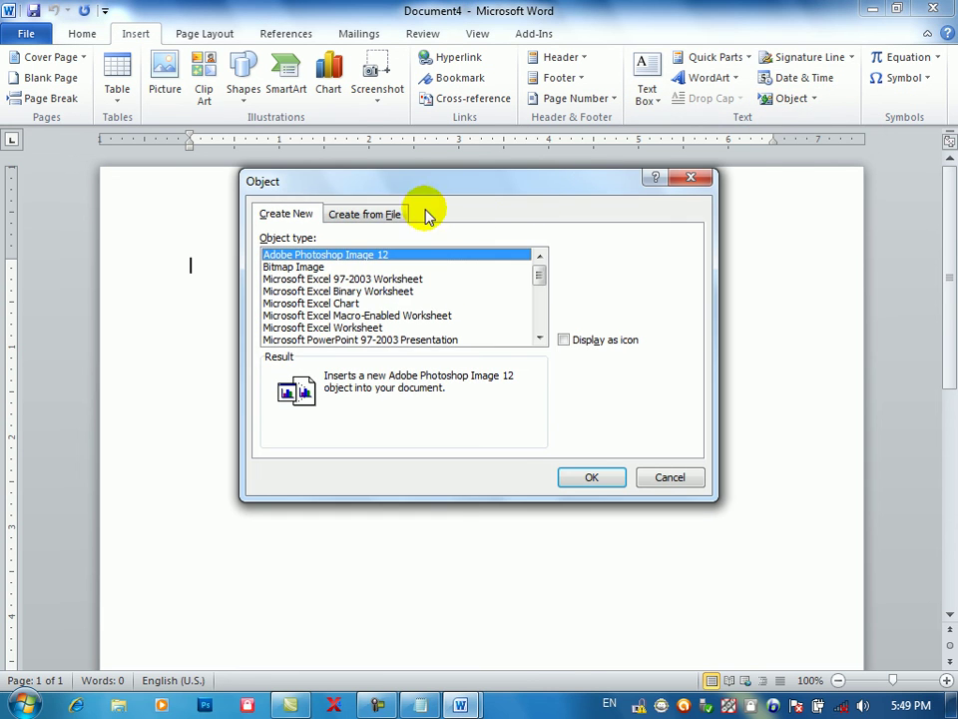
pyautogui.click(390, 213)
pyautogui.click(572, 322)
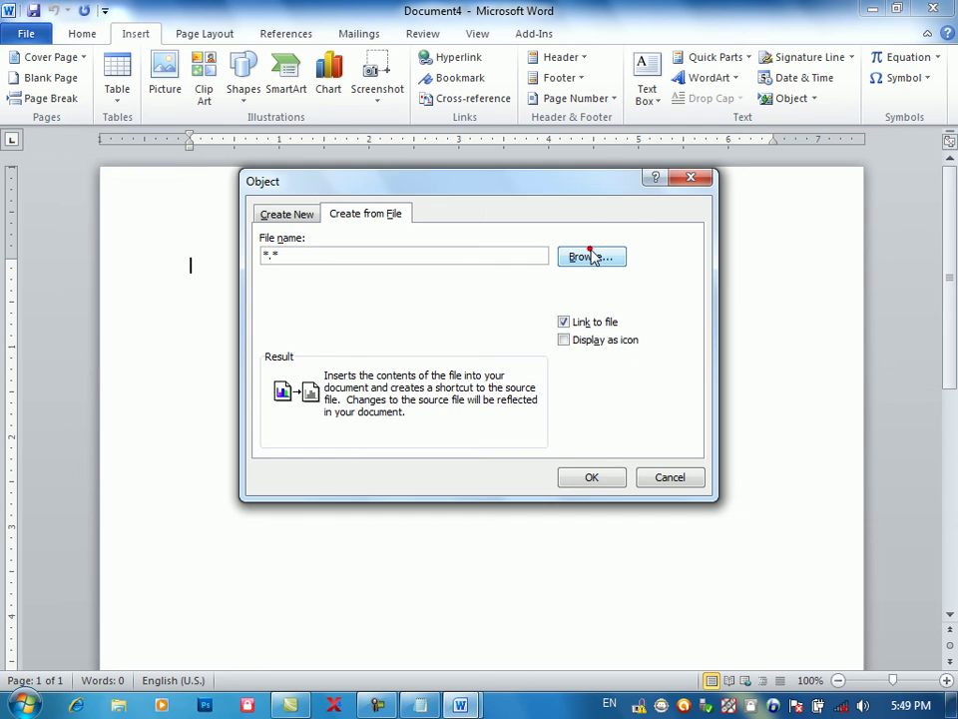
pyautogui.click(592, 255)
pyautogui.click(449, 424)
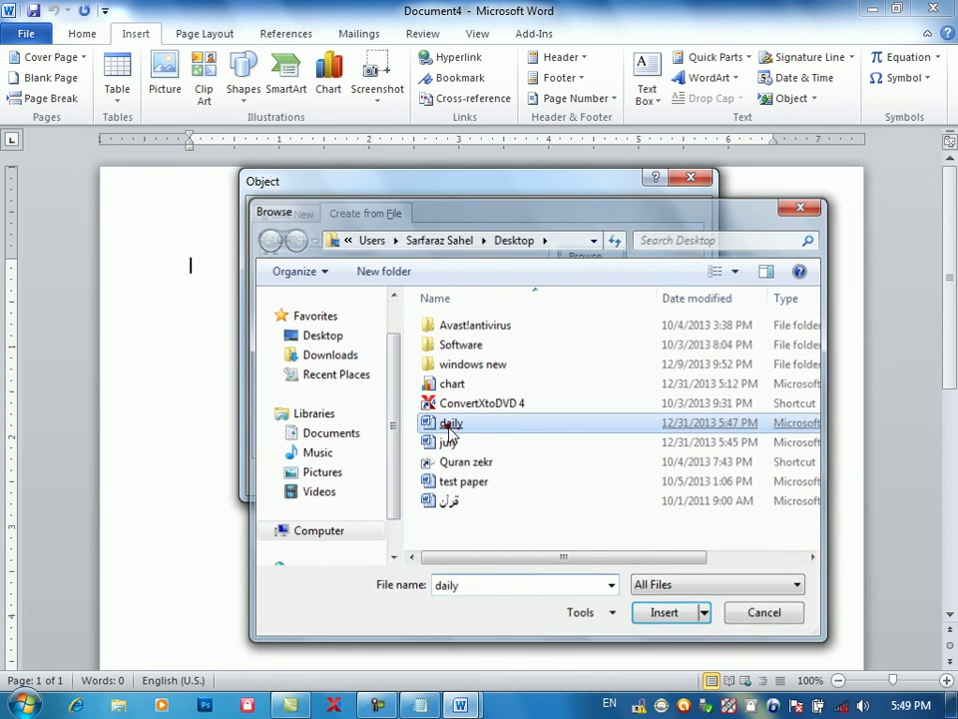
pyautogui.click(650, 612)
pyautogui.click(587, 475)
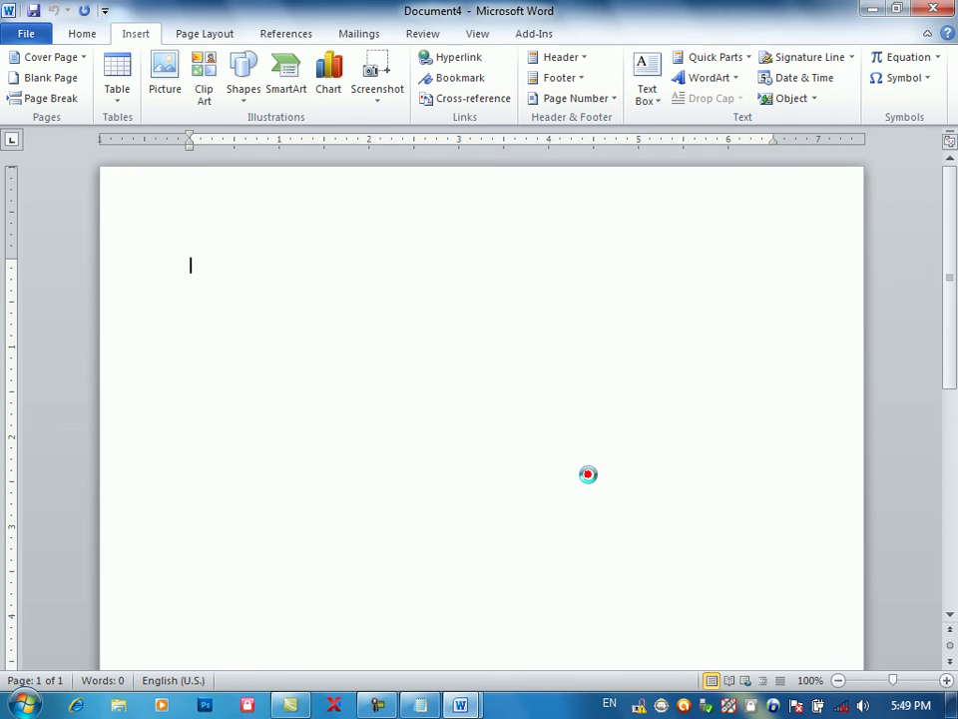
pyautogui.click(451, 429)
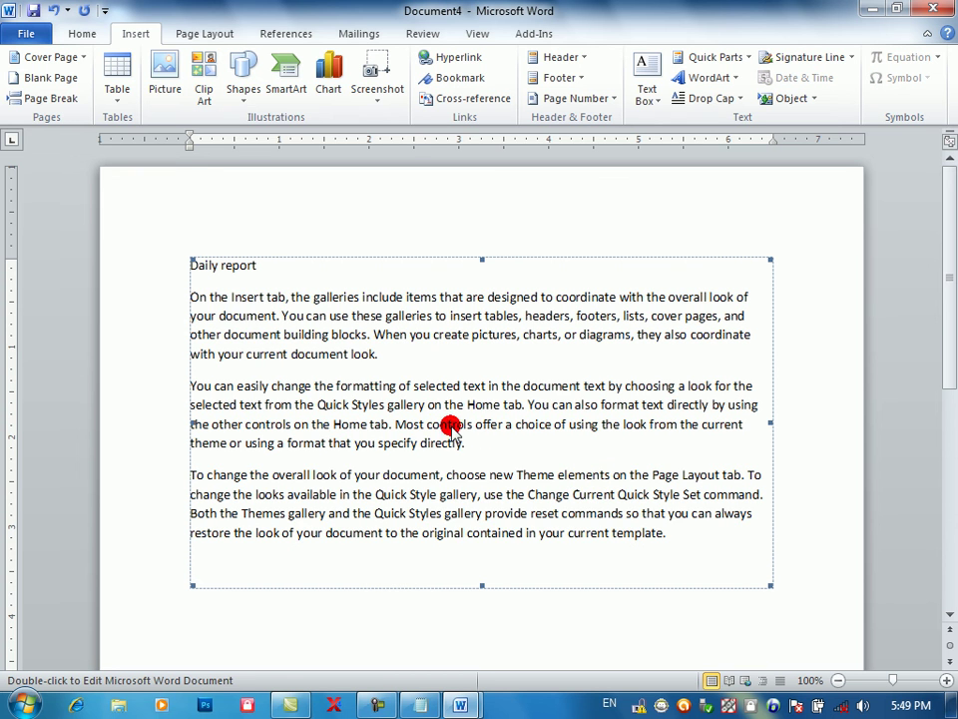
# Review the daily object's link in the Links list, keeping manual updating.
pyautogui.rightClick(451, 429)
pyautogui.moveTo(561, 550)
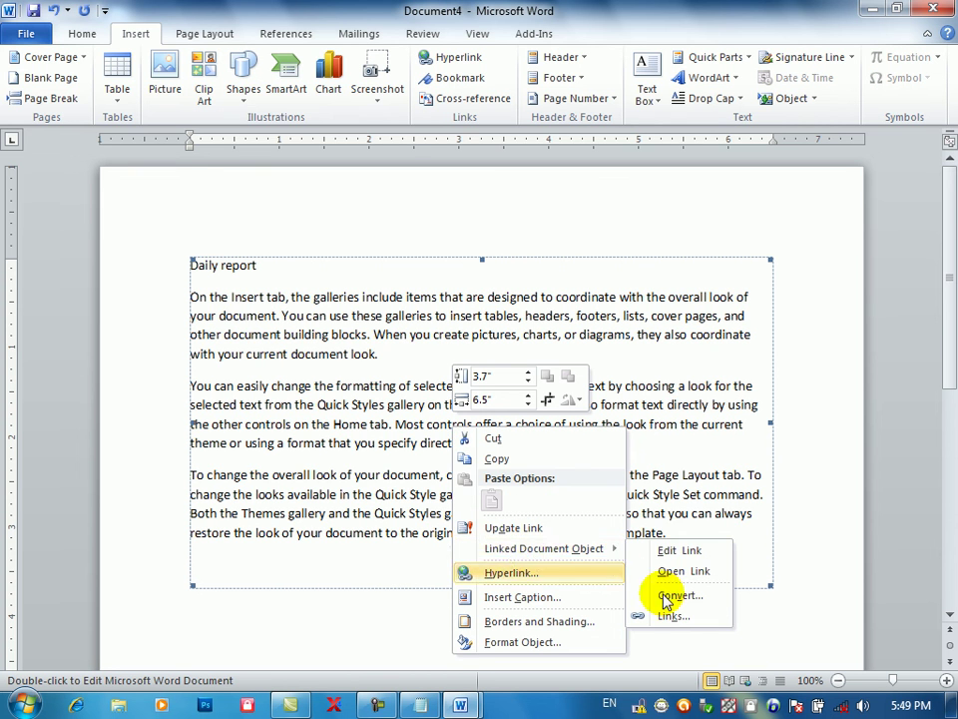
pyautogui.click(666, 615)
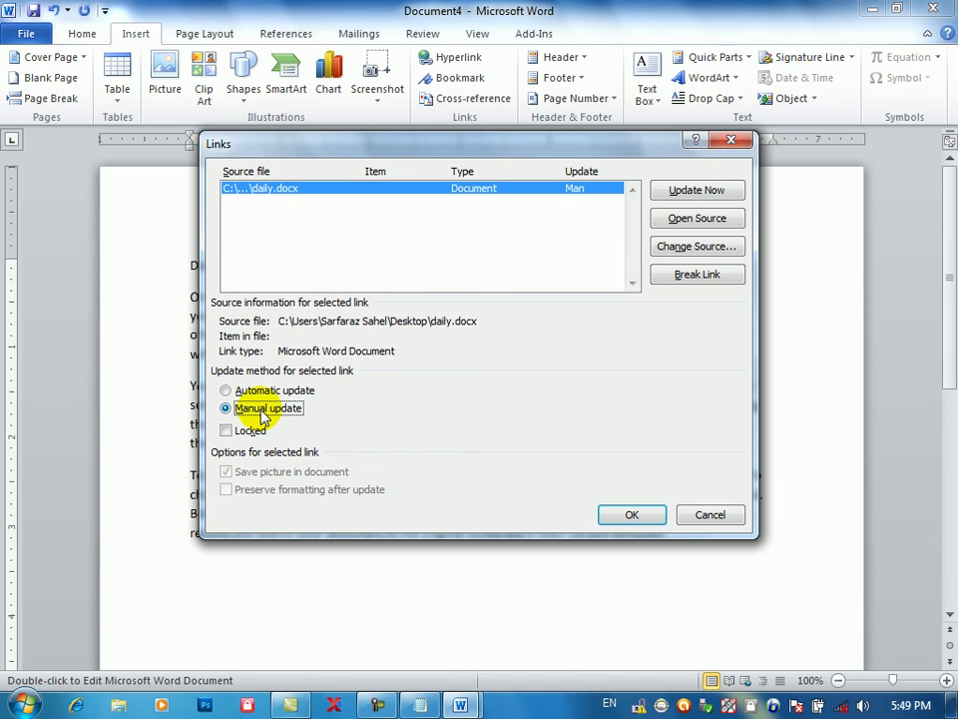
pyautogui.click(617, 516)
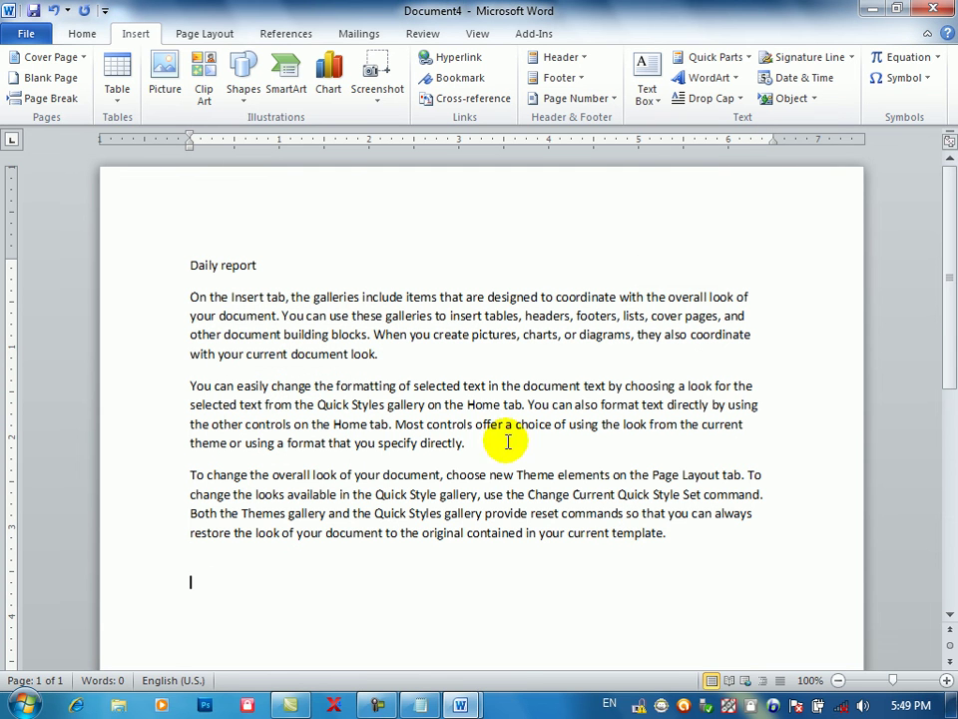
# Highlight the july report's first body paragraph in green.
pyautogui.click(461, 705)
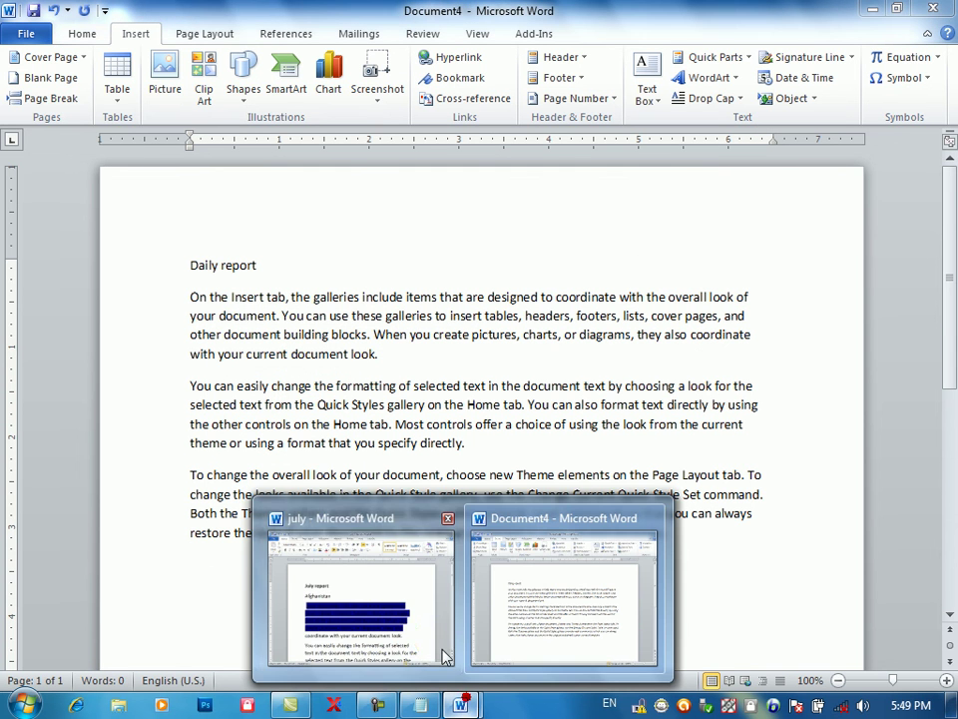
pyautogui.click(438, 639)
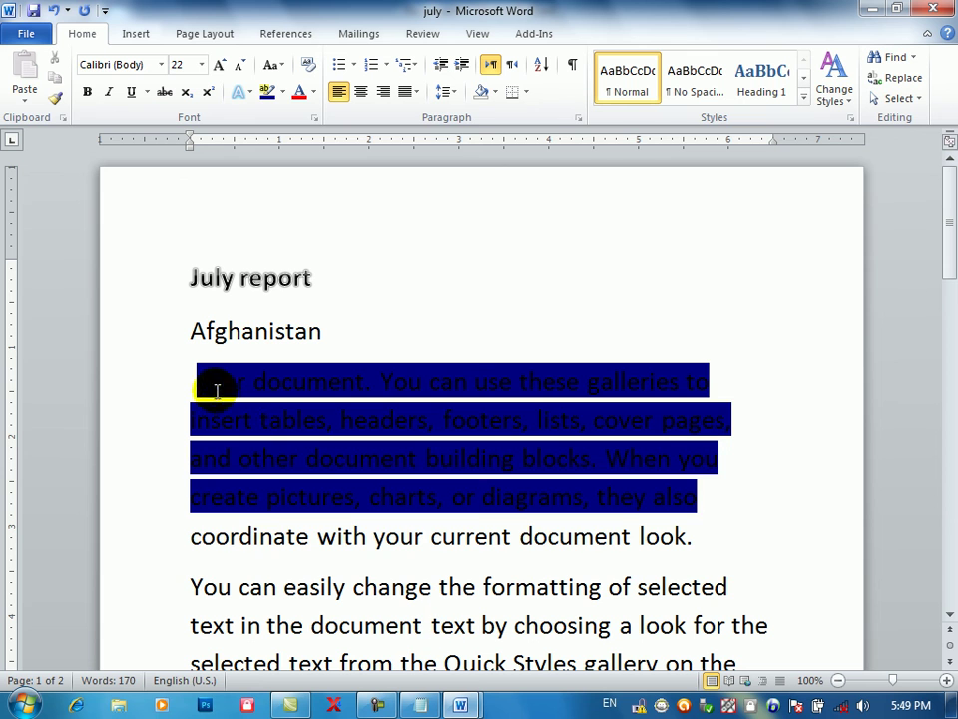
pyautogui.moveTo(216, 391); pyautogui.dragTo(649, 499)
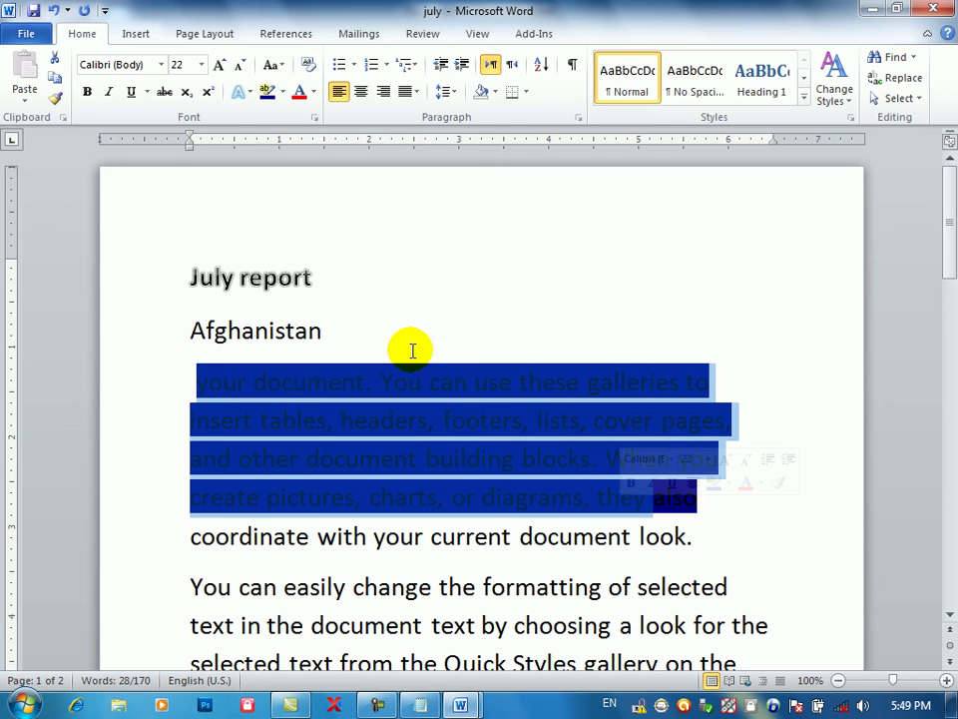
pyautogui.click(282, 92)
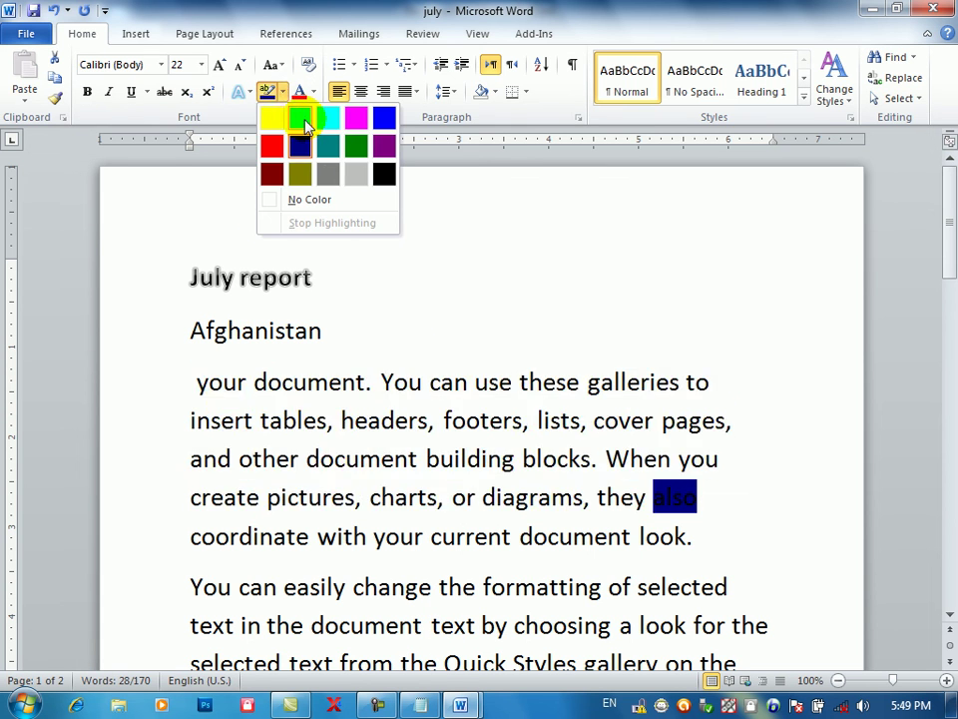
pyautogui.click(303, 122)
# Set the Document4 daily object's link to update automatically.
pyautogui.moveTo(460, 705)
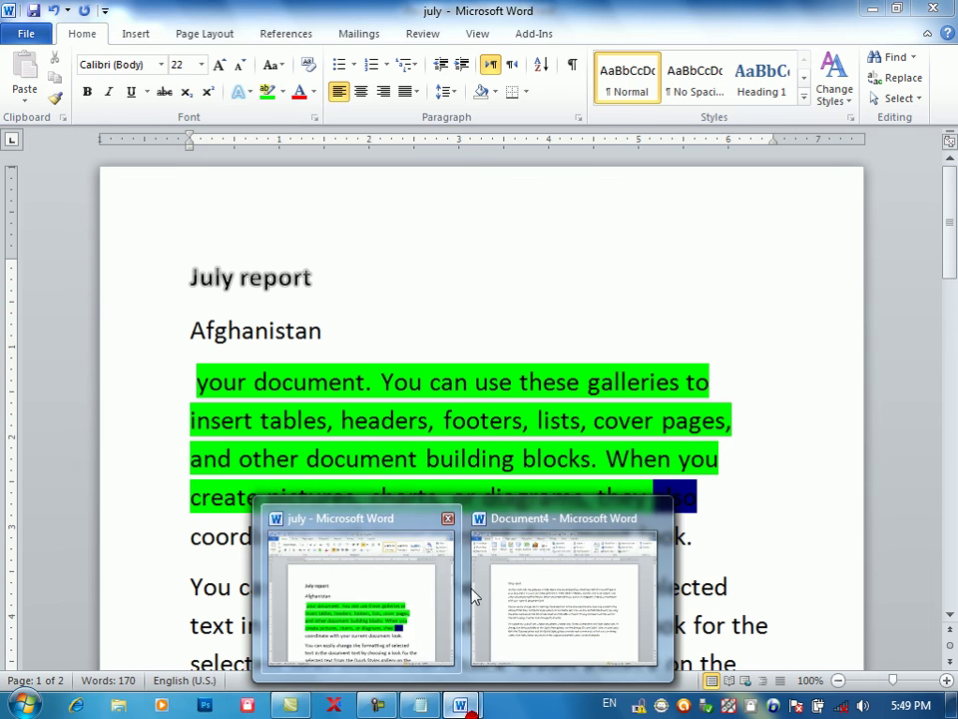
pyautogui.click(475, 596)
pyautogui.click(401, 394)
pyautogui.rightClick(399, 392)
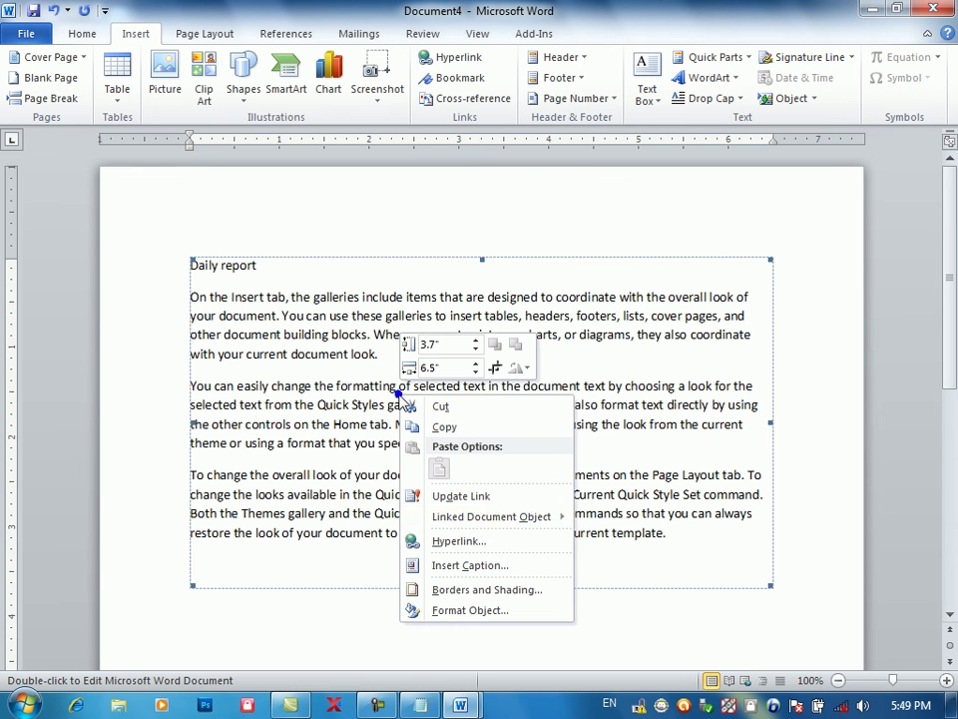
pyautogui.moveTo(505, 516)
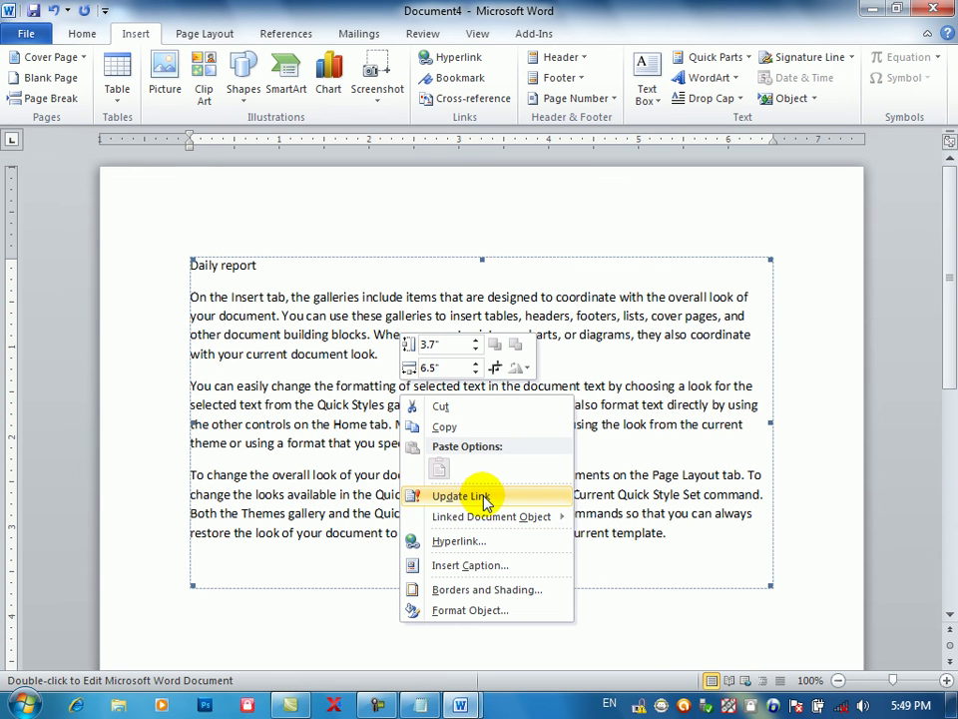
pyautogui.moveTo(563, 519)
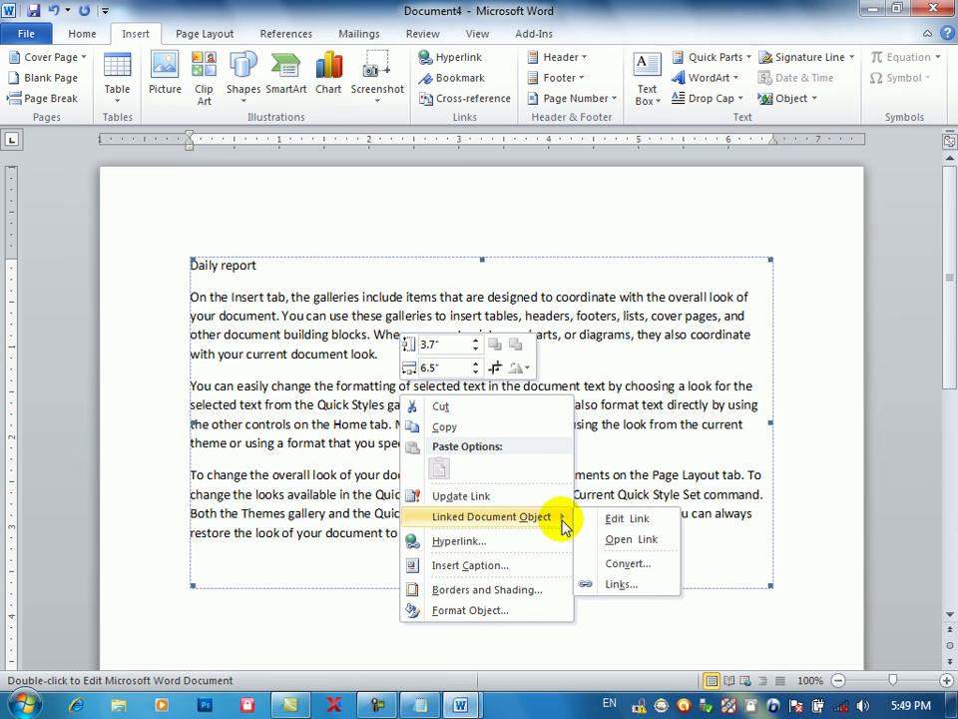
pyautogui.click(626, 589)
pyautogui.click(248, 394)
pyautogui.click(627, 518)
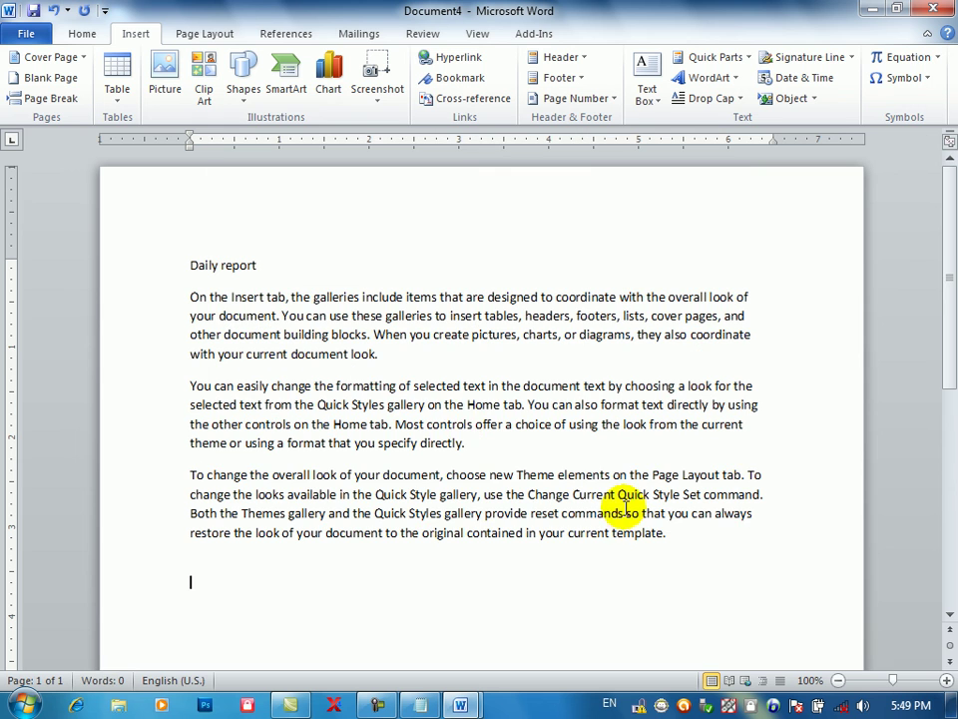
# Update the linked daily object from its source file.
pyautogui.click(387, 368)
pyautogui.rightClick(389, 368)
pyautogui.click(452, 473)
# Select all of the july report, clear the selection, and return to Document4.
pyautogui.moveTo(465, 706)
pyautogui.click(371, 594)
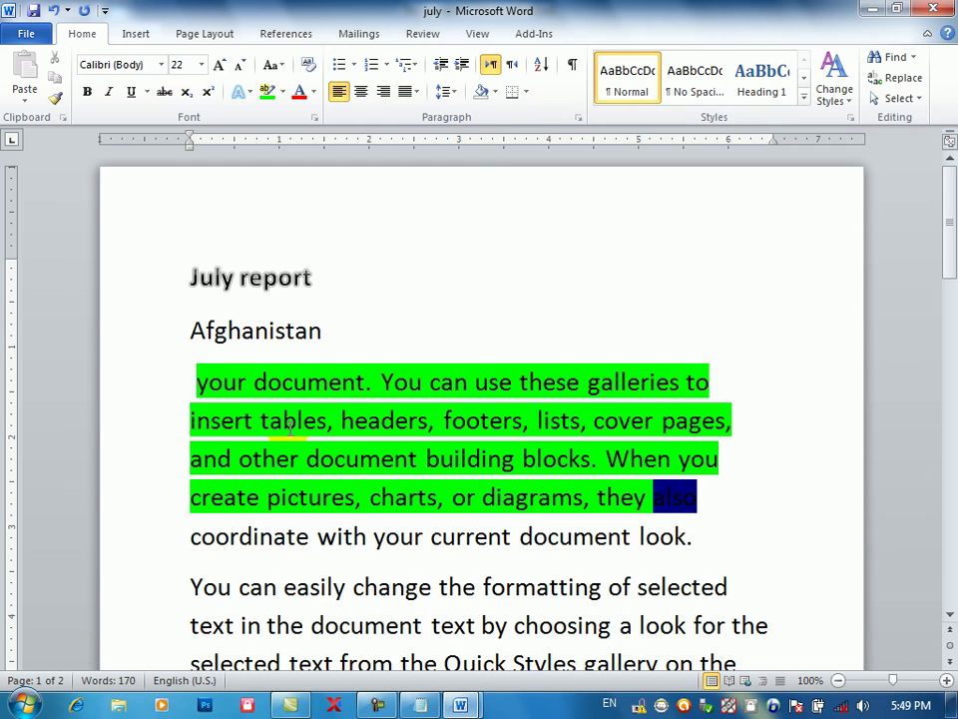
pyautogui.hotkey('ctrl', 'a')
pyautogui.click(330, 526)
pyautogui.moveTo(460, 706)
pyautogui.click(477, 582)
# Open the linked daily source and highlight its first body paragraph in dark blue.
pyautogui.doubleClick(414, 424)
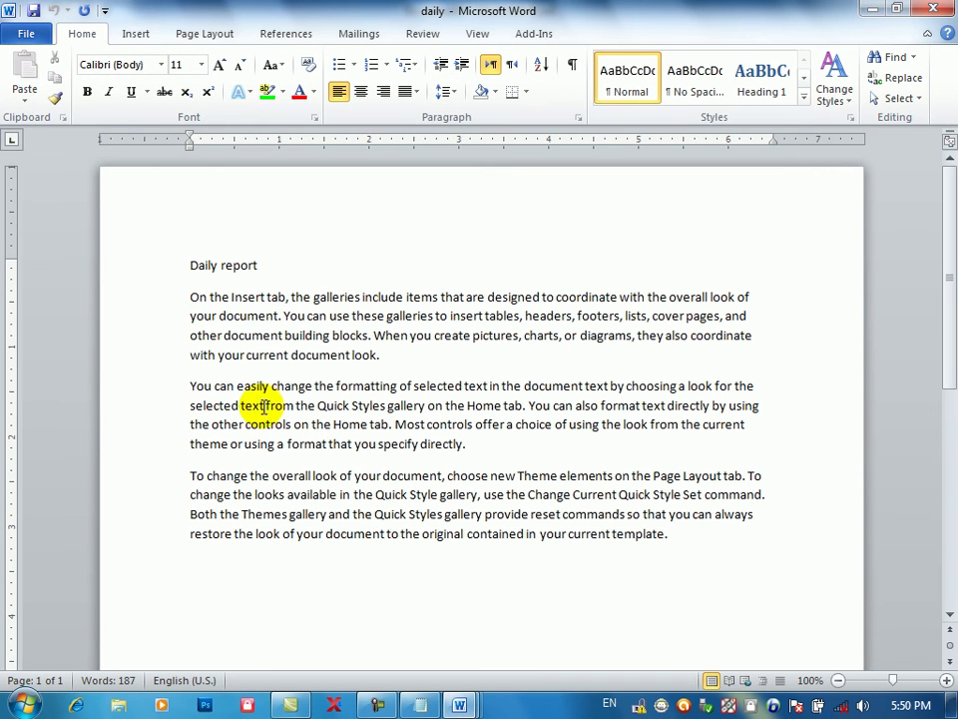
pyautogui.moveTo(189, 297)
pyautogui.mouseDown()
pyautogui.moveTo(357, 329)
pyautogui.moveTo(389, 355)
pyautogui.mouseUp()
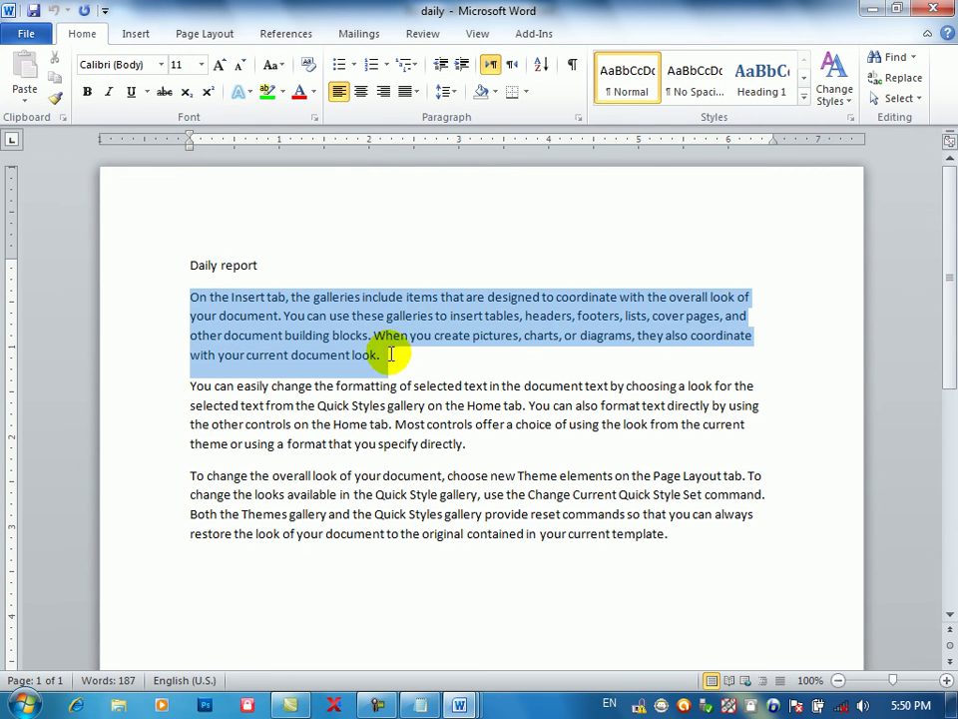
pyautogui.click(282, 92)
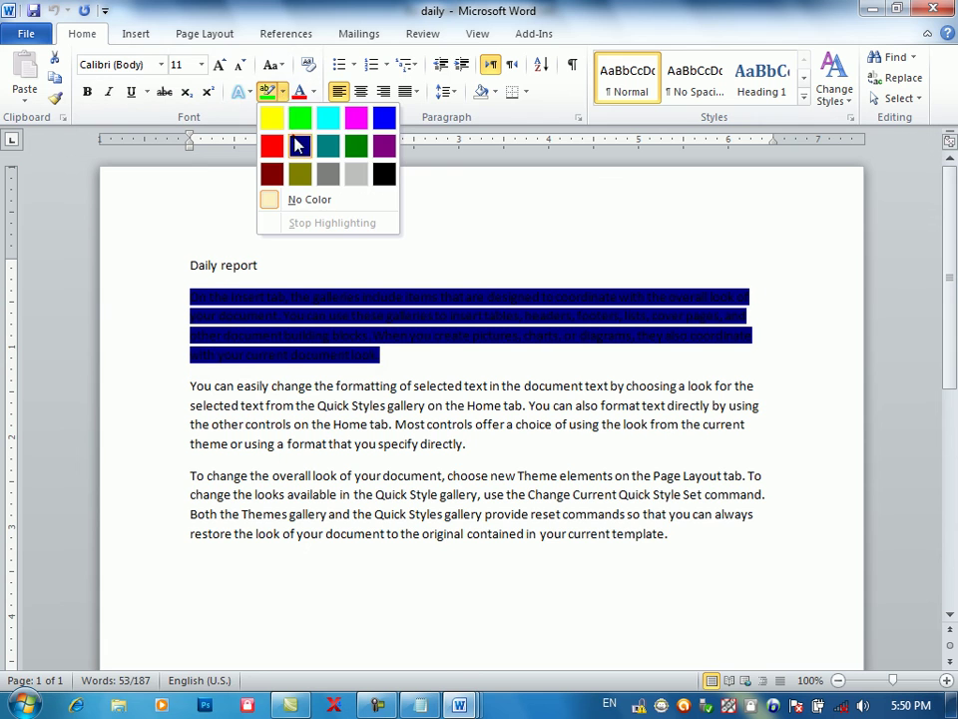
pyautogui.click(302, 143)
# In Document4, use Update Now in the Links settings to pull daily.docx's changes.
pyautogui.moveTo(455, 702)
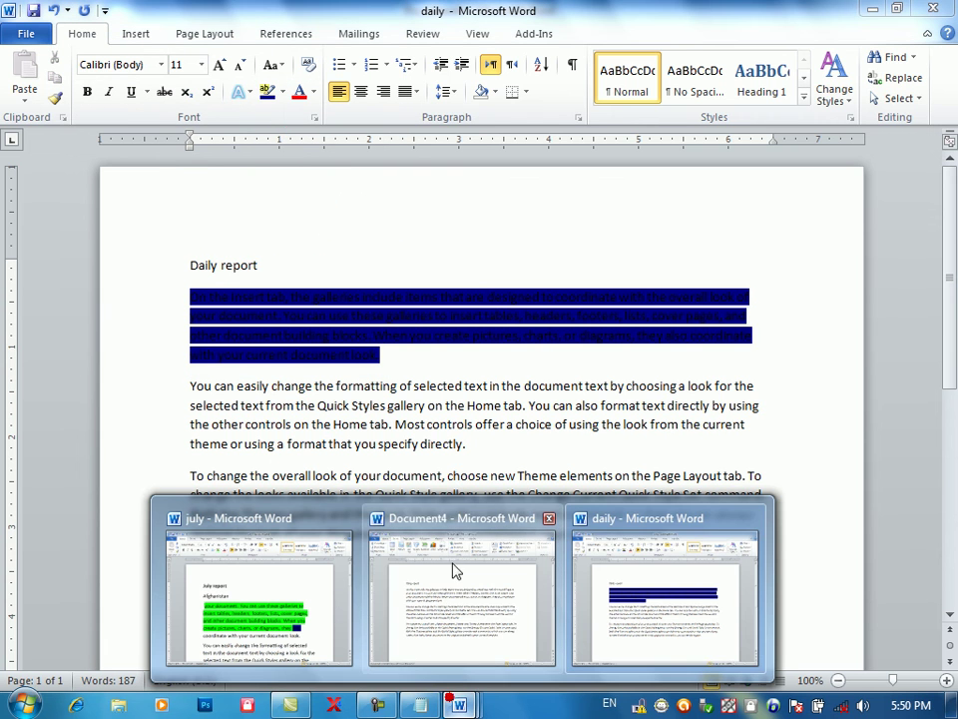
pyautogui.click(499, 624)
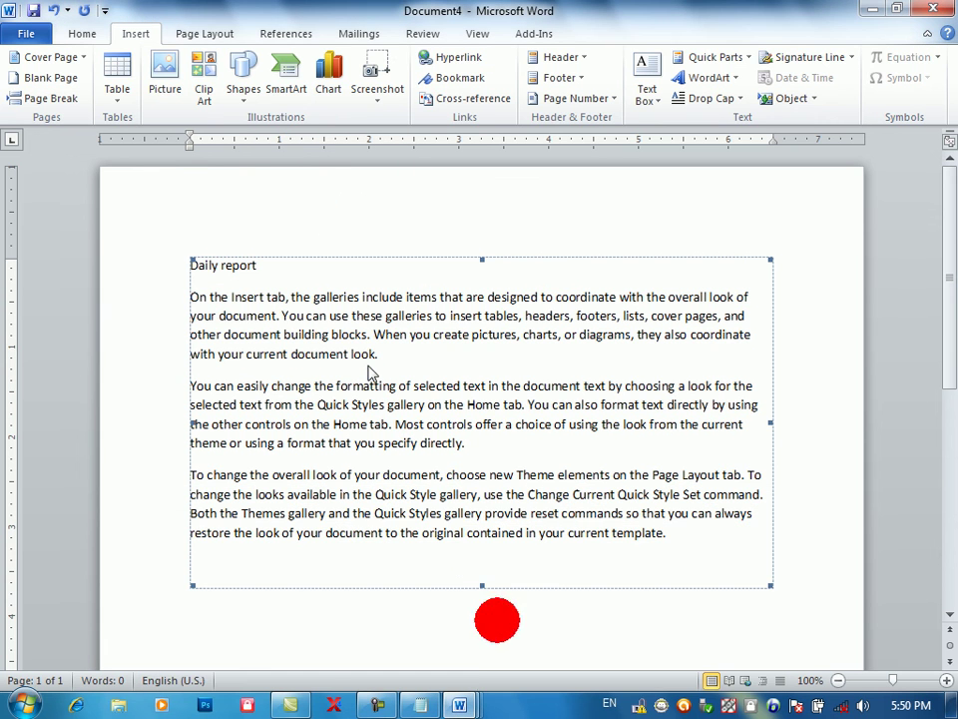
pyautogui.rightClick(368, 369)
pyautogui.moveTo(469, 487)
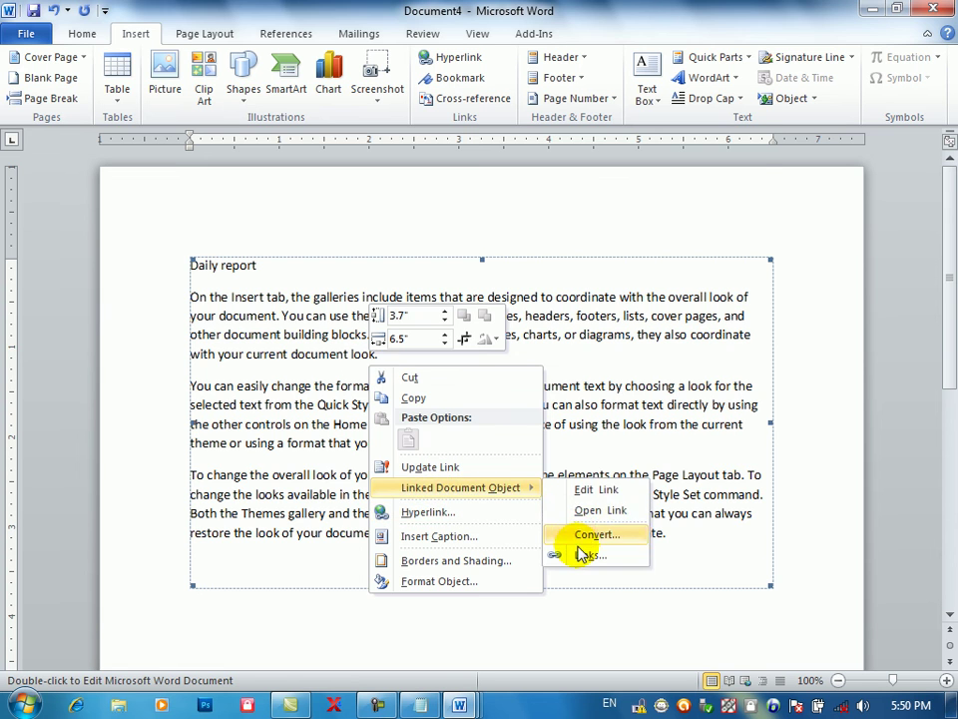
pyautogui.click(584, 552)
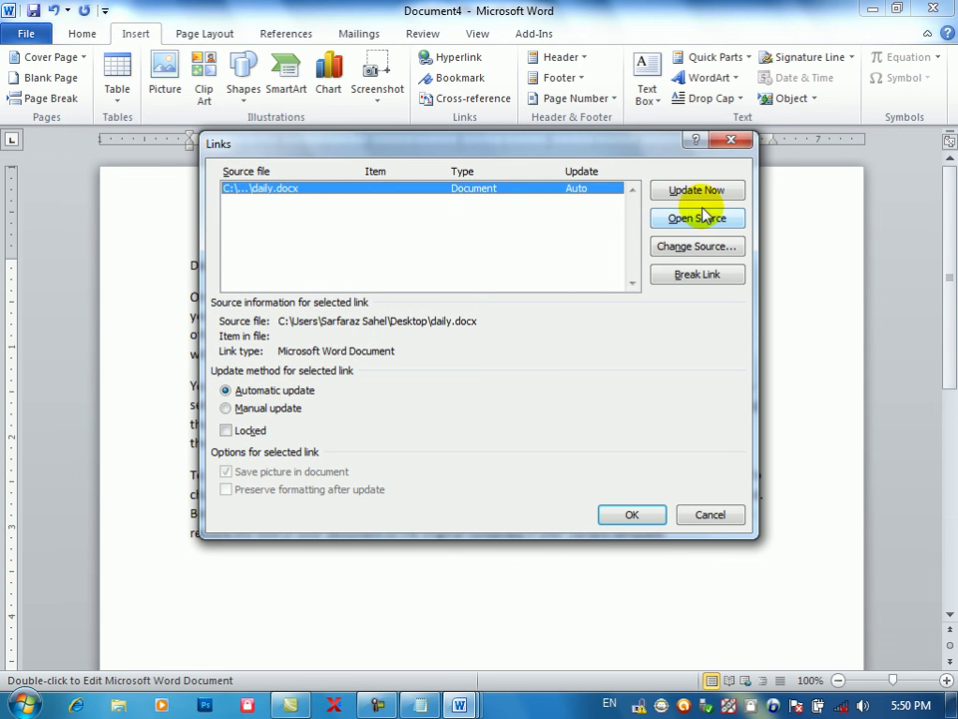
pyautogui.click(702, 190)
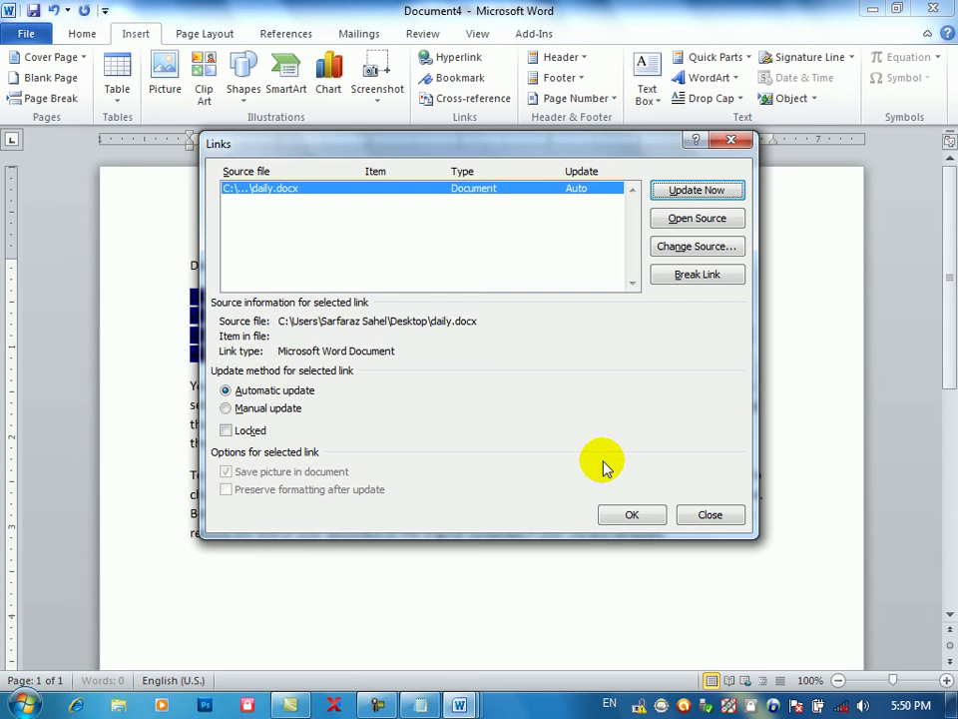
pyautogui.click(616, 514)
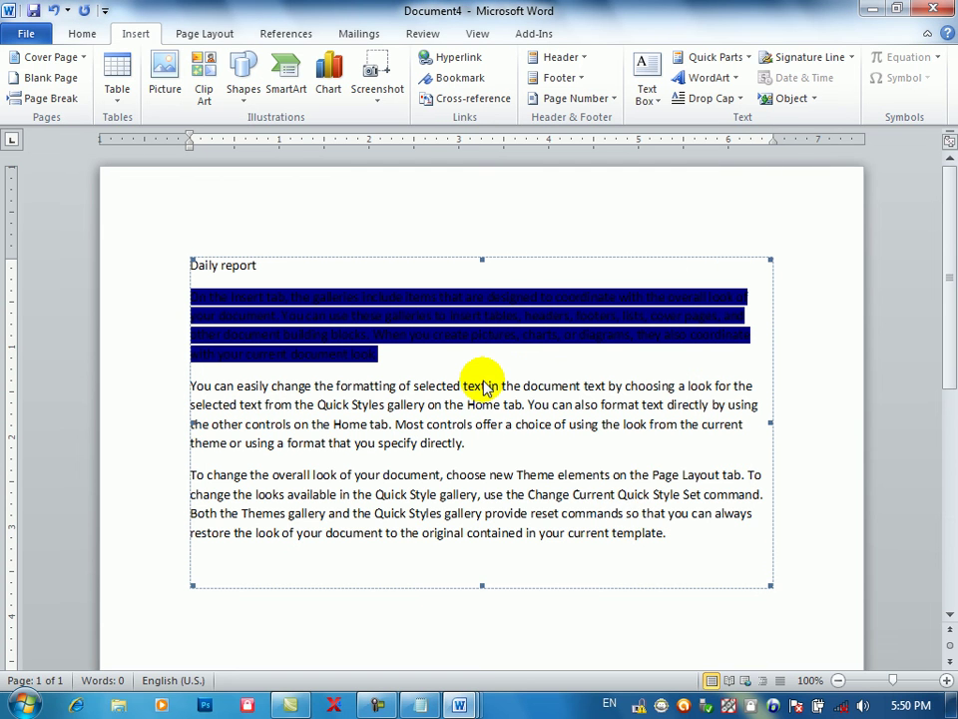
# Lock the daily.docx link in Document4's Links settings.
pyautogui.rightClick(483, 382)
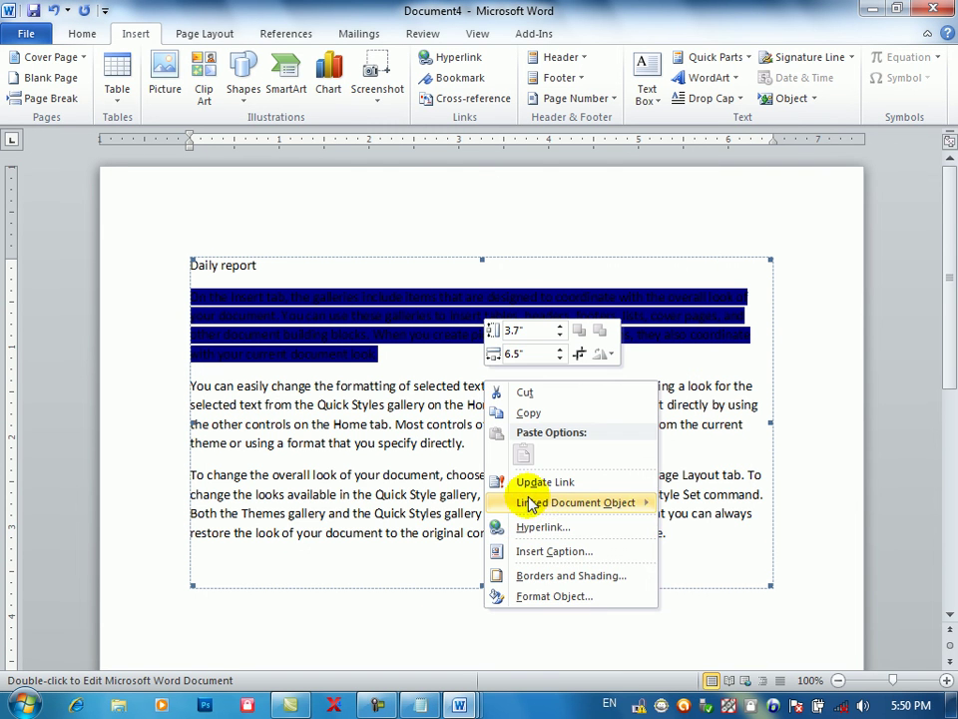
pyautogui.moveTo(505, 501)
pyautogui.click(699, 570)
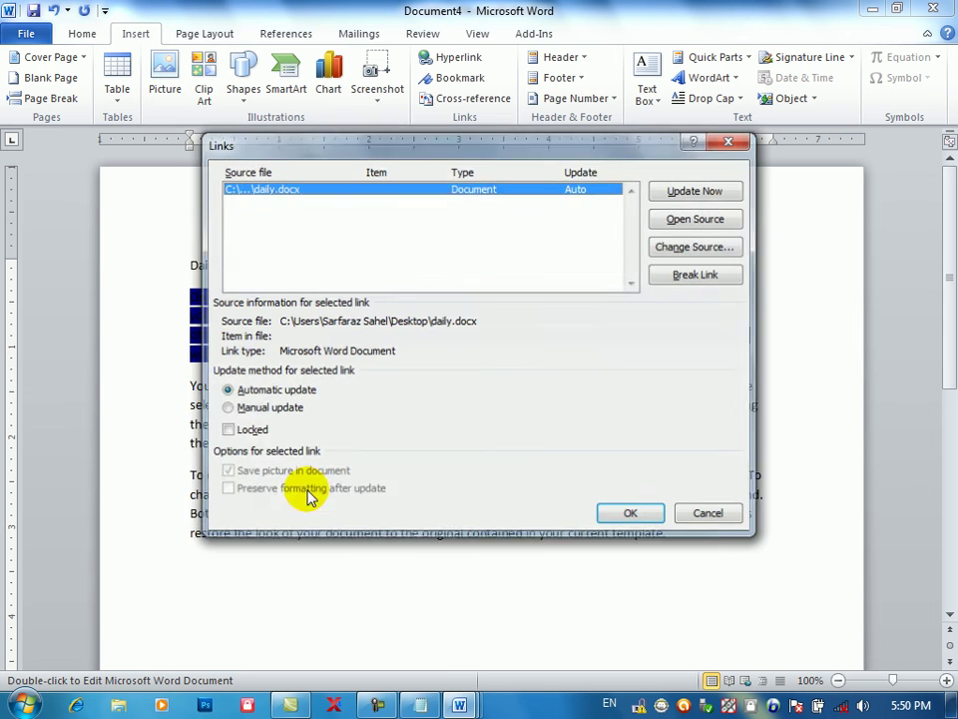
pyautogui.click(227, 430)
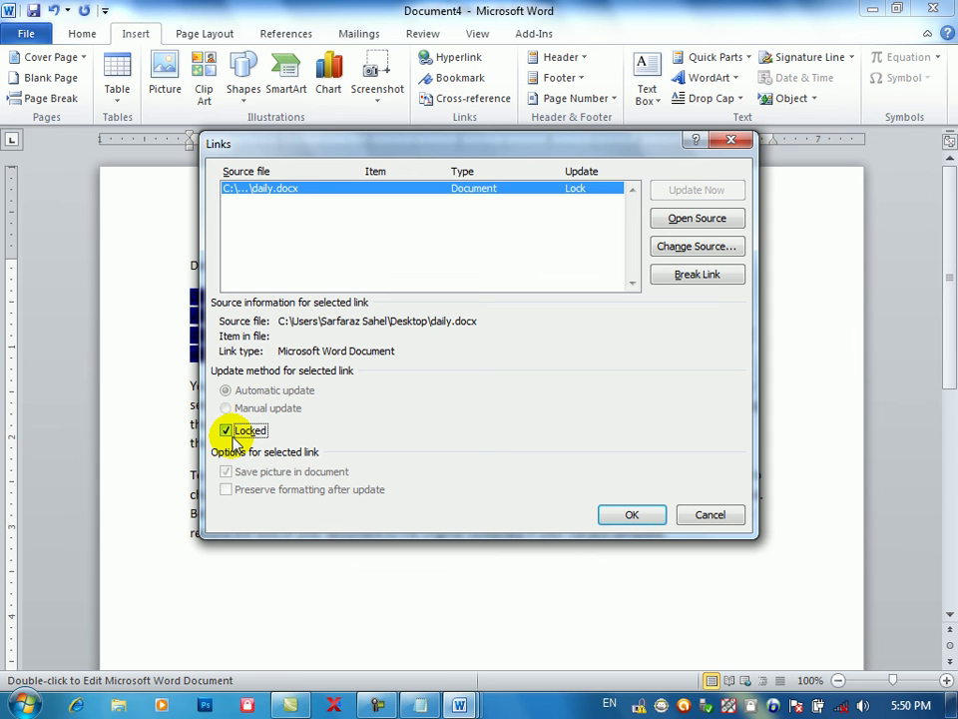
pyautogui.click(640, 515)
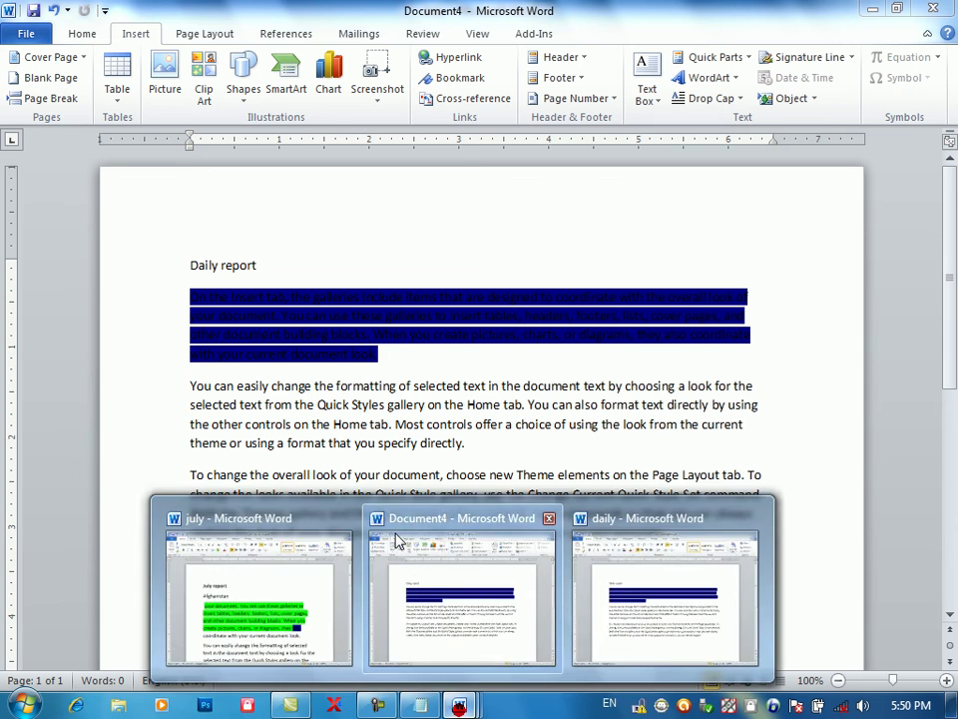
pyautogui.click(407, 530)
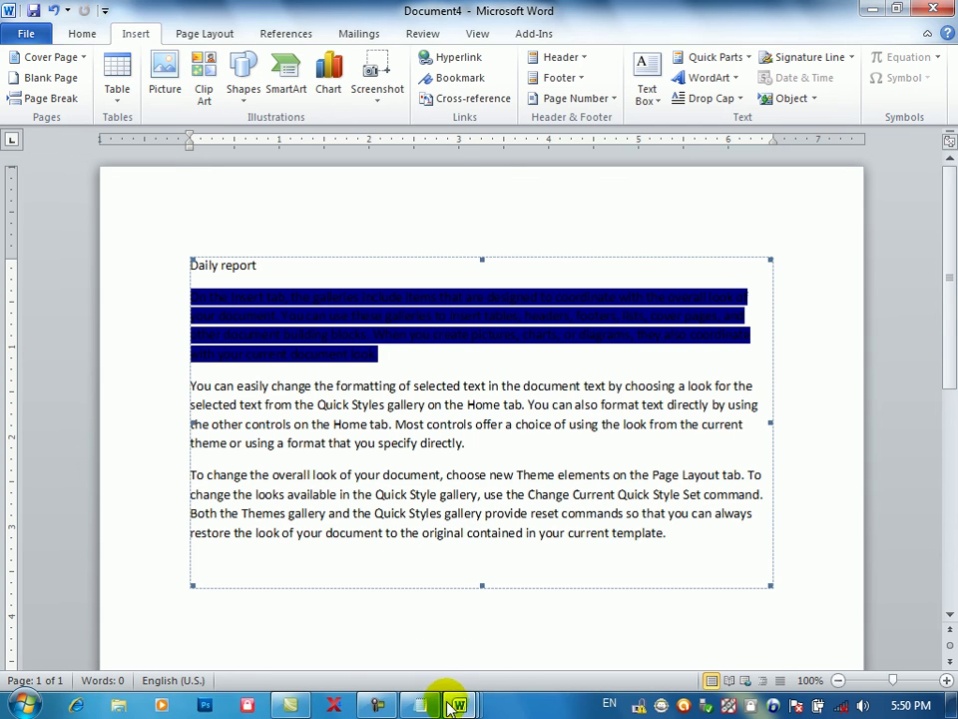
# Change daily's first paragraph highlight to green, then return to Document4.
pyautogui.moveTo(457, 702)
pyautogui.click(575, 552)
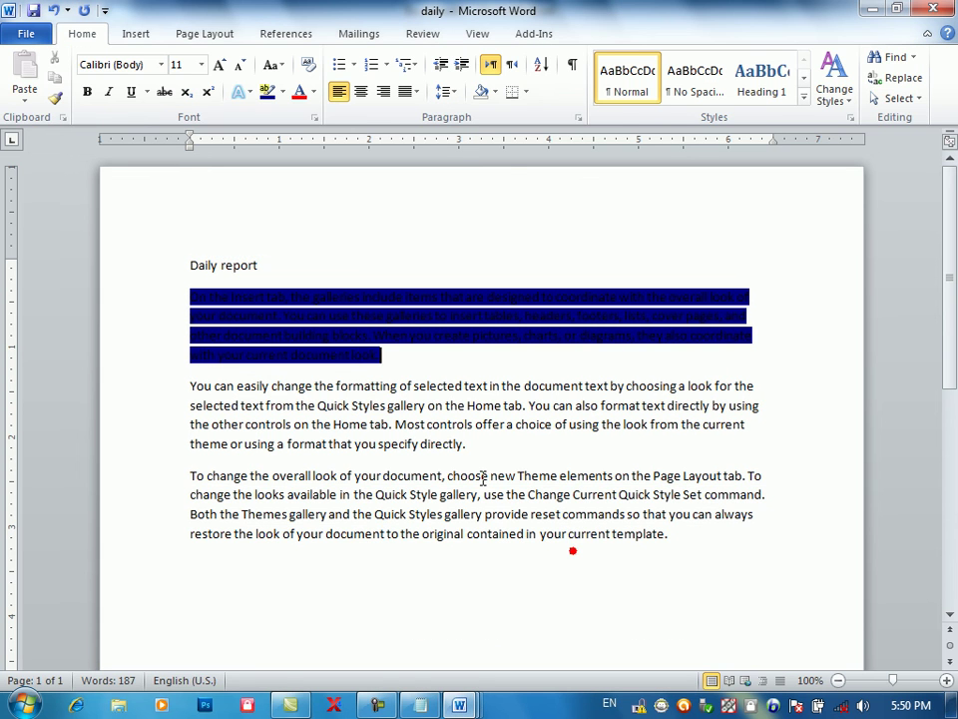
pyautogui.click(408, 365)
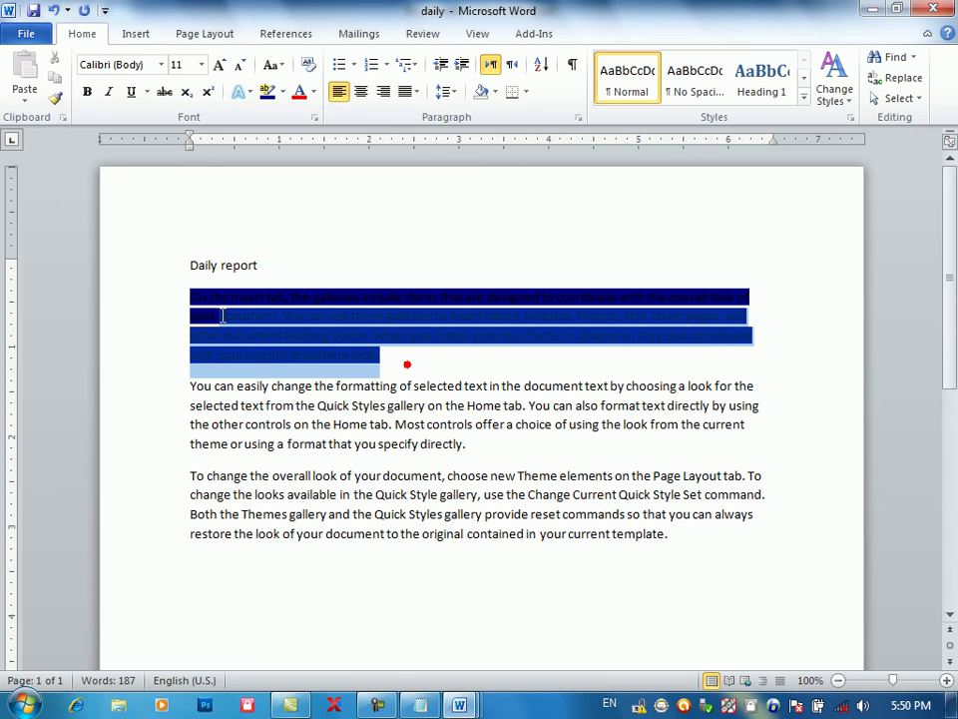
pyautogui.click(280, 92)
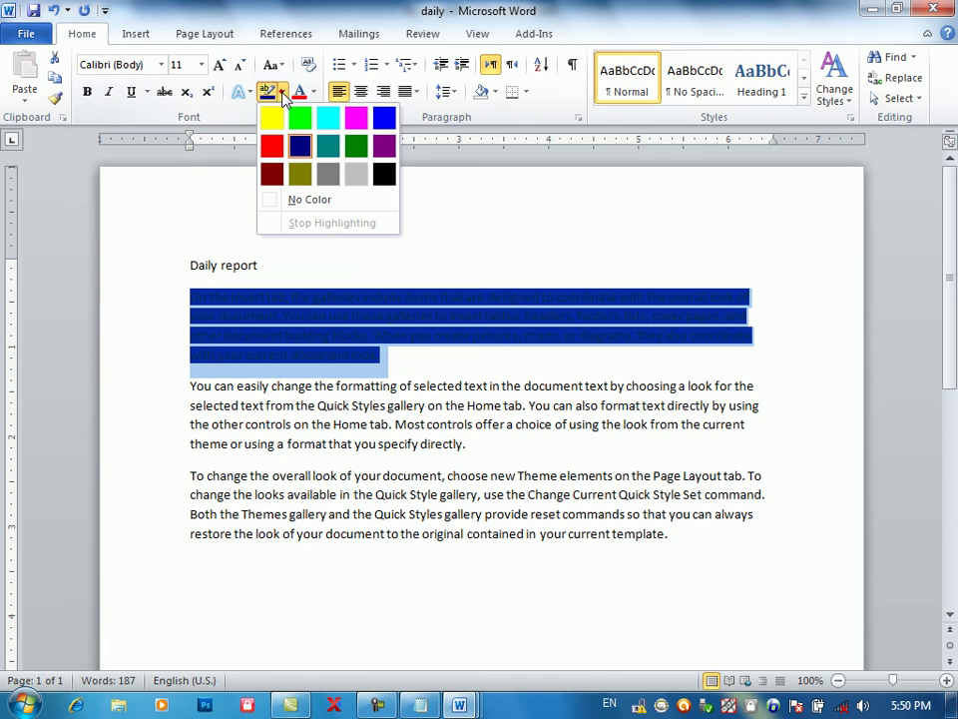
pyautogui.click(362, 143)
pyautogui.moveTo(460, 705)
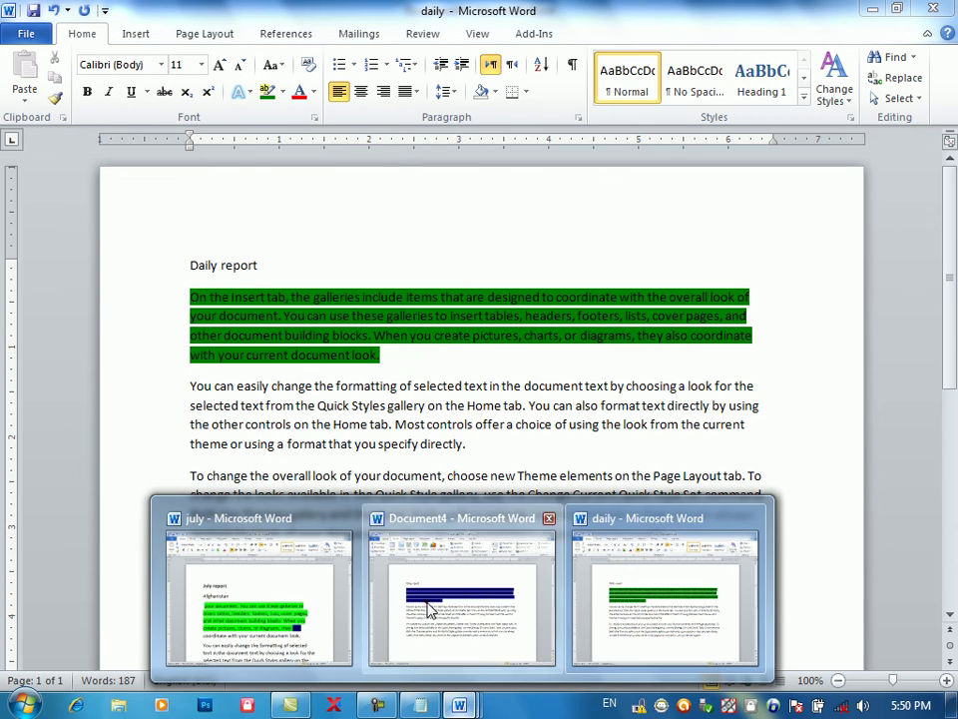
pyautogui.click(426, 601)
# Open the daily source document with Edit Link from Document4's linked object.
pyautogui.rightClick(389, 366)
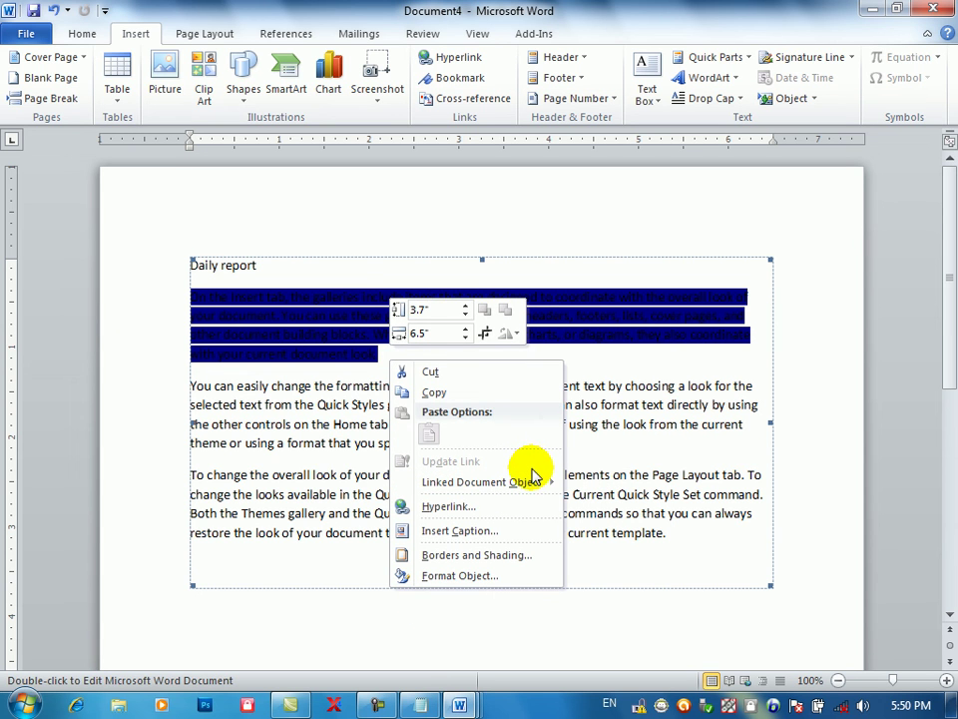
pyautogui.moveTo(539, 482)
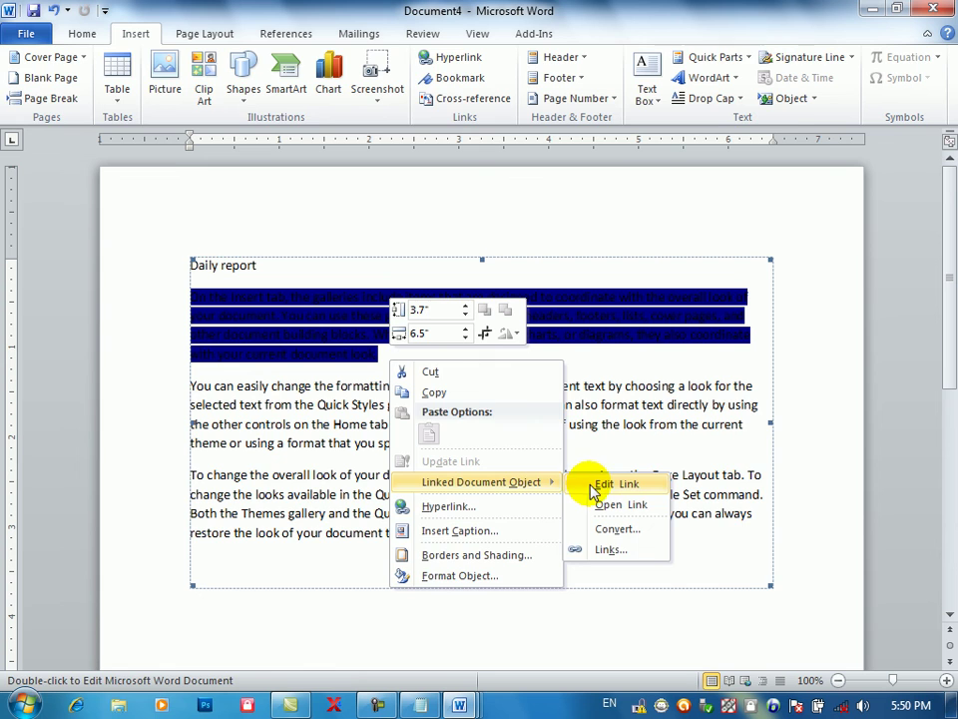
pyautogui.click(610, 484)
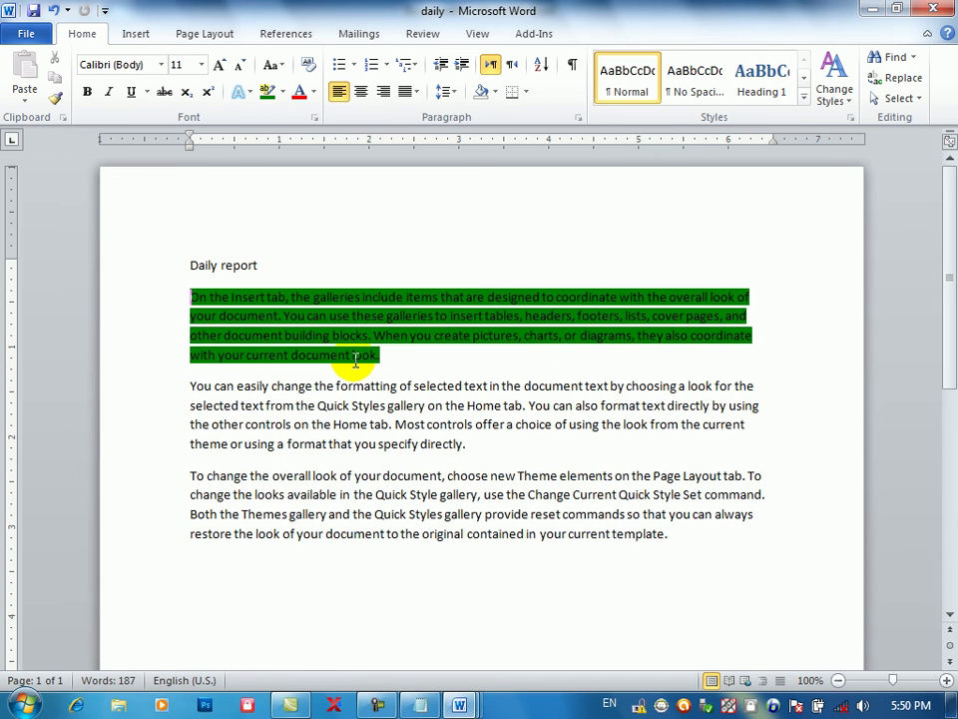